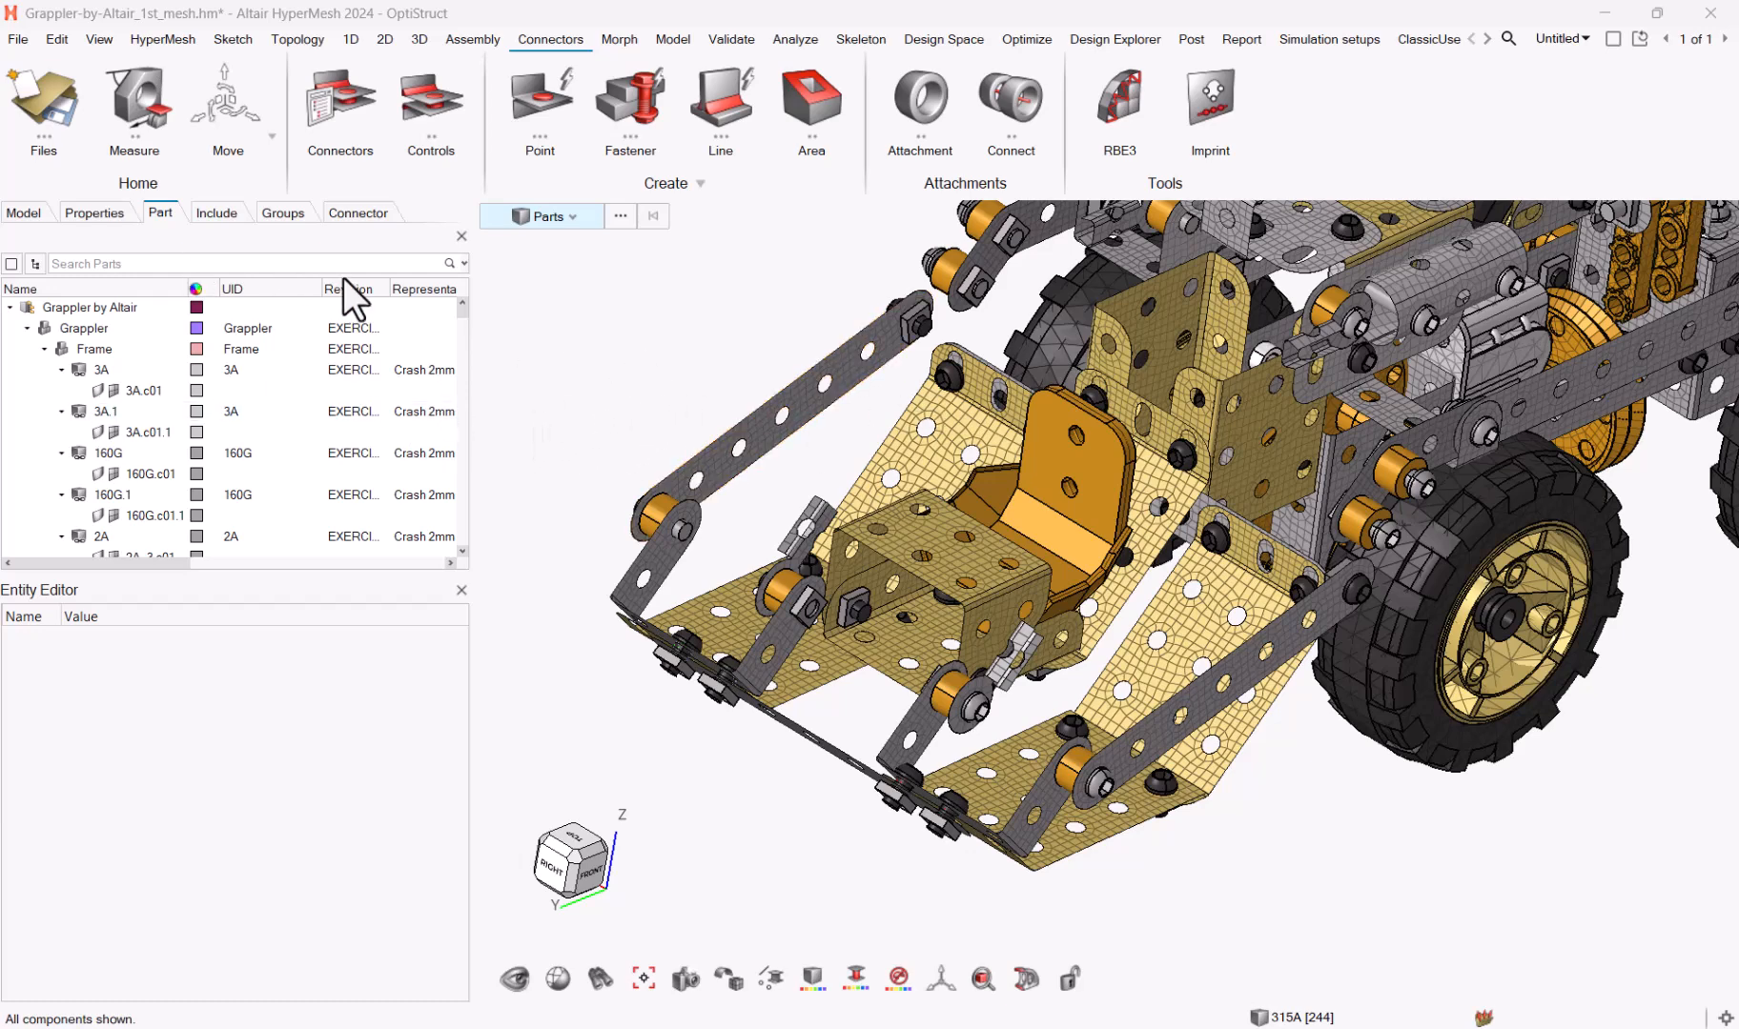
Step: Filter the part list by PDM Mesh Flag so that only parts flagged Connector are listed
{"action": "left_click_drag", "start_coordinate": [171, 563], "coordinate": [418, 582]}
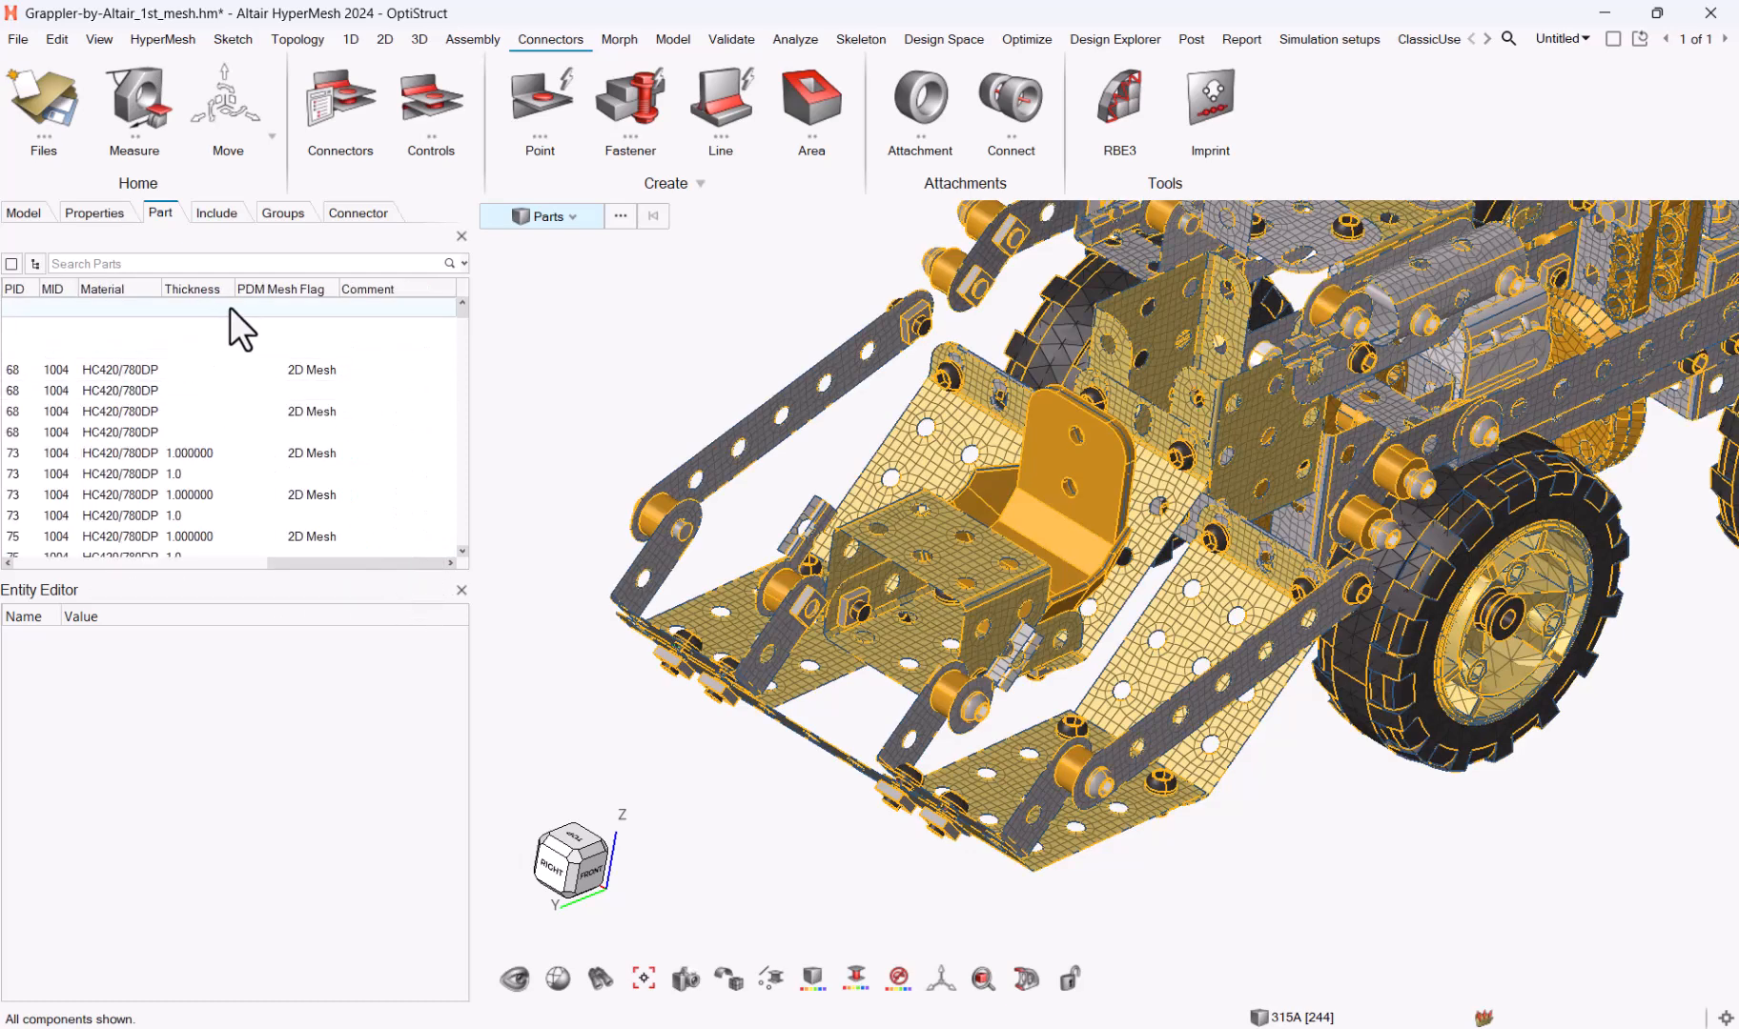
{"action": "left_click", "coordinate": [333, 290]}
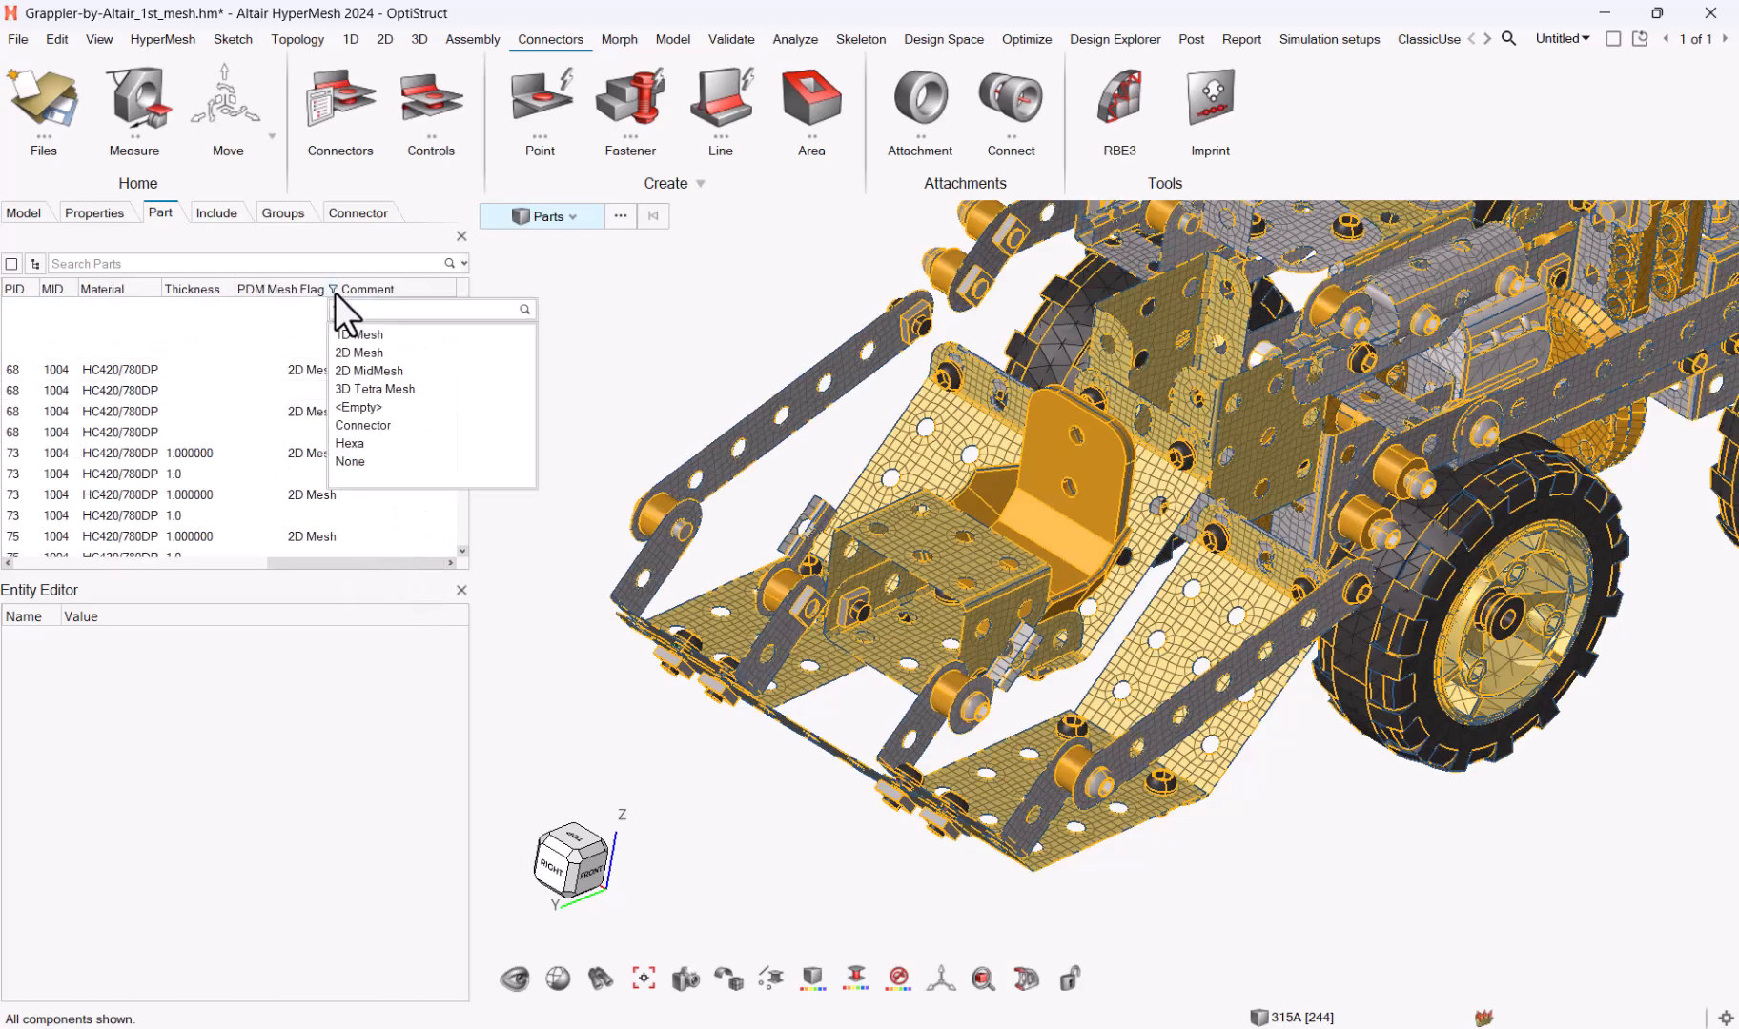
{"action": "left_click", "coordinate": [380, 426]}
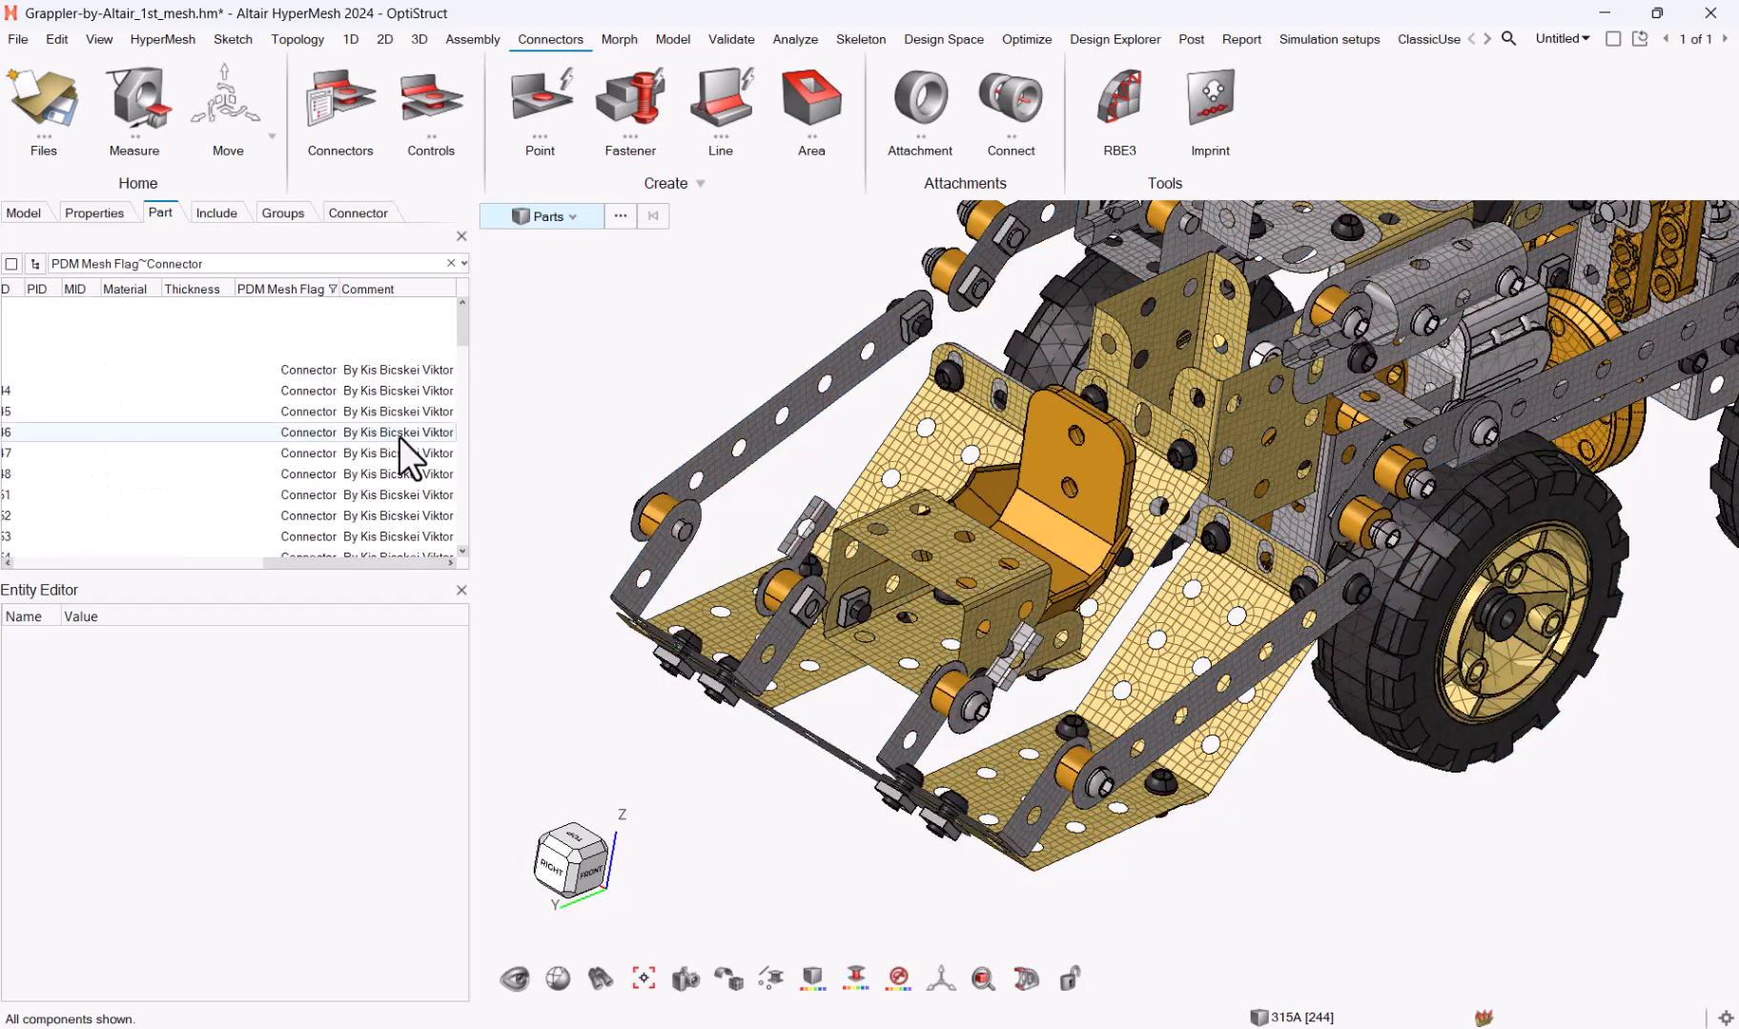
Step: Select all the filtered connector parts and isolate them in the model view
{"action": "left_click", "coordinate": [129, 452]}
{"action": "key", "text": "ctrl+a"}
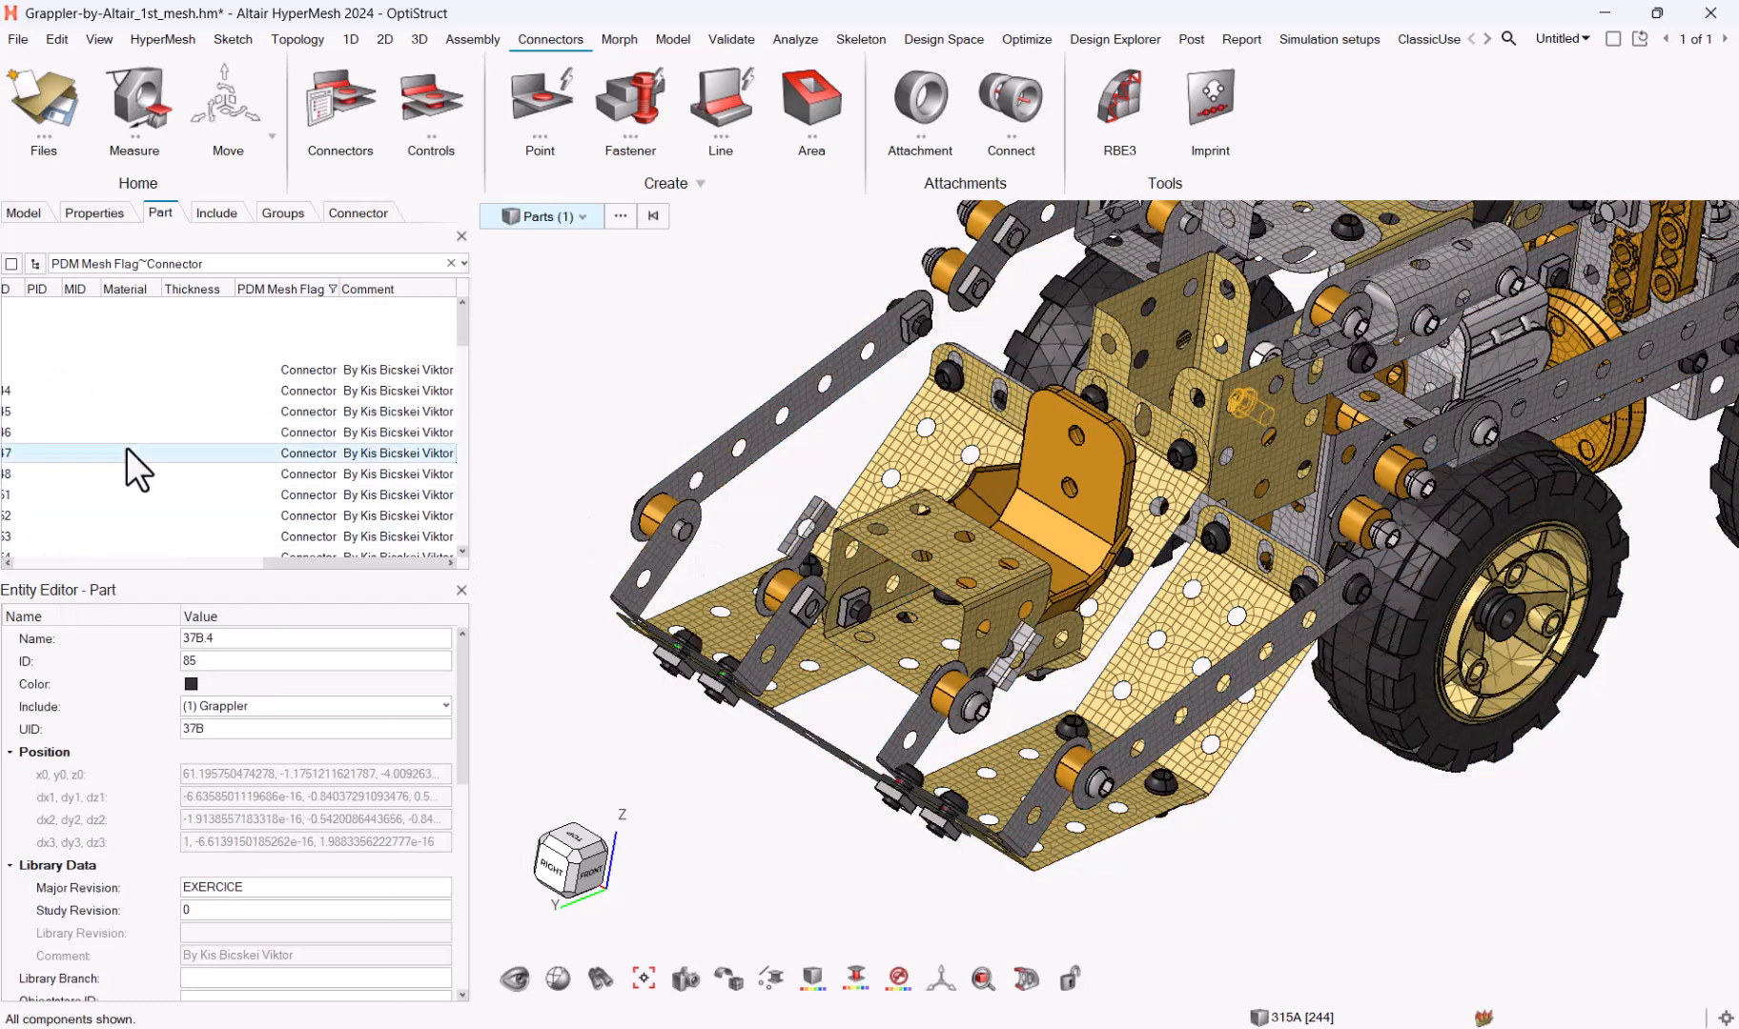
{"action": "key", "text": "i"}
{"action": "left_click", "coordinate": [789, 506]}
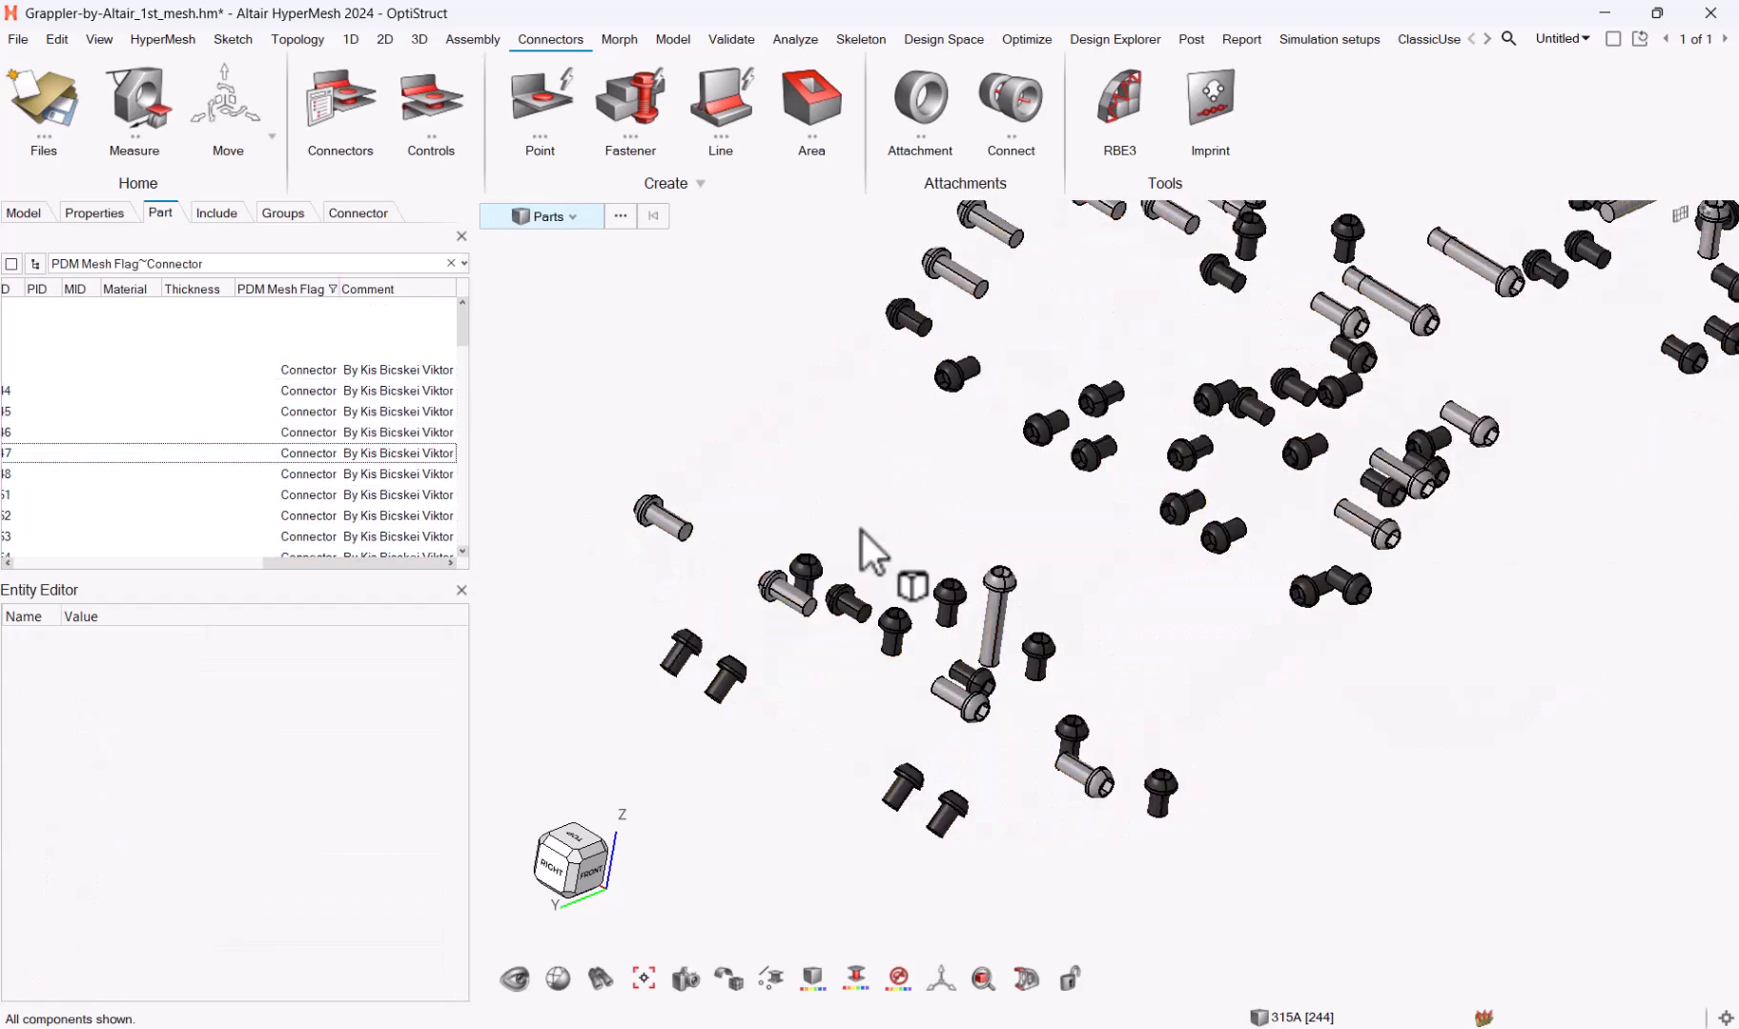
{"action": "scroll", "coordinate": [1215, 707], "scroll_direction": "down", "scroll_amount": 1}
{"action": "right_click_drag", "start_coordinate": [850, 356], "coordinate": [849, 366]}
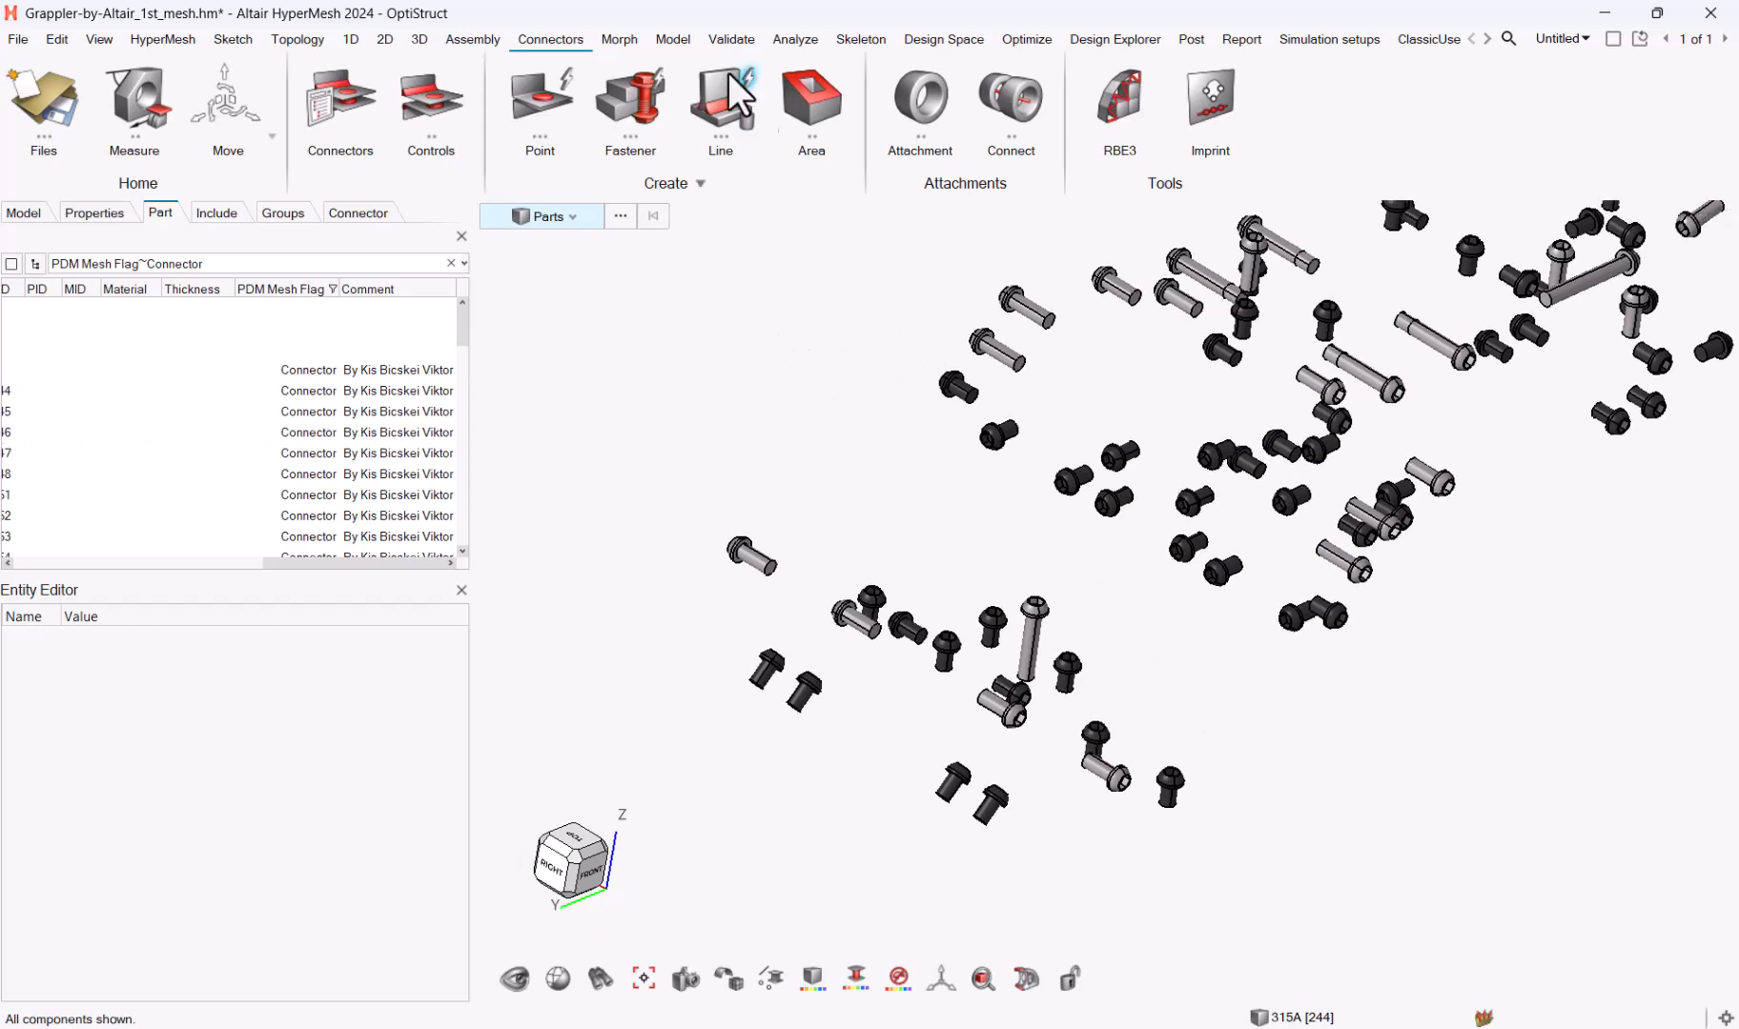
Step: Create realized fastener connectors with BOLT_Length15mm on the two pairs of short black bolts at the front of the model
{"action": "left_click", "coordinate": [630, 80]}
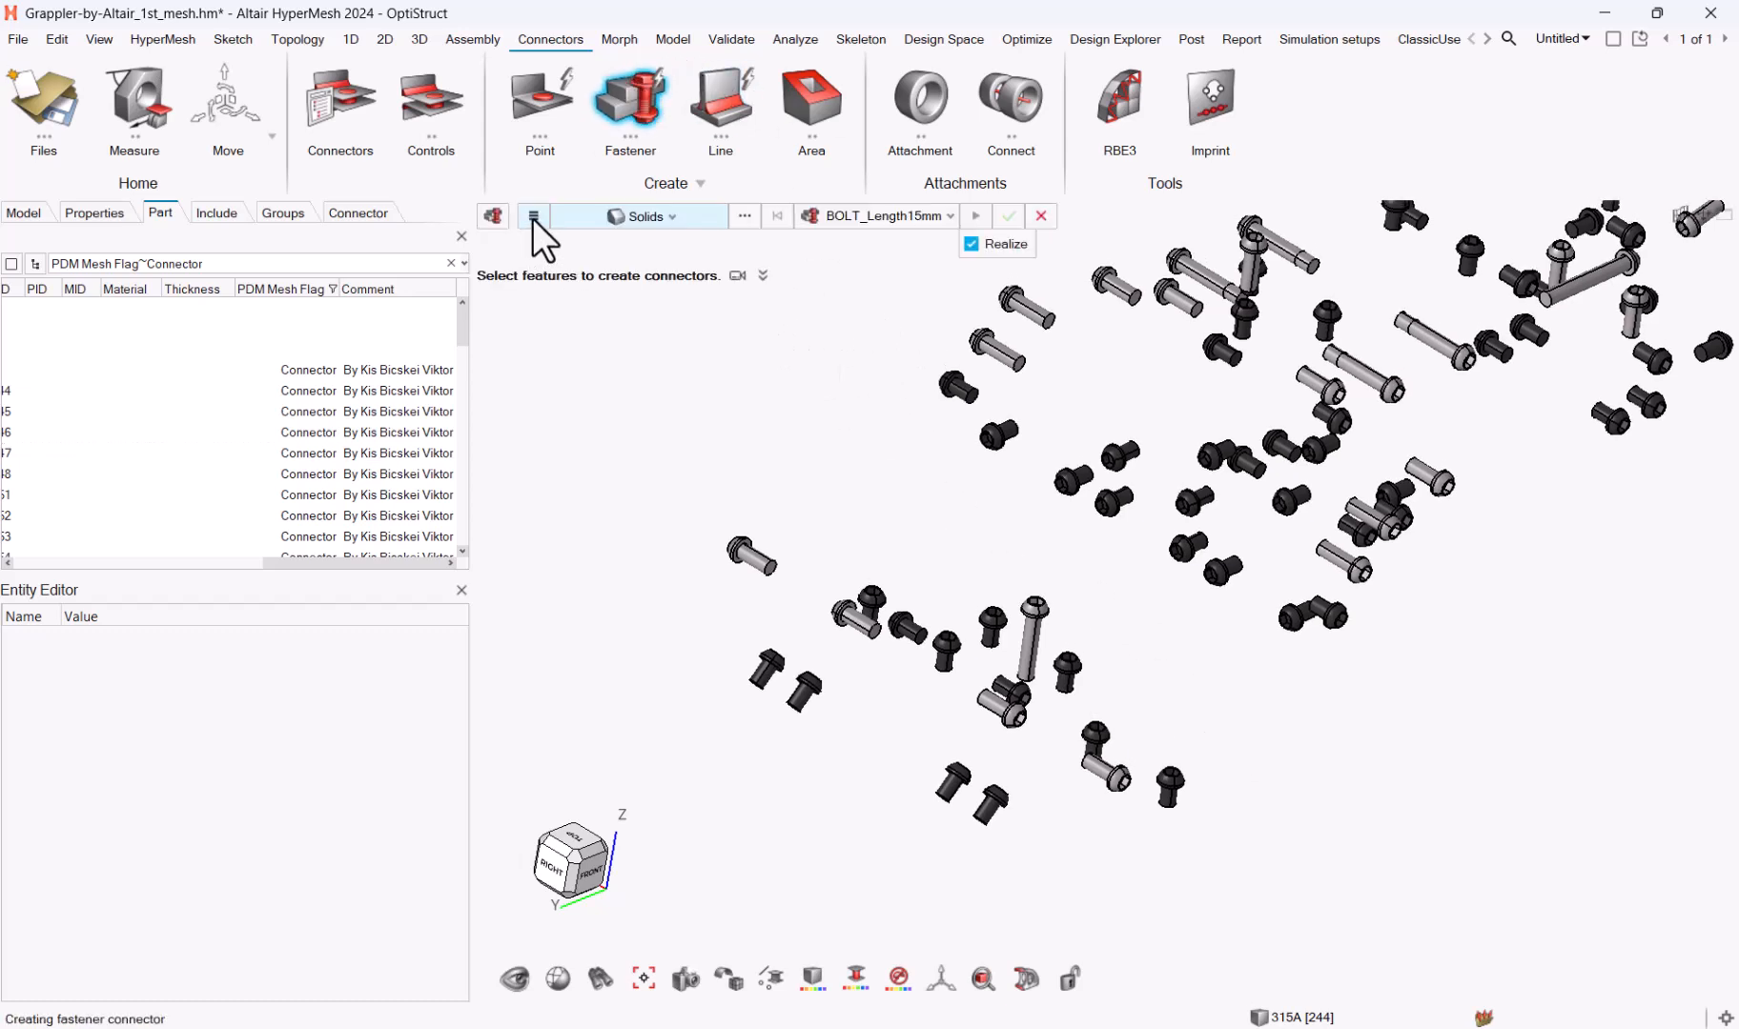
{"action": "left_click", "coordinate": [532, 216]}
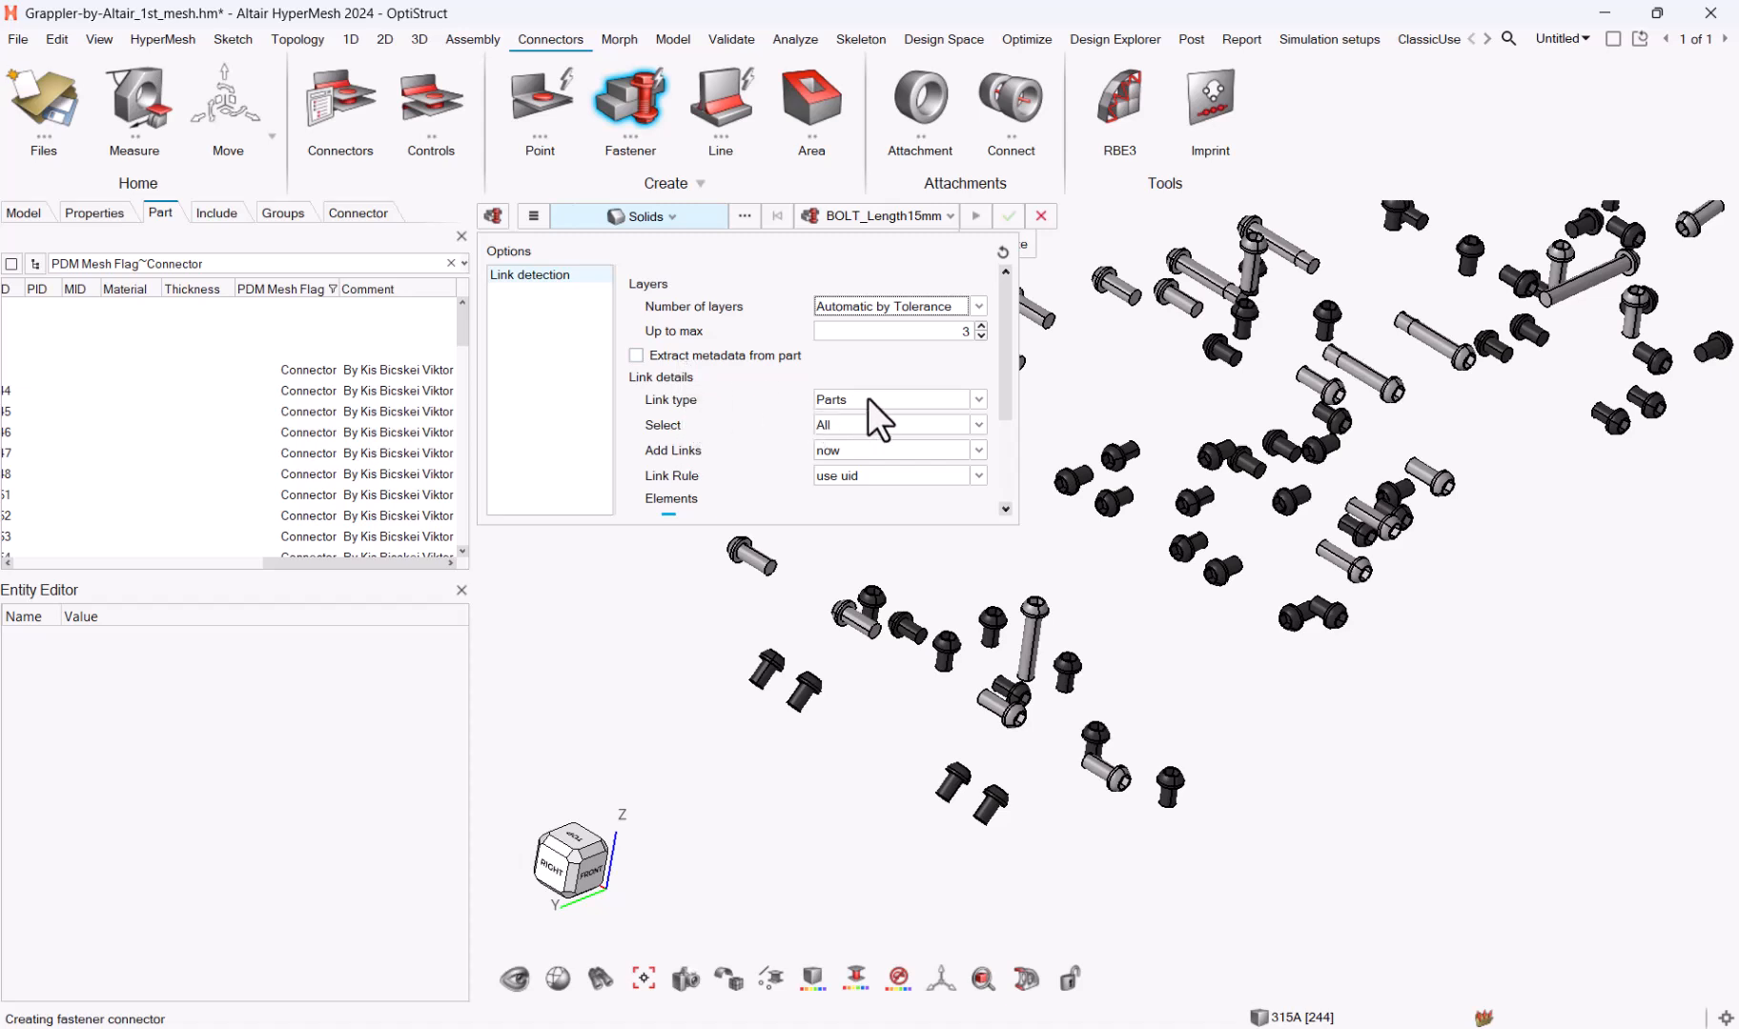
{"action": "left_click_drag", "start_coordinate": [717, 649], "coordinate": [823, 742]}
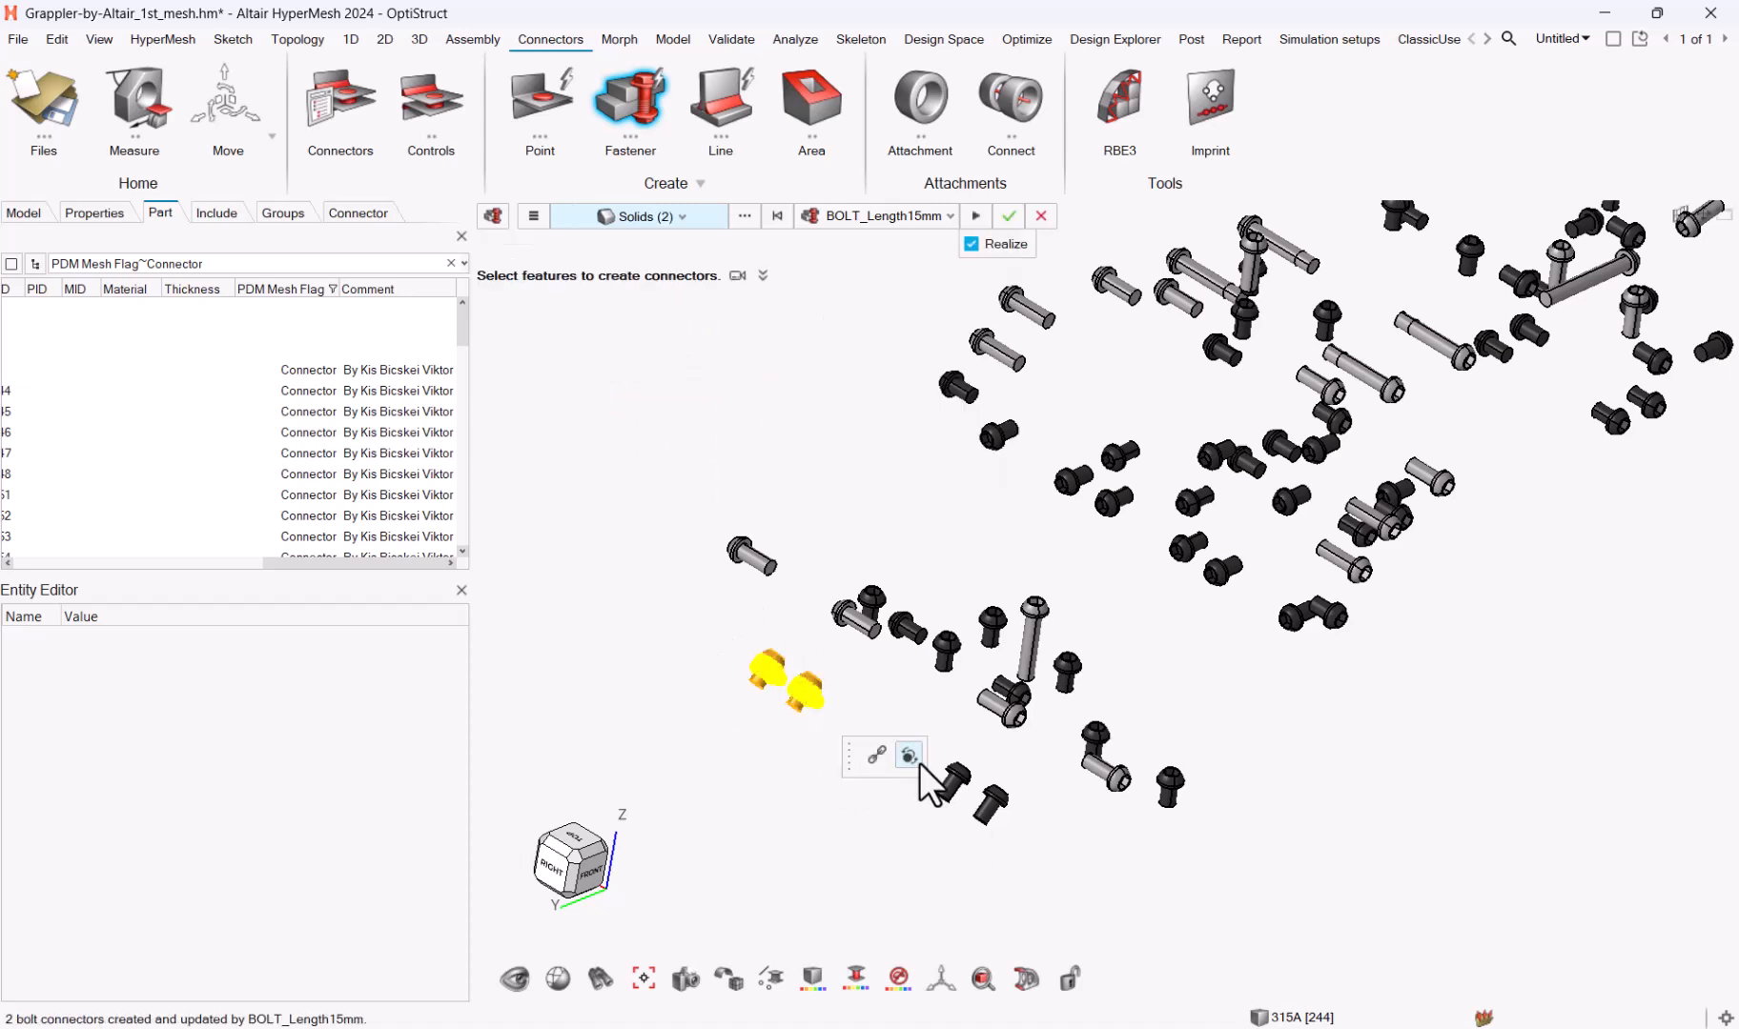
{"action": "left_click_drag", "start_coordinate": [935, 753], "coordinate": [1018, 838]}
{"action": "scroll", "coordinate": [819, 694], "scroll_direction": "up", "scroll_amount": 5}
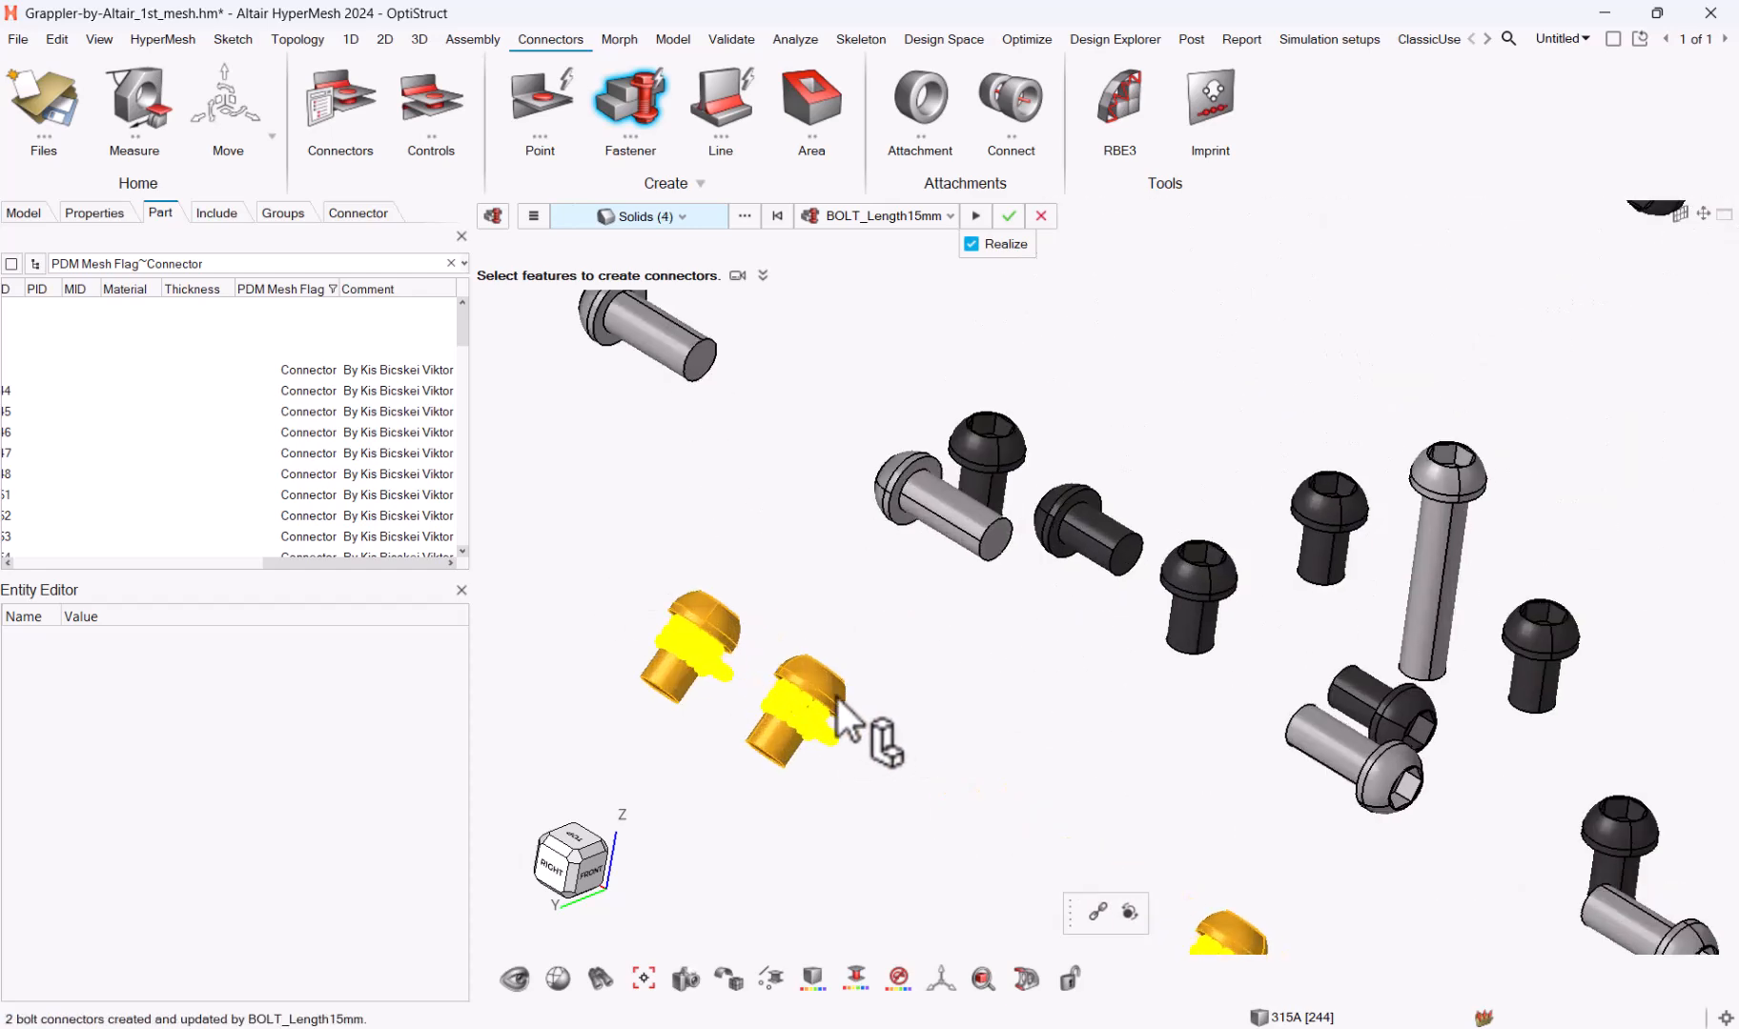
{"action": "scroll", "coordinate": [837, 697], "scroll_direction": "up", "scroll_amount": 5}
{"action": "scroll", "coordinate": [942, 723], "scroll_direction": "down", "scroll_amount": 8}
{"action": "right_click_drag", "start_coordinate": [932, 688], "coordinate": [970, 562]}
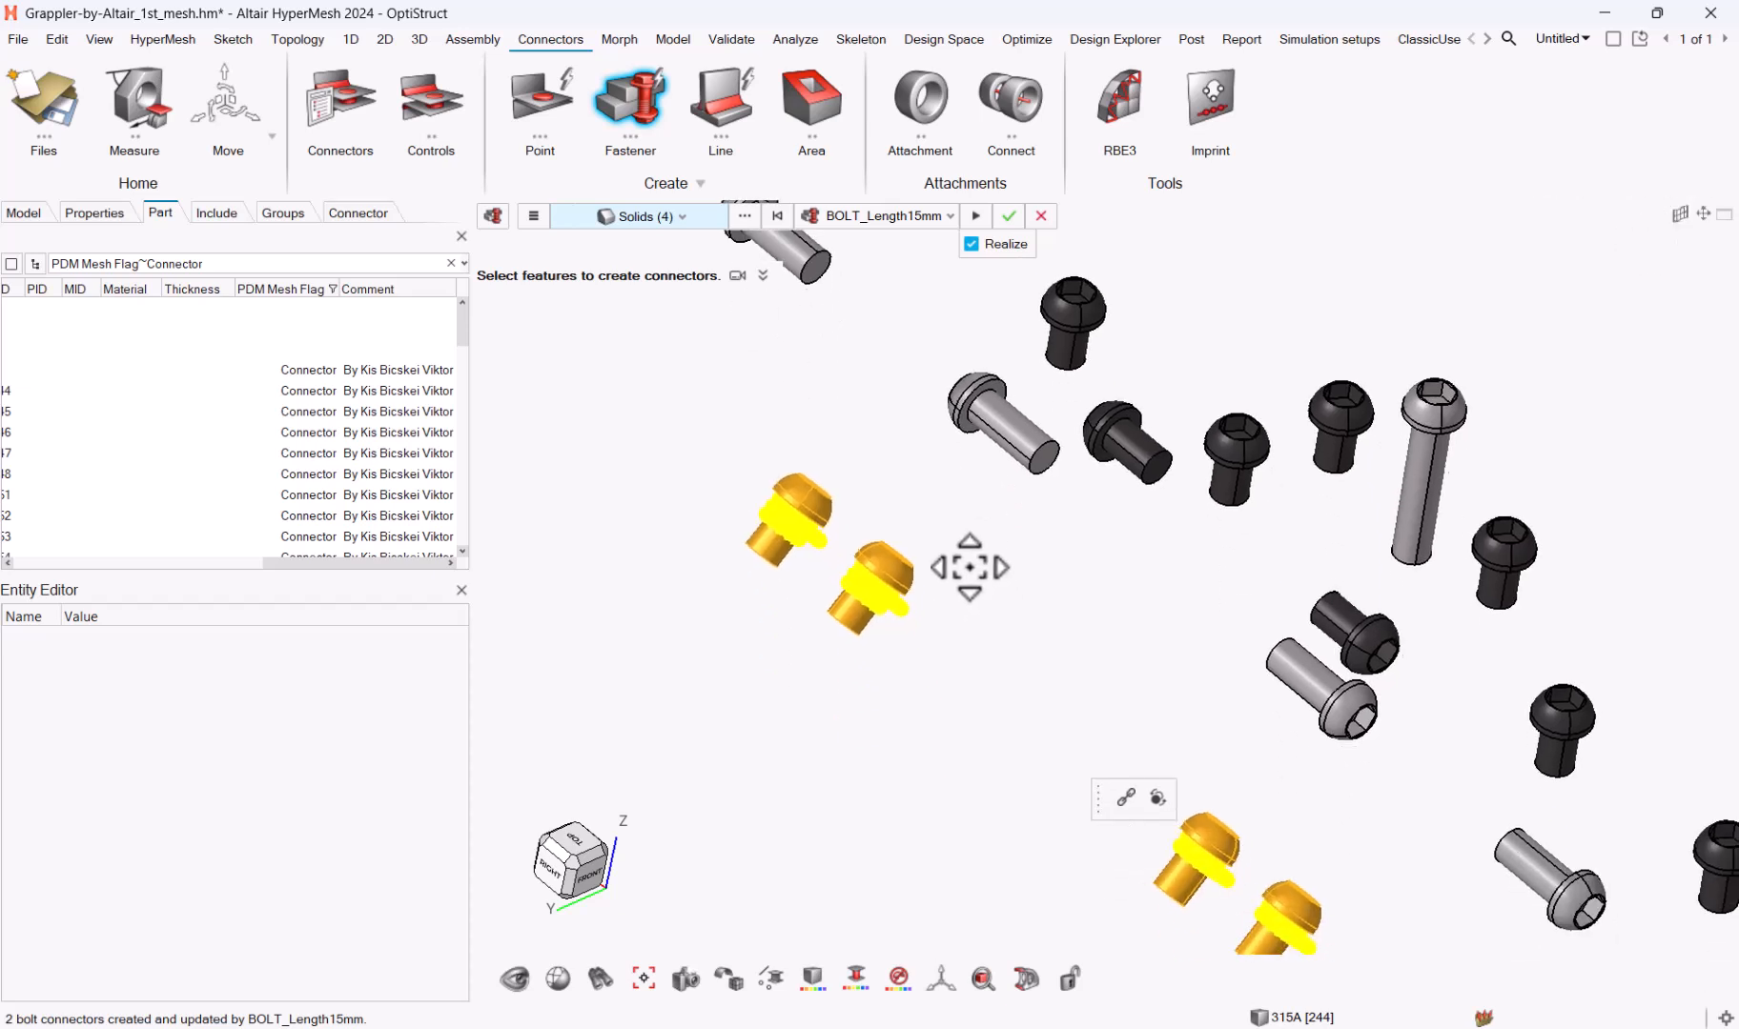
{"action": "left_click", "coordinate": [977, 216]}
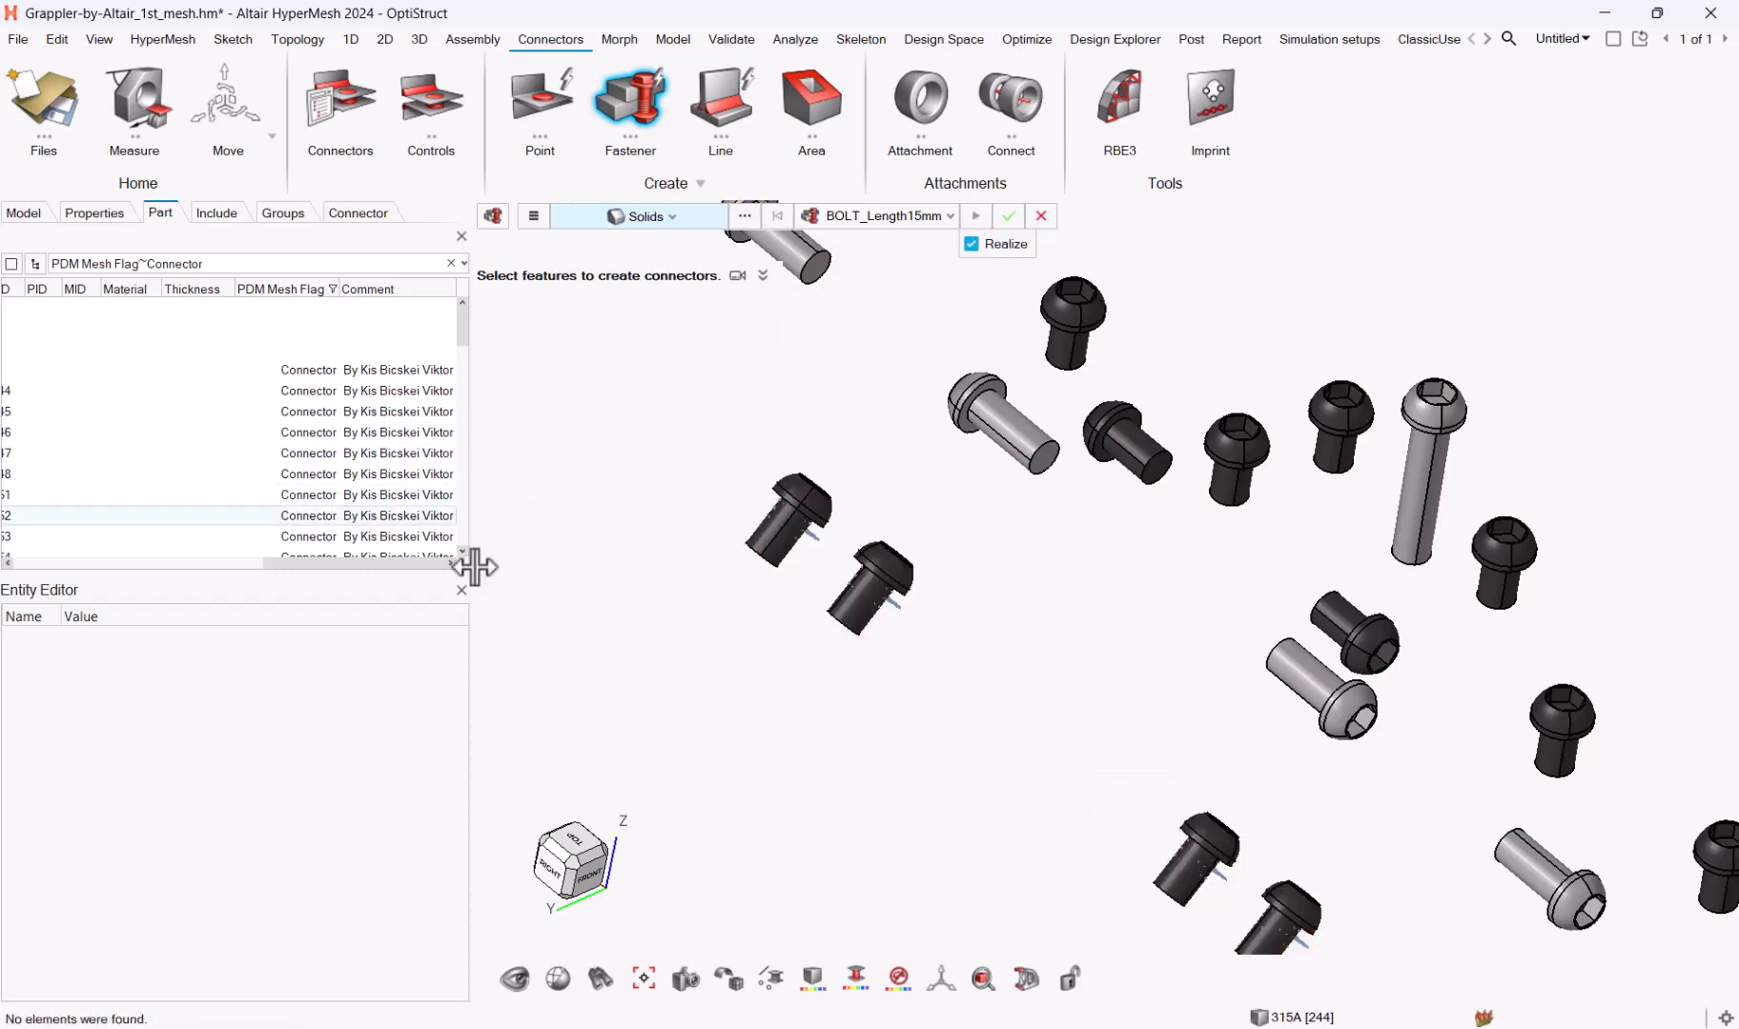
Step: Close the Entity Editor to enlarge the part list and exit the Fastener tool
{"action": "left_click", "coordinate": [458, 592]}
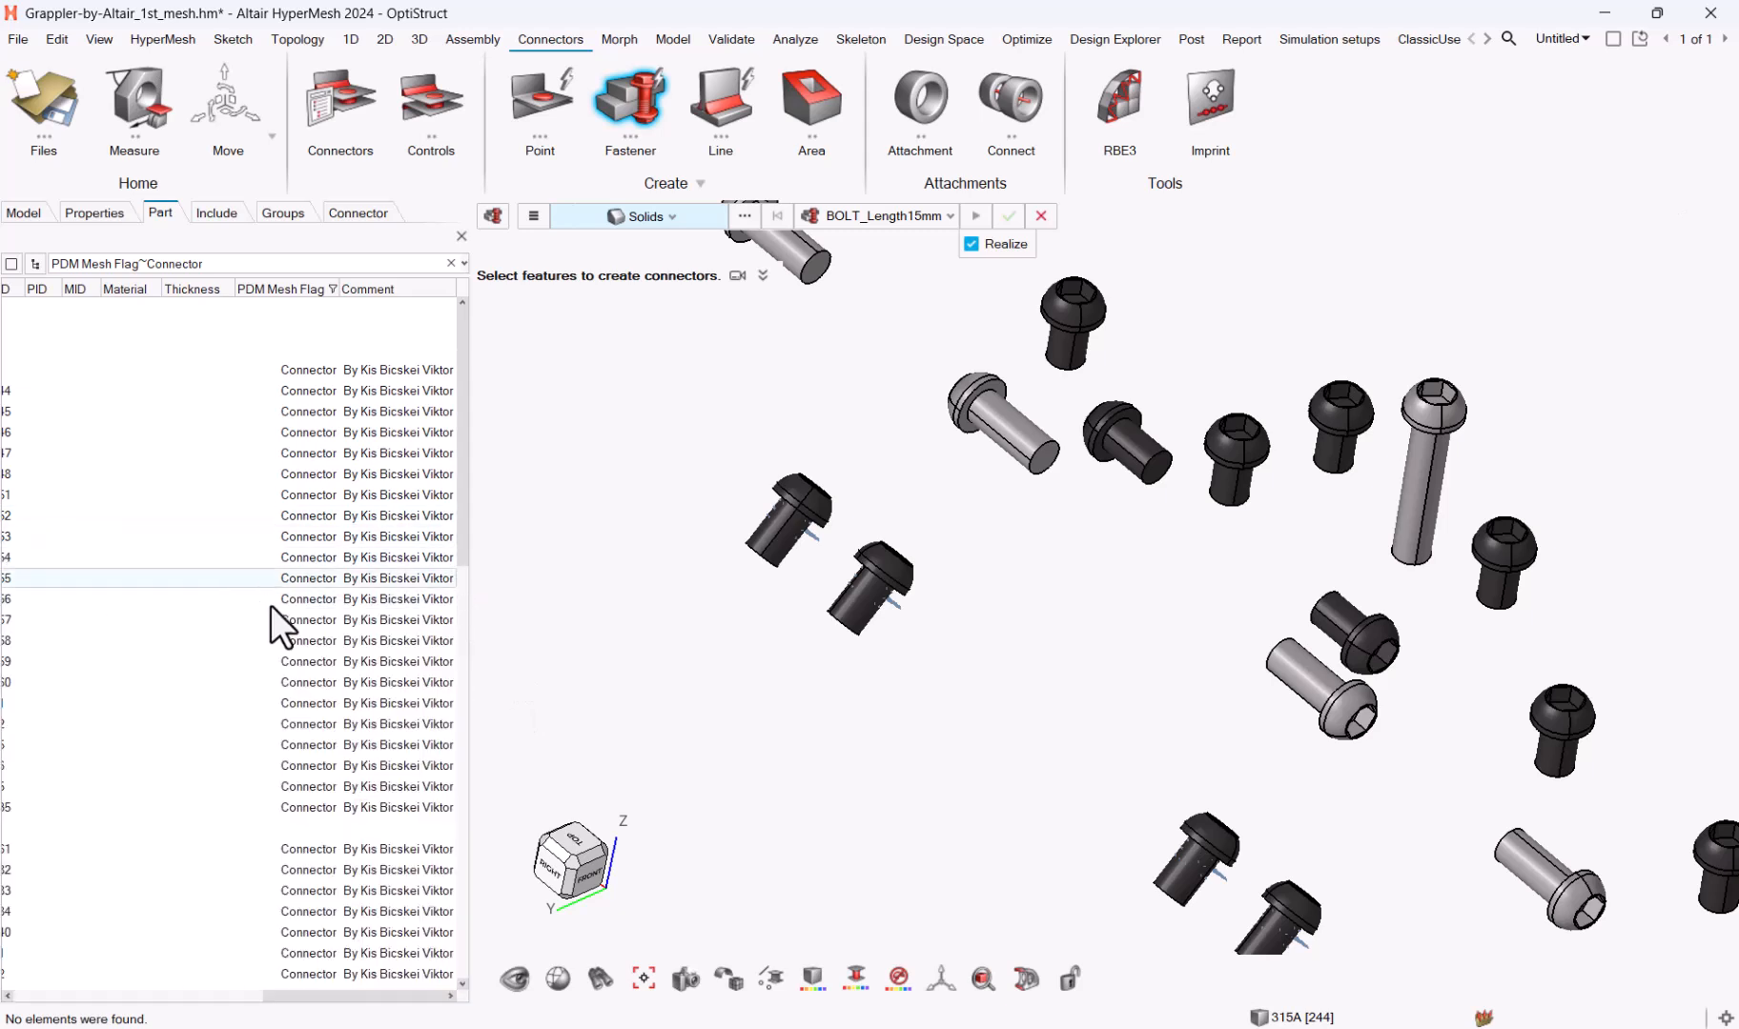
{"action": "left_click_drag", "start_coordinate": [297, 995], "coordinate": [223, 995]}
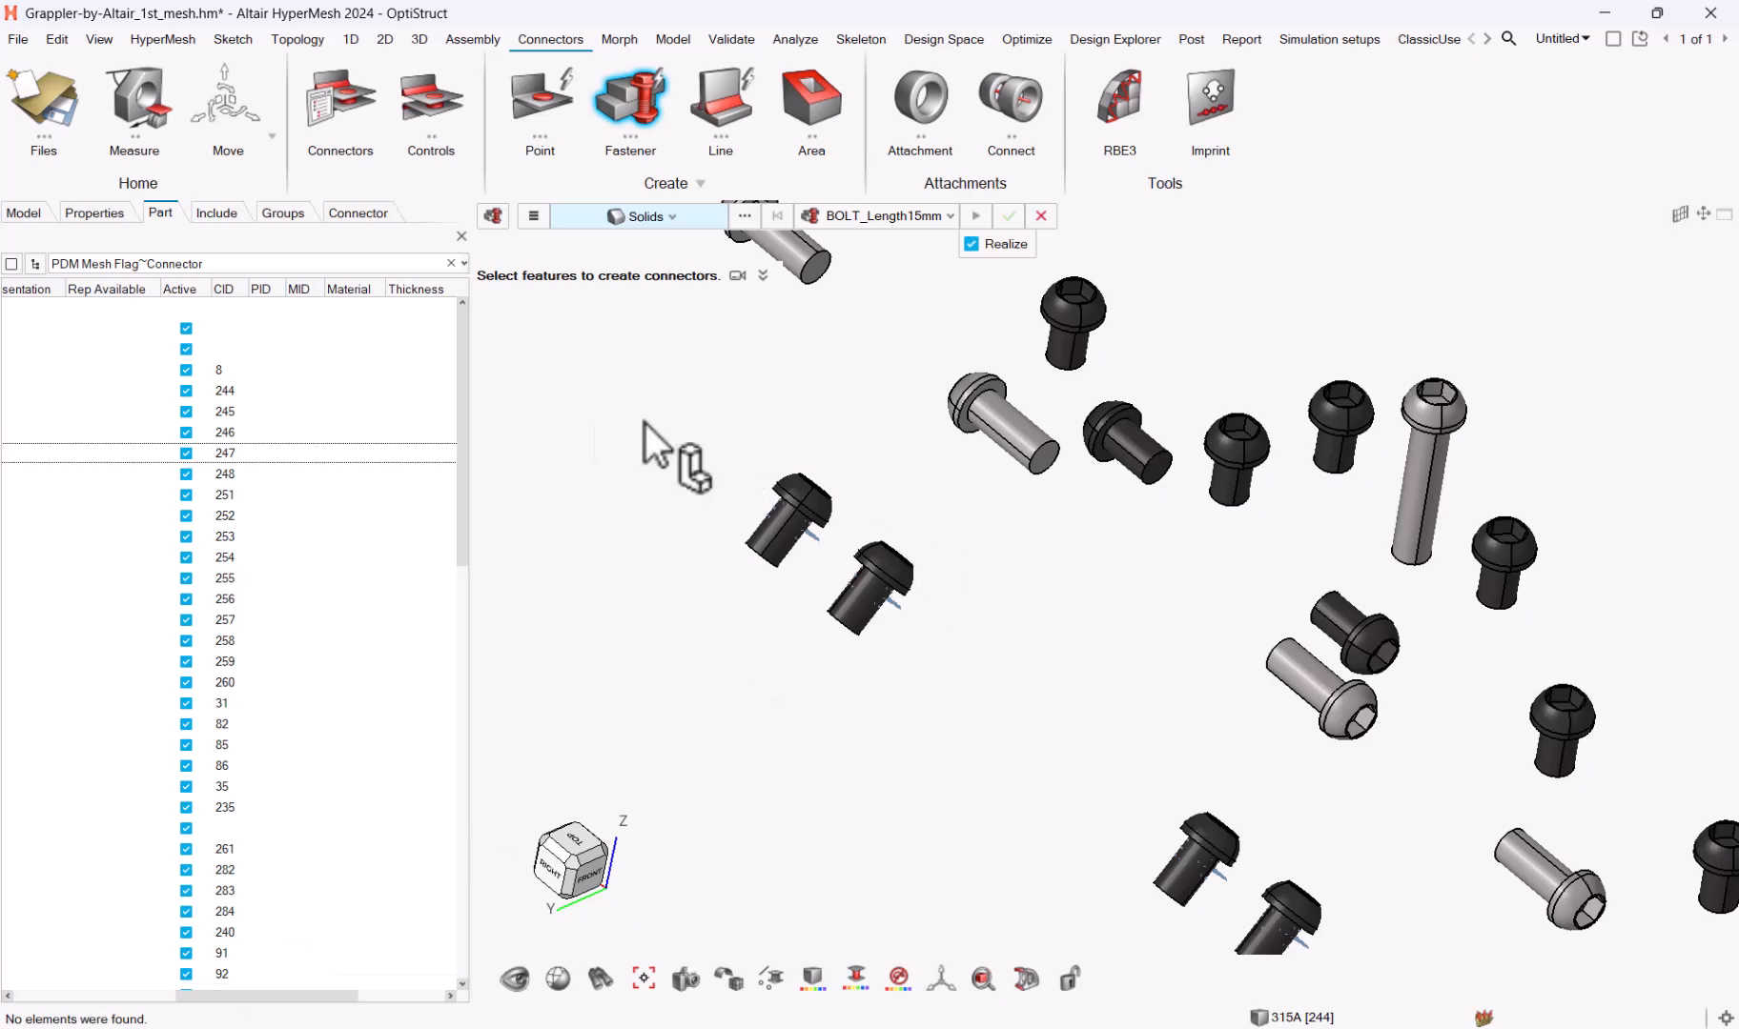
{"action": "key", "text": "Escape"}
{"action": "left_click", "coordinate": [575, 419]}
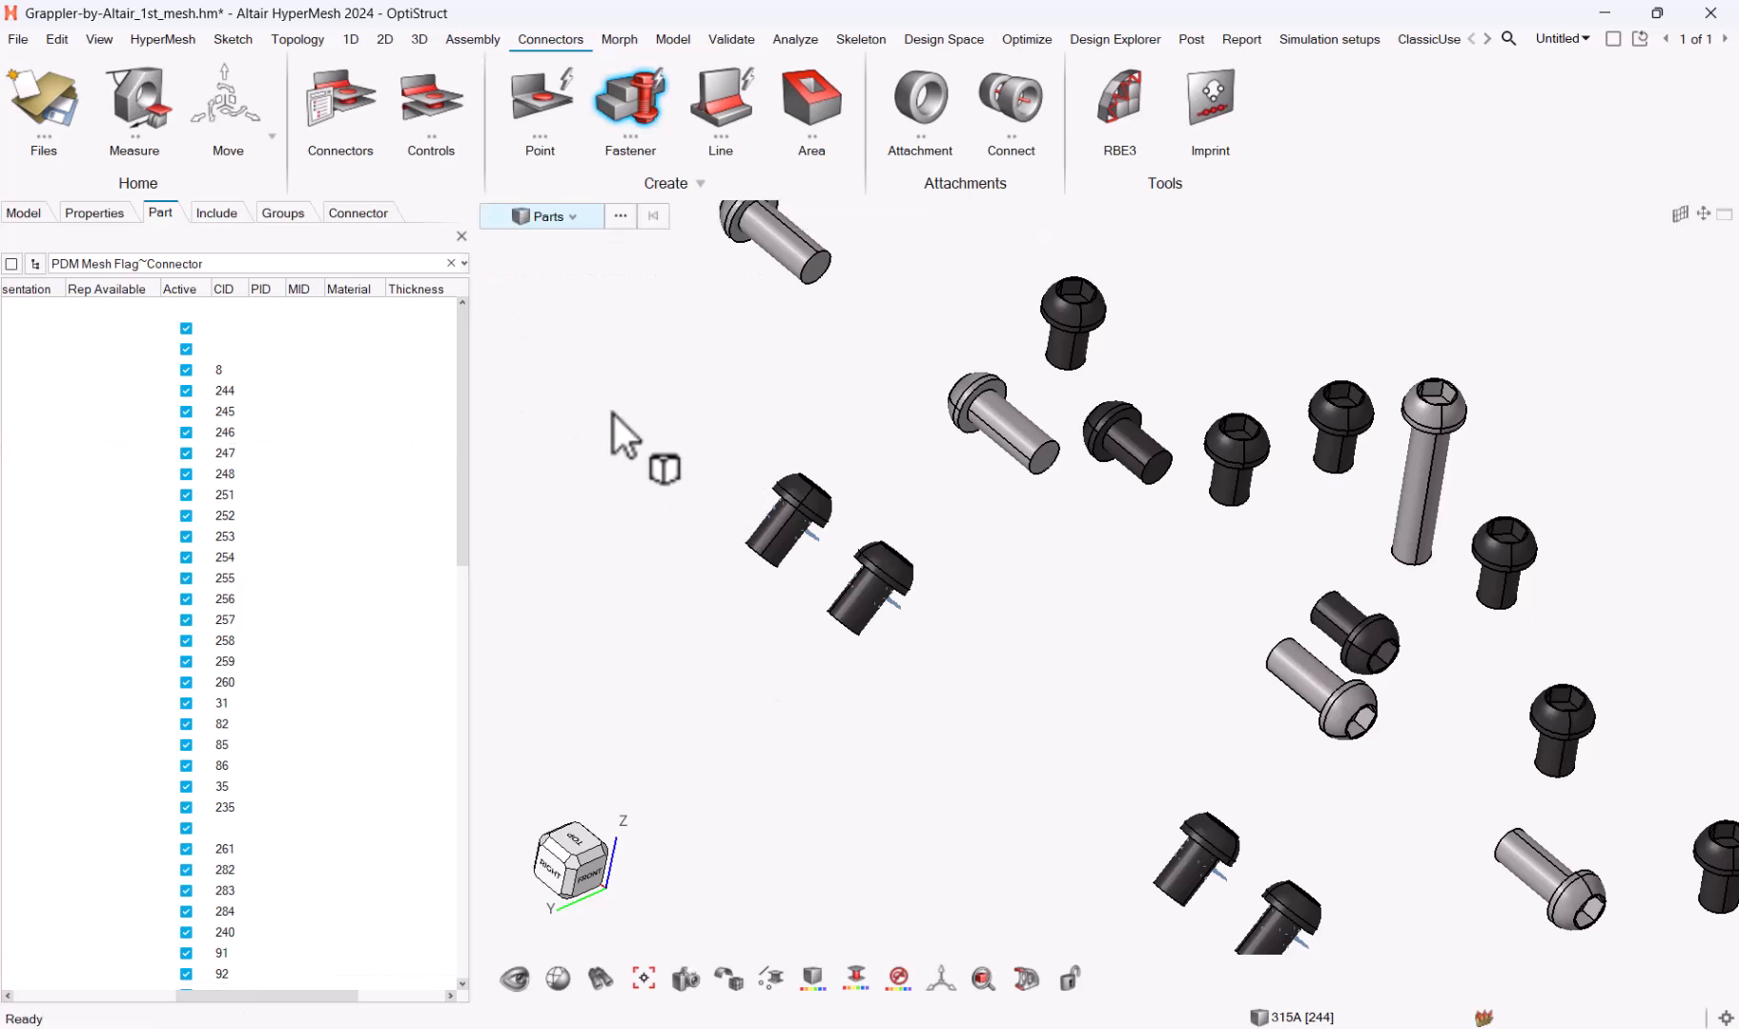
Step: Select the pair of short black bolts with their new connectors as parts and locate them in the part tree
{"action": "left_click_drag", "start_coordinate": [707, 432], "coordinate": [940, 694]}
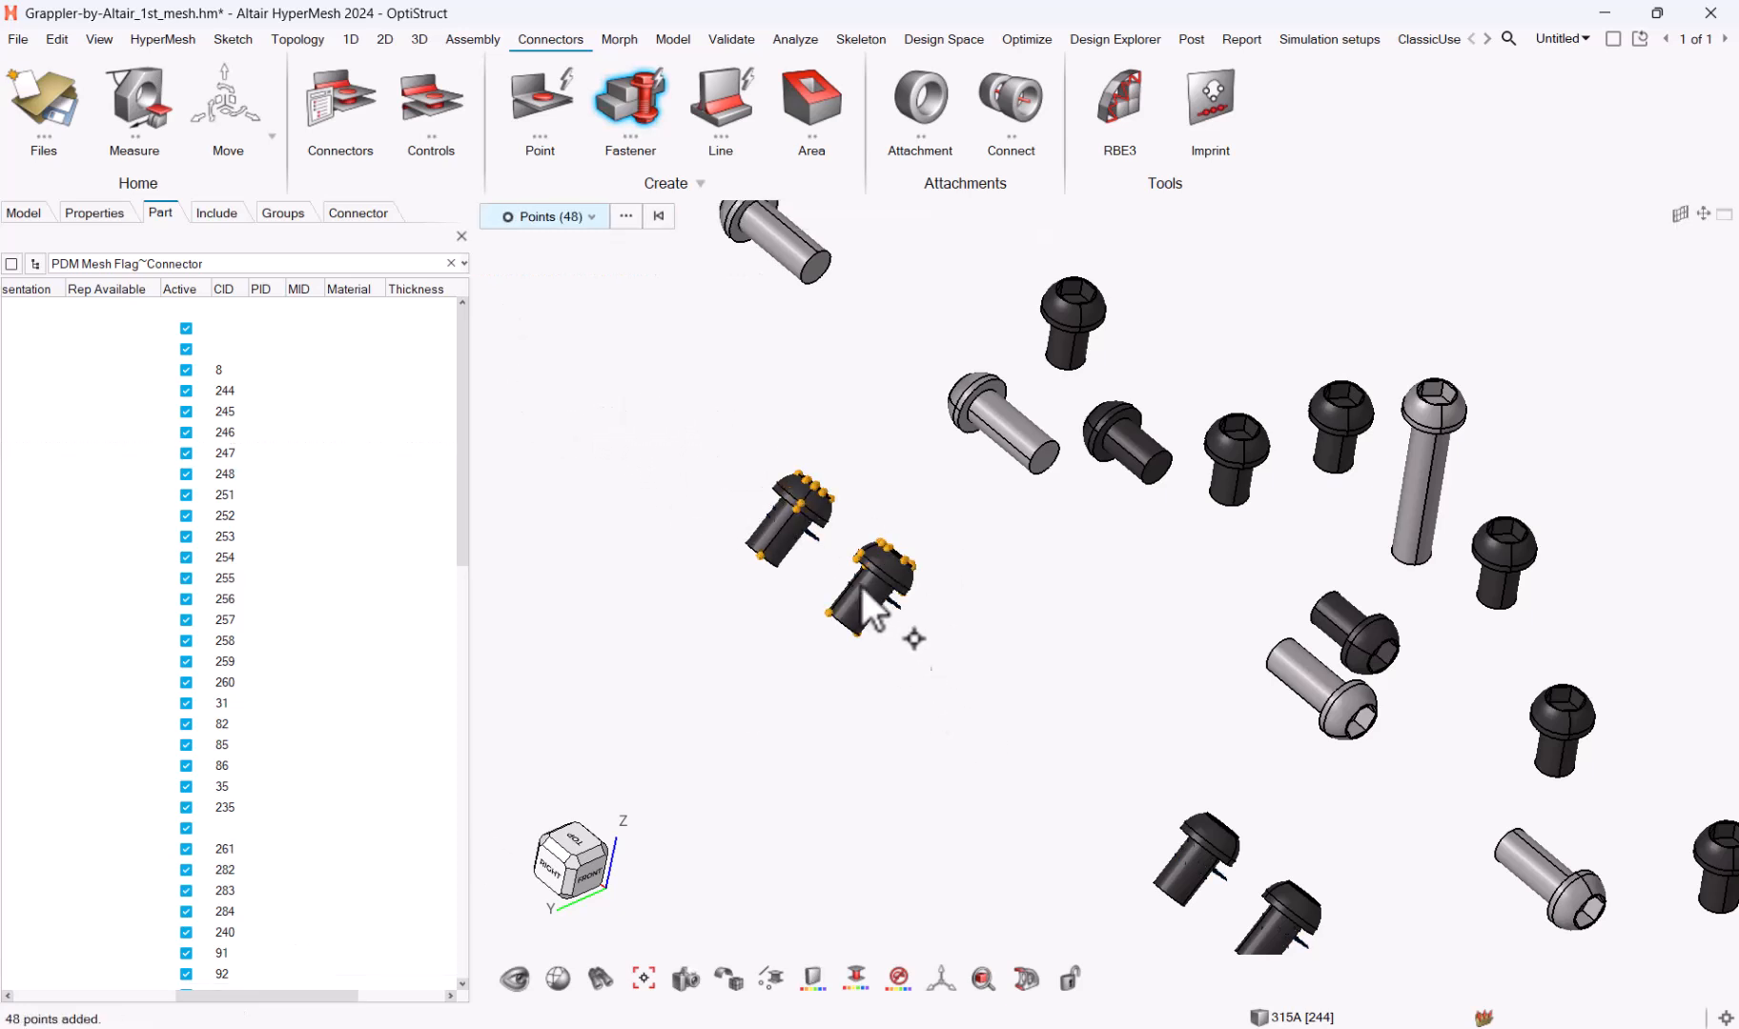
{"action": "middle_click", "coordinate": [722, 473]}
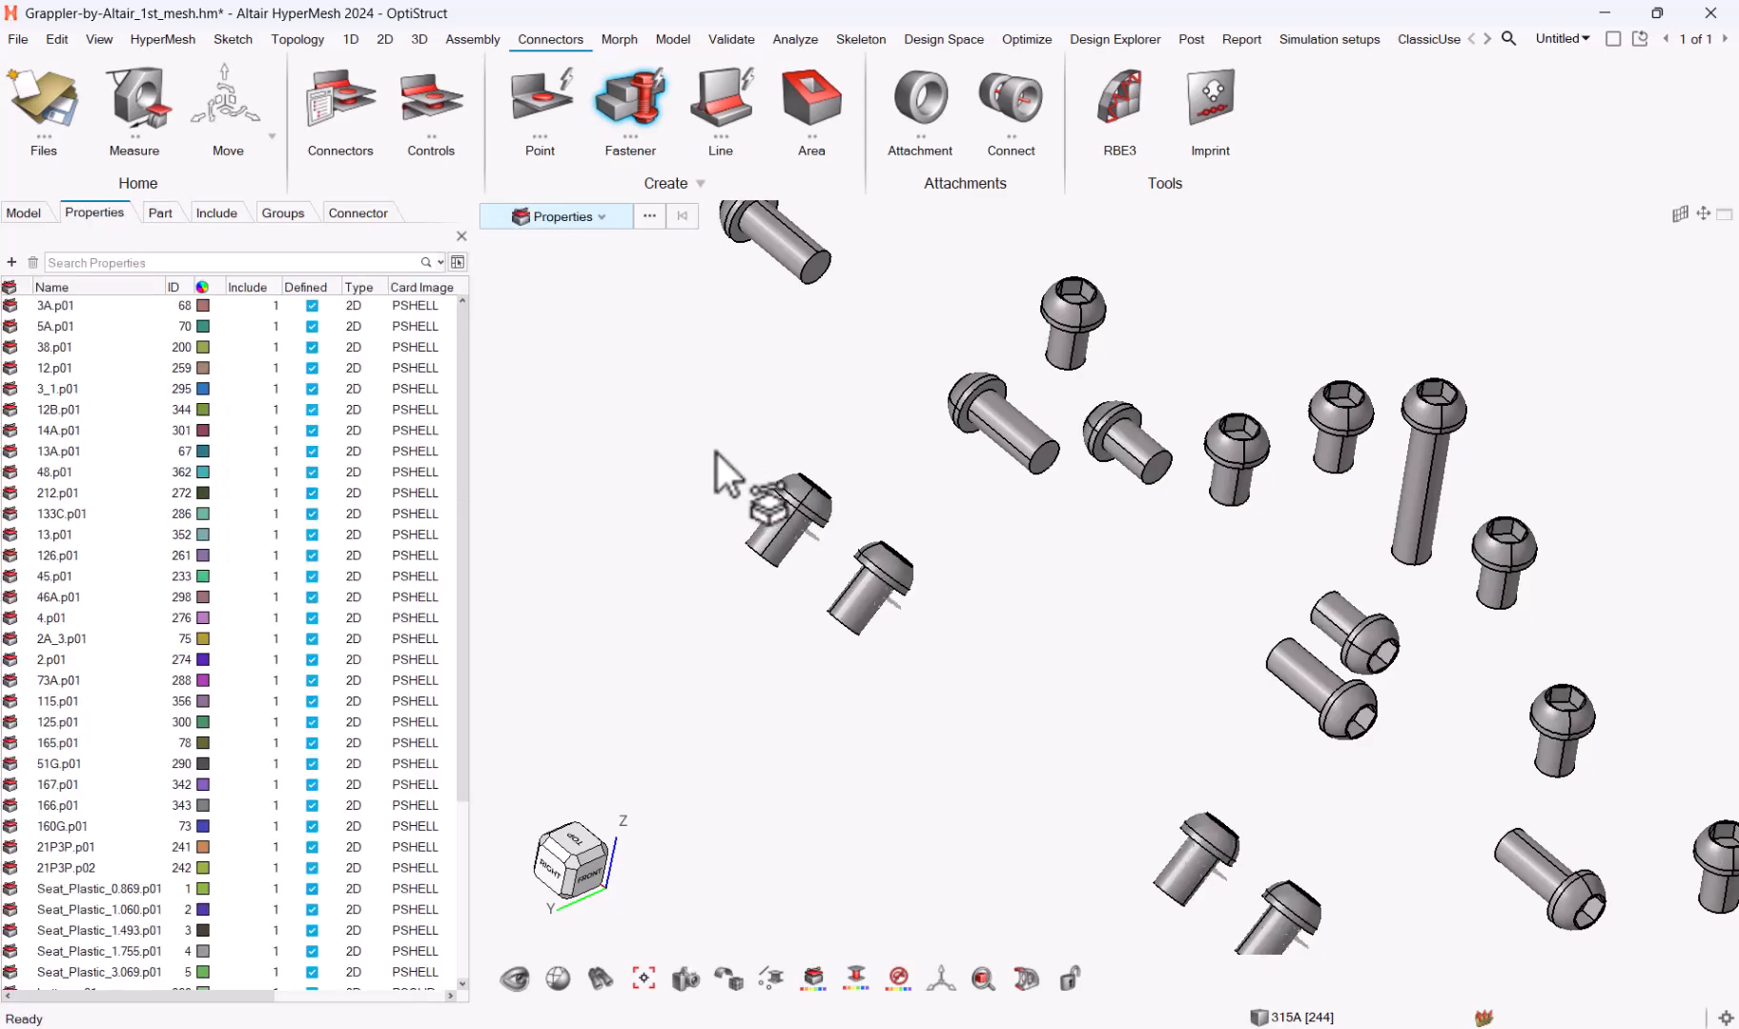
{"action": "left_click_drag", "start_coordinate": [720, 440], "coordinate": [979, 679]}
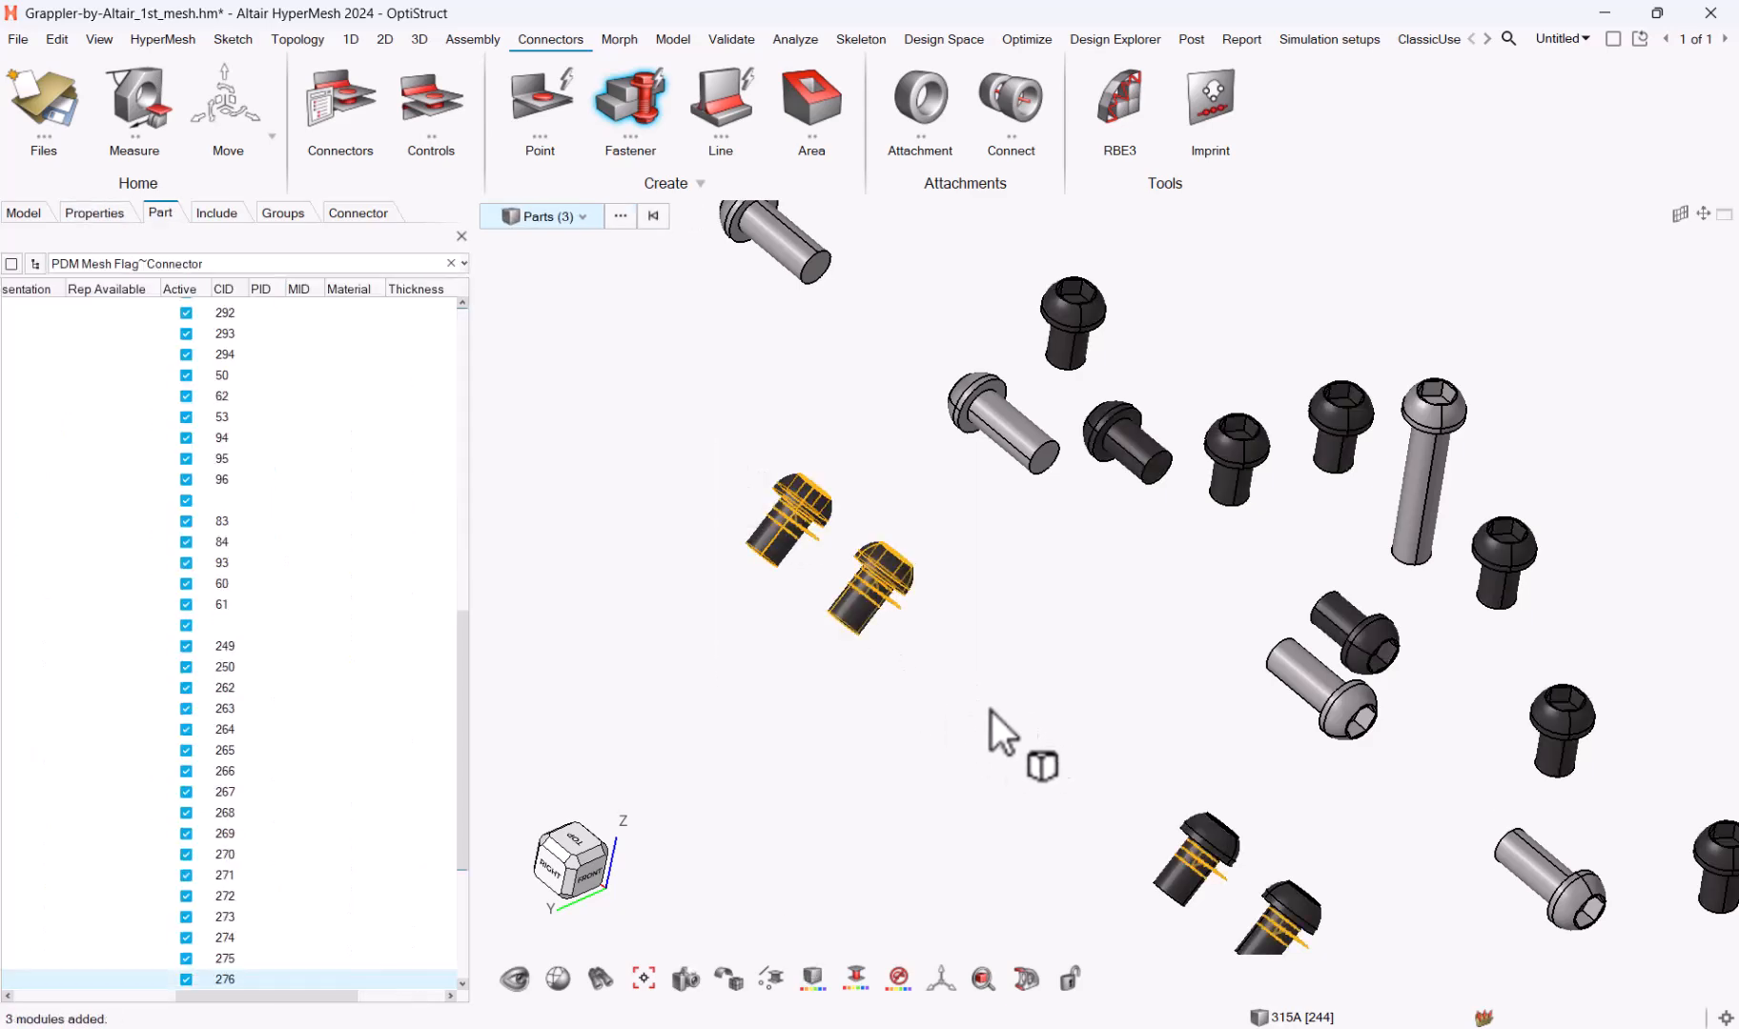
{"action": "left_click_drag", "start_coordinate": [251, 992], "coordinate": [69, 998]}
{"action": "scroll", "coordinate": [178, 926], "scroll_direction": "down", "scroll_amount": 3}
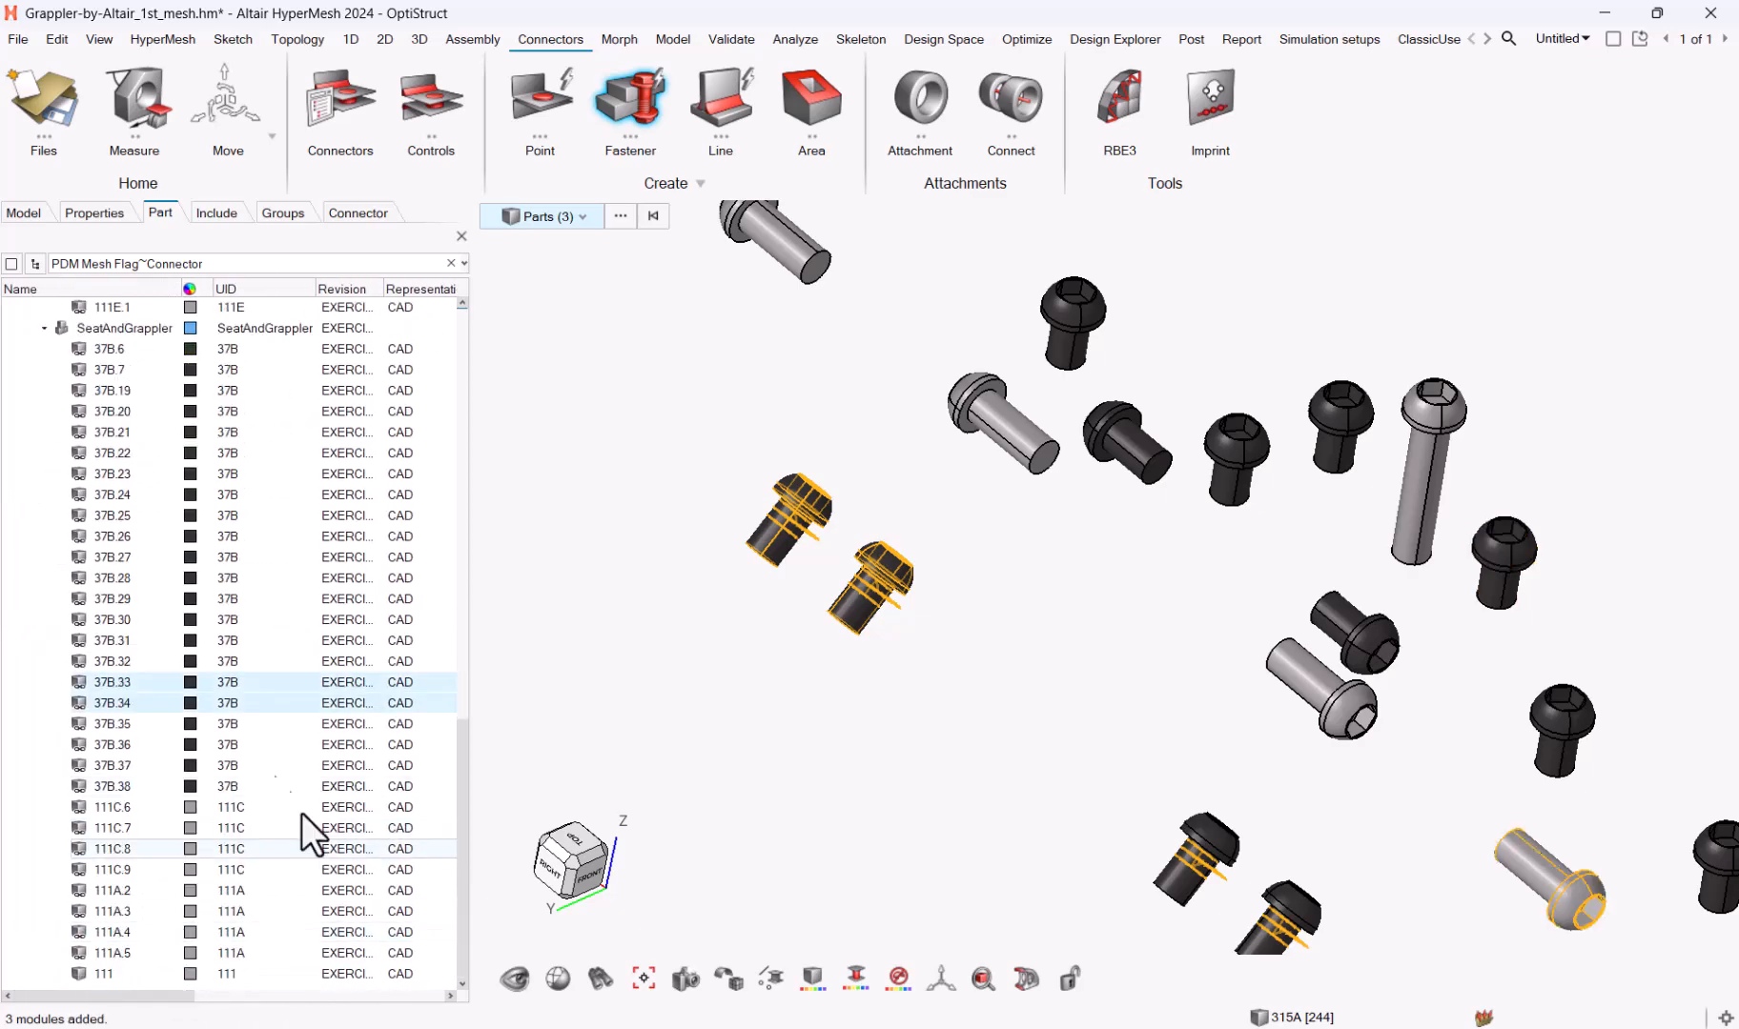
Step: Examine the representation choices for saving bolt part 37B.33, and leave without saving
{"action": "right_click", "coordinate": [121, 684]}
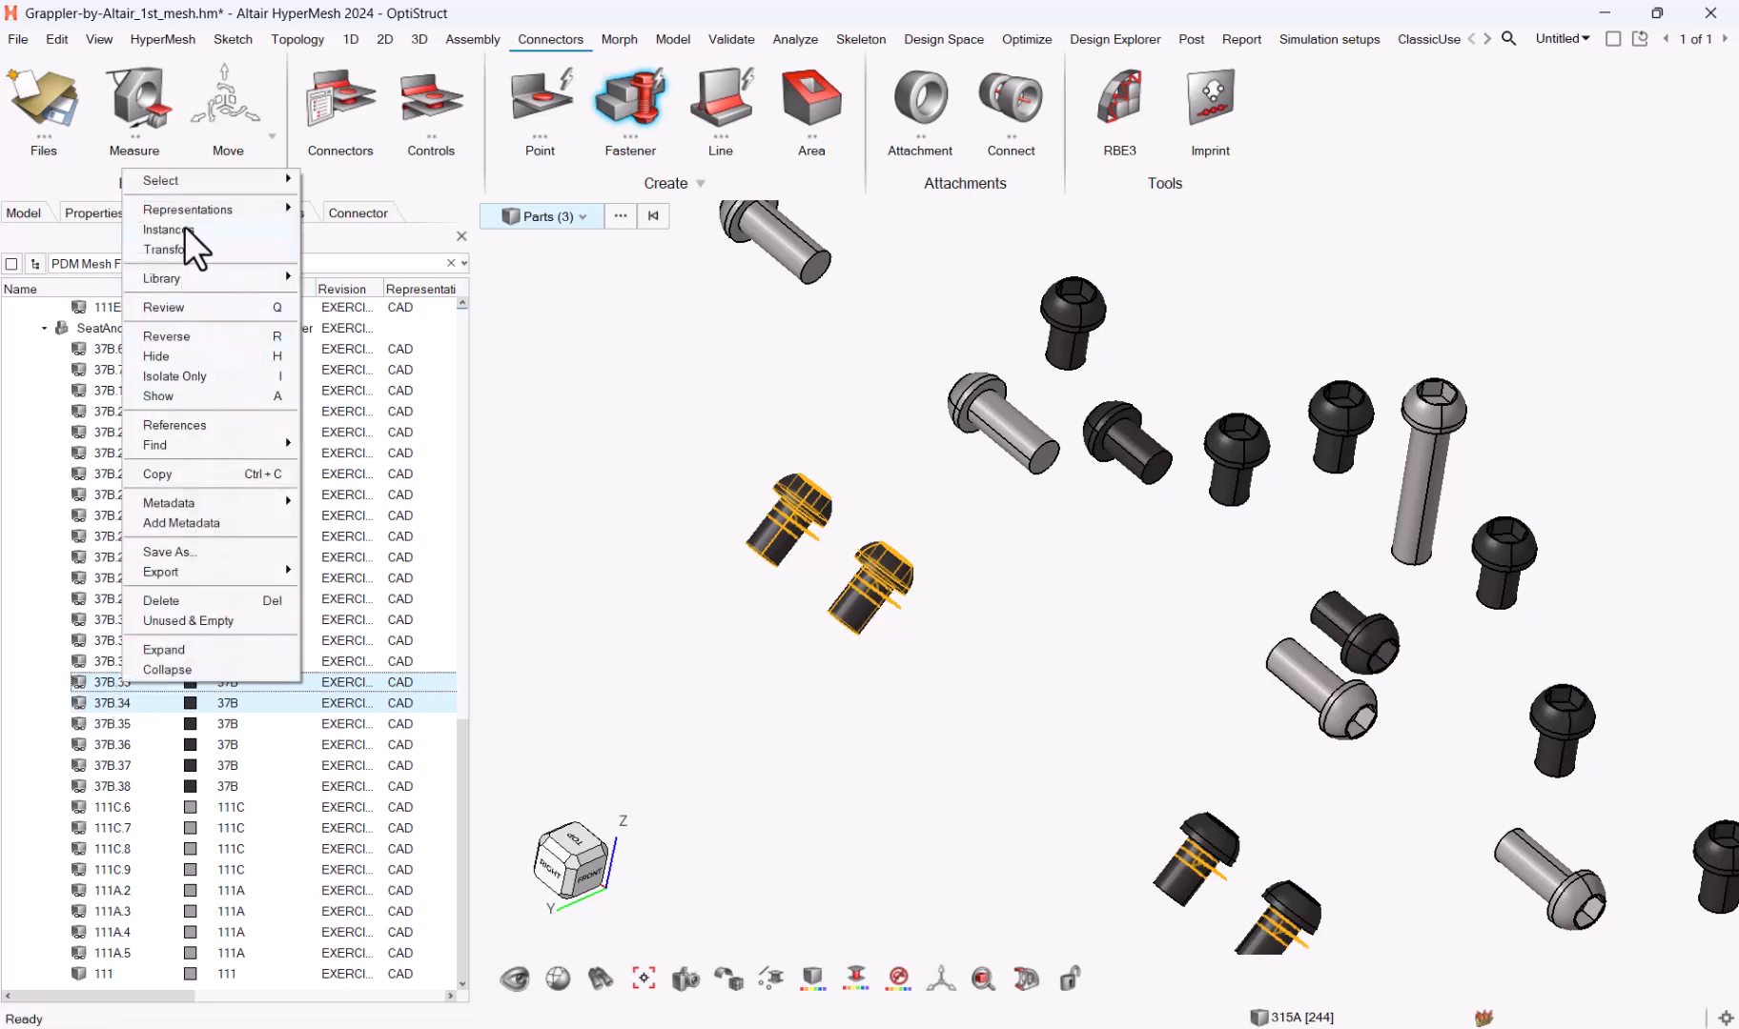
{"action": "mouse_move", "coordinate": [192, 211]}
{"action": "mouse_move", "coordinate": [352, 262]}
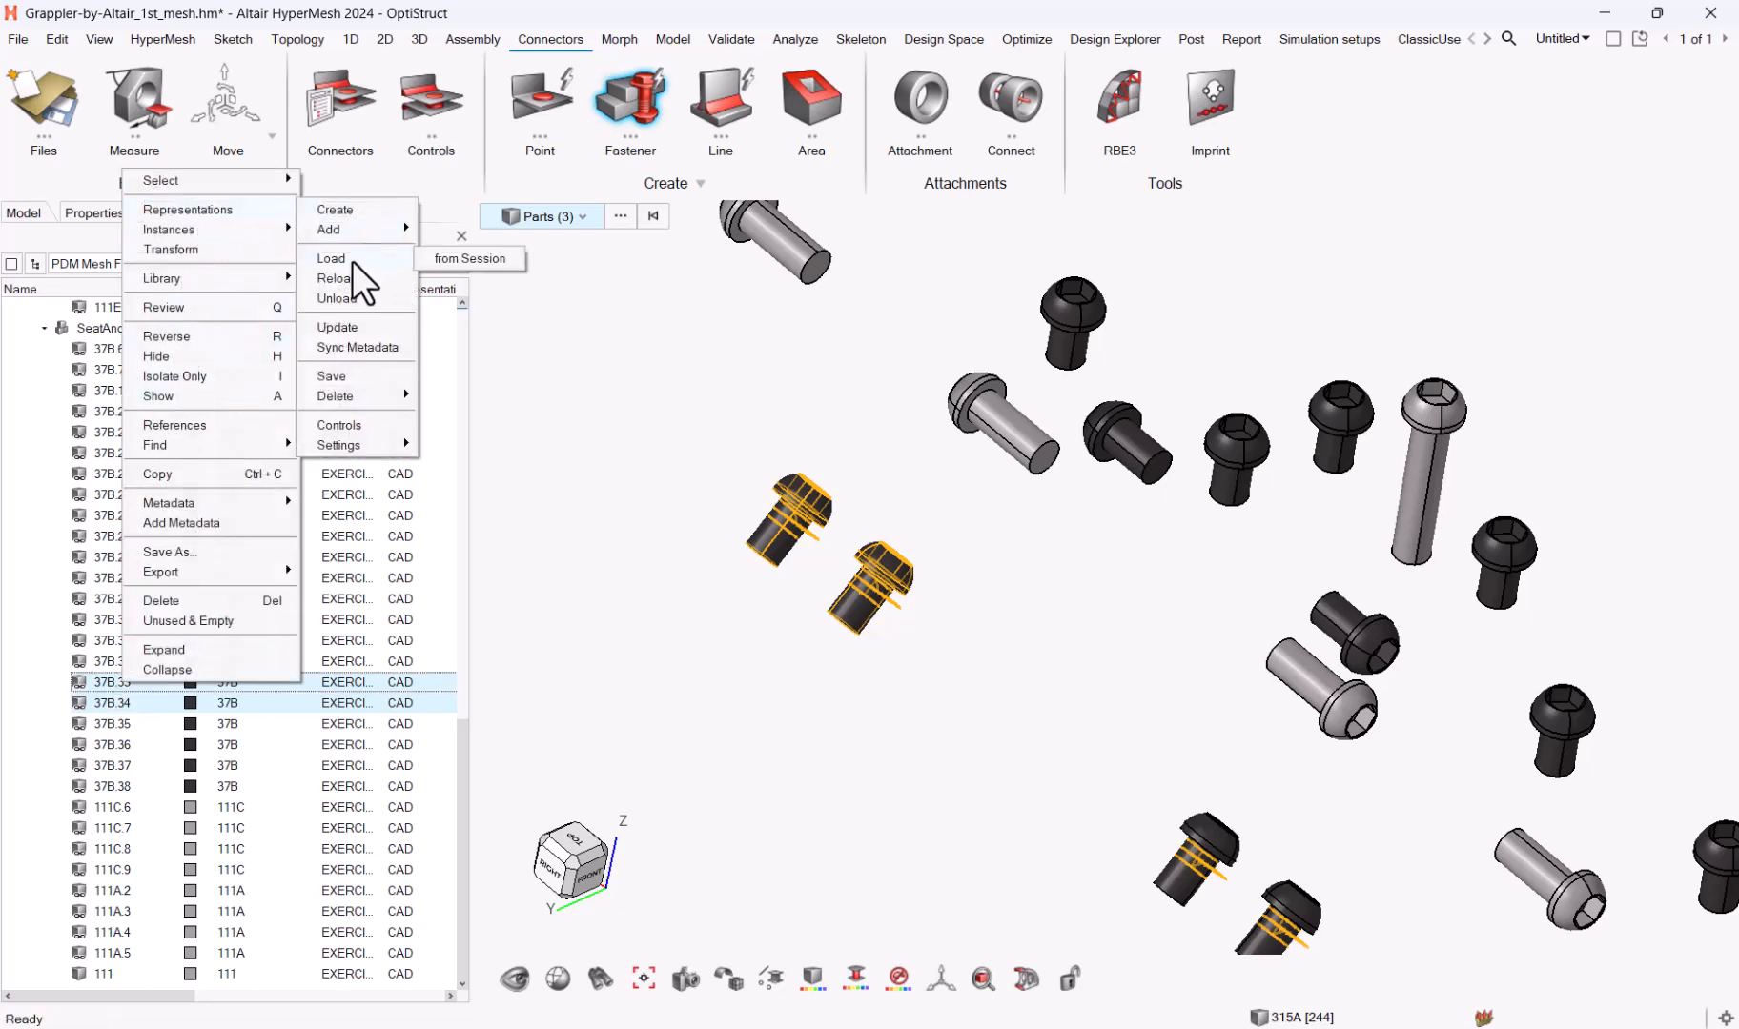
{"action": "left_click", "coordinate": [370, 378]}
{"action": "left_click", "coordinate": [1062, 295]}
{"action": "left_click", "coordinate": [1061, 295]}
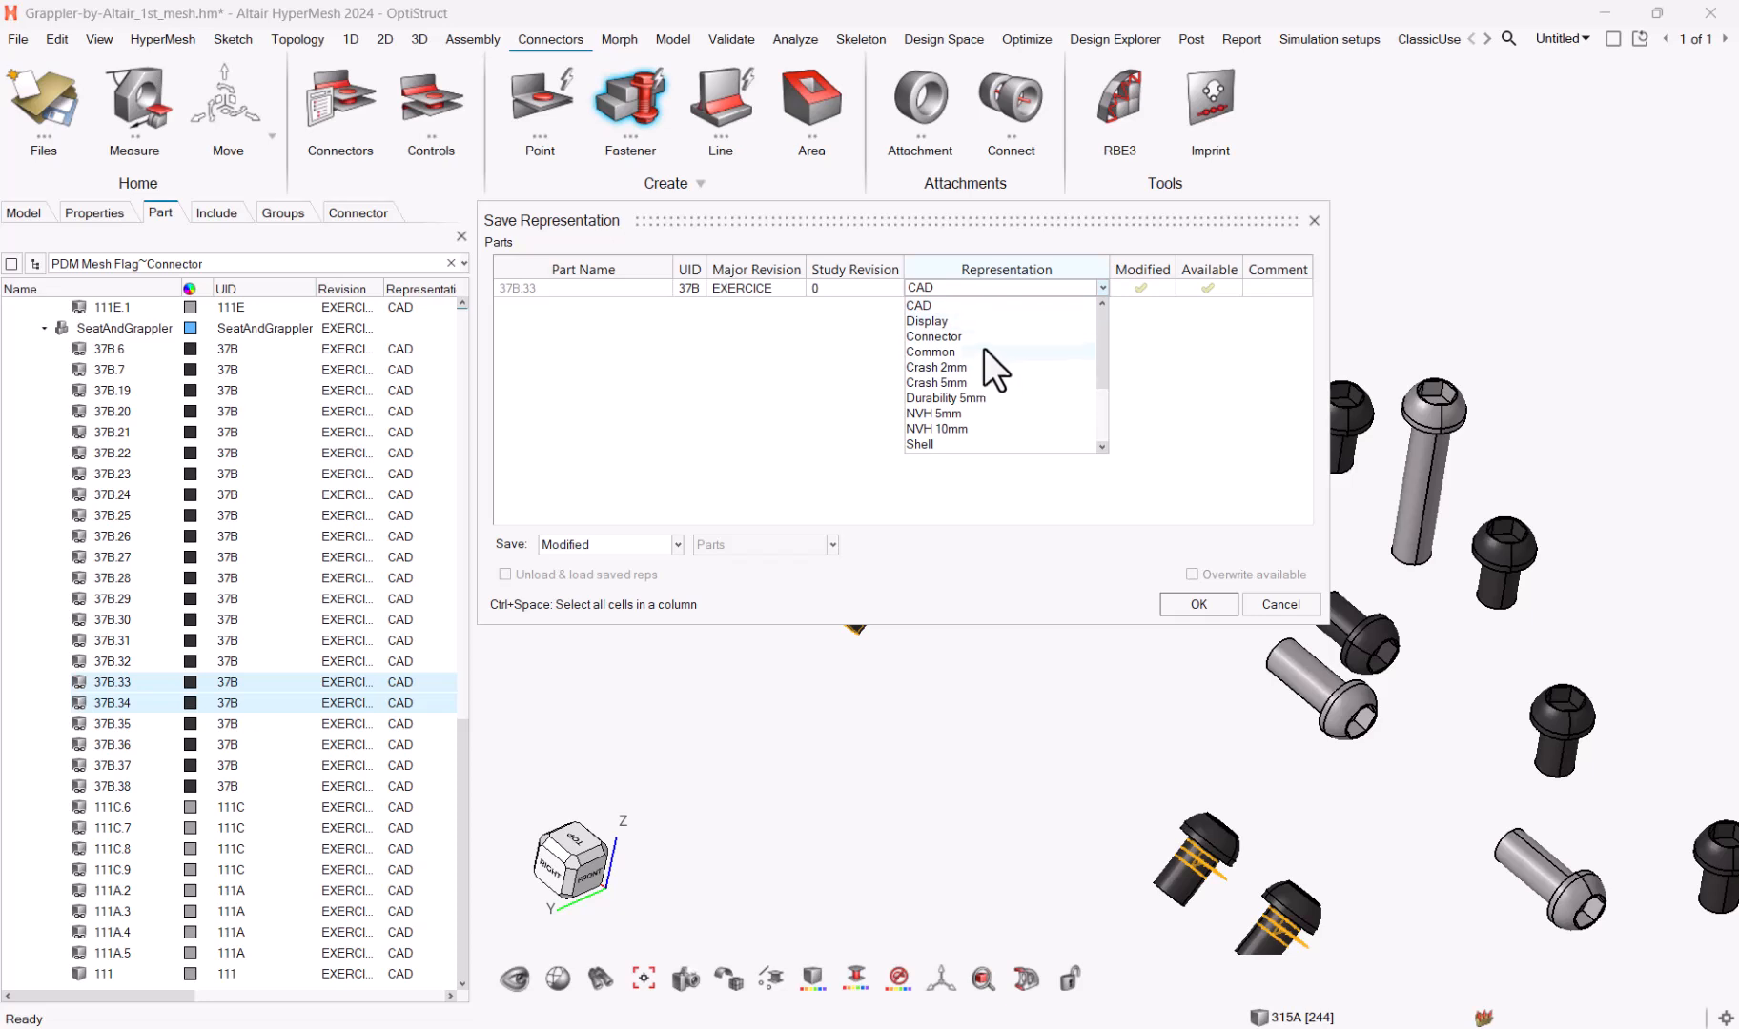
{"action": "left_click", "coordinate": [1186, 467]}
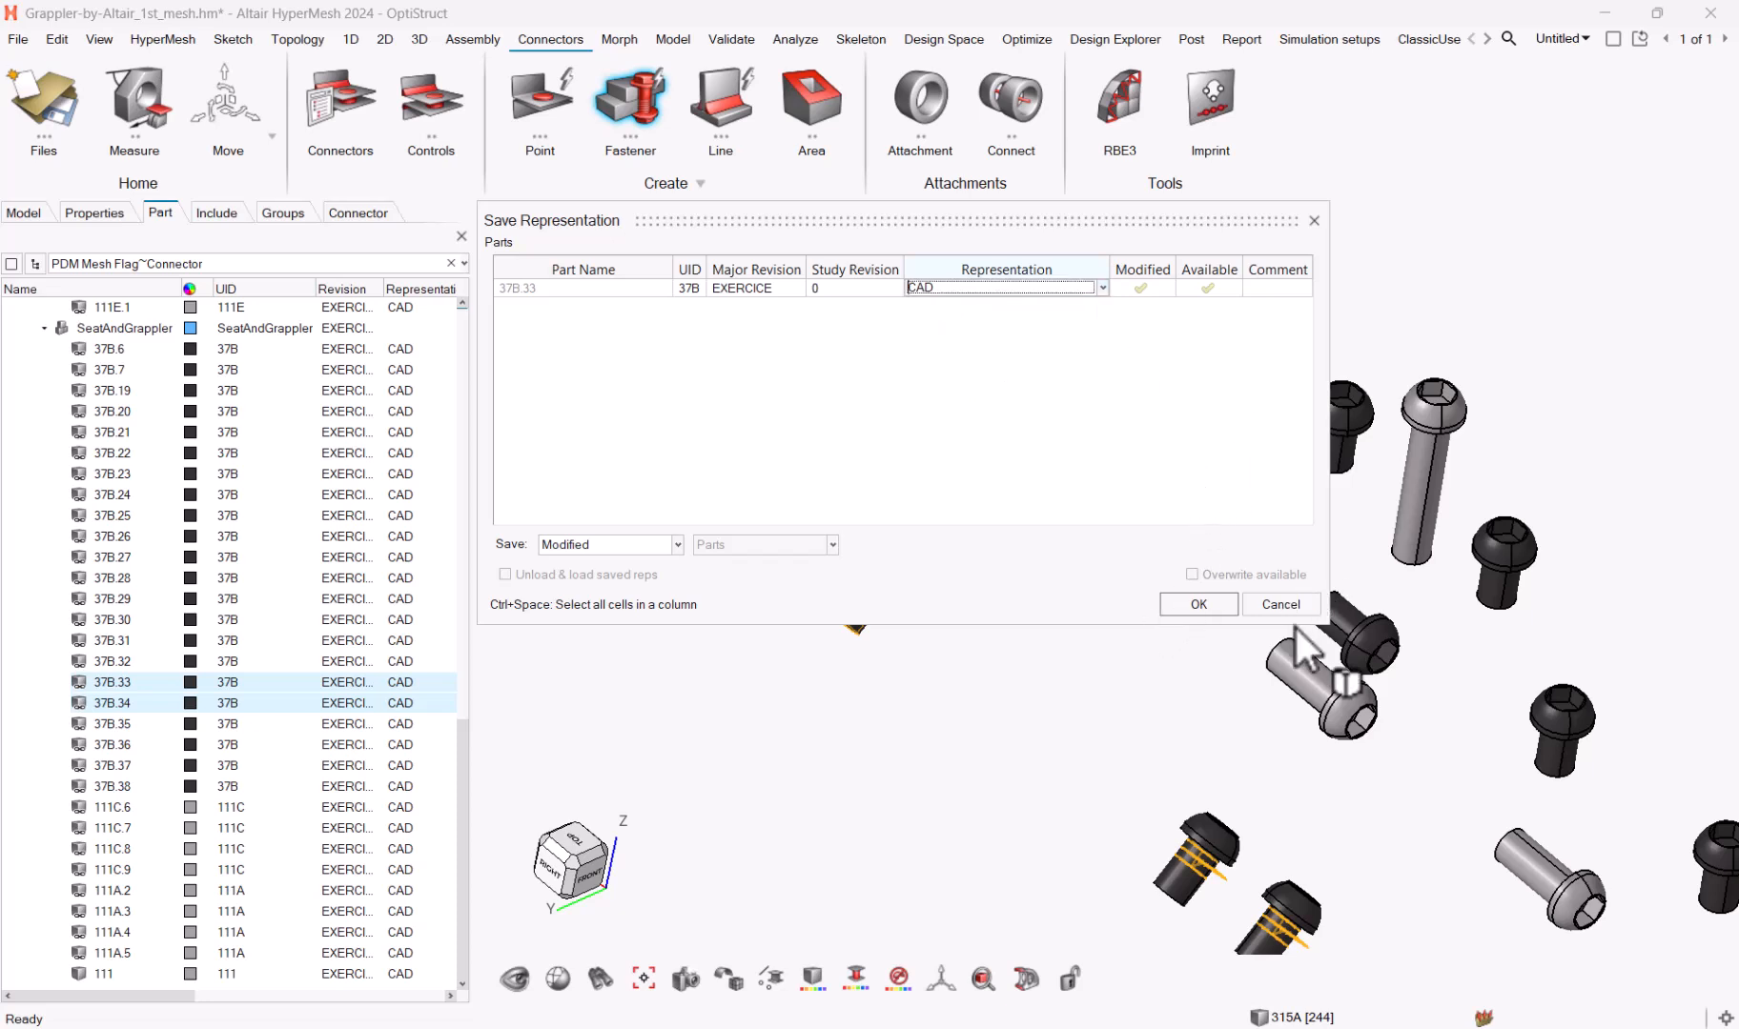
{"action": "left_click", "coordinate": [1280, 604]}
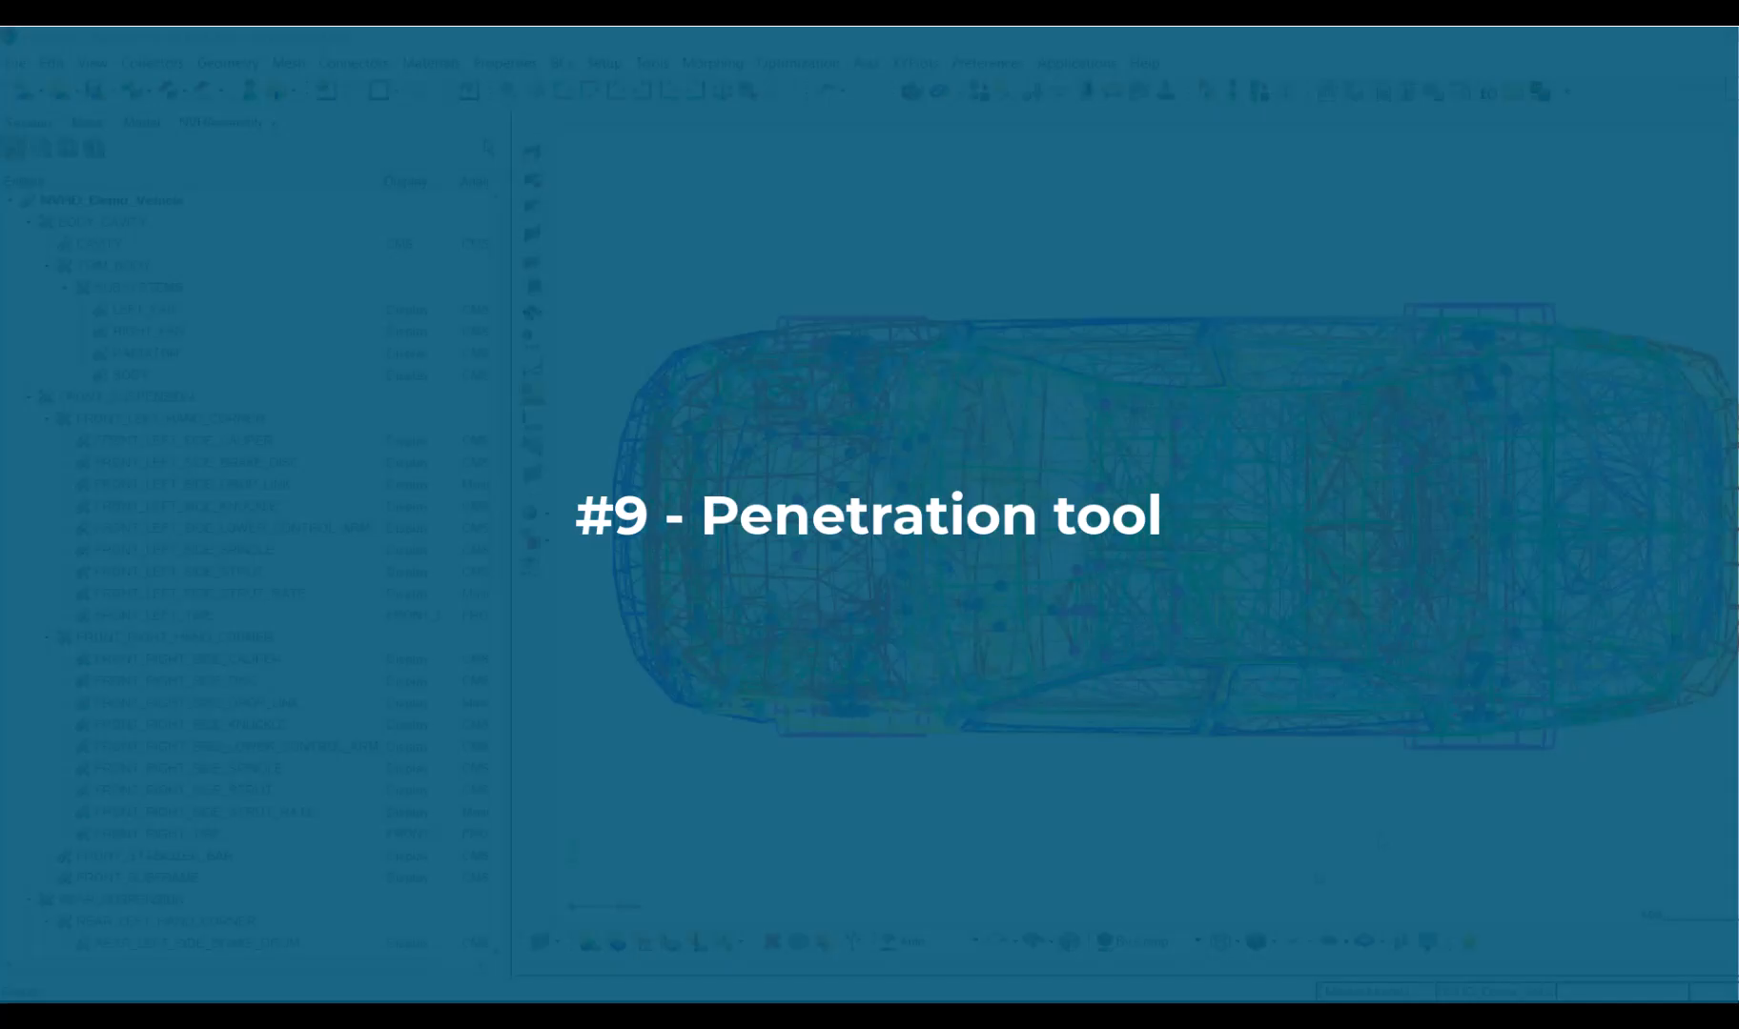
Step: Run a penetration check on all 12 displayed parts of the car's bumper and body assembly
{"action": "left_click_drag", "start_coordinate": [1279, 821], "coordinate": [1377, 668], "text": "ctrl"}
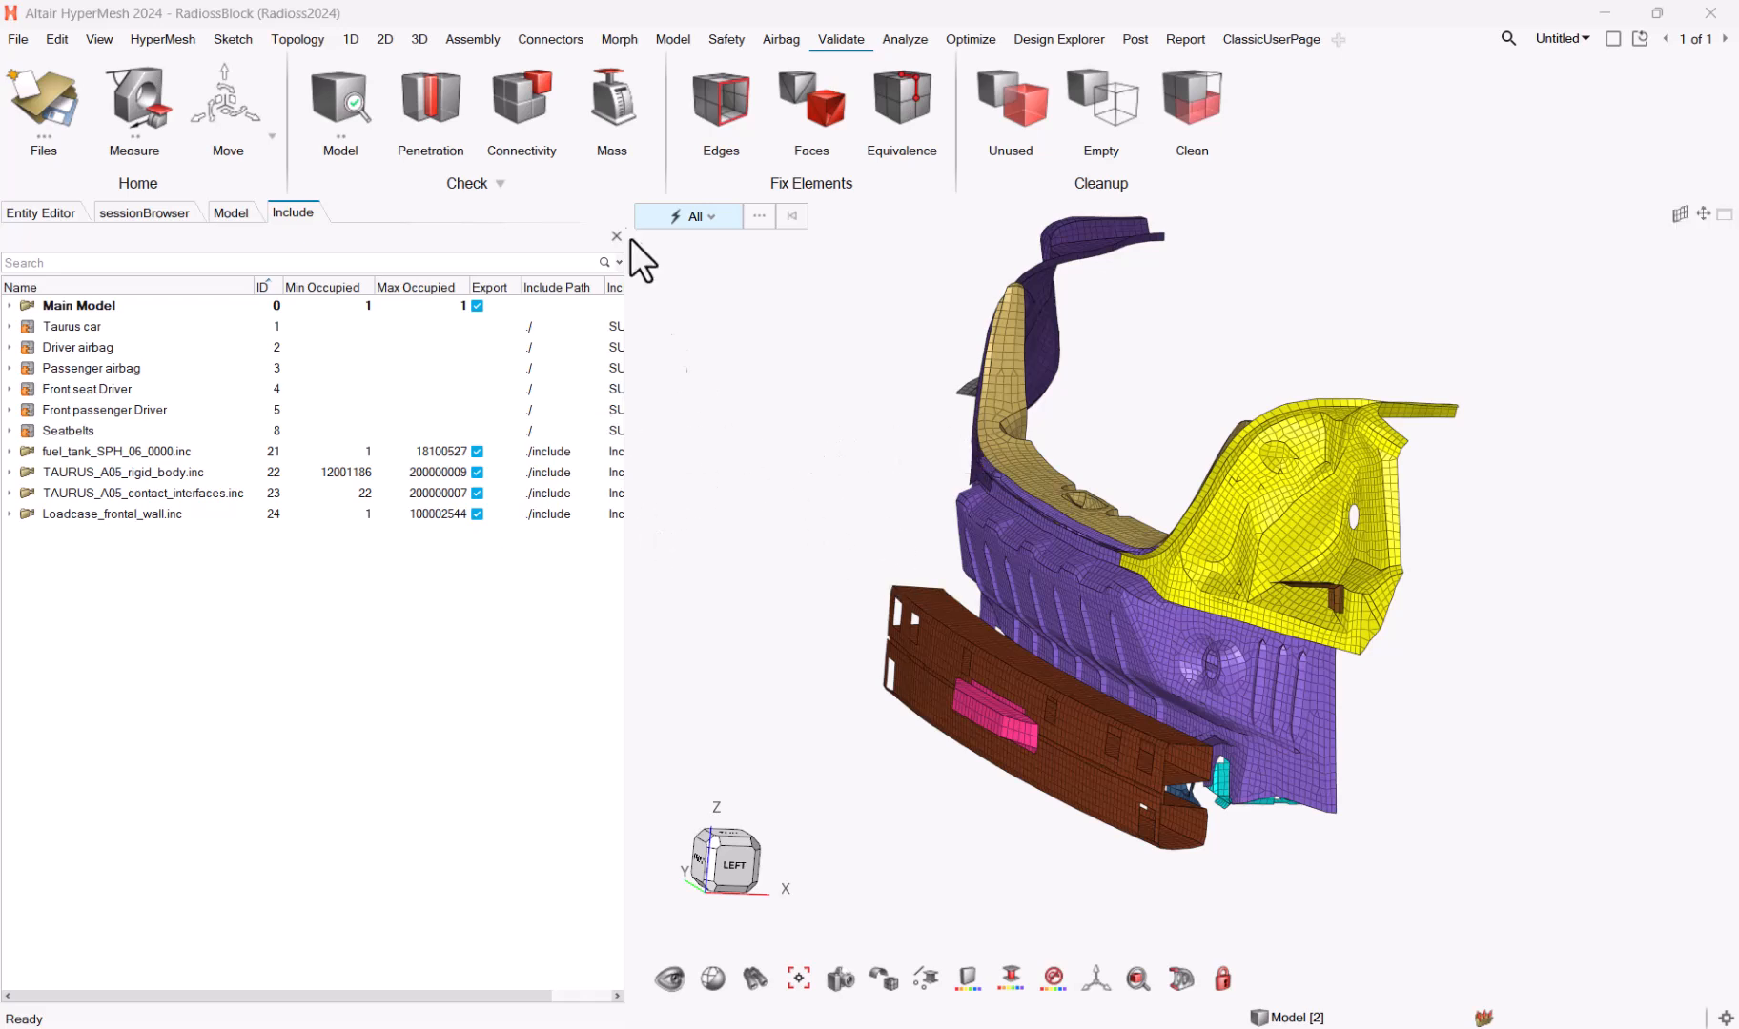
{"action": "left_click", "coordinate": [443, 112]}
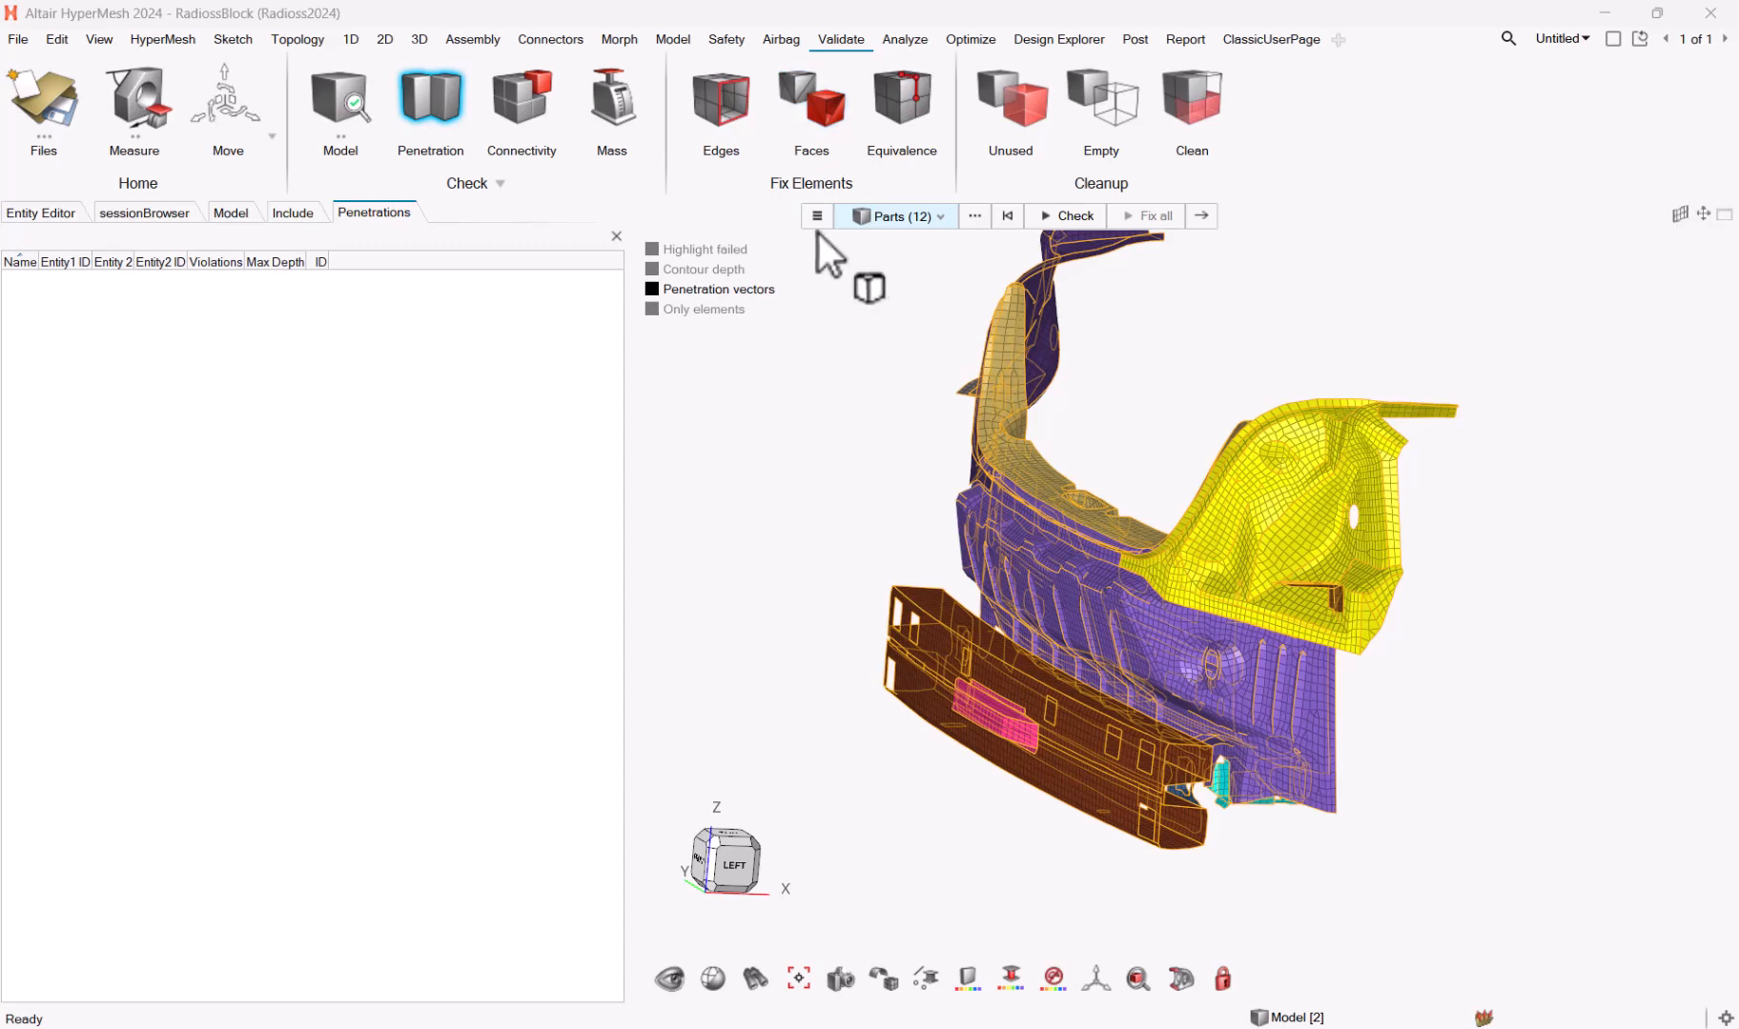
{"action": "left_click", "coordinate": [1006, 216]}
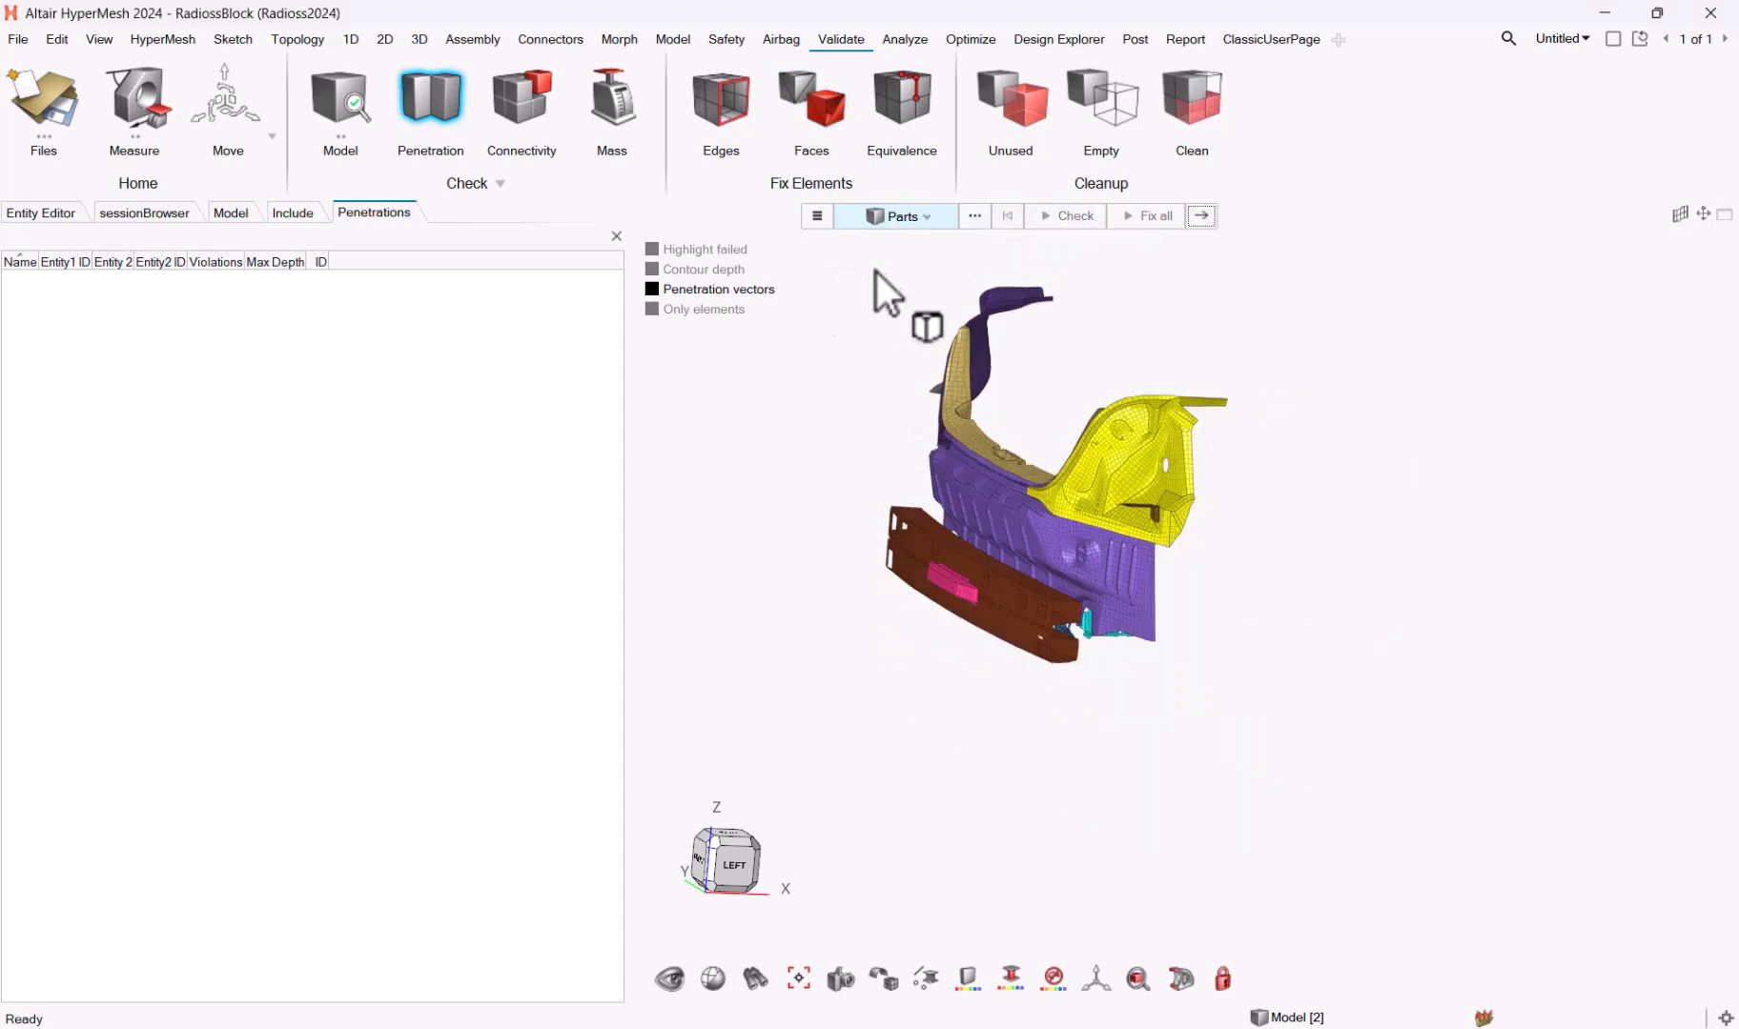
{"action": "left_click", "coordinate": [925, 215]}
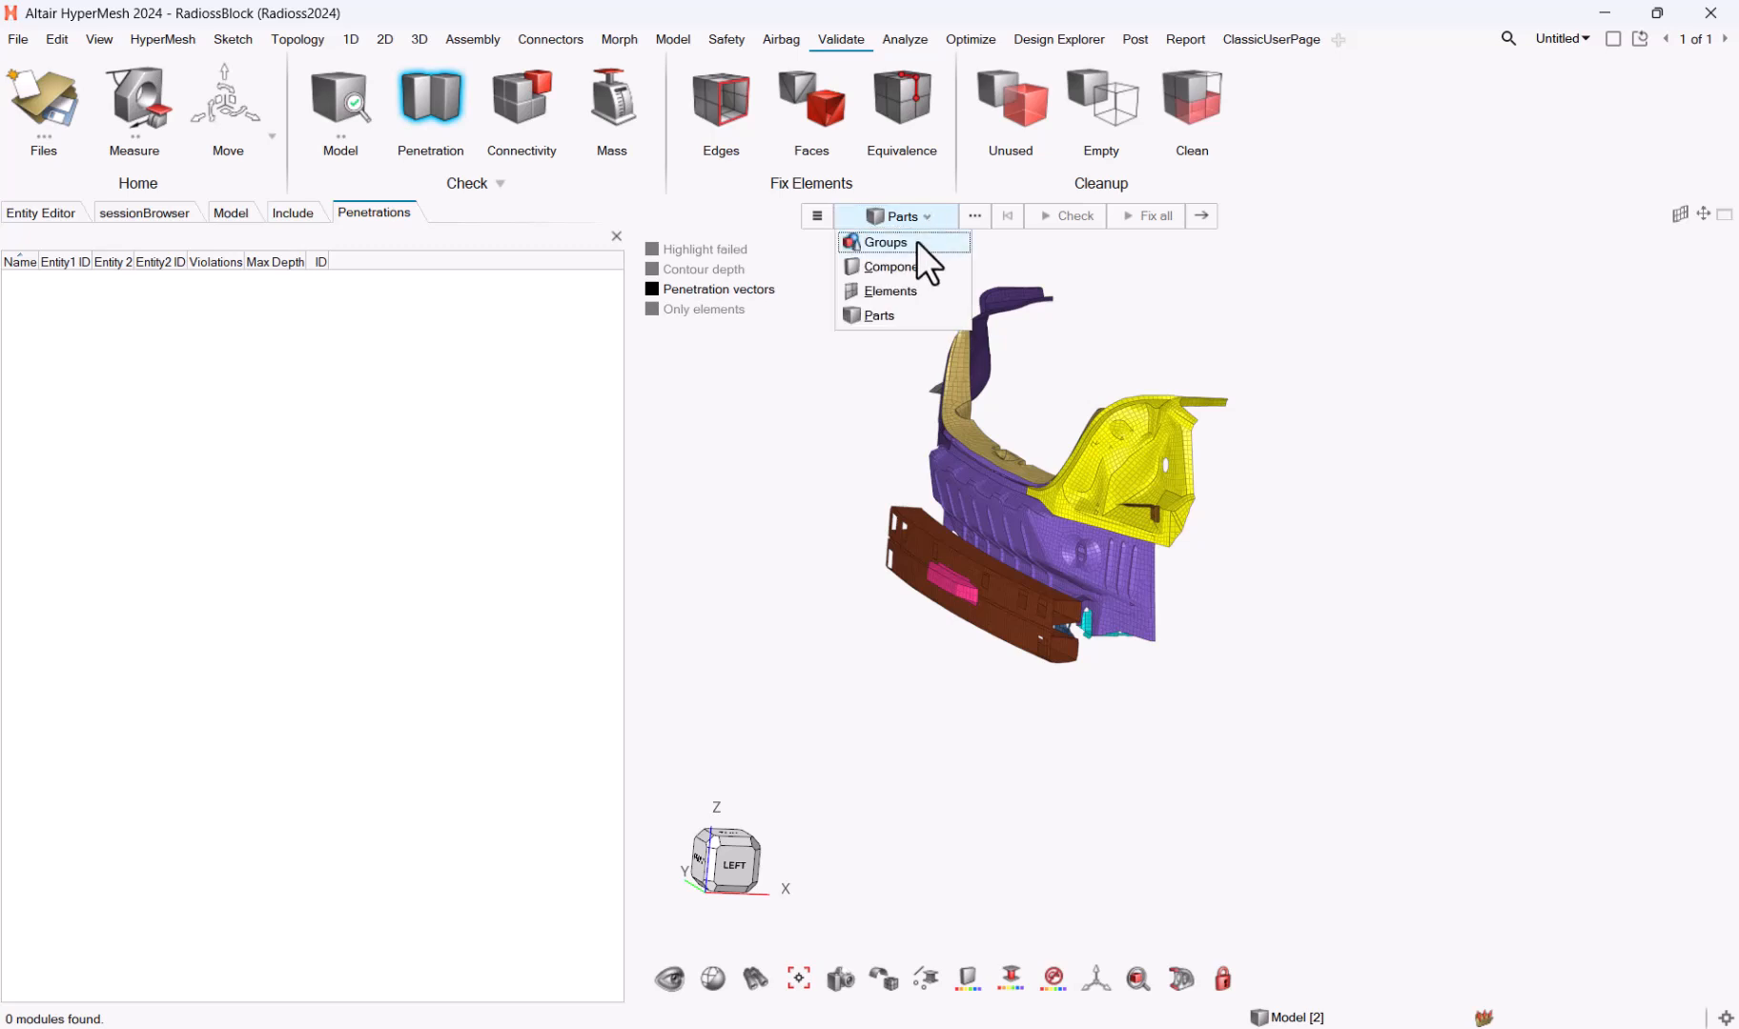
{"action": "left_click", "coordinate": [892, 316]}
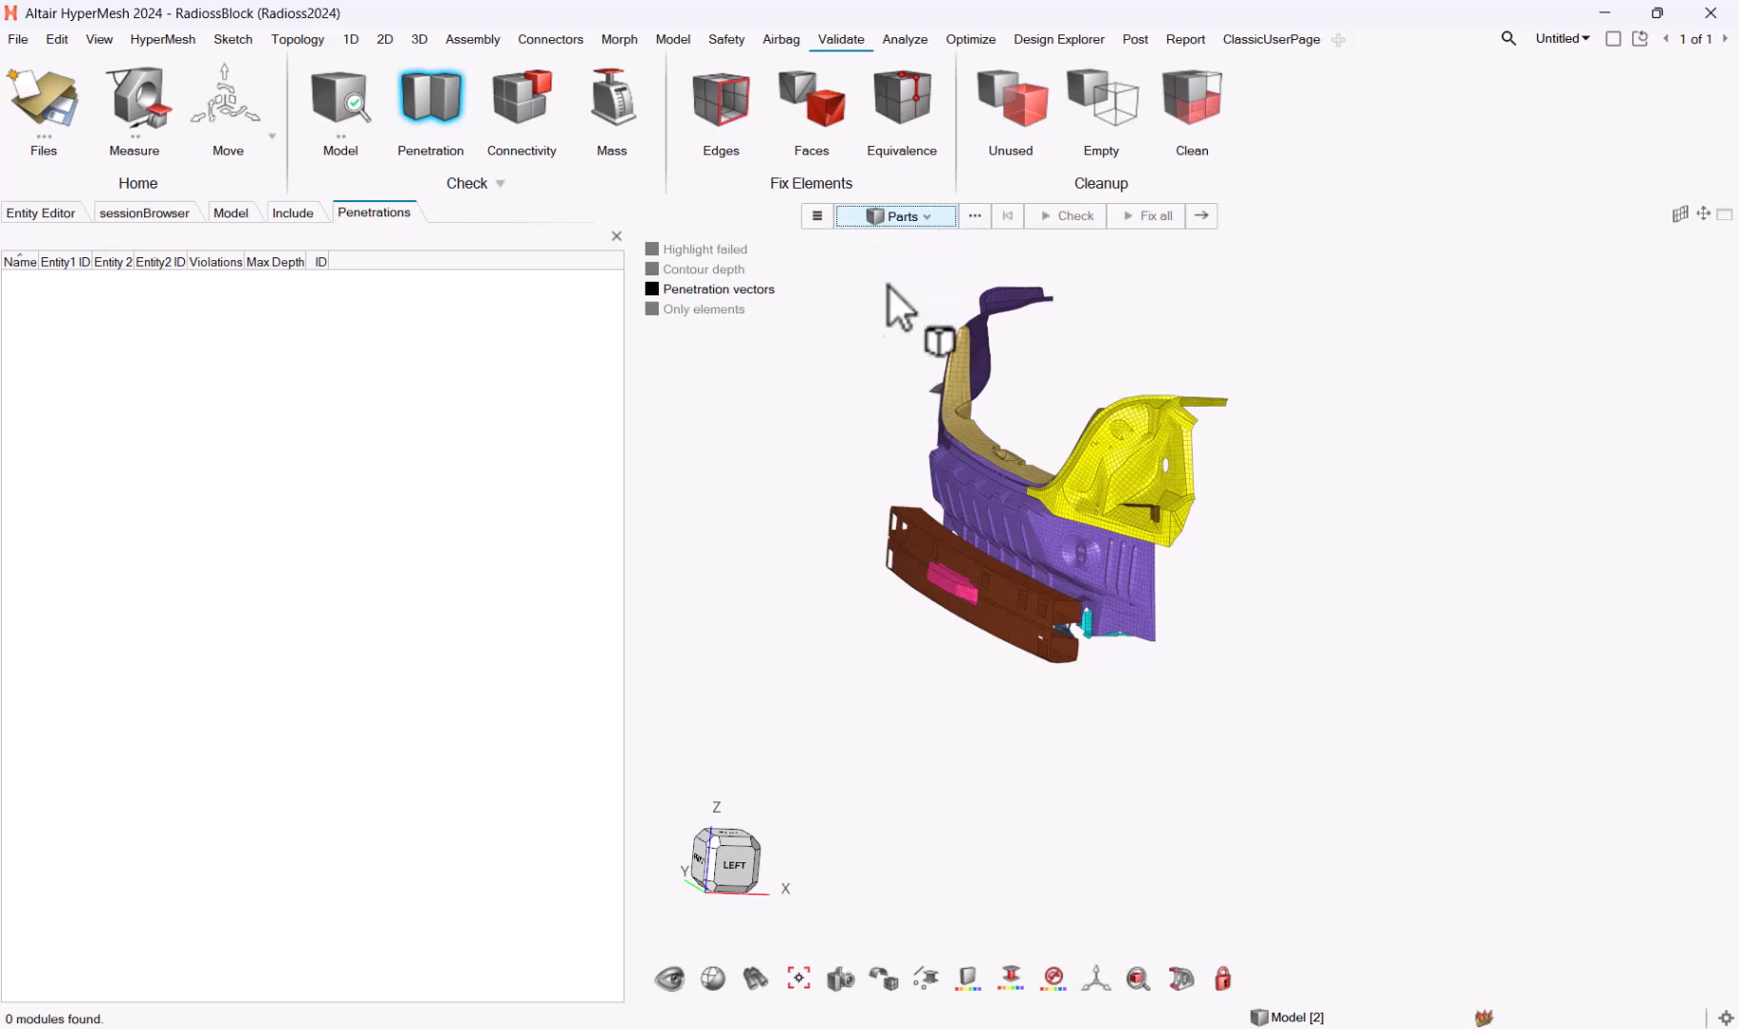
{"action": "left_click_drag", "start_coordinate": [886, 283], "coordinate": [1023, 571]}
{"action": "left_click_drag", "start_coordinate": [1030, 672], "coordinate": [1221, 679]}
{"action": "right_click_drag", "start_coordinate": [1098, 720], "coordinate": [1111, 747]}
{"action": "middle_click_drag", "start_coordinate": [1112, 747], "coordinate": [1039, 718]}
{"action": "left_click", "coordinate": [1059, 217]}
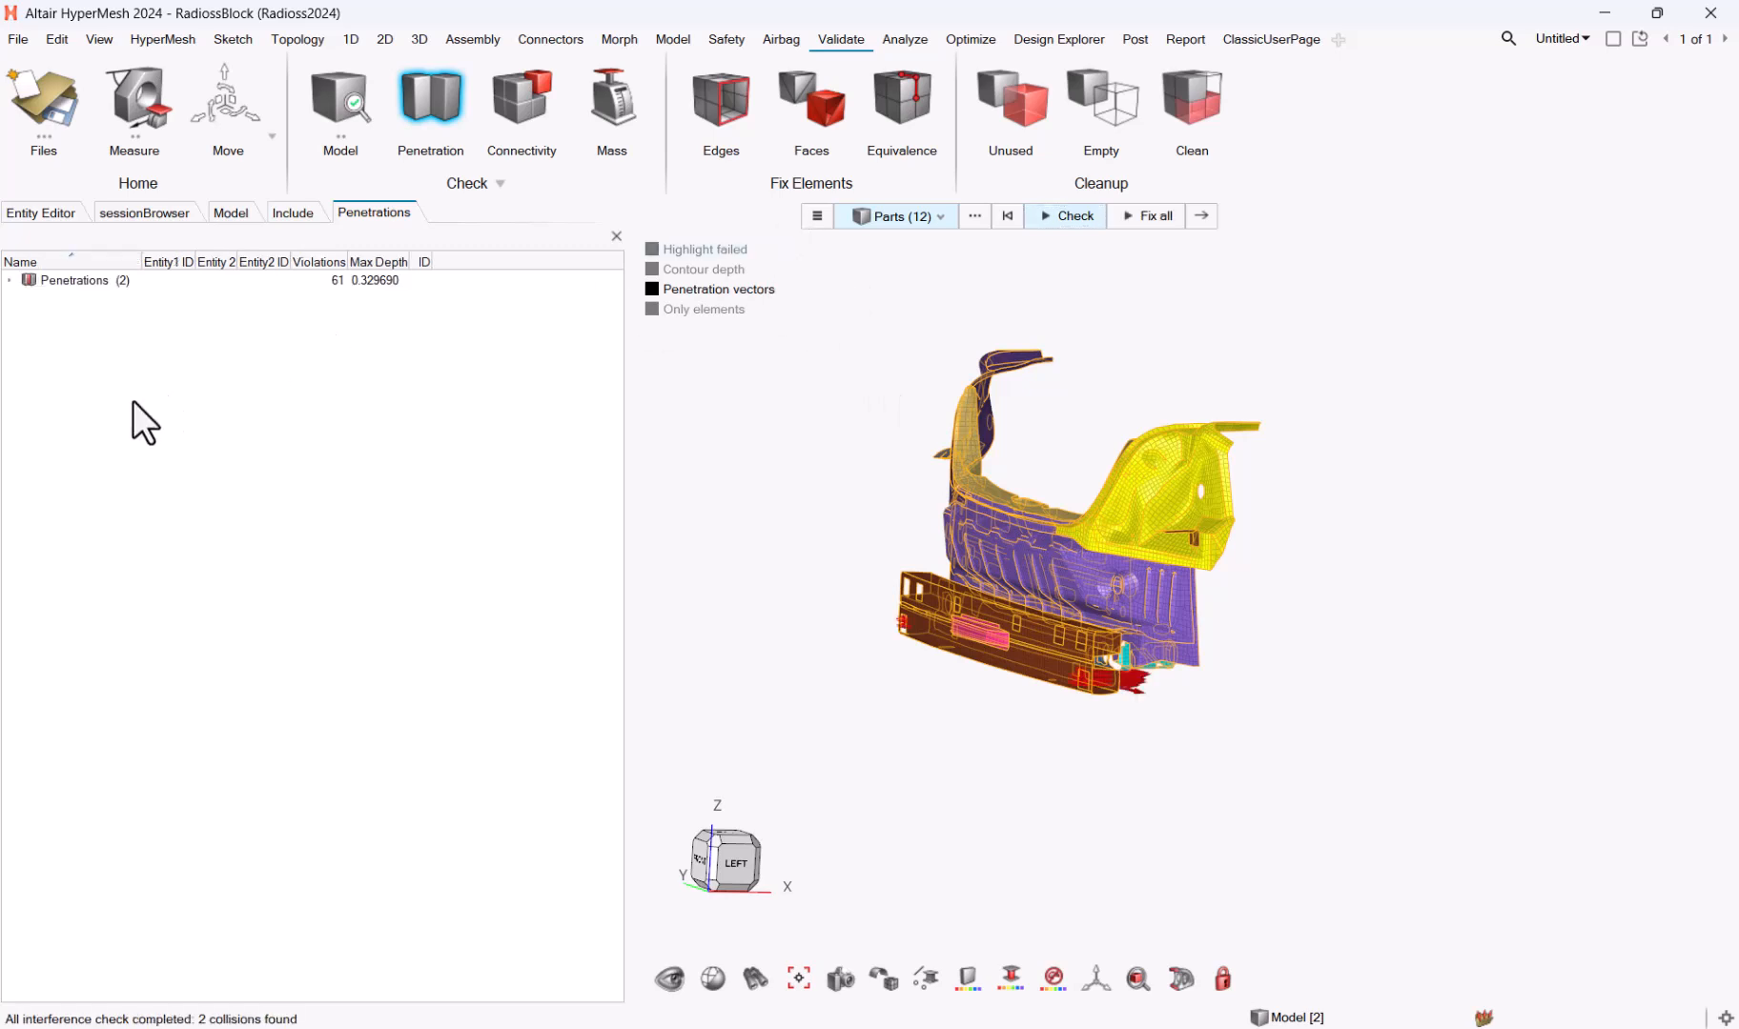
Step: Expand the penetration results and examine the collision between the bumper frame and bumper mount bracket 4, then all collisions together
{"action": "left_click", "coordinate": [10, 280]}
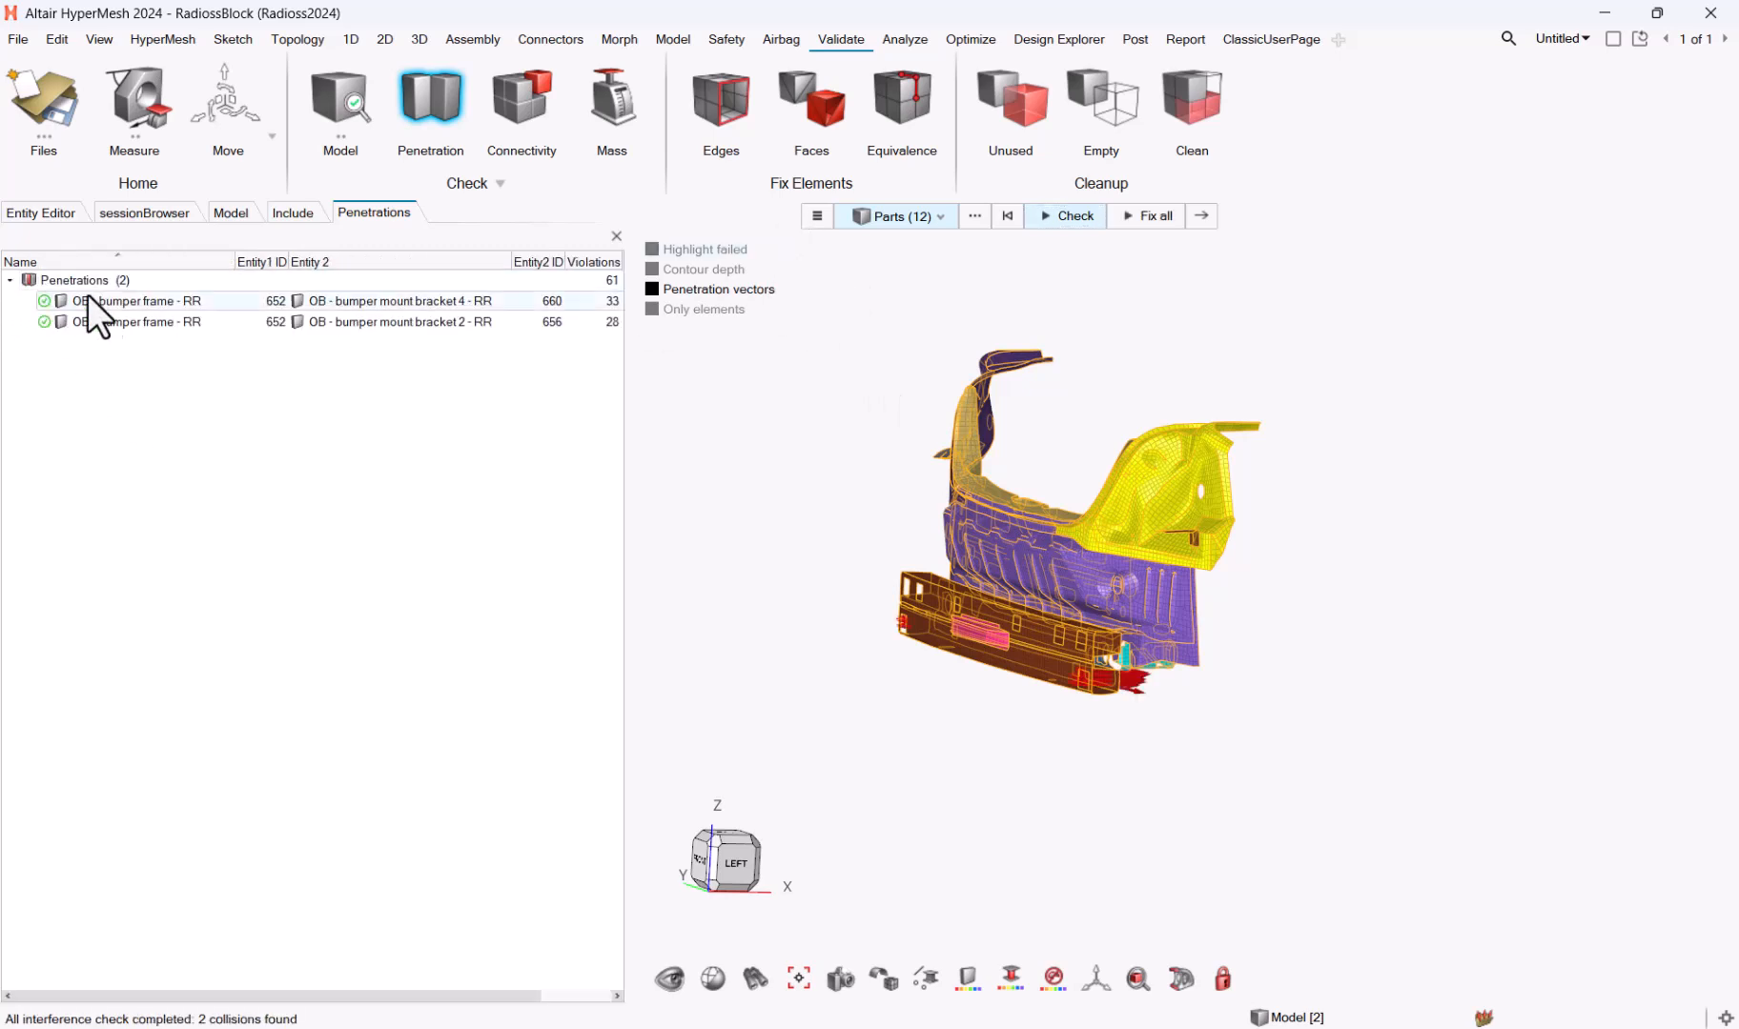
{"action": "left_click", "coordinate": [125, 300]}
{"action": "left_click_drag", "start_coordinate": [1377, 524], "coordinate": [1268, 572], "text": "ctrl"}
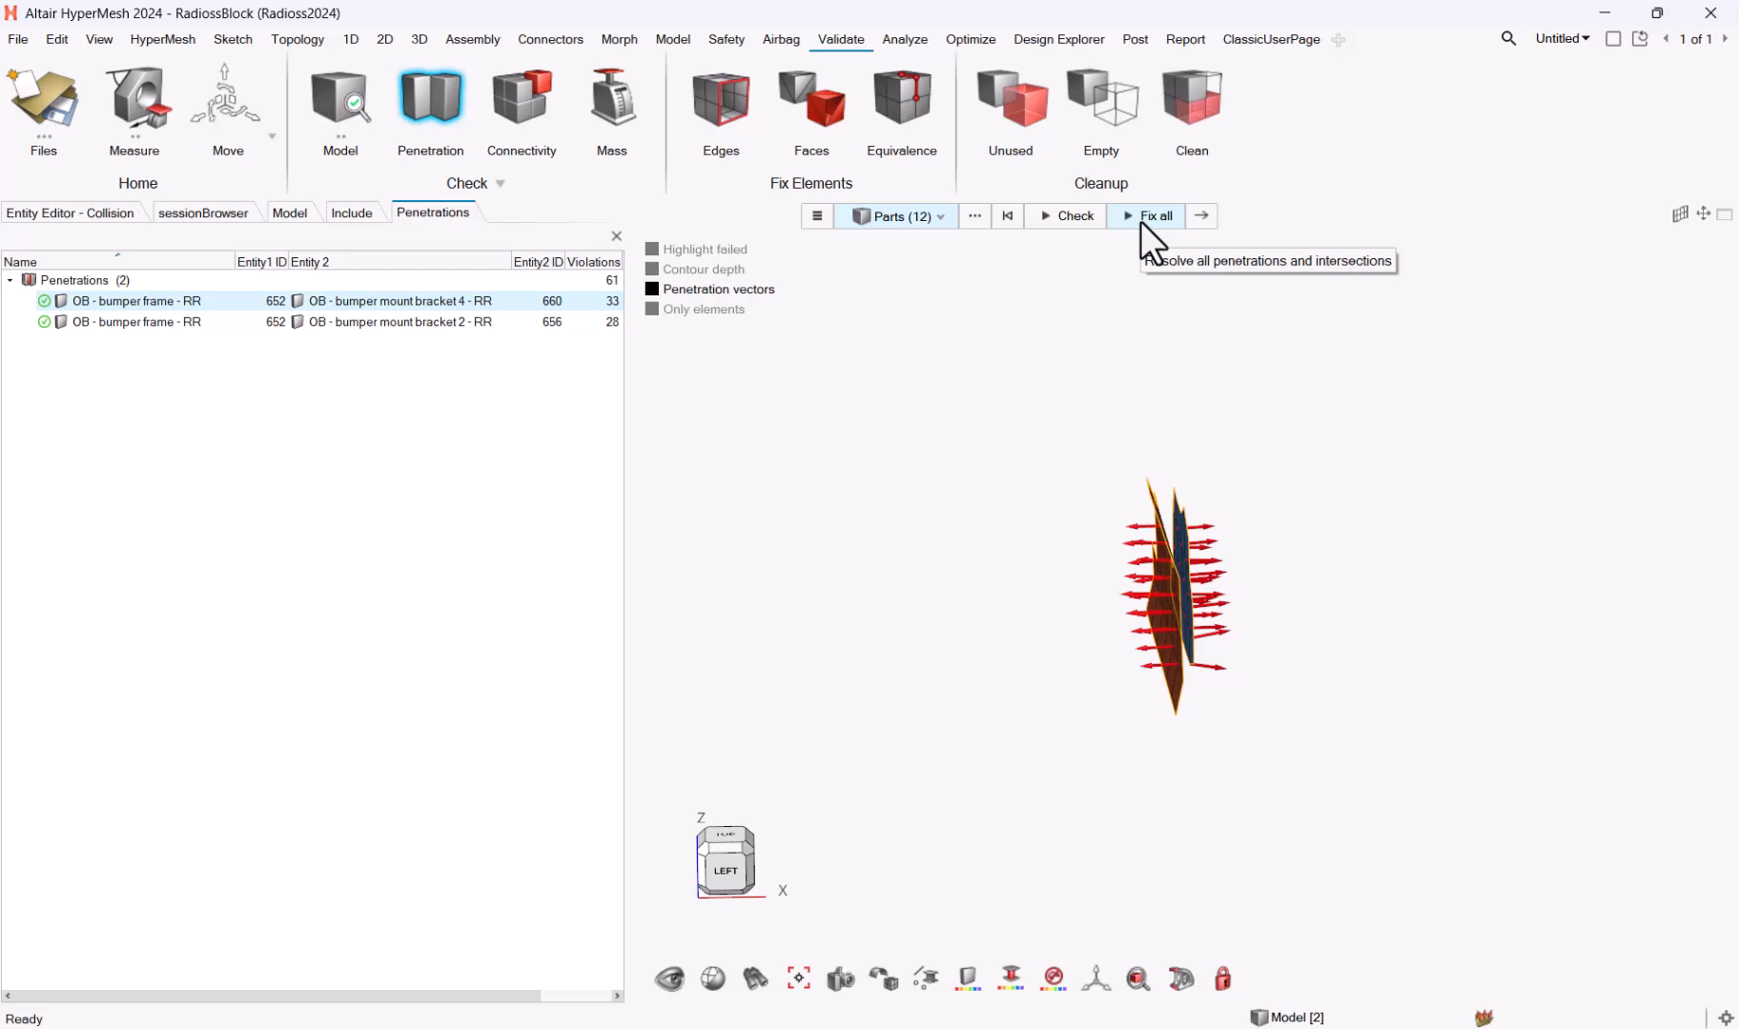
{"action": "left_click", "coordinate": [65, 278]}
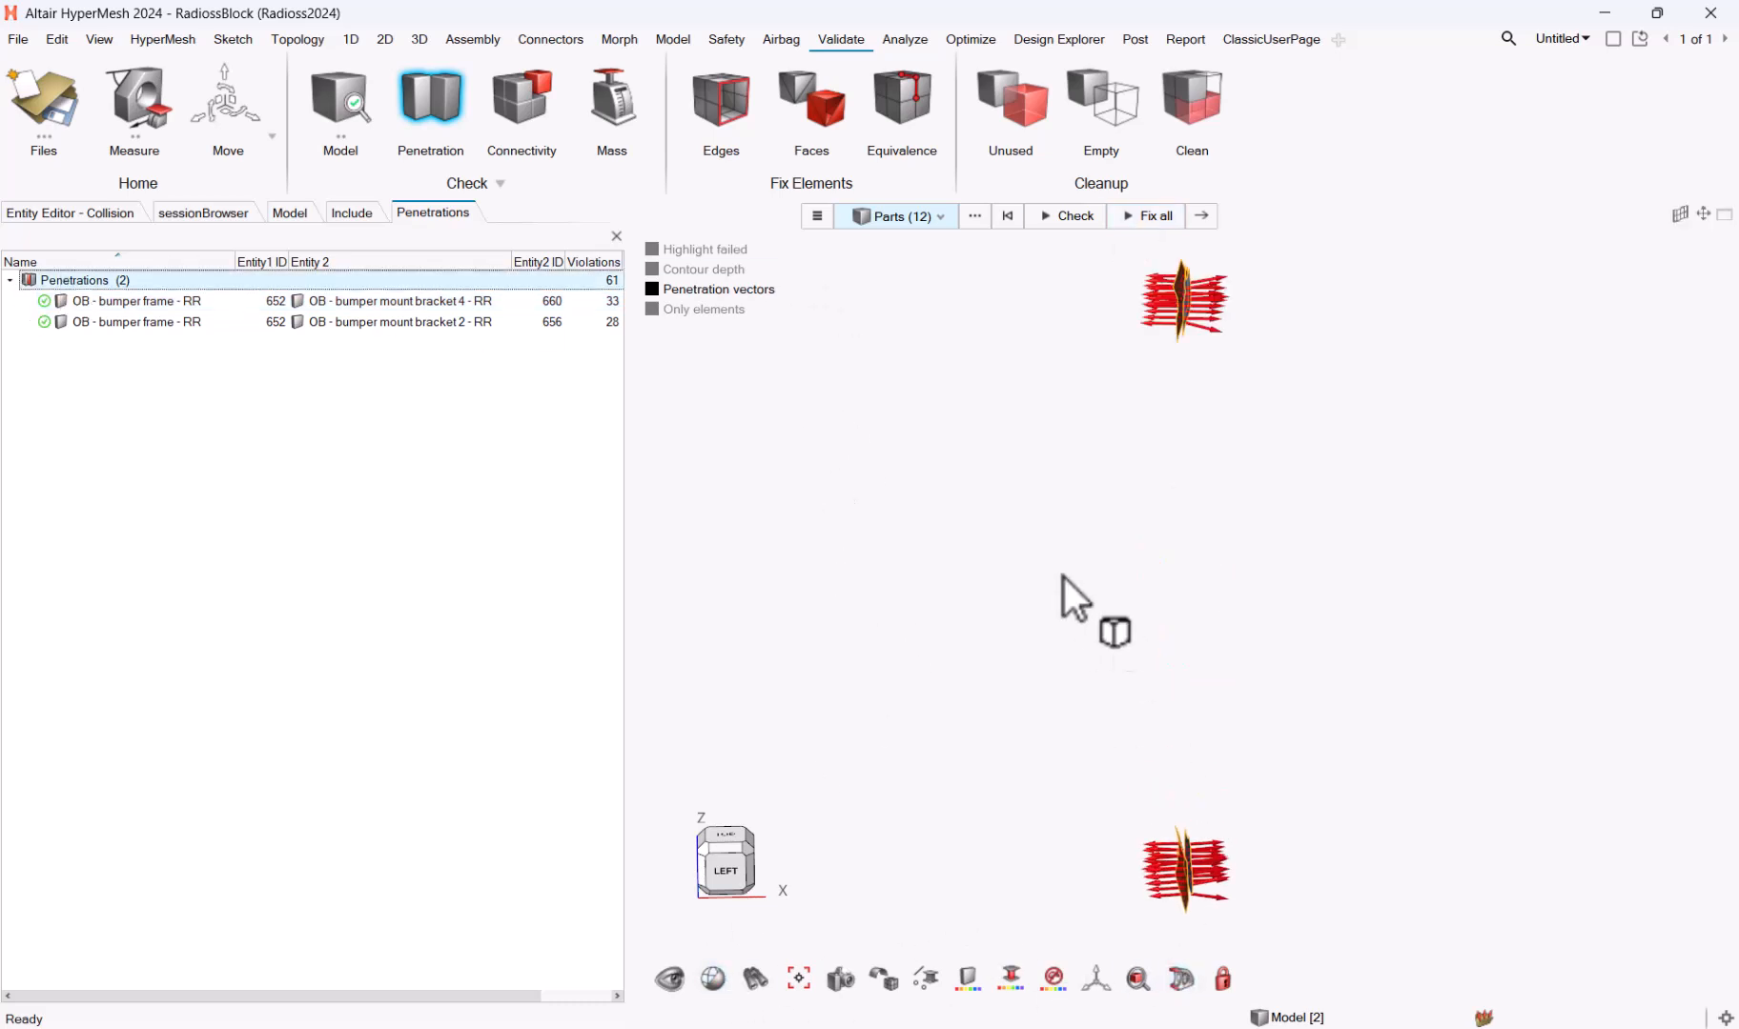
Step: Open the collision between the bumper frame and bumper mount bracket 4 for manual fixing, and clear its node selection
{"action": "left_click", "coordinate": [114, 304]}
{"action": "right_click", "coordinate": [114, 302]}
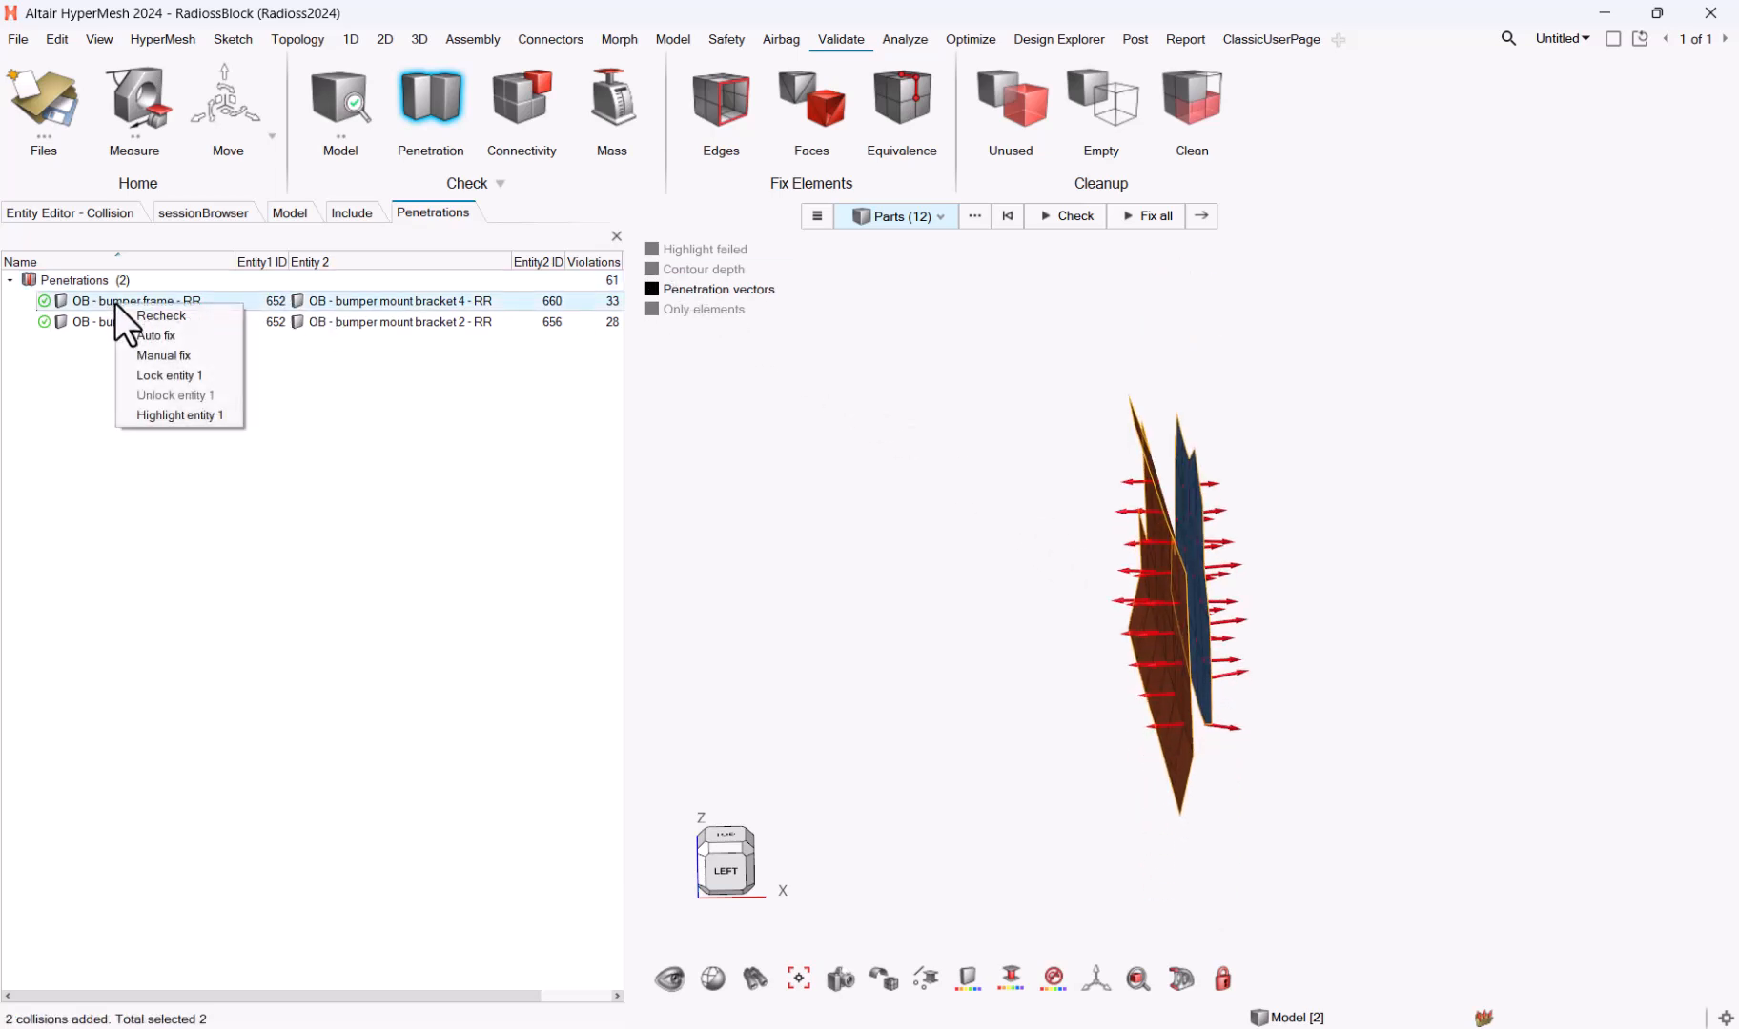
{"action": "left_click", "coordinate": [197, 356]}
{"action": "left_click", "coordinate": [221, 103]}
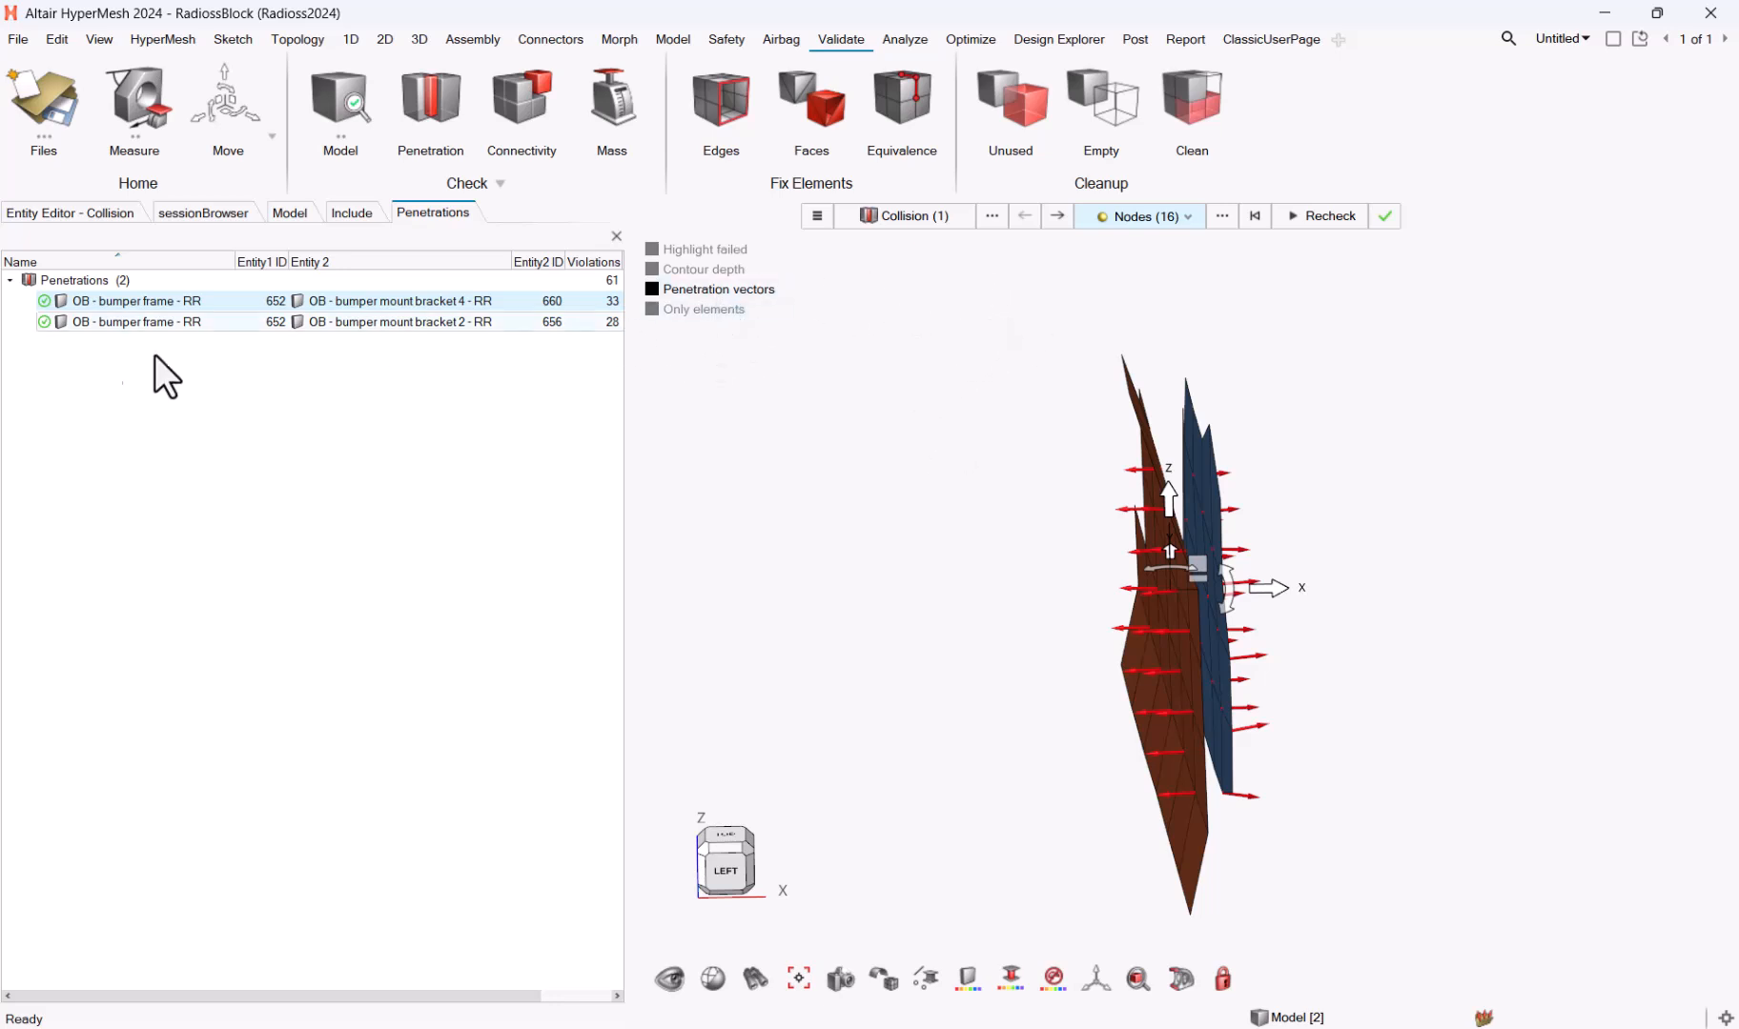
{"action": "key", "text": "Escape"}
{"action": "right_click", "coordinate": [147, 296]}
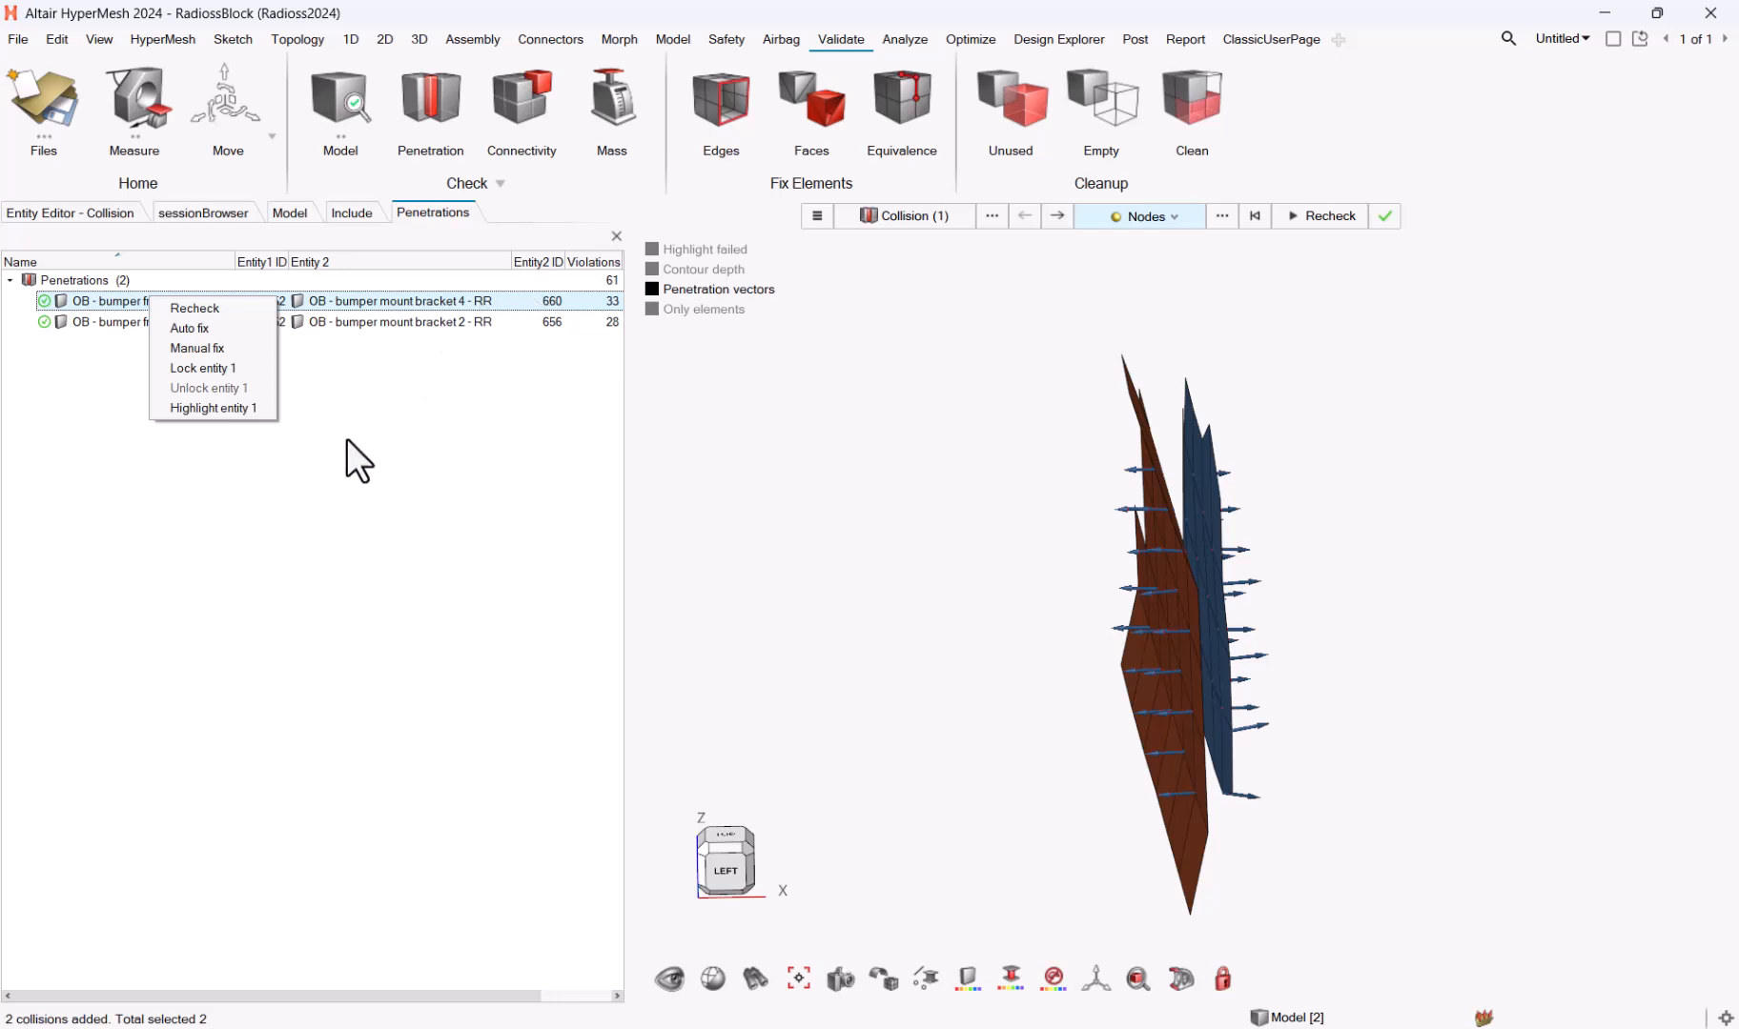
Step: Review the collision between the bumper frame and bumper mount bracket 2, and recheck it together with the bracket 4 collision
{"action": "left_click", "coordinate": [98, 326]}
{"action": "left_click", "coordinate": [97, 326]}
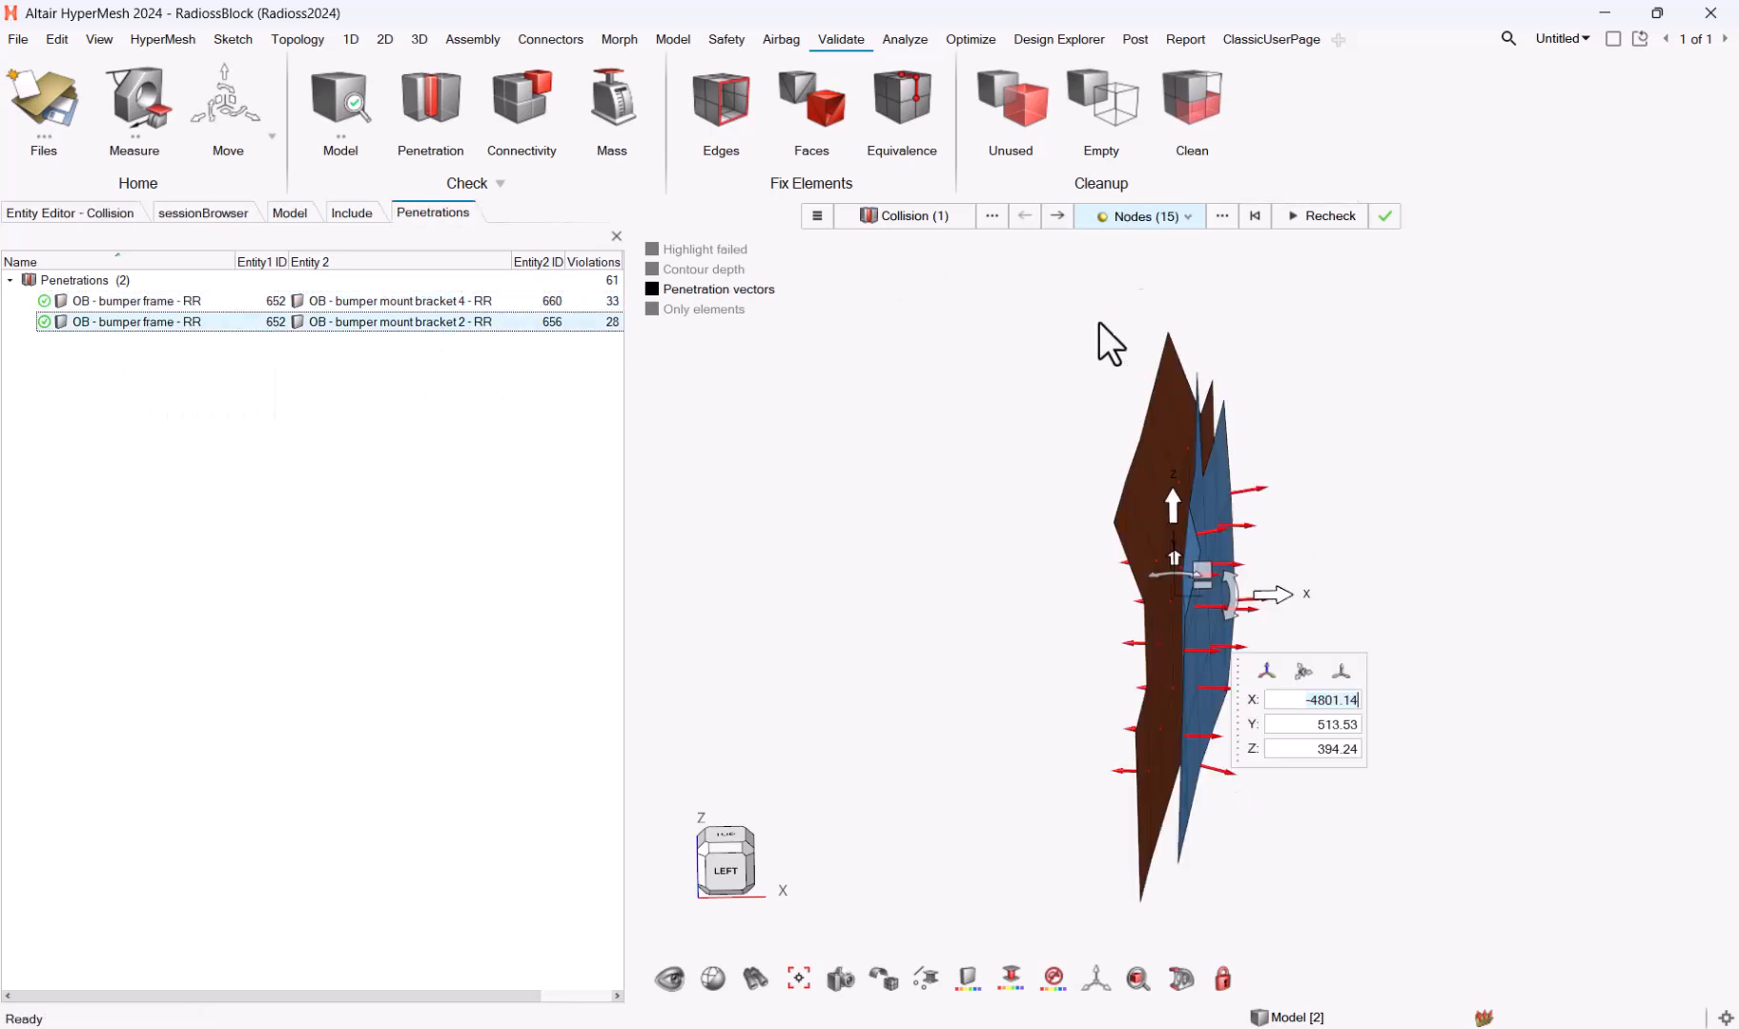
{"action": "left_click", "coordinate": [166, 302], "text": "ctrl"}
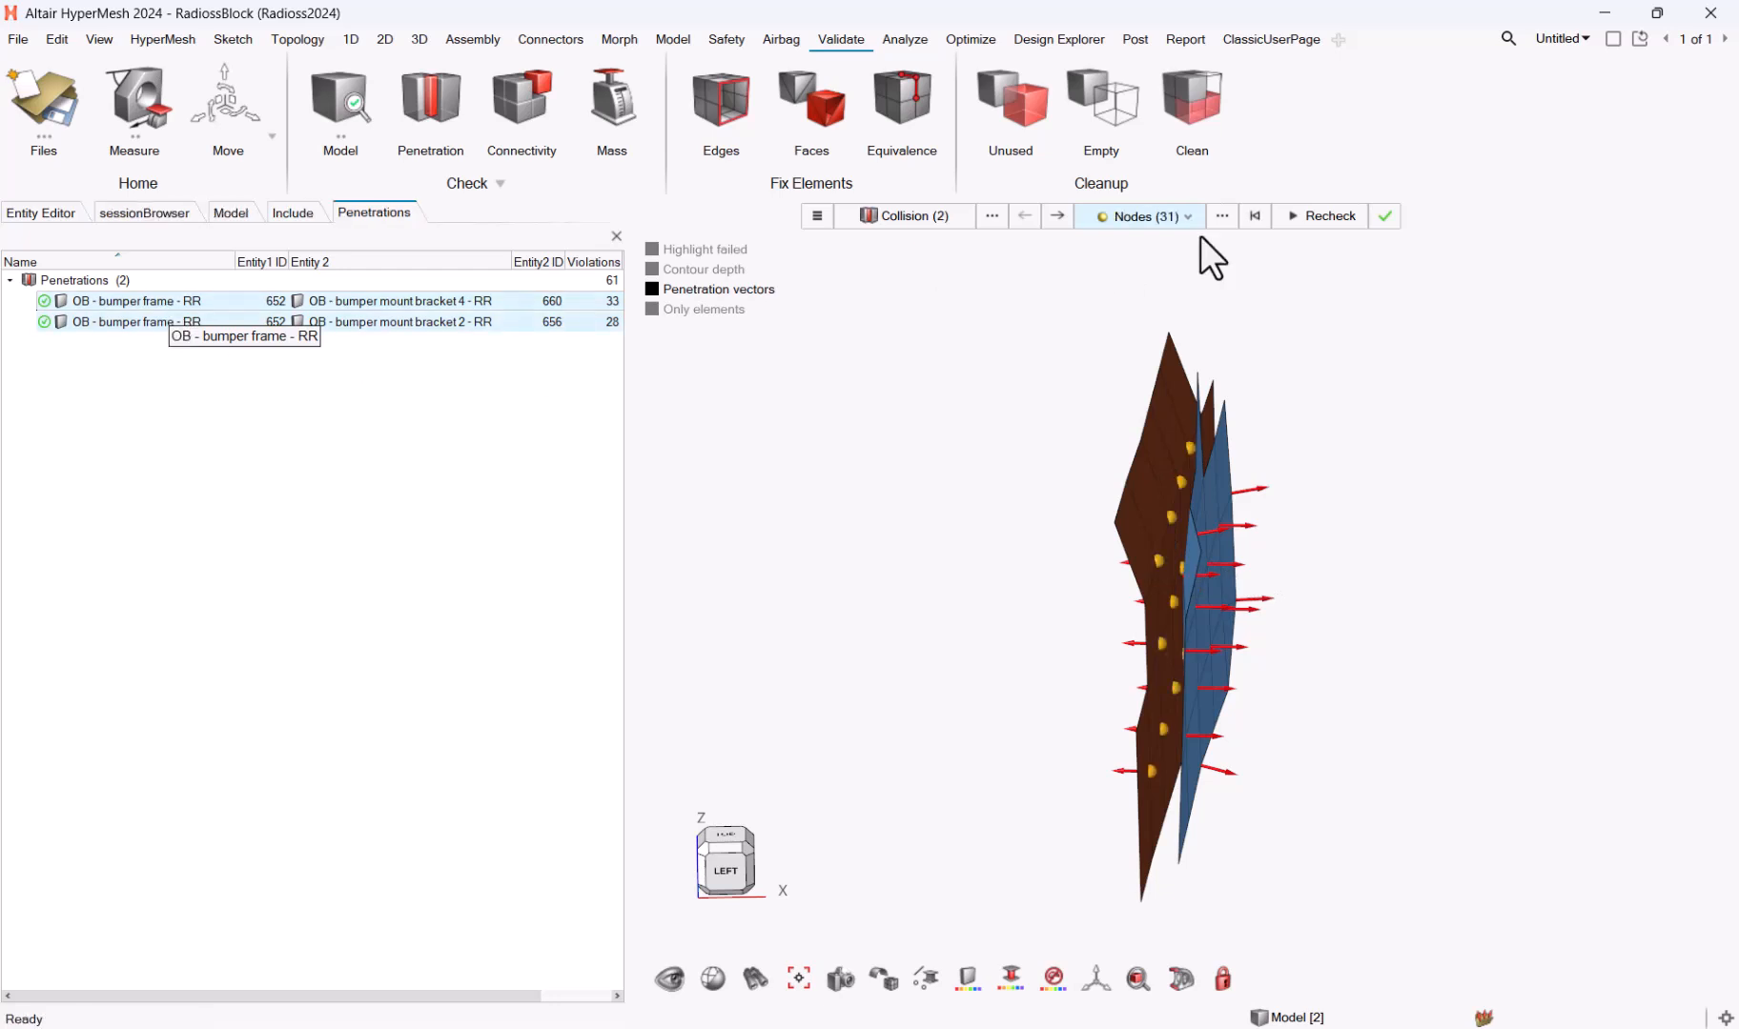
{"action": "left_click", "coordinate": [1344, 216]}
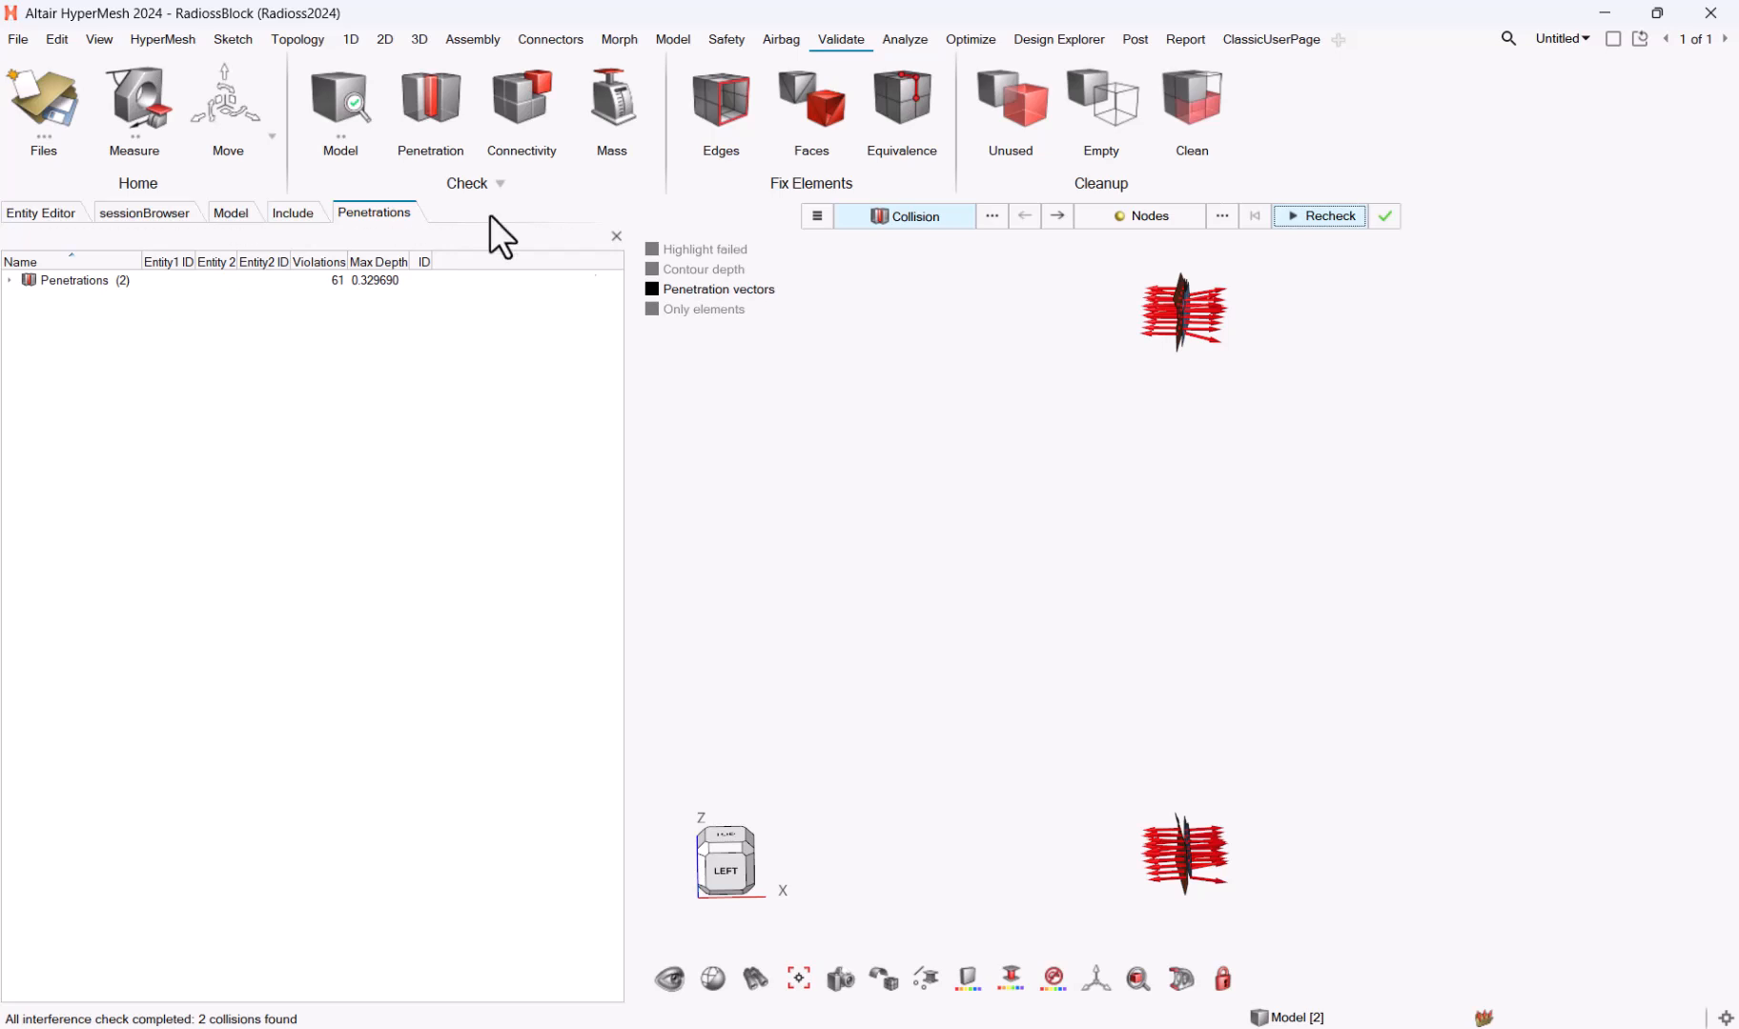
Step: Auto-fix all listed bumper penetrations together and recheck the collisions
{"action": "left_click", "coordinate": [54, 287]}
{"action": "right_click", "coordinate": [61, 281]}
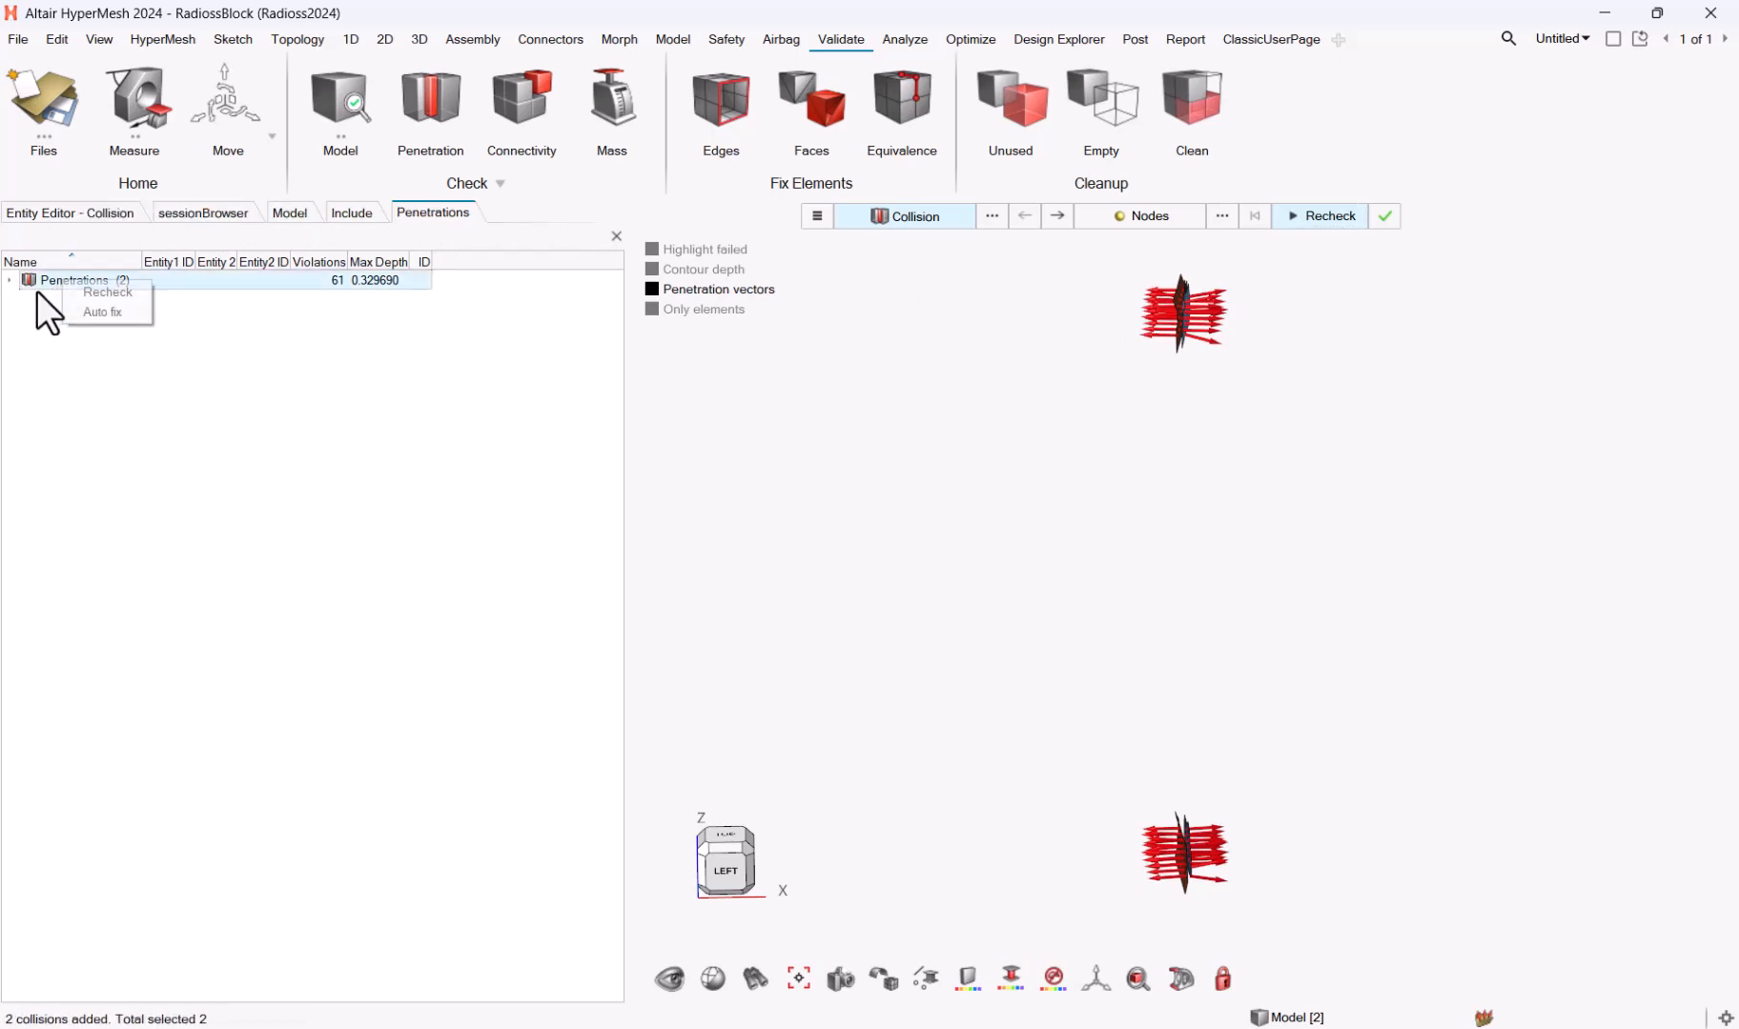
{"action": "right_click", "coordinate": [117, 314]}
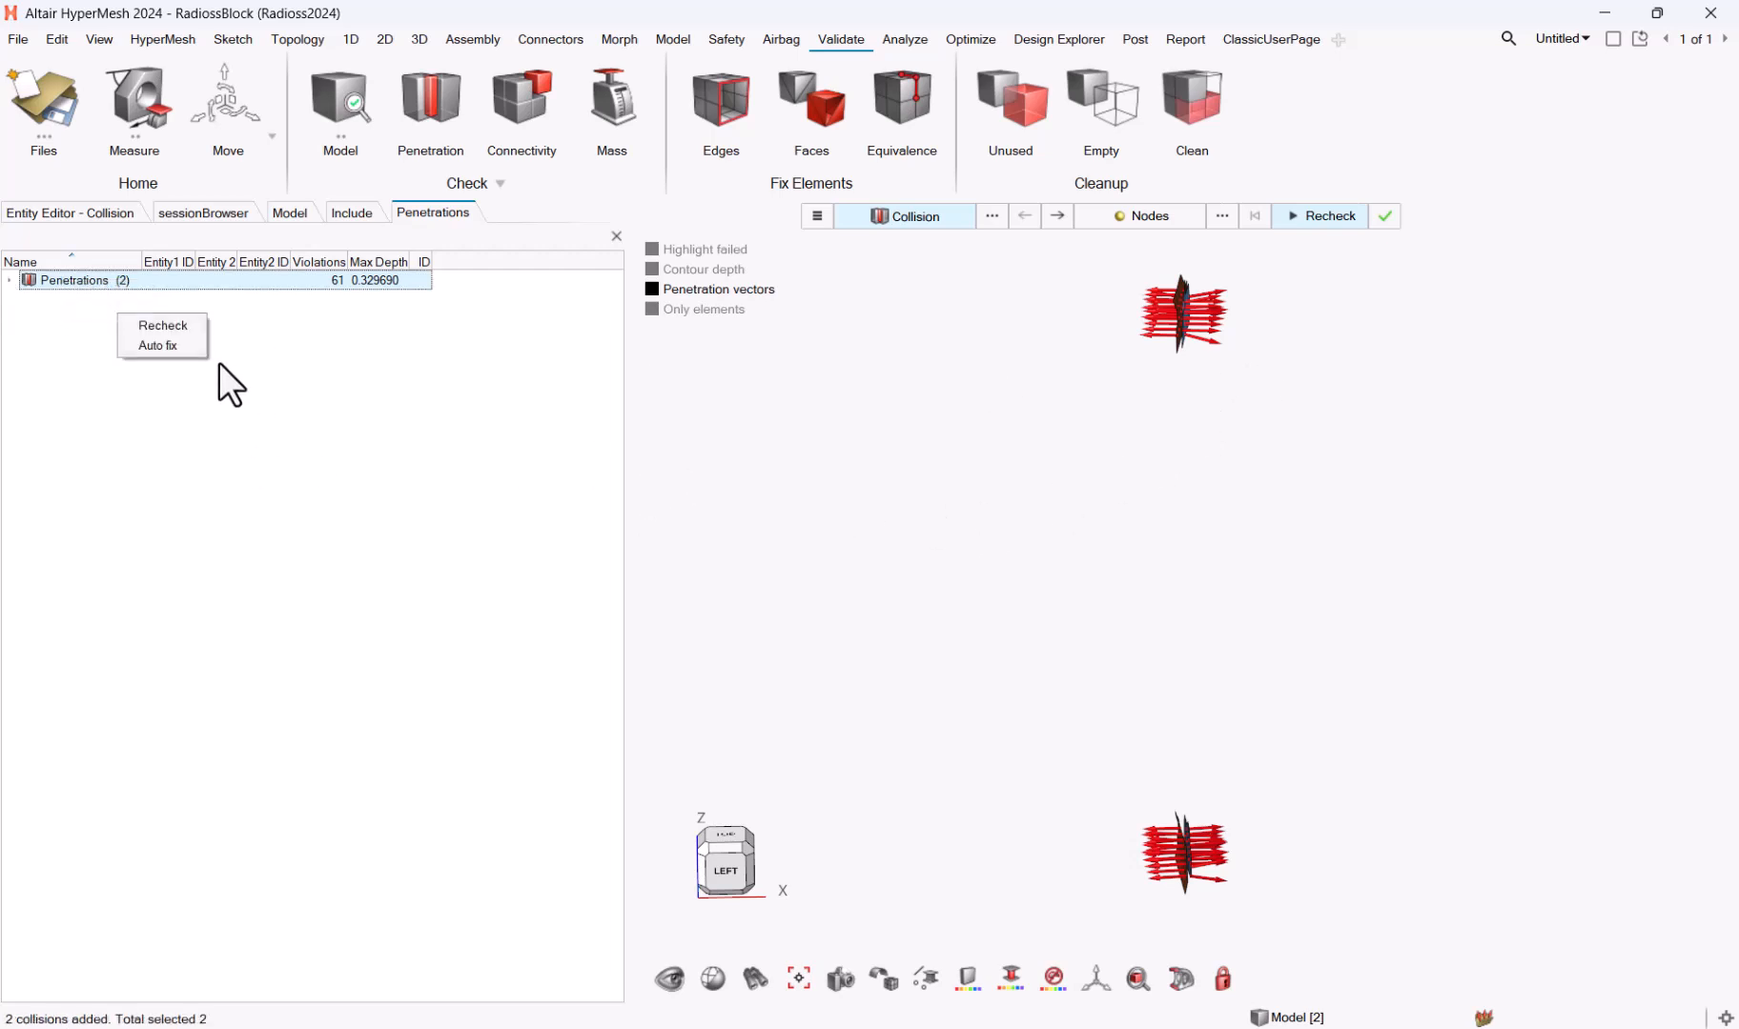
{"action": "left_click", "coordinate": [157, 345]}
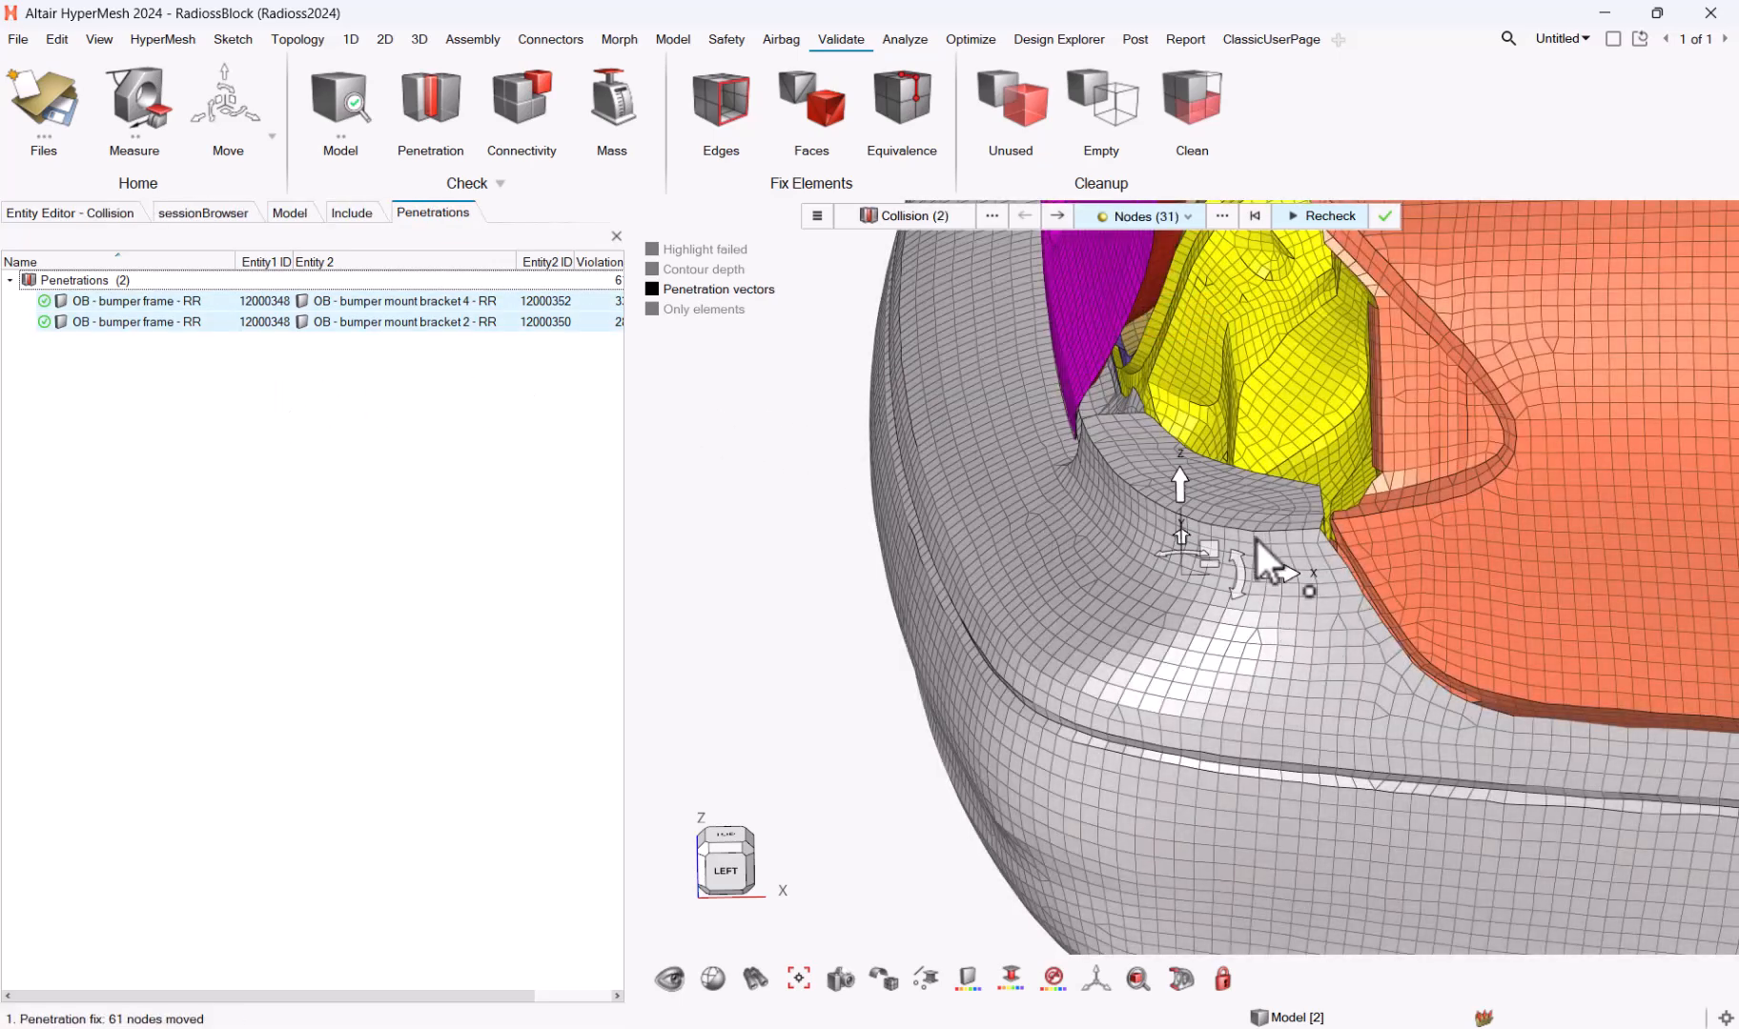
{"action": "middle_click", "coordinate": [1136, 600]}
{"action": "middle_click_drag", "start_coordinate": [1256, 737], "coordinate": [1254, 781]}
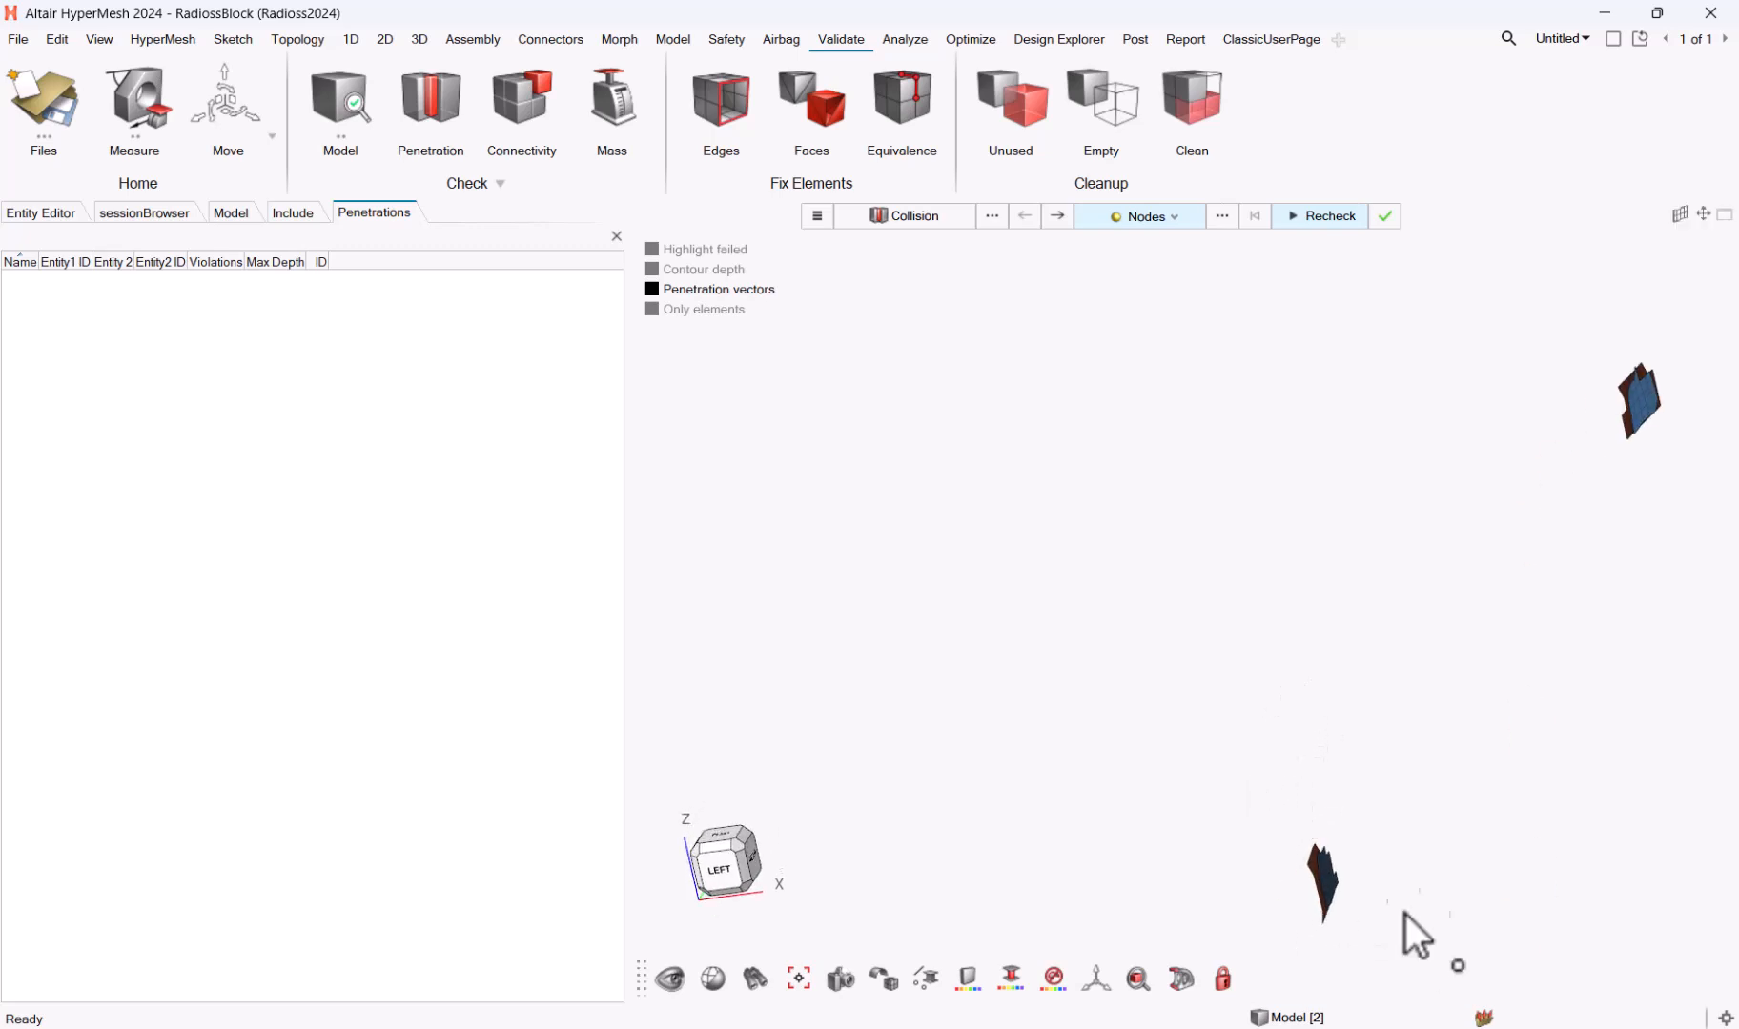
{"action": "right_click_drag", "start_coordinate": [1398, 897], "coordinate": [1259, 779]}
{"action": "mouse_move", "coordinate": [1258, 780]}
{"action": "middle_mouse_down"}
{"action": "mouse_move", "coordinate": [1277, 786]}
{"action": "mouse_move", "coordinate": [1249, 777]}
{"action": "middle_mouse_up"}
{"action": "right_click_drag", "start_coordinate": [1252, 739], "coordinate": [1188, 801]}
{"action": "scroll", "coordinate": [1159, 738], "scroll_direction": "down", "scroll_amount": 2}
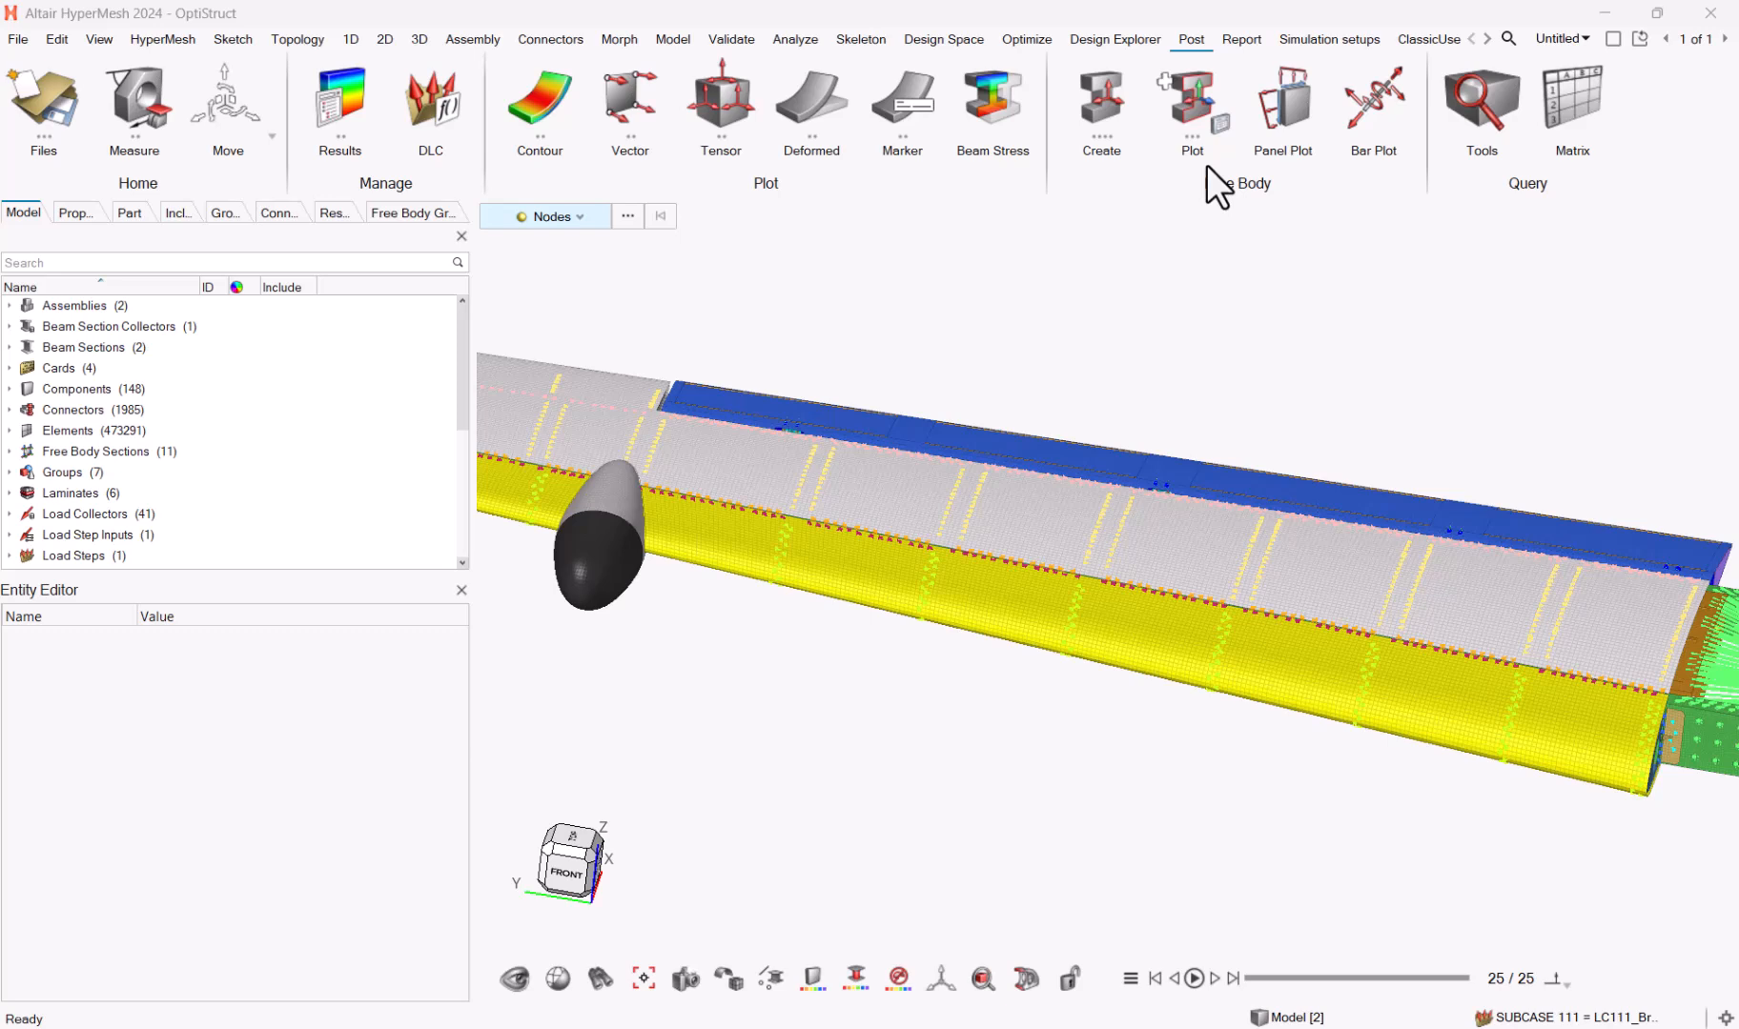
Step: Create a section-cut free body group sampled by path, and pick its first source node at the wing's root end
{"action": "left_click", "coordinate": [1077, 82]}
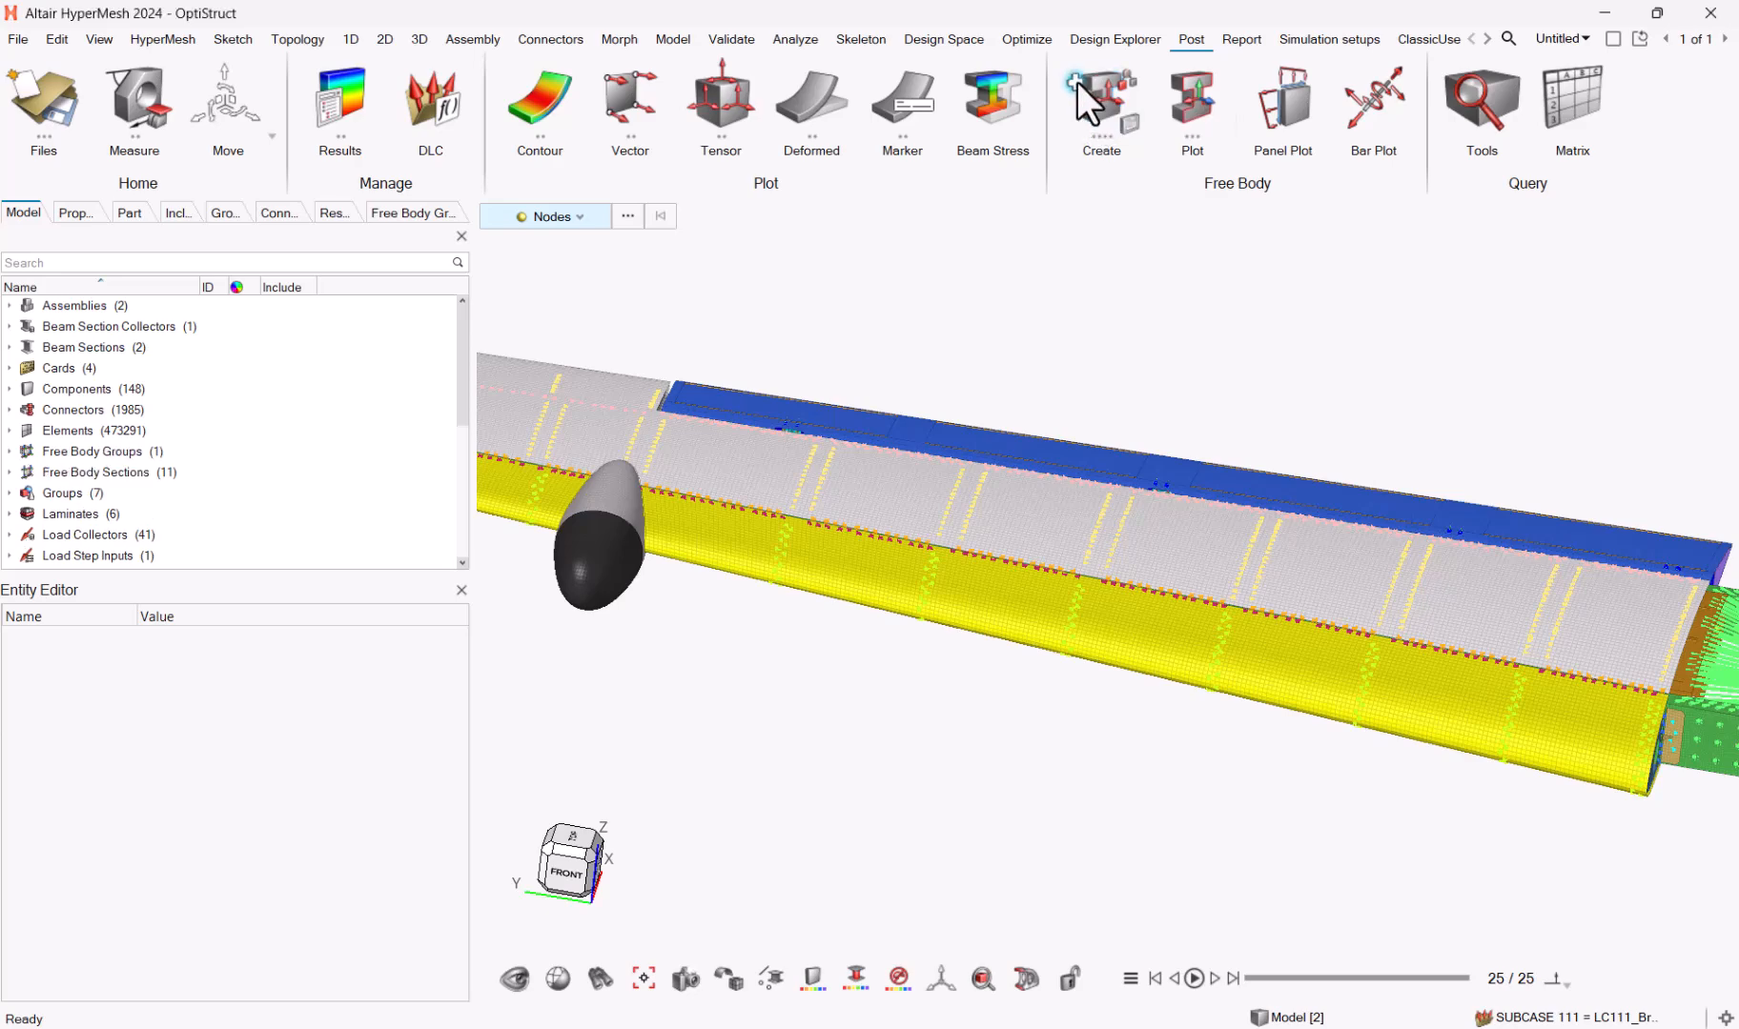
{"action": "right_click_drag", "start_coordinate": [1319, 405], "coordinate": [1487, 496], "text": "ctrl"}
{"action": "left_click_drag", "start_coordinate": [1487, 495], "coordinate": [1281, 551], "text": "ctrl"}
{"action": "right_click_drag", "start_coordinate": [1020, 403], "coordinate": [1260, 345], "text": "ctrl"}
{"action": "scroll", "coordinate": [1249, 455], "scroll_direction": "down", "scroll_amount": 1}
{"action": "right_click_drag", "start_coordinate": [1441, 496], "coordinate": [1301, 473]}
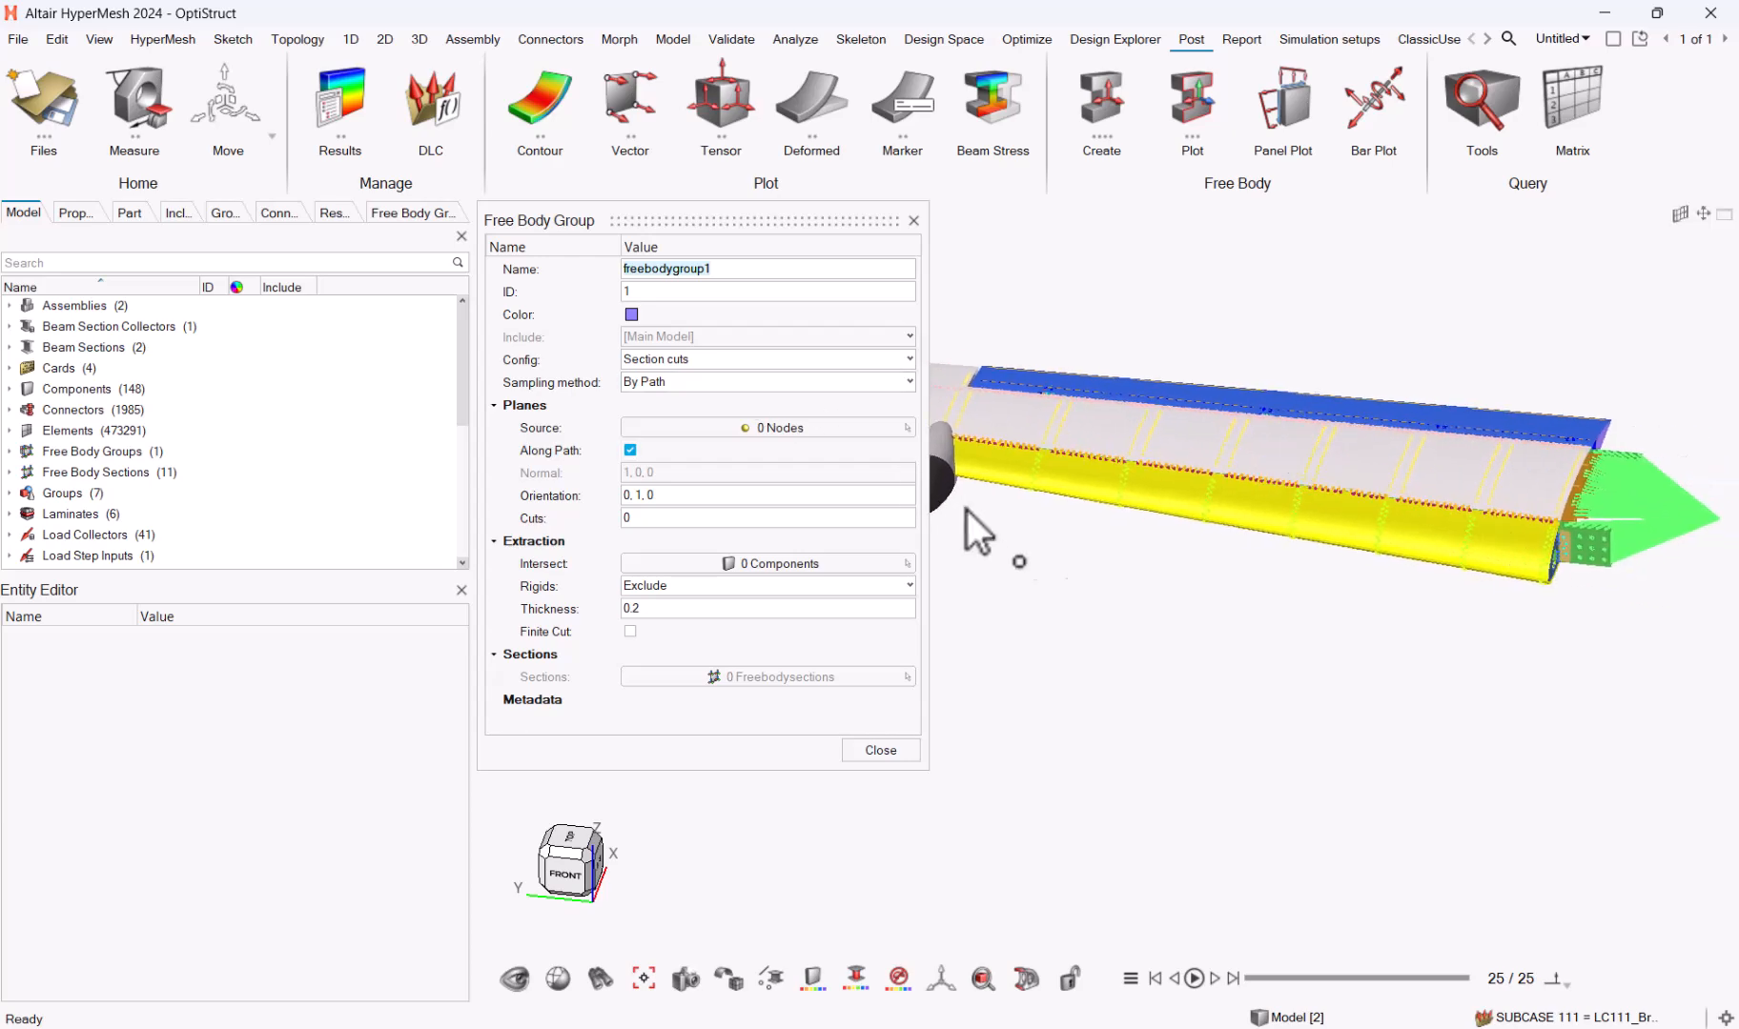
{"action": "left_click", "coordinate": [785, 428]}
{"action": "scroll", "coordinate": [1600, 490], "scroll_direction": "up", "scroll_amount": 4}
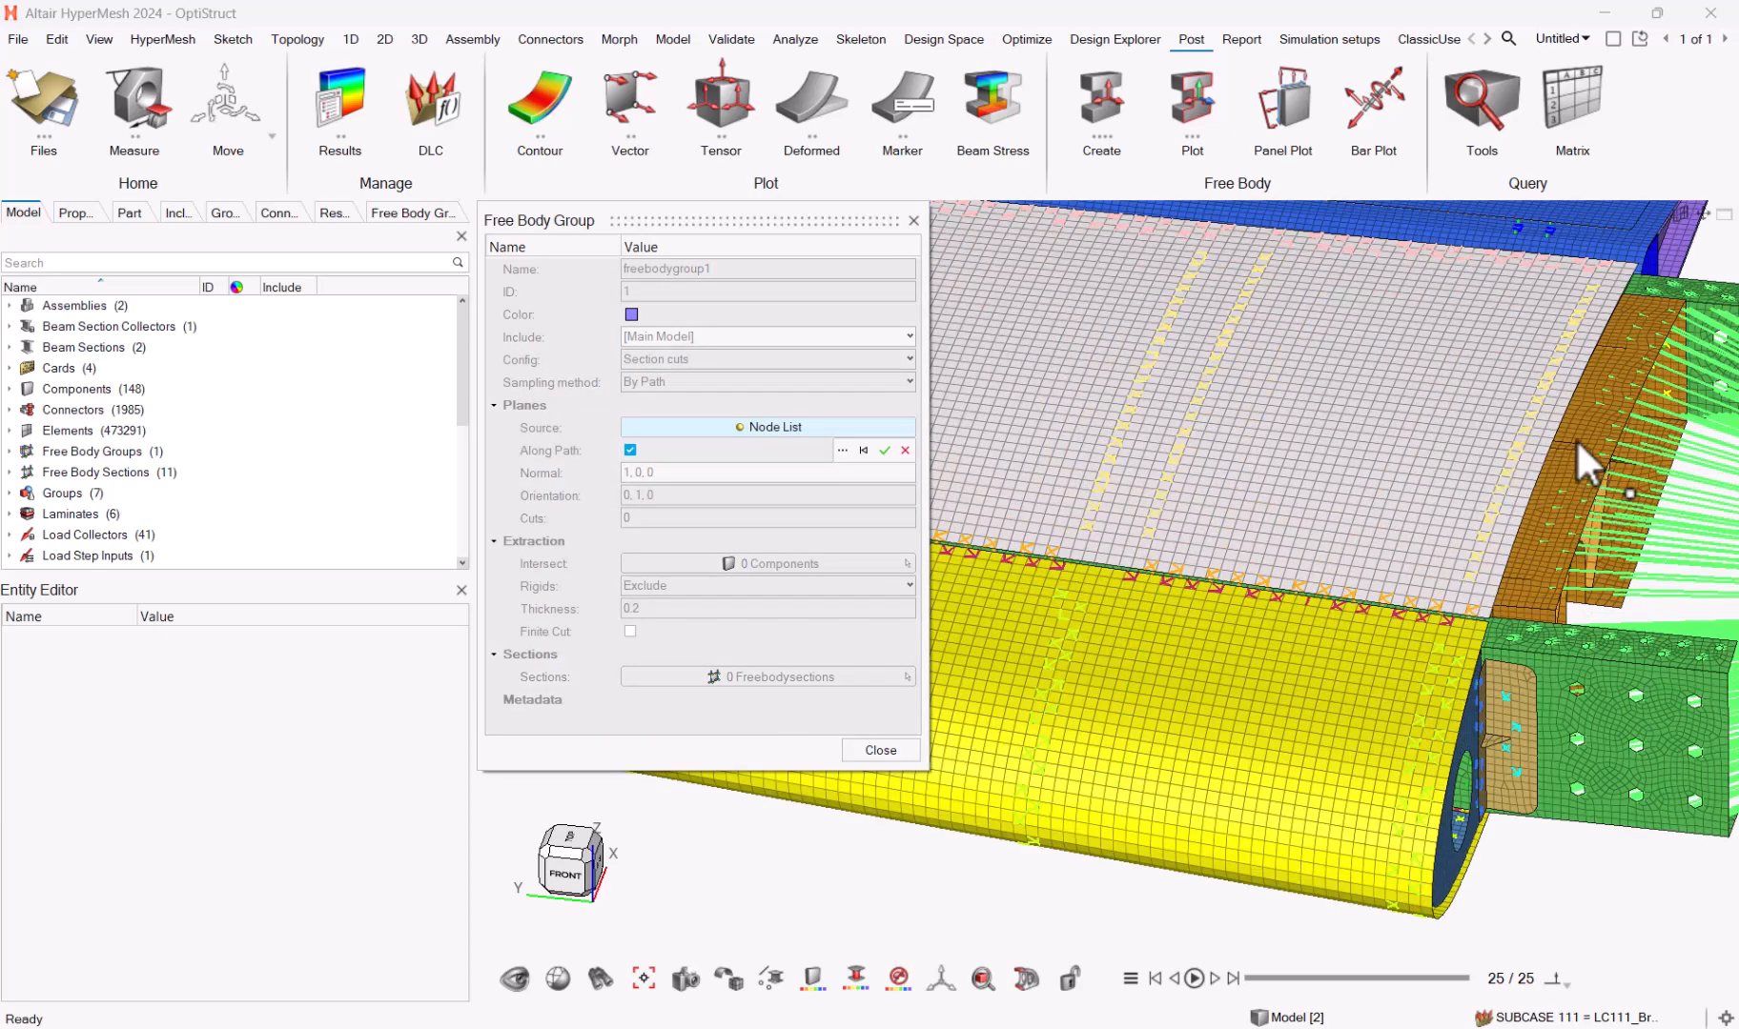
{"action": "left_click", "coordinate": [1556, 431]}
Step: Pick the second source node on the wing skin's edge beside the red winglet, and accept the two-node path
{"action": "scroll", "coordinate": [1268, 448], "scroll_direction": "down", "scroll_amount": 5}
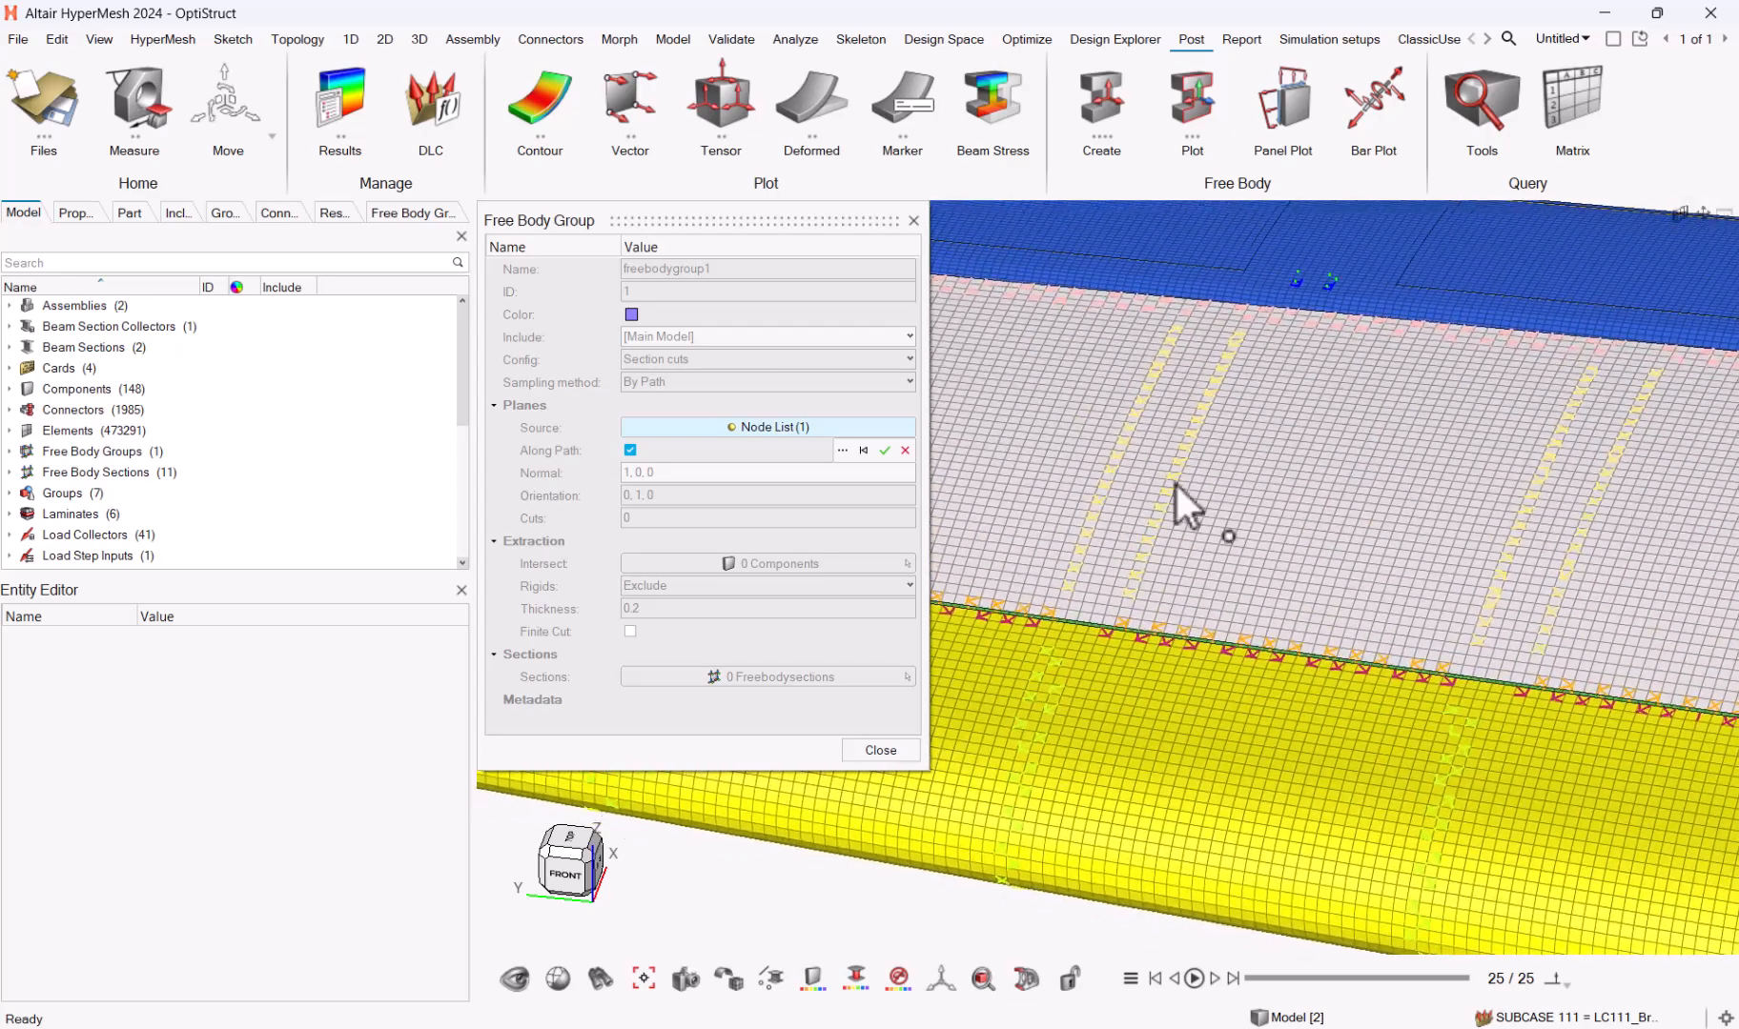
{"action": "scroll", "coordinate": [953, 467], "scroll_direction": "up", "scroll_amount": 3}
{"action": "right_click_drag", "start_coordinate": [1167, 542], "coordinate": [1517, 580]}
{"action": "scroll", "coordinate": [1082, 474], "scroll_direction": "up", "scroll_amount": 4}
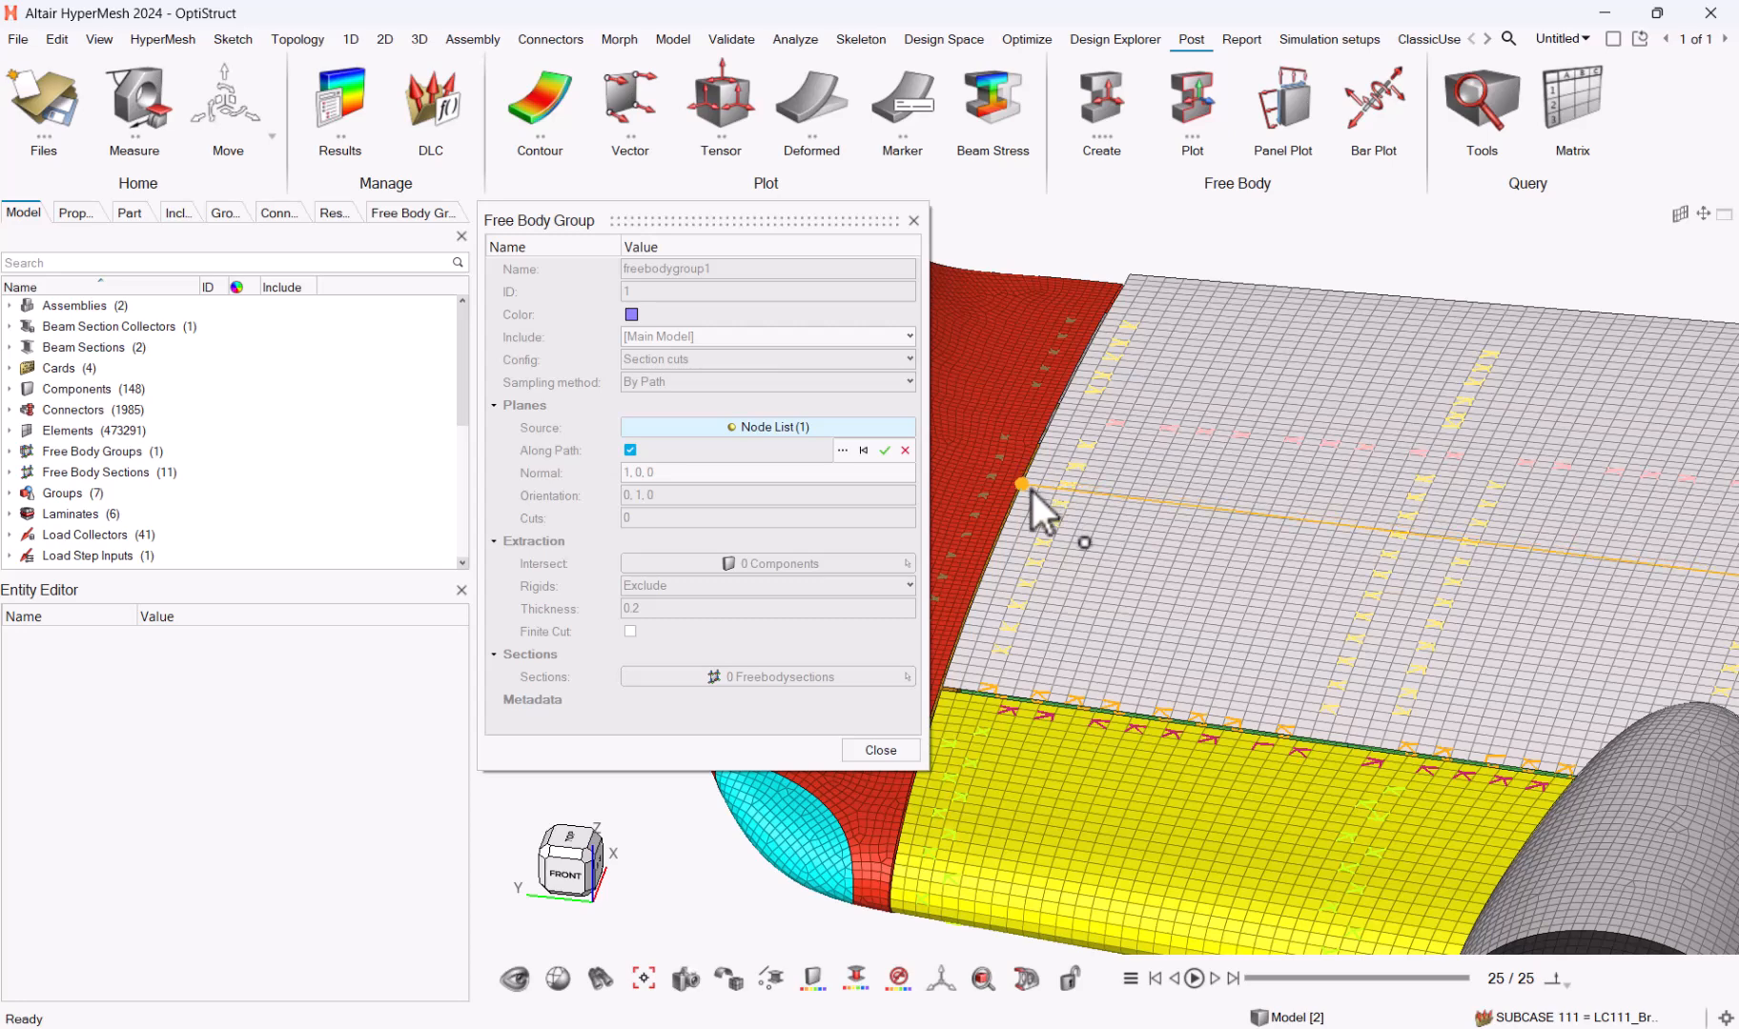
{"action": "left_click", "coordinate": [1022, 485]}
{"action": "left_click", "coordinate": [886, 451]}
Step: Set the free body group's number of cuts to 10
{"action": "scroll", "coordinate": [1111, 483], "scroll_direction": "down", "scroll_amount": 3}
{"action": "right_click_drag", "start_coordinate": [1311, 520], "coordinate": [929, 470]}
{"action": "scroll", "coordinate": [1111, 491], "scroll_direction": "down", "scroll_amount": 3}
{"action": "left_click", "coordinate": [688, 516]}
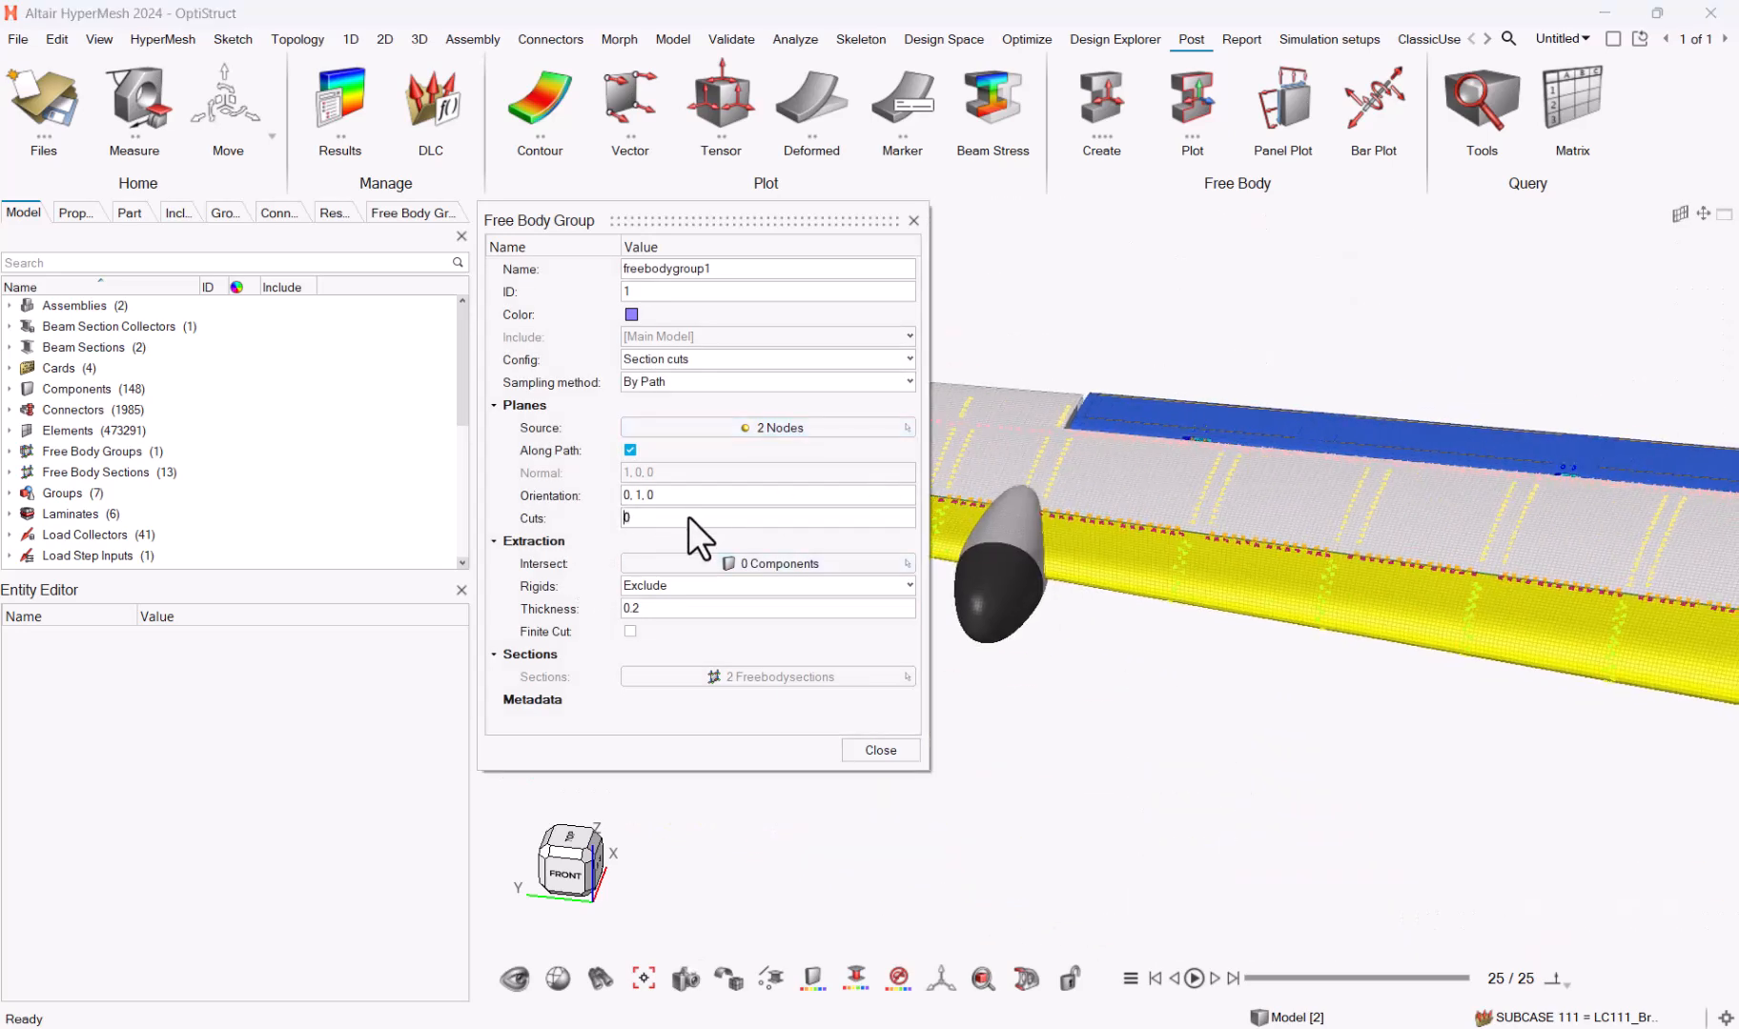
{"action": "type", "text": "1"}
{"action": "key", "text": "Return"}
Step: Assign the grey wing skin as the component to intersect, and finish the free body group
{"action": "left_click", "coordinate": [752, 569]}
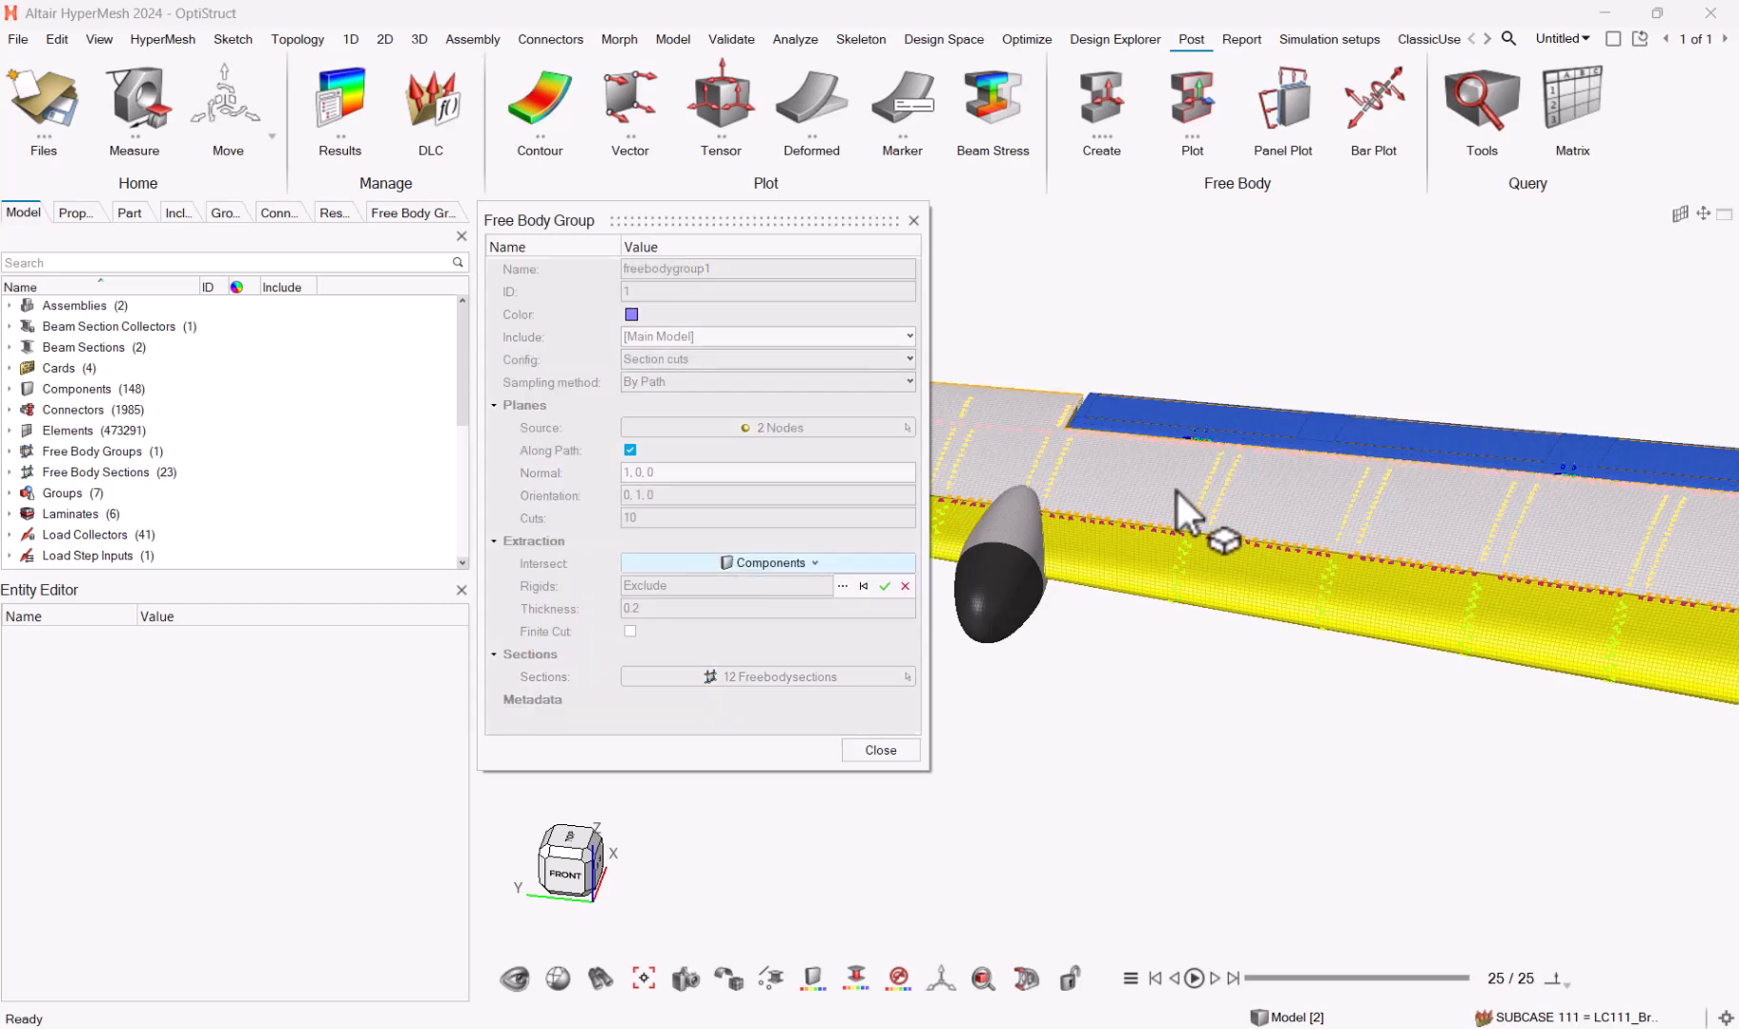
{"action": "left_click", "coordinate": [1125, 493]}
{"action": "left_click", "coordinate": [887, 586]}
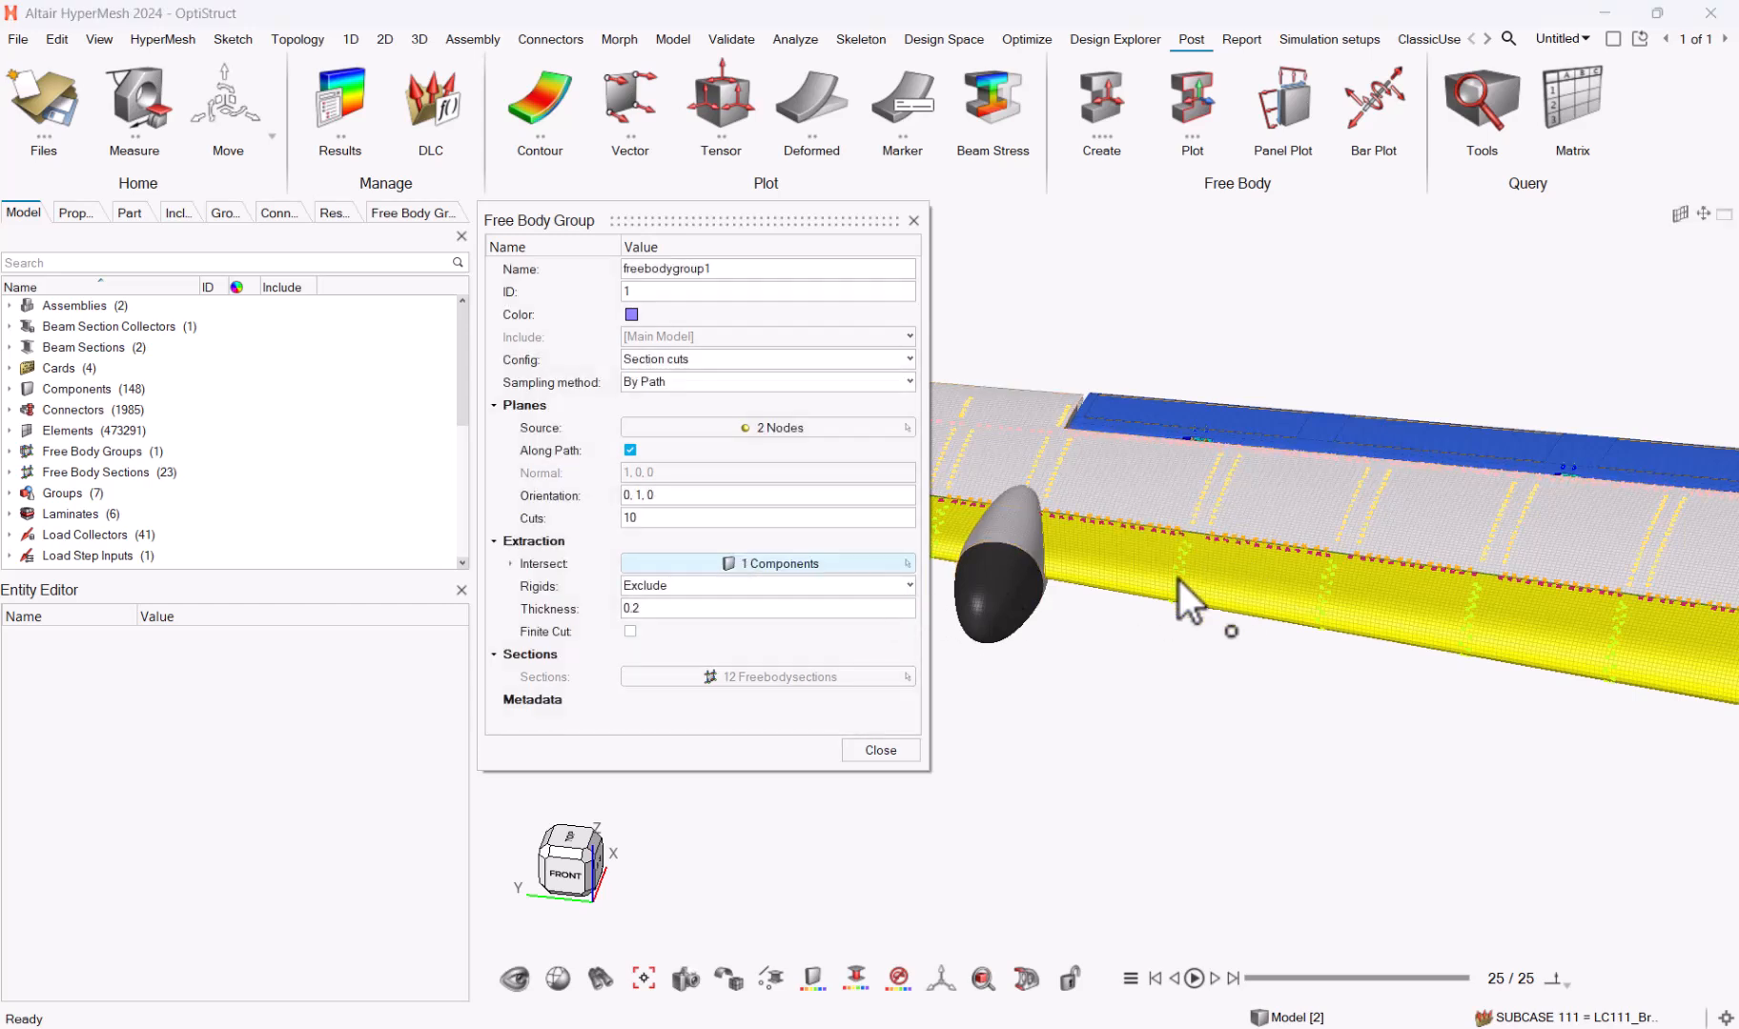
{"action": "left_click", "coordinate": [875, 753]}
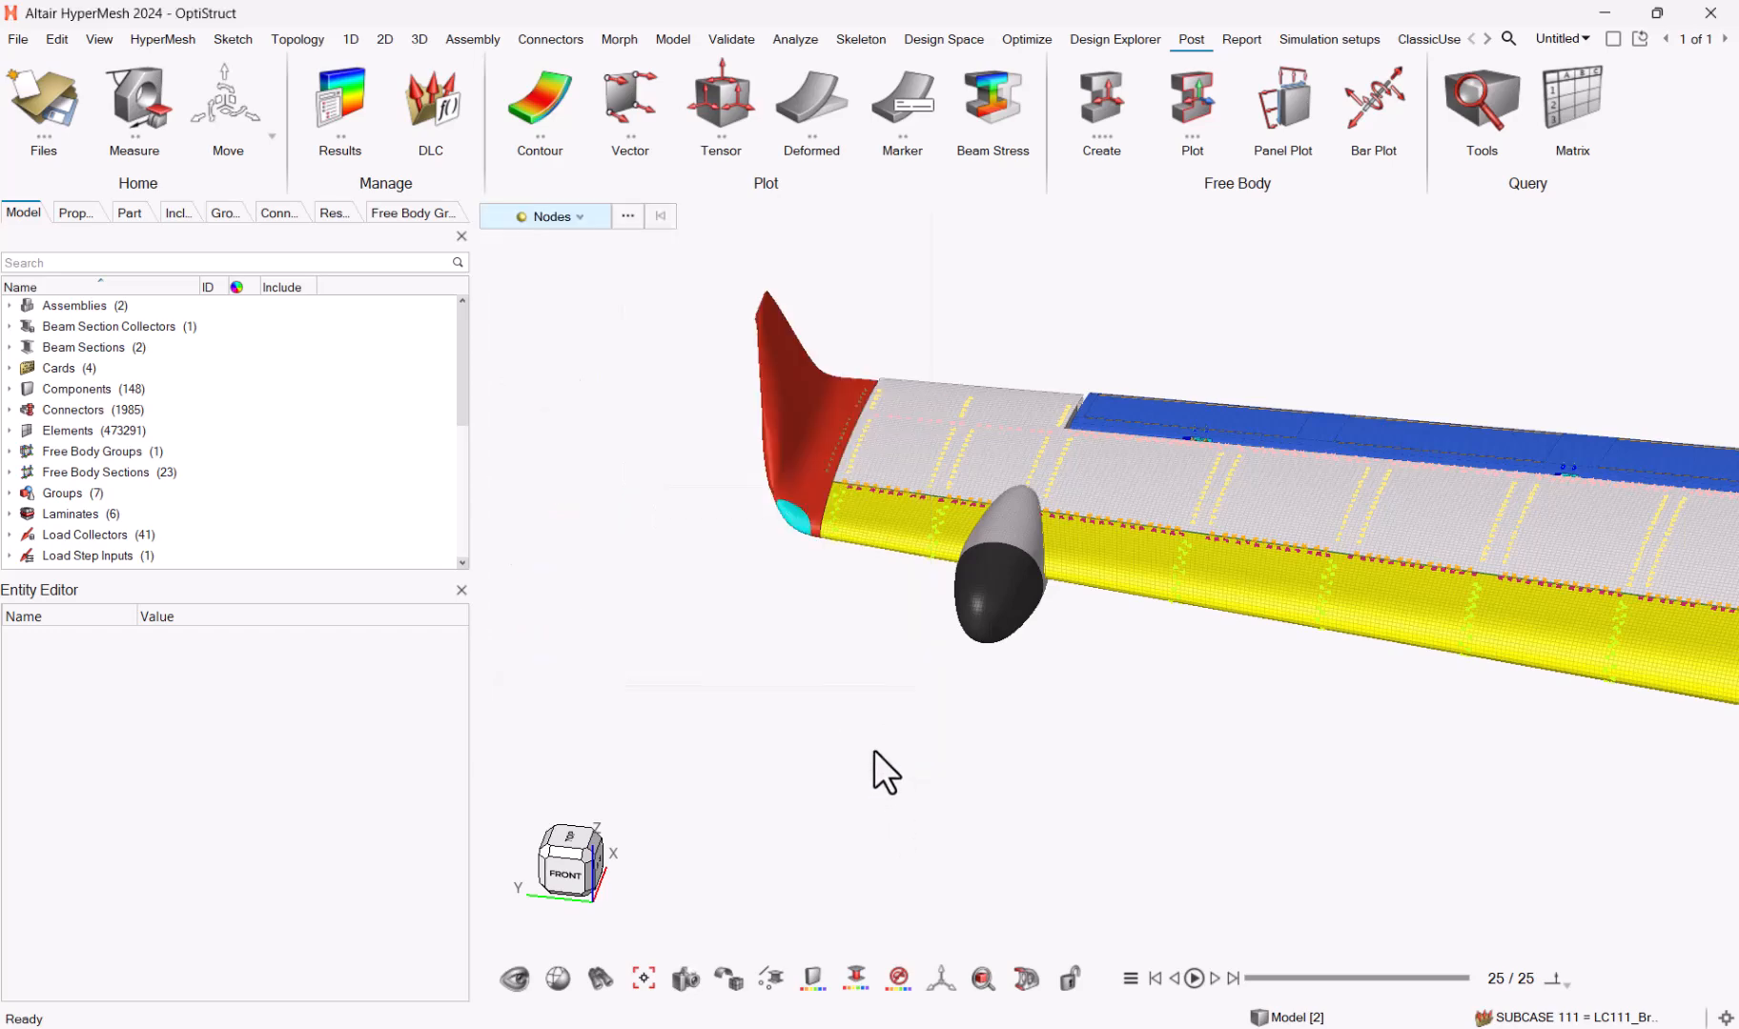
Step: Create a free body plot and turn off its X, Y and resultant forces, keeping only the Z component
{"action": "right_click_drag", "start_coordinate": [1597, 632], "coordinate": [1267, 662]}
{"action": "scroll", "coordinate": [1258, 636], "scroll_direction": "down", "scroll_amount": 2}
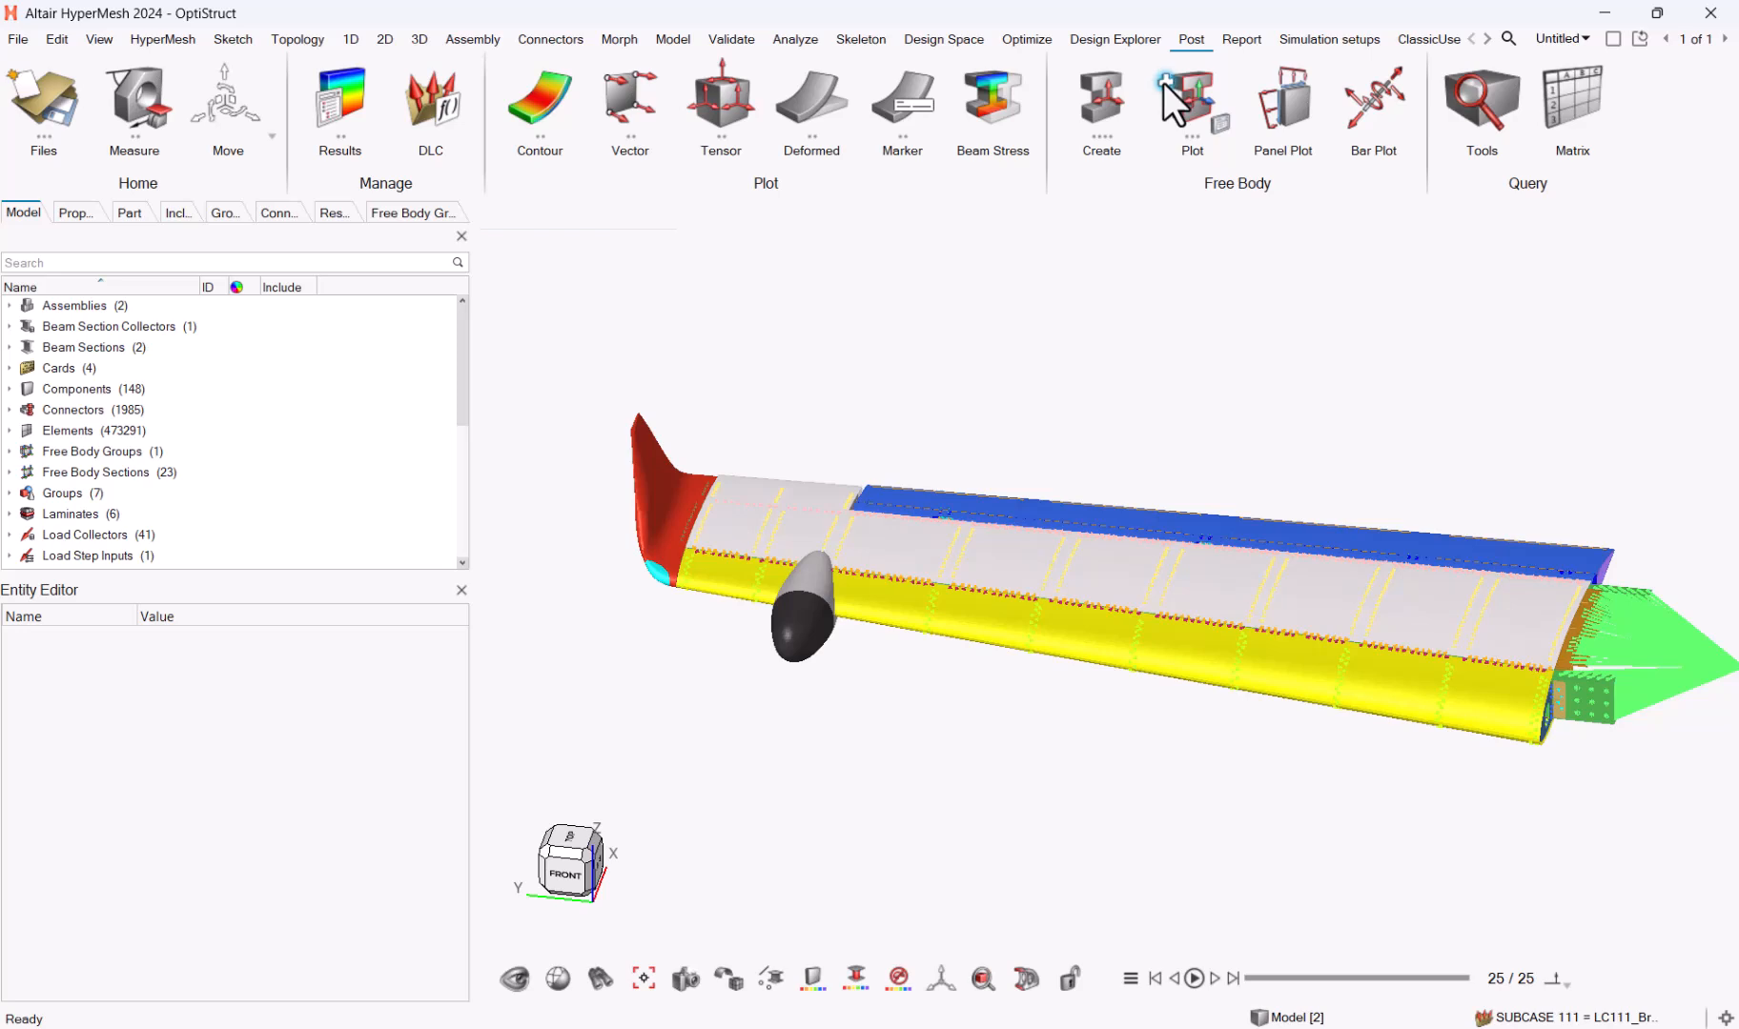
{"action": "left_click", "coordinate": [1169, 82]}
{"action": "left_click", "coordinate": [1034, 216]}
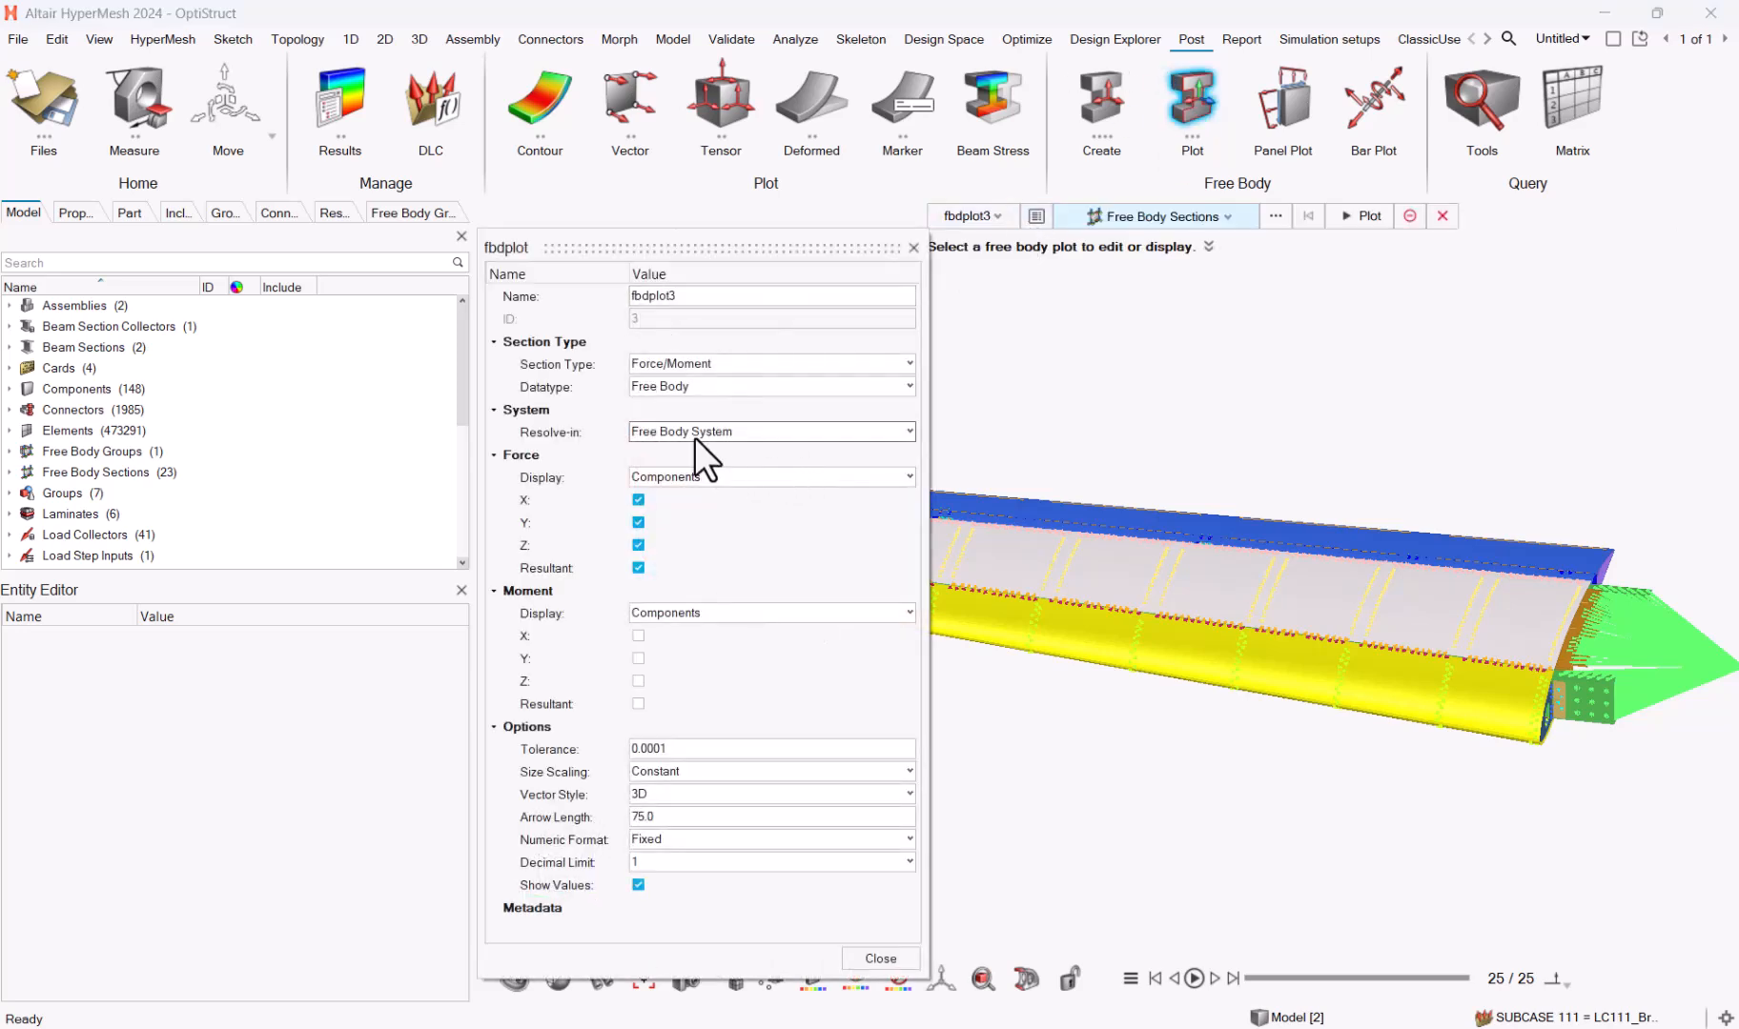
{"action": "left_click", "coordinate": [638, 502]}
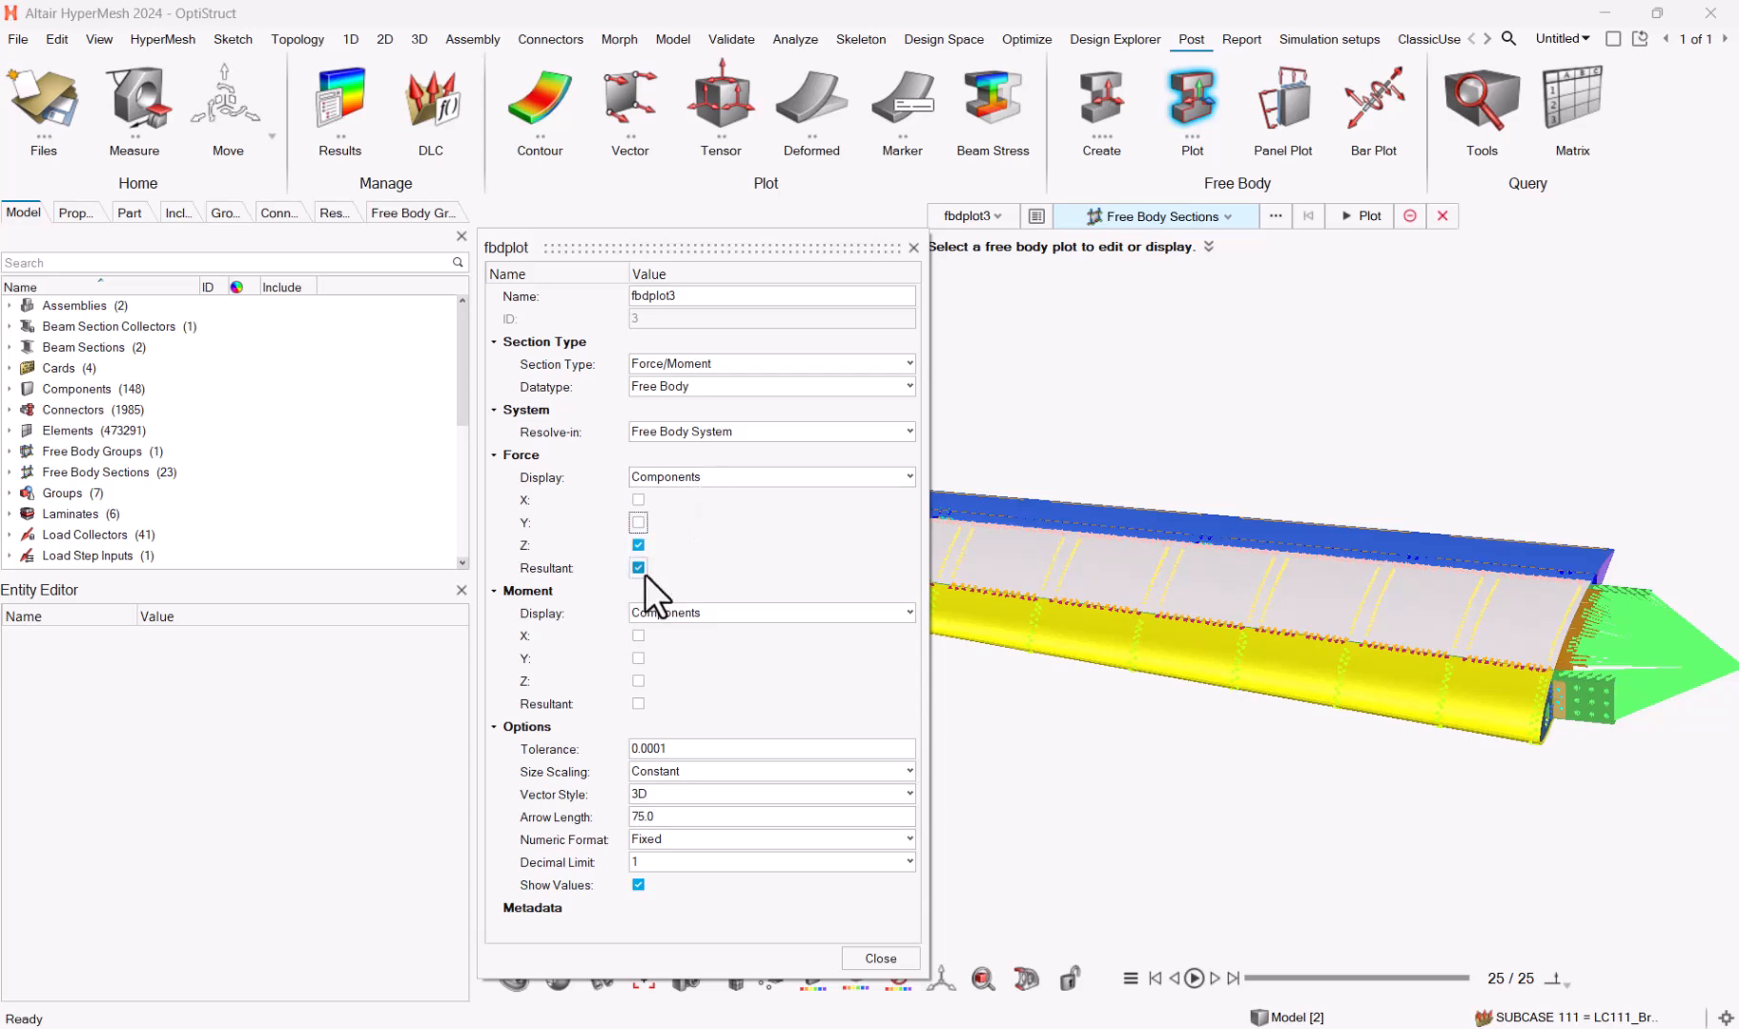
{"action": "left_click", "coordinate": [638, 568]}
{"action": "left_click", "coordinate": [720, 608]}
{"action": "left_click", "coordinate": [720, 608]}
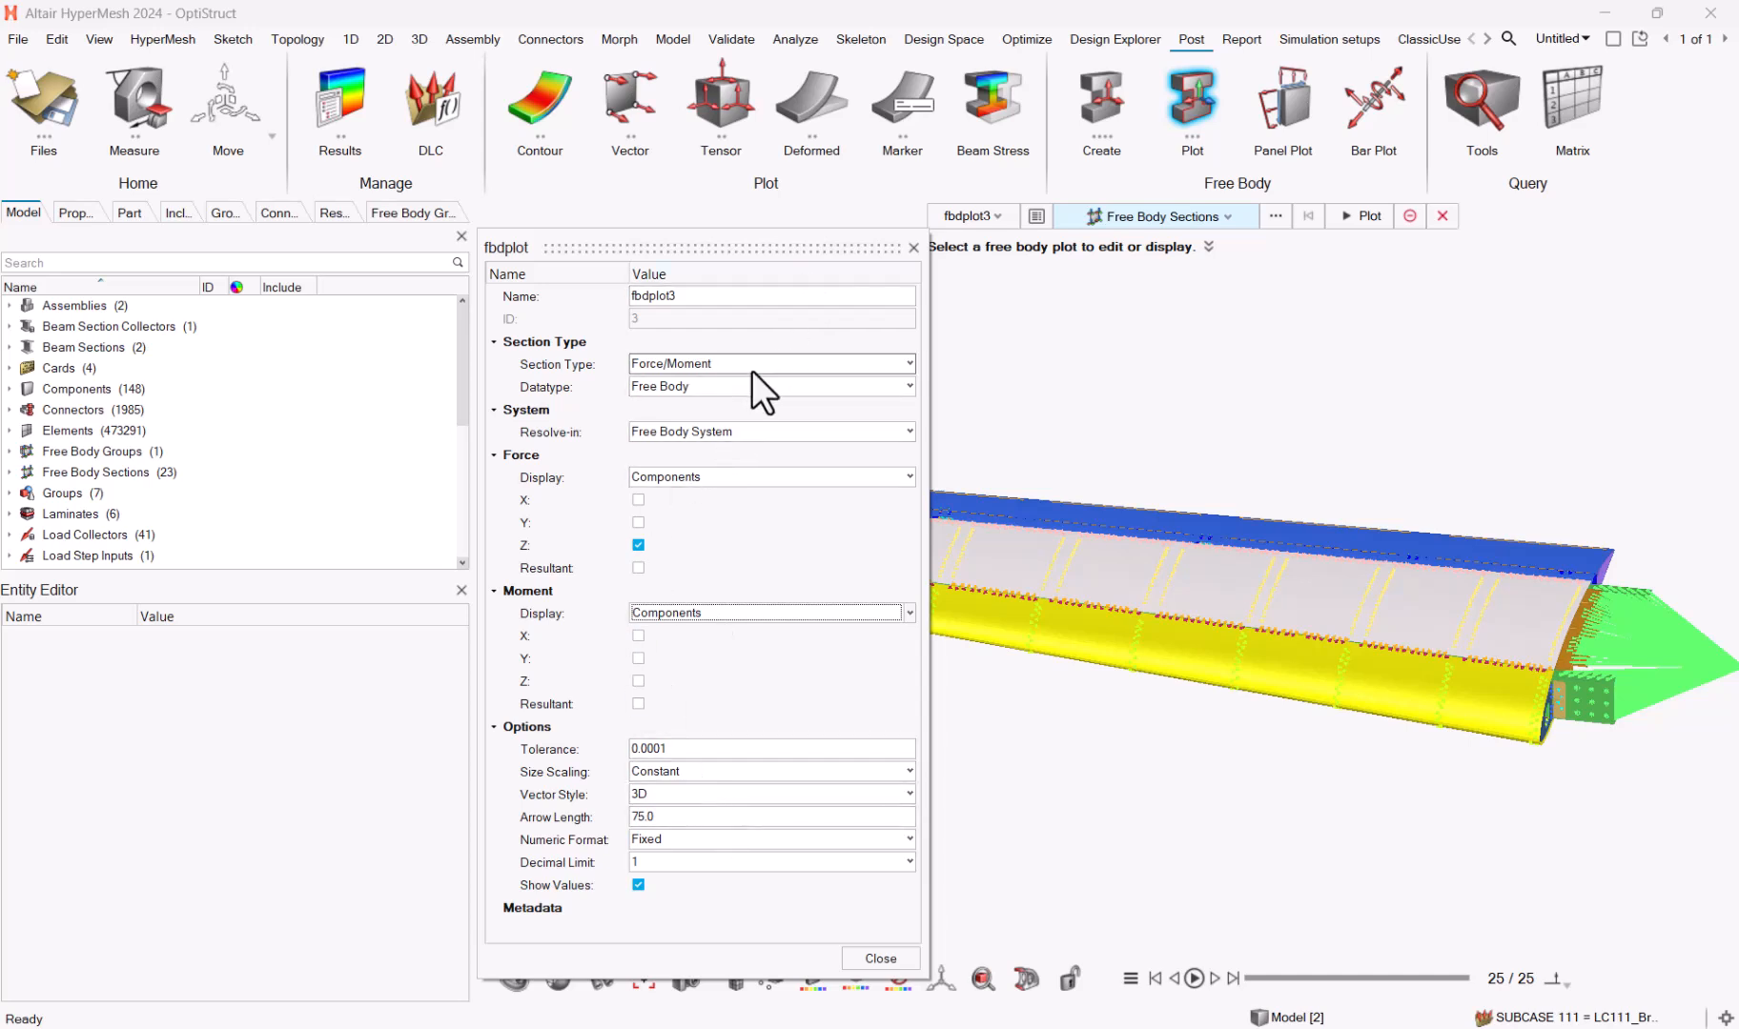
Step: Switch the plot target to free body groups, choose freebodygroup1, and display its trace plot along the wing
{"action": "left_click", "coordinate": [1149, 216]}
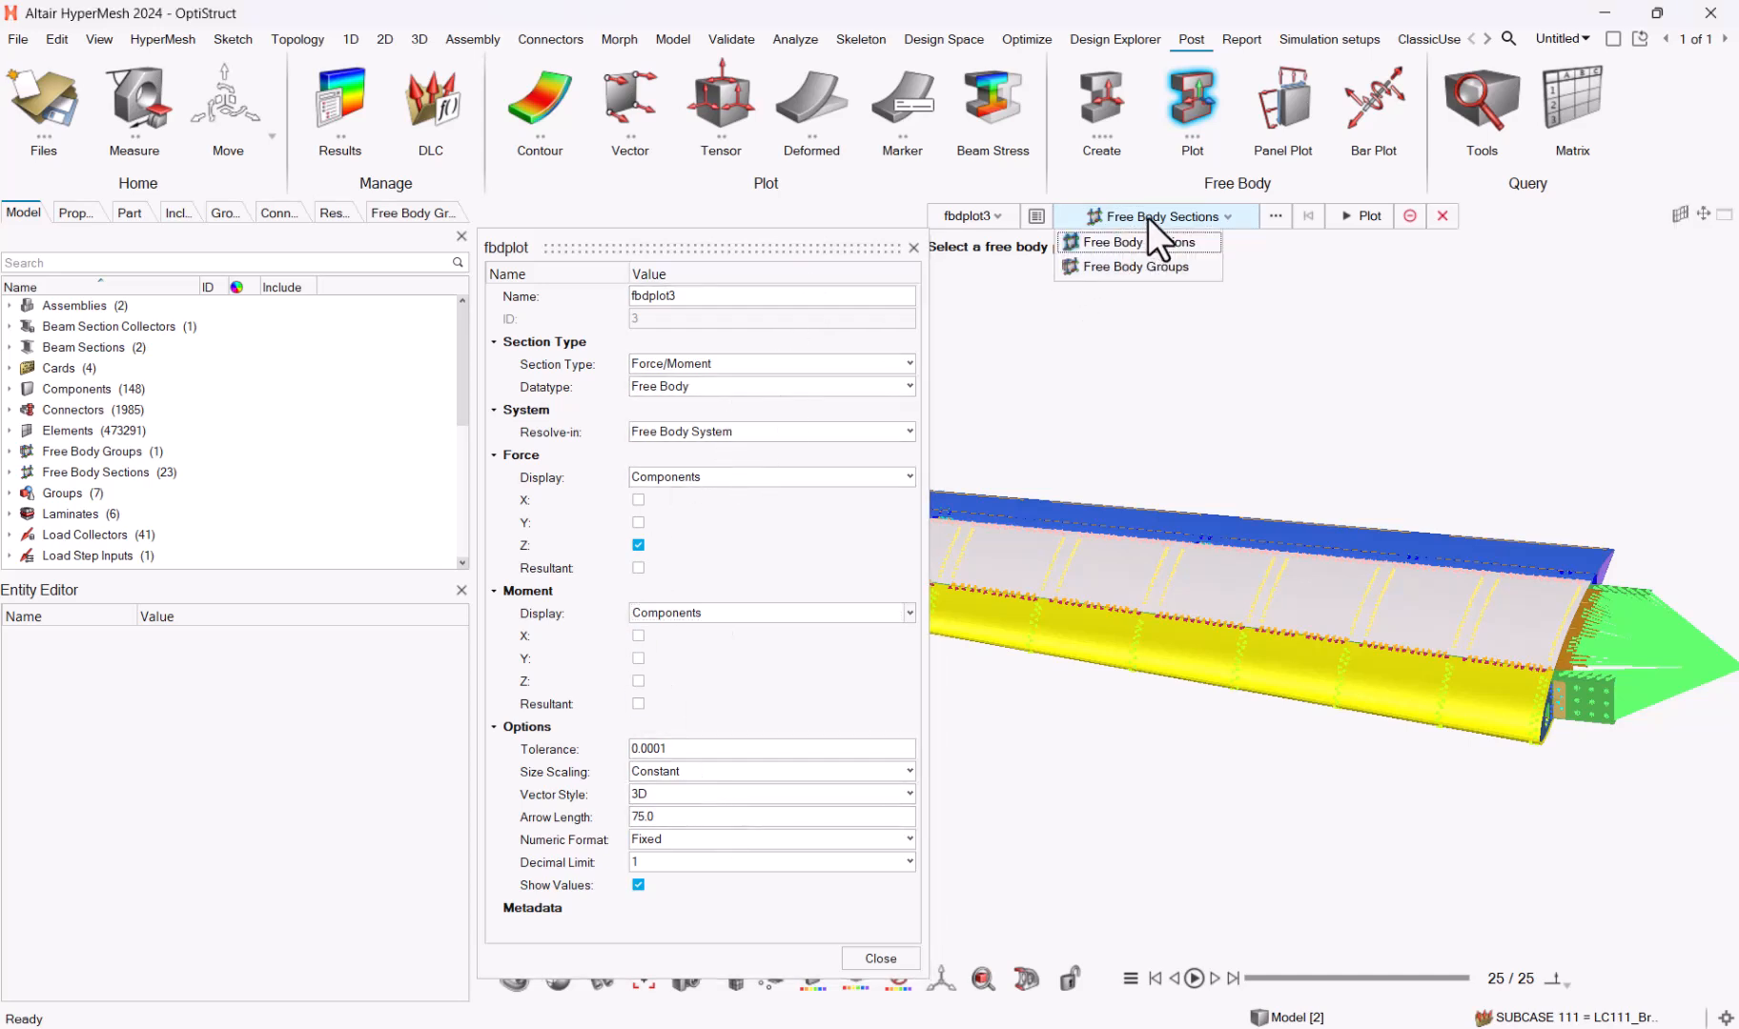
{"action": "left_click", "coordinate": [1147, 265]}
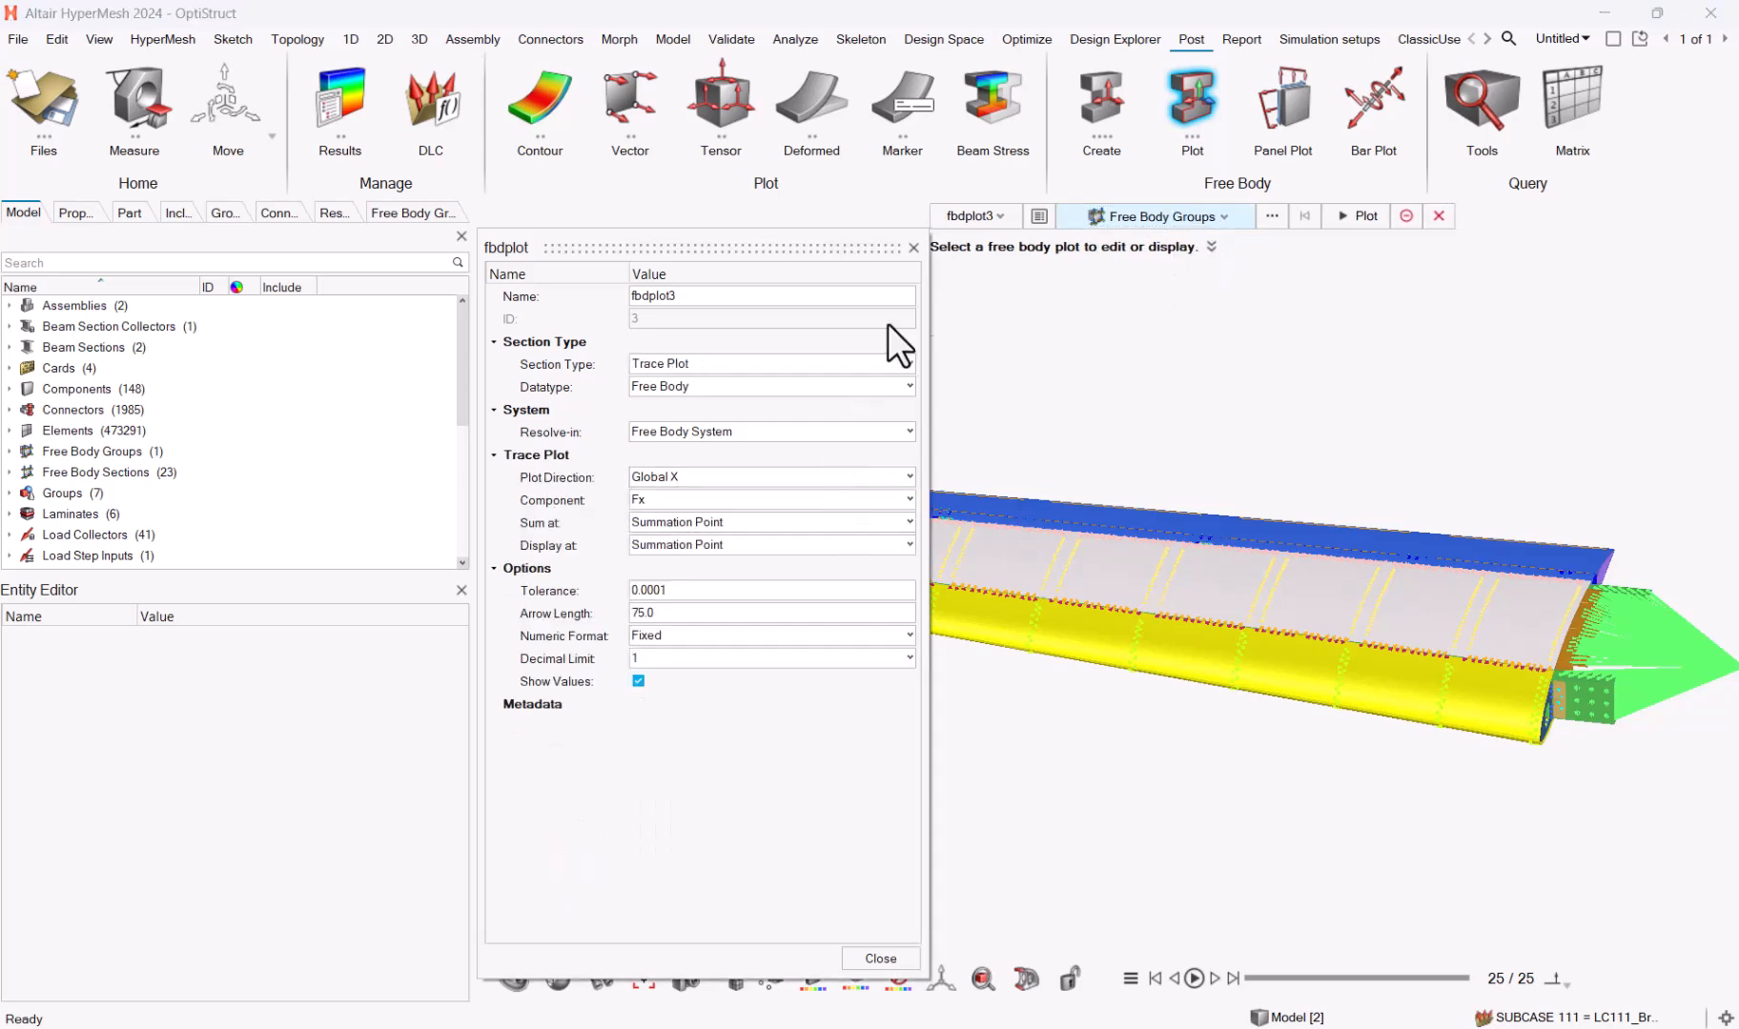
{"action": "left_click", "coordinate": [1272, 217]}
{"action": "left_click", "coordinate": [1020, 324]}
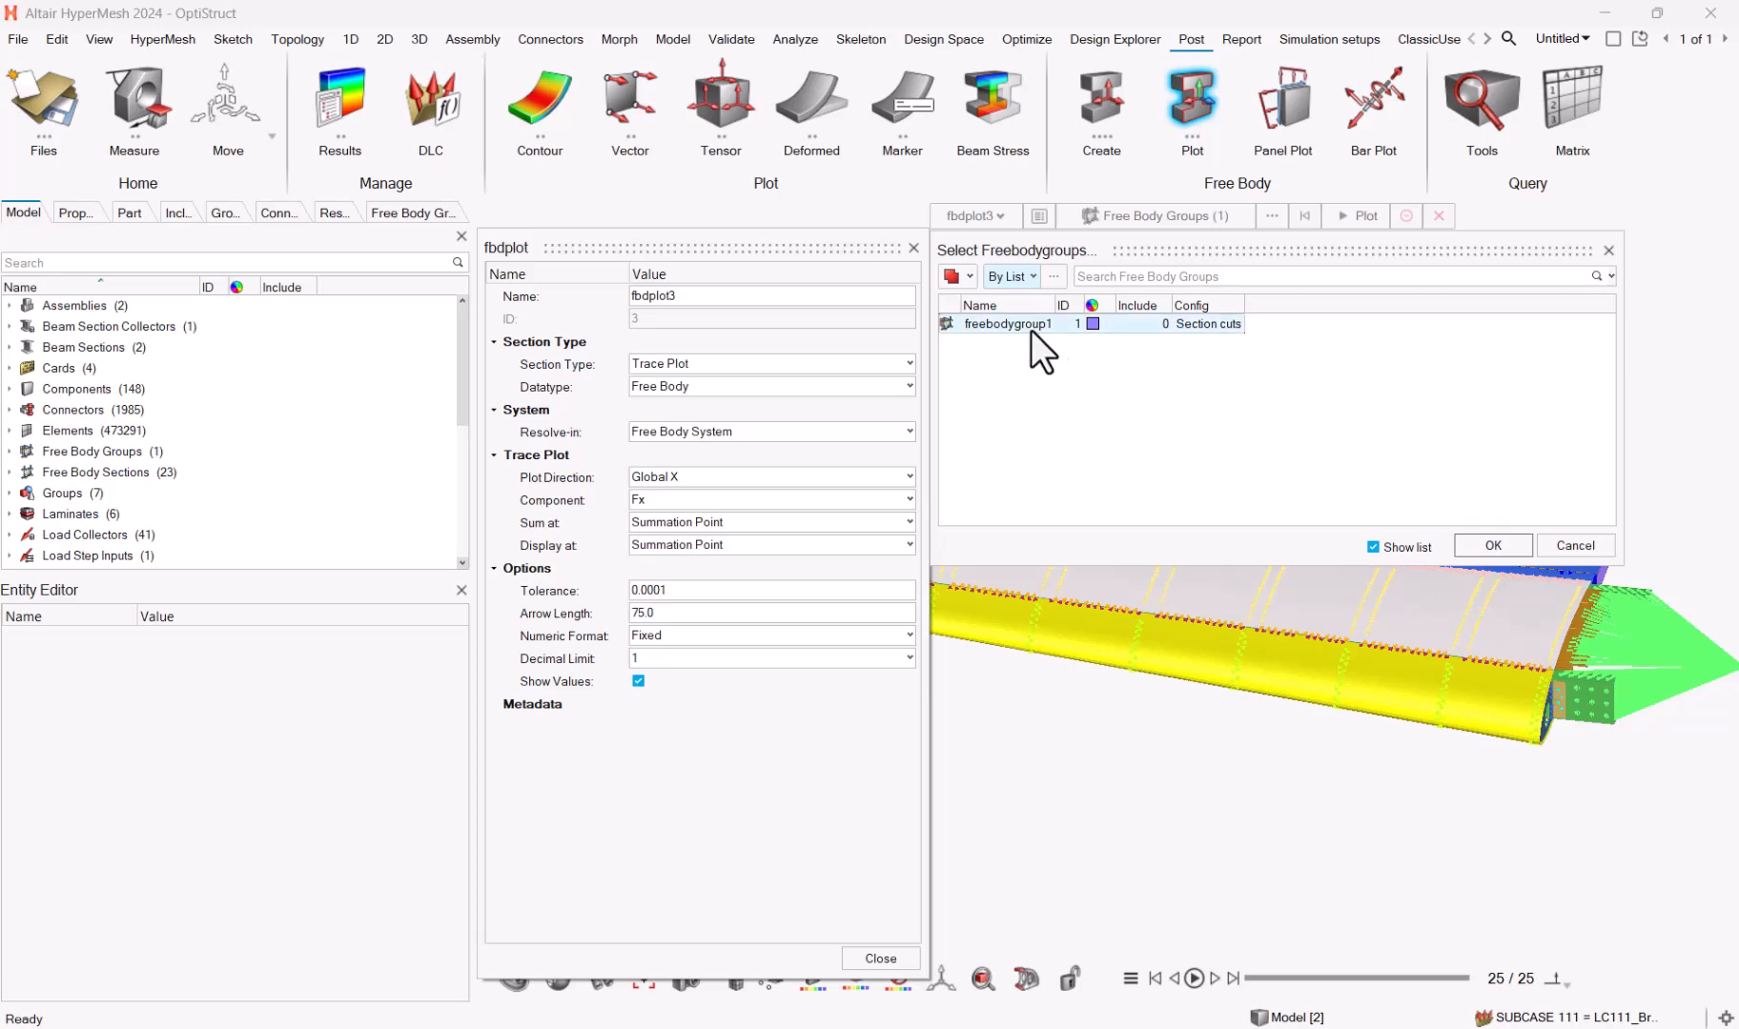
{"action": "left_click", "coordinate": [1495, 546]}
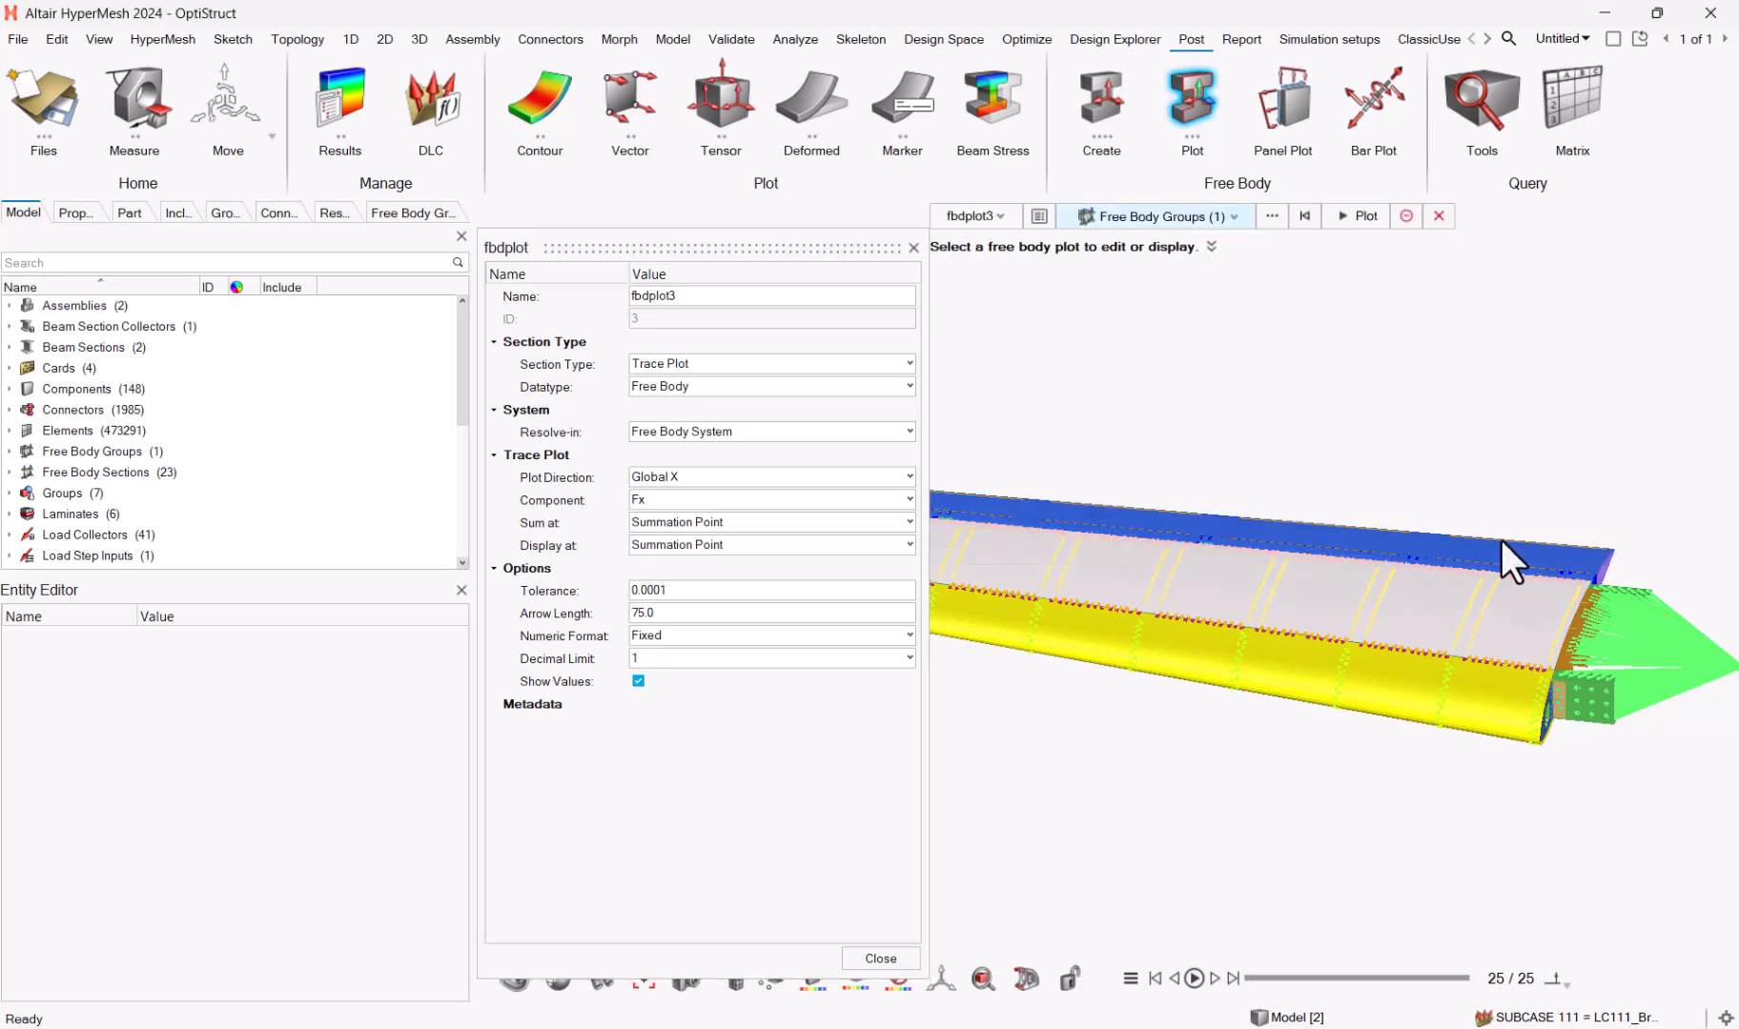
{"action": "left_click", "coordinate": [873, 958]}
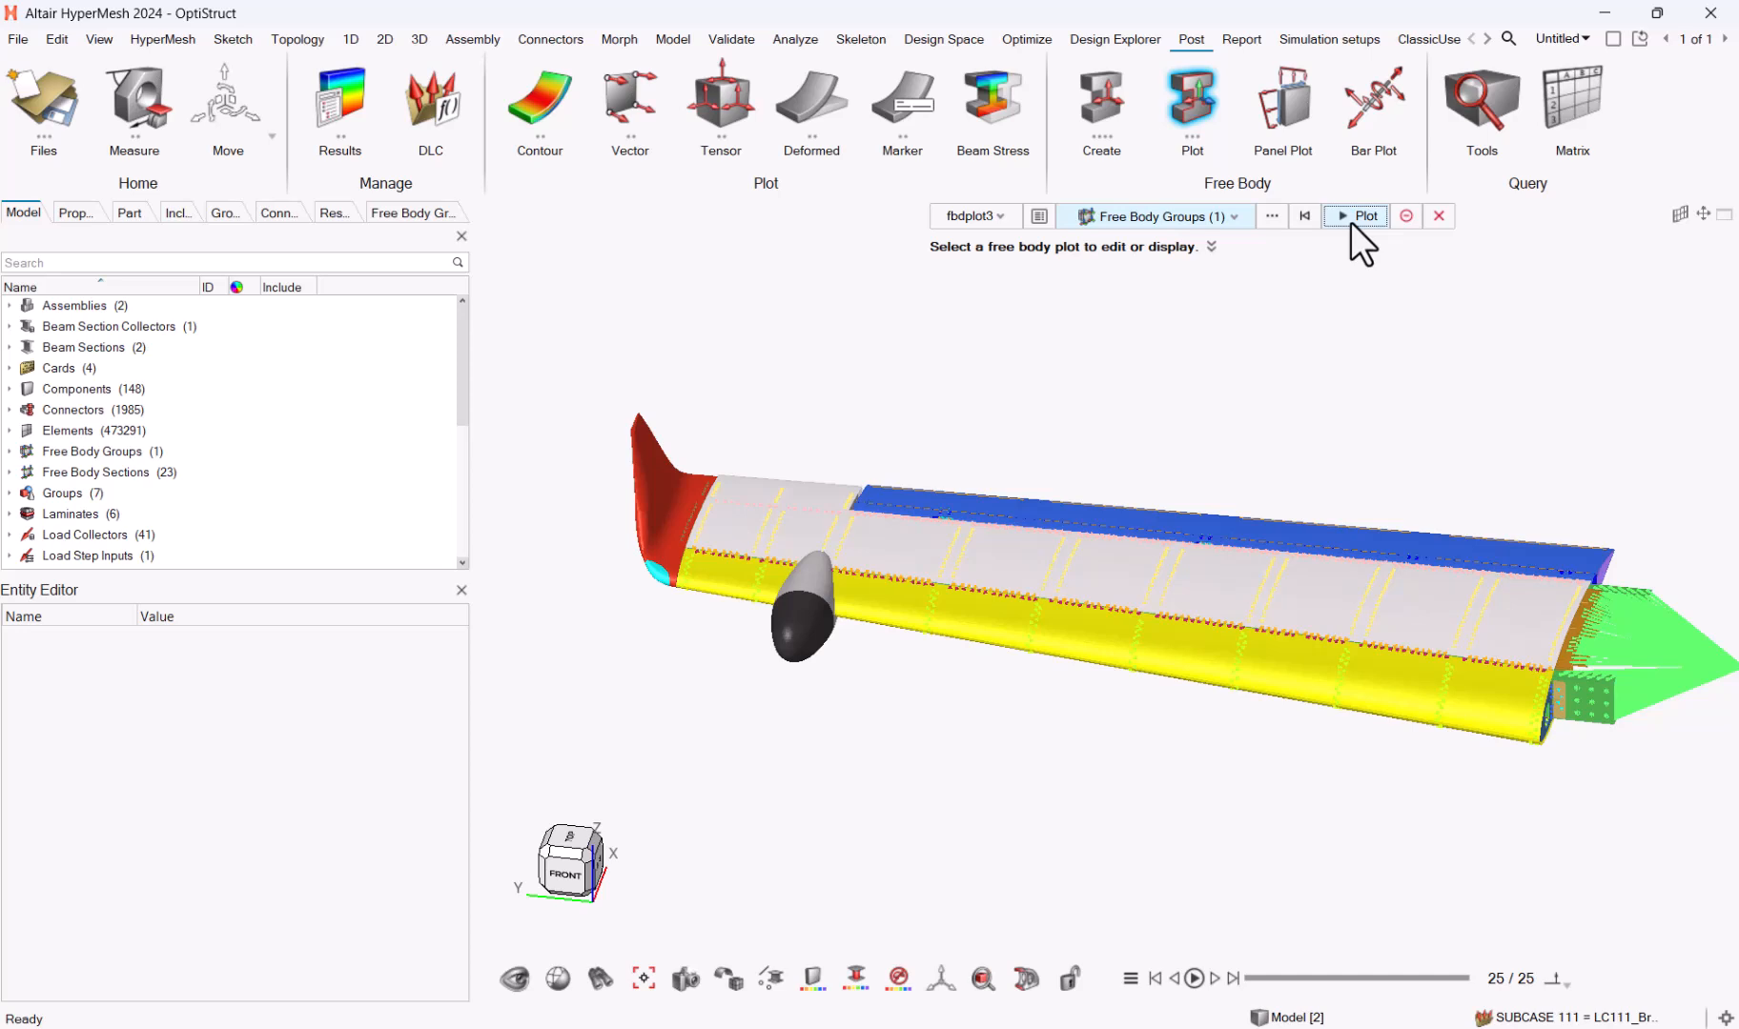
{"action": "mouse_move", "coordinate": [1300, 796]}
{"action": "left_mouse_down", "text": "ctrl"}
{"action": "mouse_move", "coordinate": [1300, 781]}
{"action": "mouse_move", "coordinate": [1304, 796]}
{"action": "left_mouse_up", "text": "ctrl"}
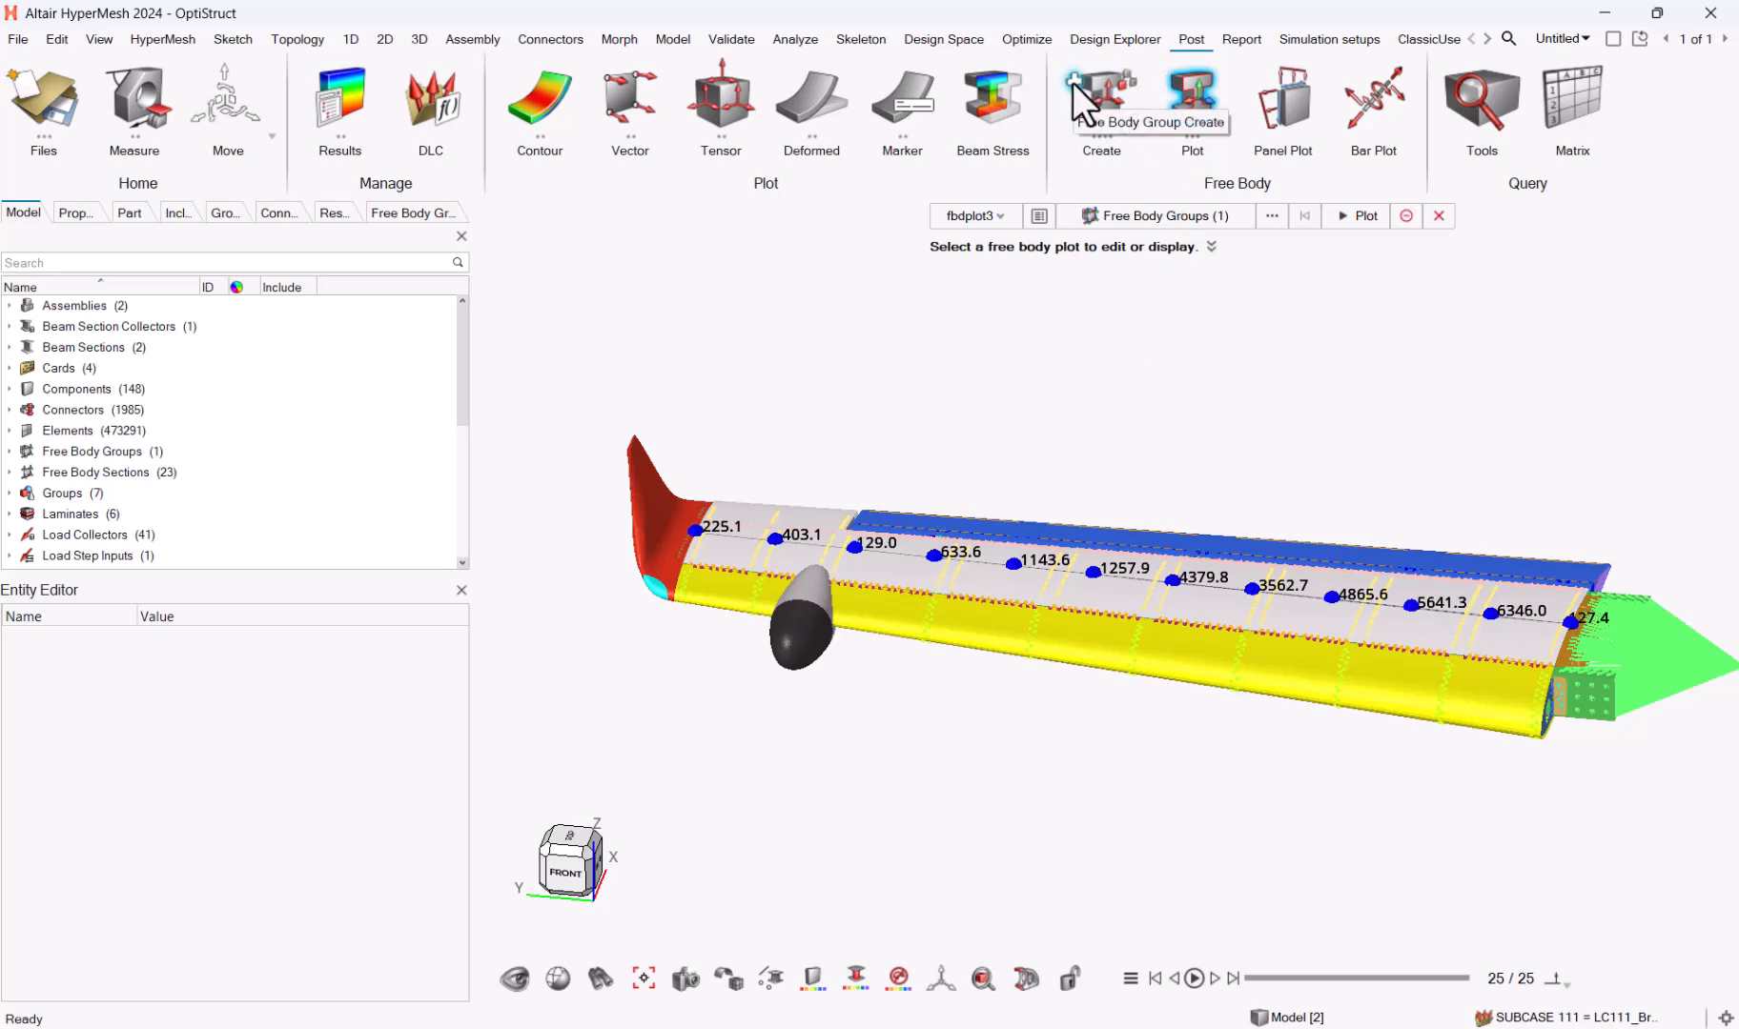
Step: Reopen freebodygroup1 for editing and change its number of section cuts
{"action": "left_click", "coordinate": [1123, 78]}
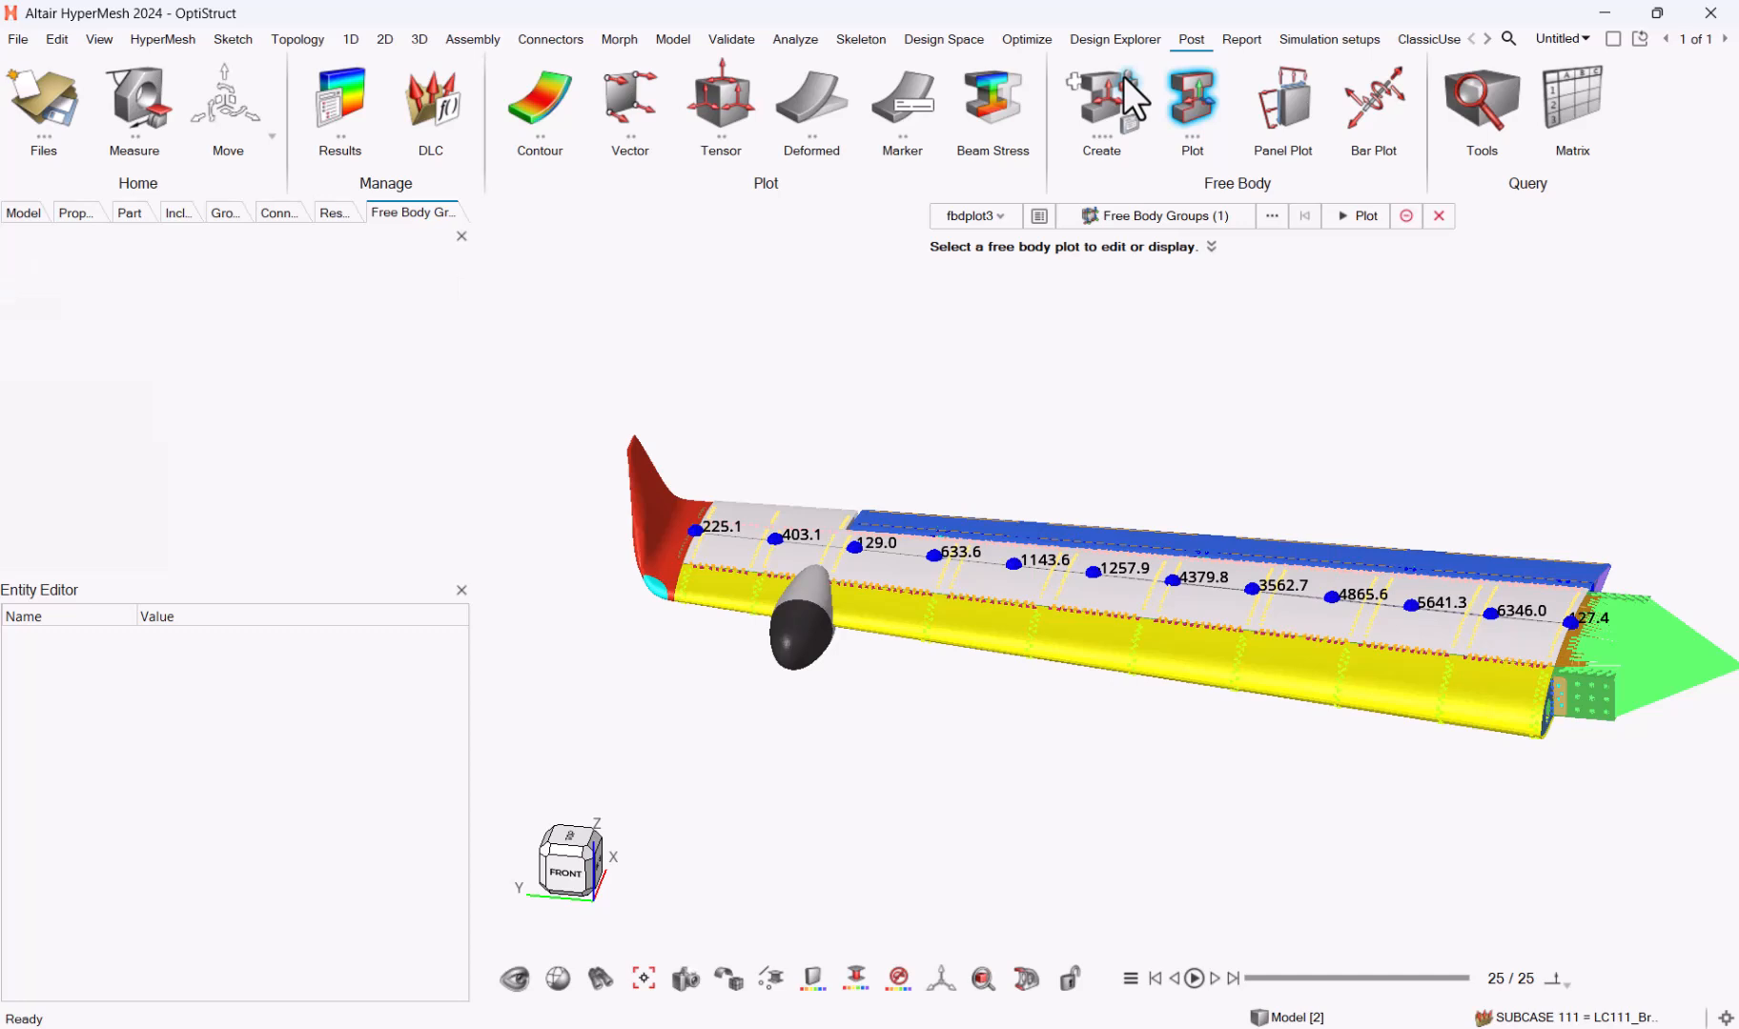
{"action": "left_click", "coordinate": [53, 306]}
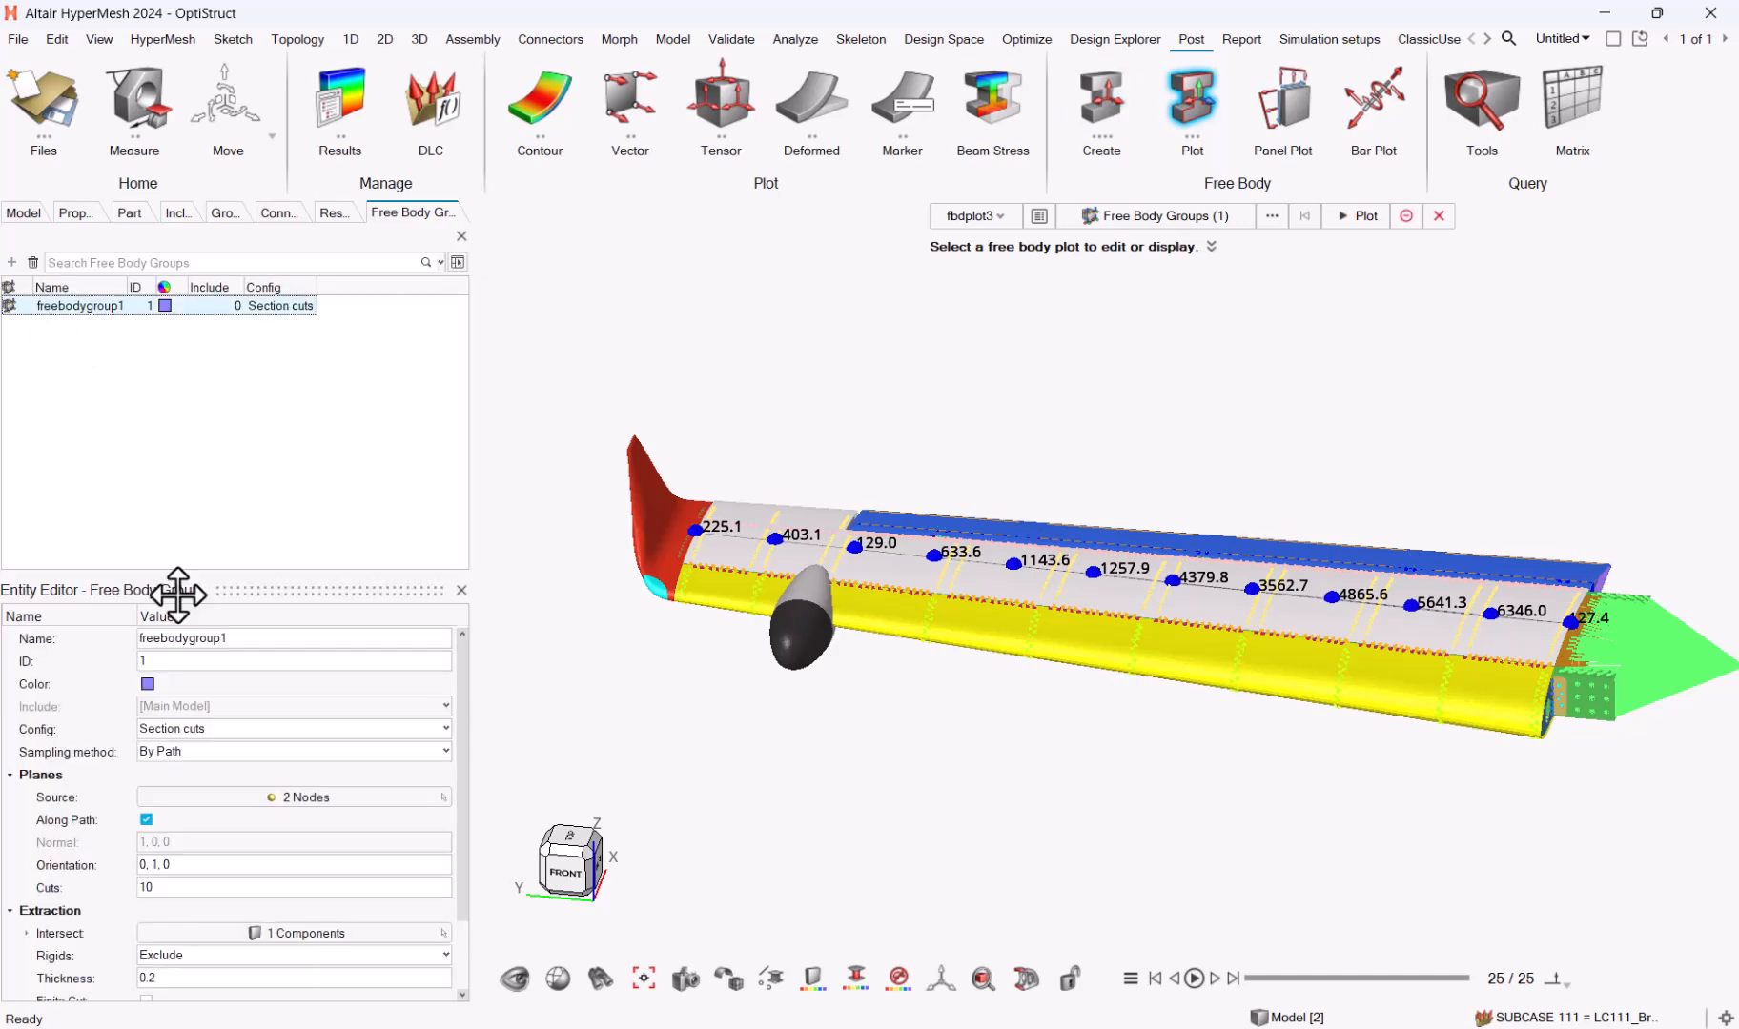
{"action": "left_click", "coordinate": [218, 885]}
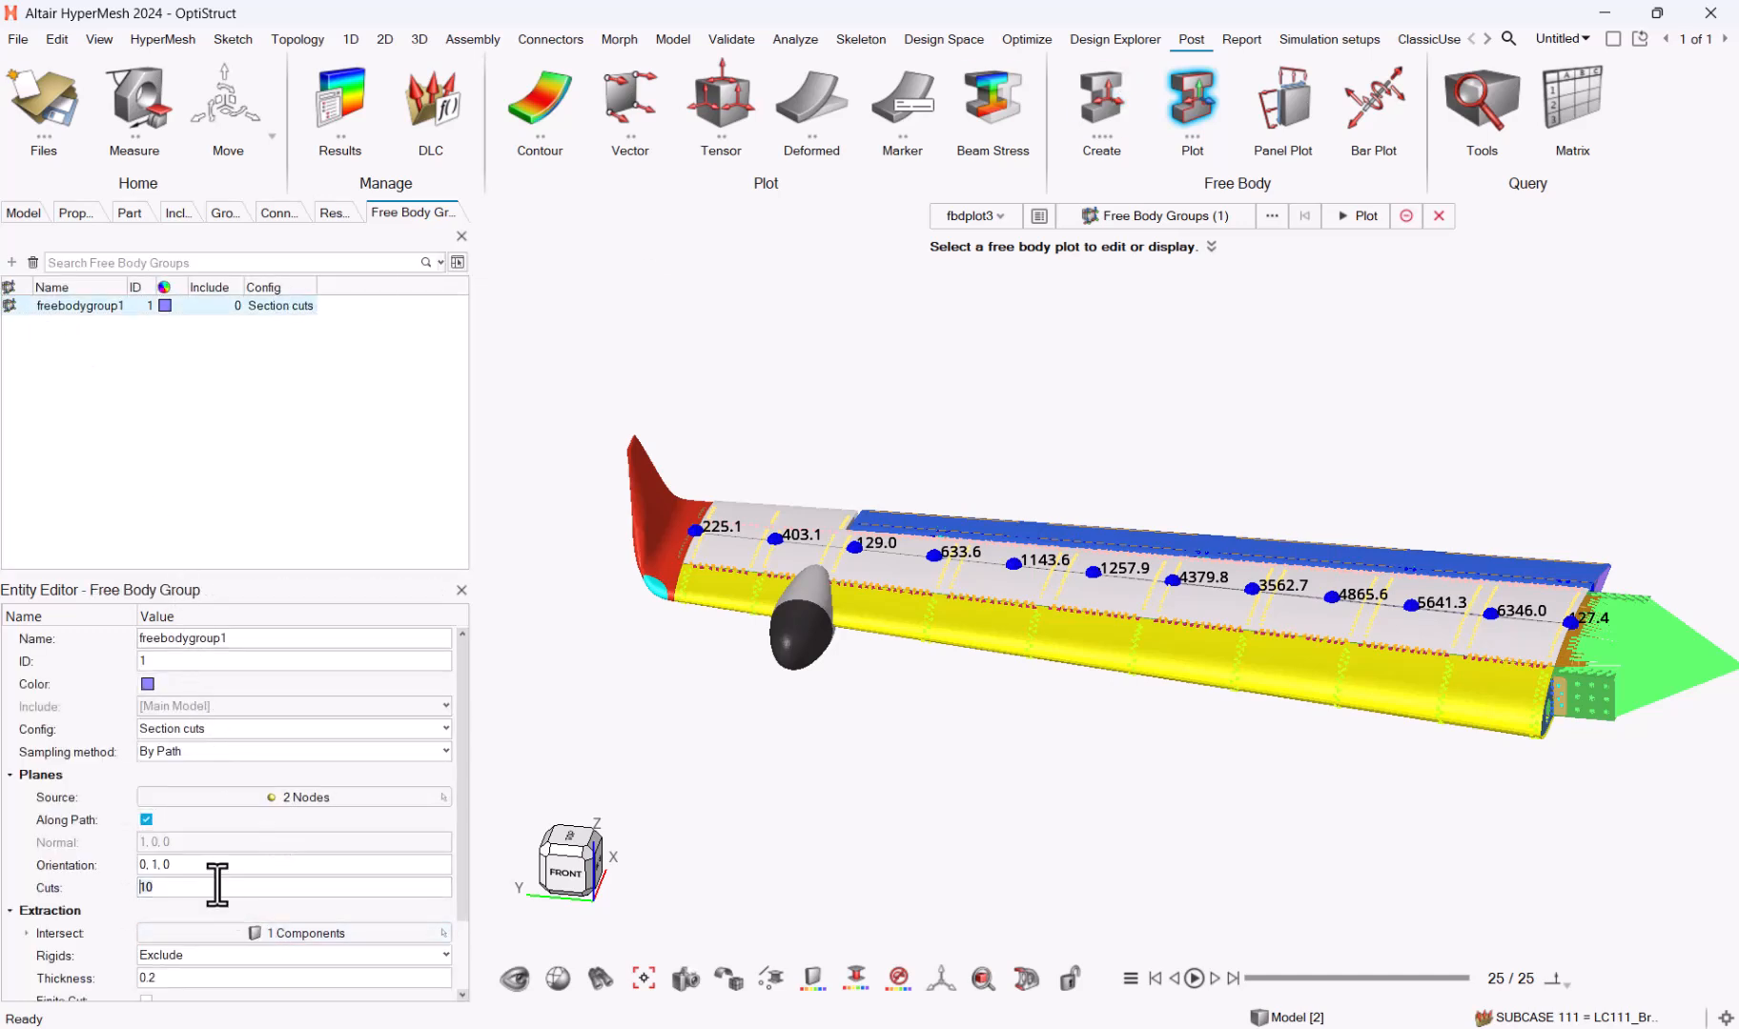
{"action": "type", "text": "5"}
{"action": "key", "text": "Return"}
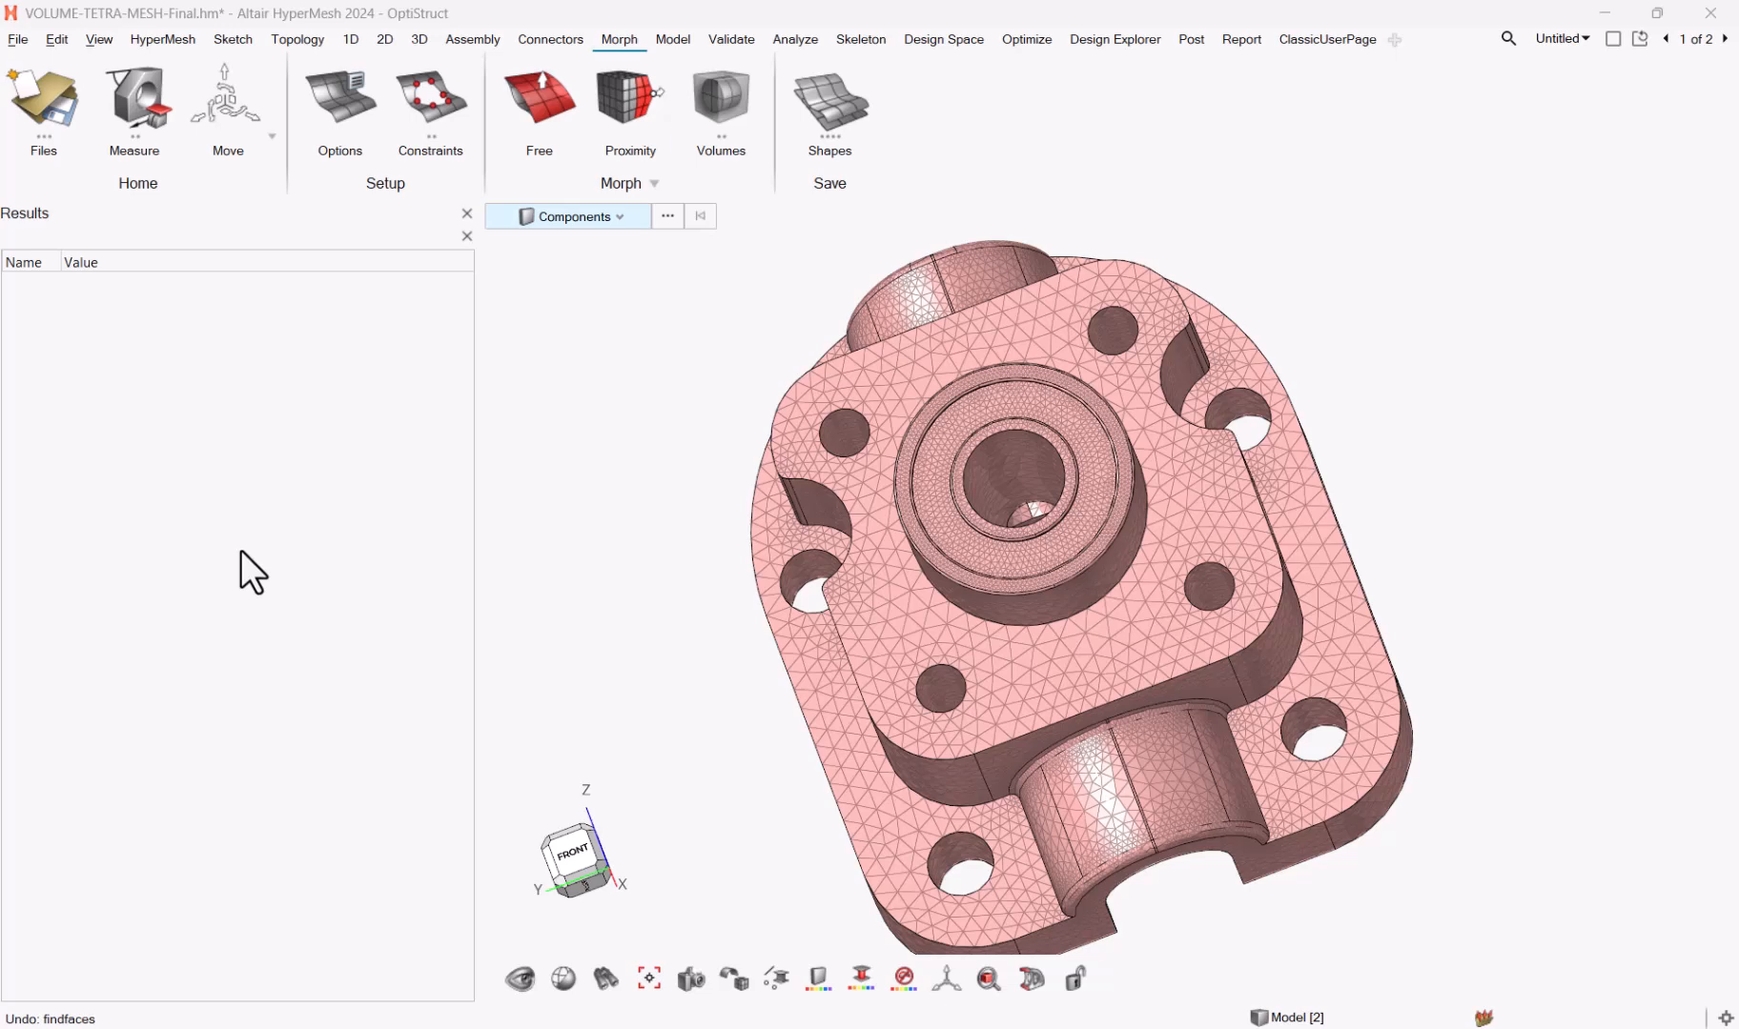
{"action": "left_click_drag", "start_coordinate": [603, 483], "coordinate": [736, 582], "text": "ctrl"}
{"action": "left_click_drag", "start_coordinate": [1203, 515], "coordinate": [1244, 533], "text": "ctrl"}
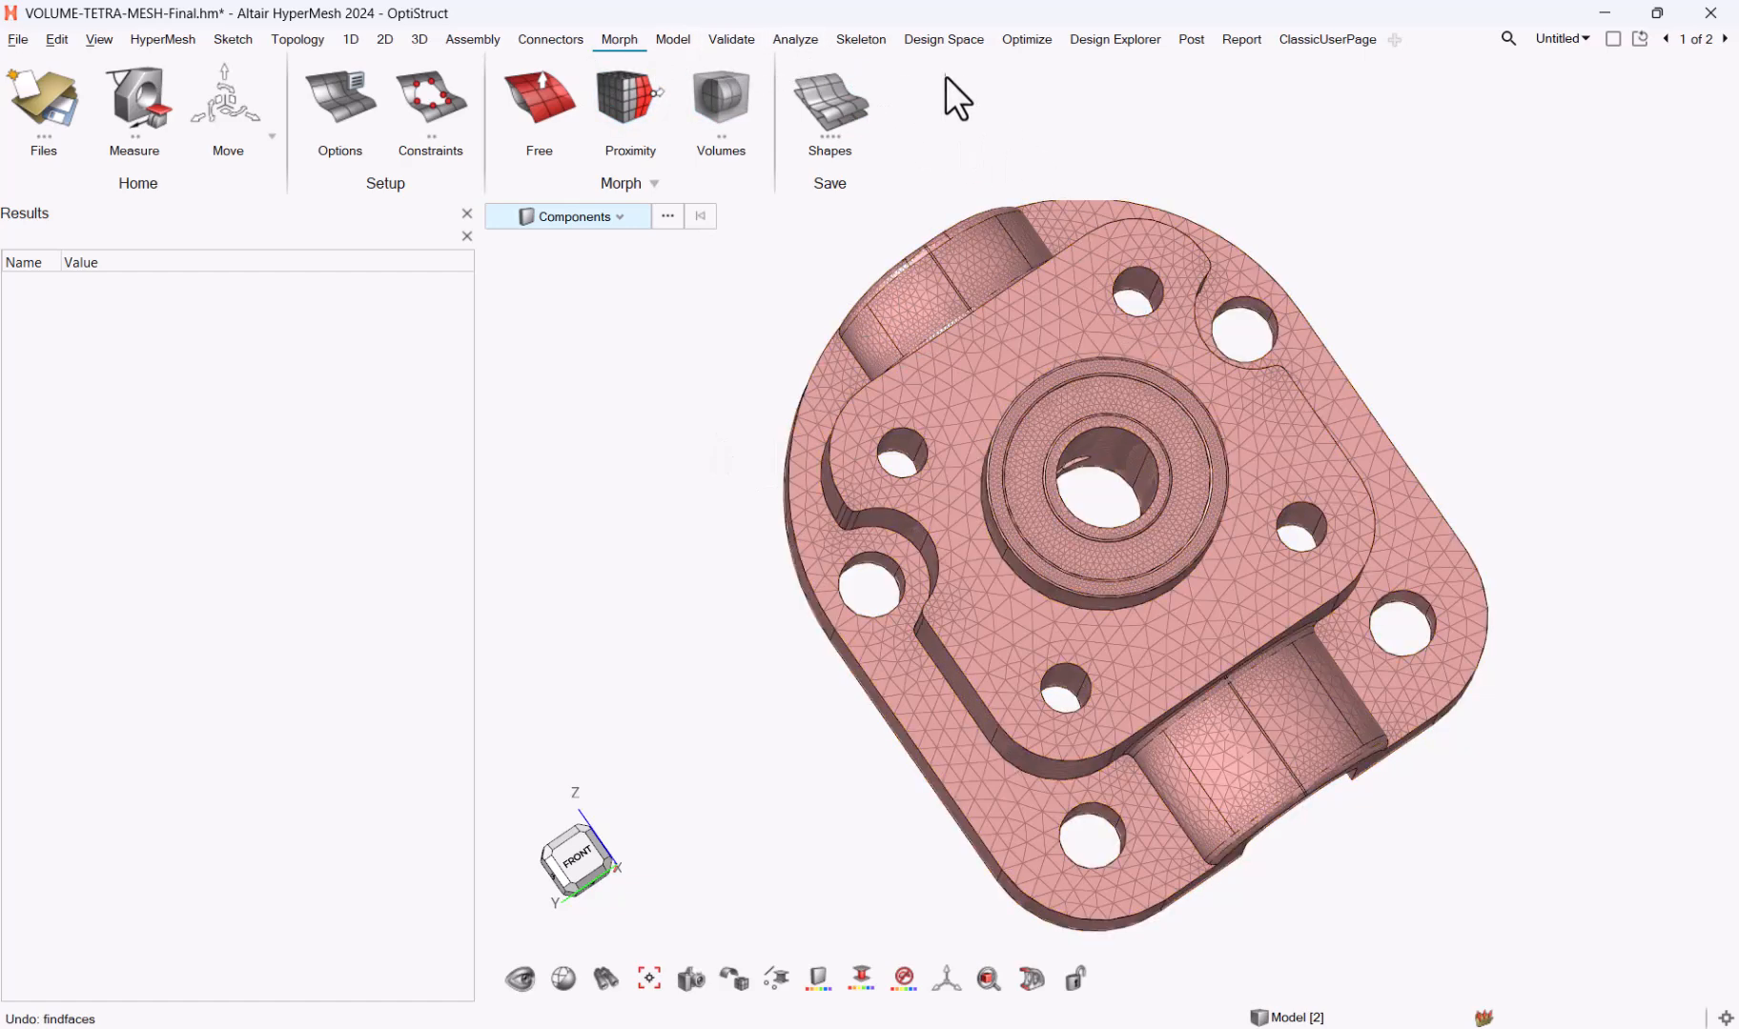
Step: Find the free faces of all elements in the solid tetra mesh
{"action": "left_click", "coordinate": [749, 39]}
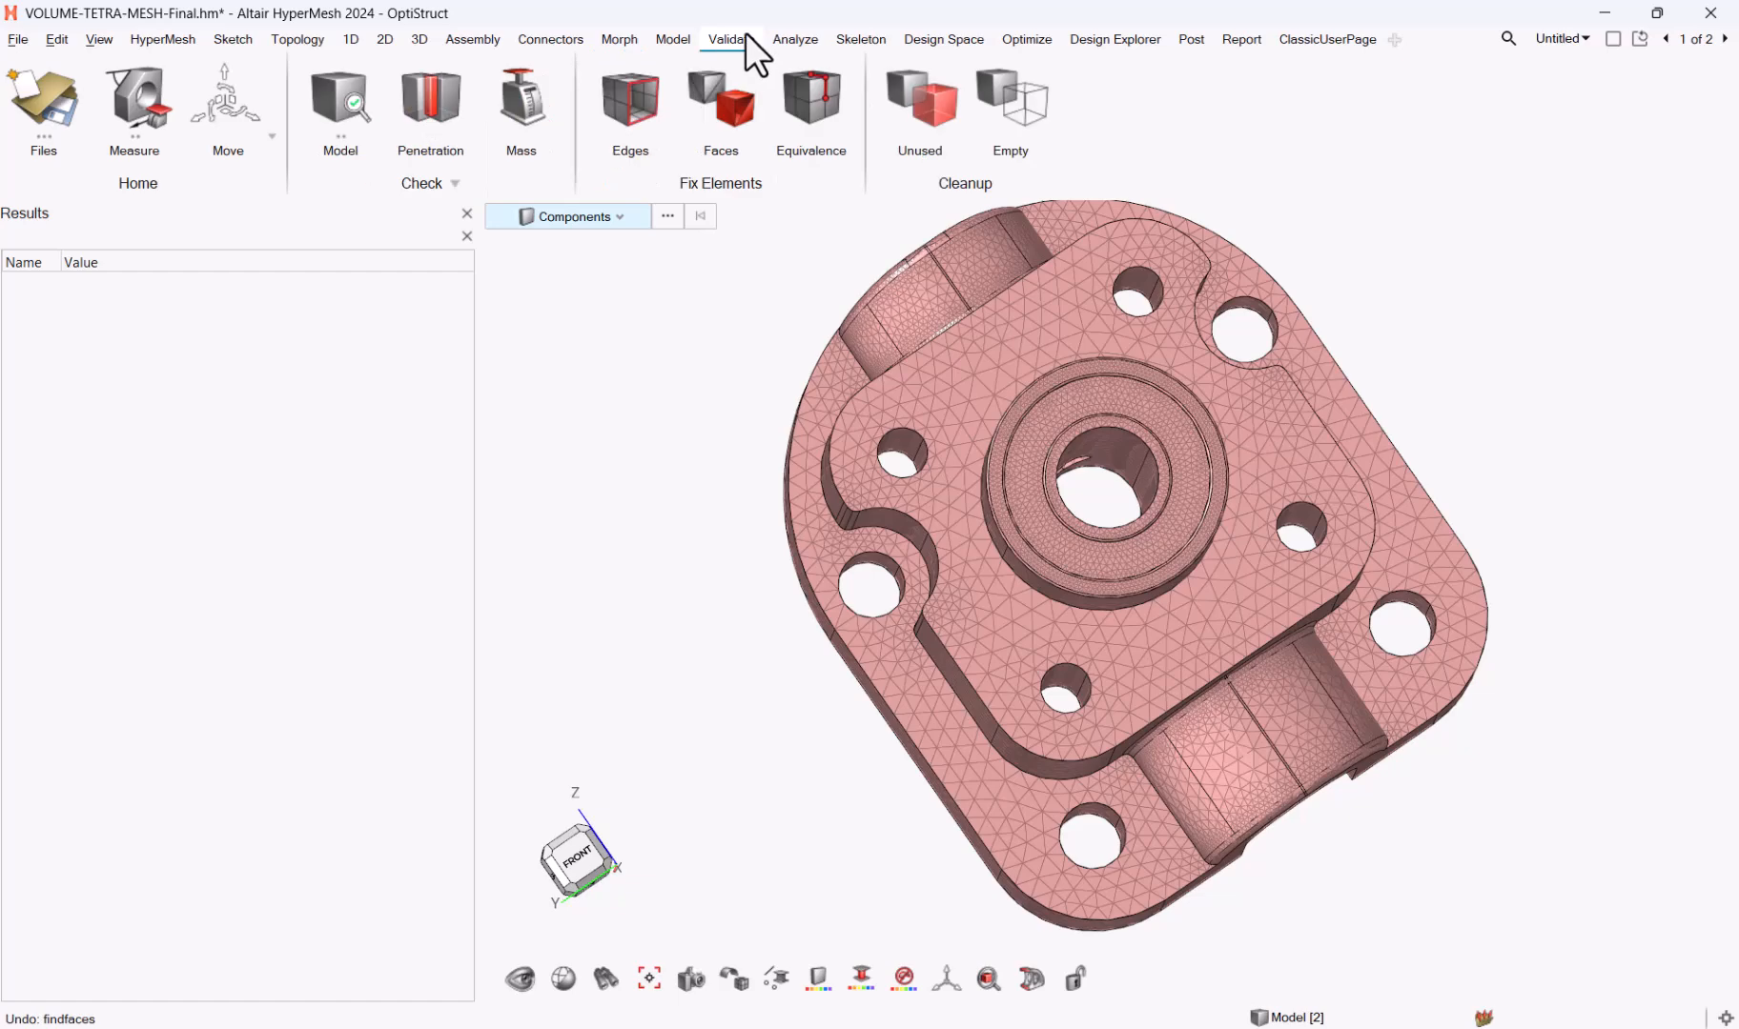
{"action": "left_click", "coordinate": [734, 95]}
{"action": "left_click_drag", "start_coordinate": [719, 804], "coordinate": [1690, 313]}
{"action": "scroll", "coordinate": [1472, 560], "scroll_direction": "down", "scroll_amount": 4}
{"action": "left_click_drag", "start_coordinate": [1113, 334], "coordinate": [1594, 767]}
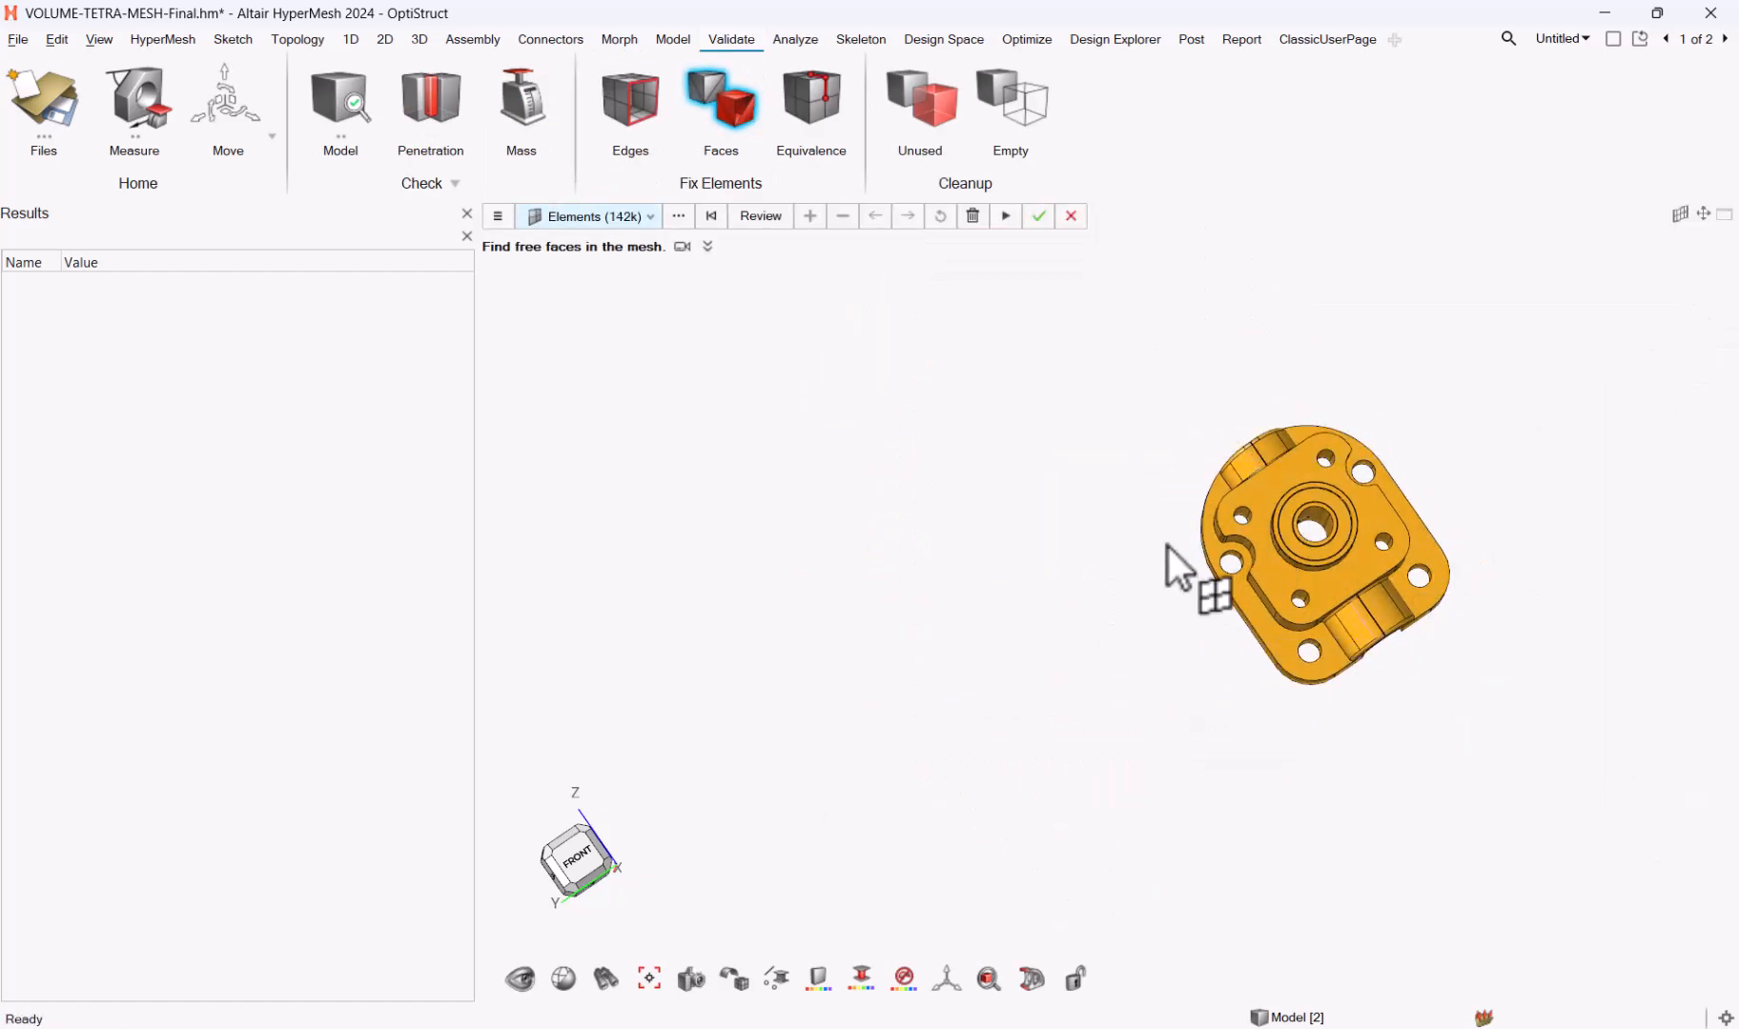
{"action": "left_click", "coordinate": [1005, 215]}
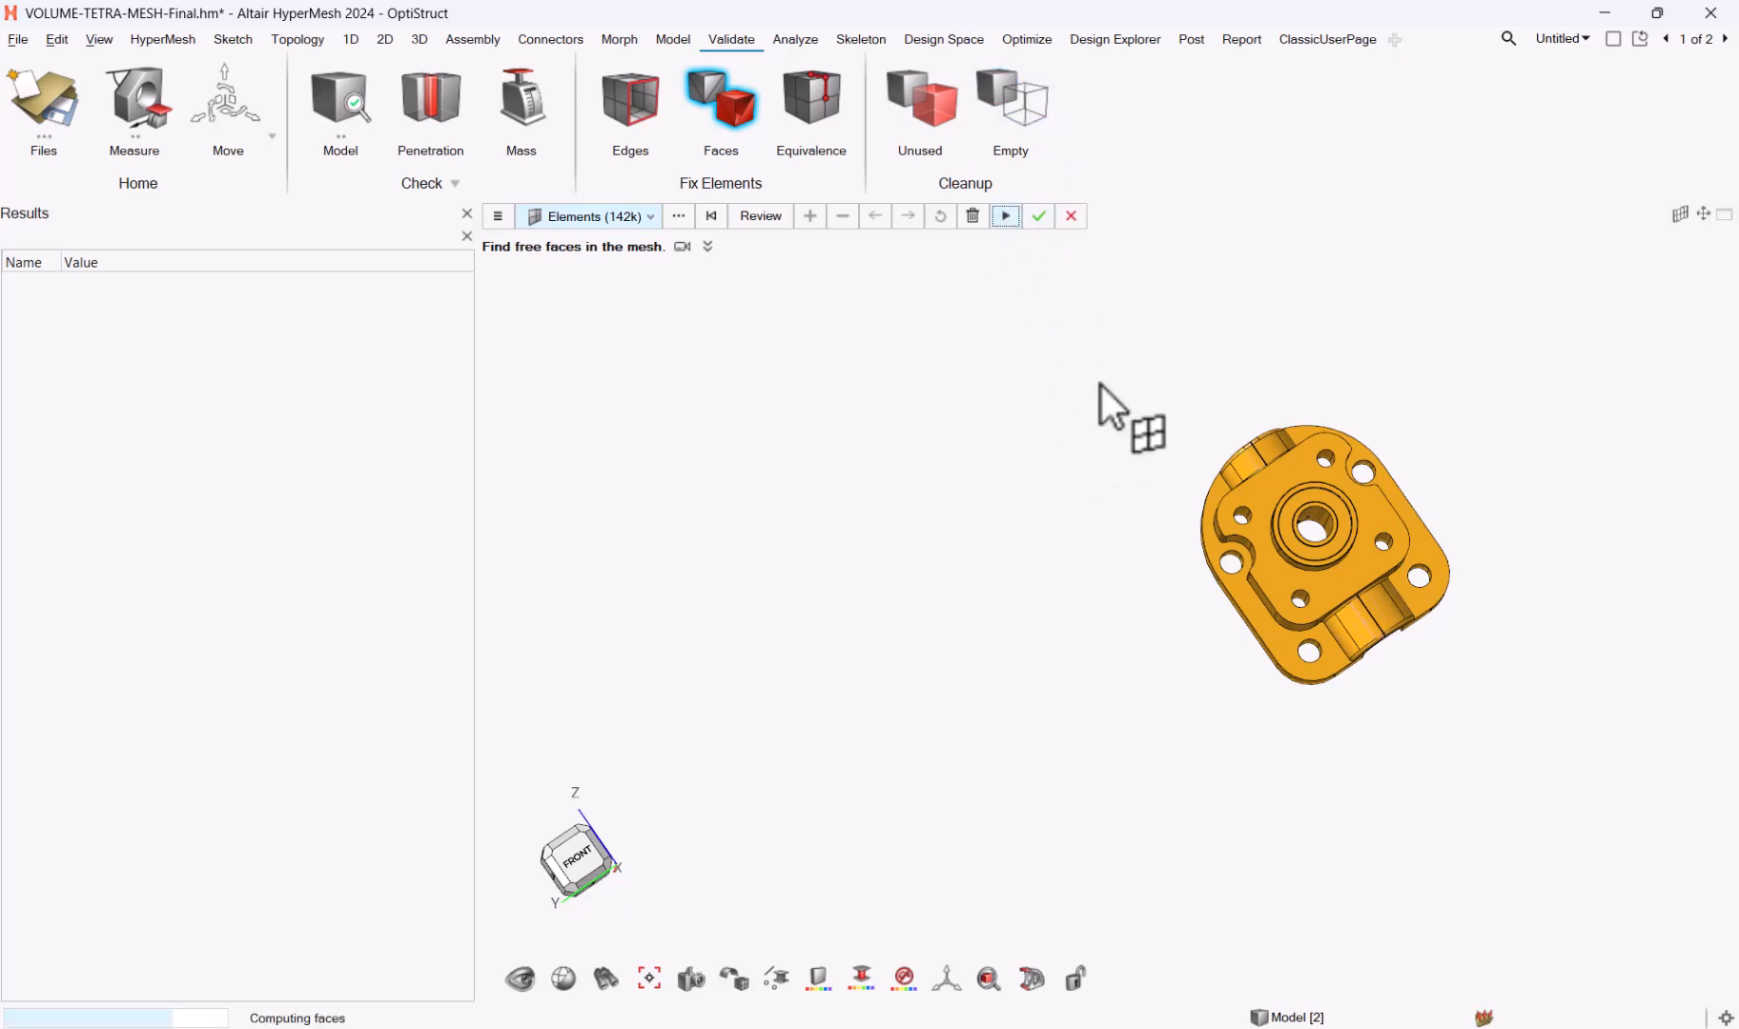
{"action": "right_click_drag", "start_coordinate": [1113, 438], "coordinate": [1030, 440], "text": "ctrl"}
{"action": "scroll", "coordinate": [954, 410], "scroll_direction": "up", "scroll_amount": 3}
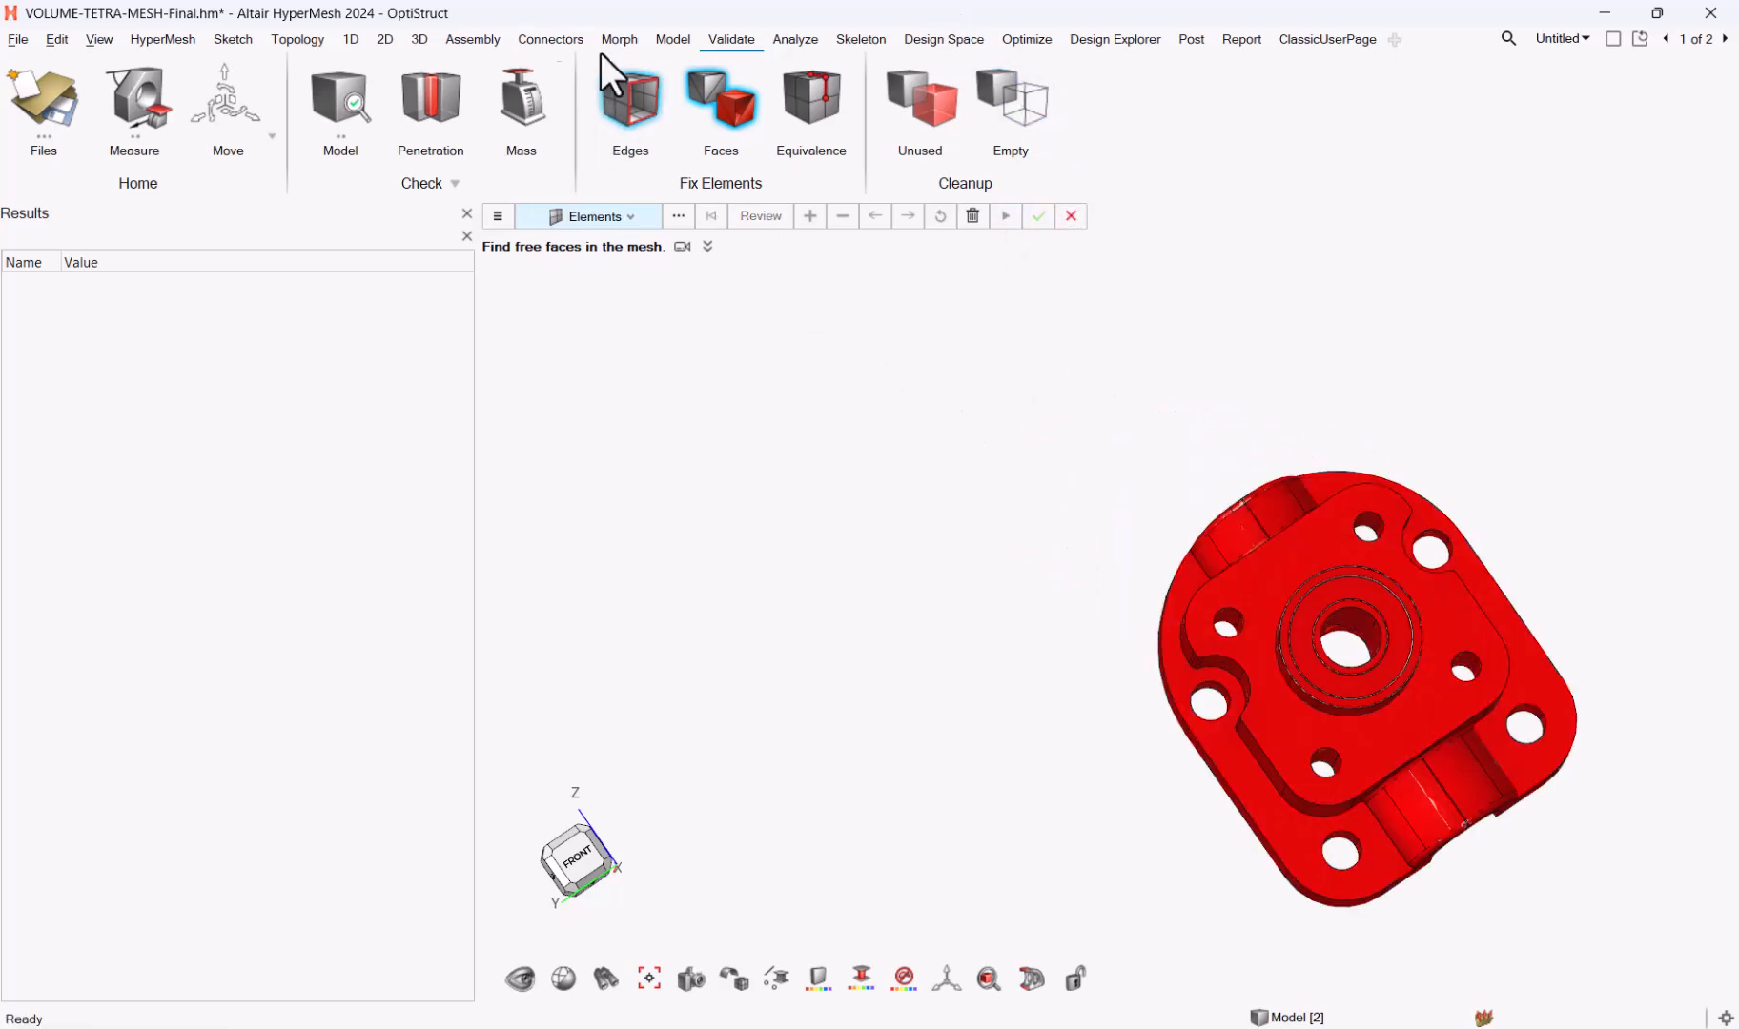
Step: Start a free morph and select wall faces of the small left and upper holes in the raised plate as entities to move
{"action": "left_click", "coordinate": [635, 42]}
{"action": "right_click_drag", "start_coordinate": [1234, 485], "coordinate": [931, 240], "text": "ctrl"}
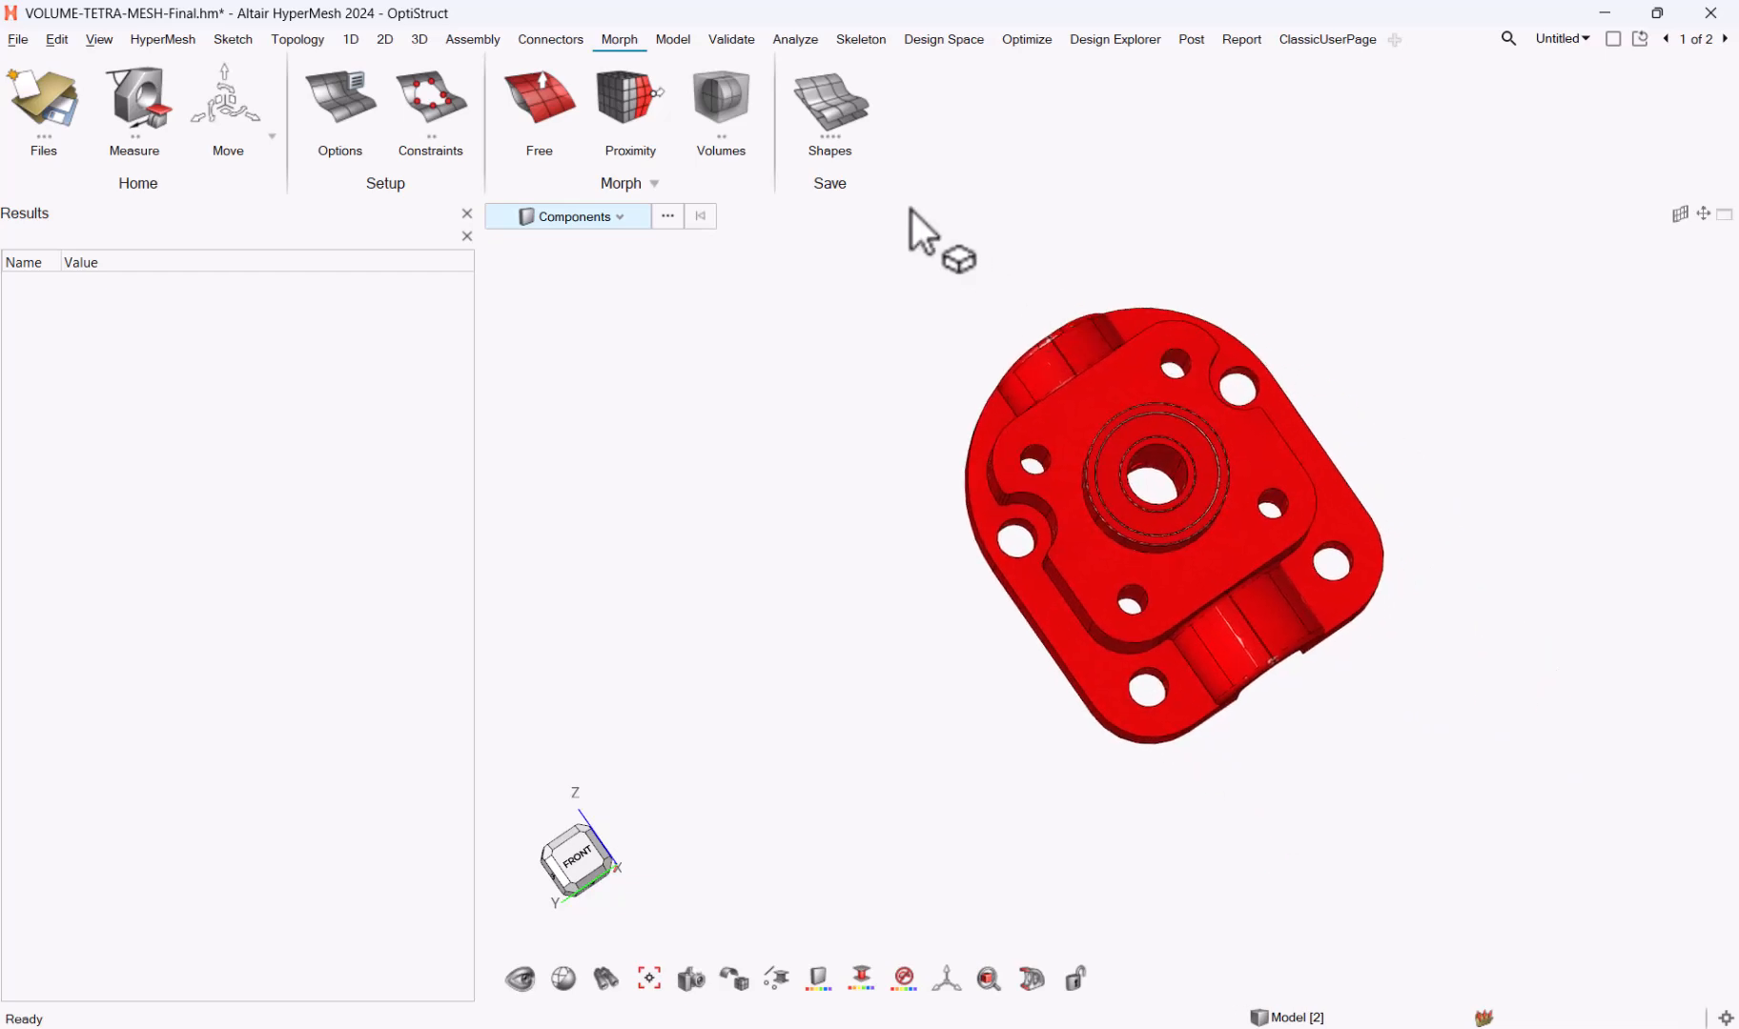
{"action": "left_click", "coordinate": [534, 98]}
{"action": "middle_click_drag", "start_coordinate": [1392, 386], "coordinate": [1320, 381]}
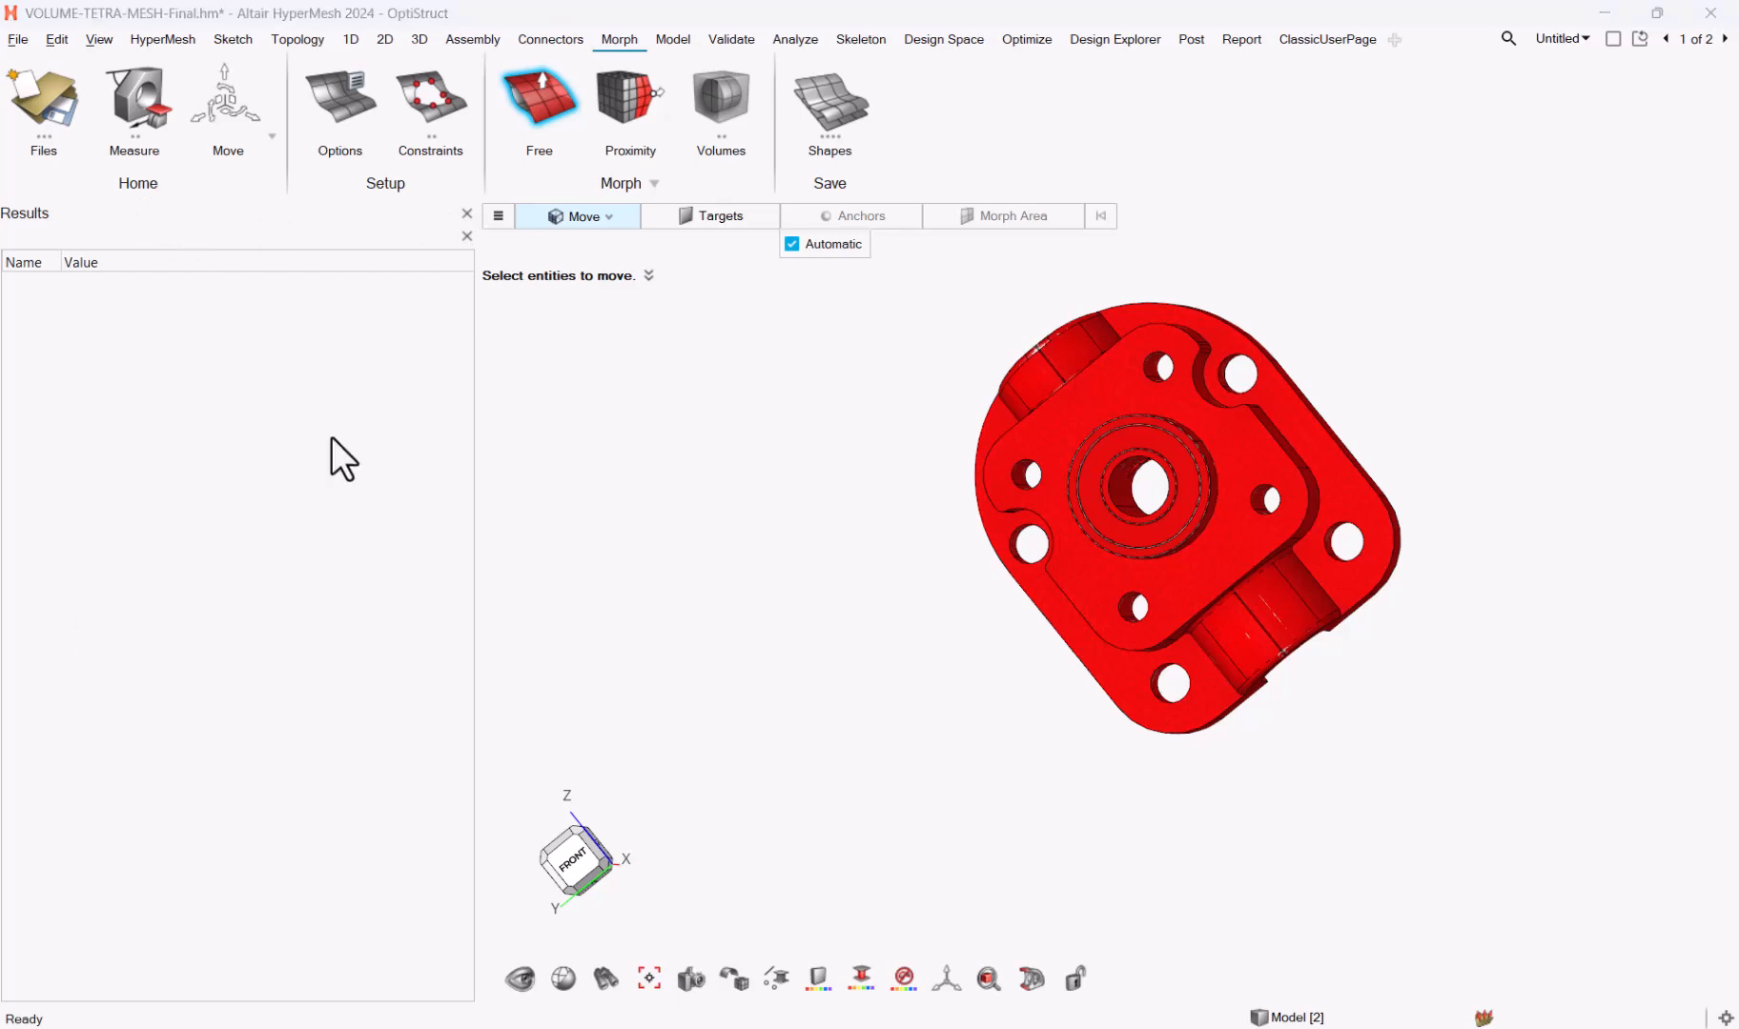
{"action": "left_click", "coordinate": [585, 221]}
{"action": "left_click", "coordinate": [562, 266]}
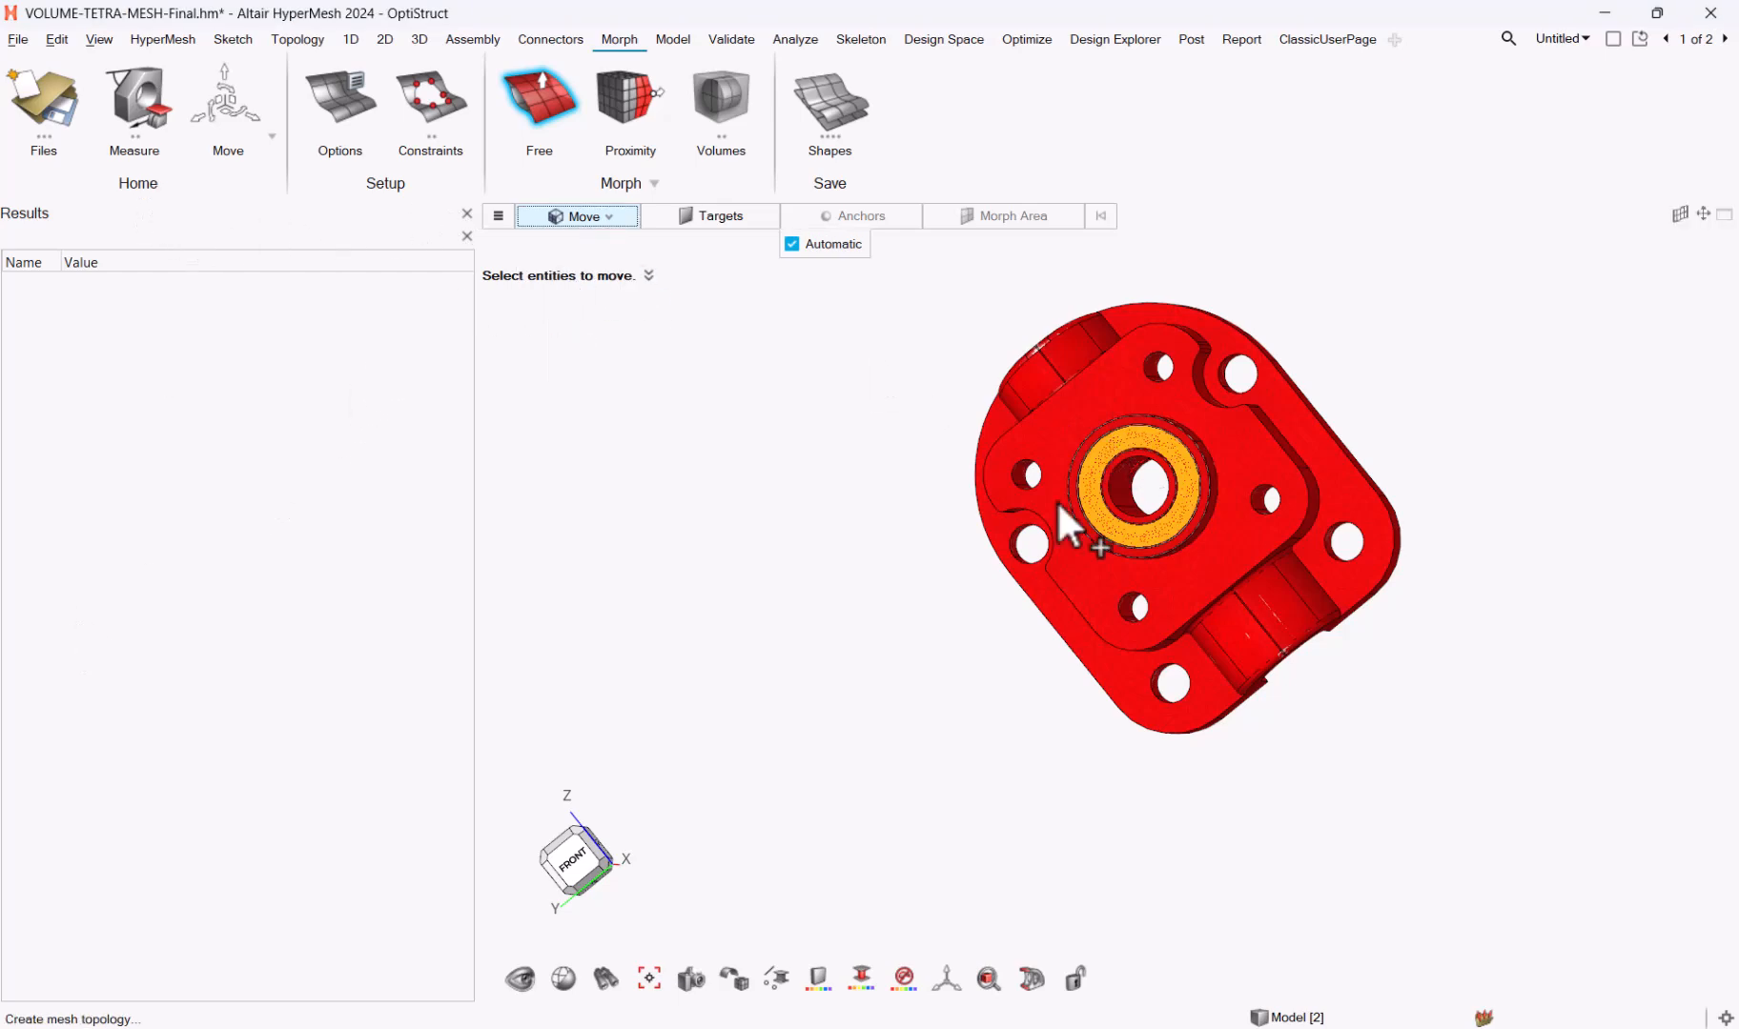
{"action": "scroll", "coordinate": [1102, 448], "scroll_direction": "up", "scroll_amount": 6}
{"action": "left_click", "coordinate": [946, 655]}
{"action": "scroll", "coordinate": [992, 760], "scroll_direction": "down", "scroll_amount": 5}
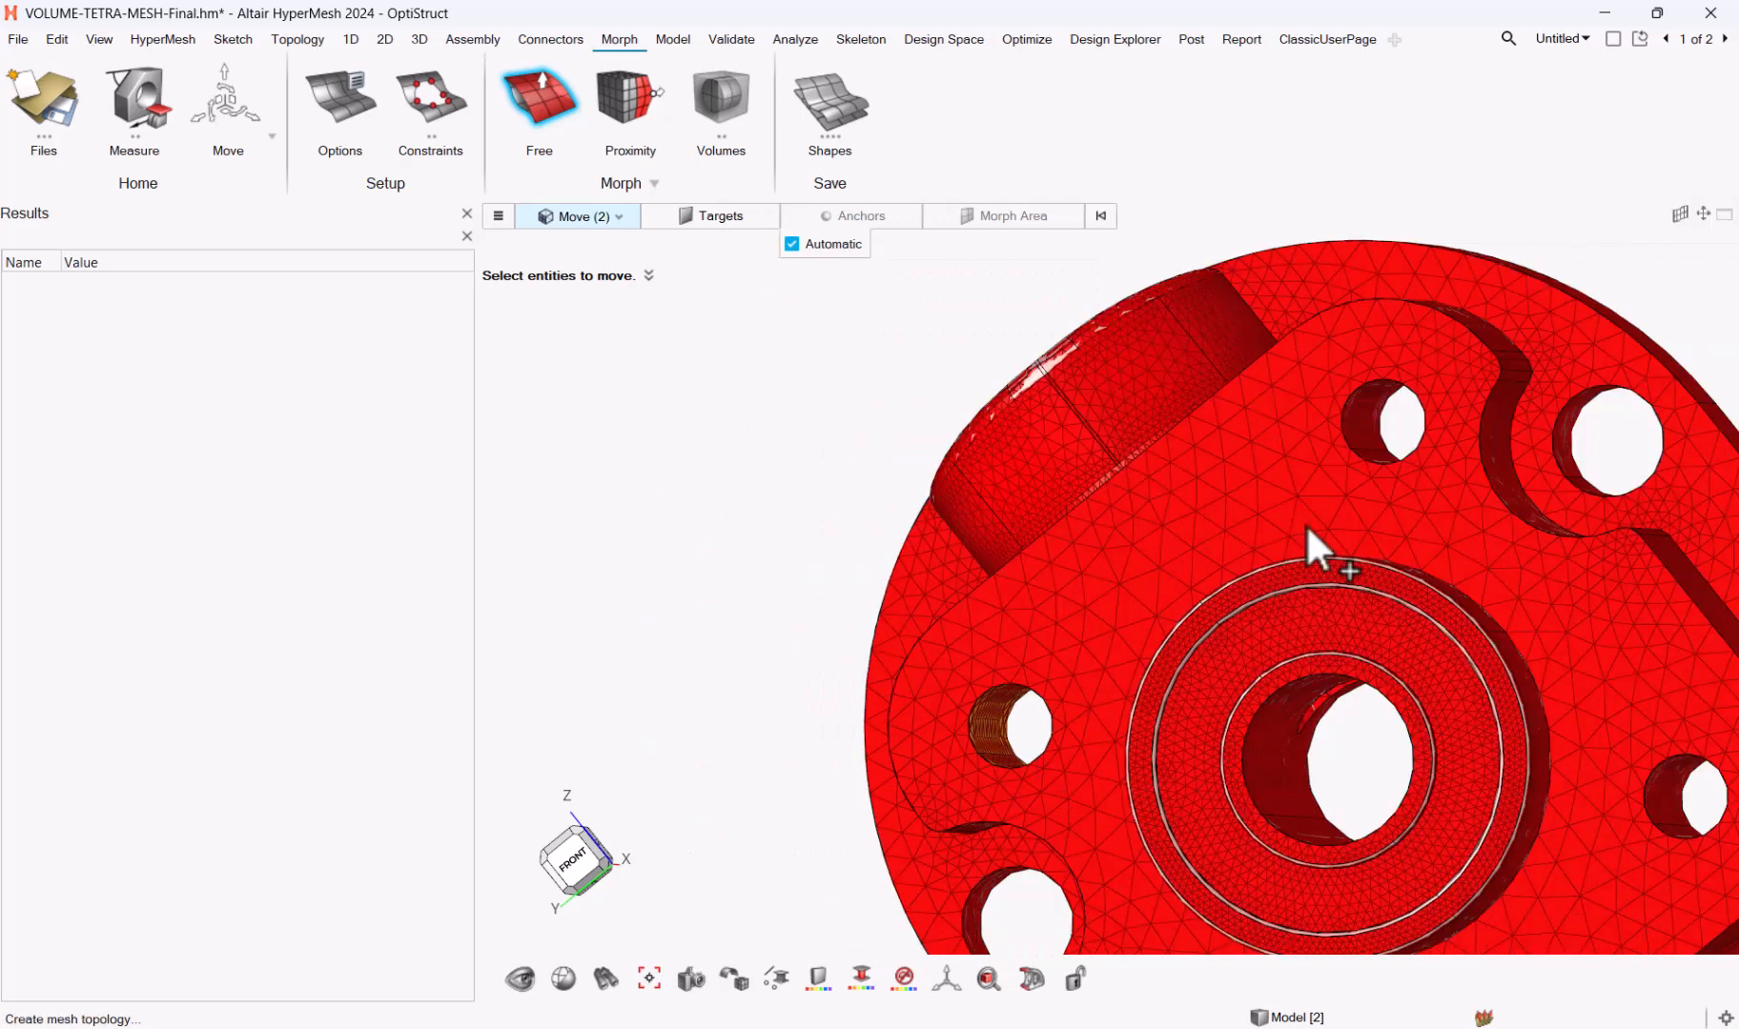
{"action": "left_click", "coordinate": [1186, 490]}
{"action": "left_click", "coordinate": [1185, 492]}
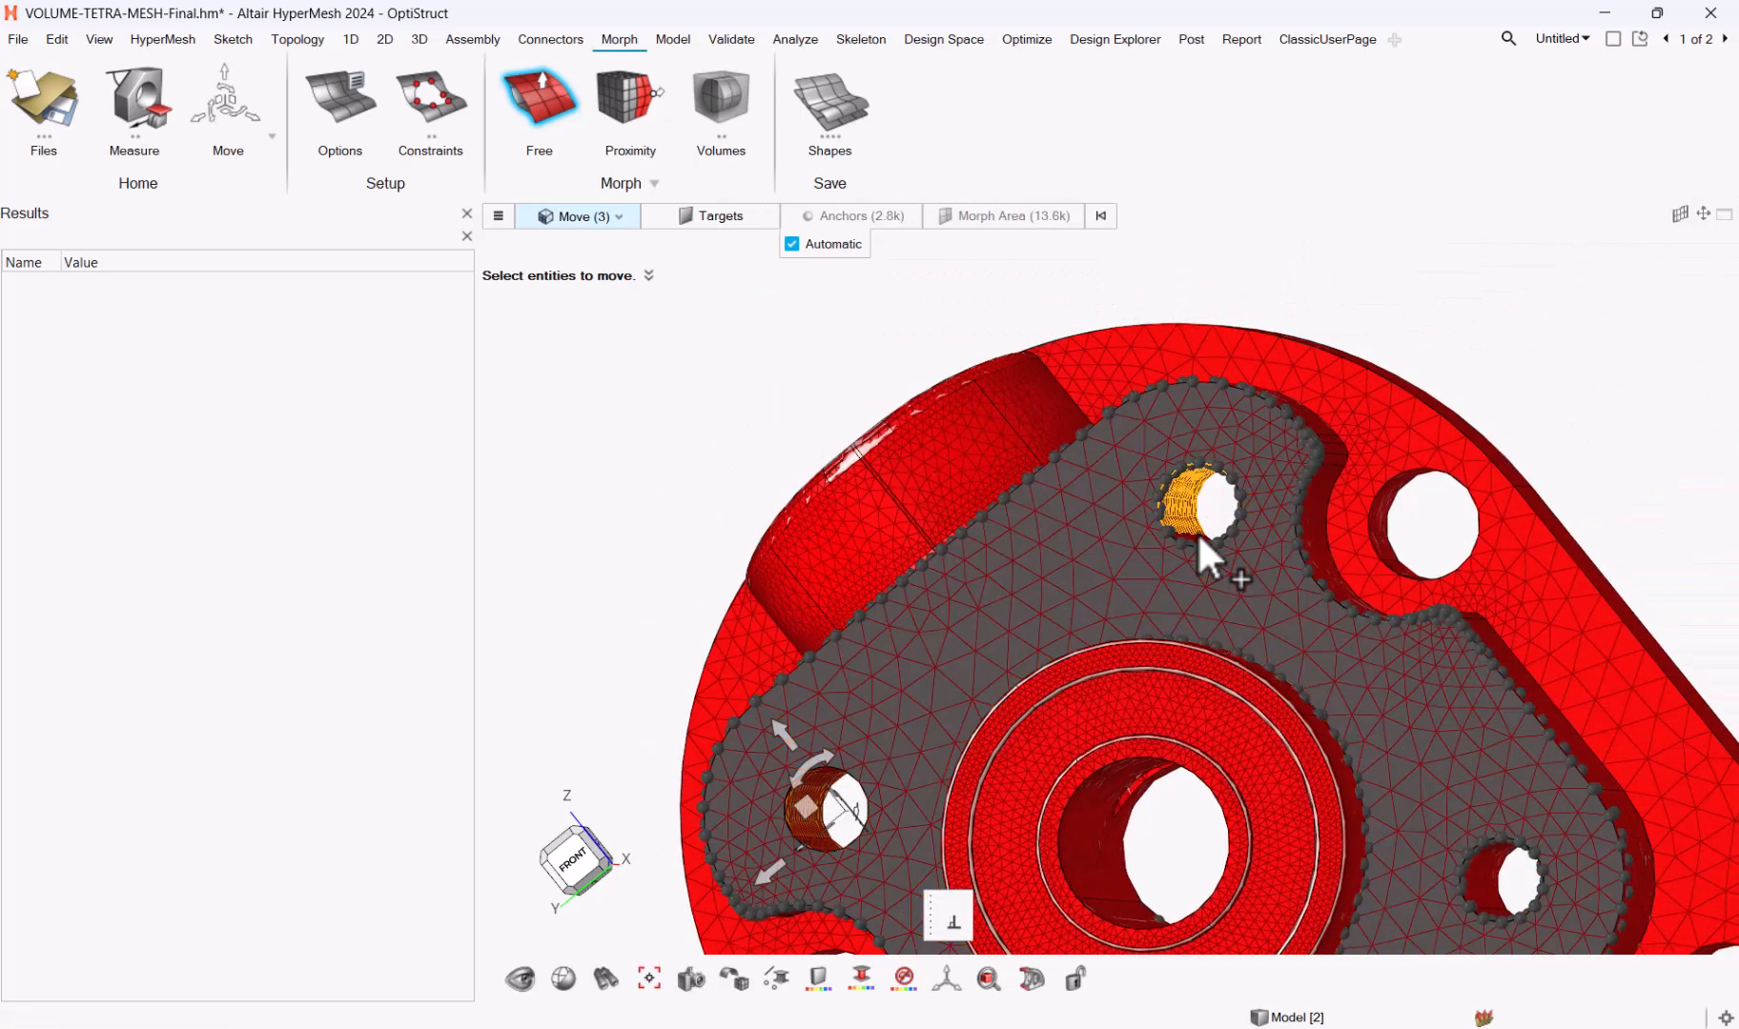
Step: Add the wall faces of the small hole below the central boss to the entities to move
{"action": "scroll", "coordinate": [1240, 557], "scroll_direction": "down", "scroll_amount": 3}
{"action": "right_click_drag", "start_coordinate": [1148, 822], "coordinate": [1170, 597]}
{"action": "scroll", "coordinate": [1178, 636], "scroll_direction": "up", "scroll_amount": 5}
{"action": "left_click", "coordinate": [1203, 815]}
{"action": "left_click_drag", "start_coordinate": [1199, 801], "coordinate": [1322, 878], "text": "ctrl"}
{"action": "scroll", "coordinate": [1354, 891], "scroll_direction": "down", "scroll_amount": 5}
{"action": "scroll", "coordinate": [1320, 872], "scroll_direction": "up", "scroll_amount": 2}
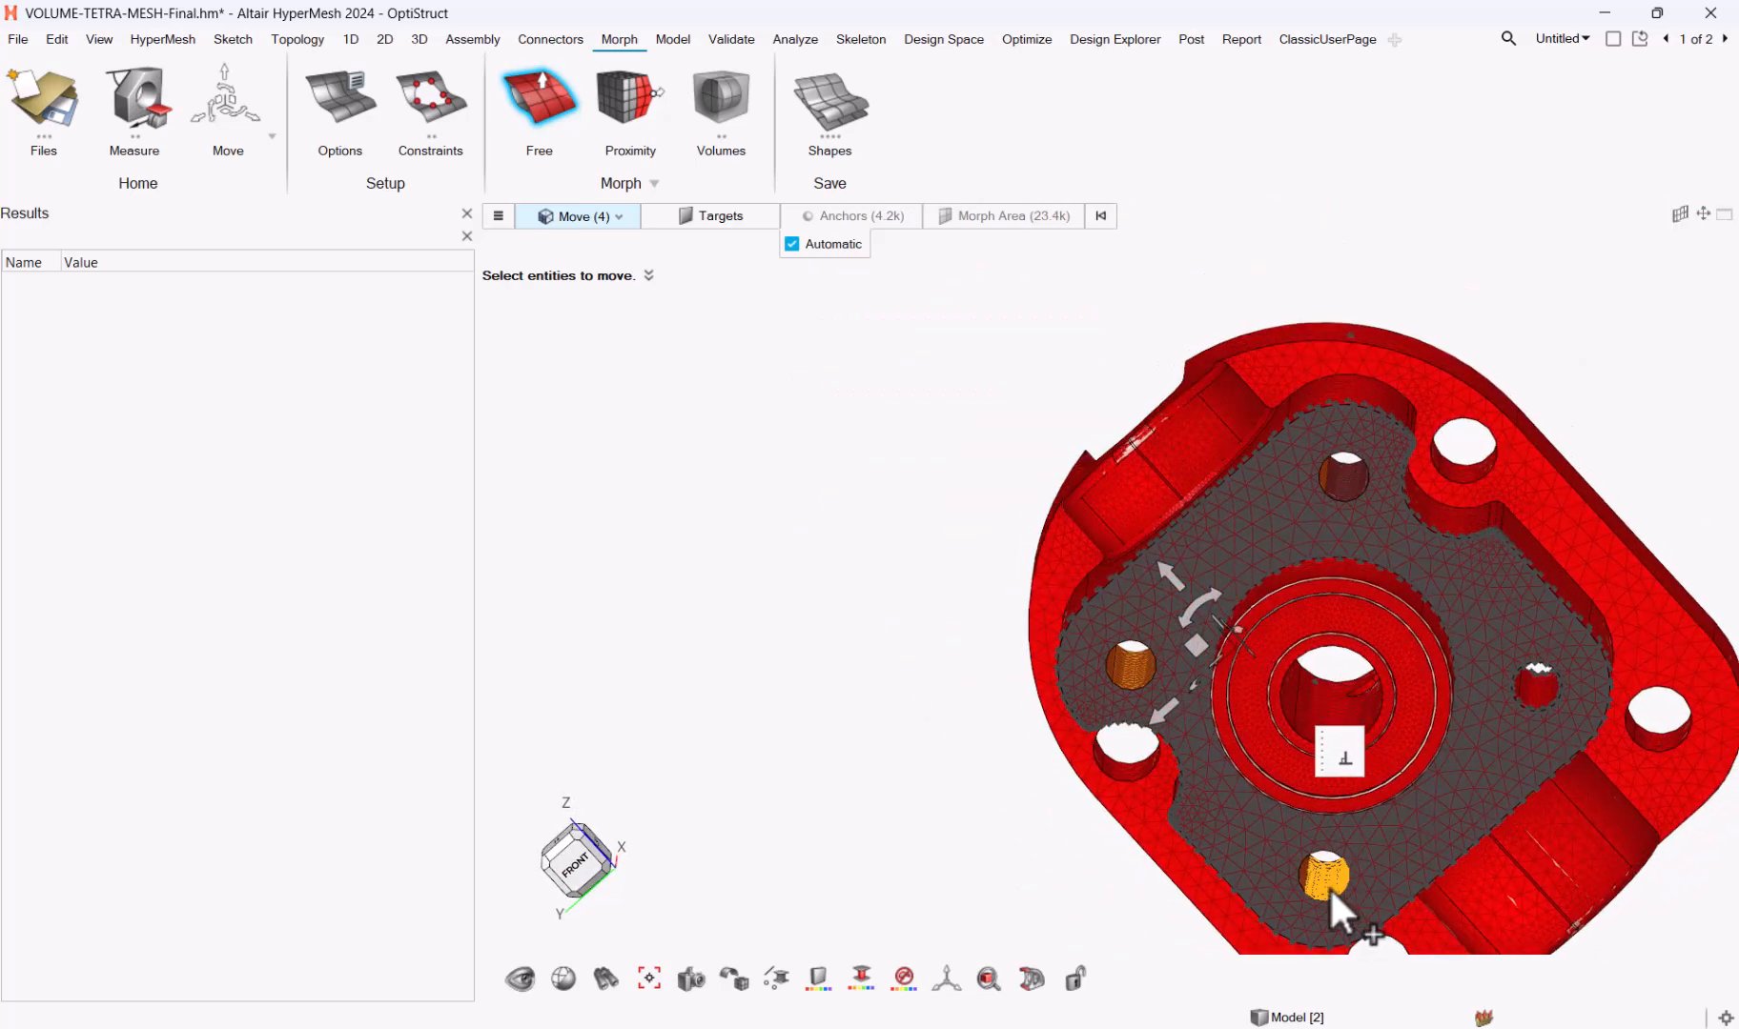
Step: Add the remaining wall faces of the small upper hole and small right hole to the entities to move
{"action": "left_click", "coordinate": [1529, 684]}
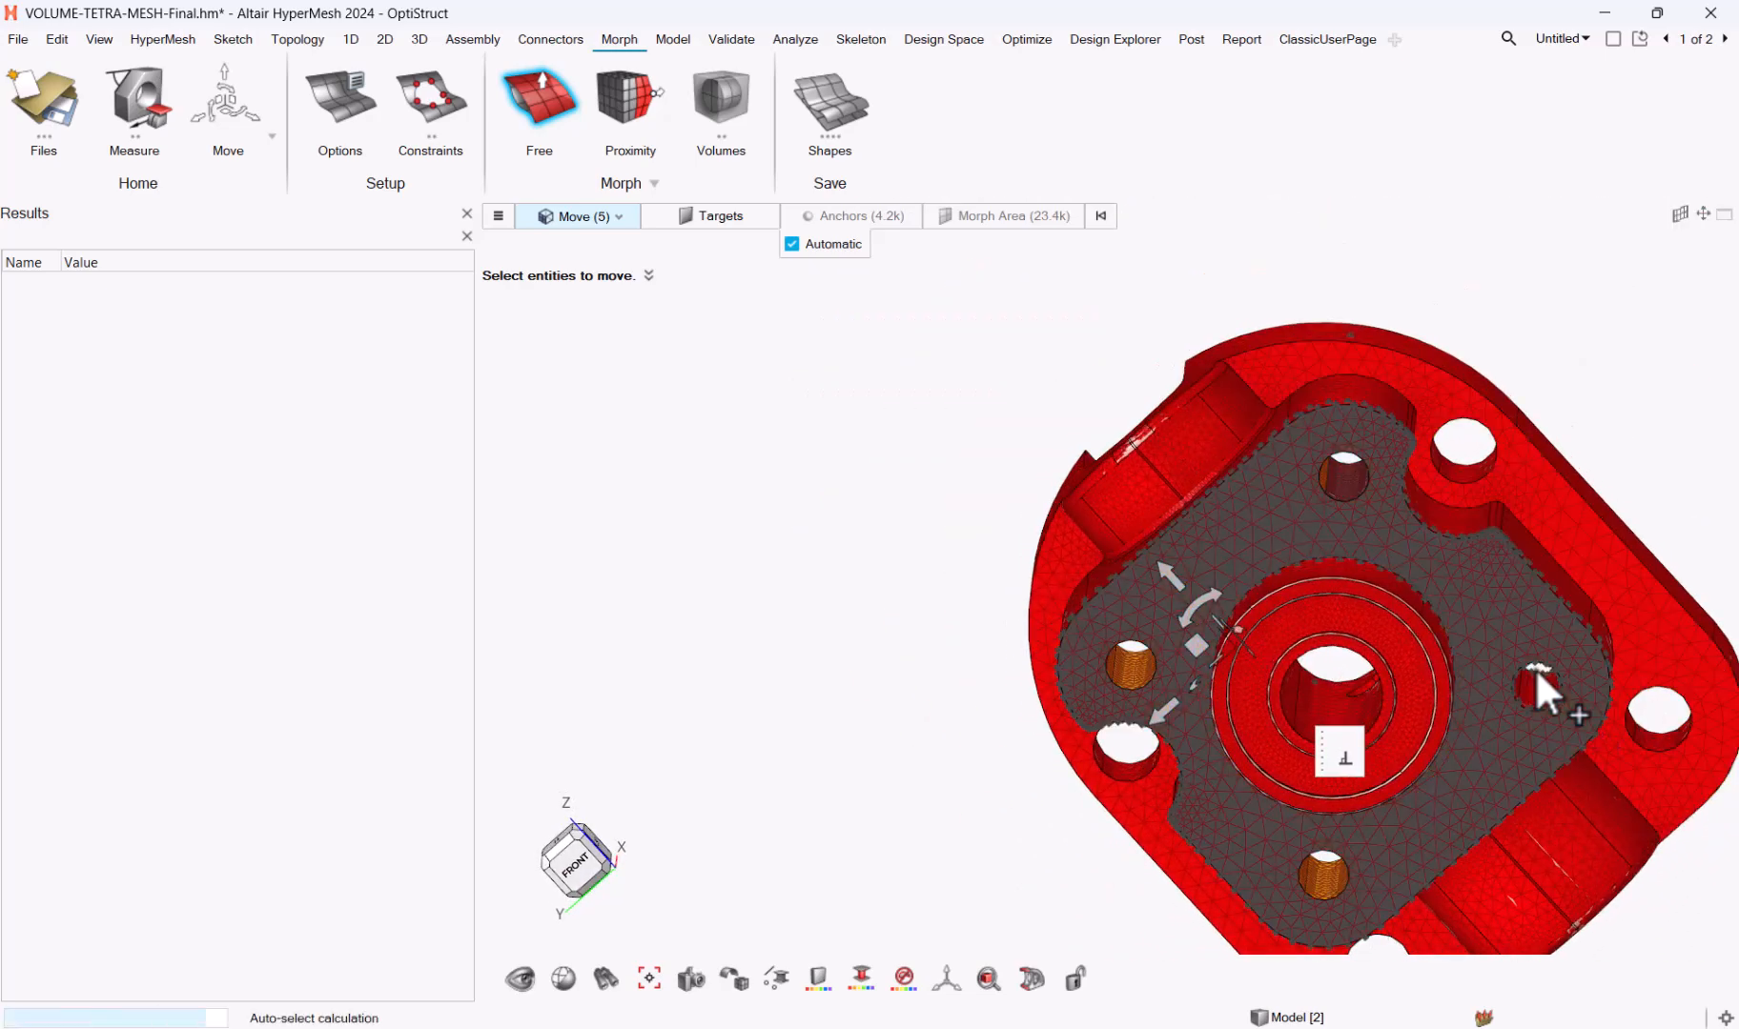
{"action": "scroll", "coordinate": [1364, 463], "scroll_direction": "up", "scroll_amount": 1}
{"action": "scroll", "coordinate": [1364, 463], "scroll_direction": "up", "scroll_amount": 3}
{"action": "left_click", "coordinate": [1347, 509]}
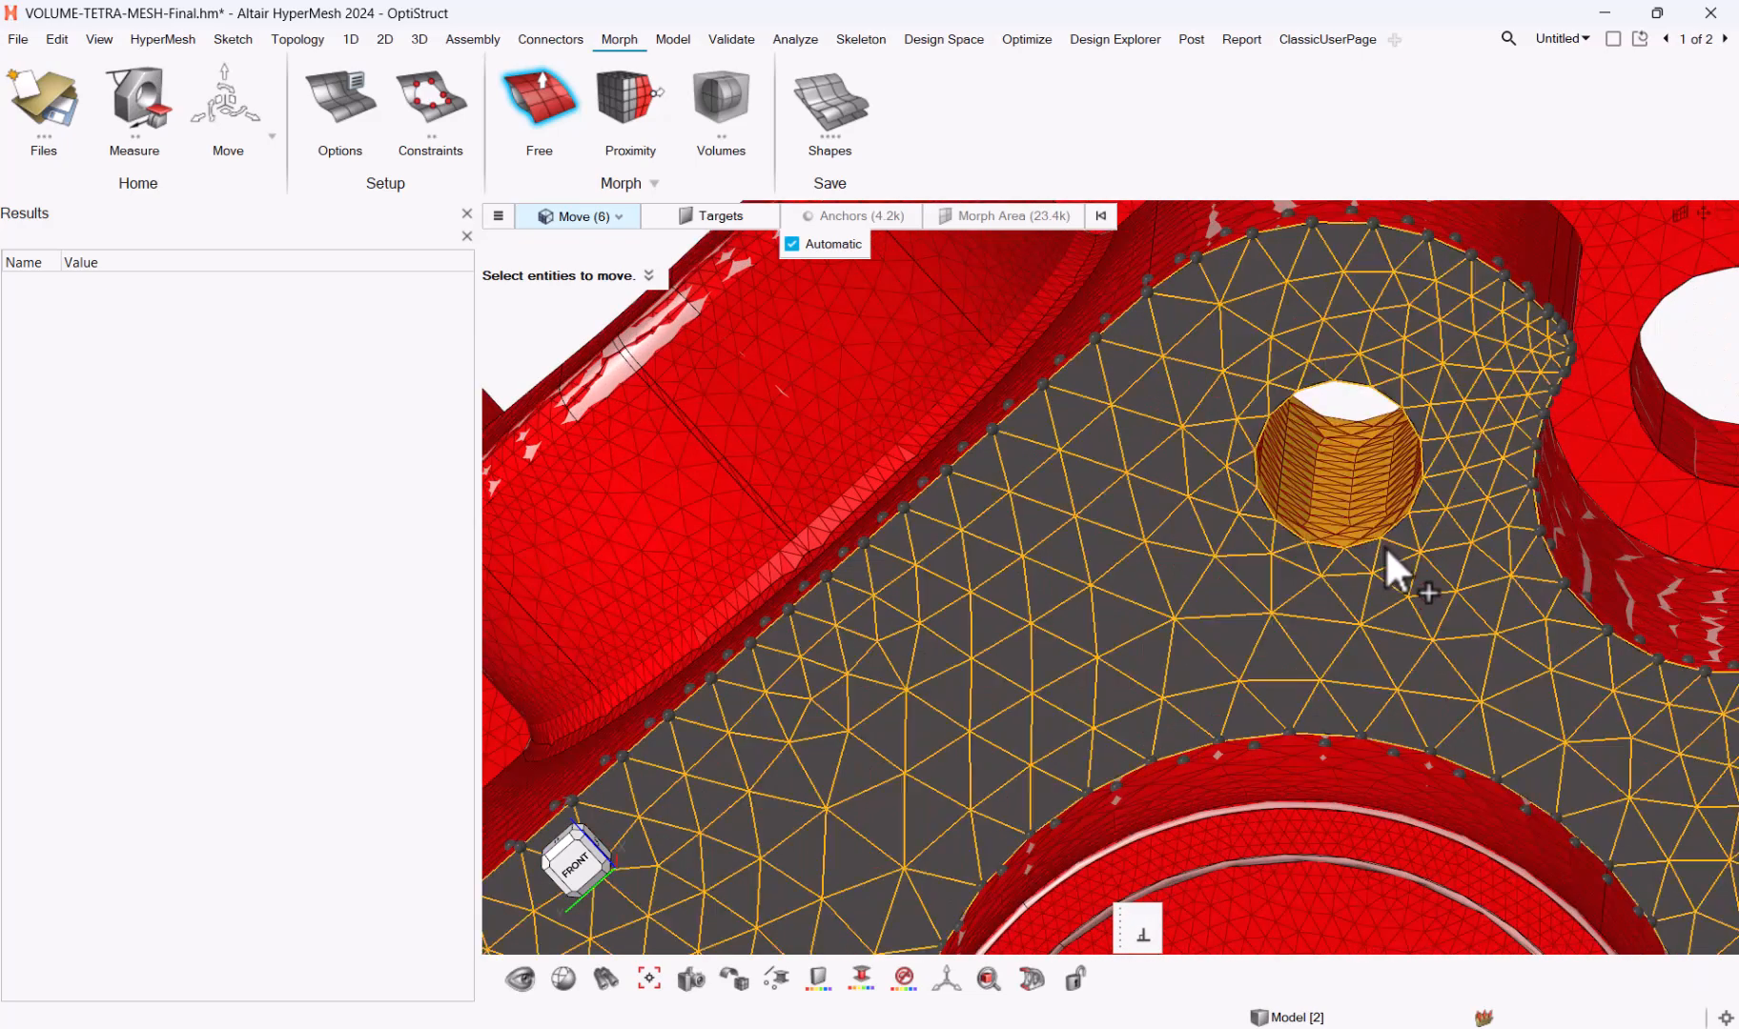
{"action": "scroll", "coordinate": [1339, 557], "scroll_direction": "down", "scroll_amount": 4}
{"action": "right_click_drag", "start_coordinate": [1594, 786], "coordinate": [1541, 702]}
{"action": "middle_click_drag", "start_coordinate": [1541, 703], "coordinate": [1463, 597]}
{"action": "left_click", "coordinate": [1444, 580]}
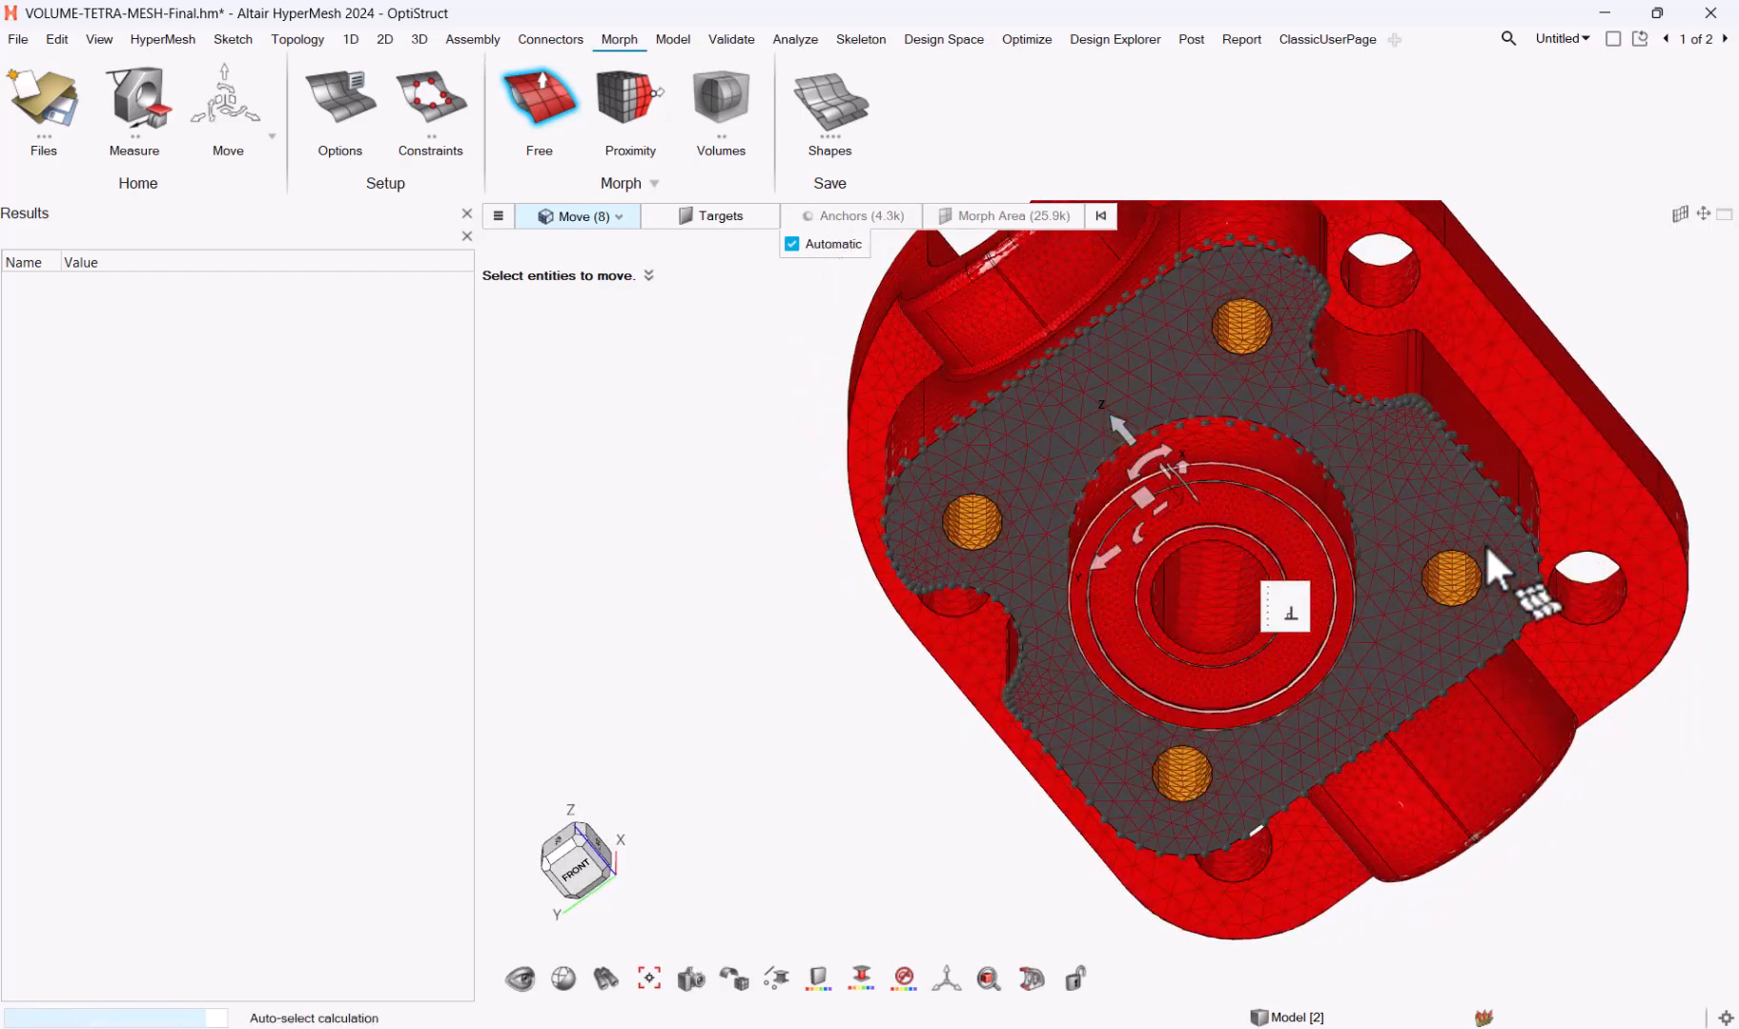
Step: Add both wall faces of the large hole beside the notch on the base plate's left side to the entities to move
{"action": "scroll", "coordinate": [1087, 688], "scroll_direction": "down", "scroll_amount": 3}
{"action": "middle_click_drag", "start_coordinate": [1050, 628], "coordinate": [1164, 586]}
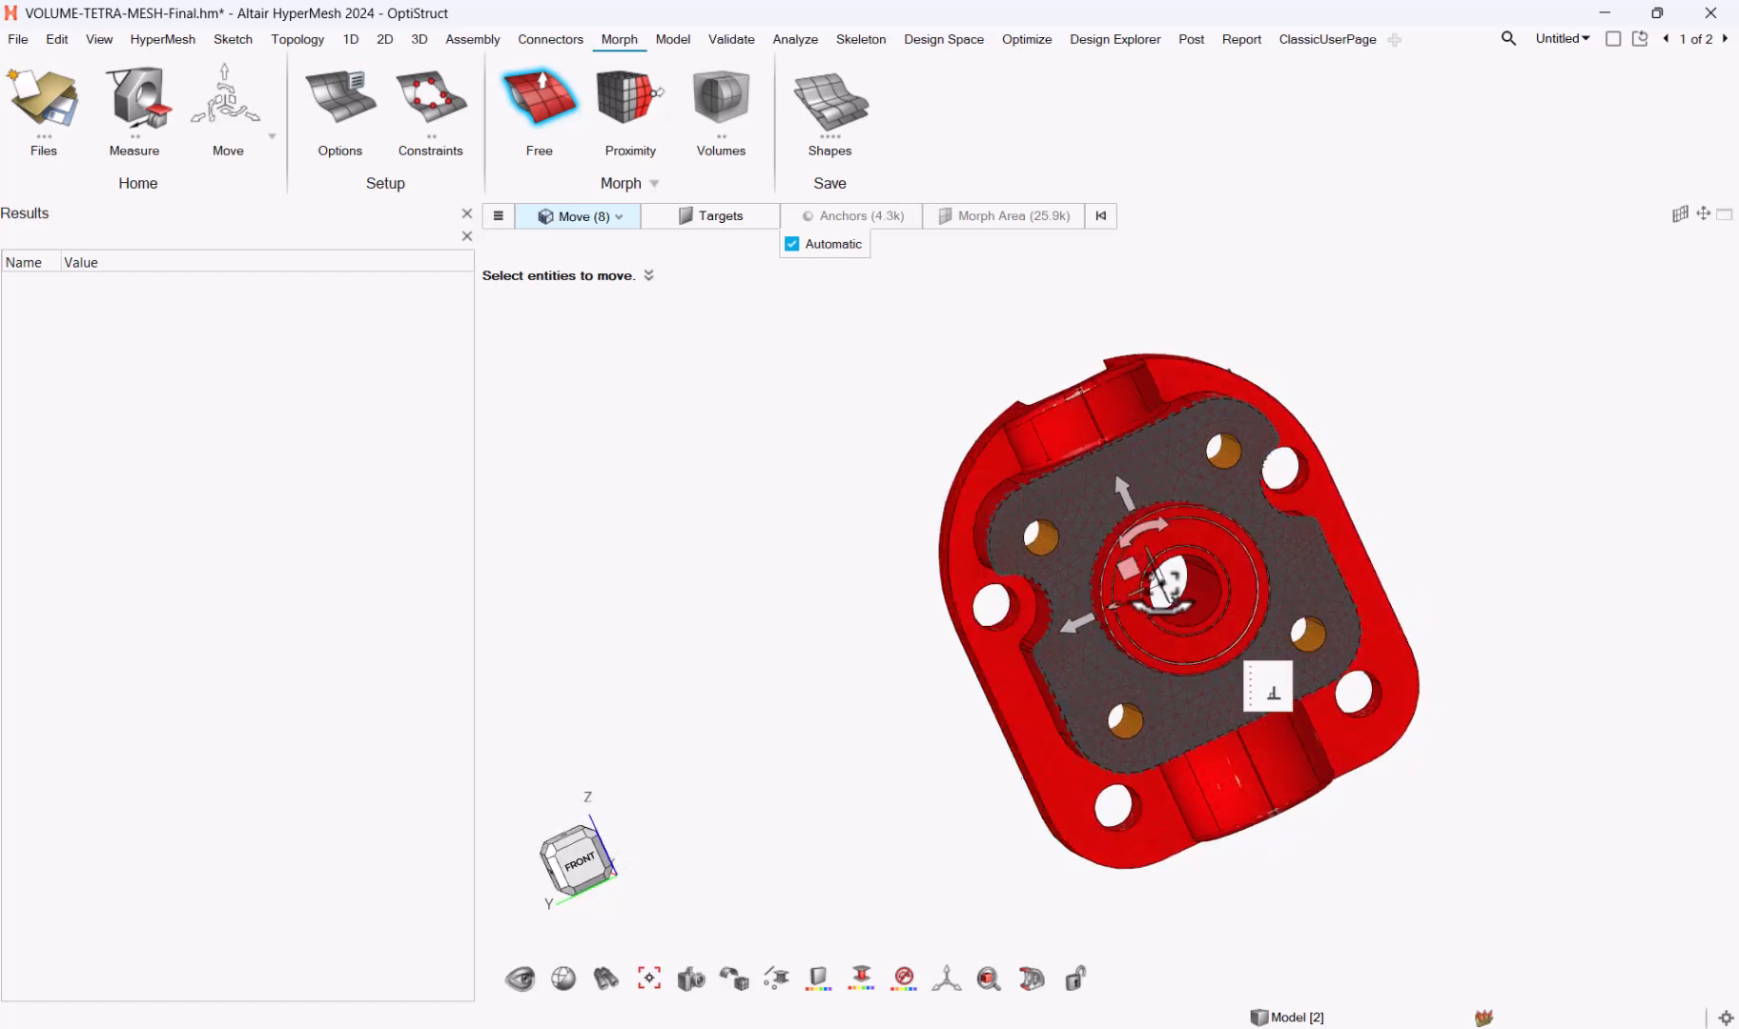
{"action": "scroll", "coordinate": [951, 598], "scroll_direction": "up", "scroll_amount": 4}
{"action": "scroll", "coordinate": [1056, 604], "scroll_direction": "up", "scroll_amount": 2}
{"action": "left_click", "coordinate": [1067, 631]}
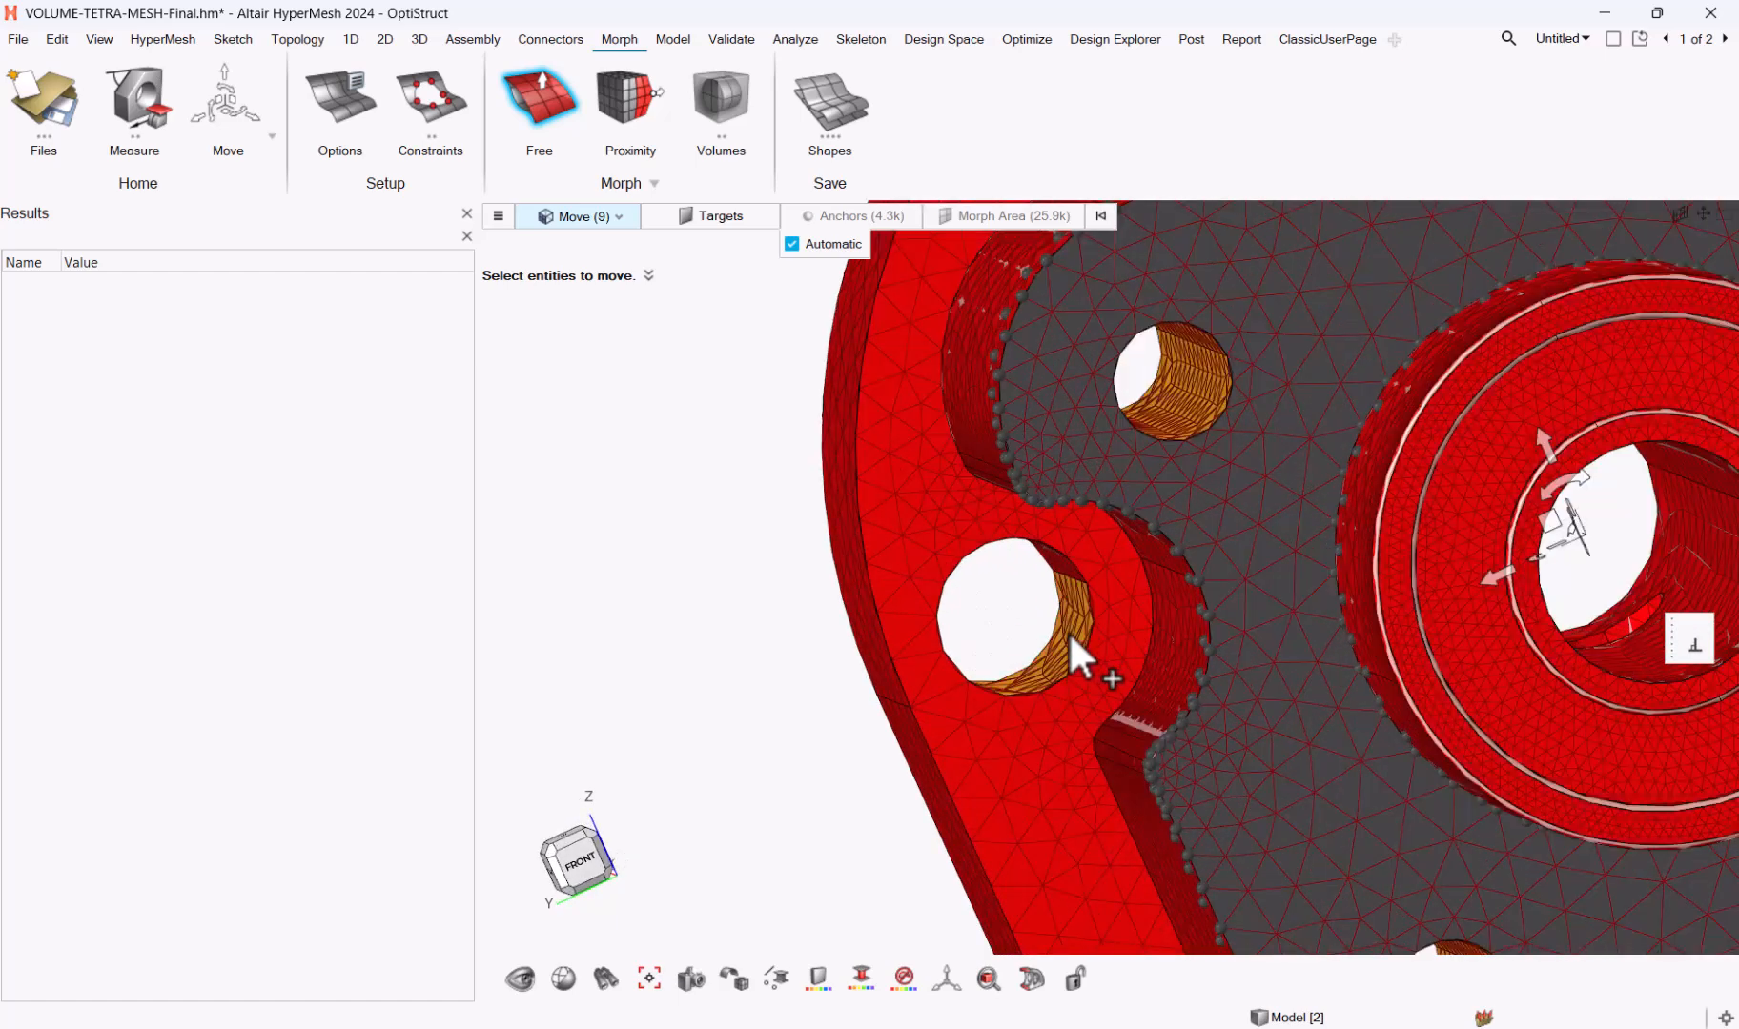
{"action": "scroll", "coordinate": [1050, 602], "scroll_direction": "down", "scroll_amount": 1}
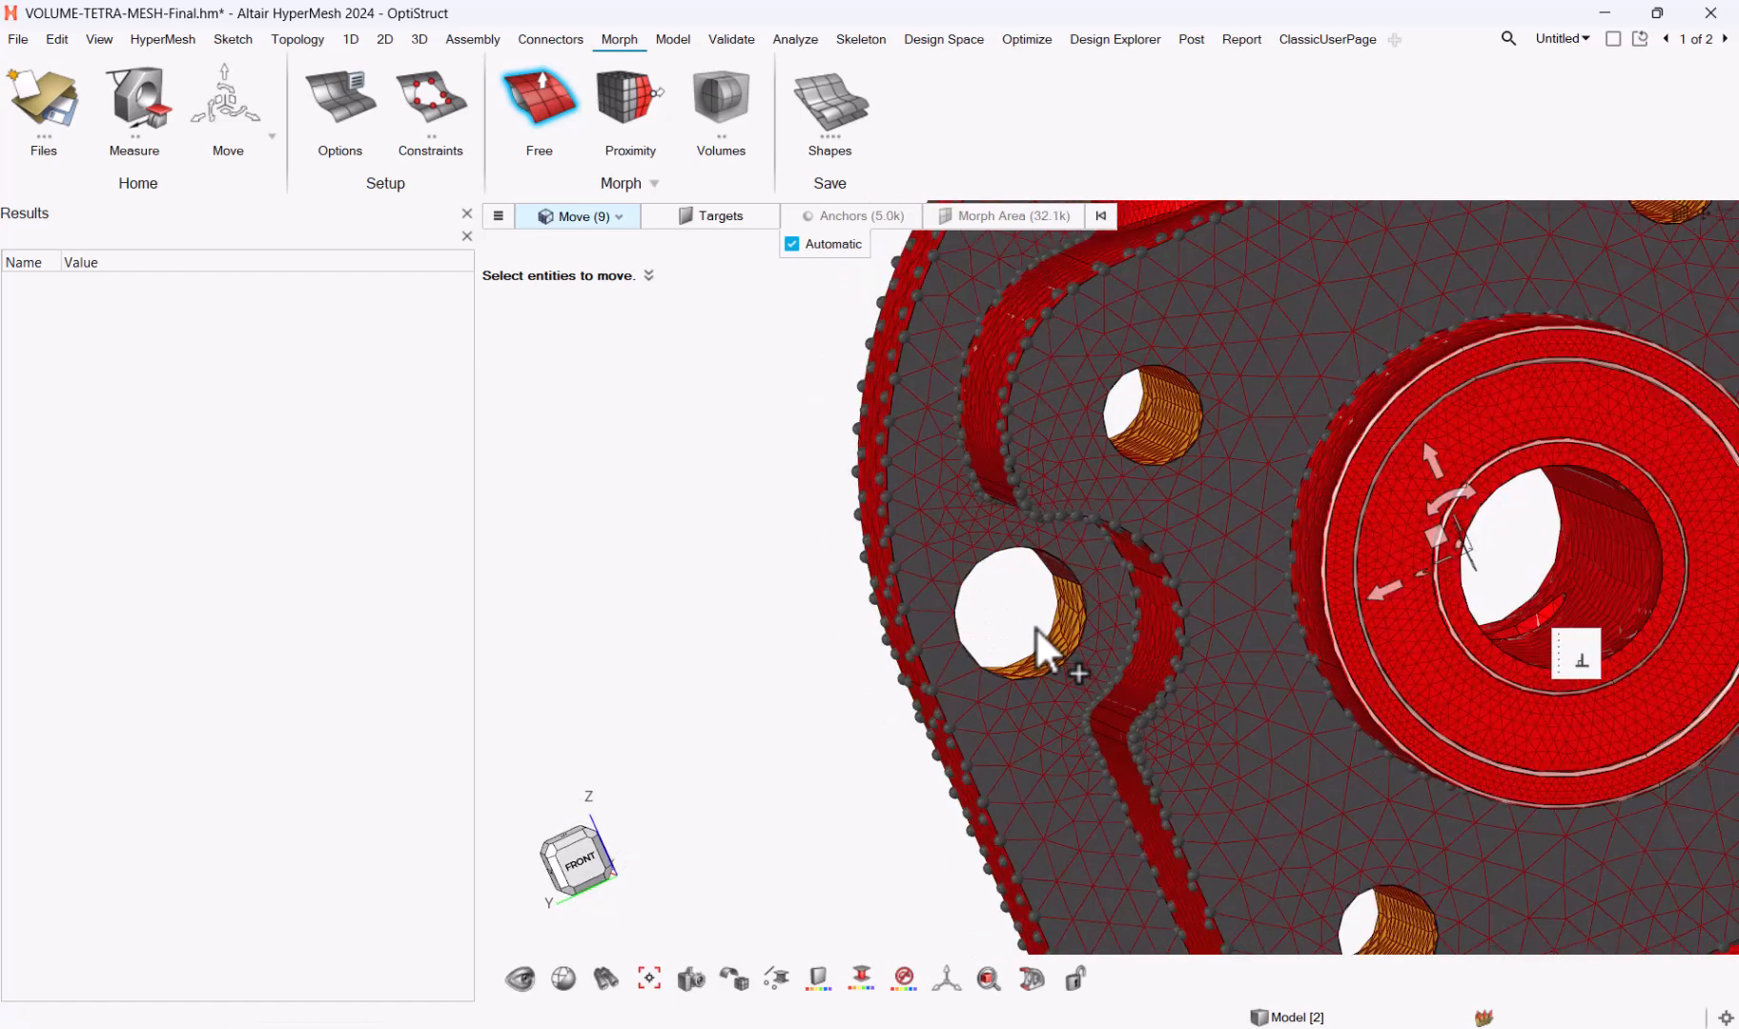
{"action": "left_click", "coordinate": [1065, 591]}
Step: Add both wall faces of the large hole at the base plate's lower-left corner to the entities to move
{"action": "scroll", "coordinate": [1064, 596], "scroll_direction": "down", "scroll_amount": 3}
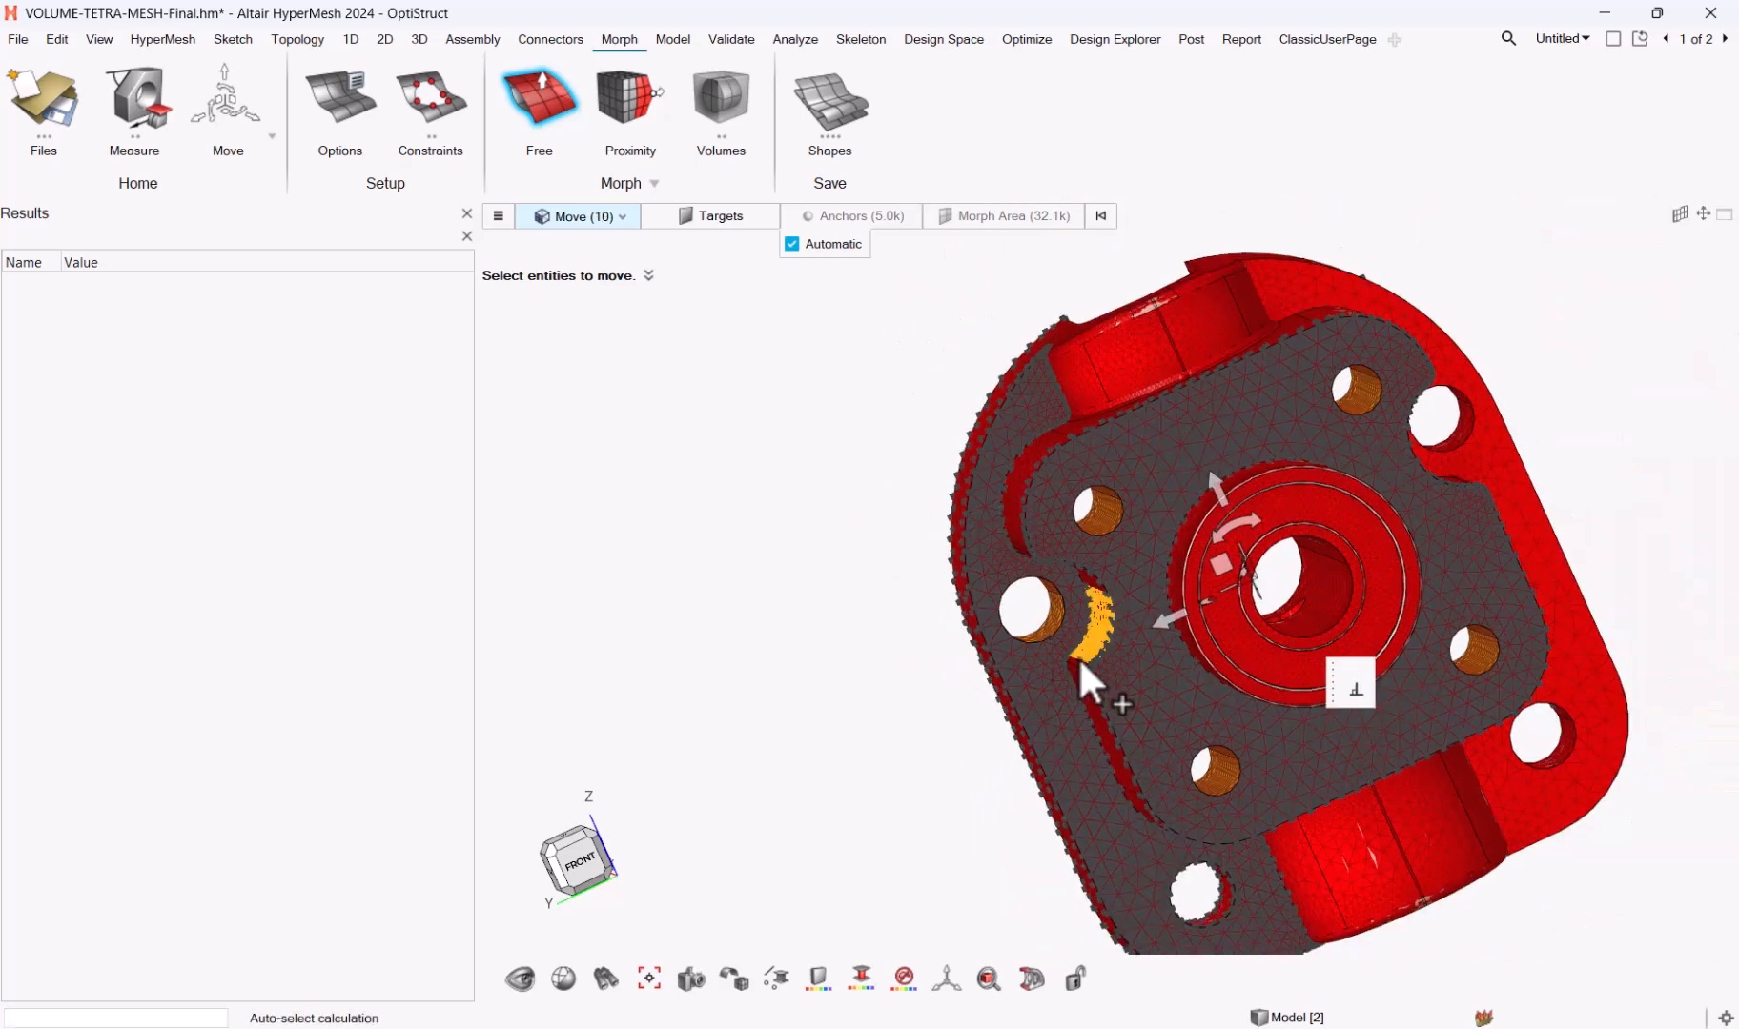
{"action": "right_click_drag", "start_coordinate": [1078, 901], "coordinate": [1063, 647]}
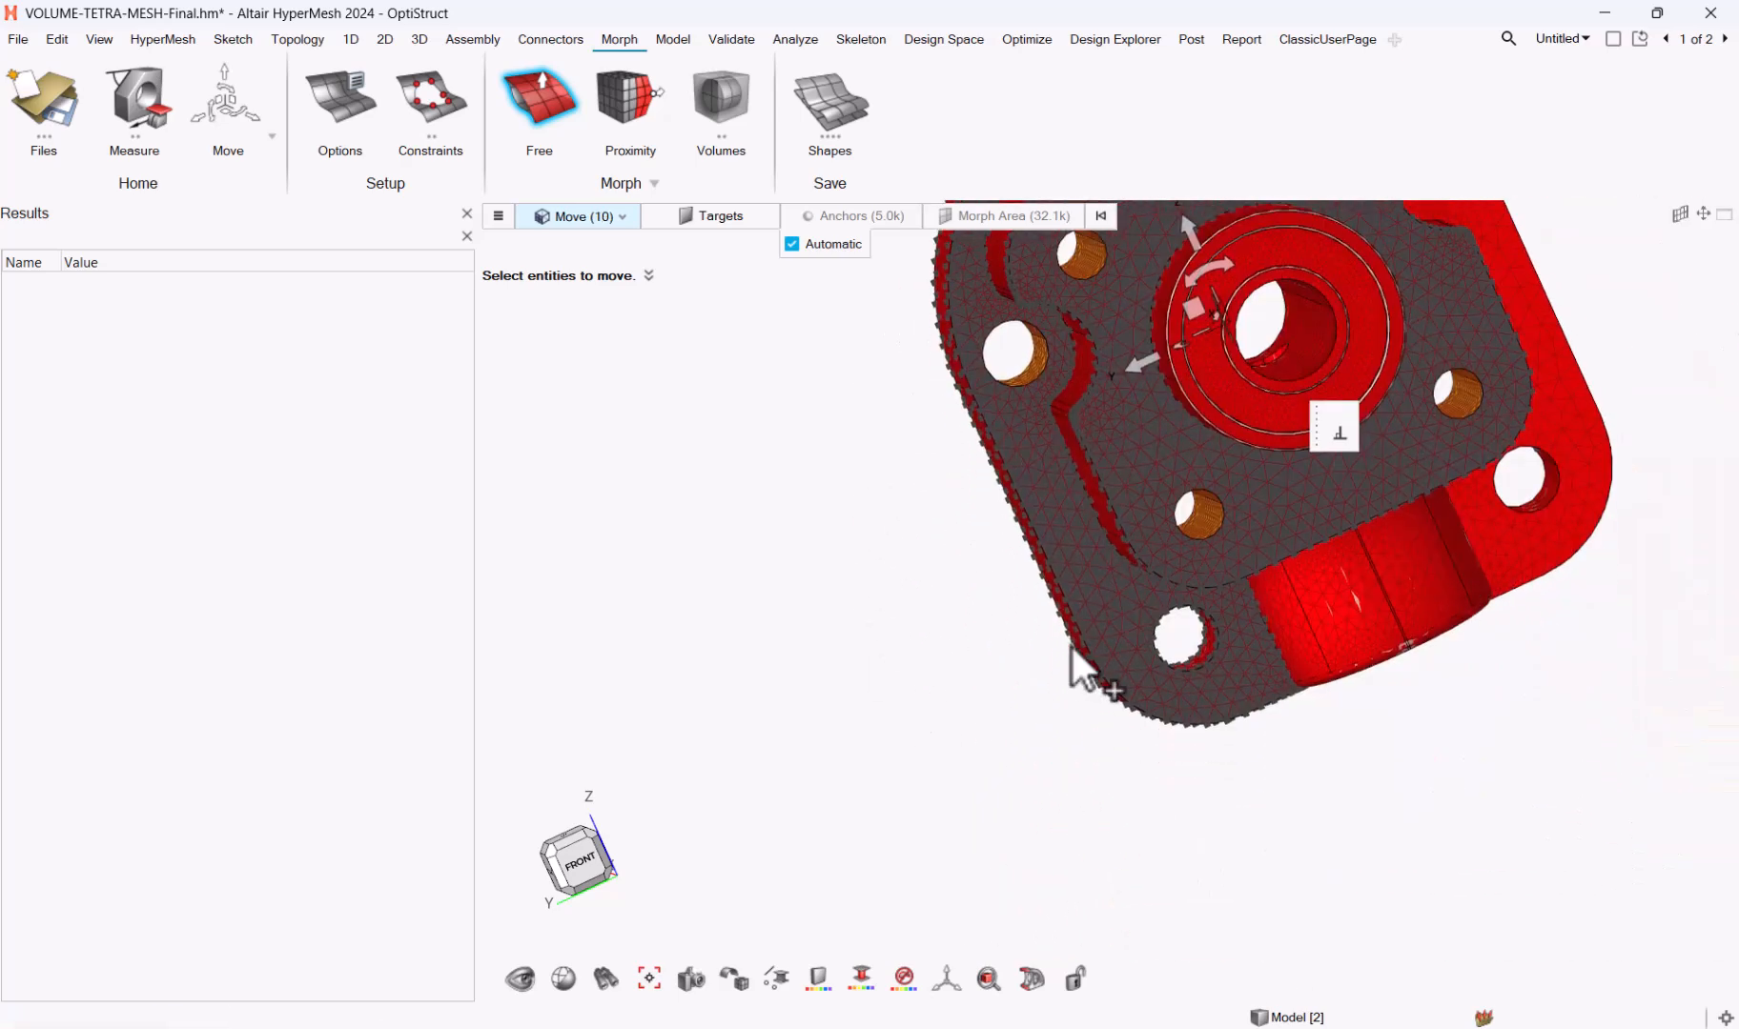
{"action": "middle_click_drag", "start_coordinate": [1068, 644], "coordinate": [1013, 646]}
{"action": "scroll", "coordinate": [1104, 600], "scroll_direction": "up", "scroll_amount": 3}
{"action": "left_click", "coordinate": [1107, 616]}
{"action": "middle_click_drag", "start_coordinate": [1106, 616], "coordinate": [1122, 651]}
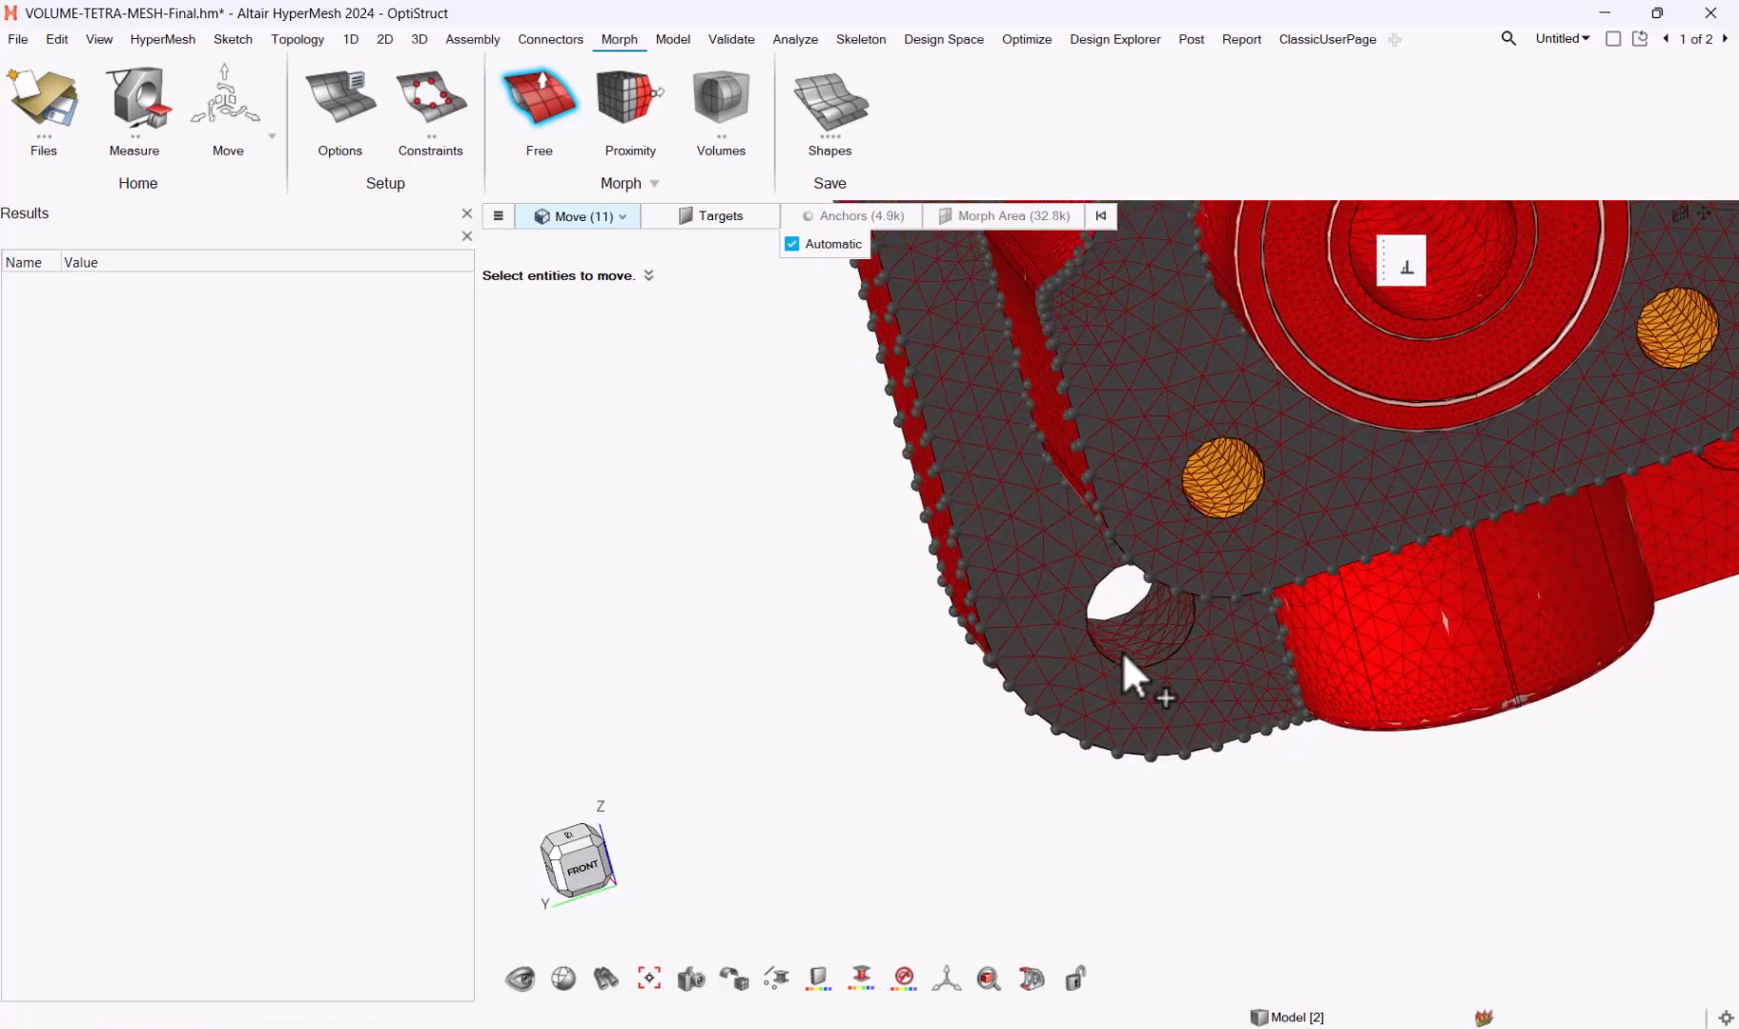
{"action": "left_click", "coordinate": [1135, 643]}
Step: Add both wall faces of the large hole at the base plate's lower-right corner to the entities to move
{"action": "scroll", "coordinate": [1158, 698], "scroll_direction": "down", "scroll_amount": 3}
{"action": "middle_click_drag", "start_coordinate": [1330, 703], "coordinate": [1603, 634]}
{"action": "scroll", "coordinate": [1497, 544], "scroll_direction": "up", "scroll_amount": 5}
{"action": "left_click", "coordinate": [1462, 536]}
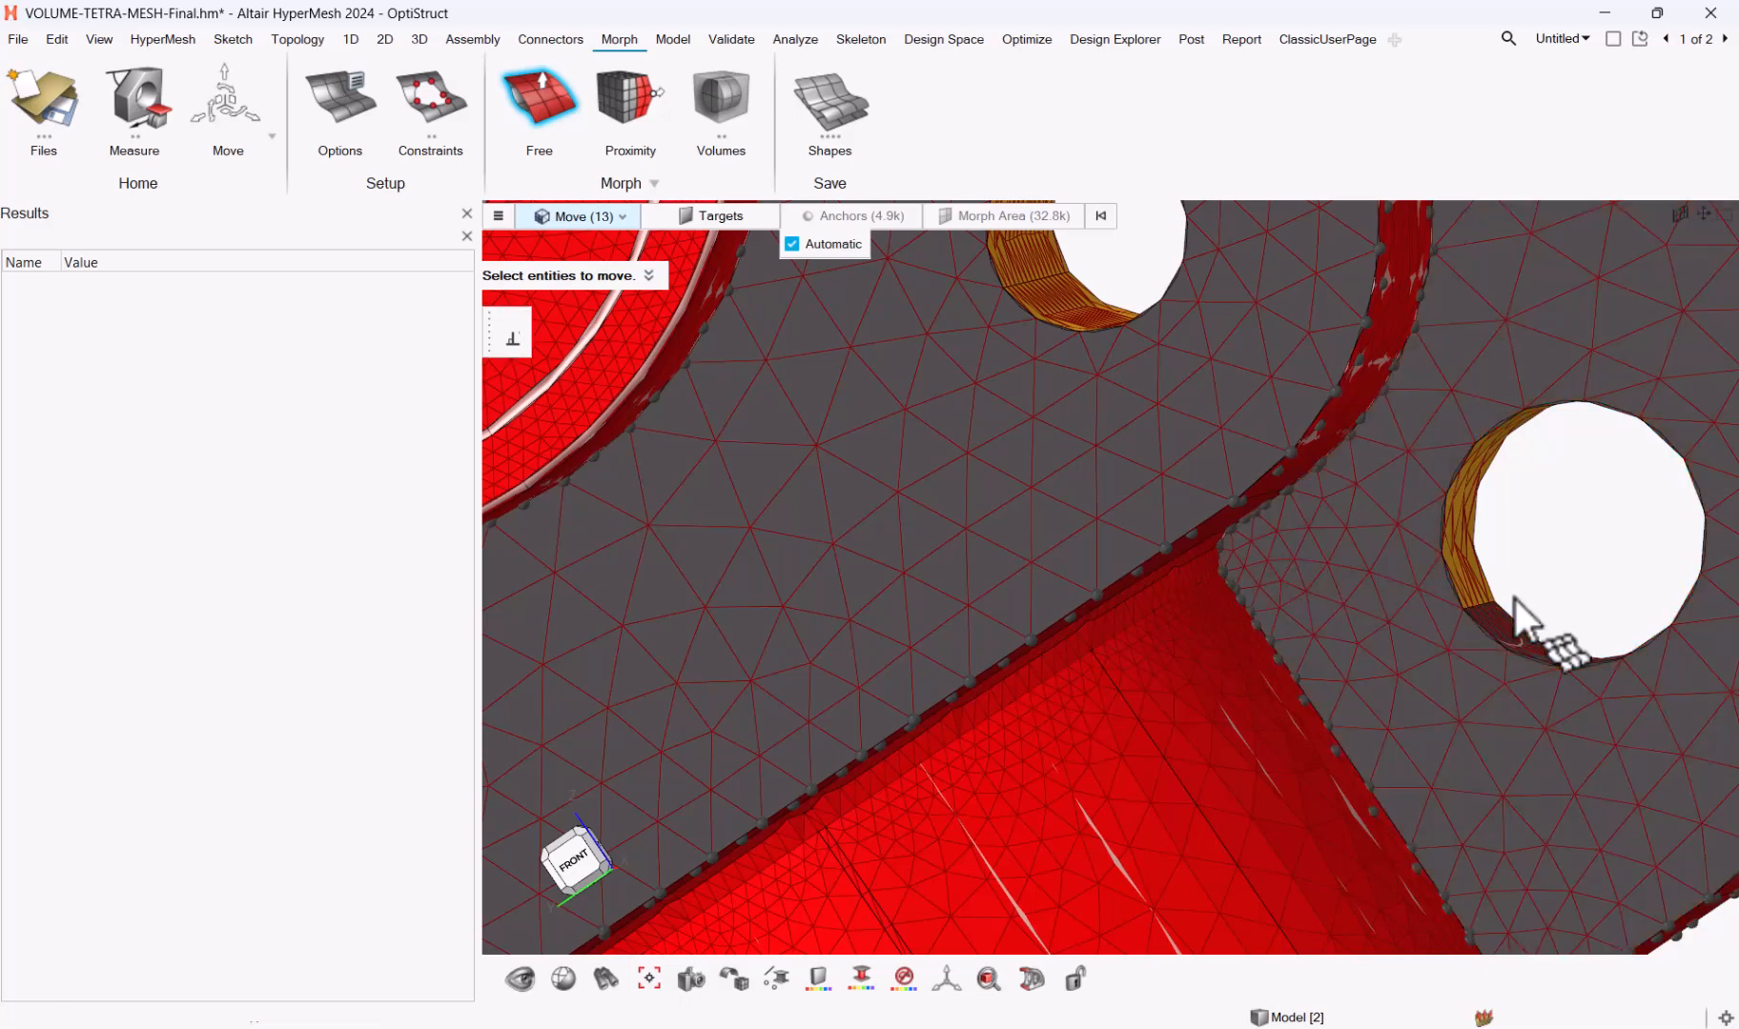
{"action": "left_click", "coordinate": [1513, 627]}
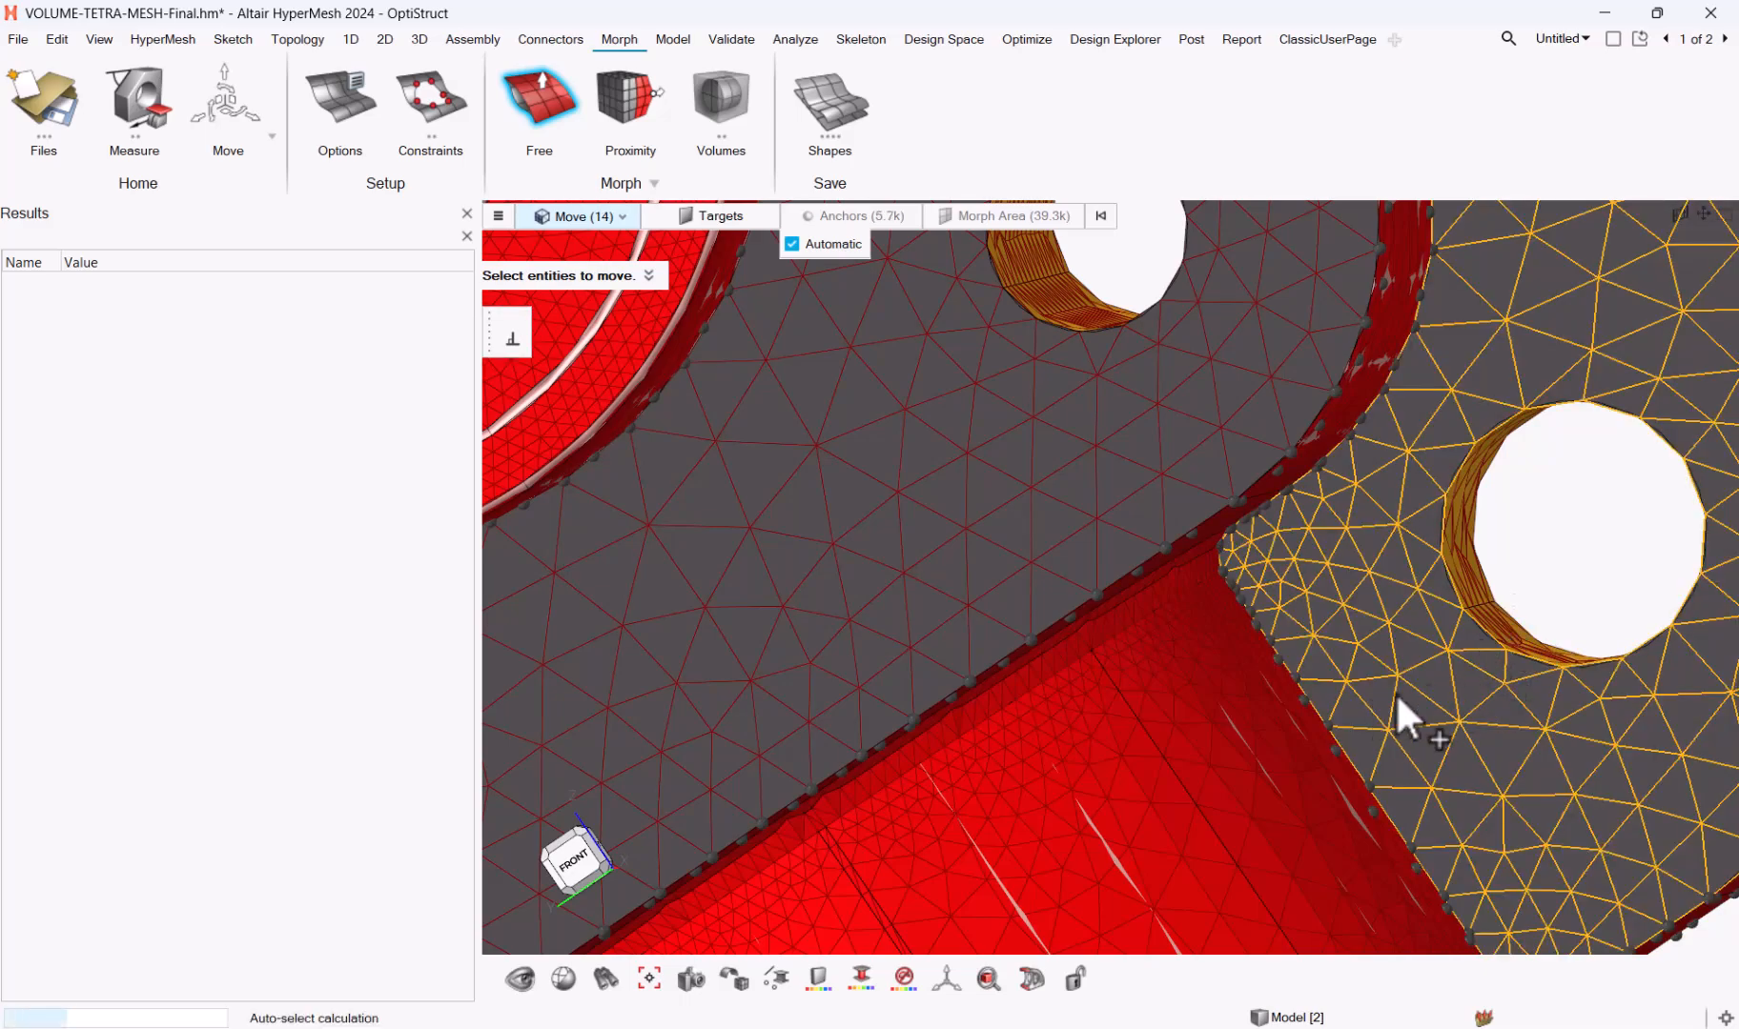
Step: Add both wall faces of the large hole beside the base plate's upper-right notch to the entities to move
{"action": "scroll", "coordinate": [1542, 561], "scroll_direction": "down", "scroll_amount": 4}
{"action": "right_click_drag", "start_coordinate": [1563, 558], "coordinate": [1641, 863]}
{"action": "scroll", "coordinate": [1335, 538], "scroll_direction": "up", "scroll_amount": 4}
{"action": "scroll", "coordinate": [1319, 554], "scroll_direction": "up", "scroll_amount": 2}
{"action": "left_click", "coordinate": [1201, 567]}
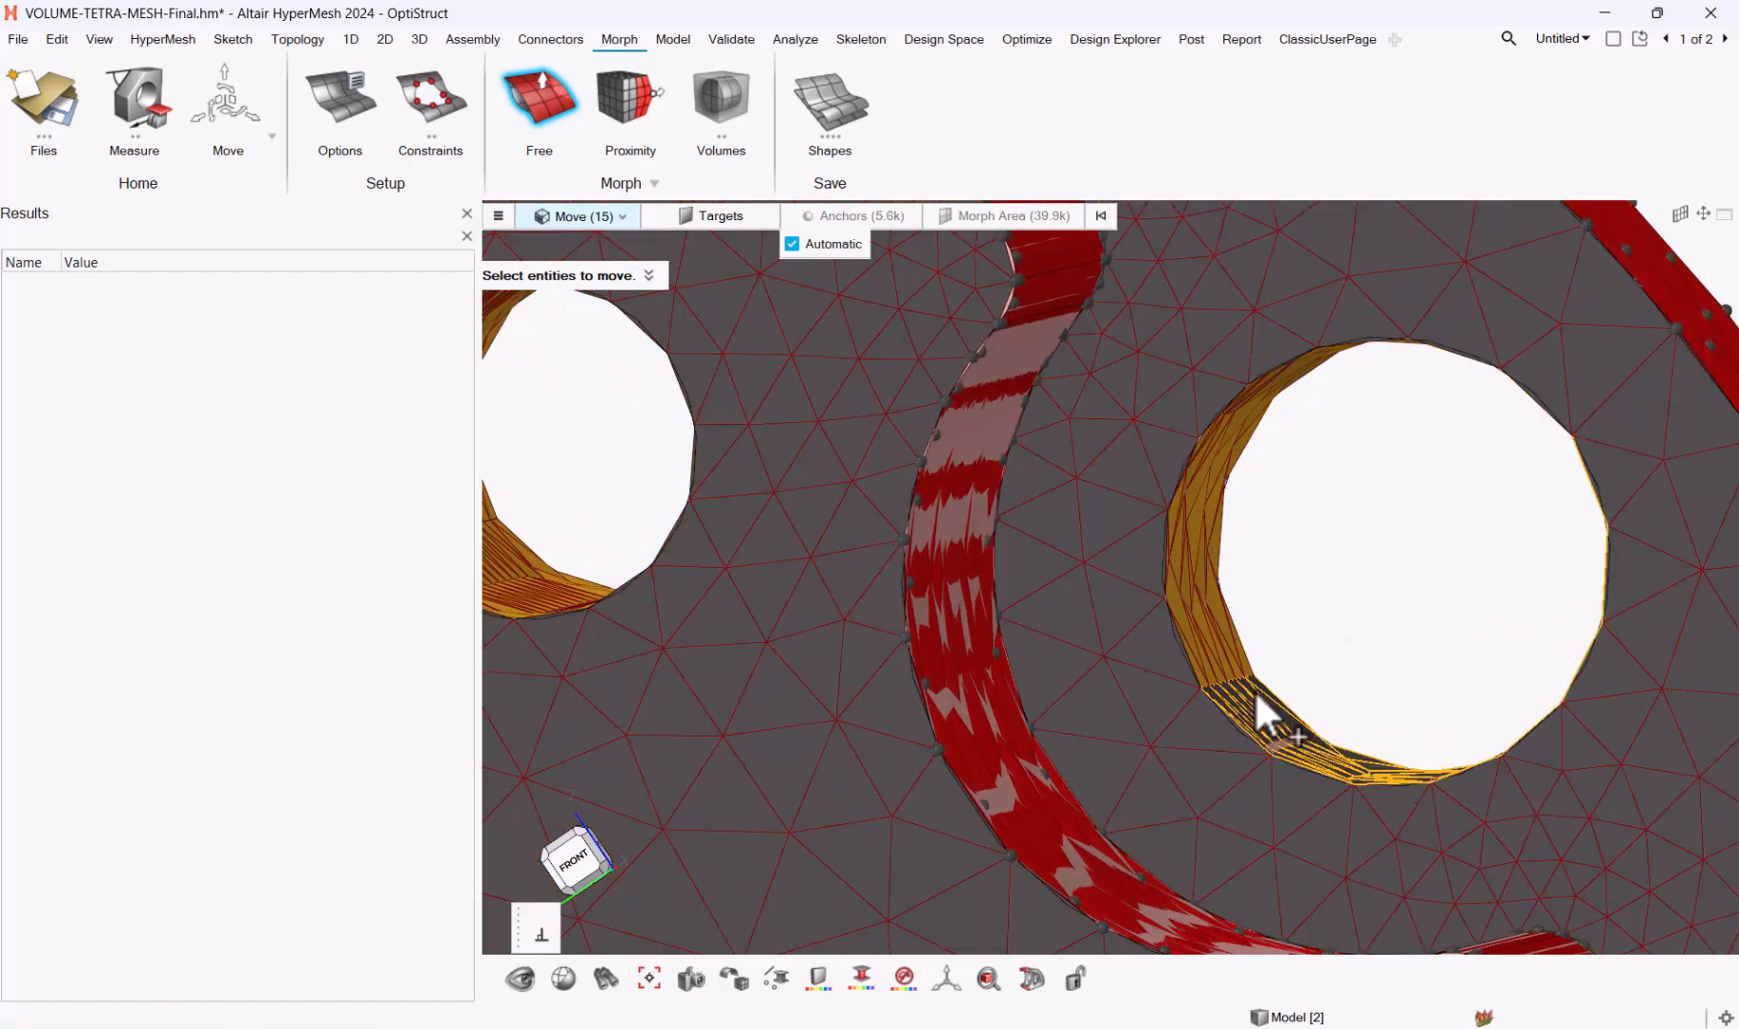
{"action": "left_click", "coordinate": [1258, 722]}
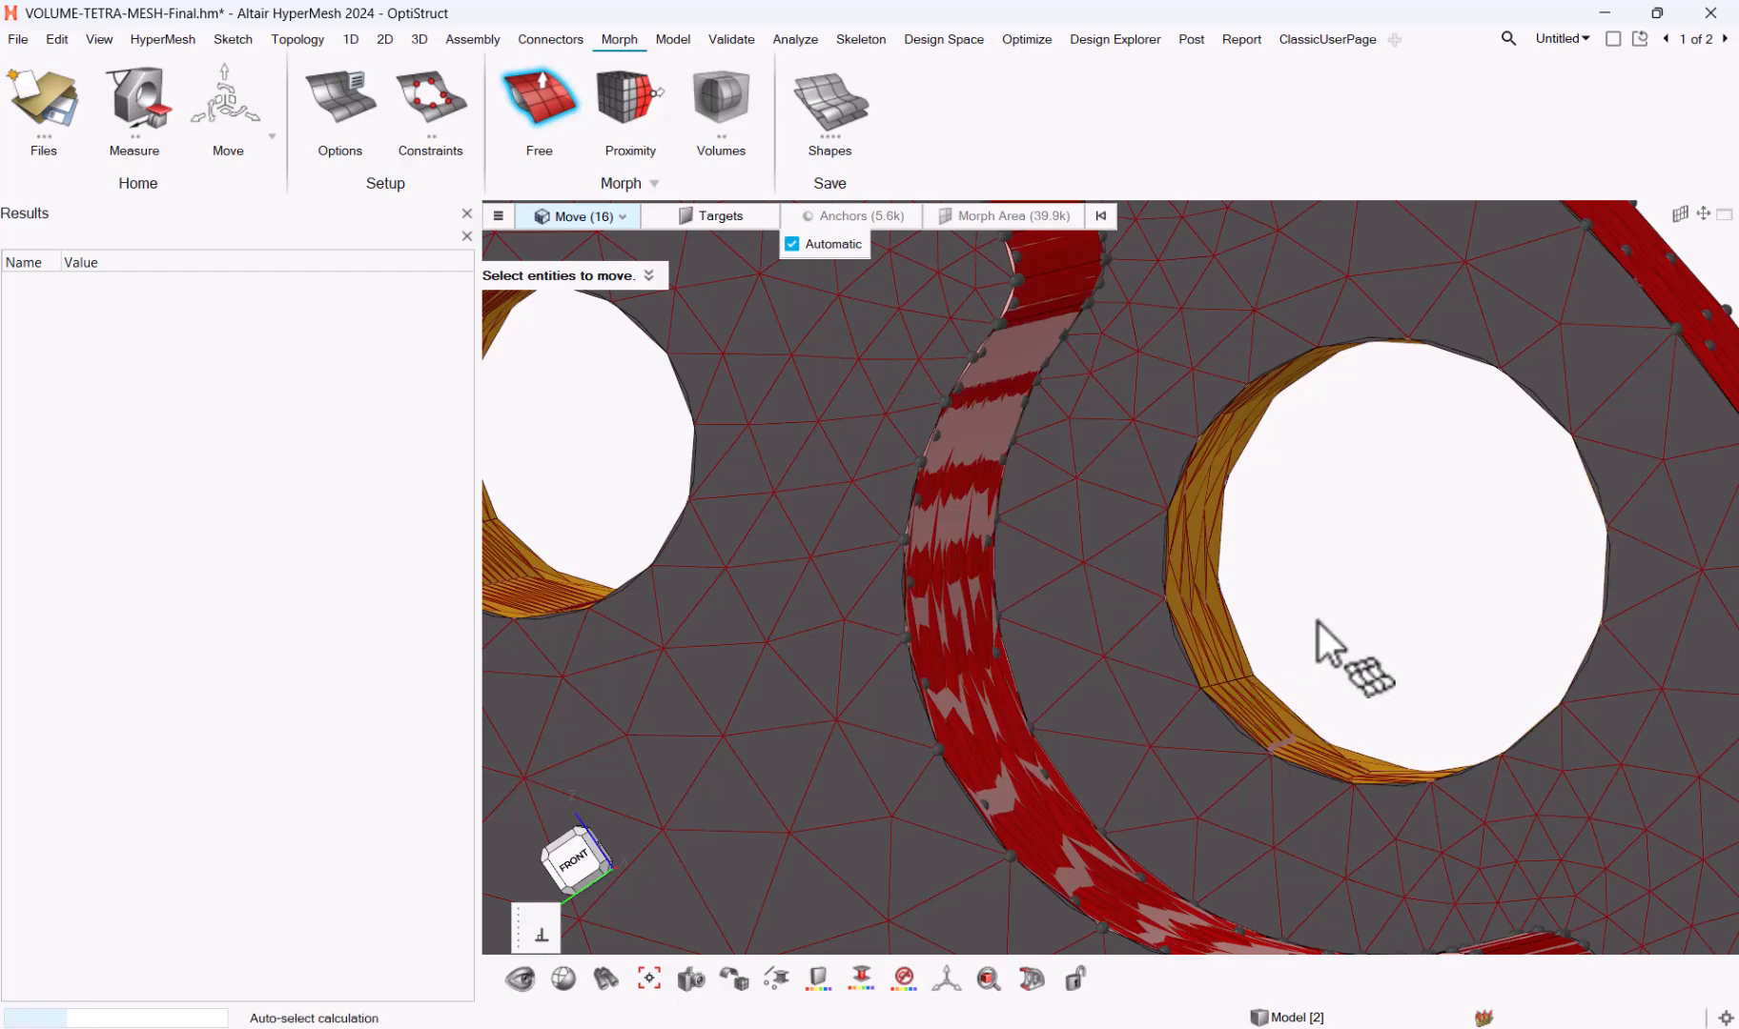
Step: Morph all selected hole walls along their normal direction by a distance of 1
{"action": "scroll", "coordinate": [1330, 611], "scroll_direction": "down", "scroll_amount": 6}
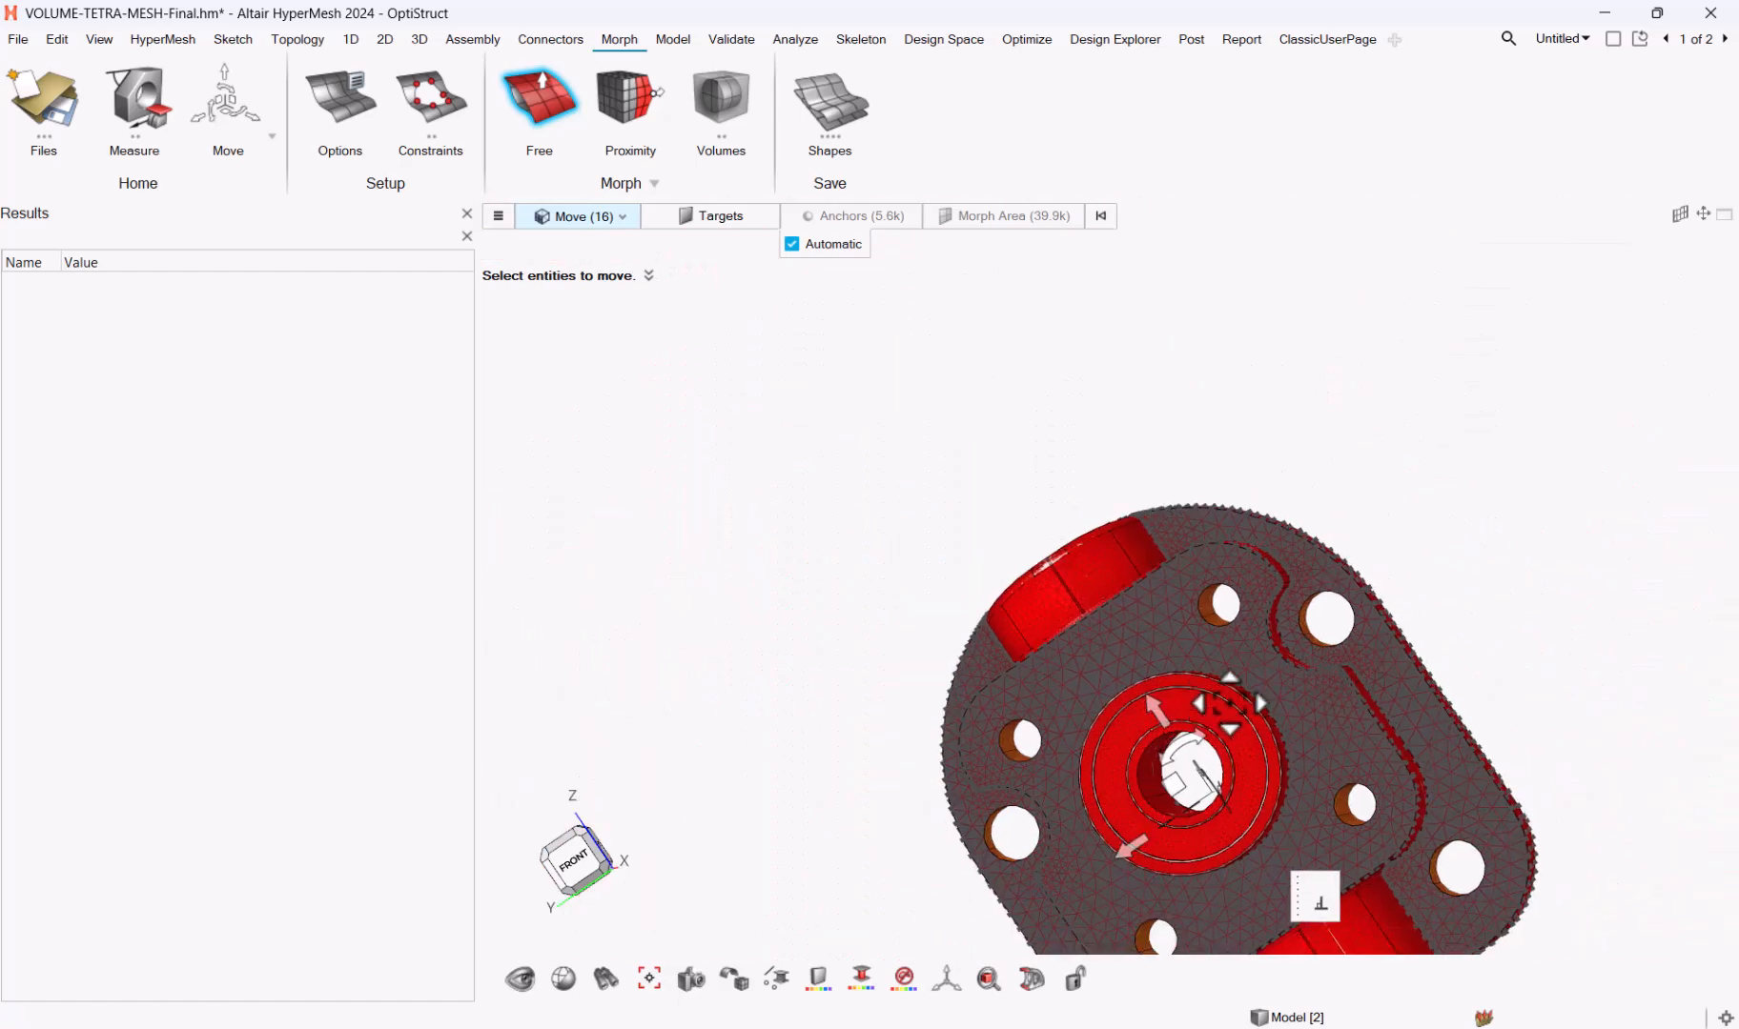
{"action": "middle_click_drag", "start_coordinate": [1213, 501], "coordinate": [1192, 587]}
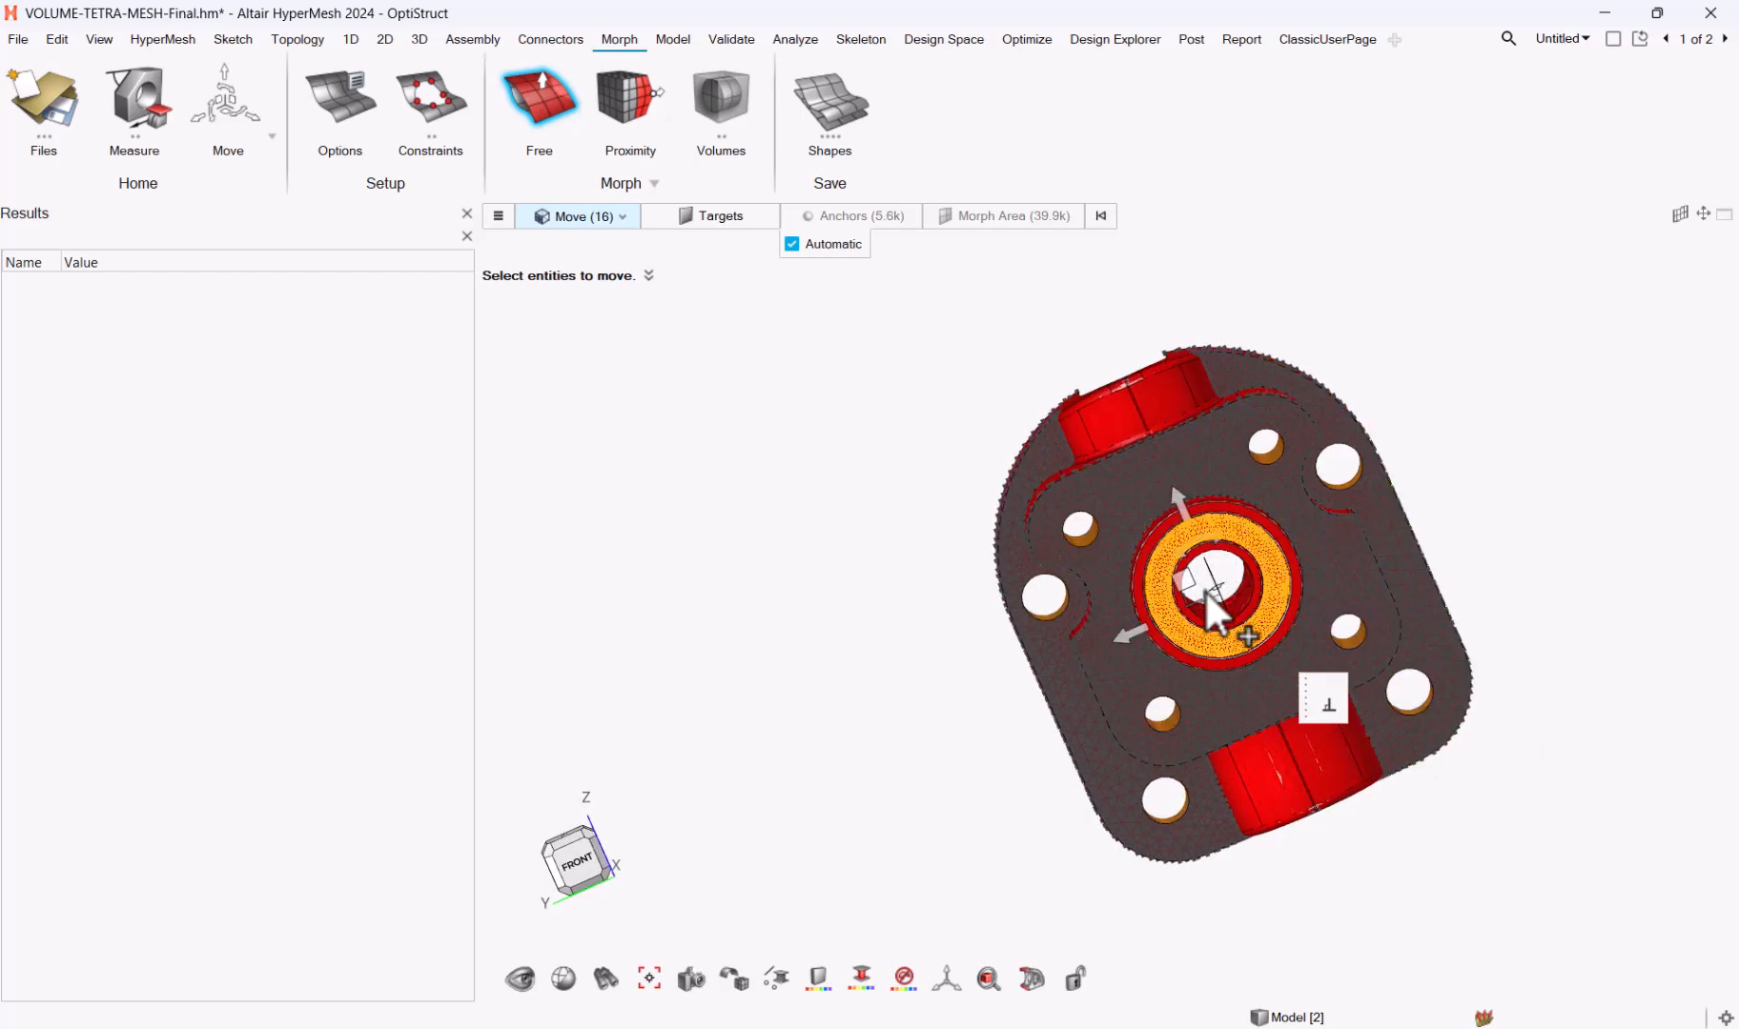
{"action": "middle_click_drag", "start_coordinate": [1700, 448], "coordinate": [1678, 530]}
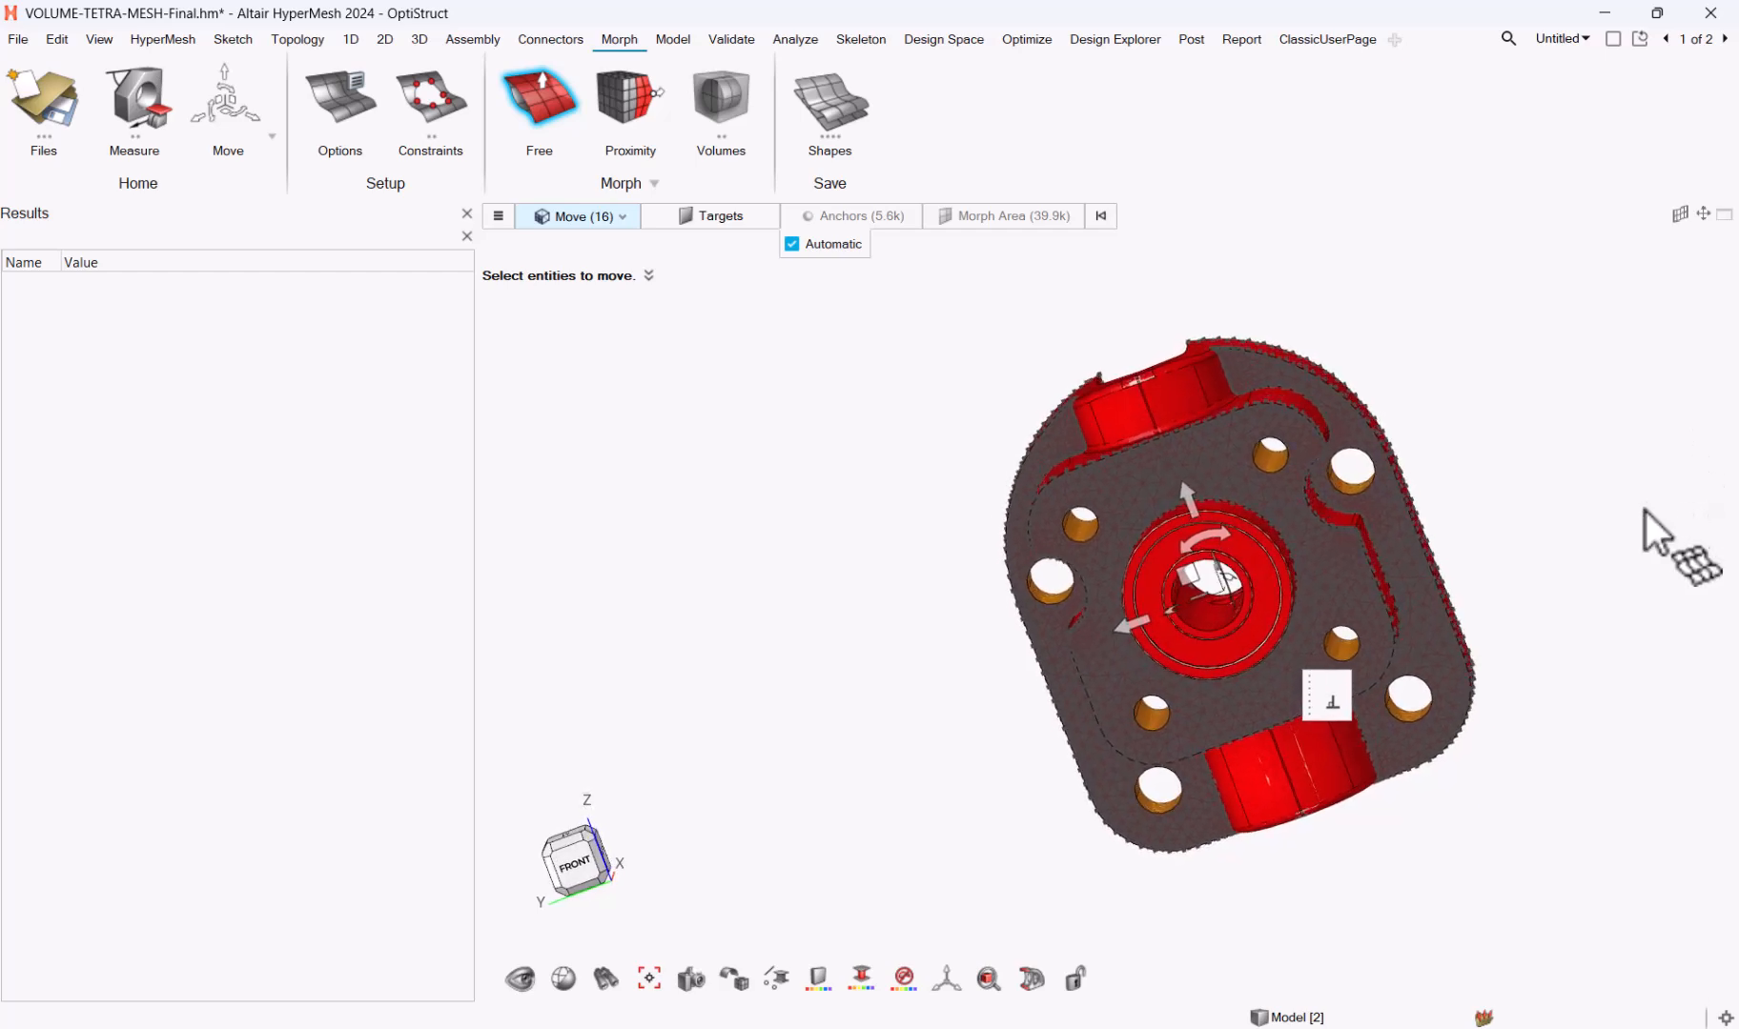
{"action": "left_click", "coordinate": [1334, 703]}
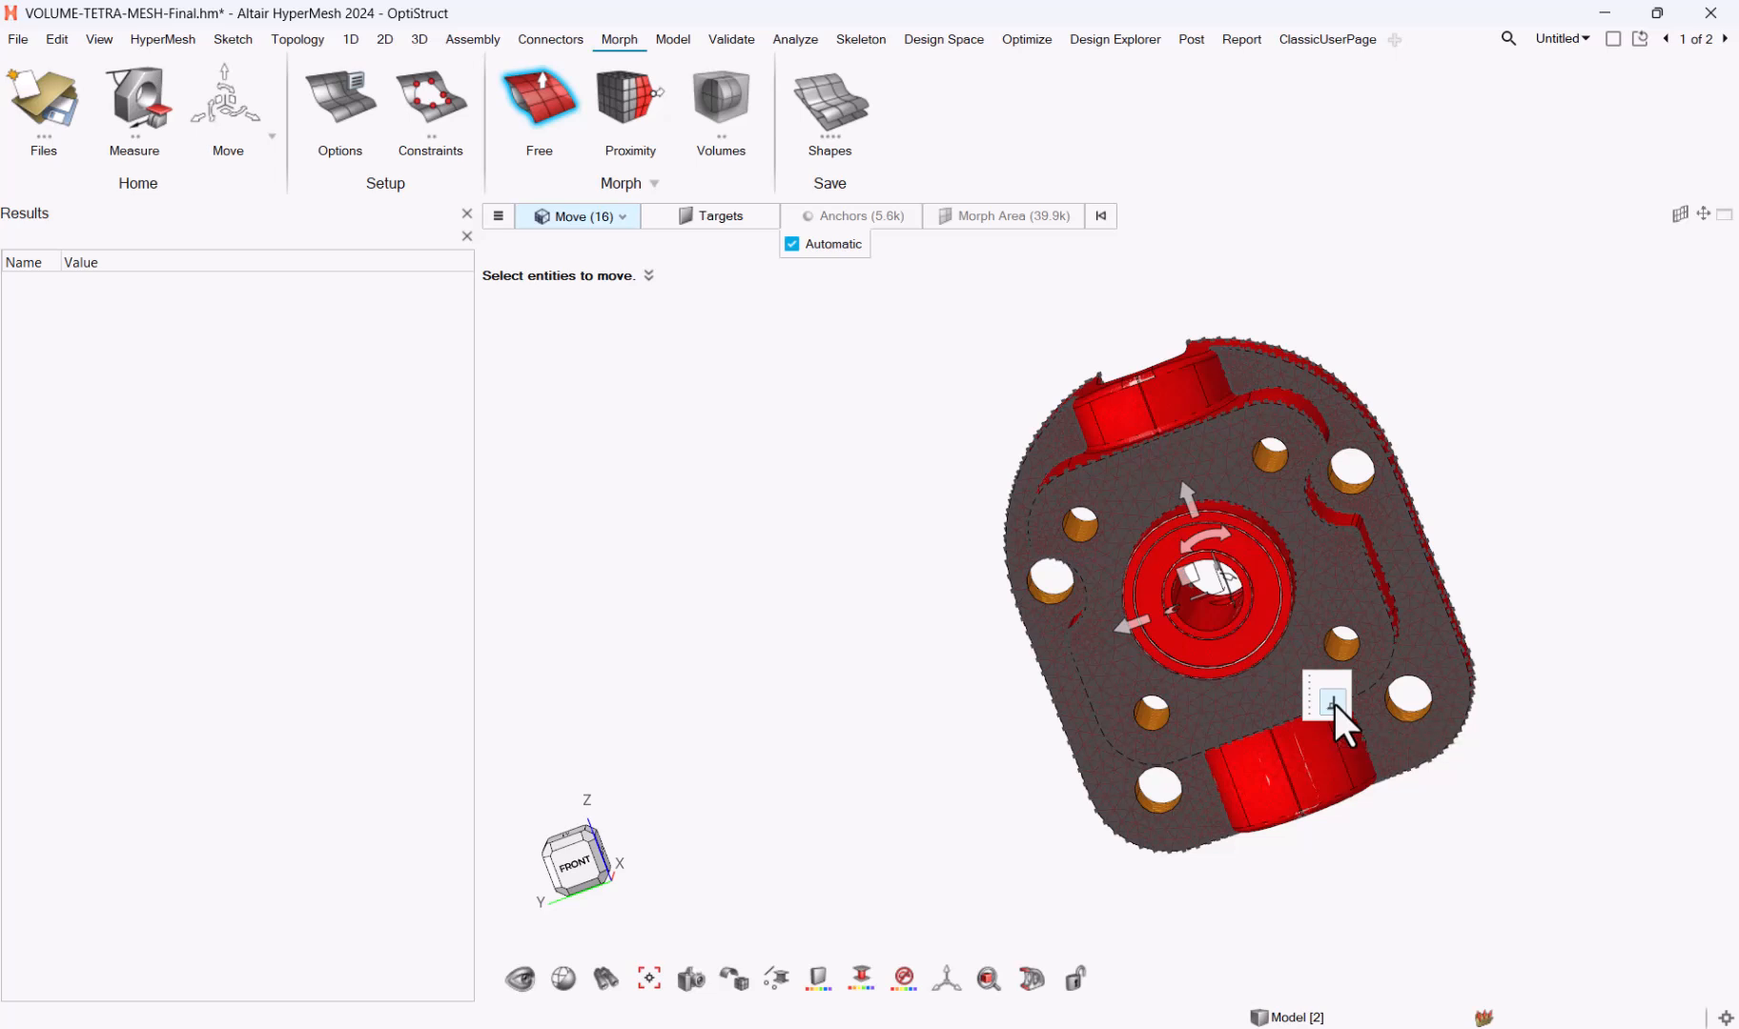
{"action": "left_click", "coordinate": [1290, 628]}
{"action": "left_click", "coordinate": [1473, 698]}
{"action": "type", "text": "1"}
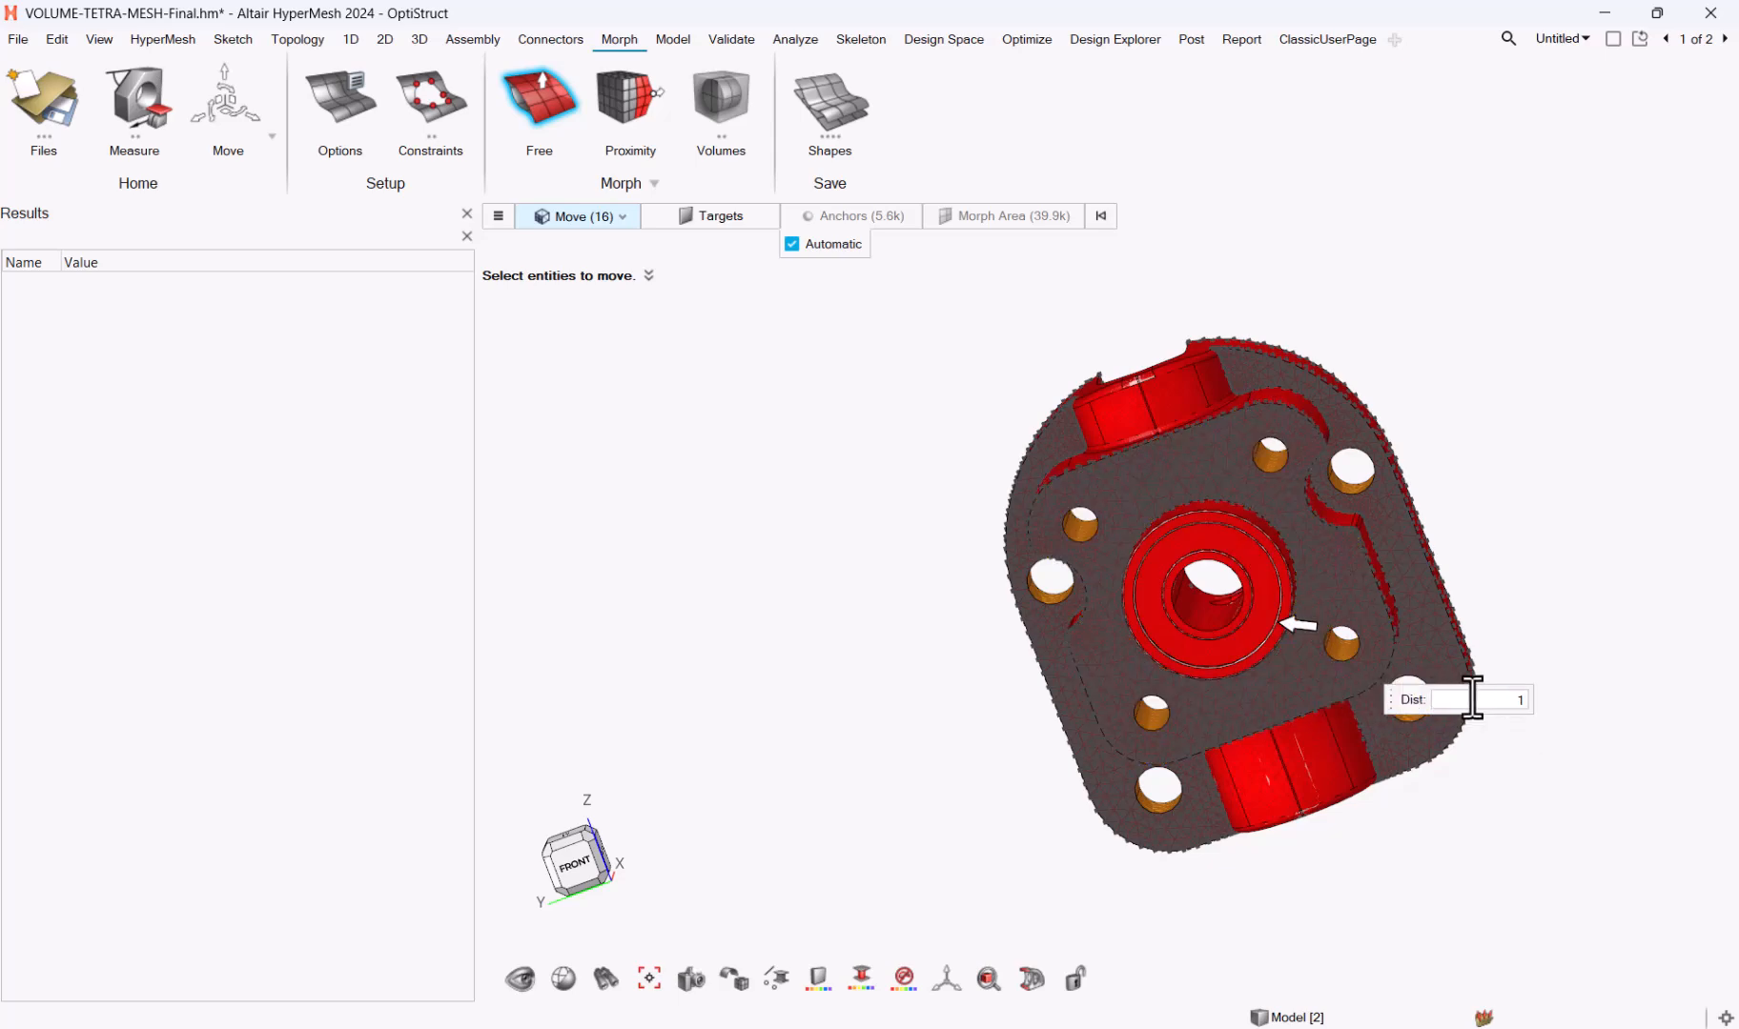
{"action": "key", "text": "Return"}
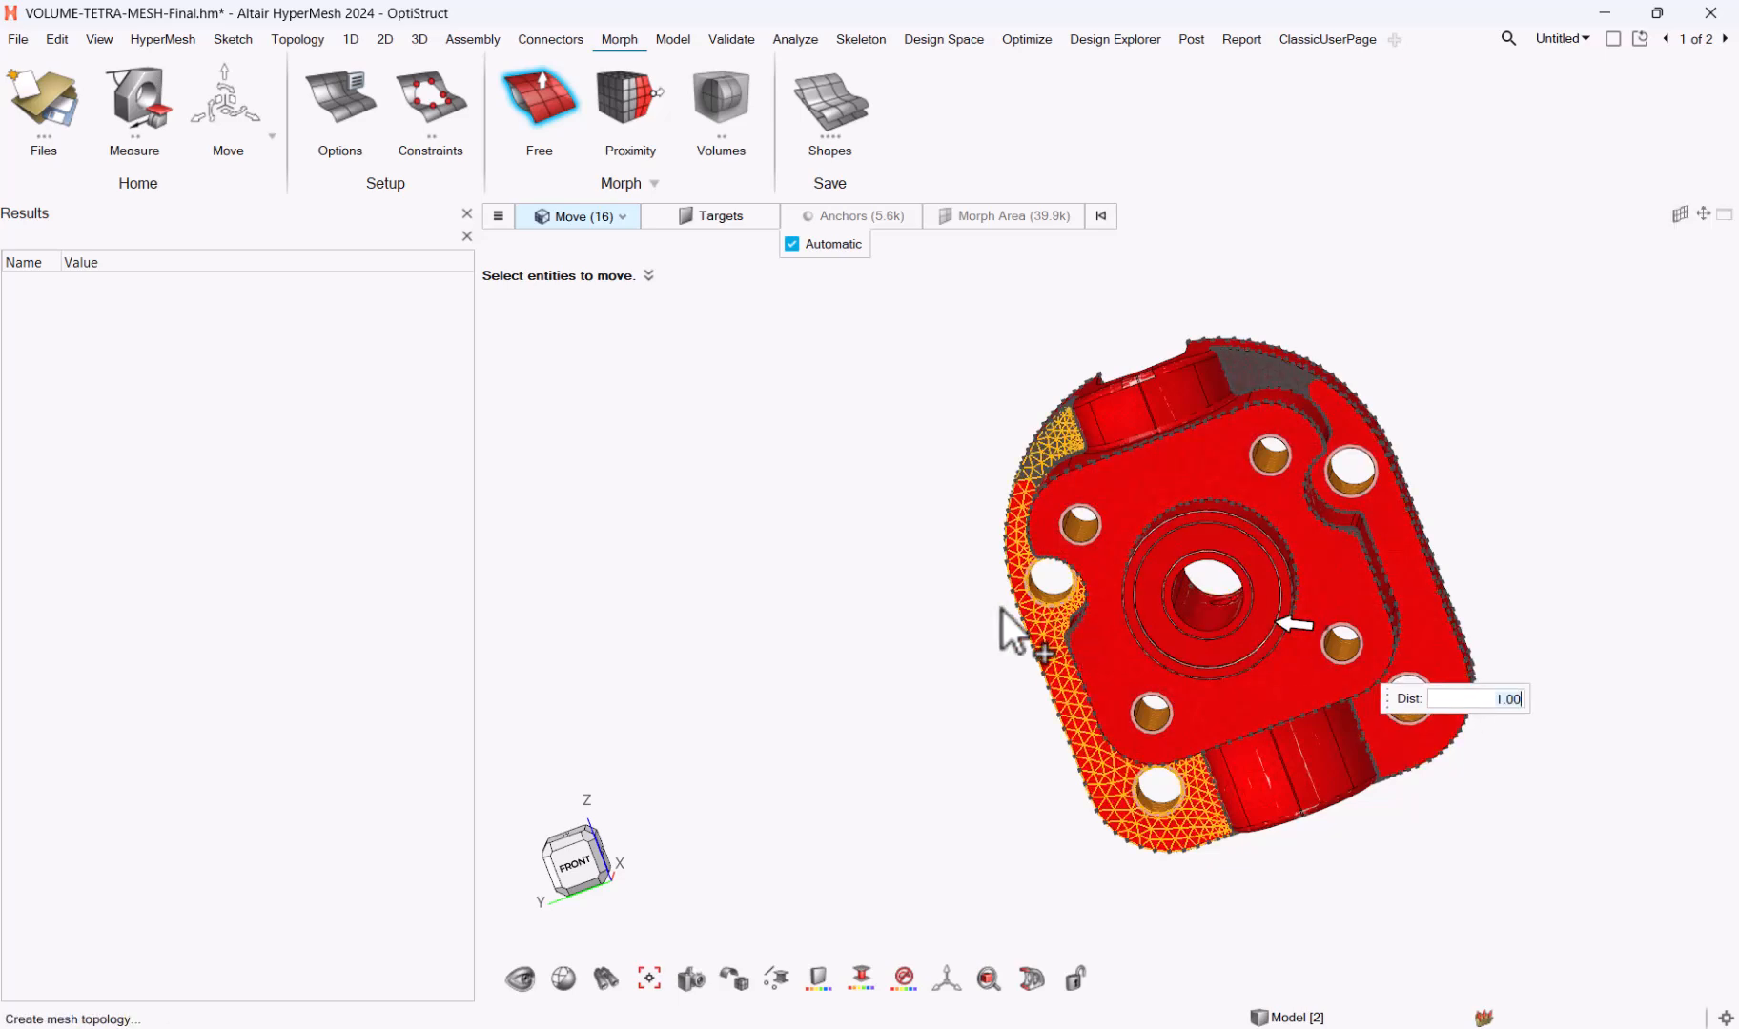
{"action": "scroll", "coordinate": [919, 615], "scroll_direction": "up", "scroll_amount": 3}
{"action": "middle_click_drag", "start_coordinate": [940, 597], "coordinate": [762, 564]}
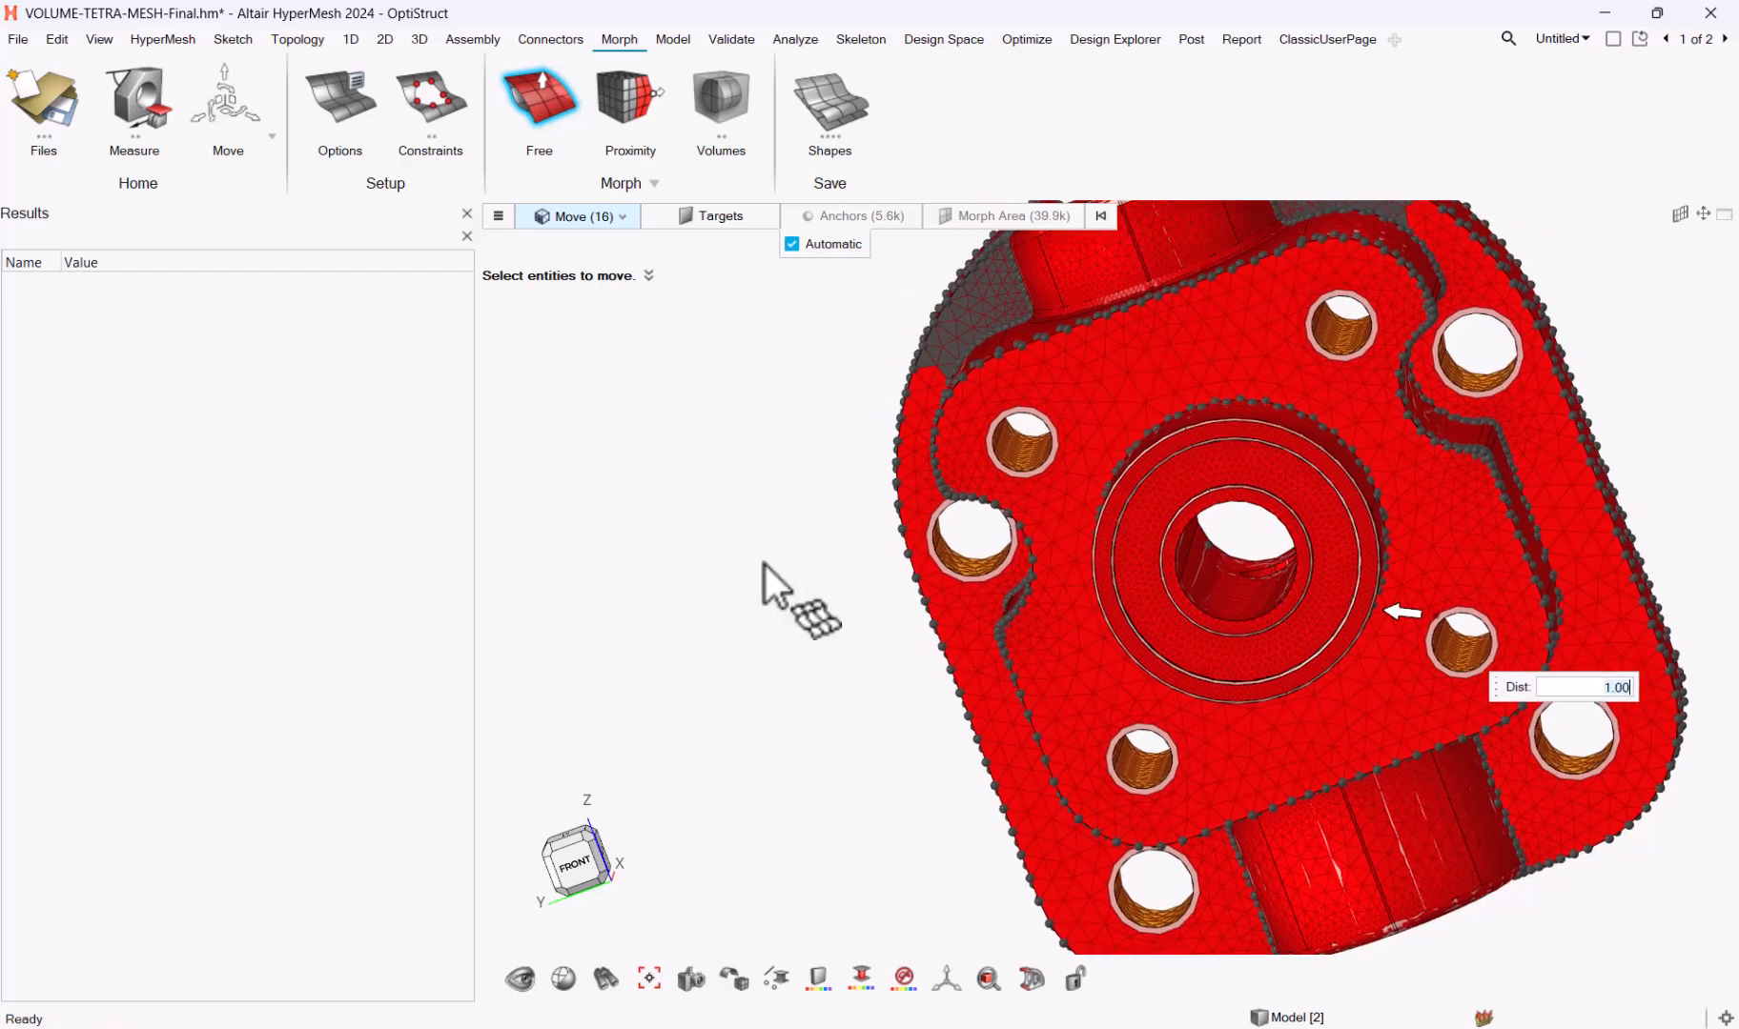
{"action": "scroll", "coordinate": [765, 563], "scroll_direction": "down", "scroll_amount": 3}
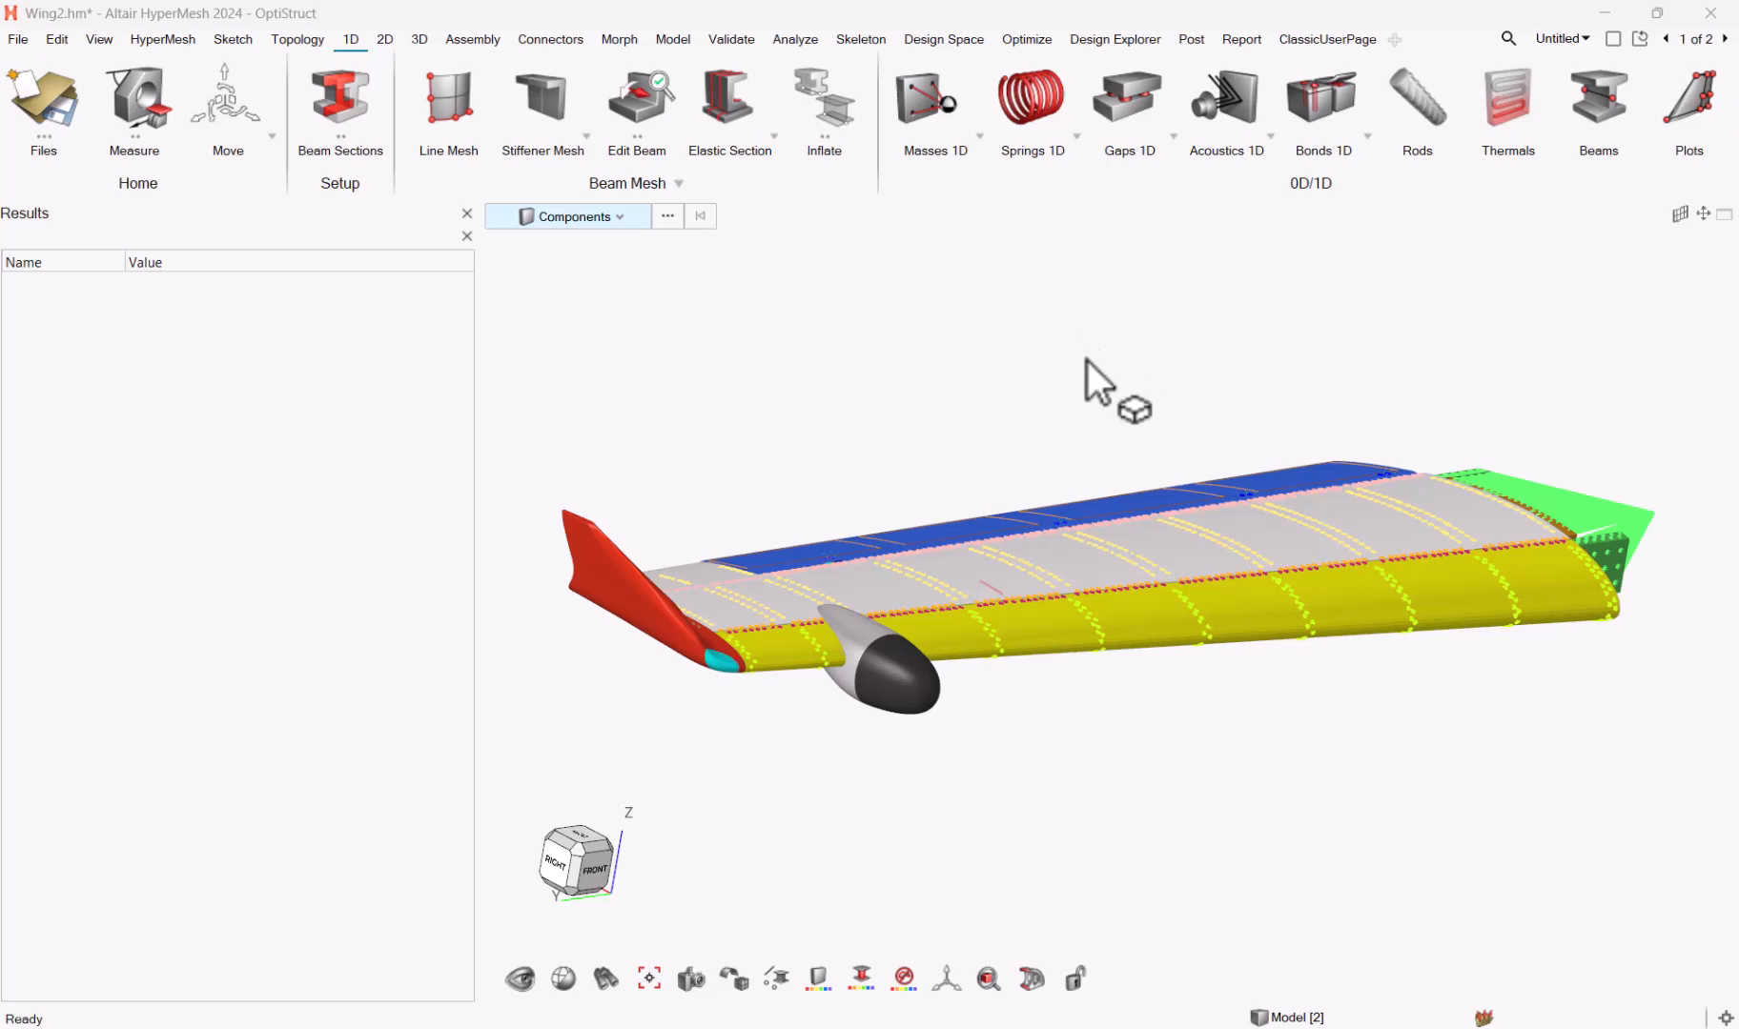
Step: Start a 1D line mesh and select a path of eight consecutive nodes along one mesh line on the grey wing skin
{"action": "left_click", "coordinate": [454, 107]}
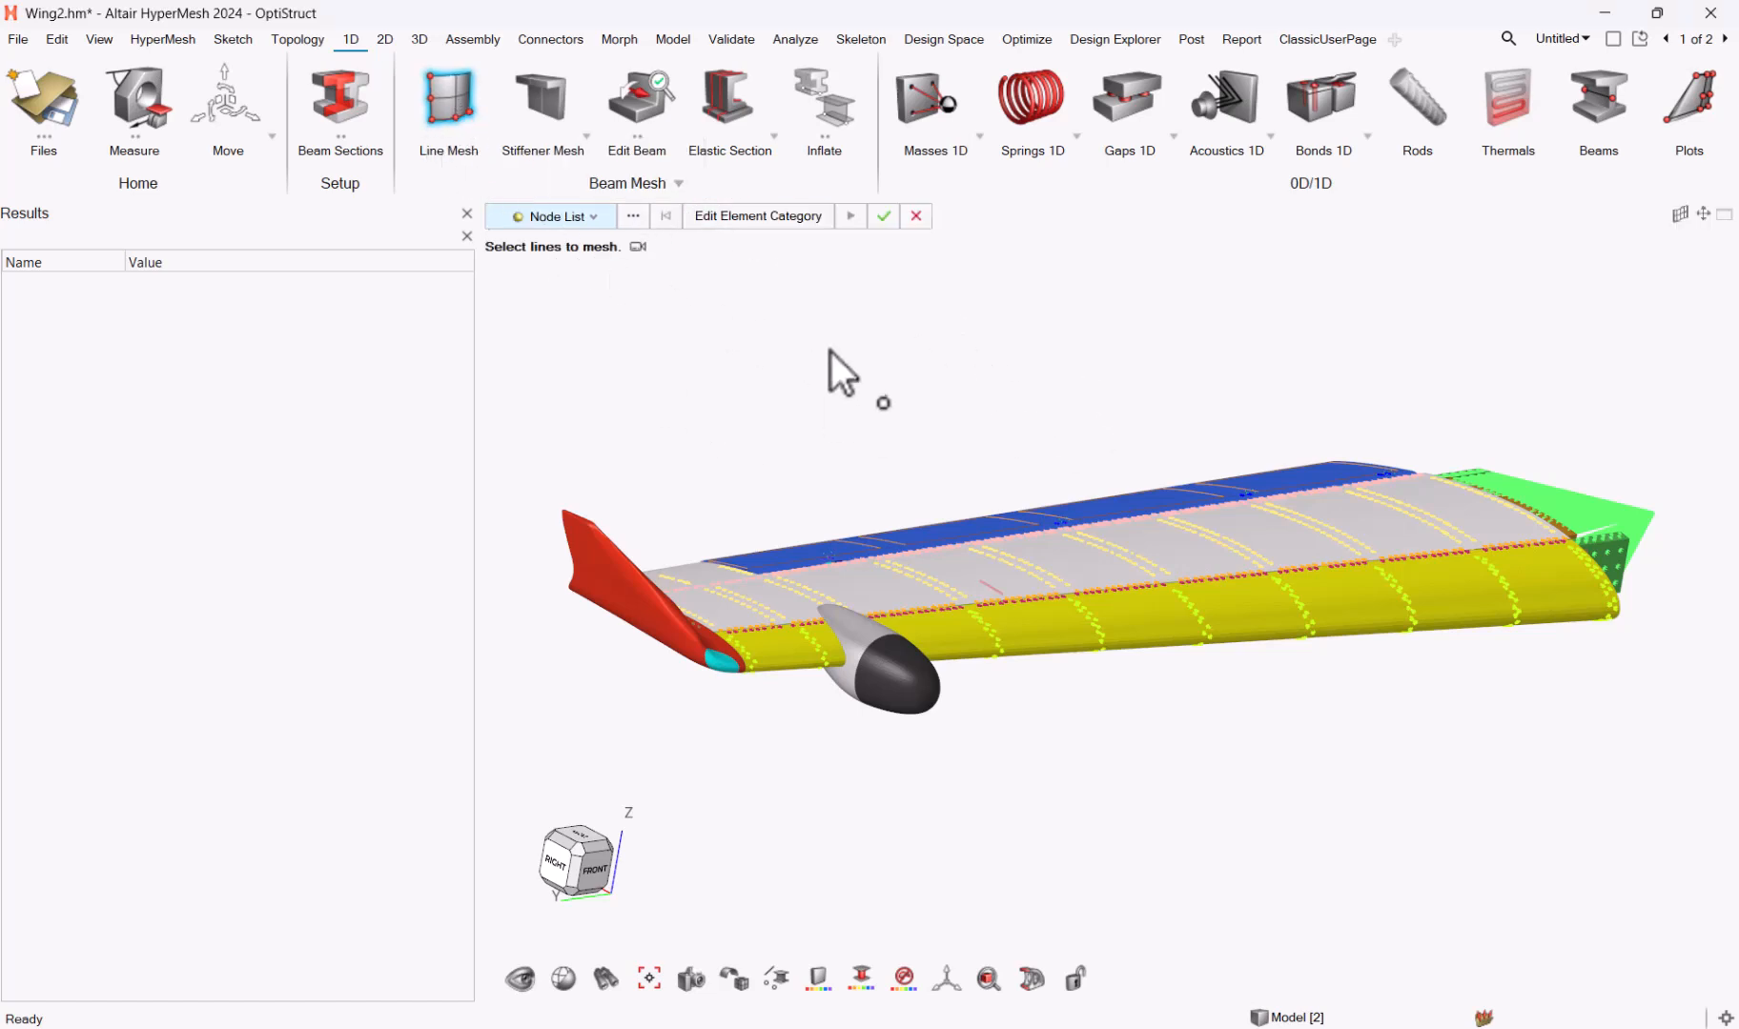
{"action": "scroll", "coordinate": [1013, 496], "scroll_direction": "up", "scroll_amount": 10}
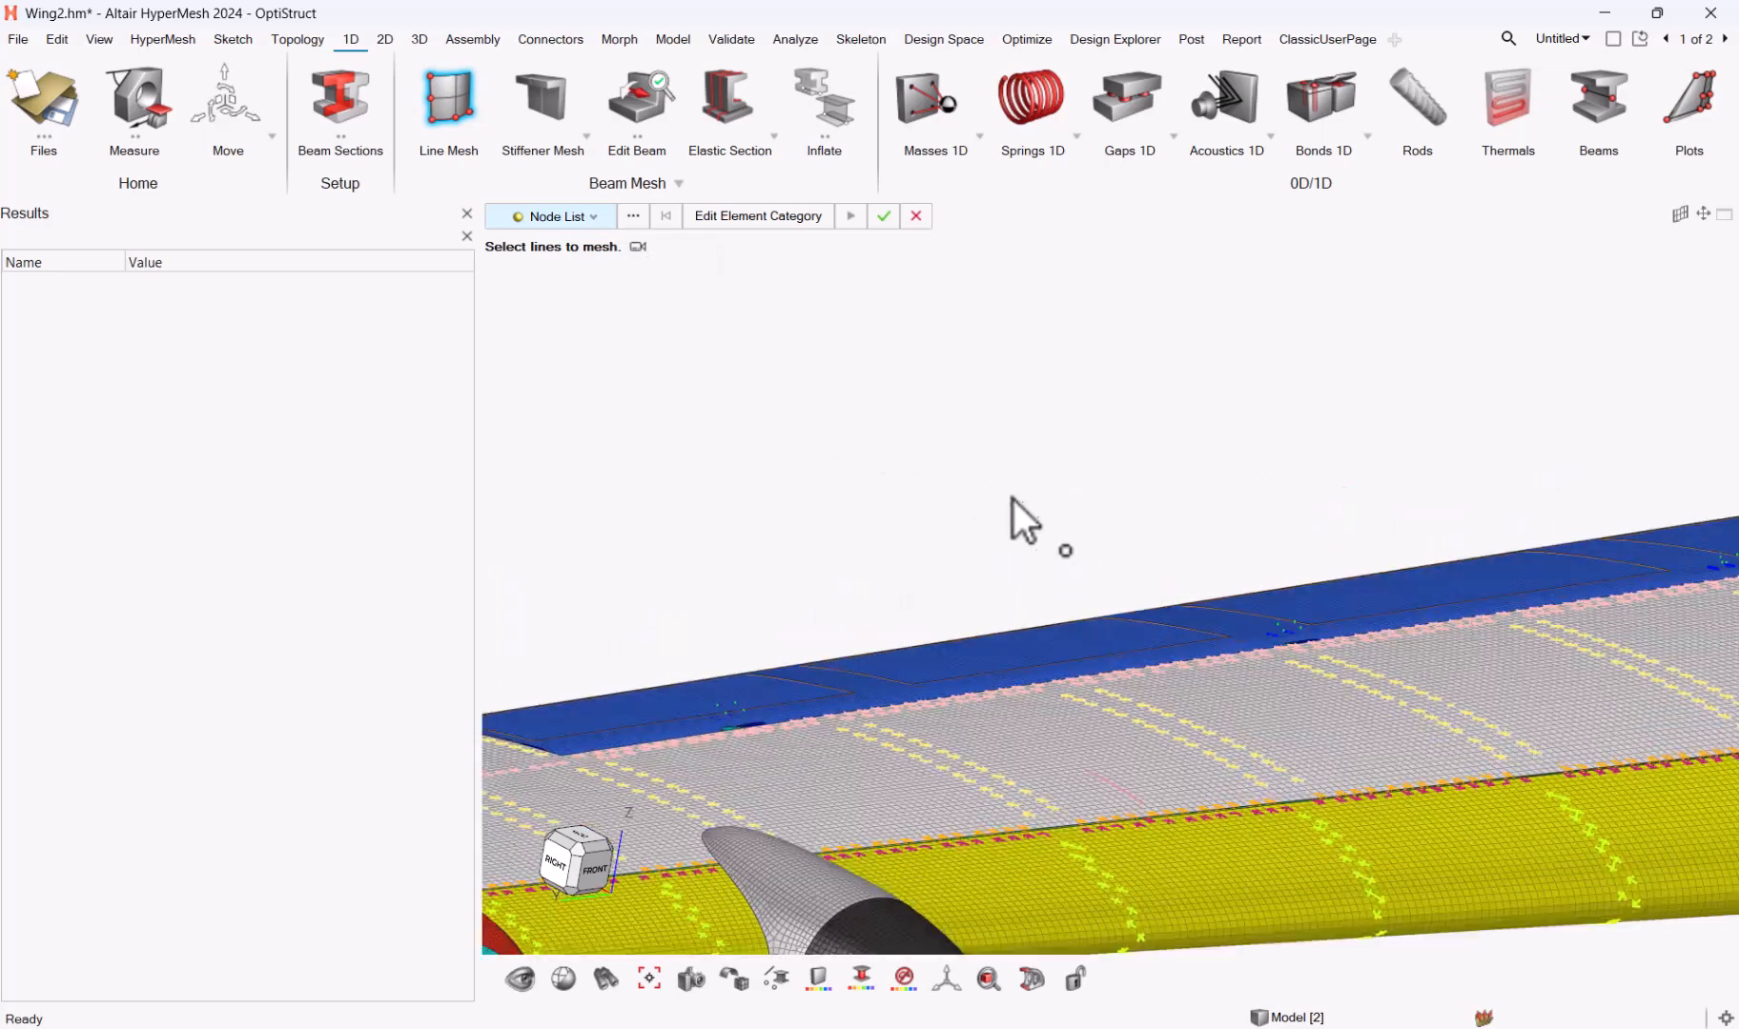
{"action": "scroll", "coordinate": [1428, 613], "scroll_direction": "up", "scroll_amount": 6}
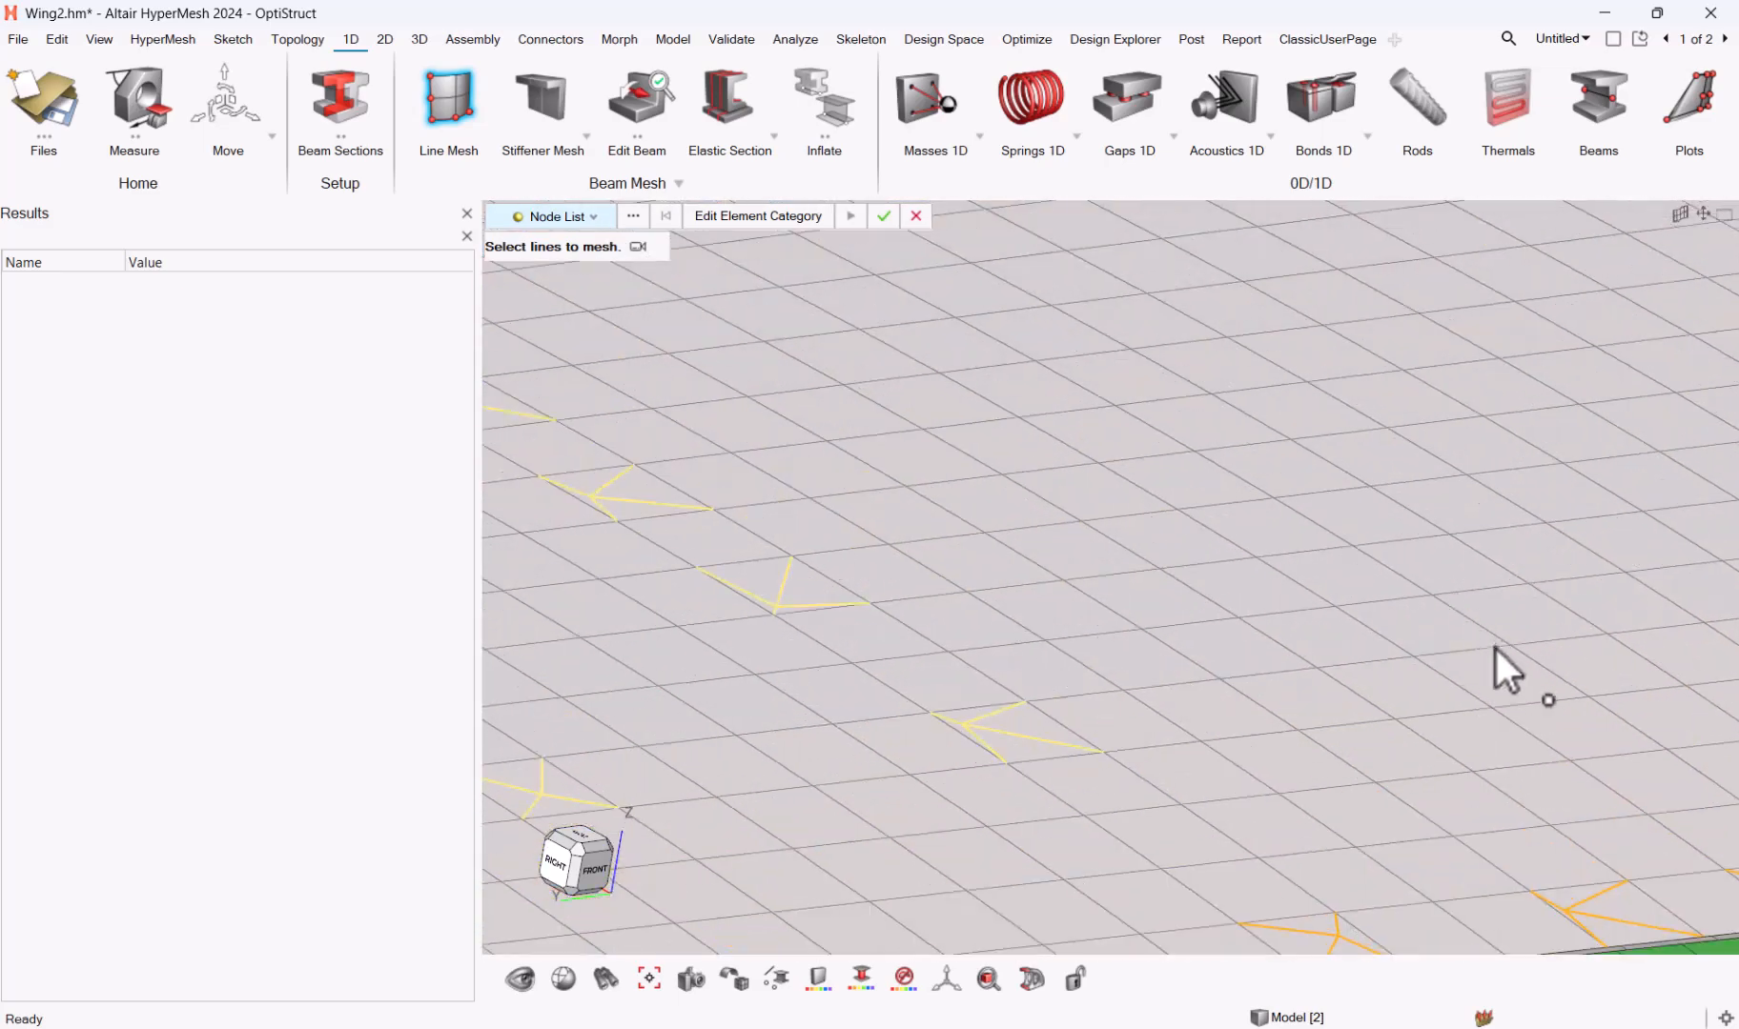
{"action": "left_click", "coordinate": [1568, 760]}
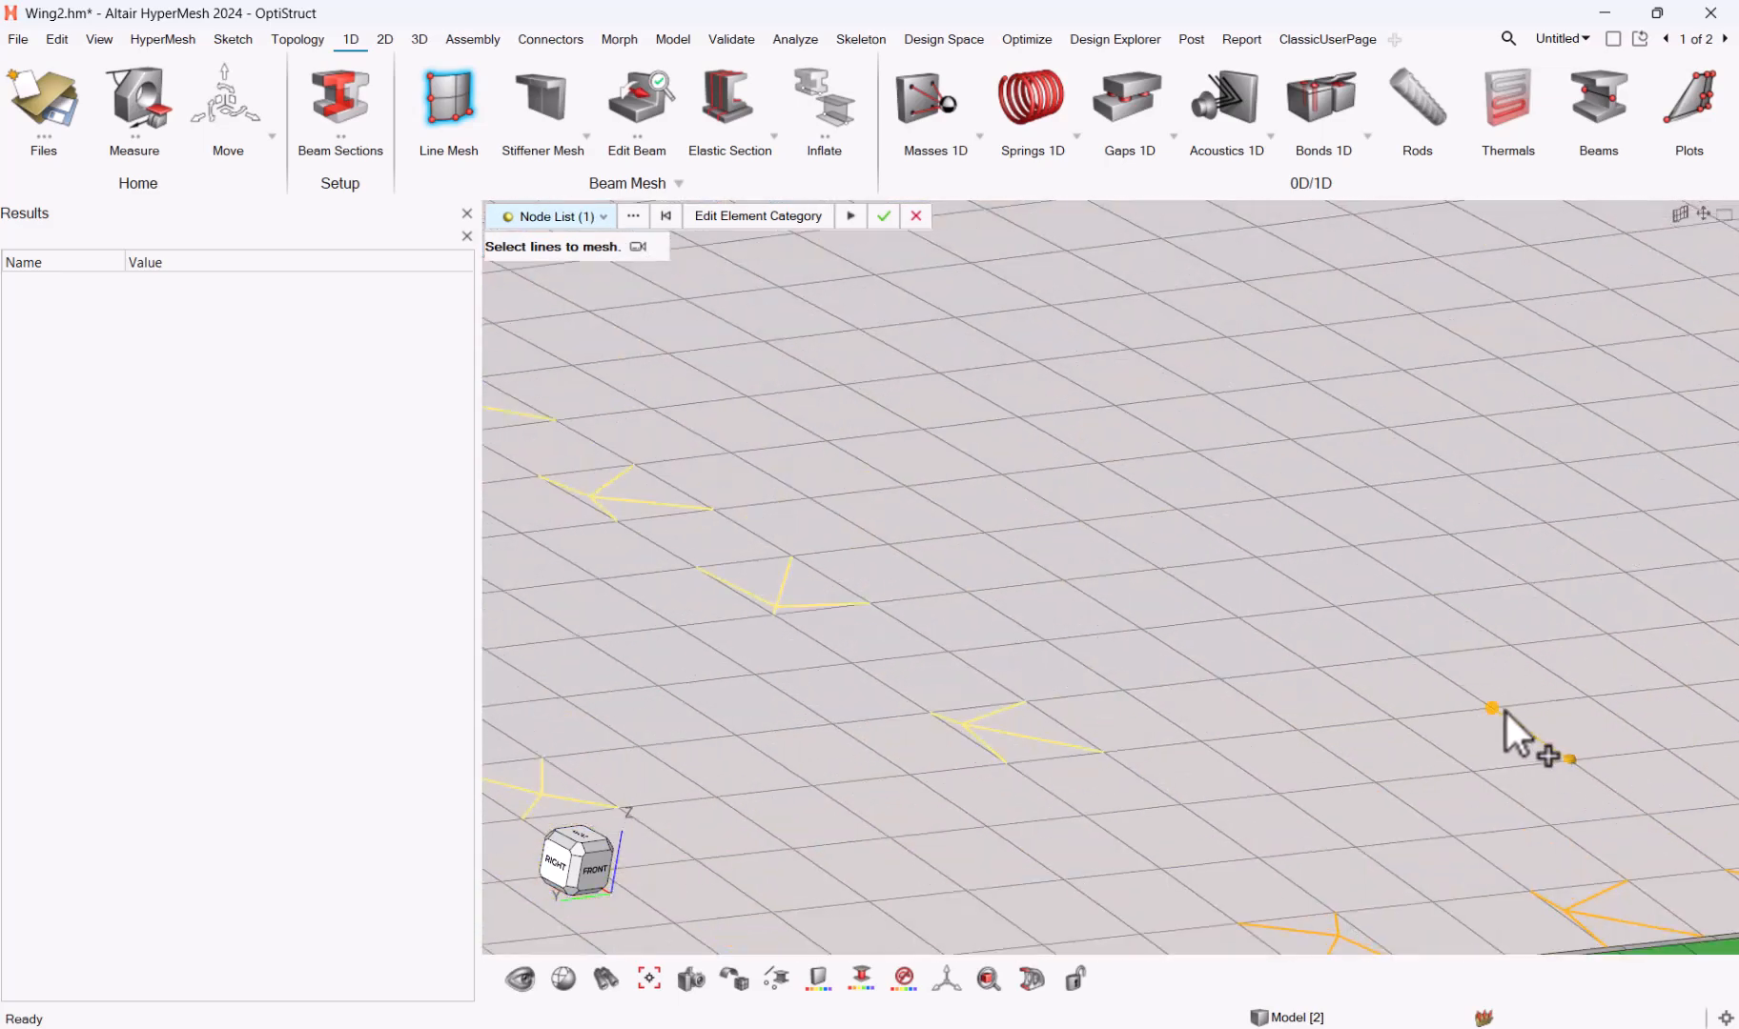
{"action": "left_click", "coordinate": [1492, 707]}
{"action": "left_click", "coordinate": [1428, 661]}
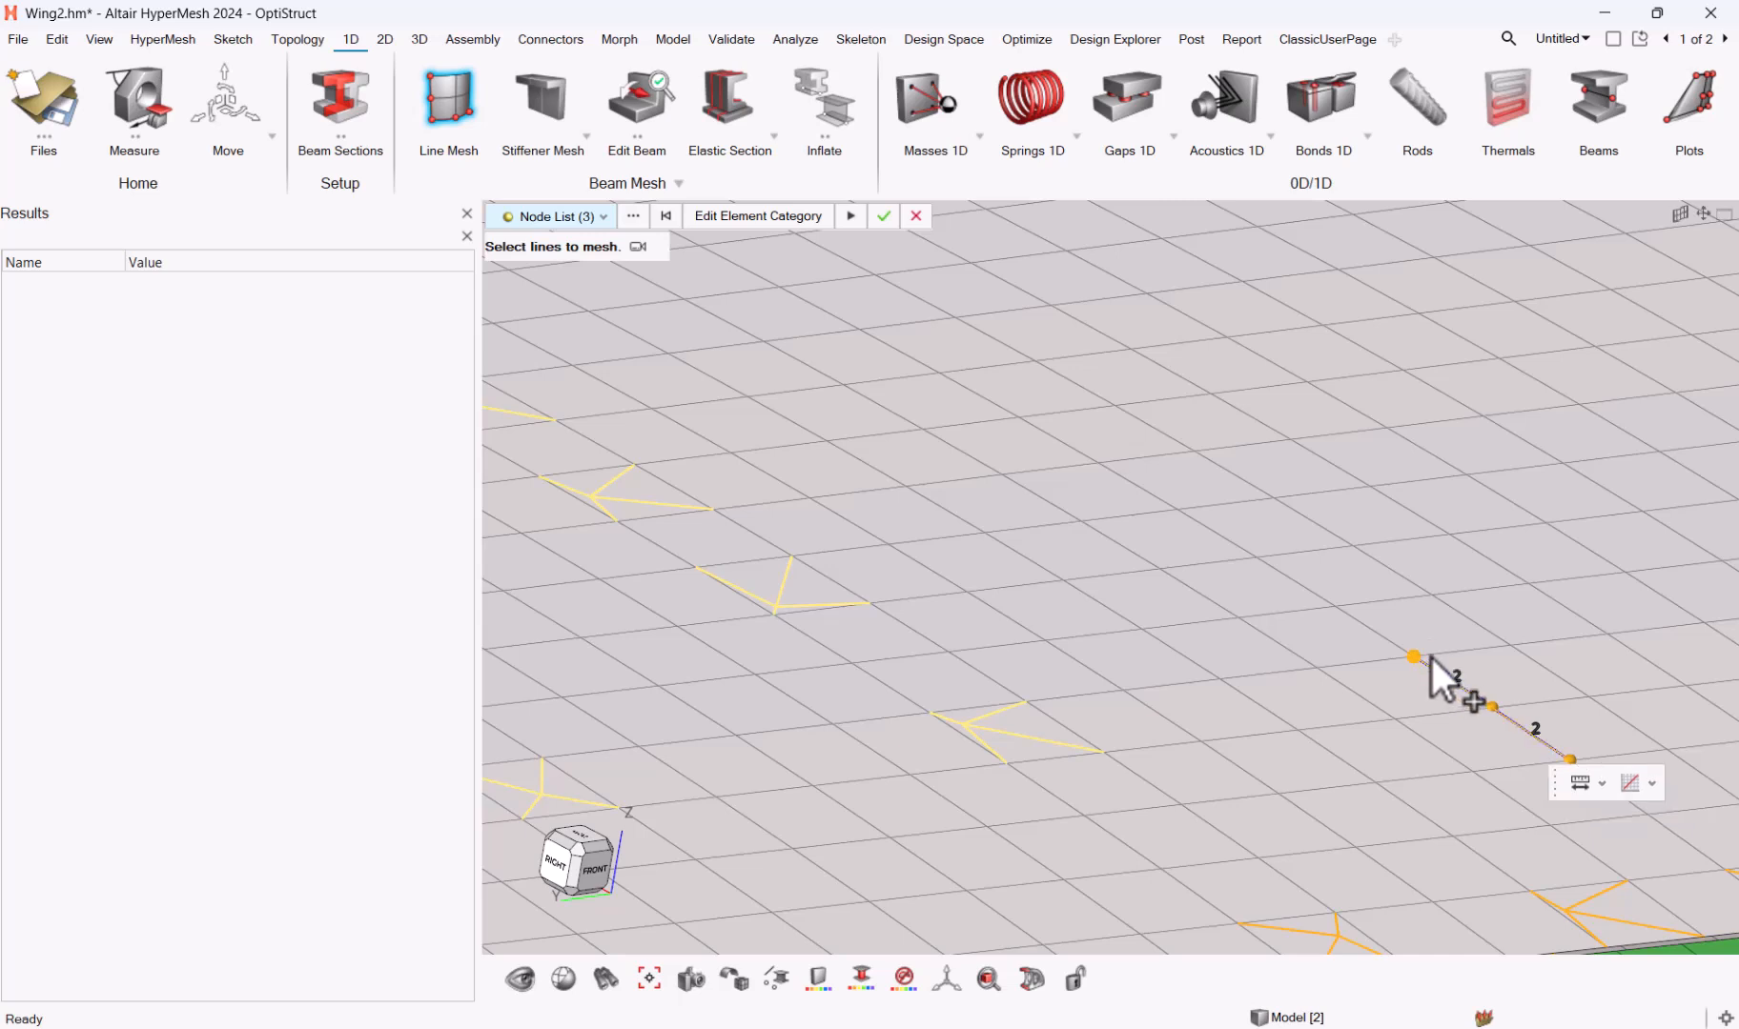
{"action": "left_click", "coordinate": [1018, 417]}
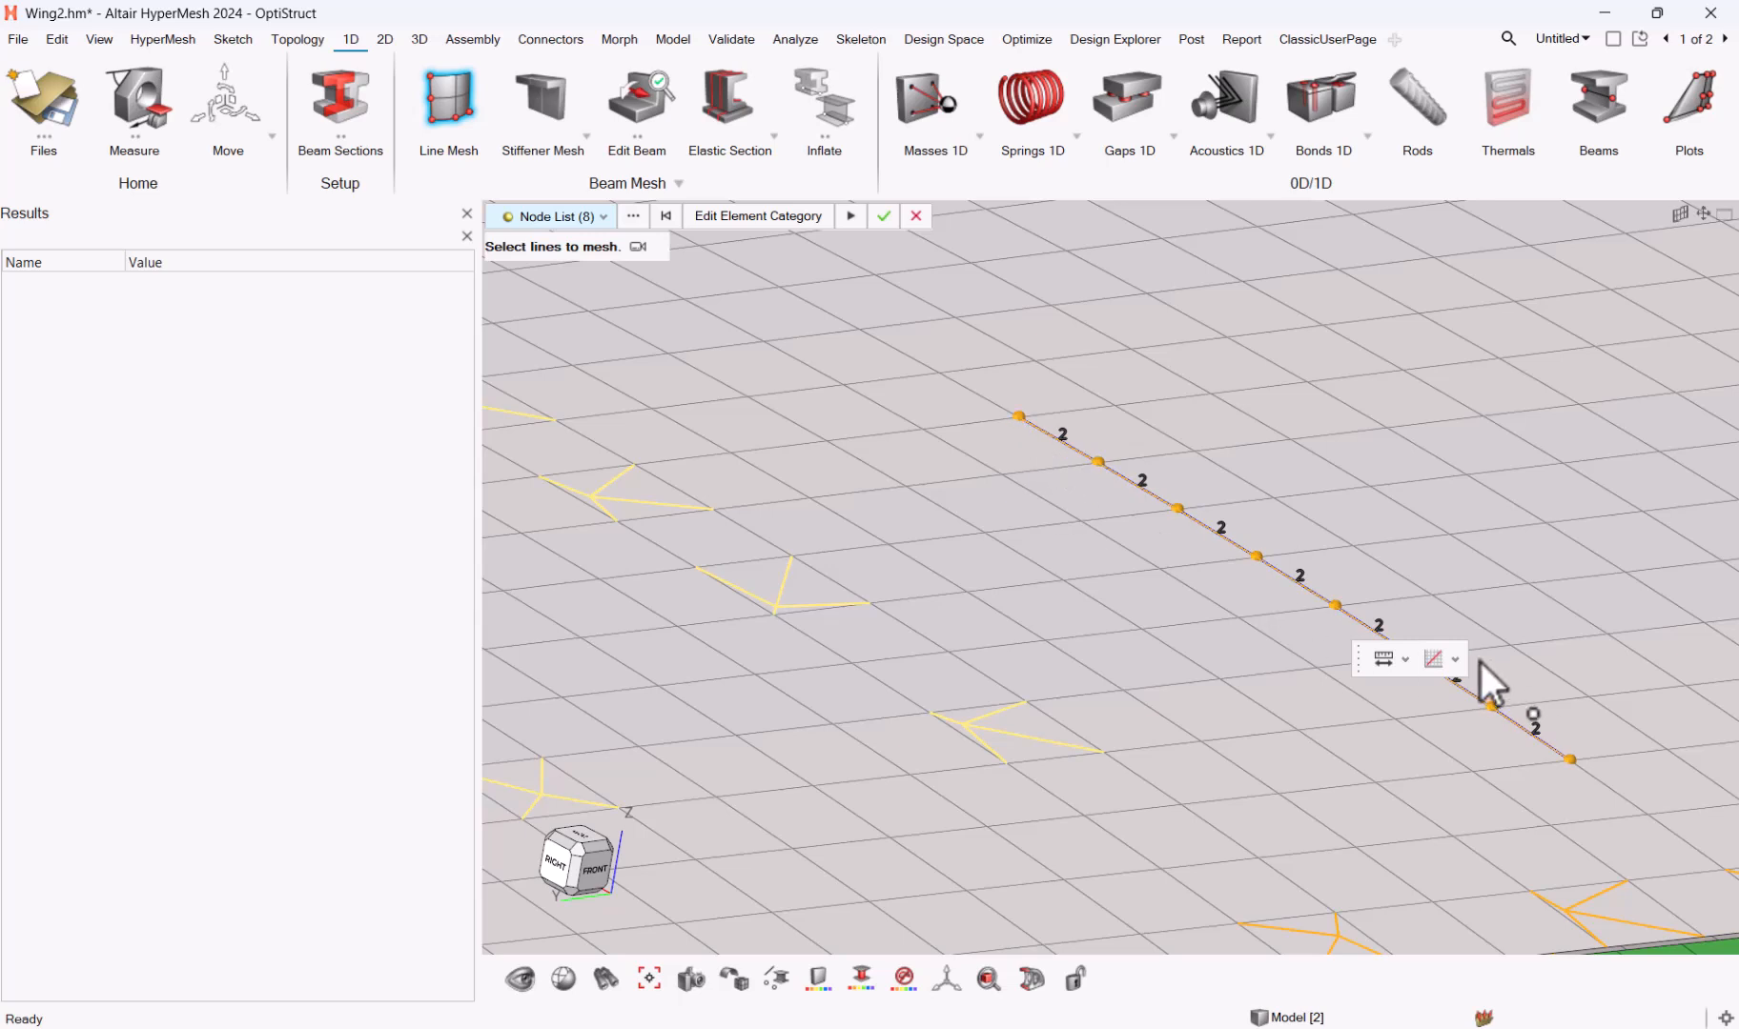
Step: Set the element density to 1 for every segment of the node path and create the line mesh
{"action": "left_click", "coordinate": [1392, 661]}
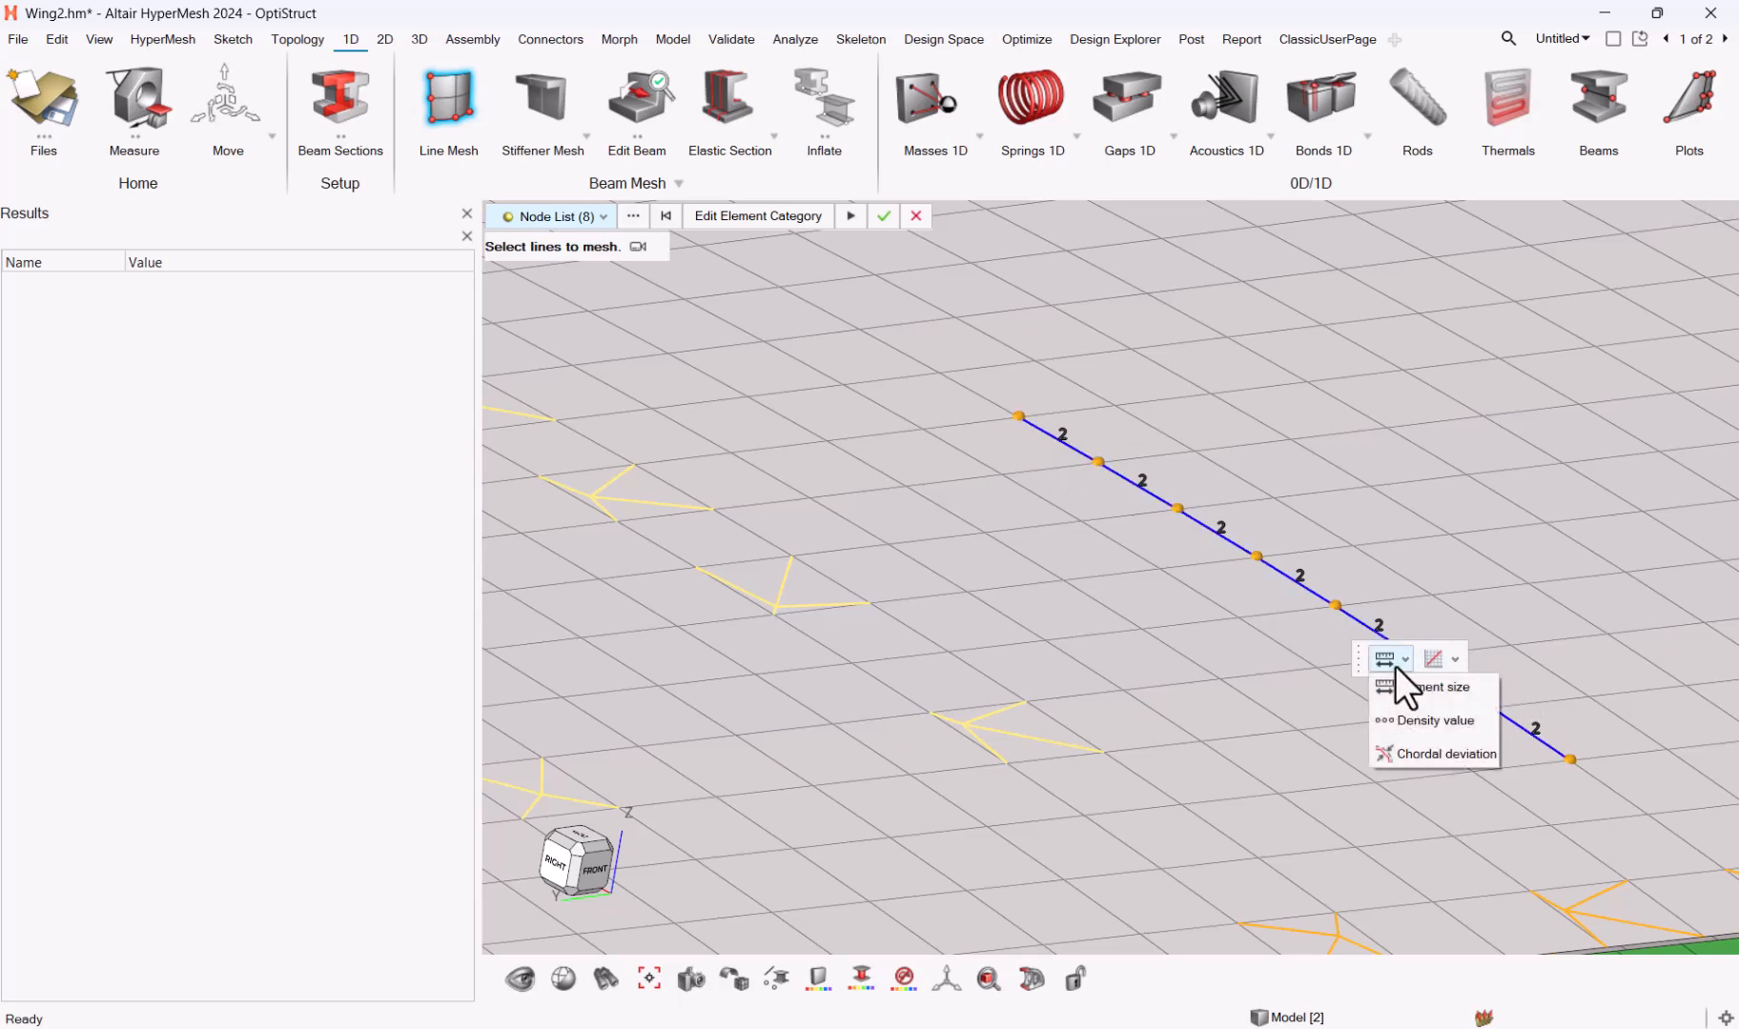
{"action": "left_click", "coordinate": [1432, 722]}
{"action": "left_click", "coordinate": [1531, 693]}
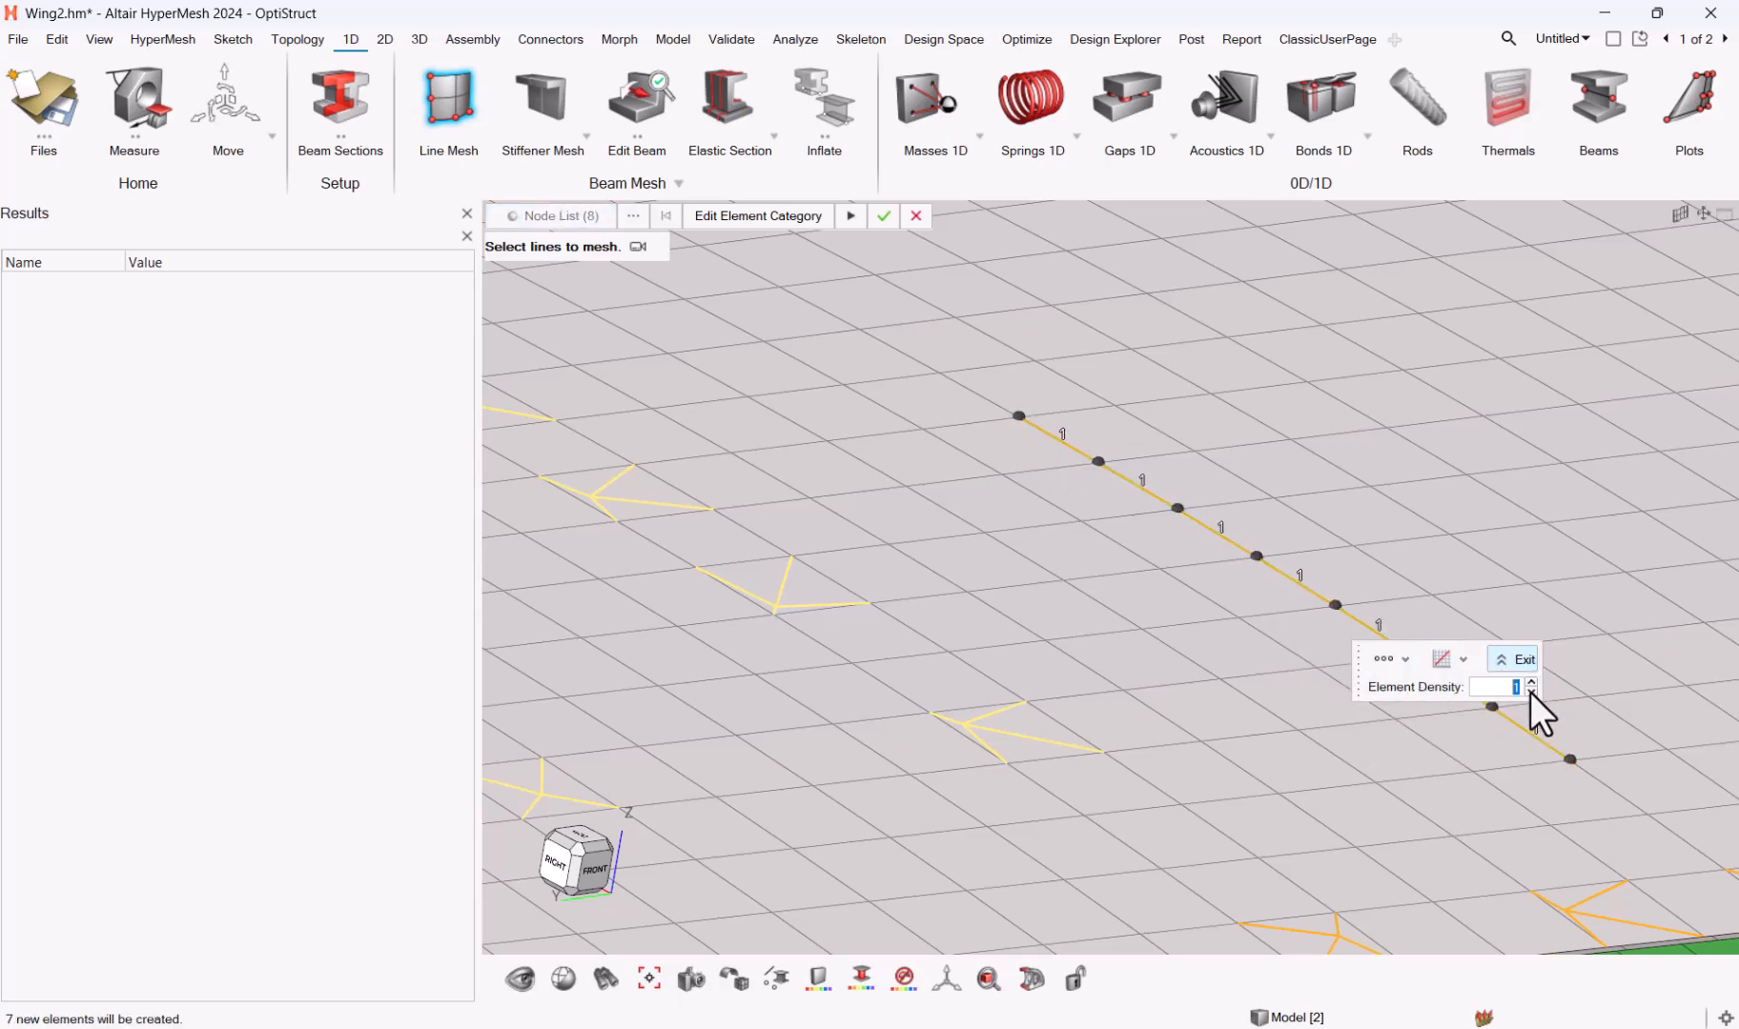
{"action": "left_click", "coordinate": [849, 216]}
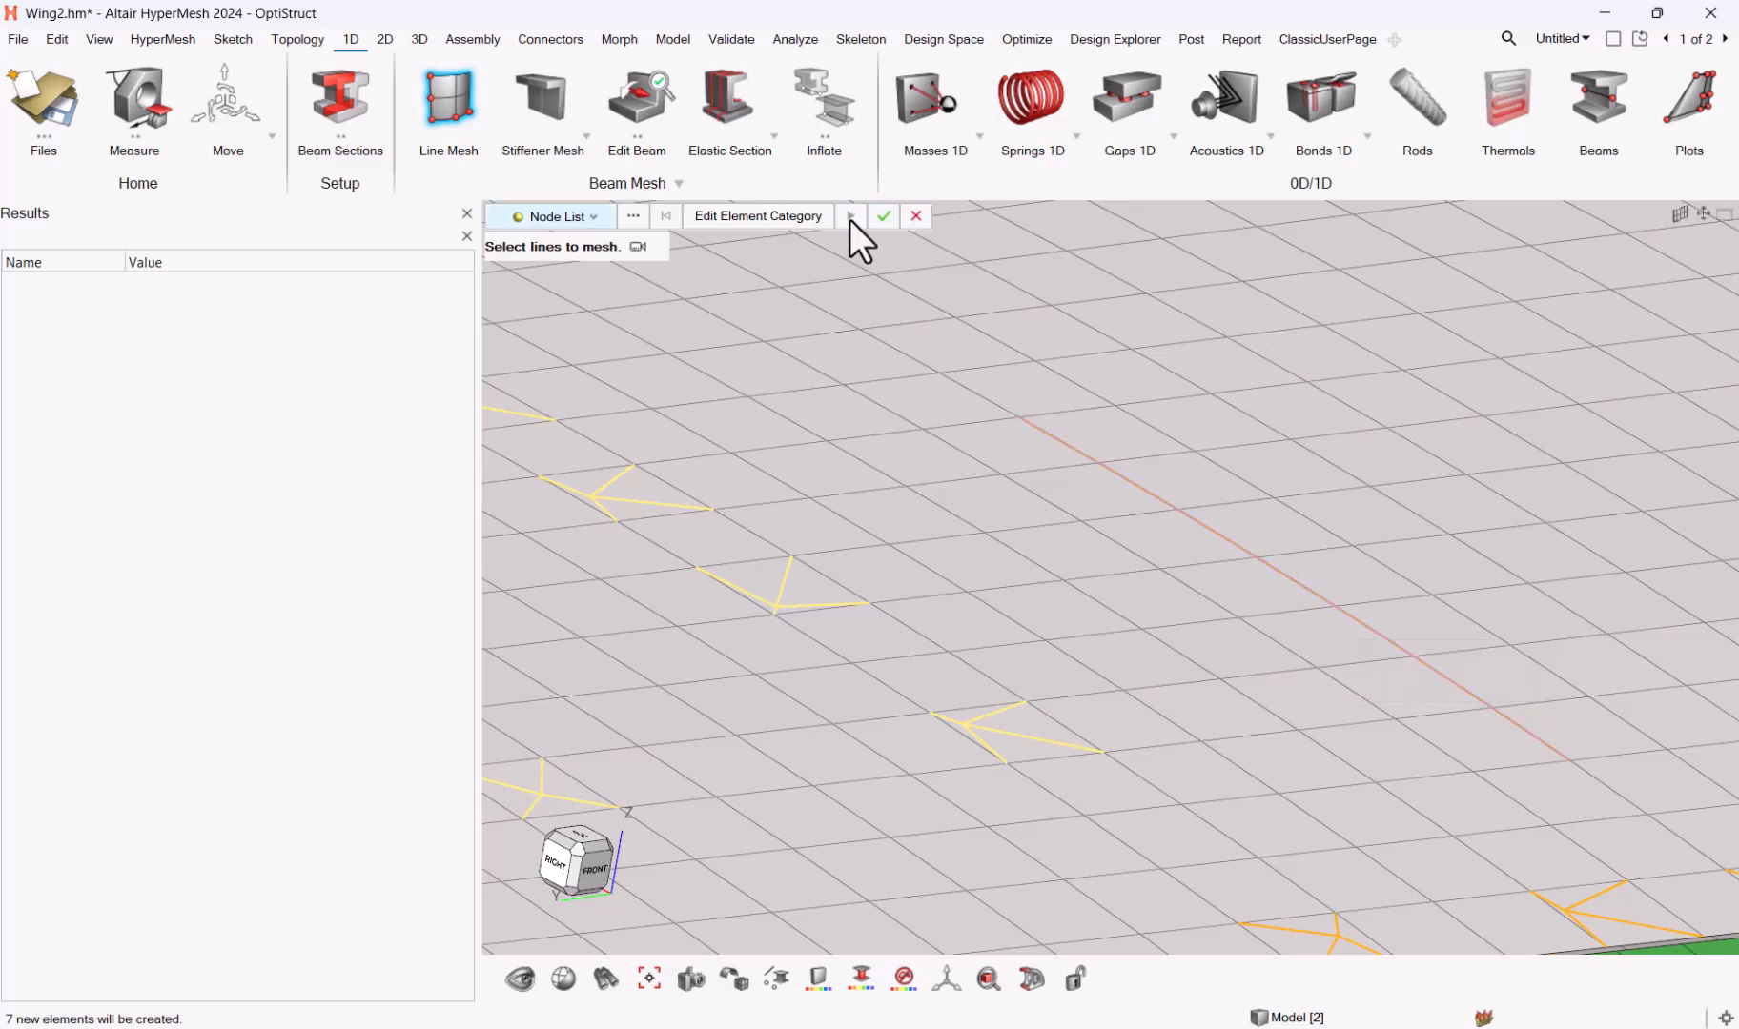
{"action": "scroll", "coordinate": [1163, 597], "scroll_direction": "down", "scroll_amount": 3}
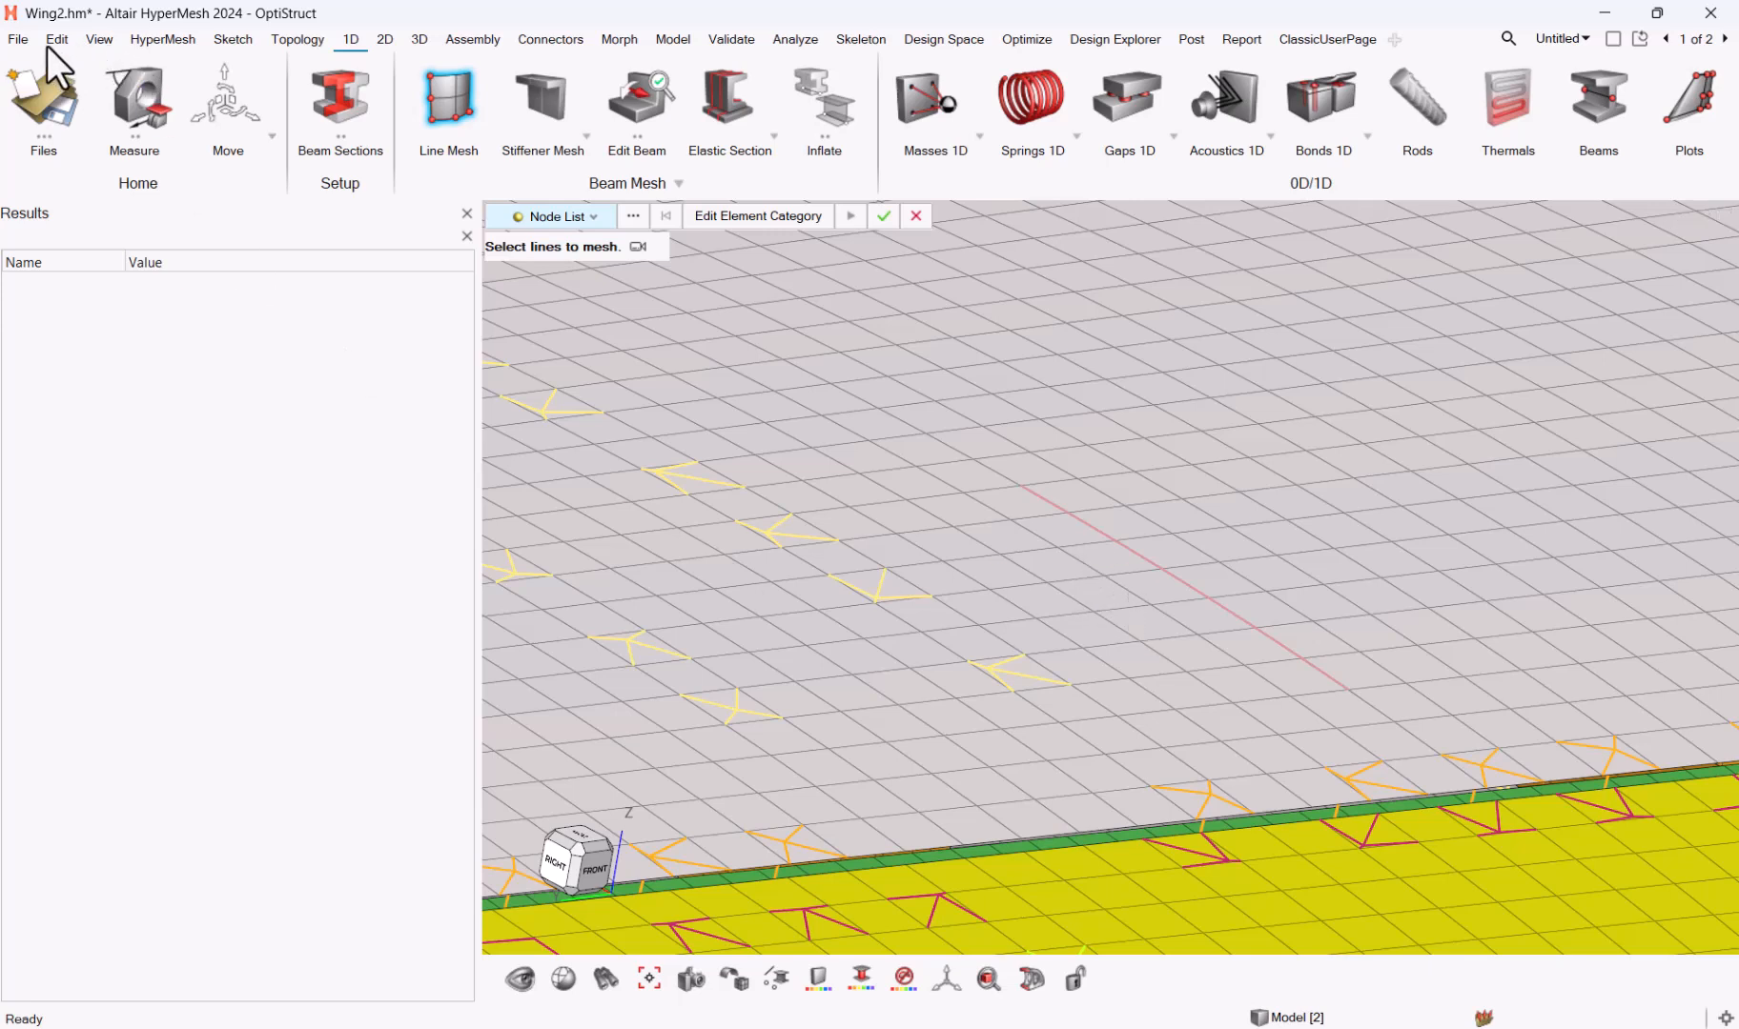
Step: Switch to the second page of the session and activate the BatchMesher surface meshing tool
{"action": "left_click", "coordinate": [386, 39]}
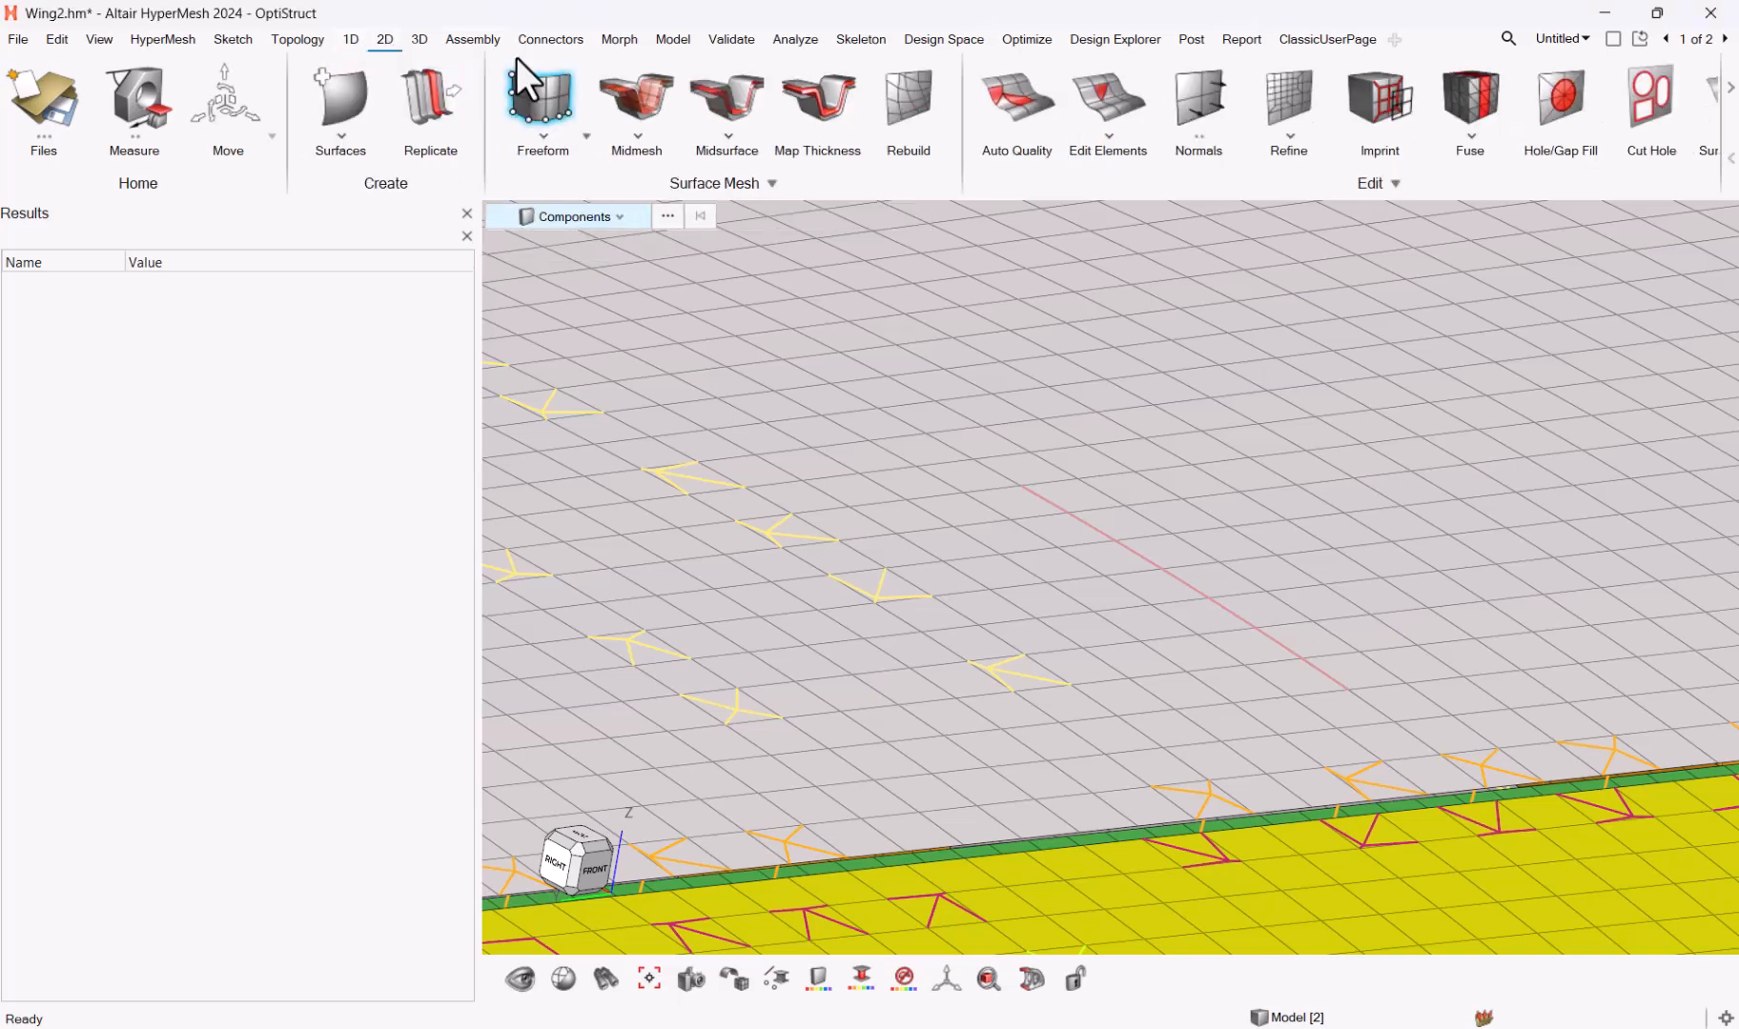
{"action": "left_click", "coordinate": [536, 105]}
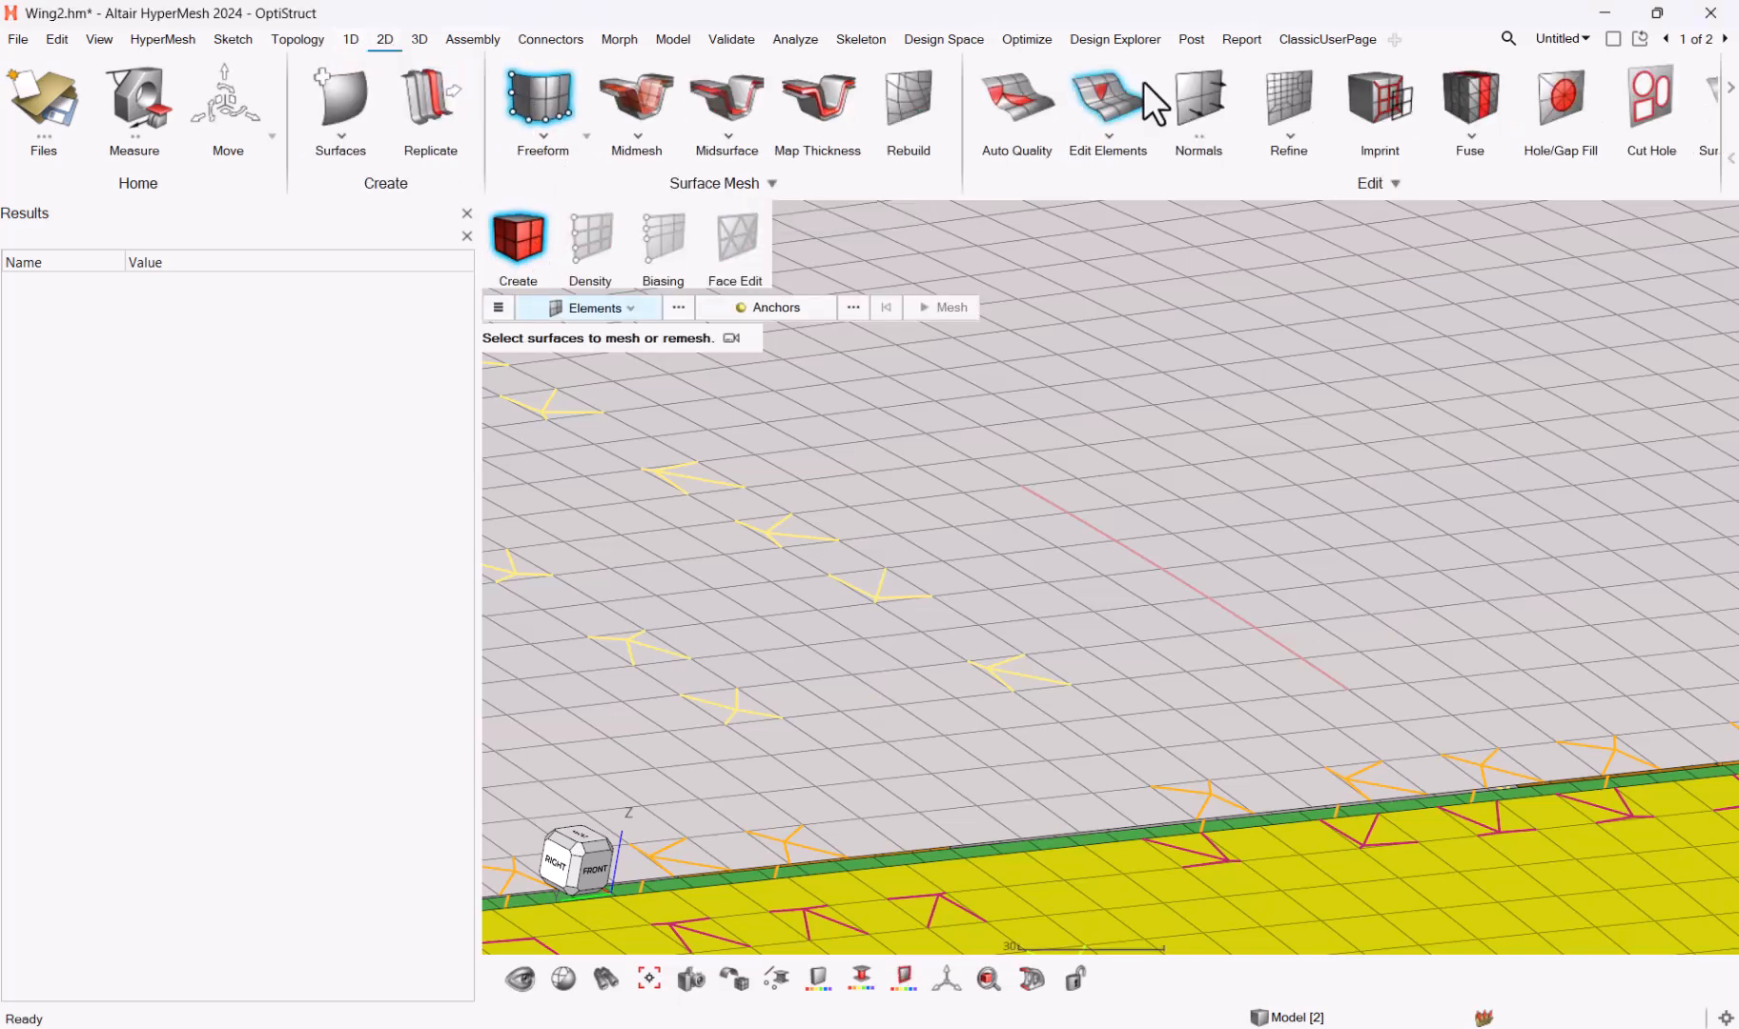
{"action": "left_click", "coordinate": [1724, 39]}
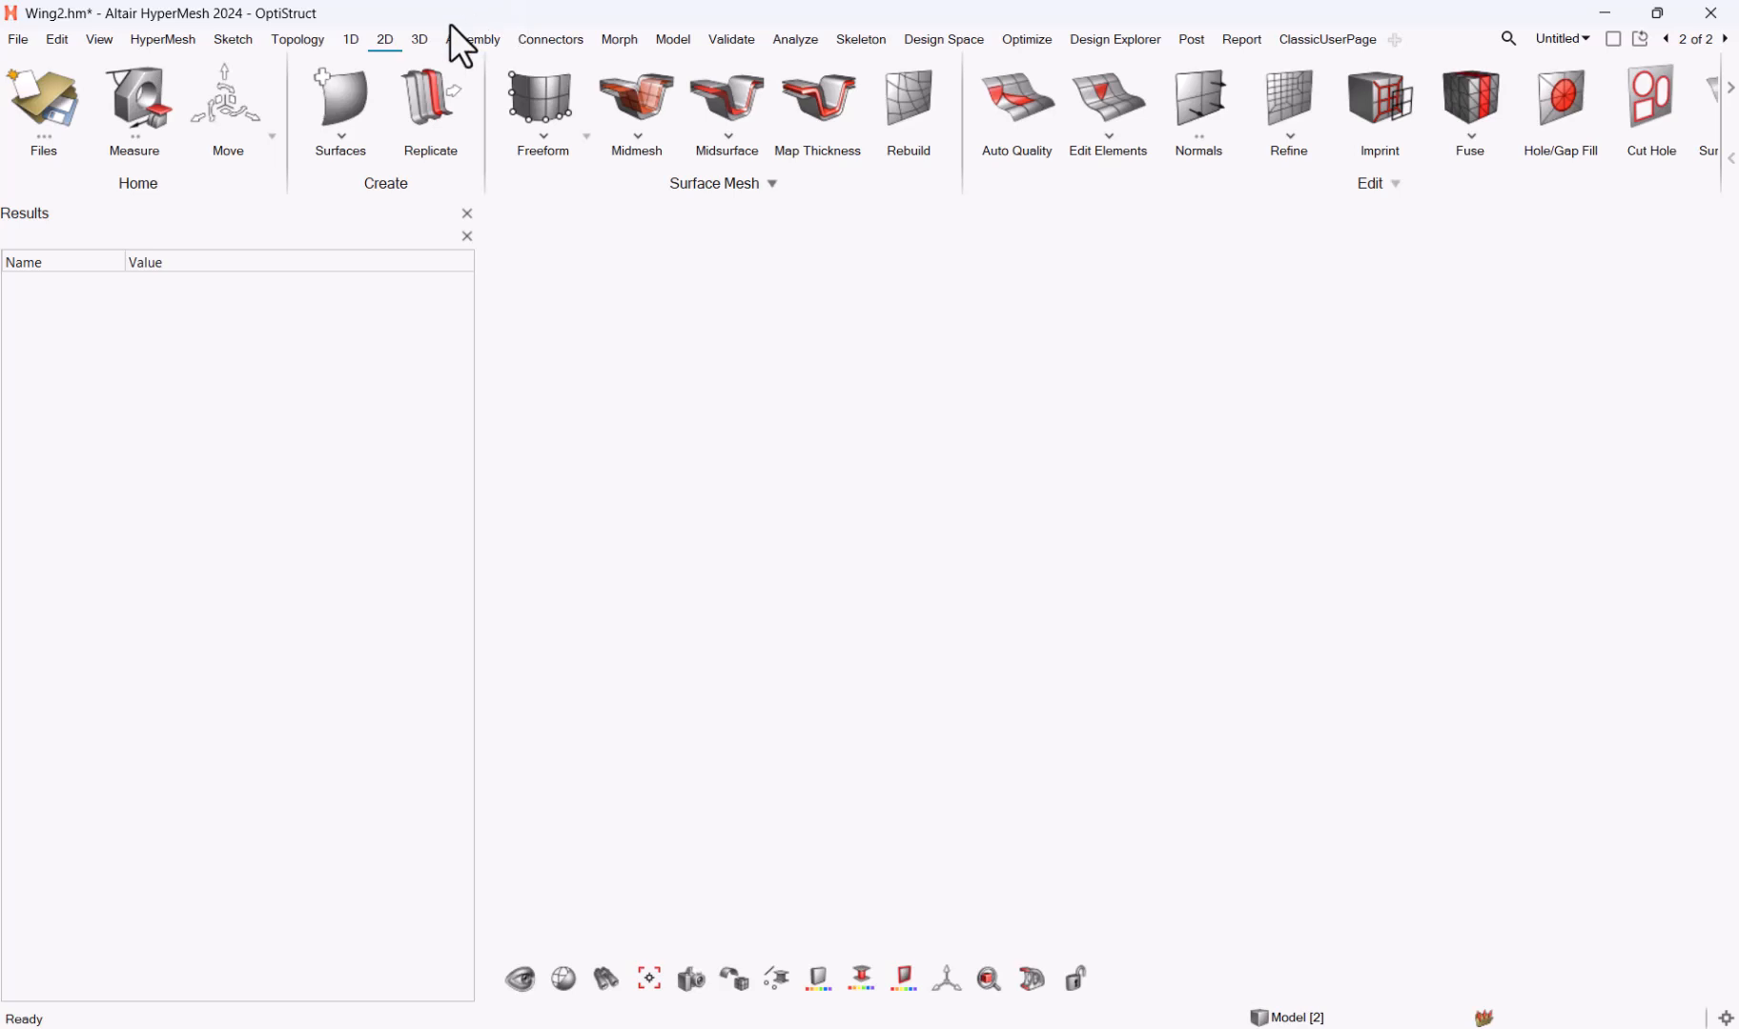
{"action": "left_click", "coordinate": [585, 135]}
{"action": "left_click", "coordinate": [539, 182]}
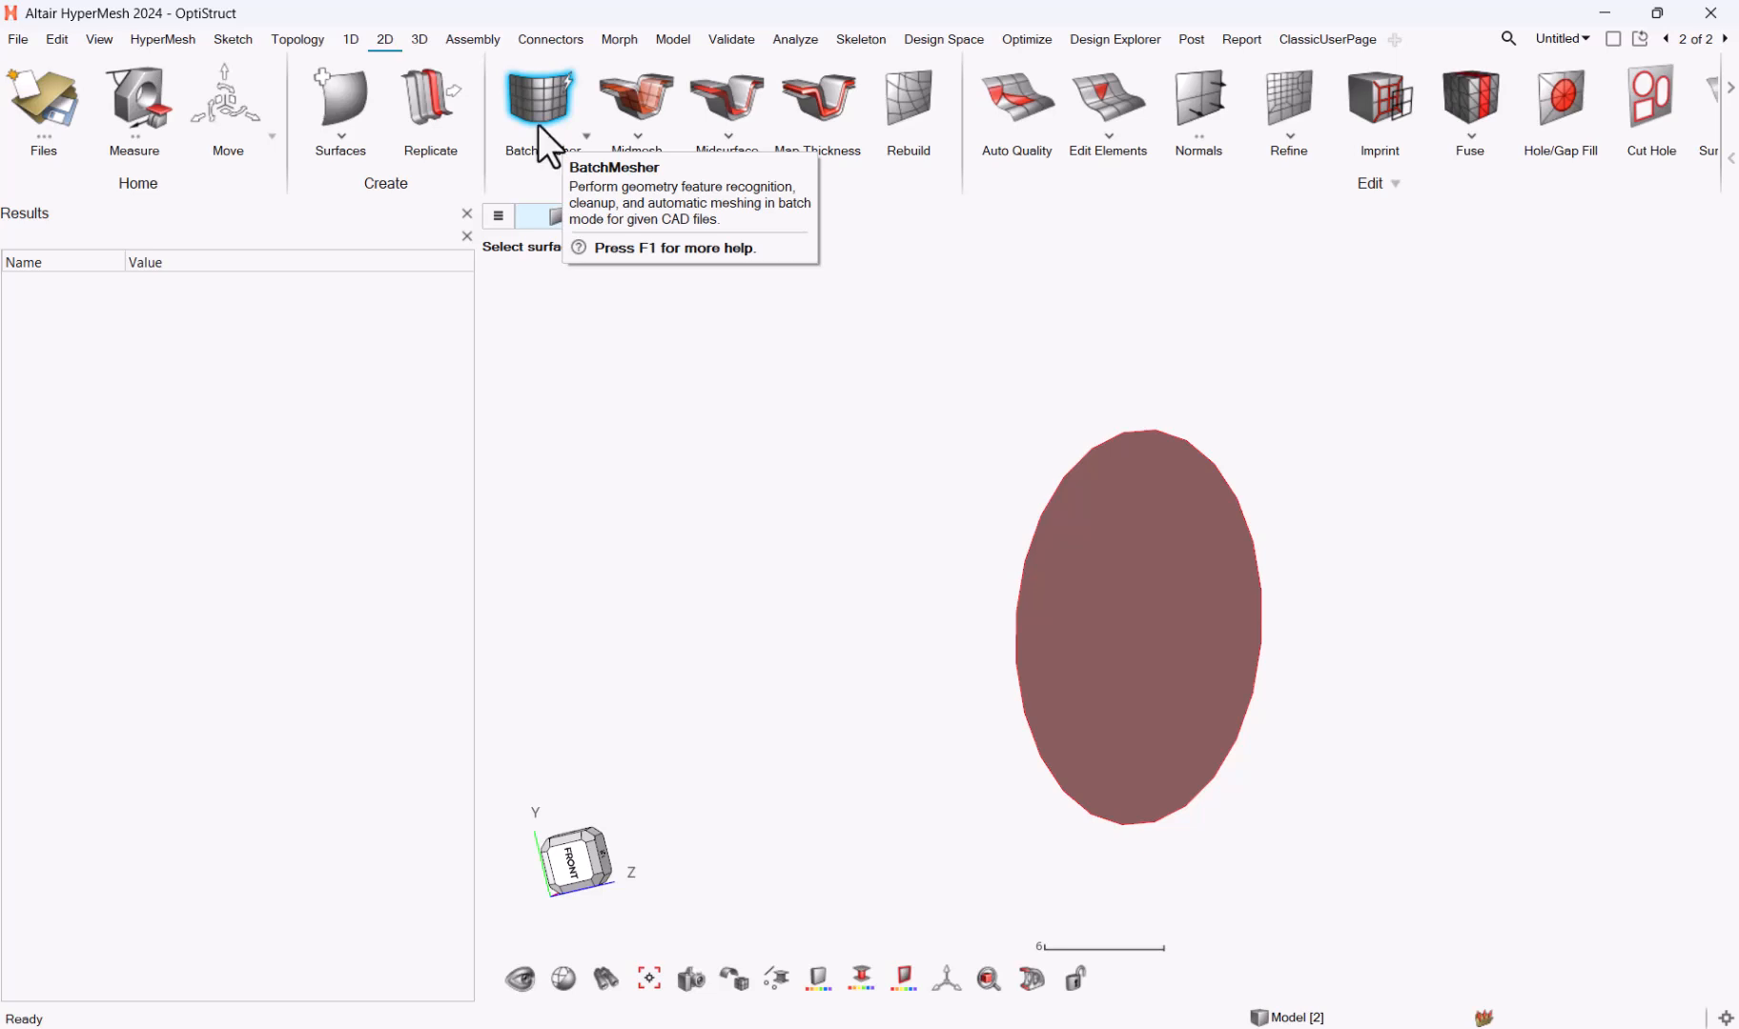
Step: Mesh the flat circular surface with the Freeform mesher at an element size of 2
{"action": "left_click", "coordinate": [587, 134]}
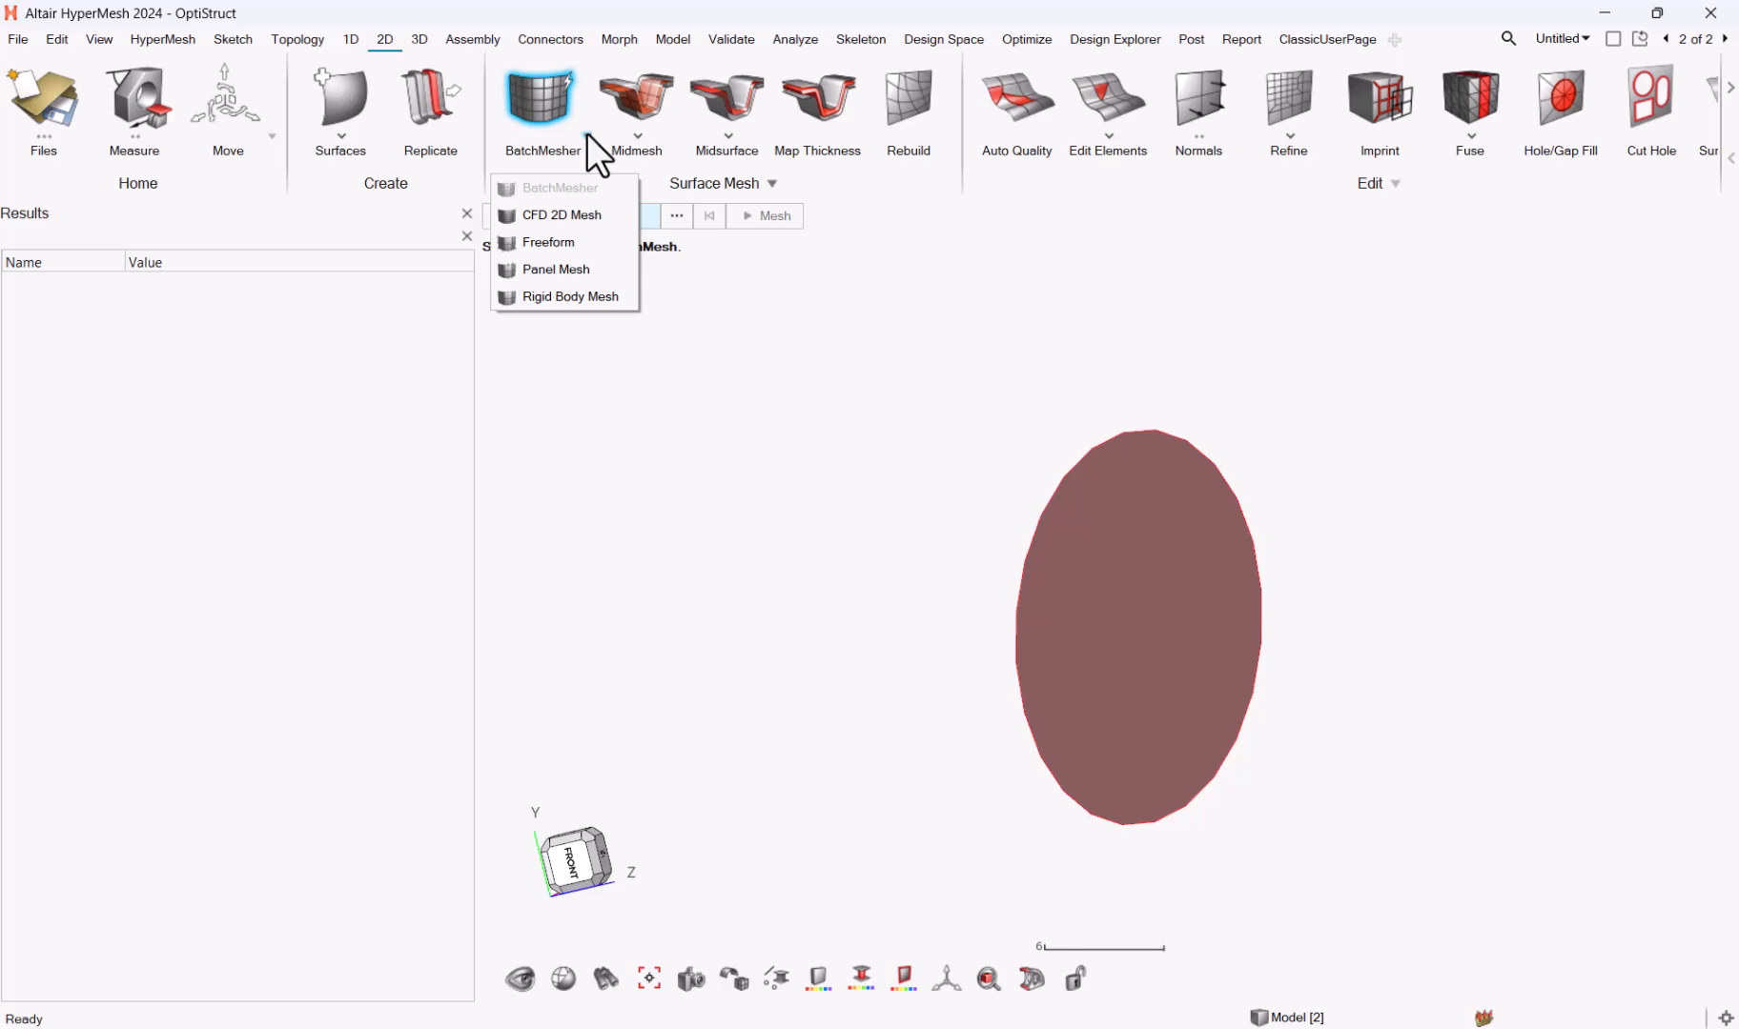
{"action": "left_click", "coordinate": [568, 243]}
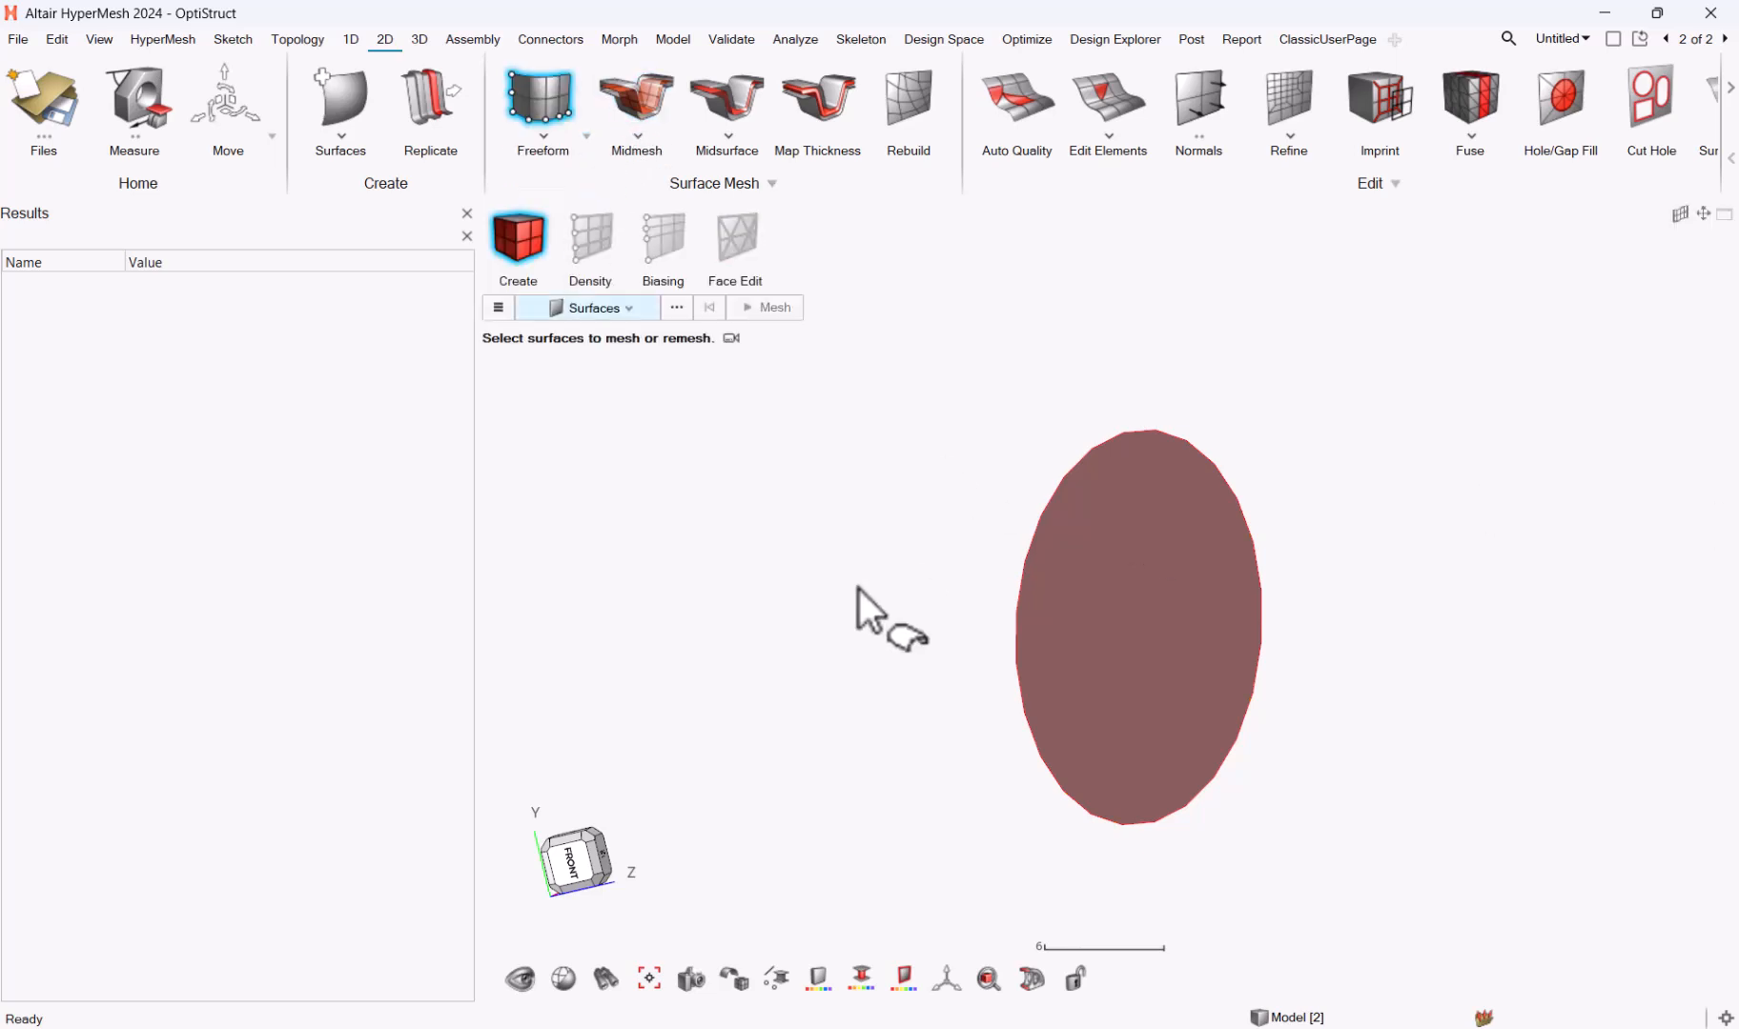
{"action": "left_click", "coordinate": [1141, 549]}
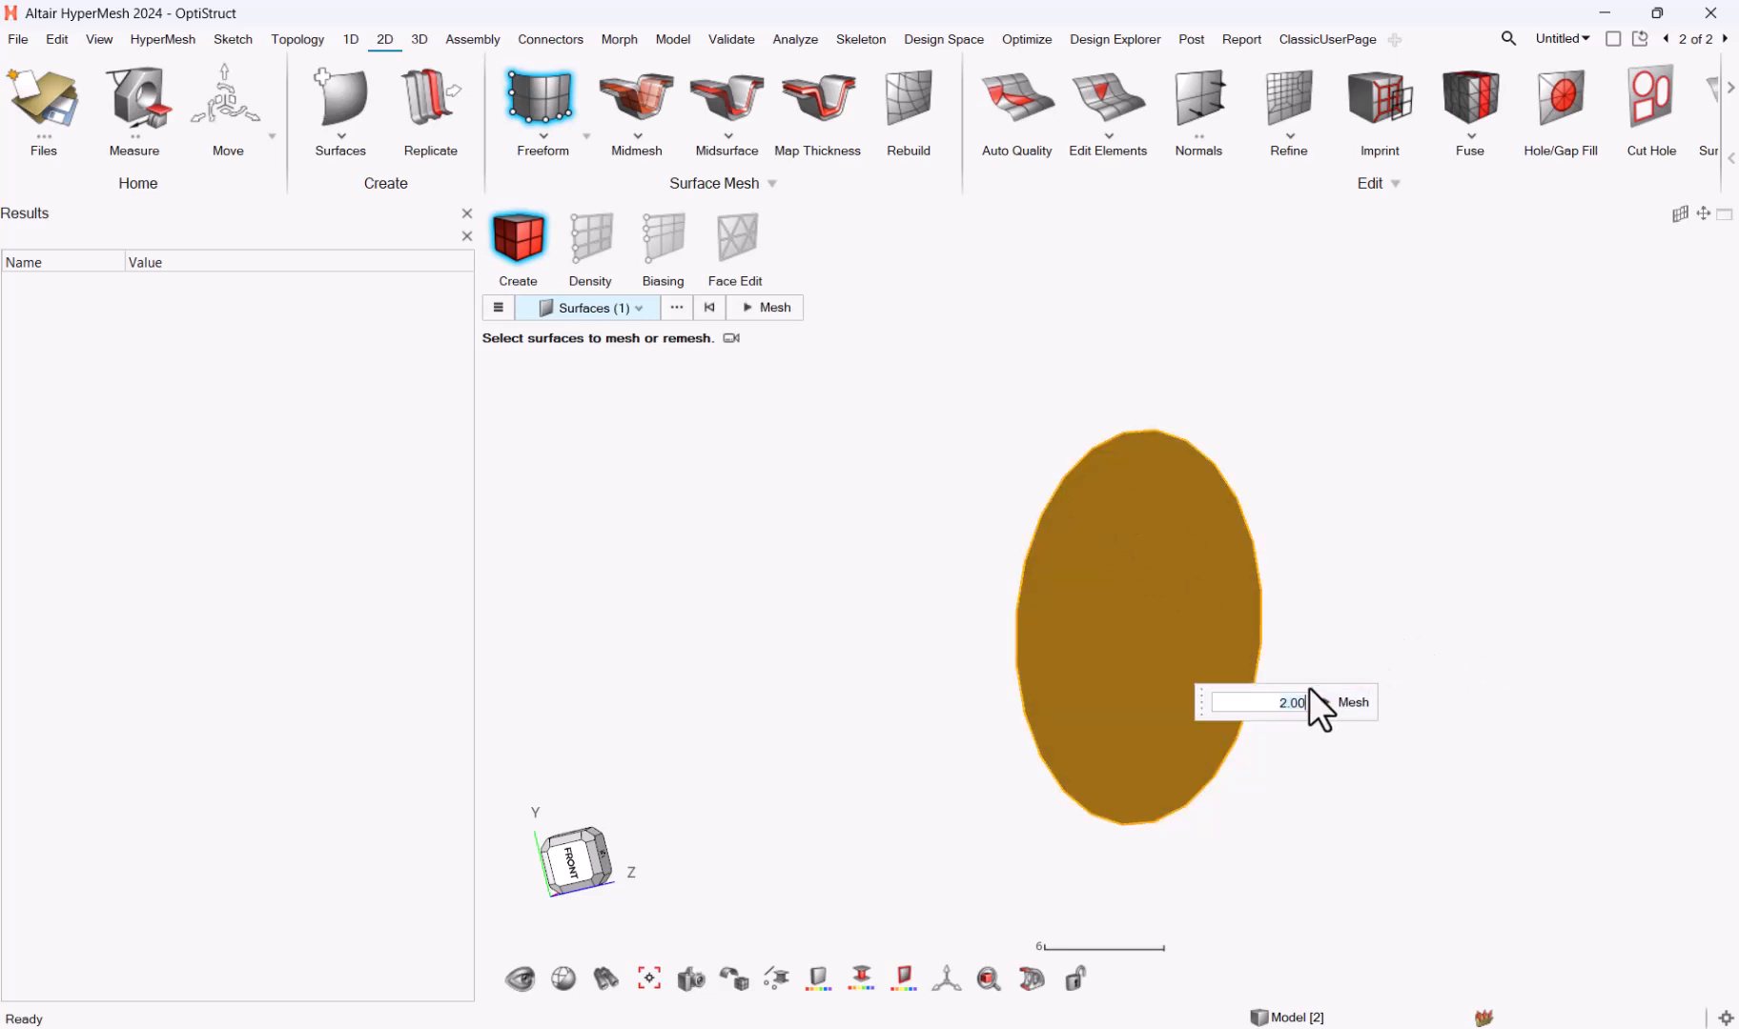
{"action": "left_click", "coordinate": [1353, 705]}
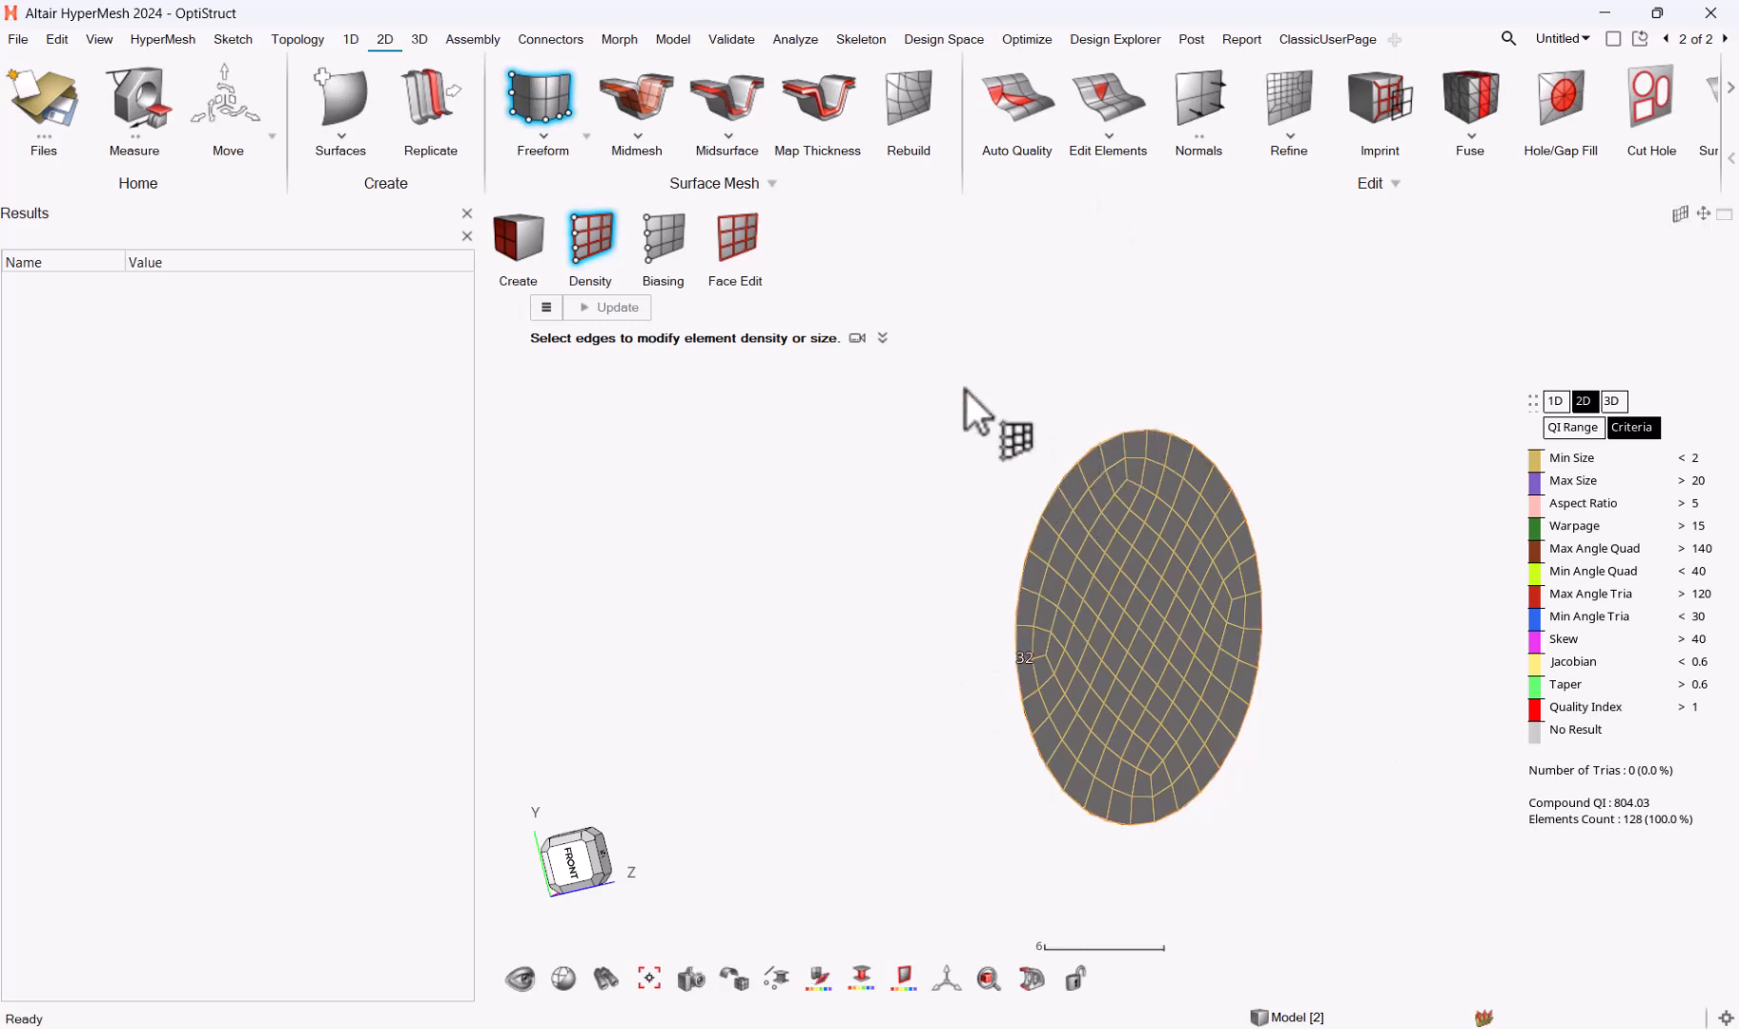
{"action": "key", "text": "Escape"}
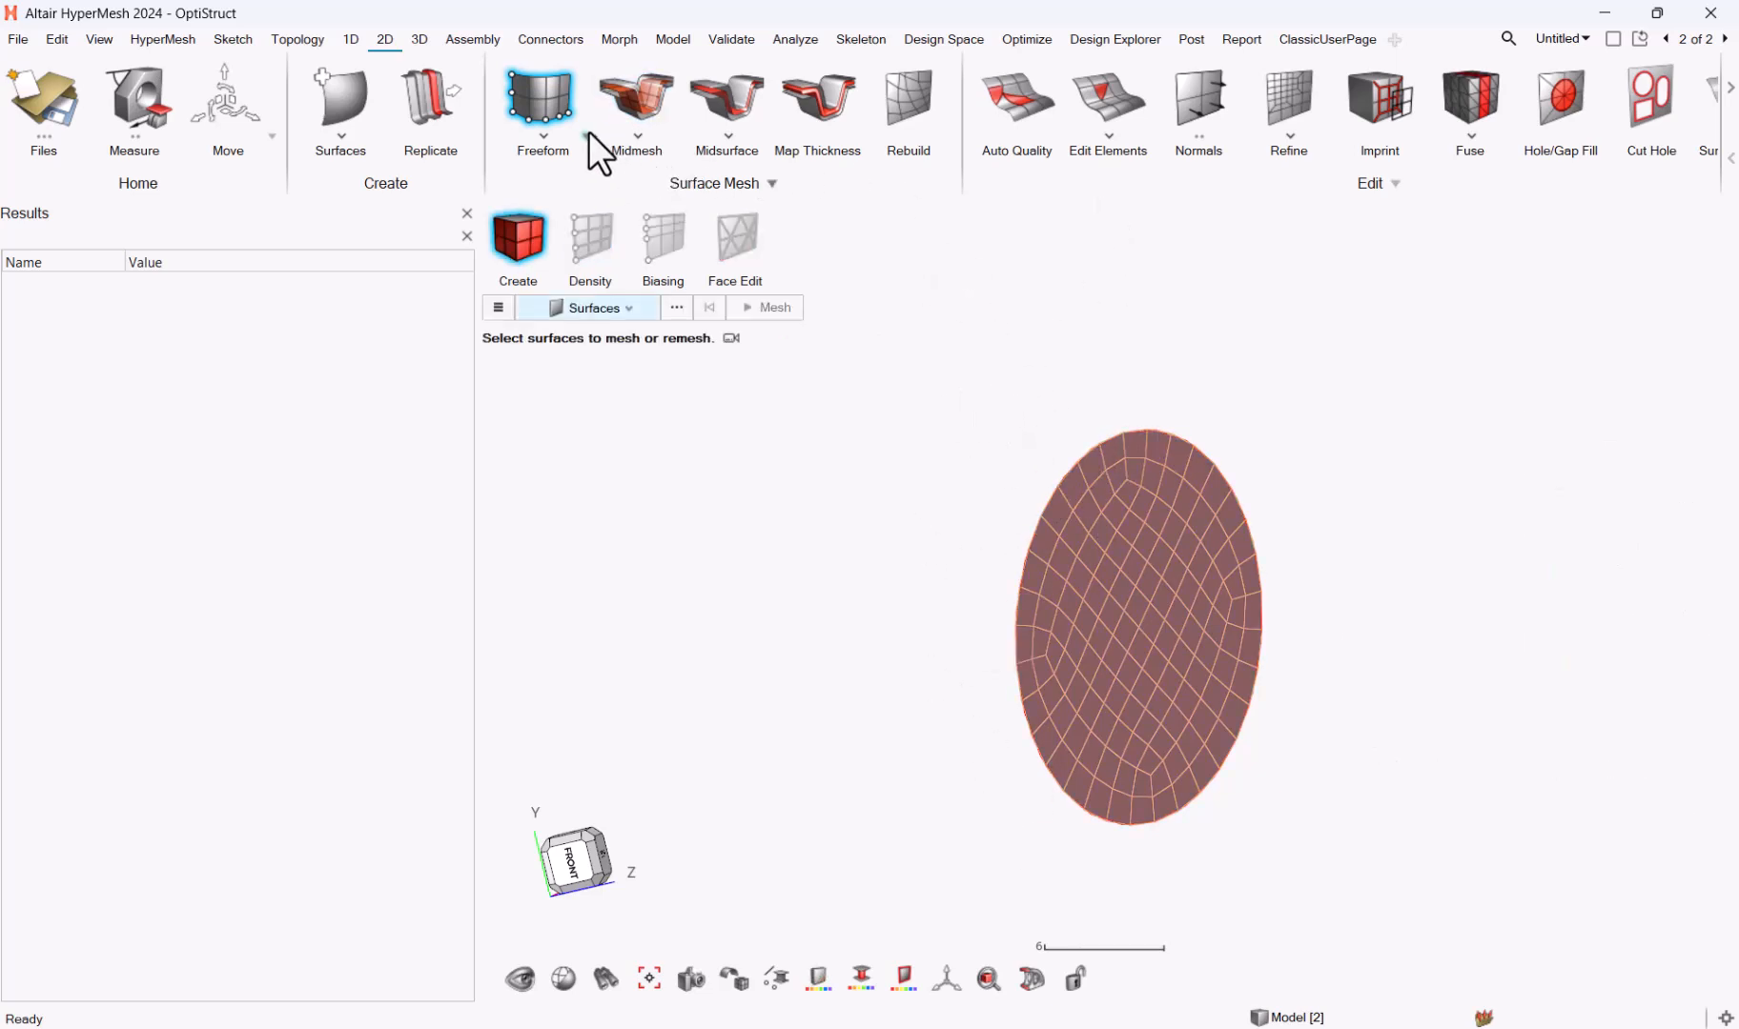
{"action": "left_click", "coordinate": [533, 137]}
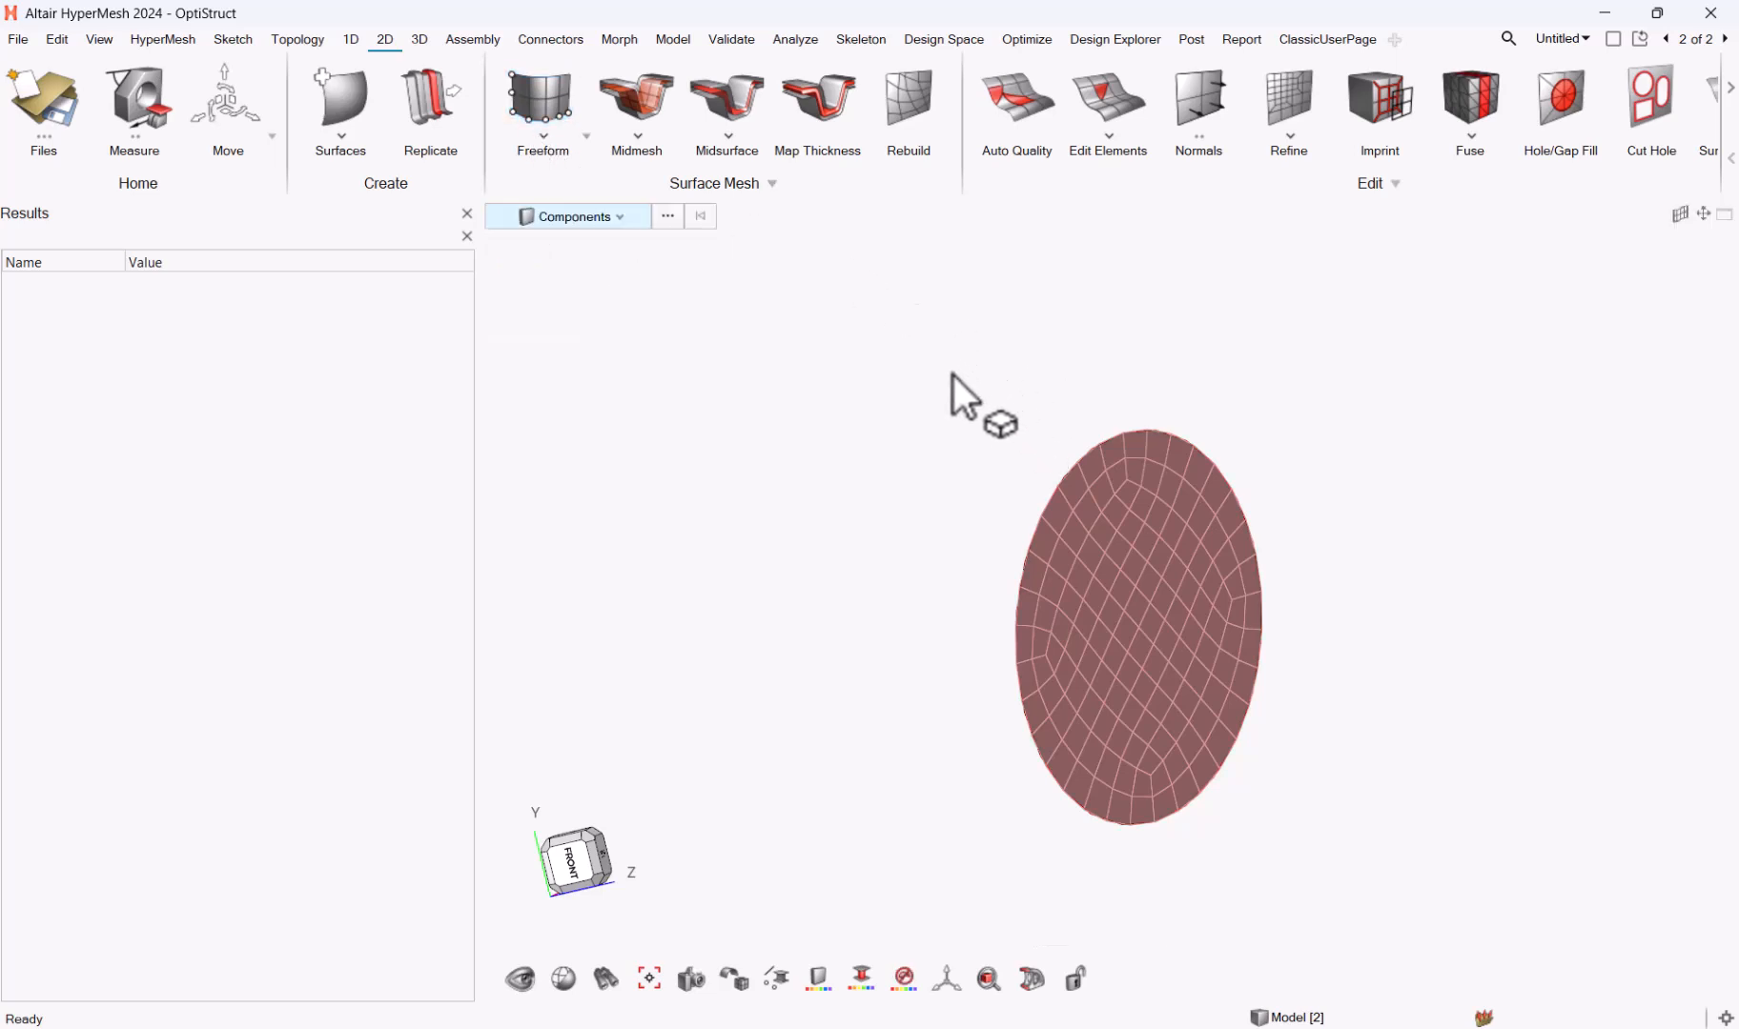
Step: Extrude the meshed circular surface together with its mesh by 20 using surfaces as the input entity
{"action": "right_click_drag", "start_coordinate": [967, 408], "coordinate": [836, 448], "text": "ctrl"}
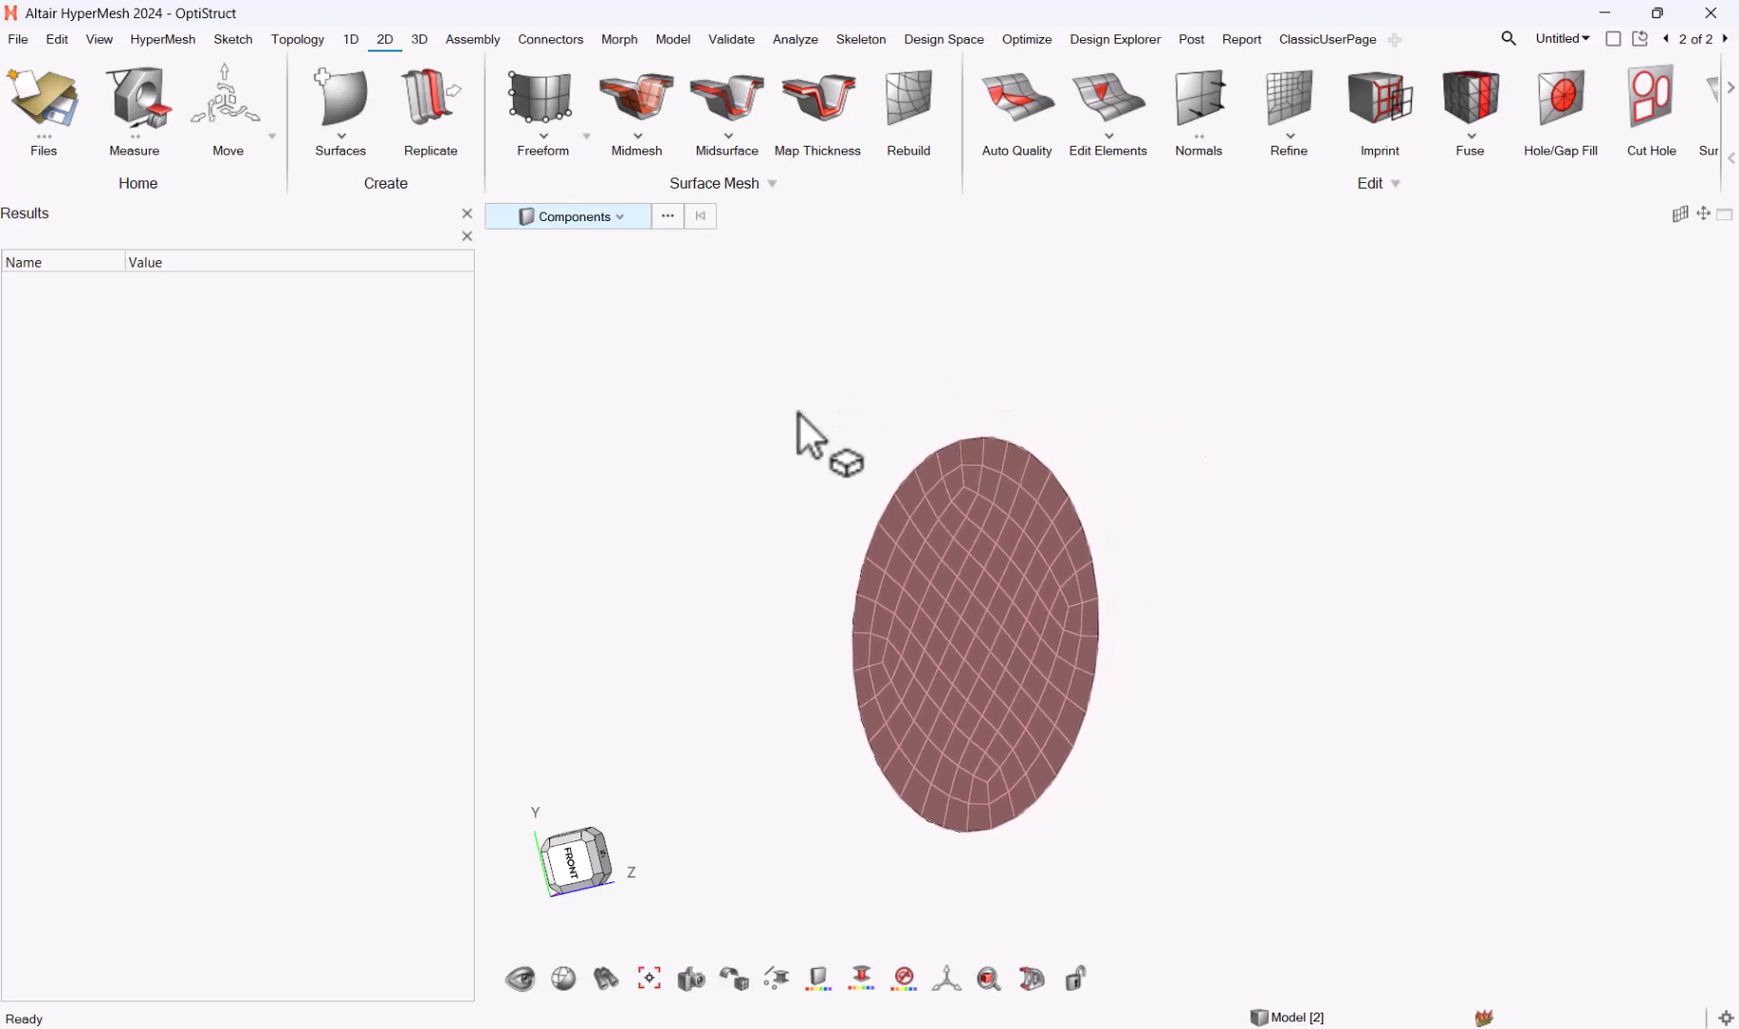
{"action": "left_click", "coordinate": [424, 38]}
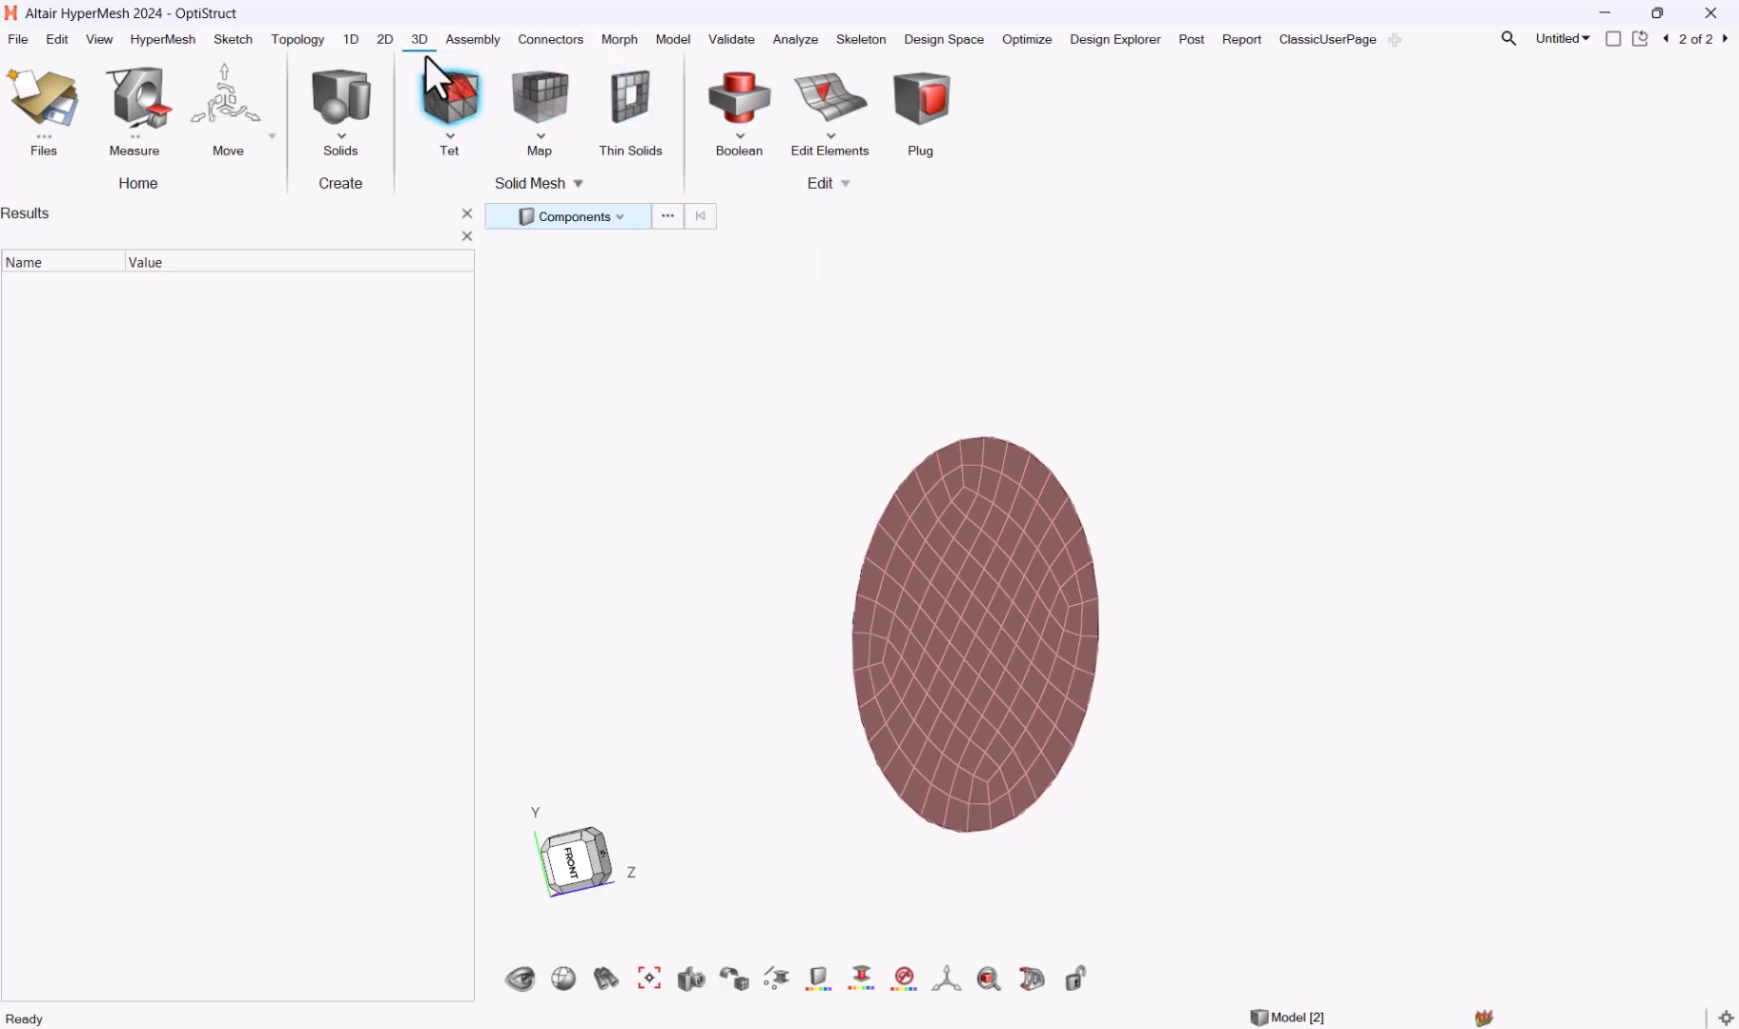
{"action": "left_click", "coordinate": [307, 38]}
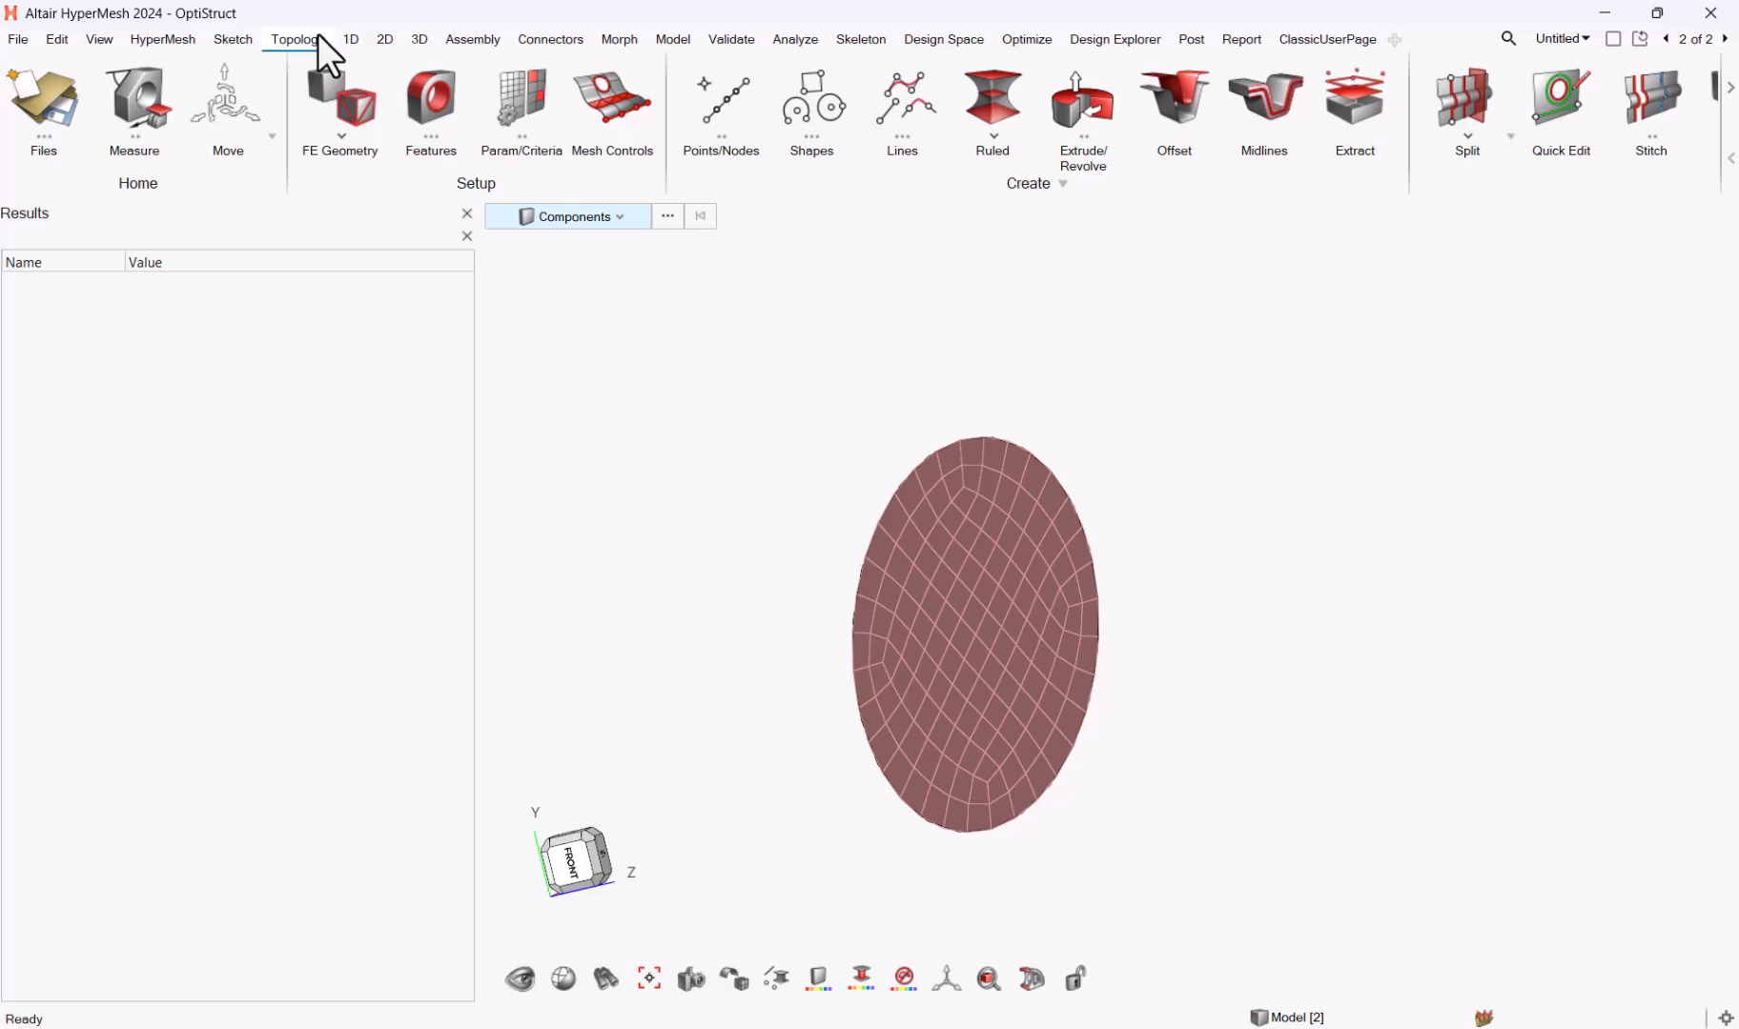
{"action": "left_click", "coordinate": [1067, 93]}
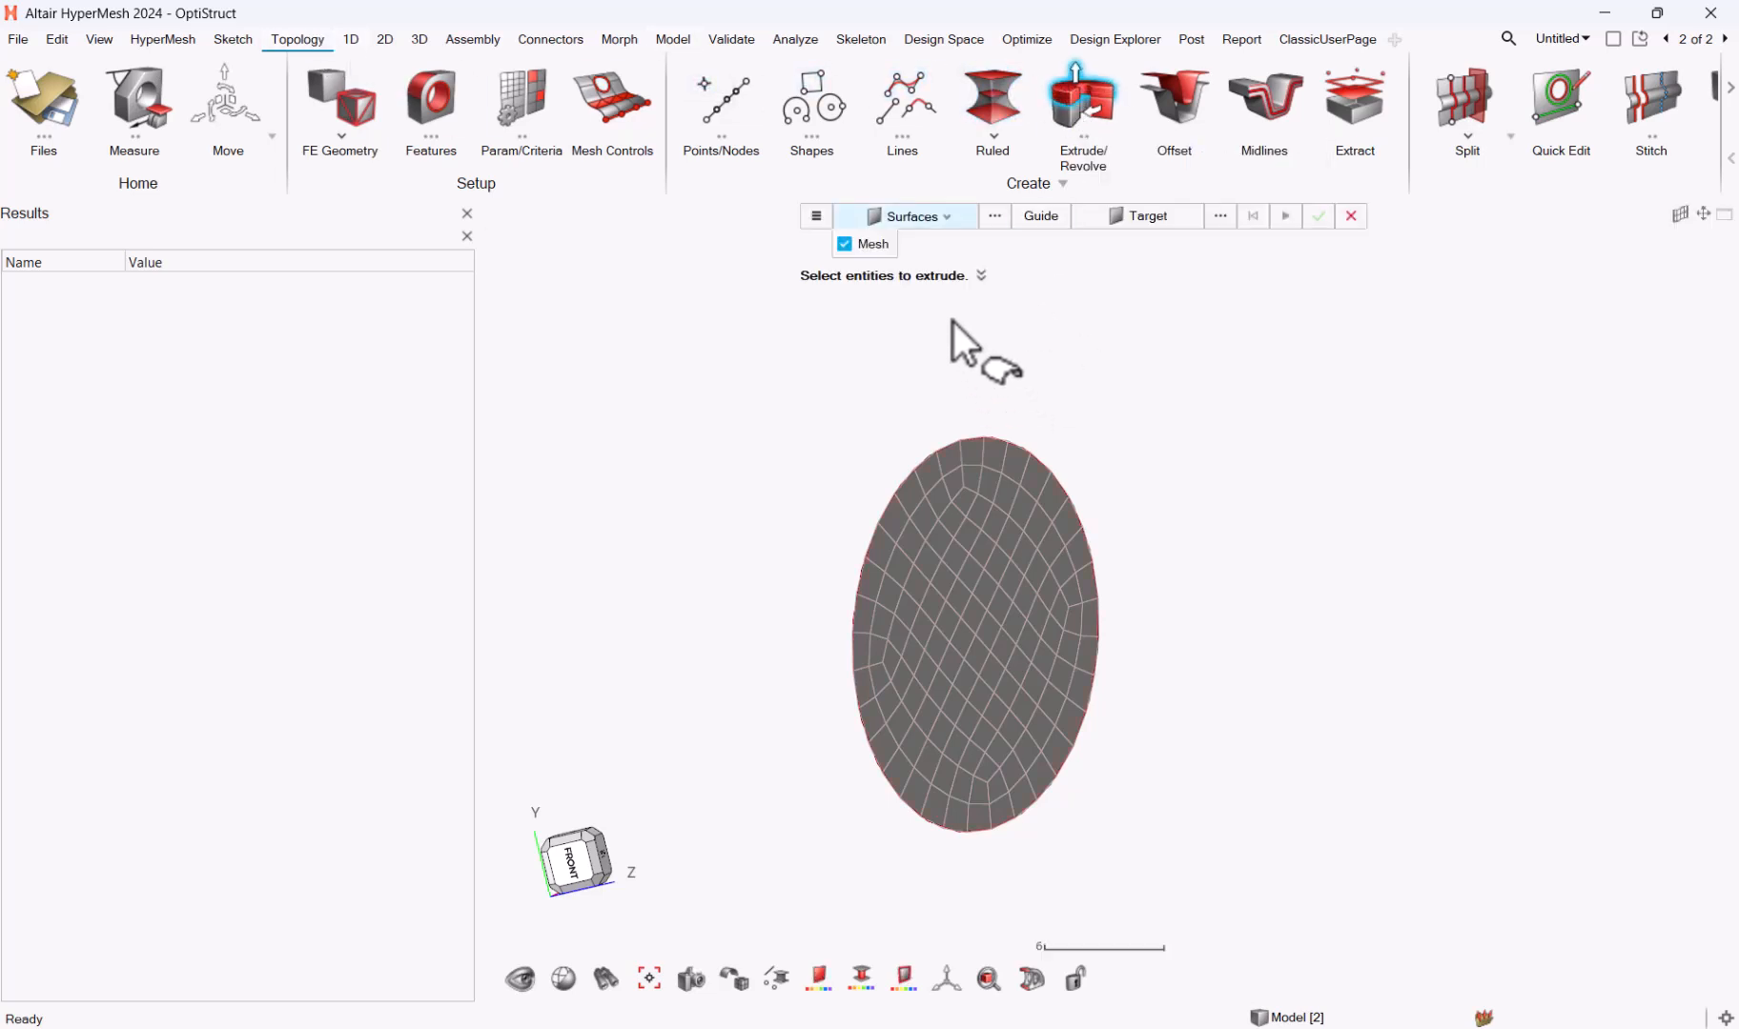
{"action": "left_click", "coordinate": [944, 217]}
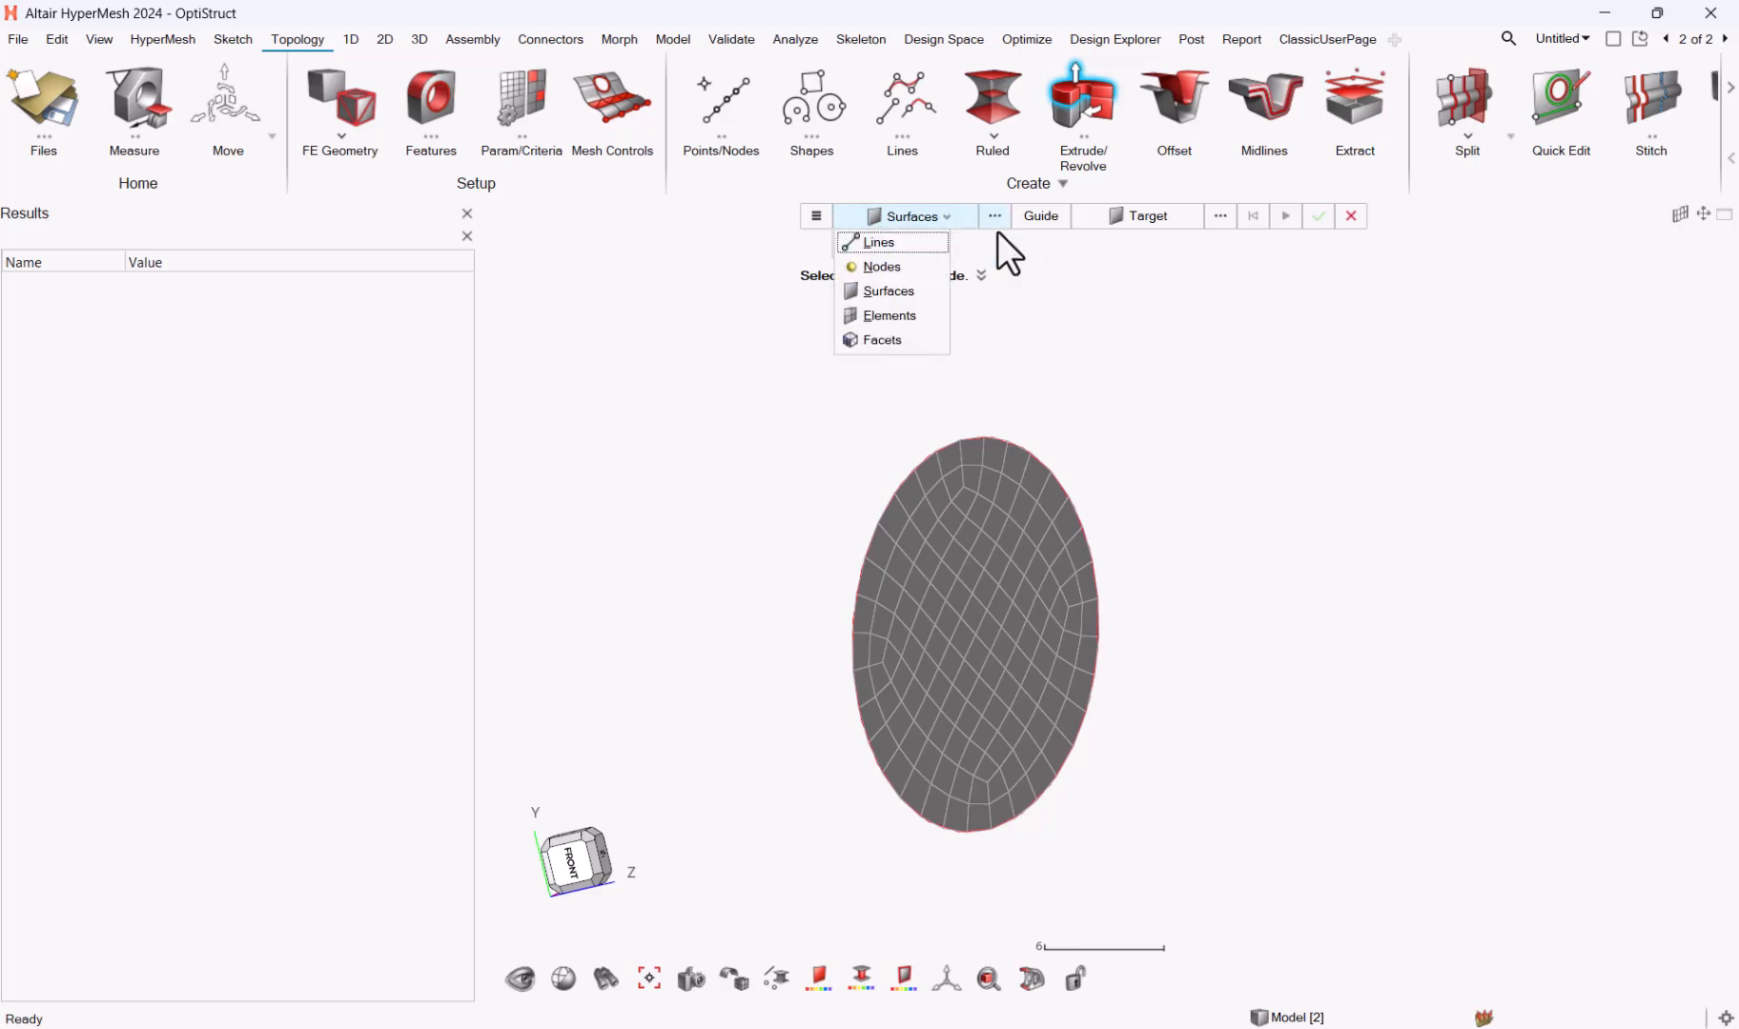
{"action": "left_click", "coordinate": [1190, 417]}
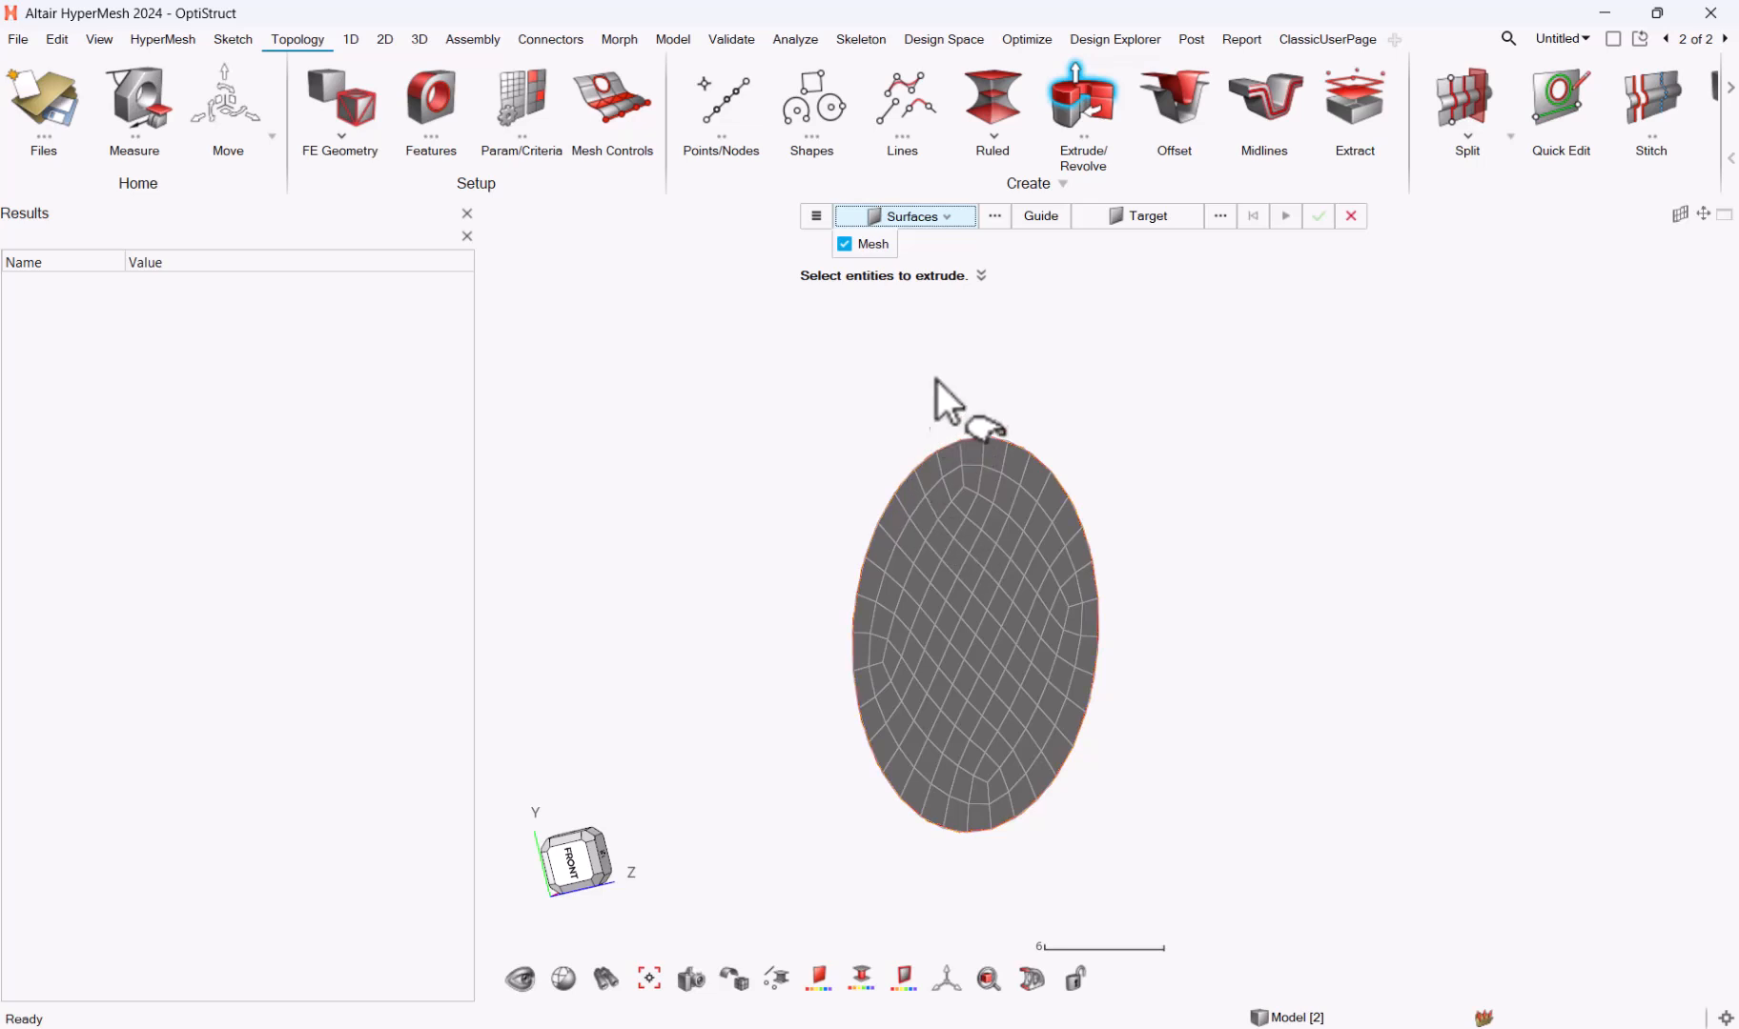
{"action": "left_click", "coordinate": [936, 561]}
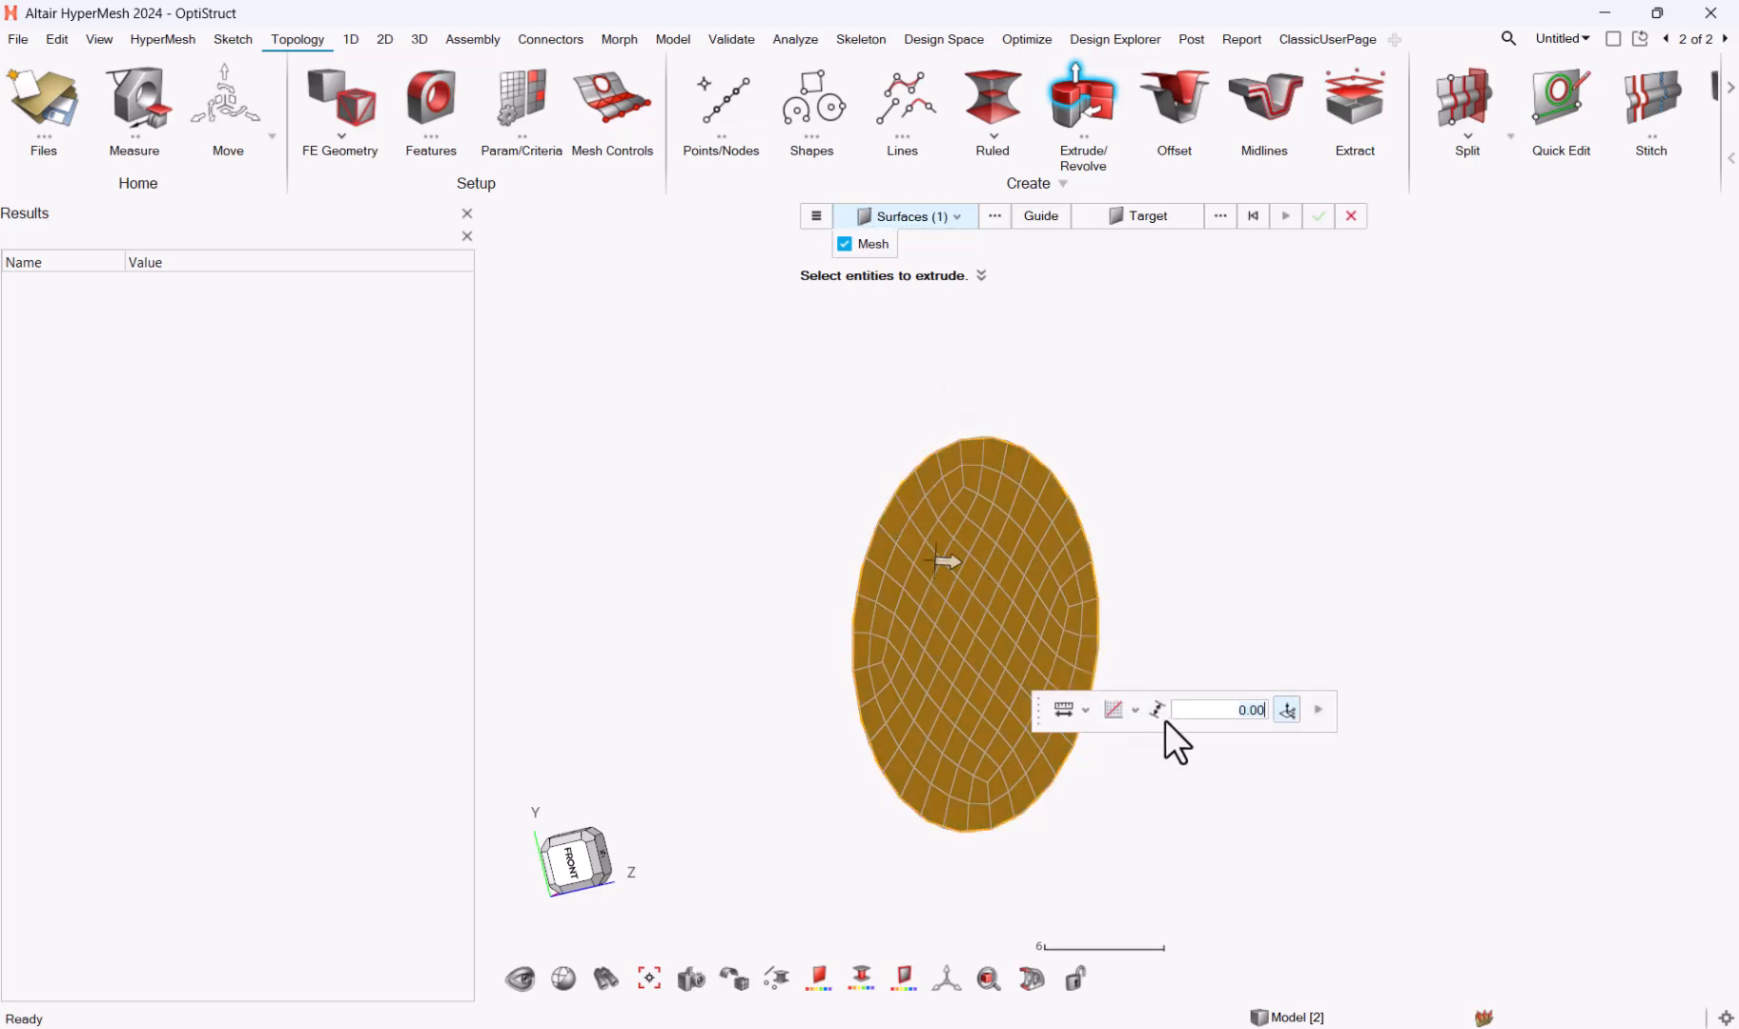
{"action": "double_click", "coordinate": [1199, 710]}
{"action": "type", "text": "20"}
{"action": "key", "text": "Return"}
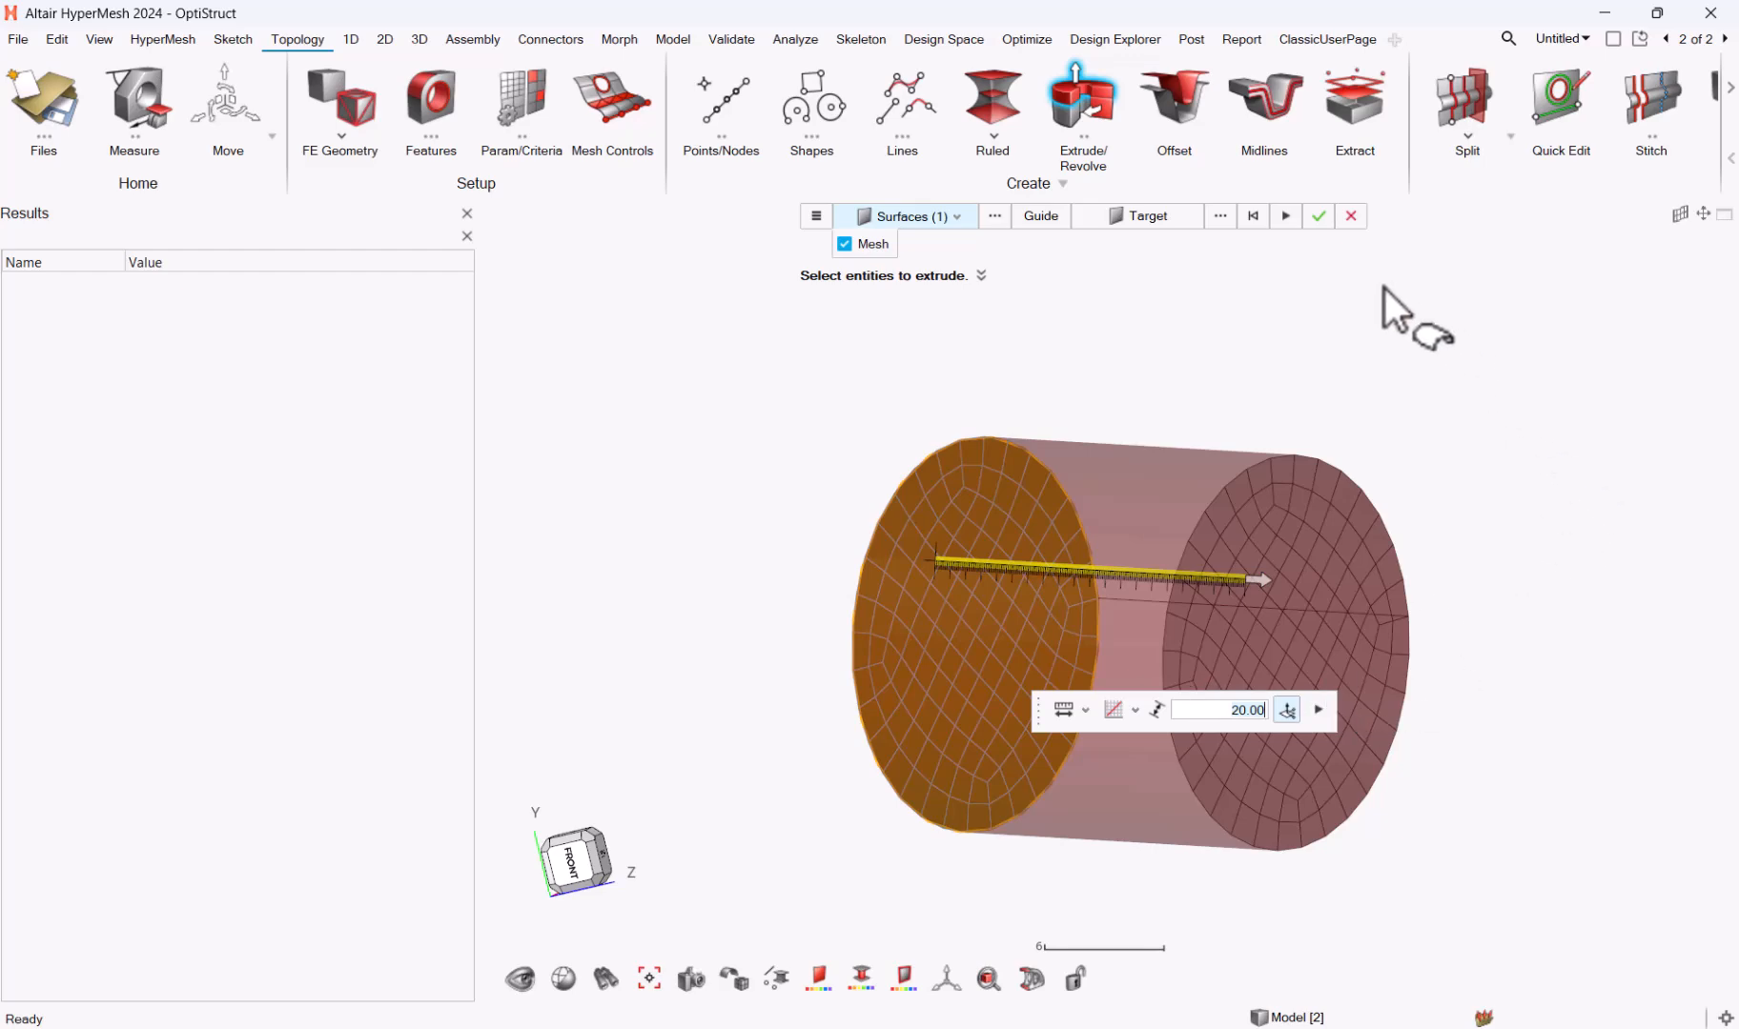
{"action": "left_click", "coordinate": [1285, 217]}
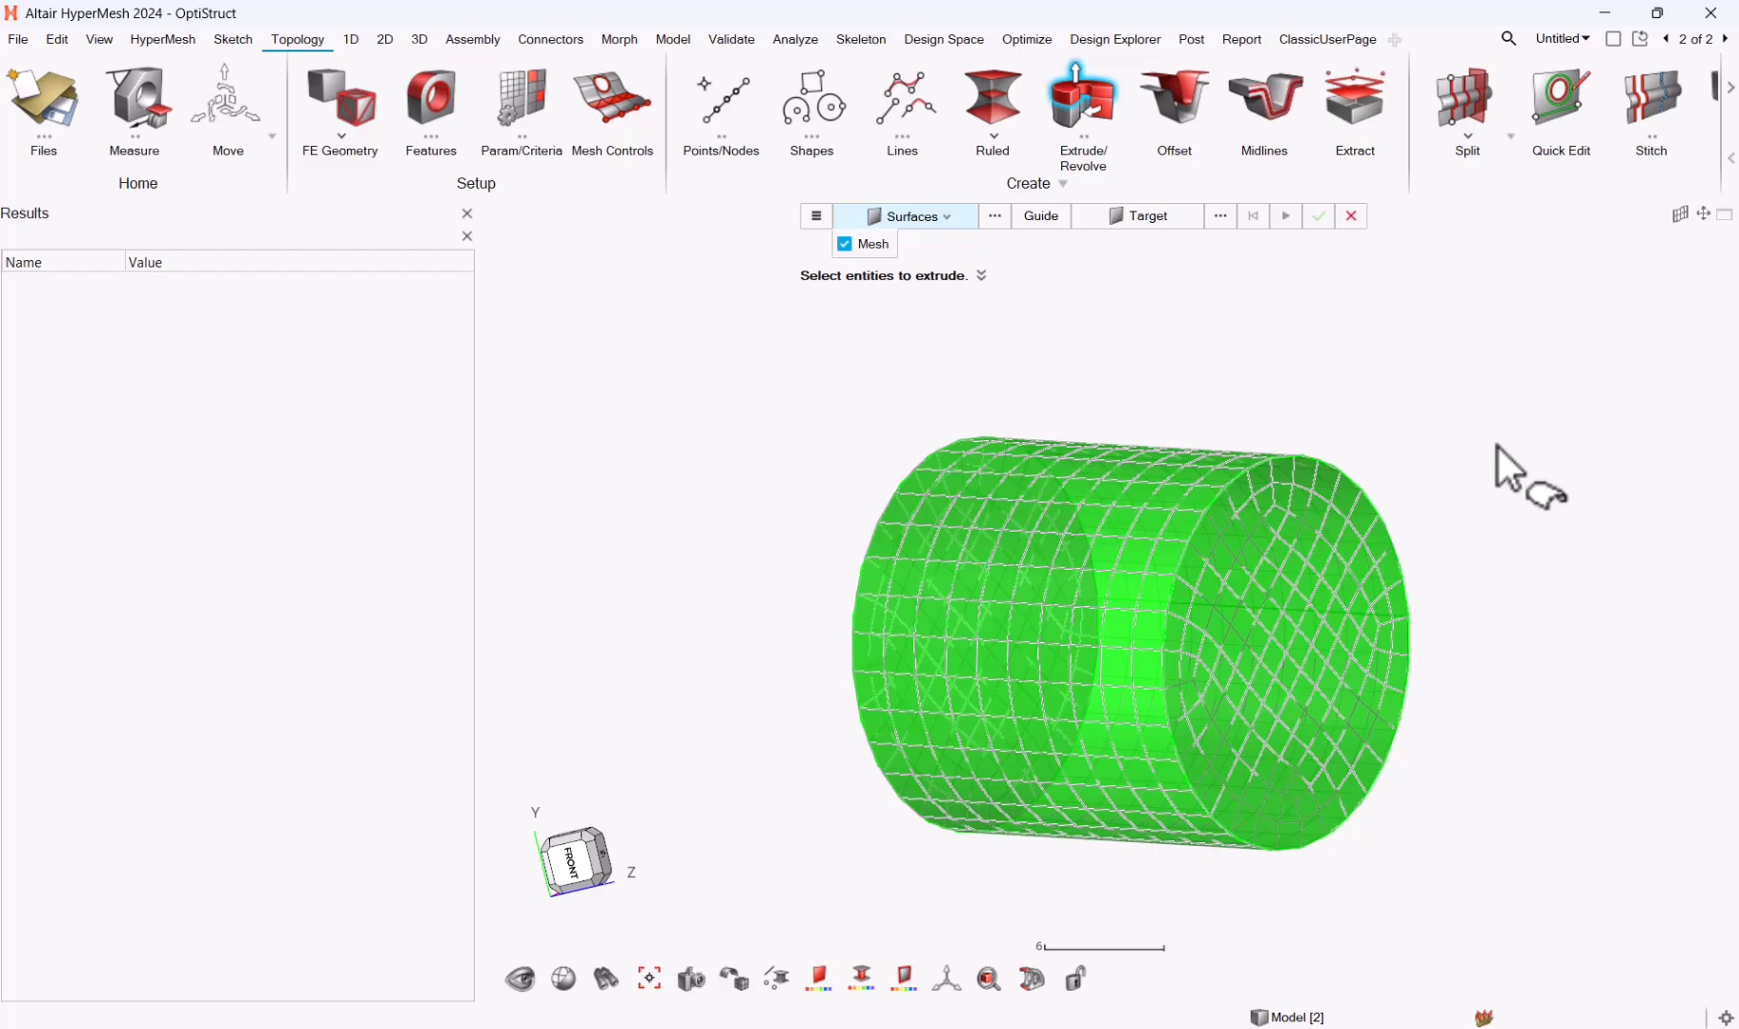
{"action": "key", "text": "Escape"}
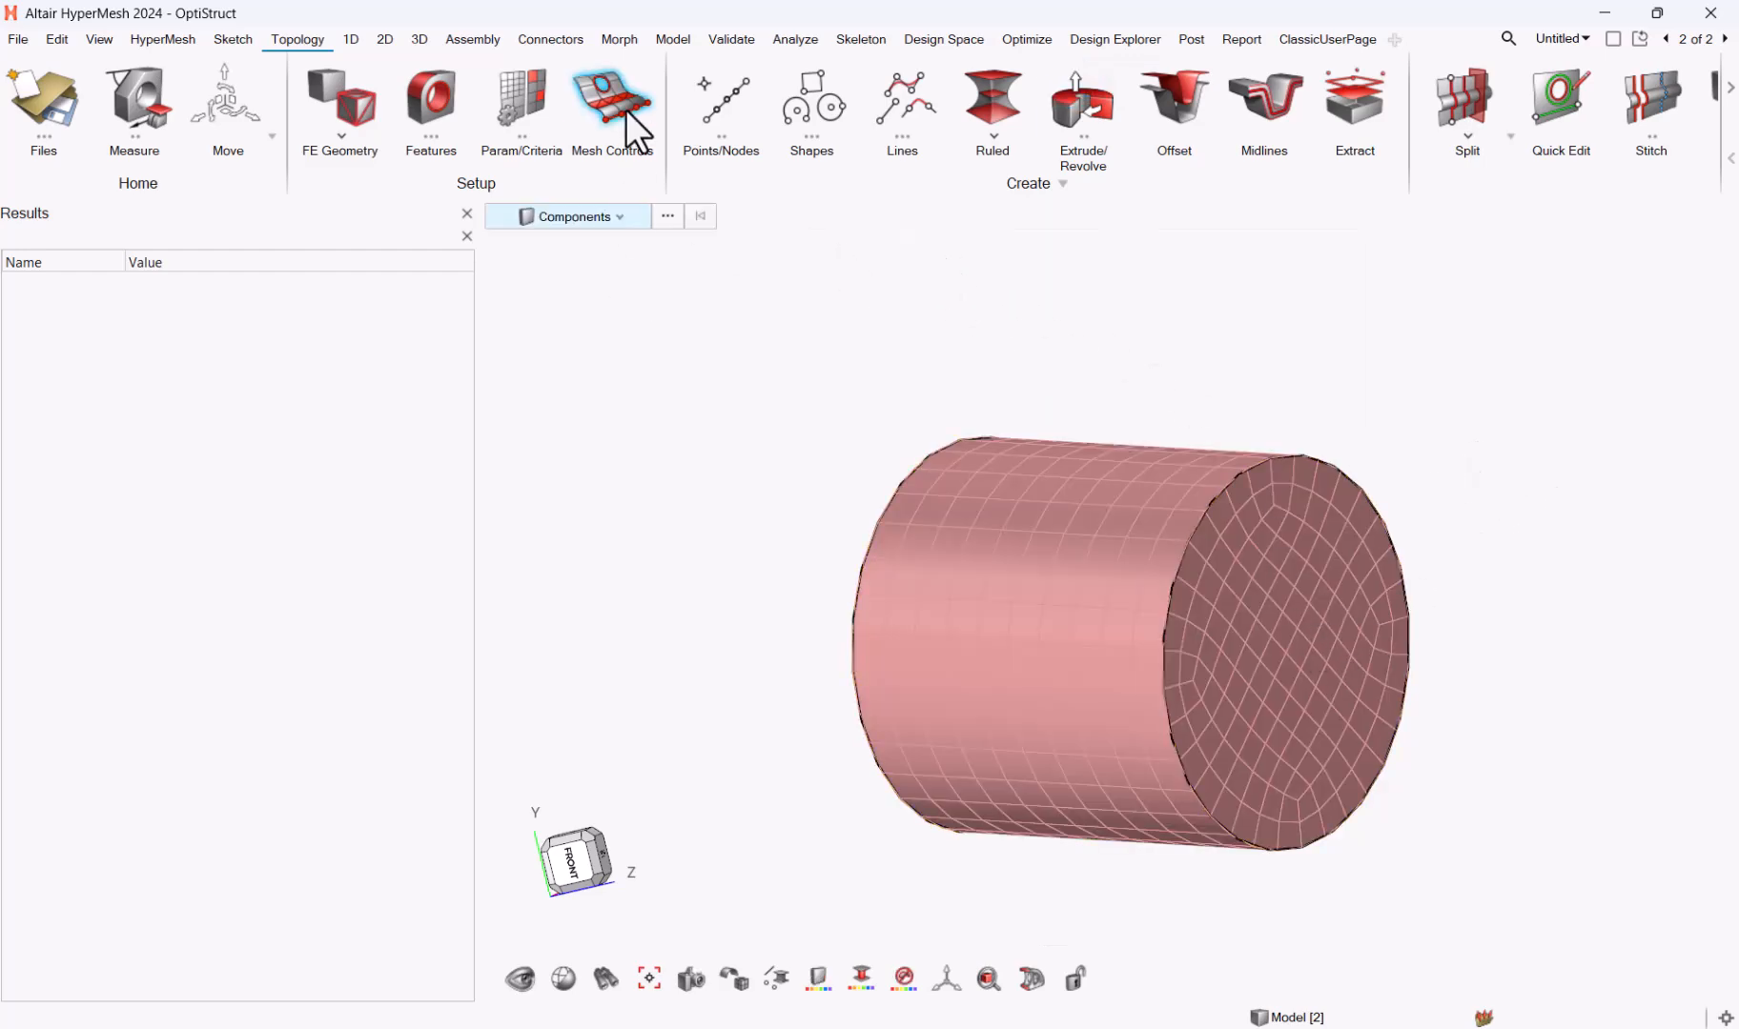
Step: Extrude the facets of the meshed cylinder's free end face by a further 20, with the Mesh option on
{"action": "left_click", "coordinate": [1074, 86]}
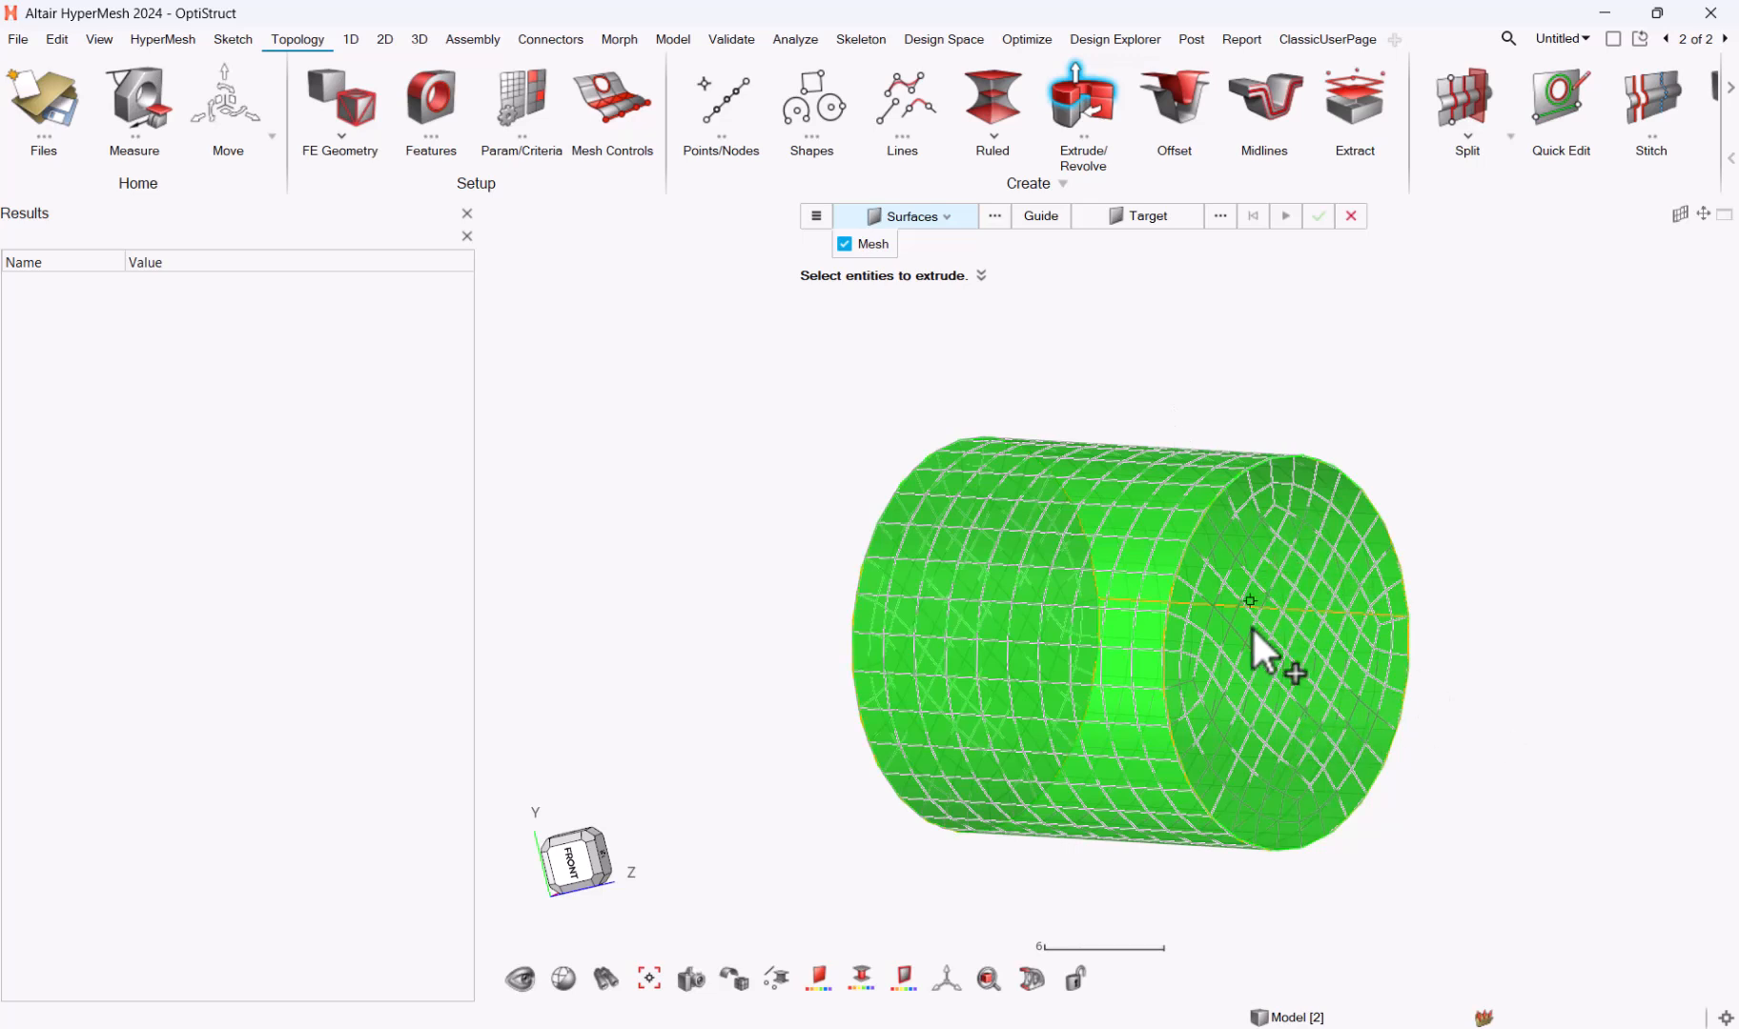
{"action": "left_click", "coordinate": [946, 216]}
{"action": "left_click", "coordinate": [920, 335]}
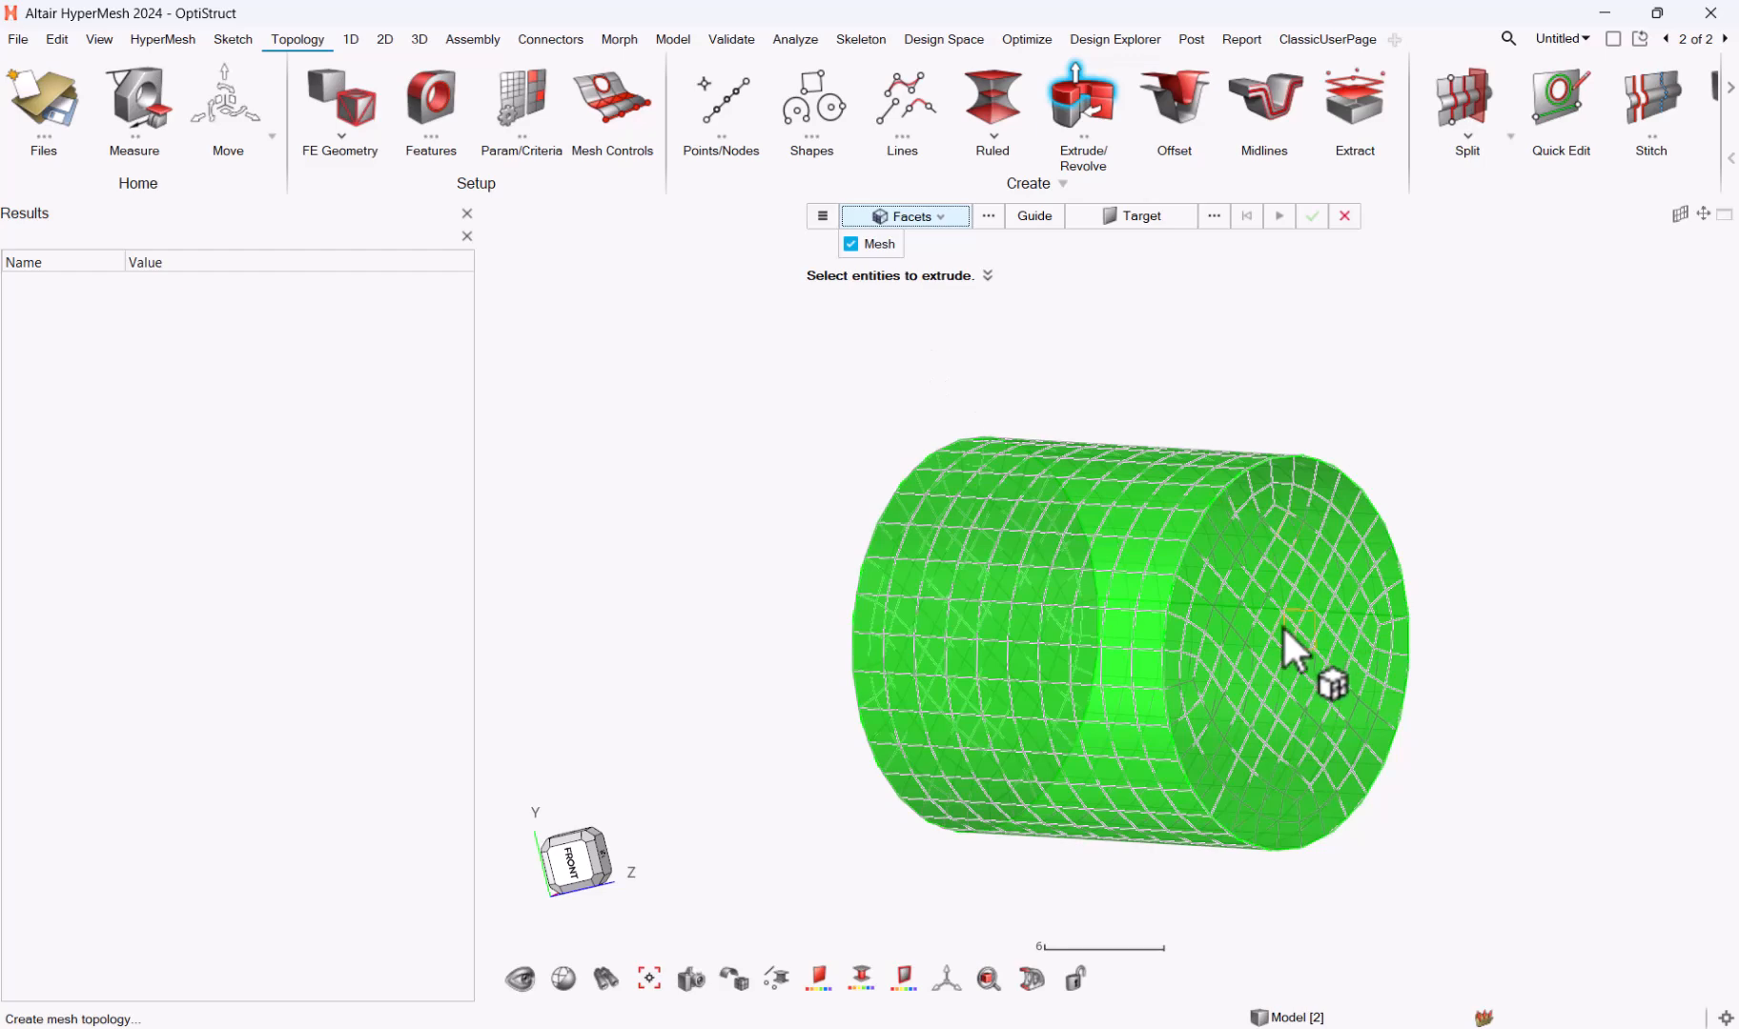
{"action": "left_click", "coordinate": [1289, 667]}
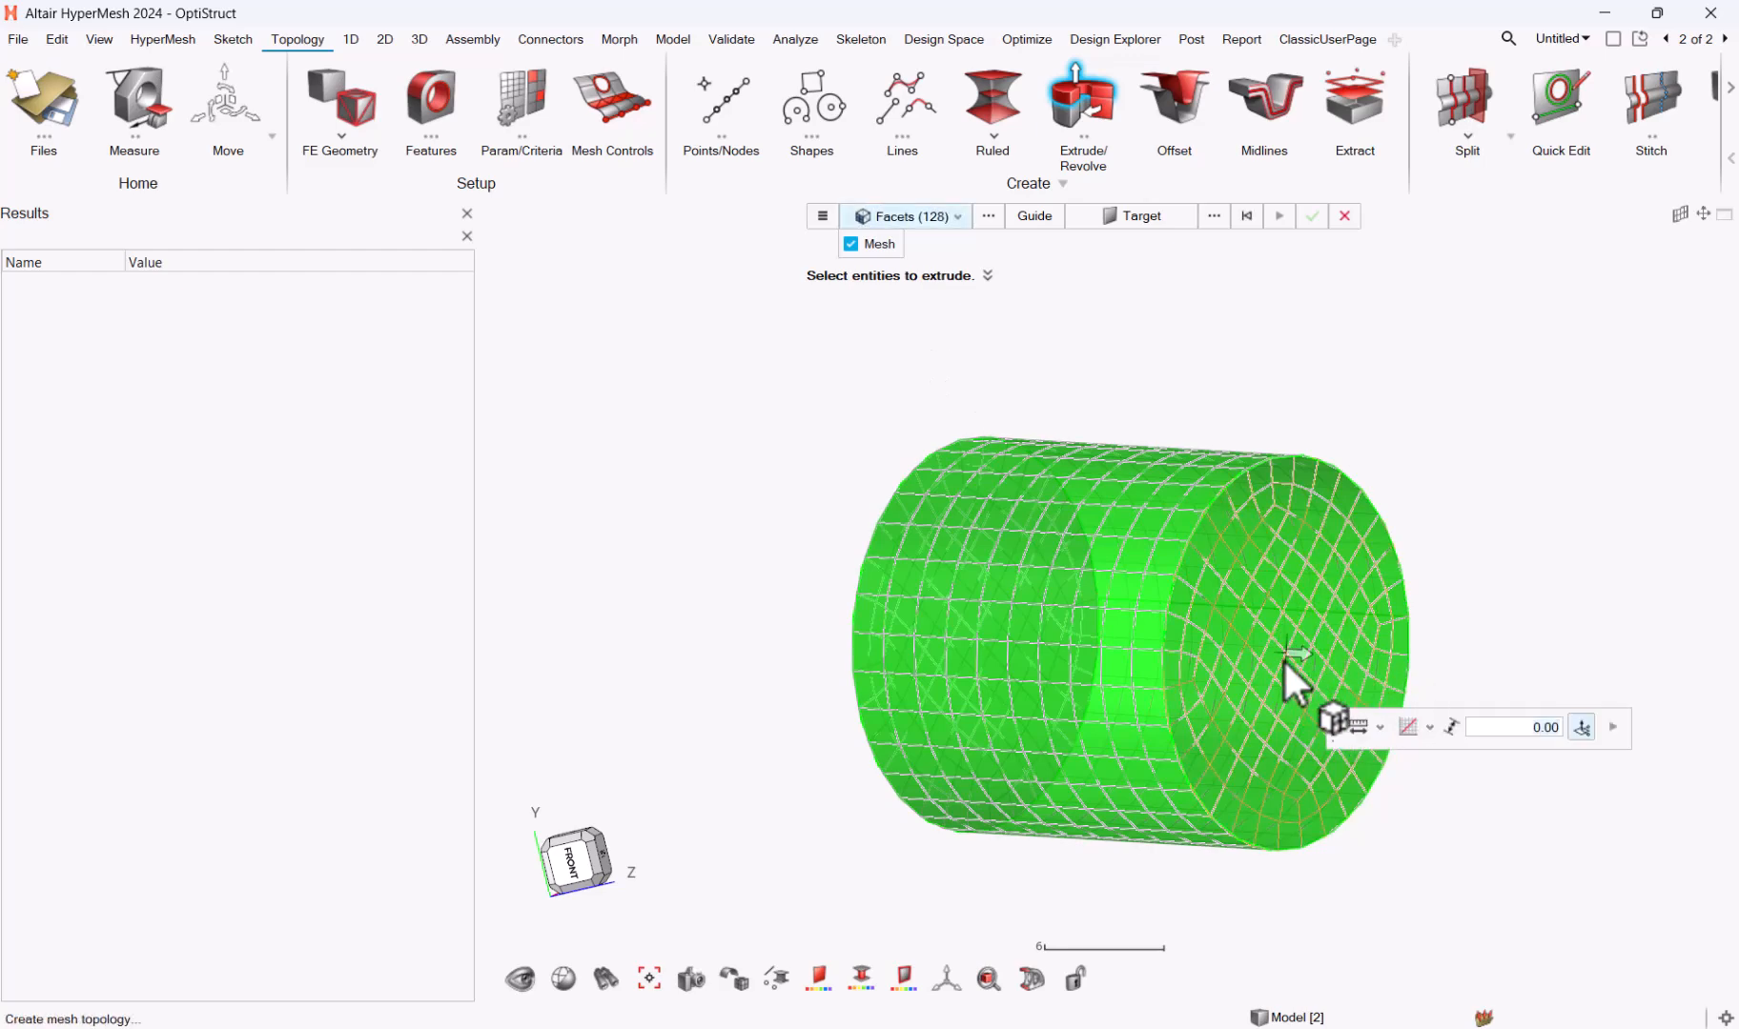
{"action": "left_click", "coordinate": [1541, 727]}
{"action": "type", "text": "20"}
{"action": "key", "text": "Return"}
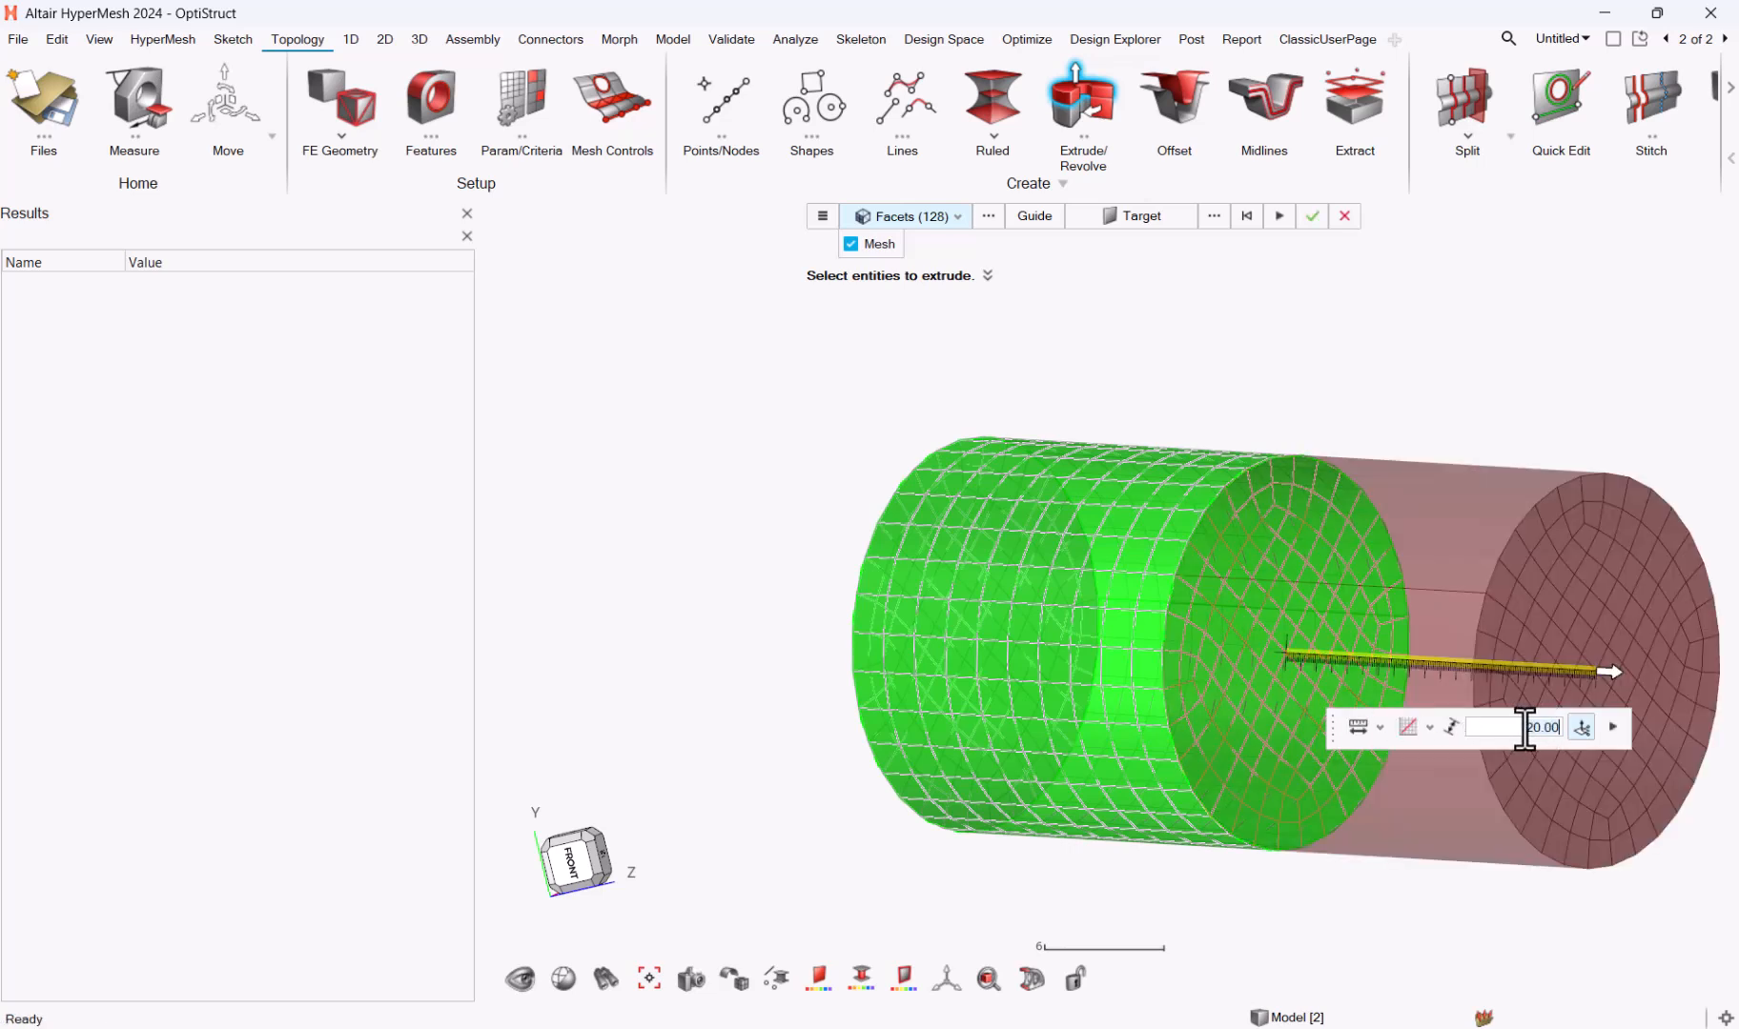
{"action": "left_click", "coordinate": [1279, 215]}
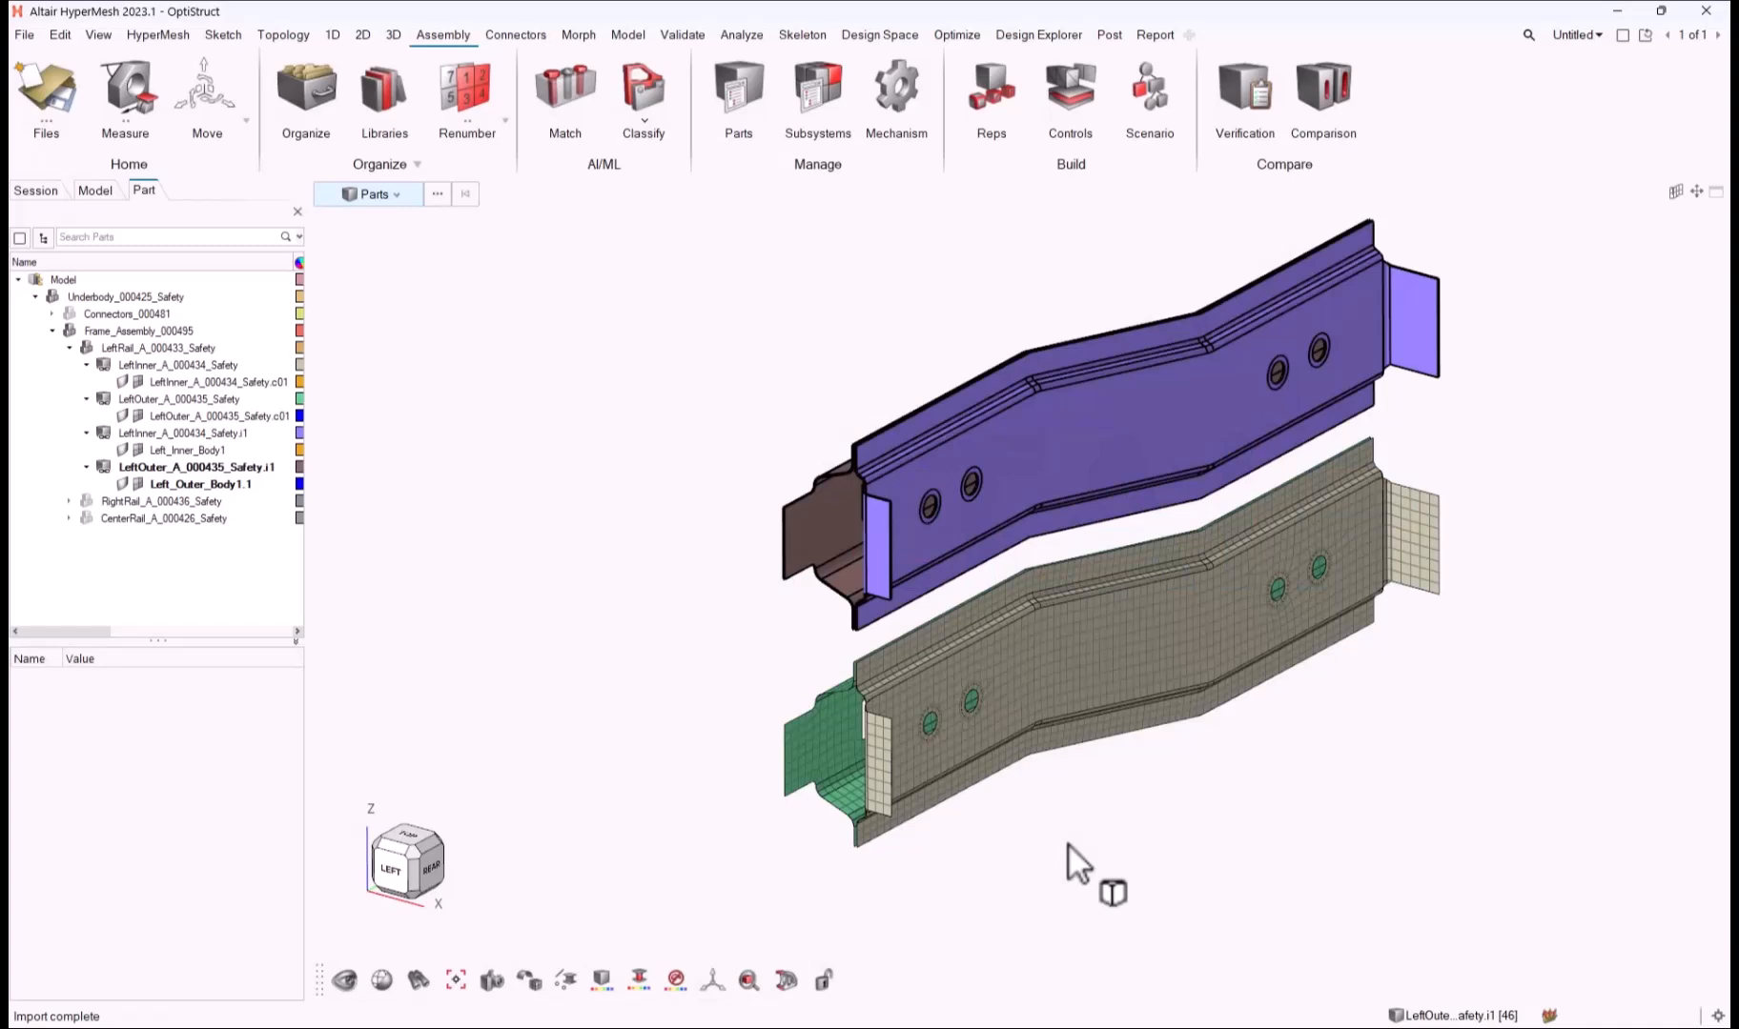
Step: Sync the instances of the lower meshed LeftInner part so its upper copy takes the same representation
{"action": "left_click", "coordinate": [875, 742]}
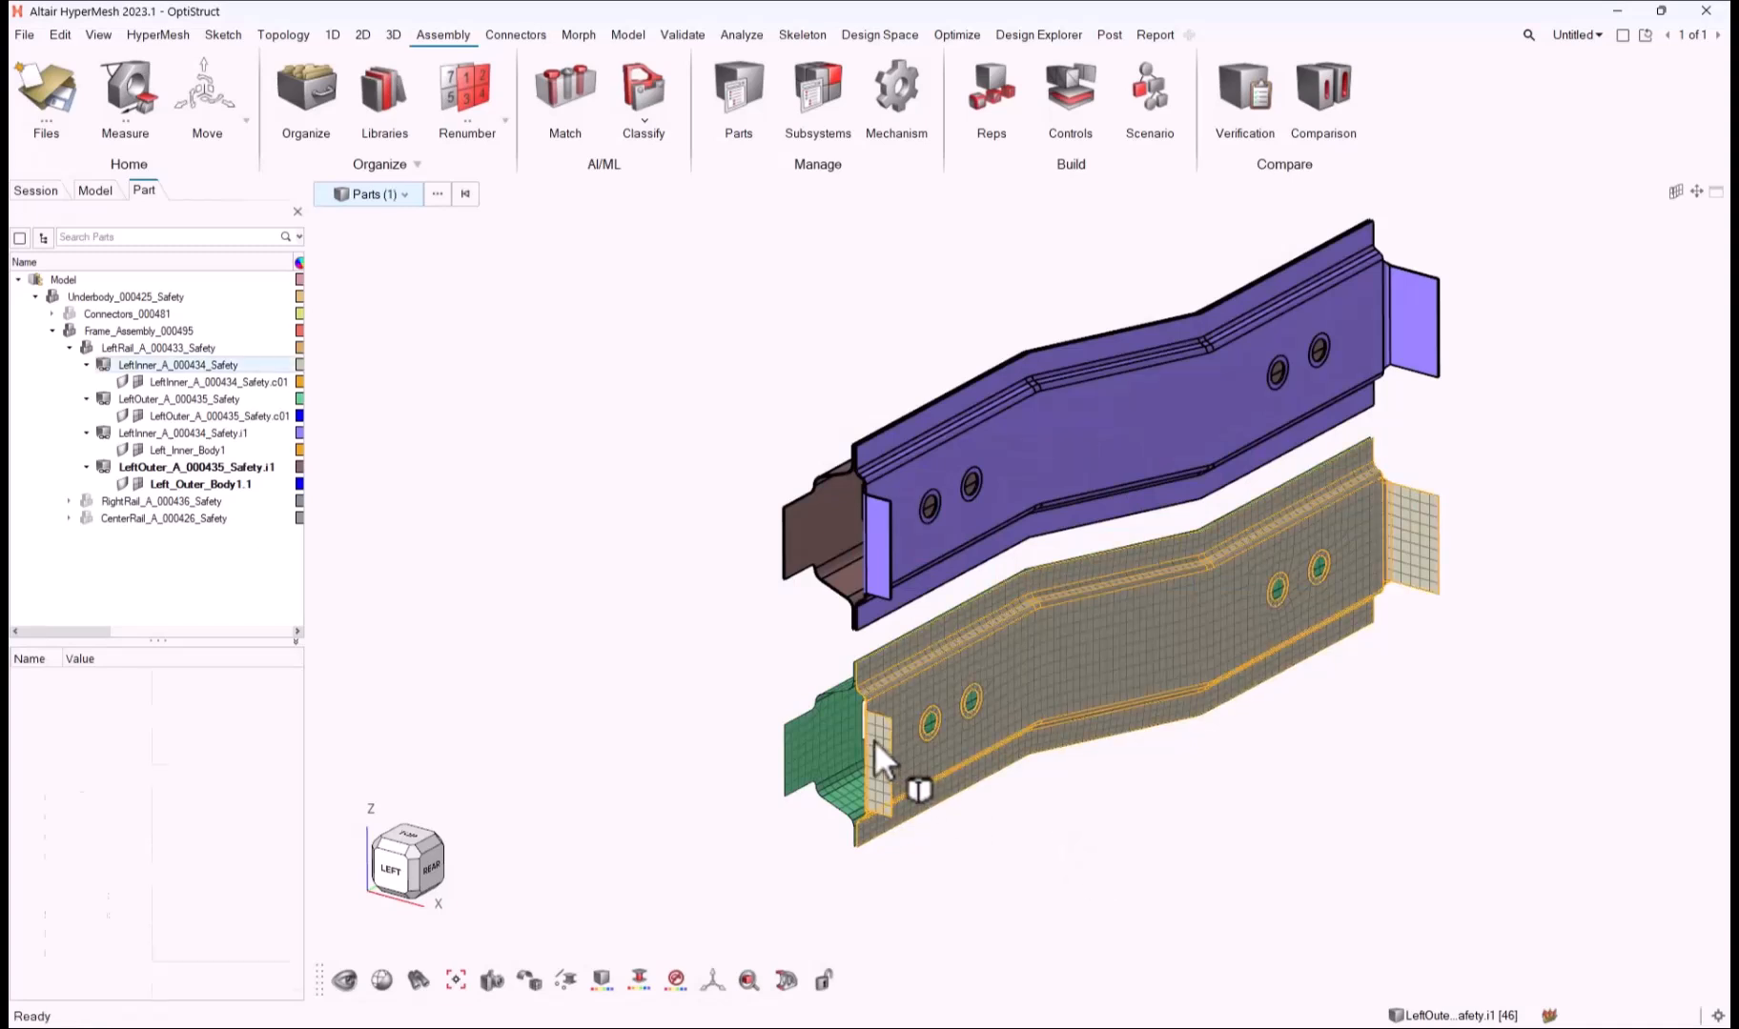
{"action": "right_click", "coordinate": [875, 741]}
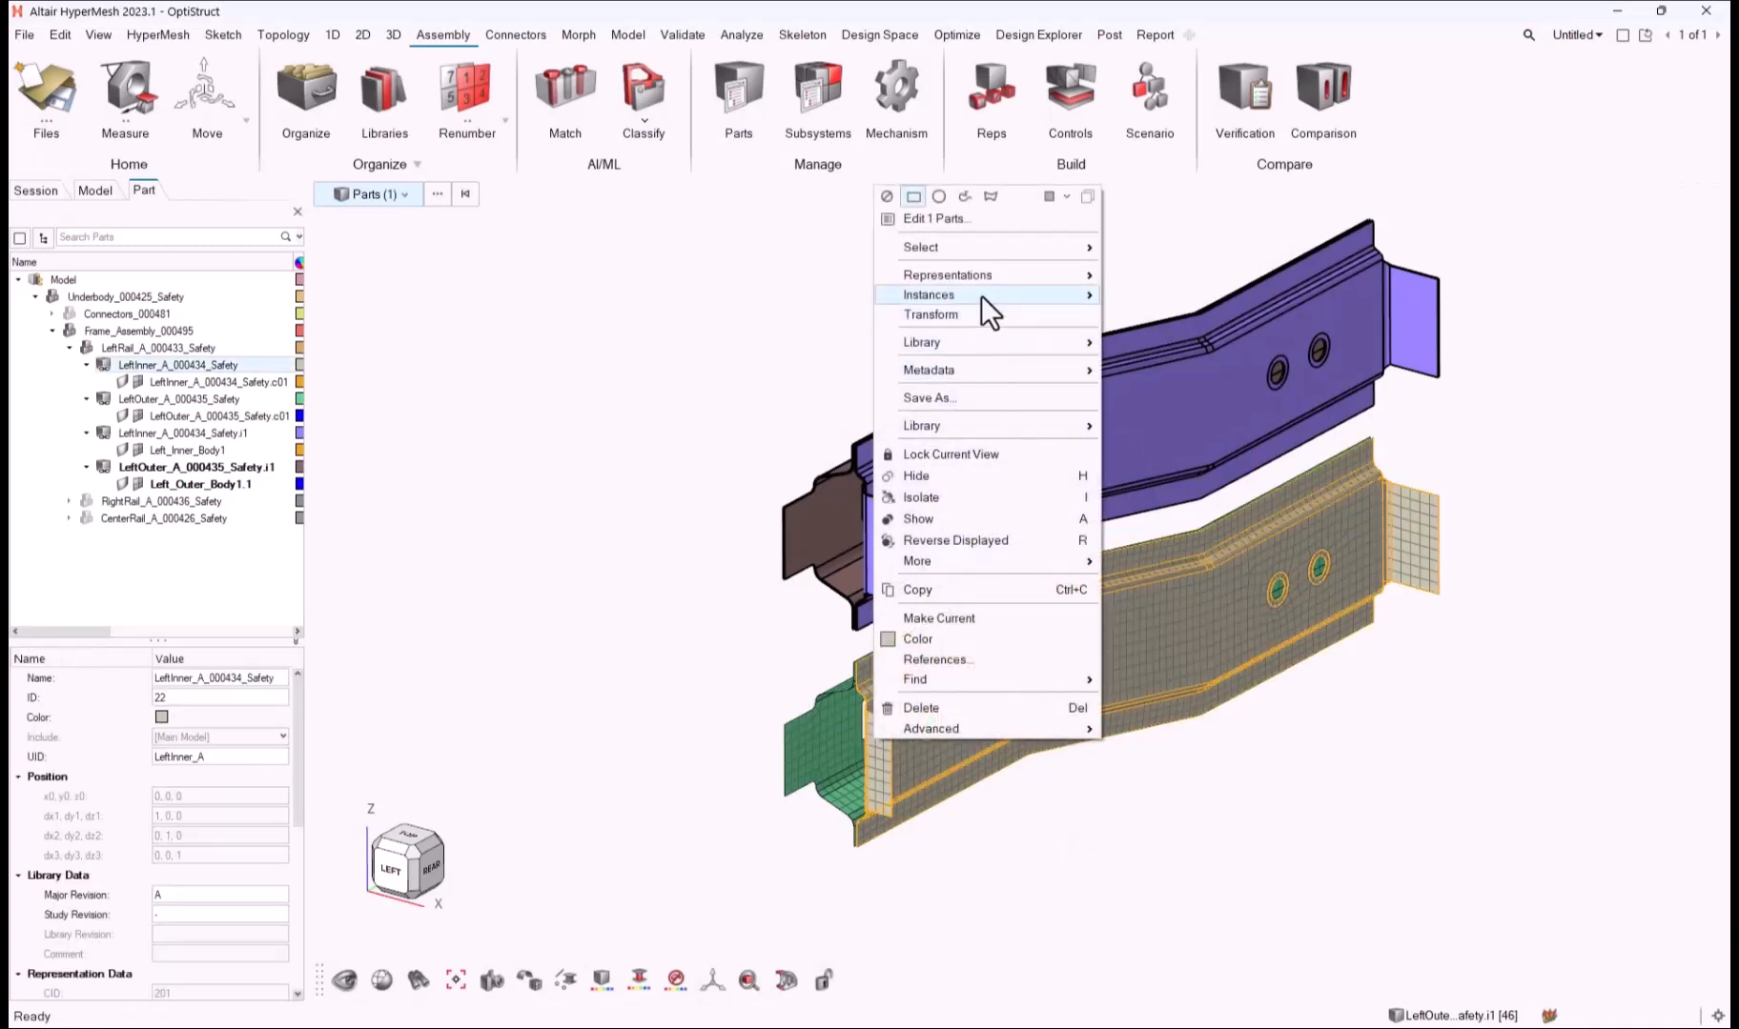
{"action": "mouse_move", "coordinate": [979, 296]}
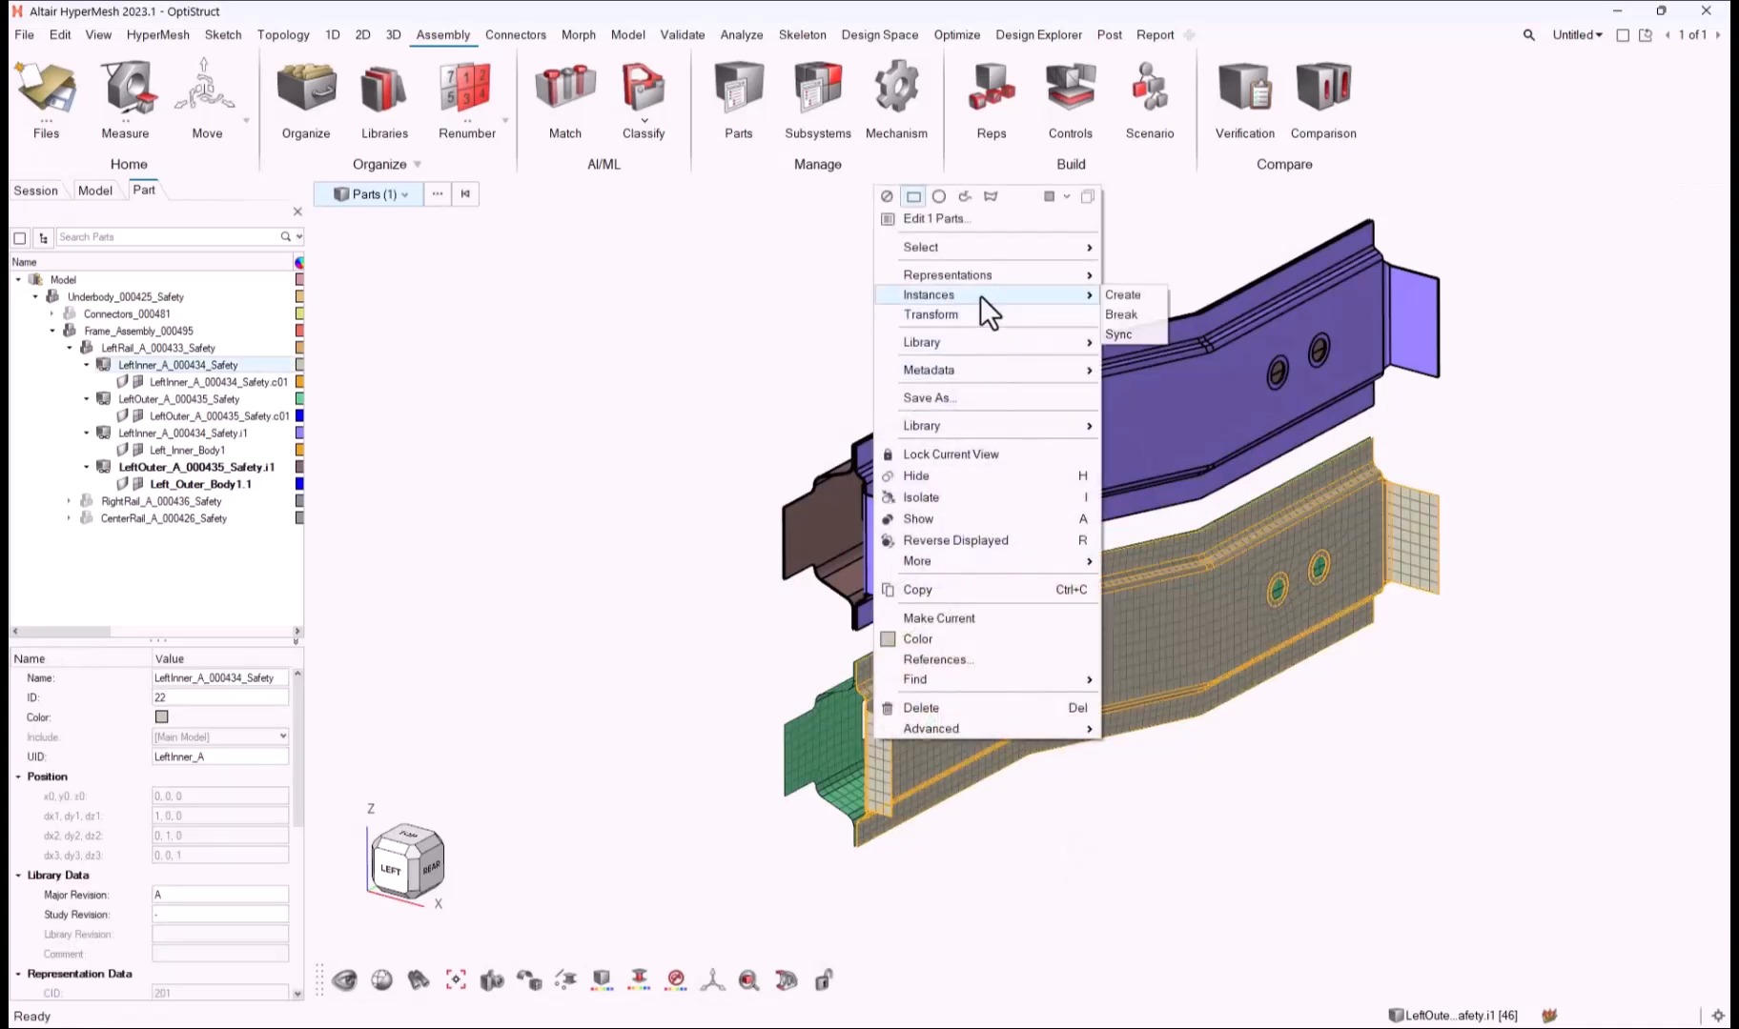
{"action": "left_click", "coordinate": [1142, 332]}
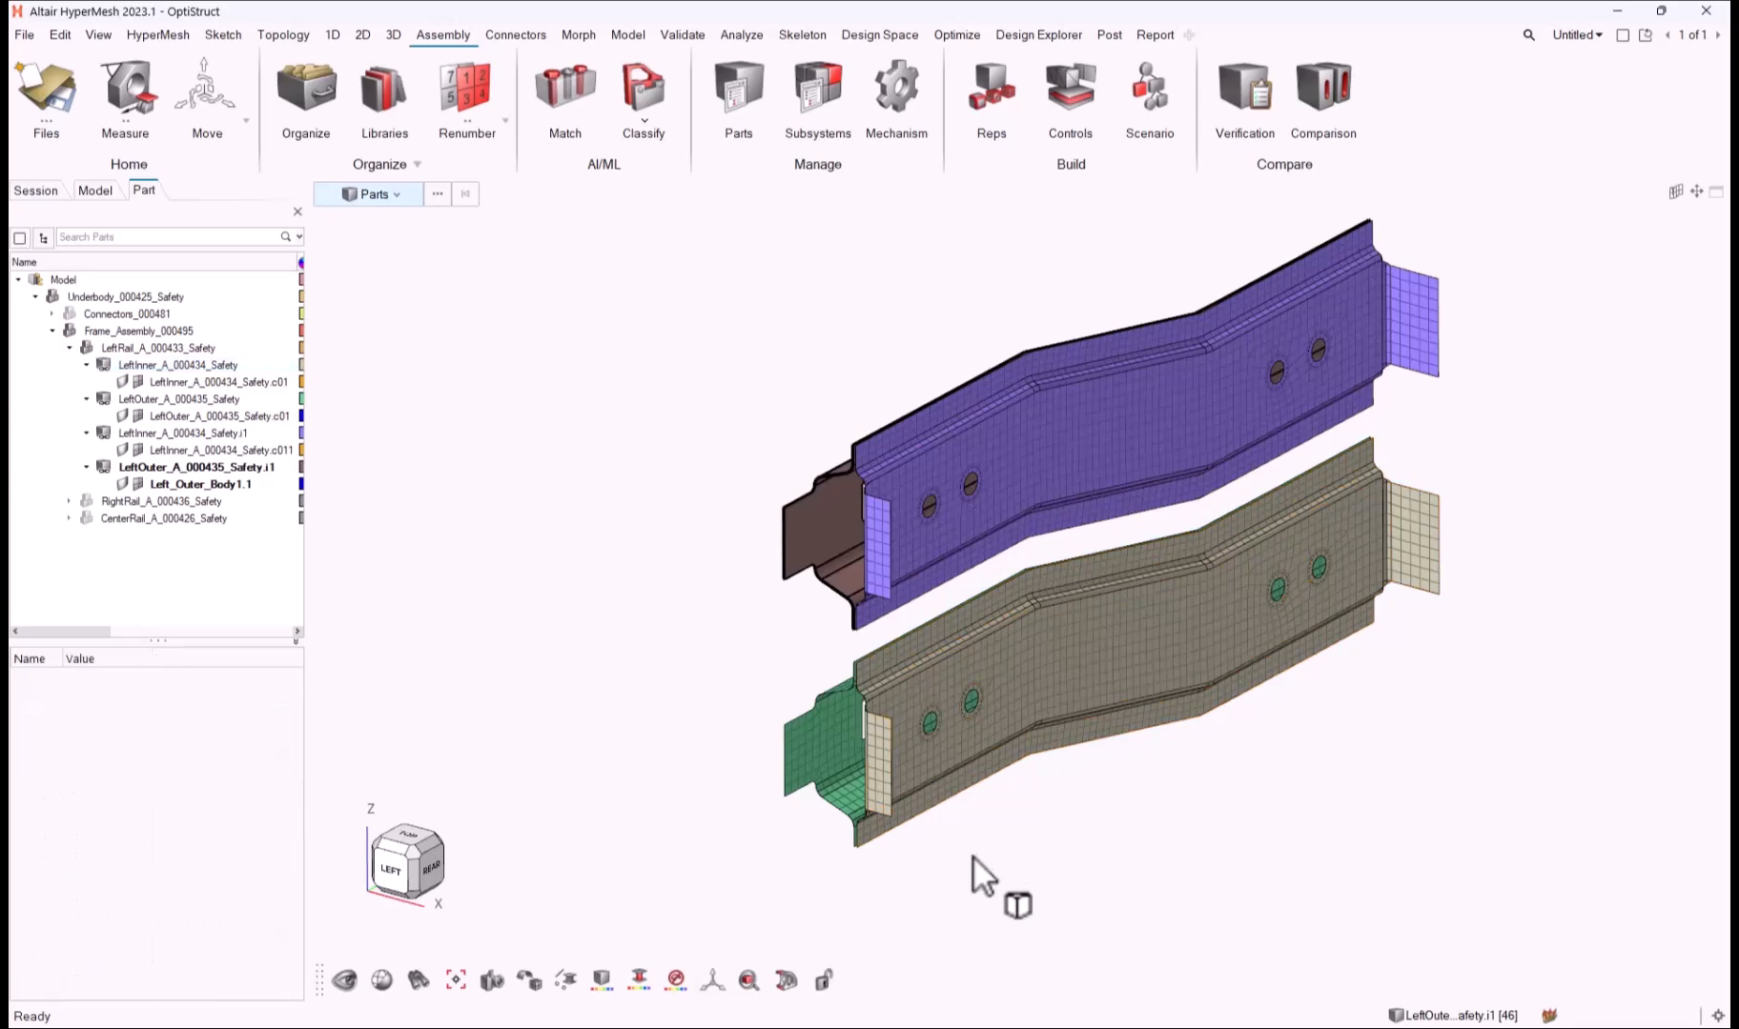
Step: Select the lower LeftInner and LeftOuter parts together and bring up the instance operations for them
{"action": "left_click_drag", "start_coordinate": [971, 855], "coordinate": [804, 746]}
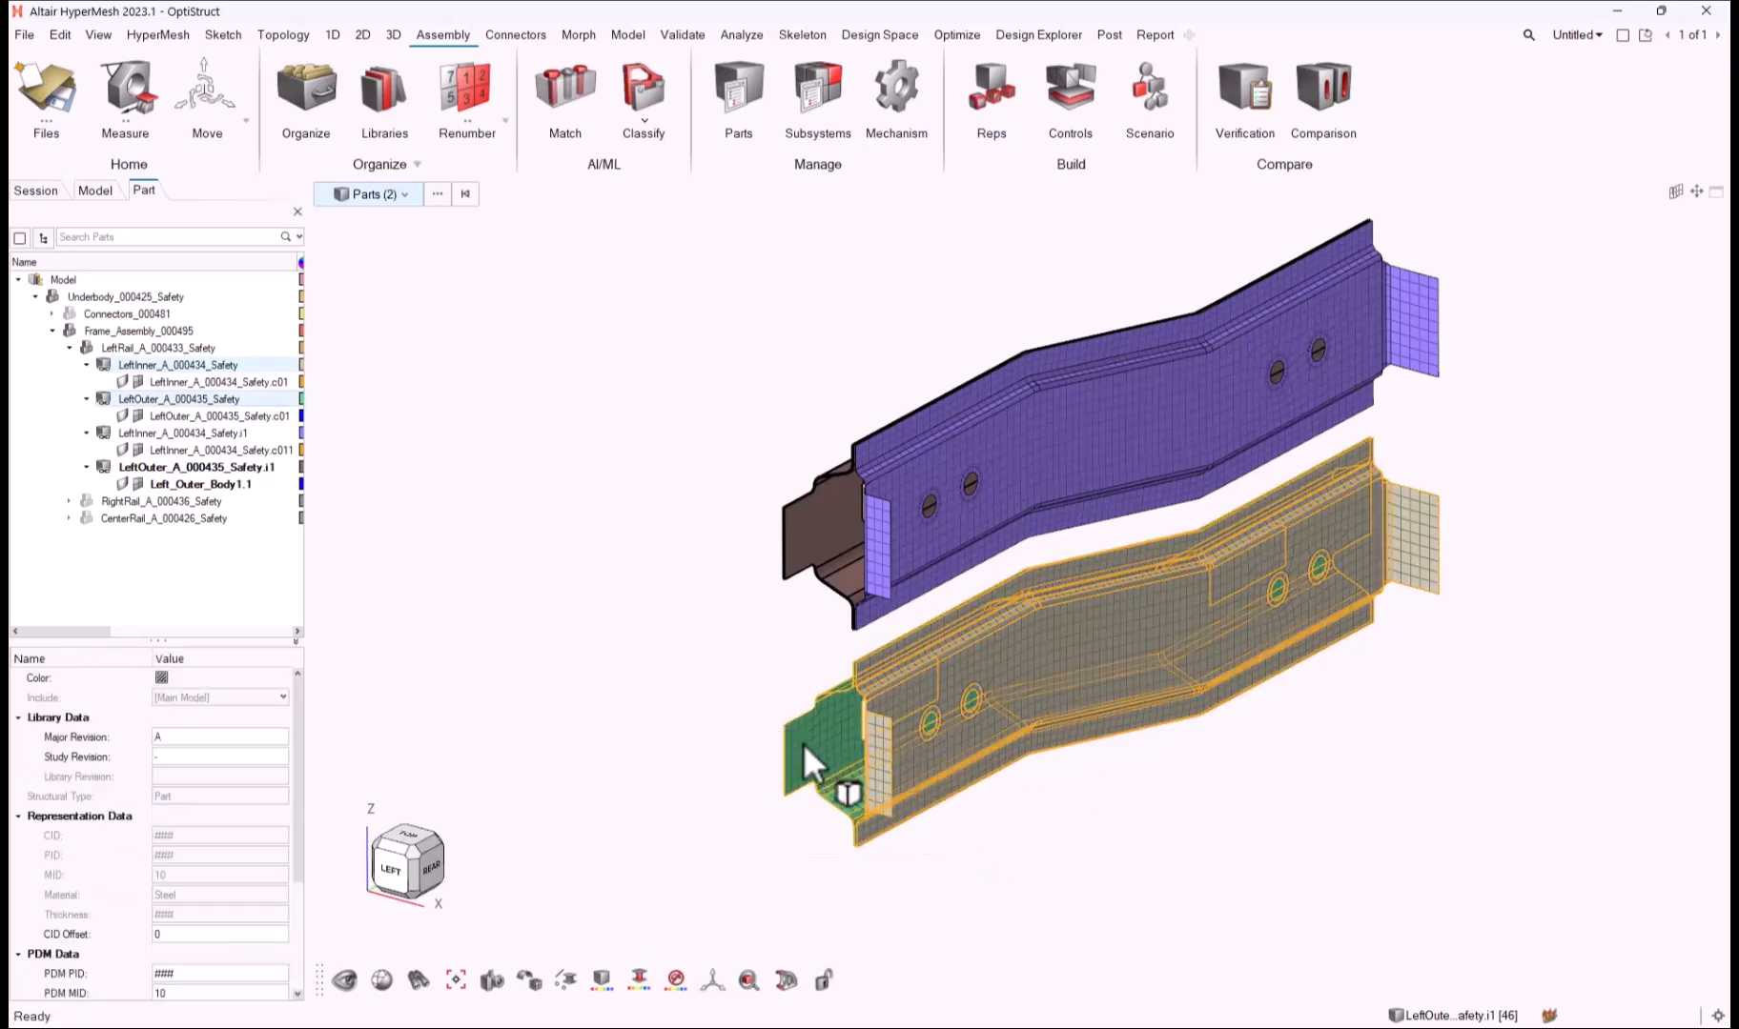
{"action": "right_click", "coordinate": [803, 747]}
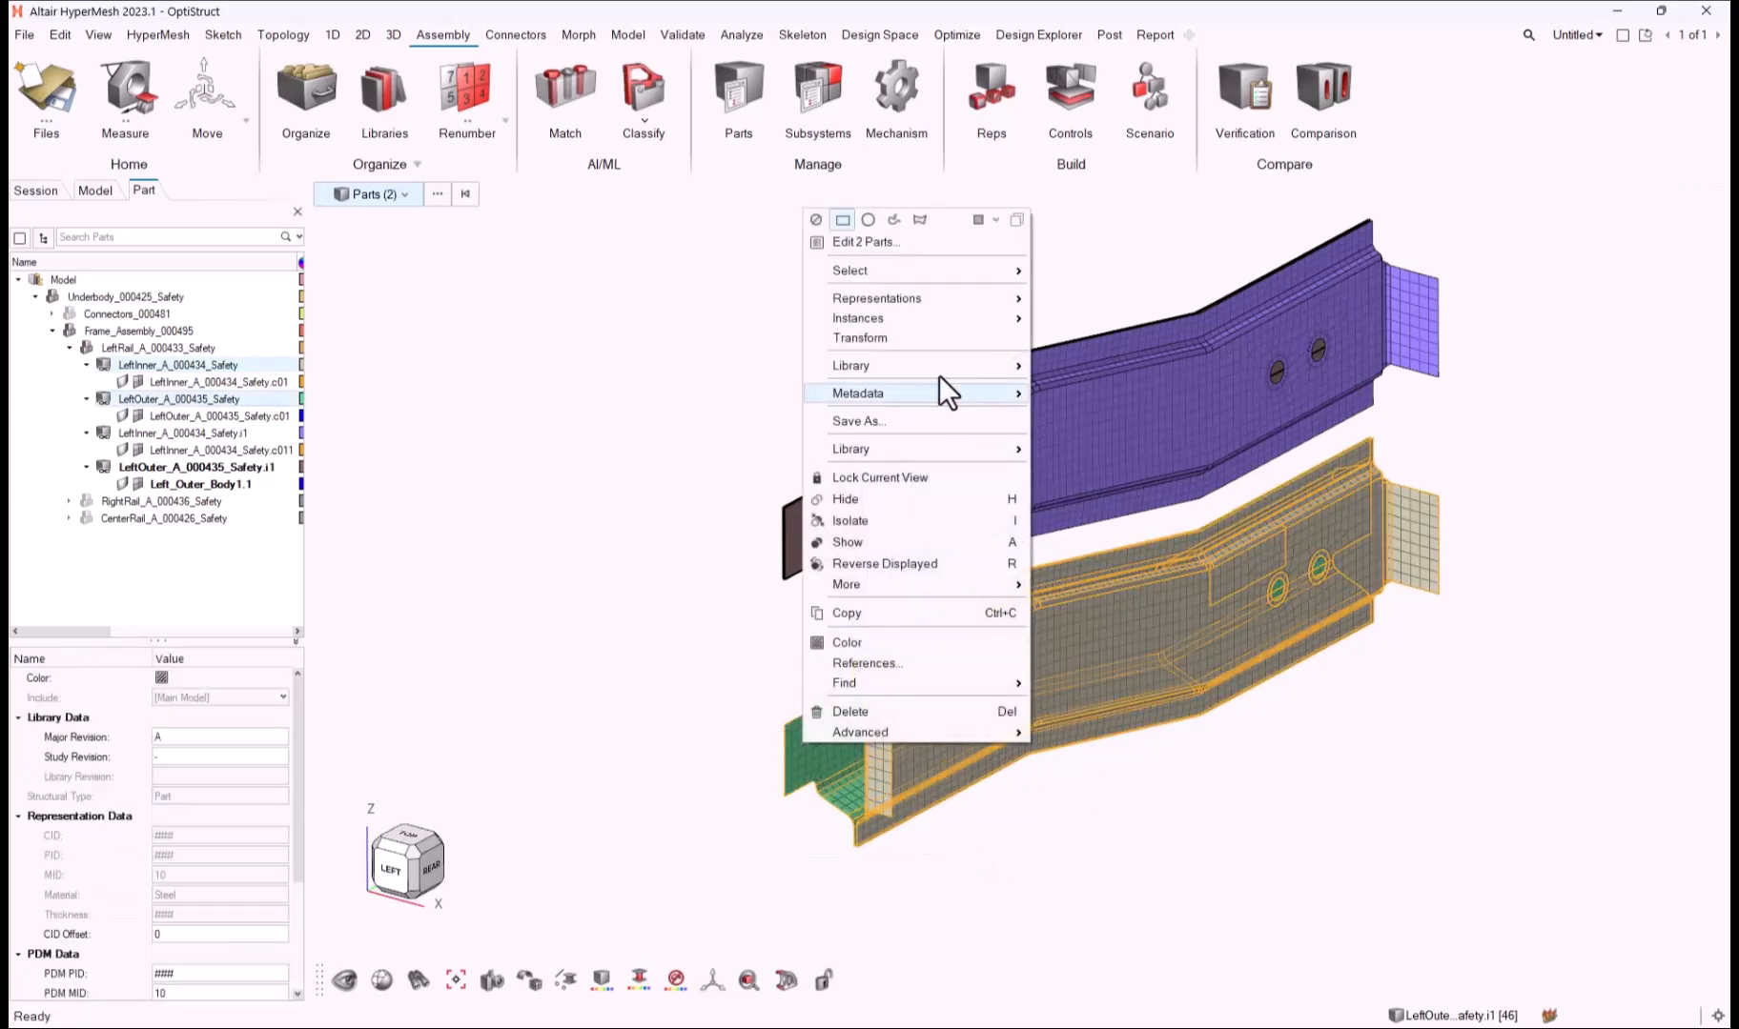
{"action": "mouse_move", "coordinate": [934, 318]}
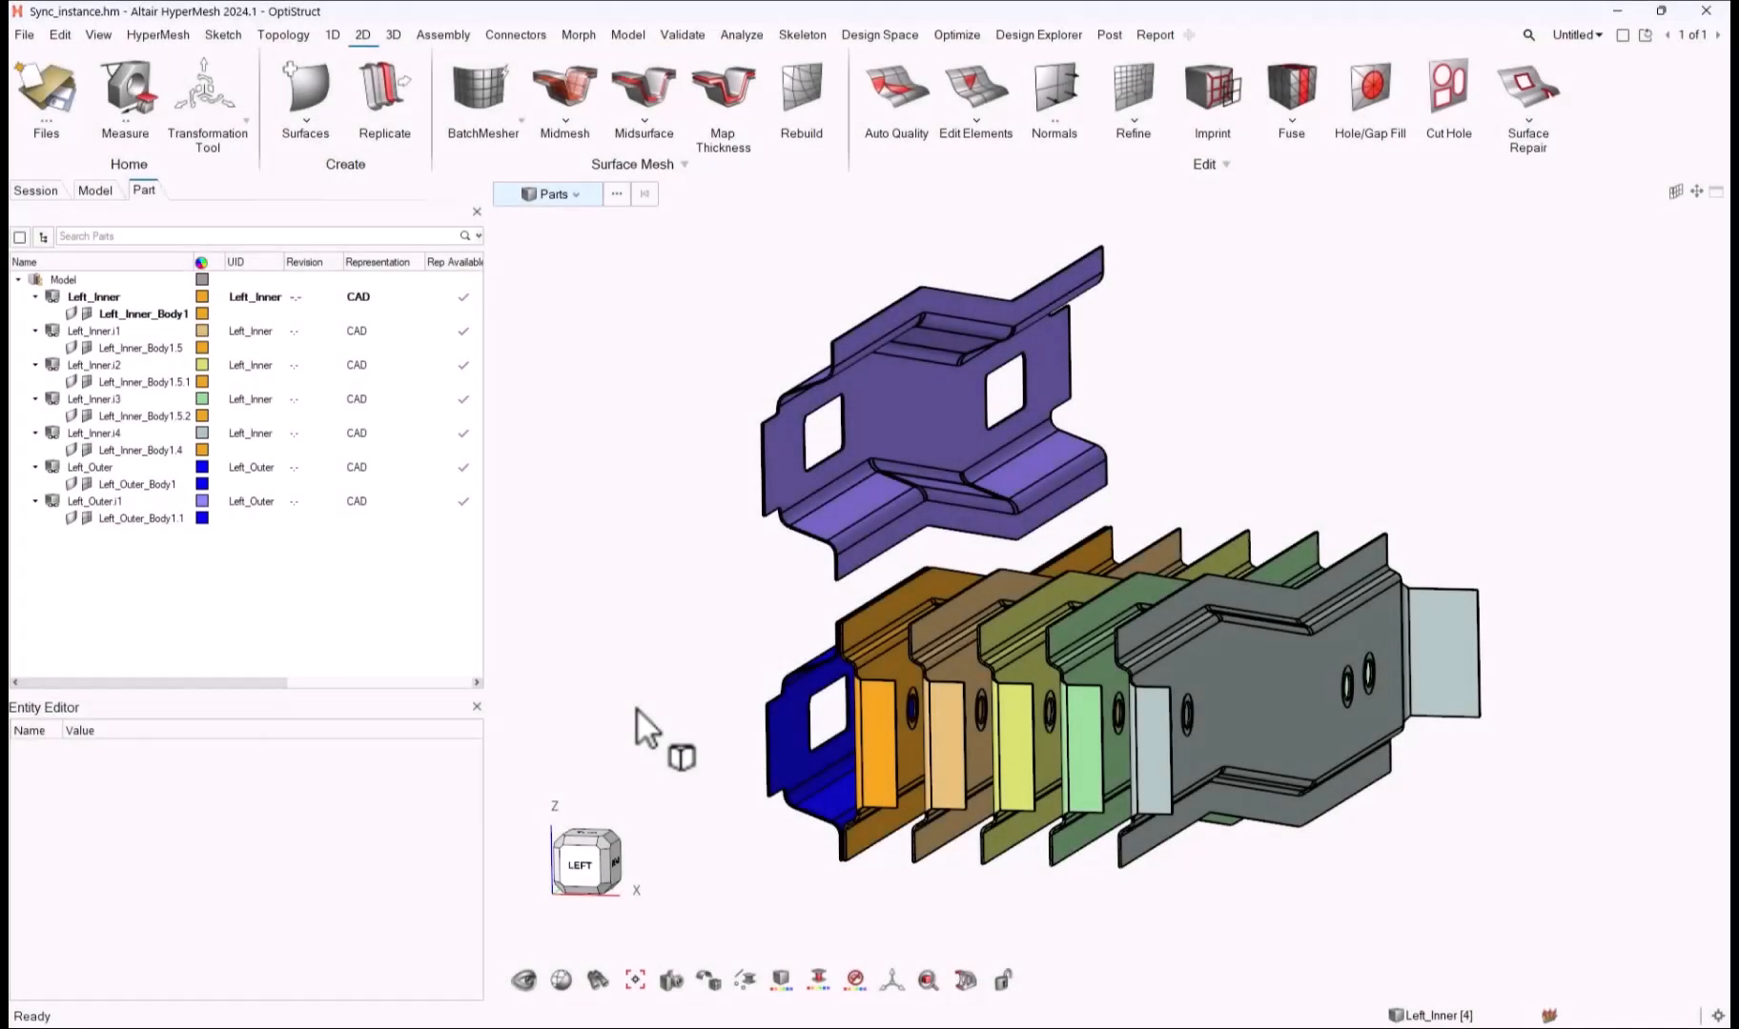
Step: Inspect the Left_Outer part, its raised instance Left_Outer.i1 and the Left_Inner part to tell originals from instances
{"action": "left_click_drag", "start_coordinate": [637, 712], "coordinate": [785, 703], "text": "ctrl"}
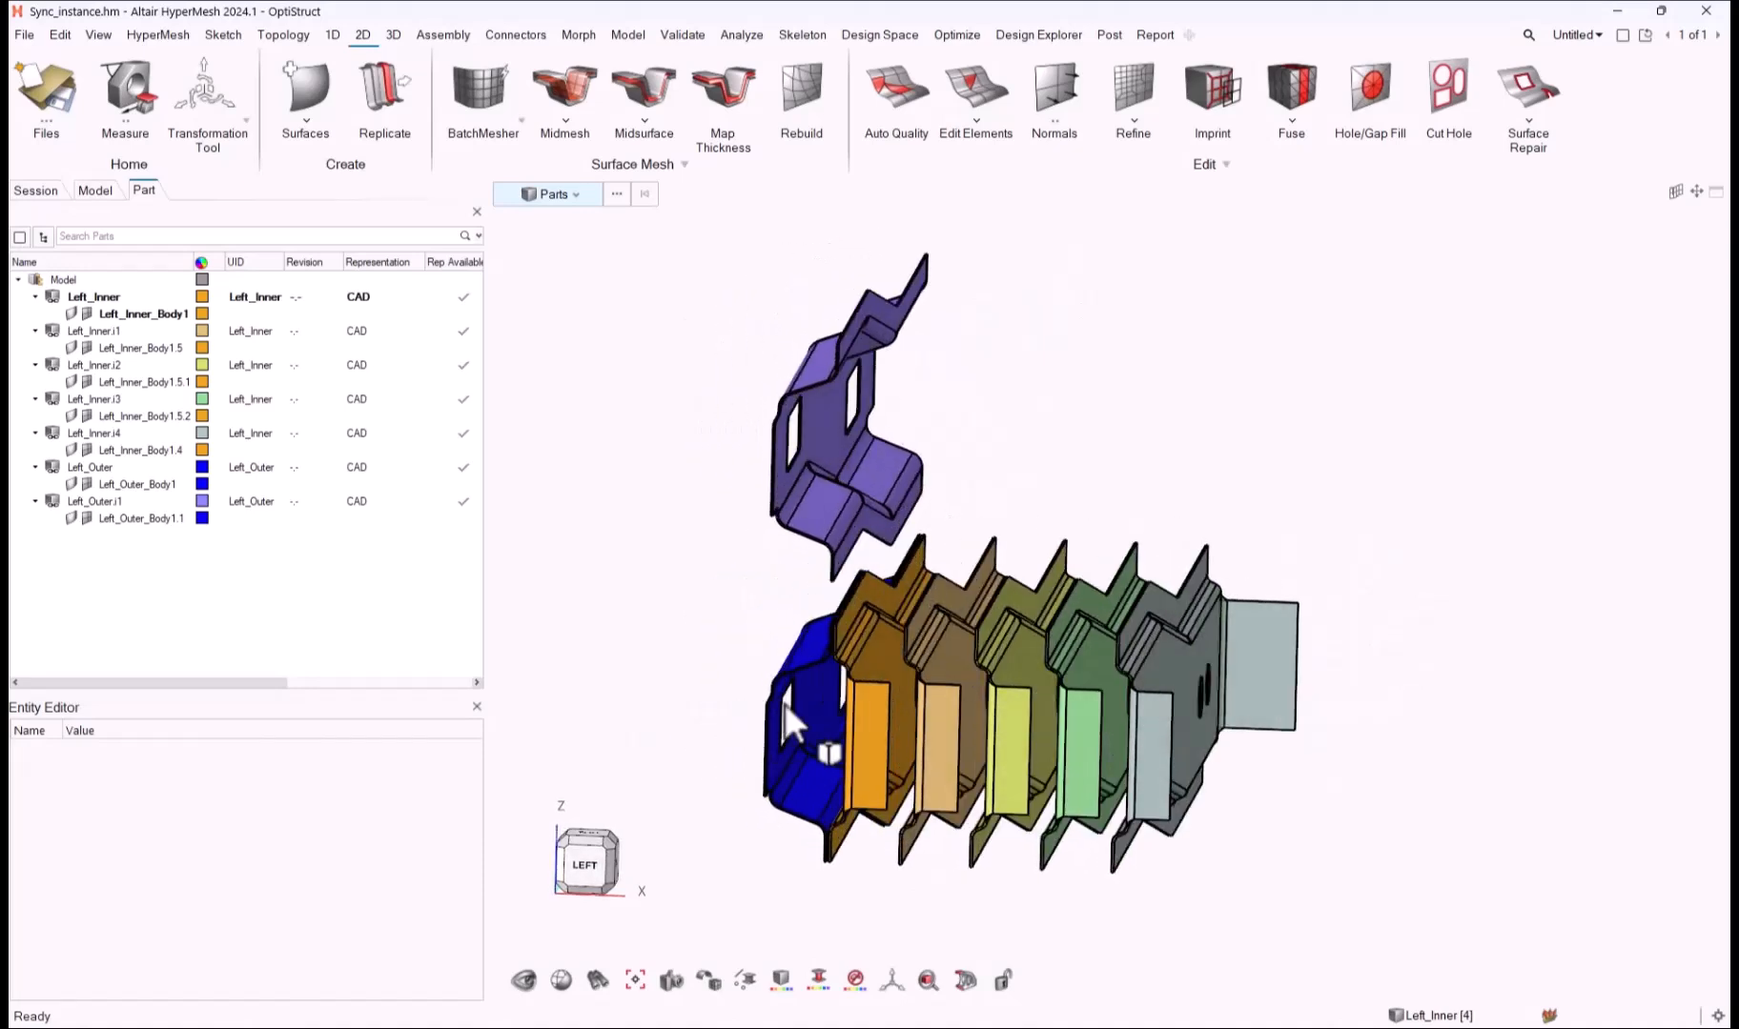
{"action": "left_click", "coordinate": [805, 681]}
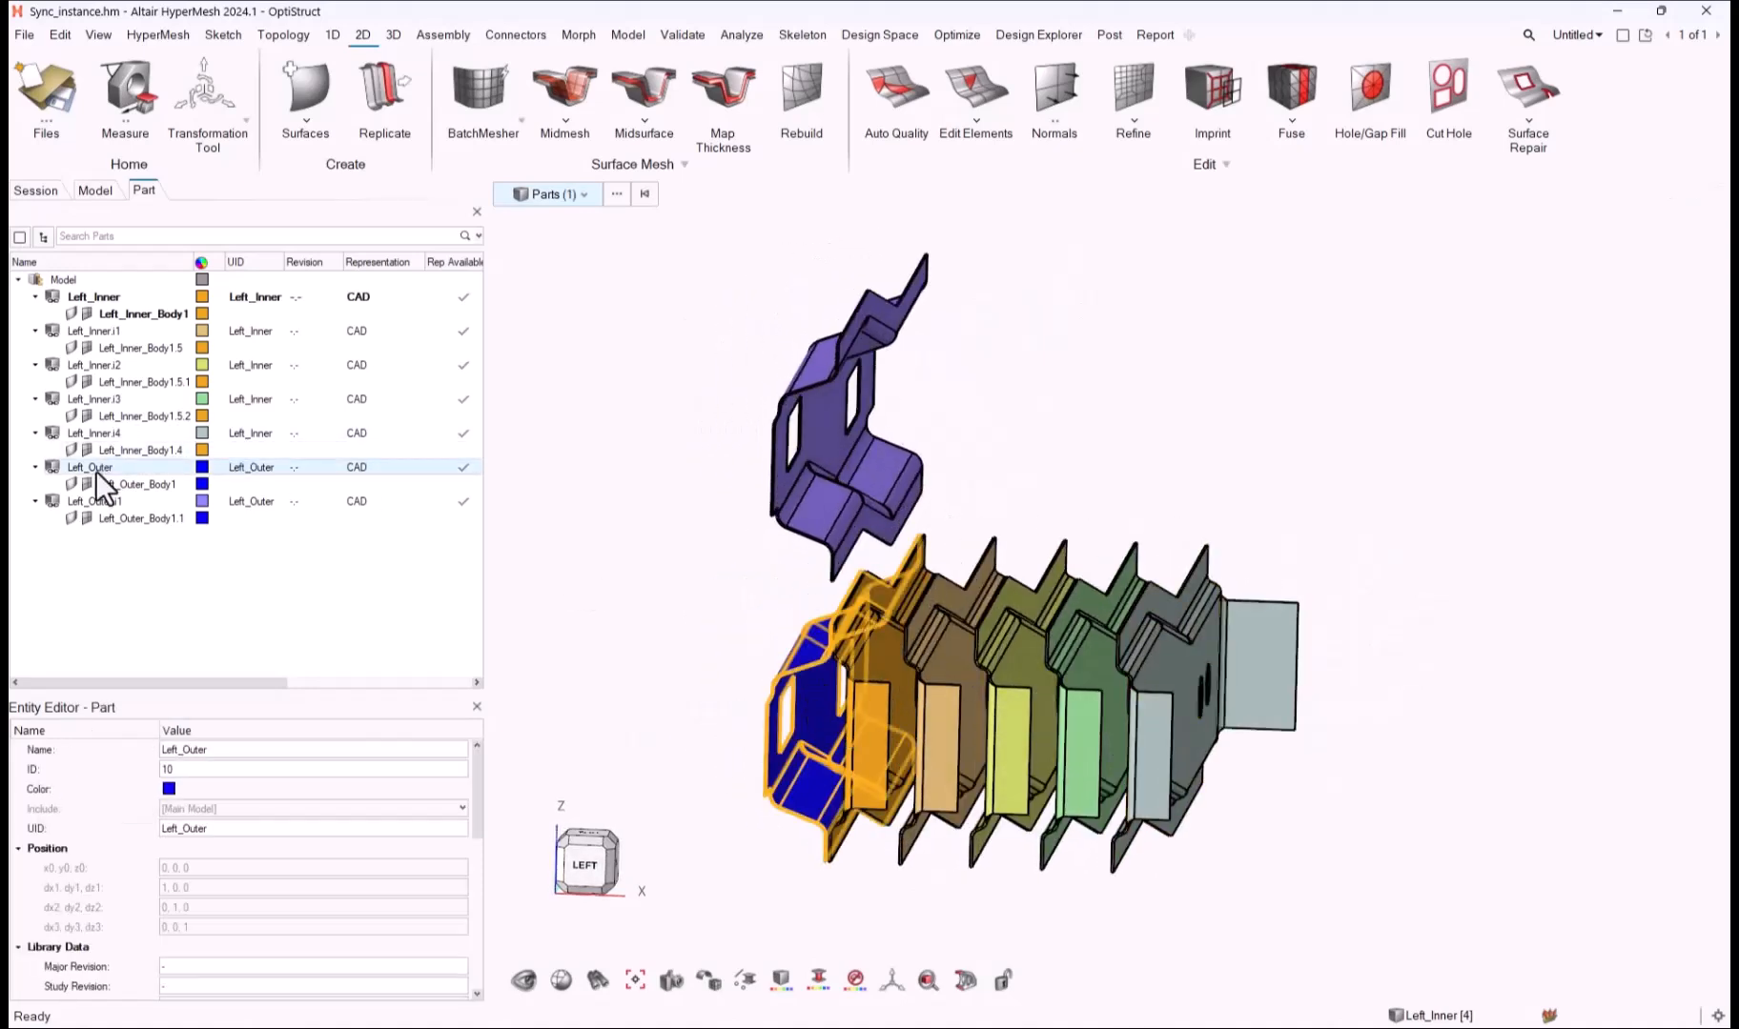
{"action": "left_click", "coordinate": [816, 537]}
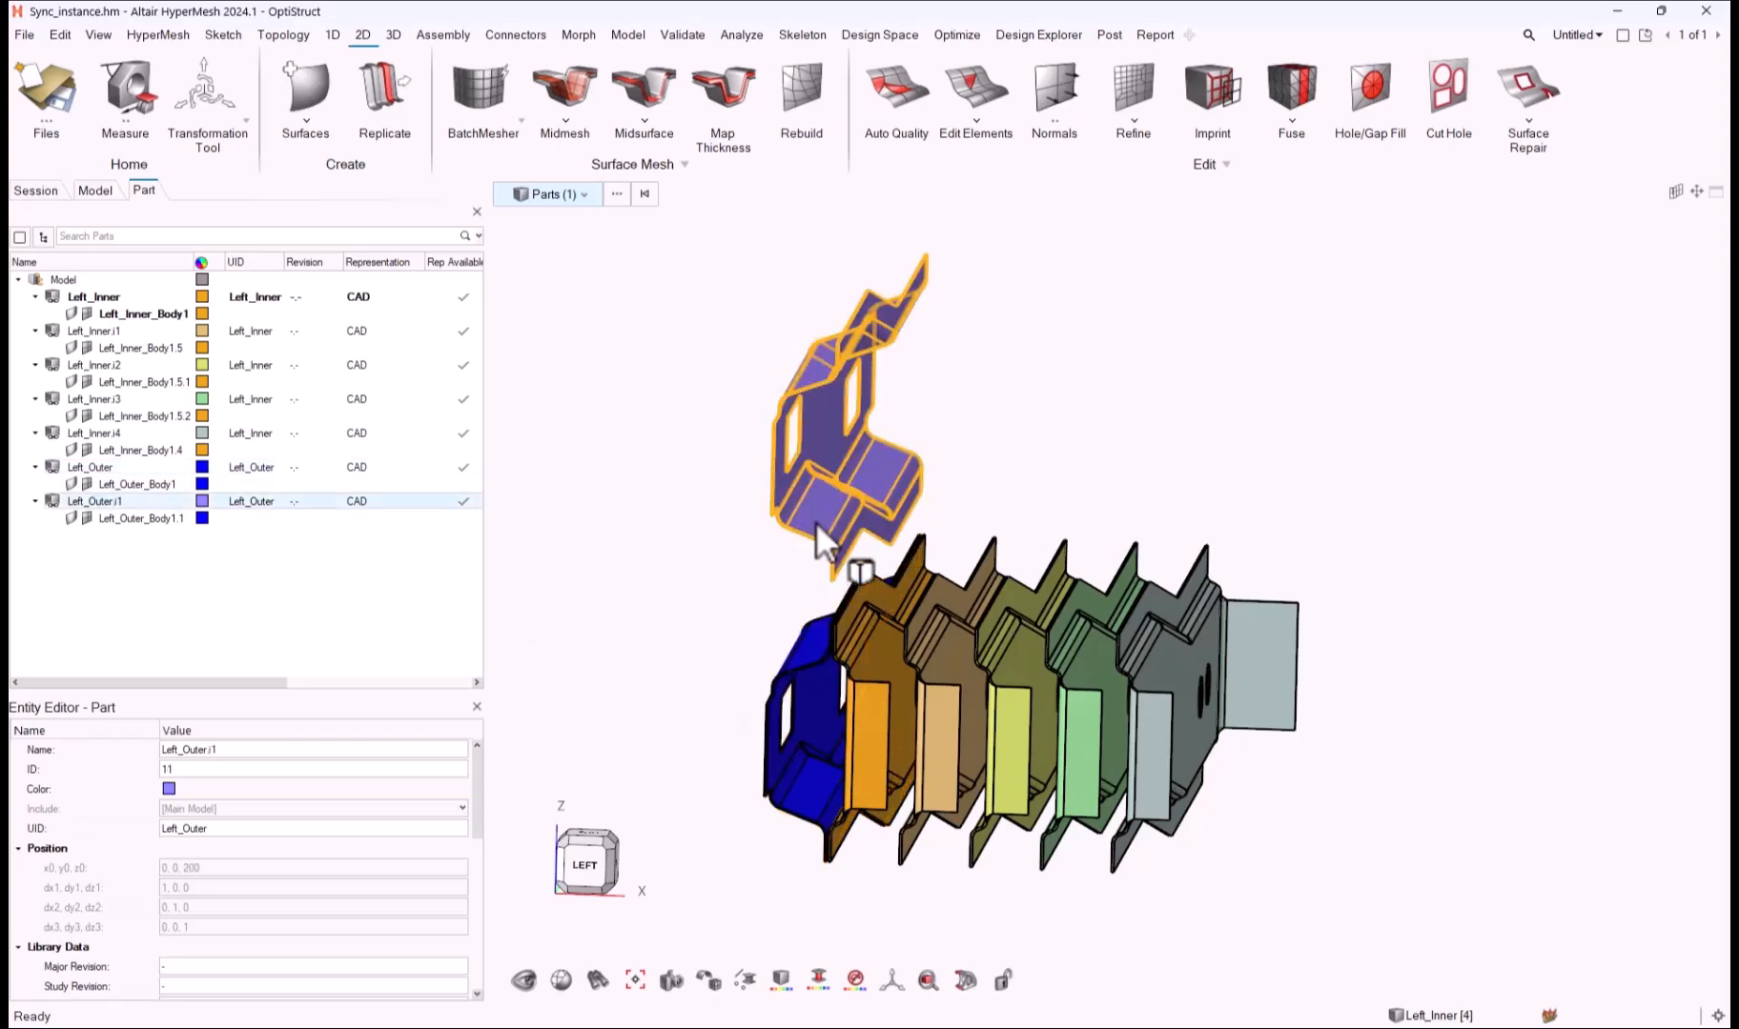
{"action": "left_click", "coordinate": [875, 712]}
{"action": "middle_click_drag", "start_coordinate": [876, 712], "coordinate": [922, 744]}
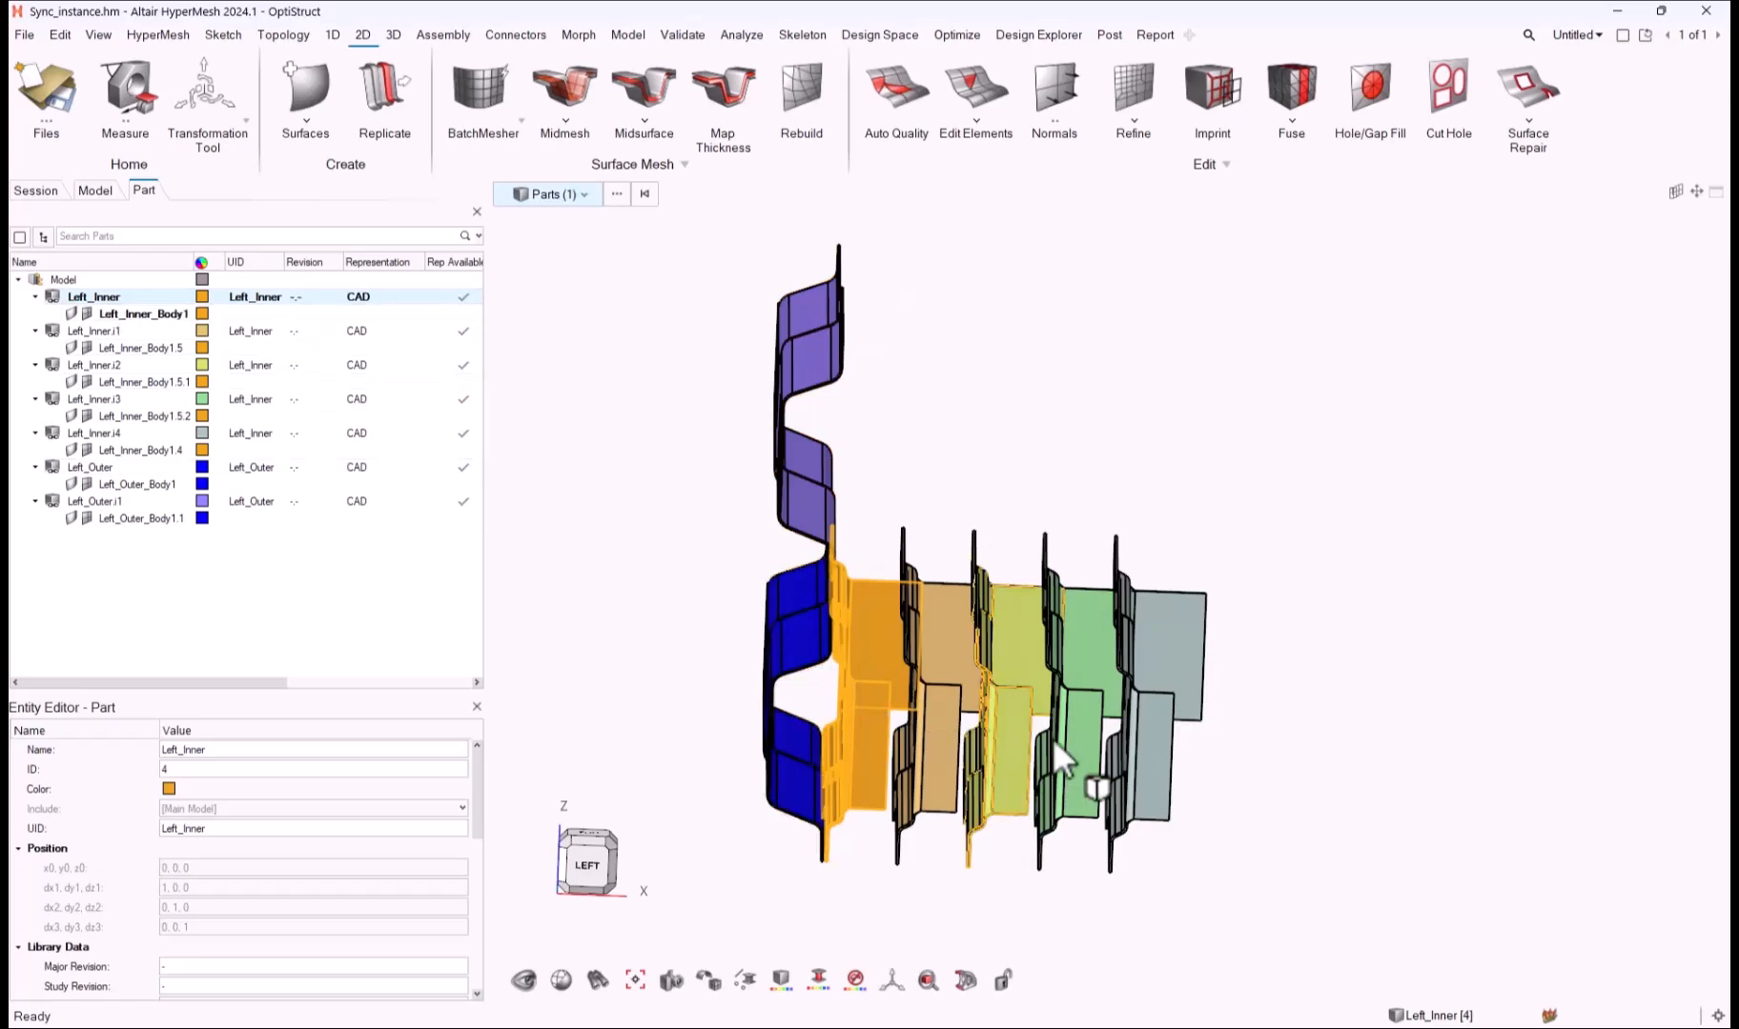
Step: Load the NVH 10mm representation from the session for the original Left_Inner and Left_Outer parts
{"action": "left_click_drag", "start_coordinate": [1153, 741], "coordinate": [887, 795], "text": "ctrl"}
{"action": "right_click", "coordinate": [885, 740]}
{"action": "mouse_move", "coordinate": [1025, 294]}
{"action": "mouse_move", "coordinate": [1161, 342]}
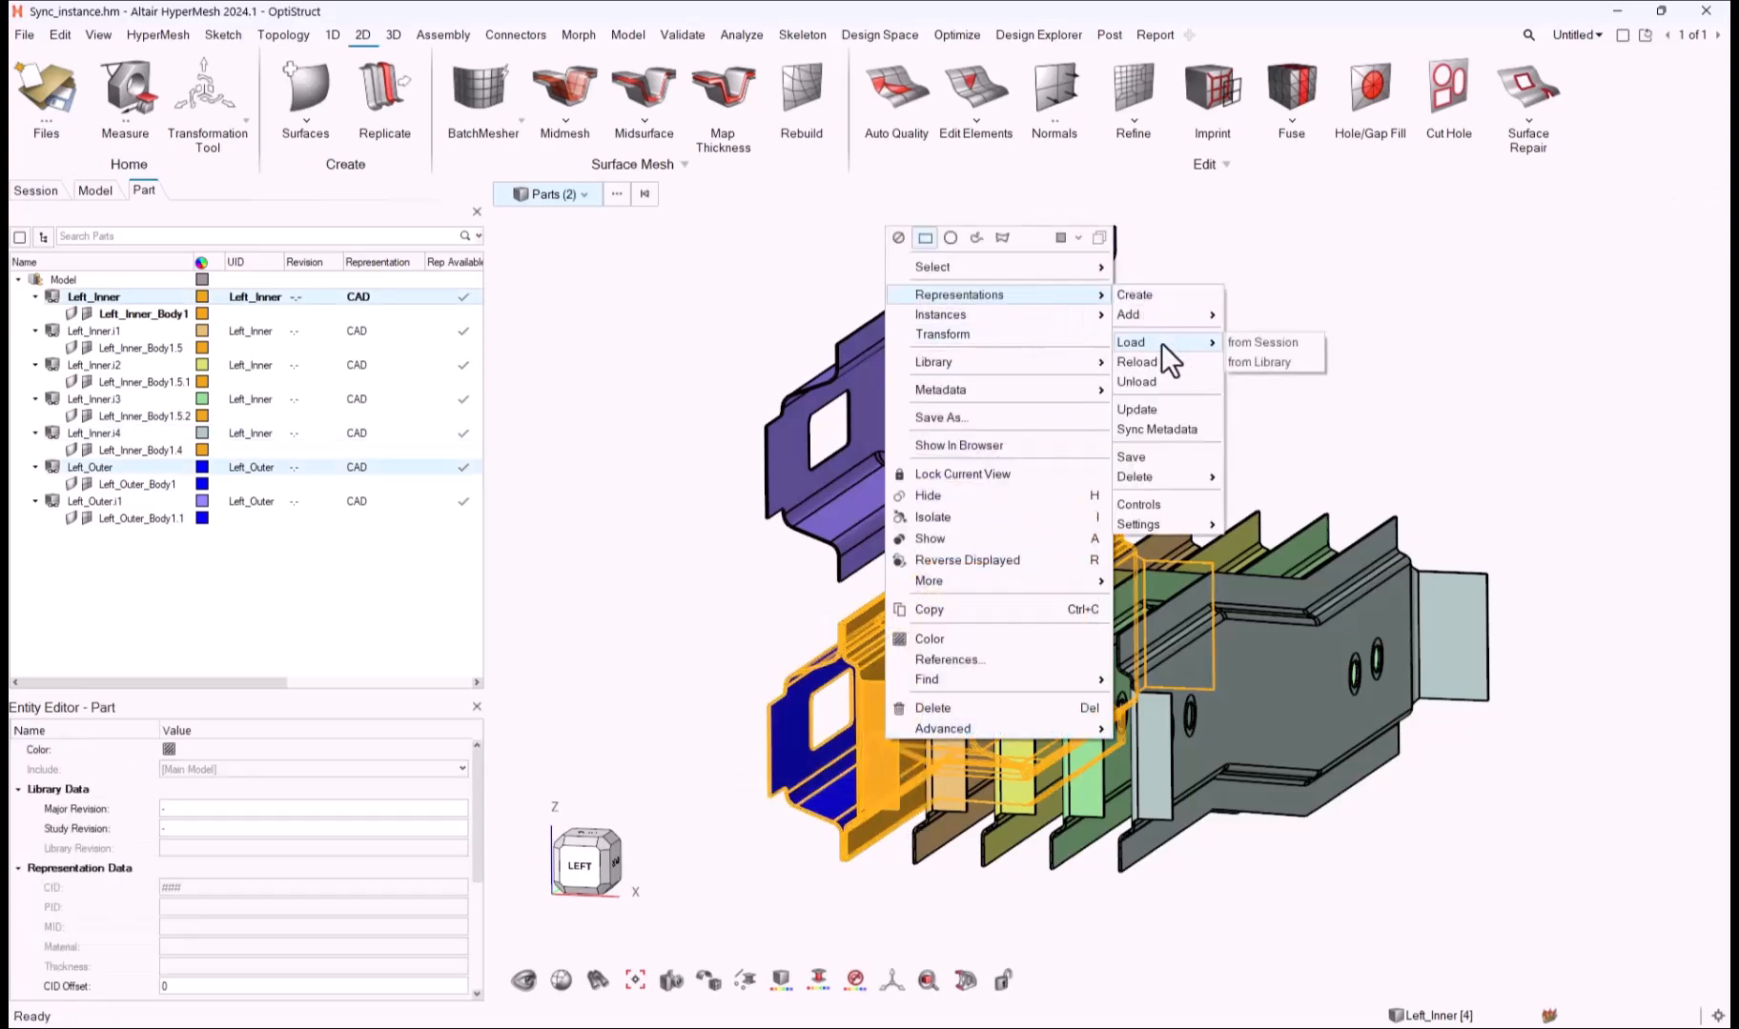
{"action": "left_click", "coordinate": [1265, 341]}
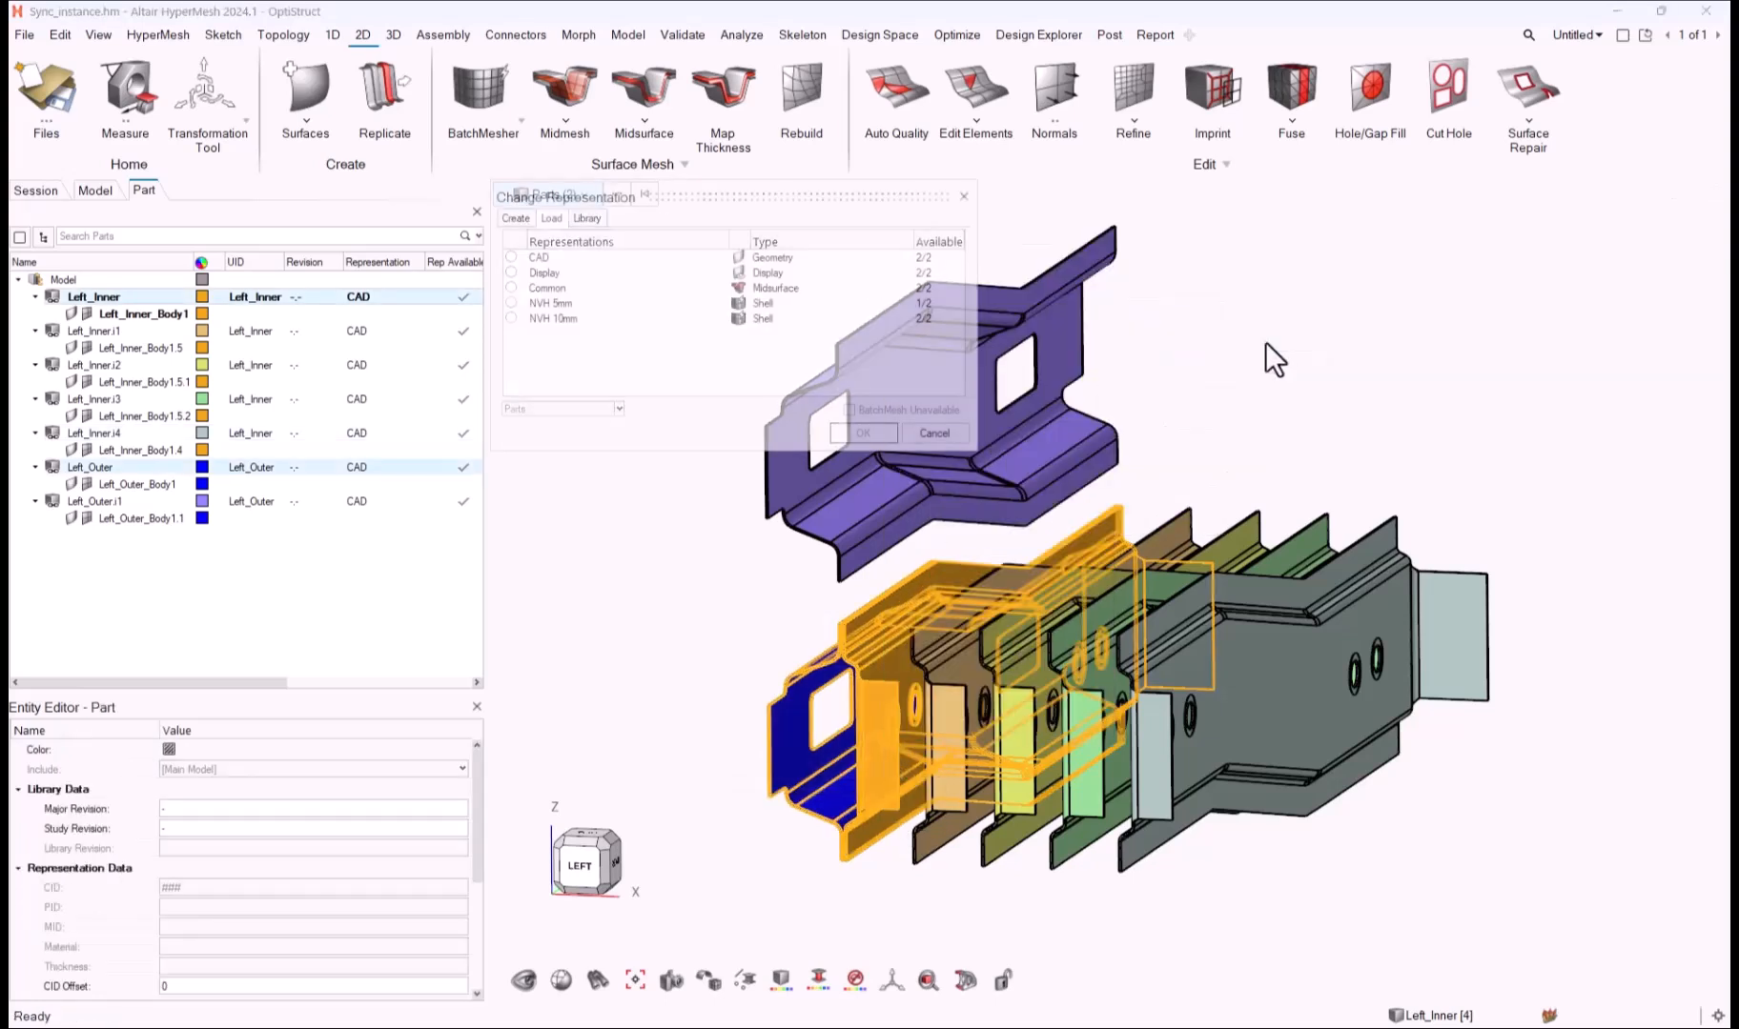
{"action": "left_click", "coordinate": [578, 317]}
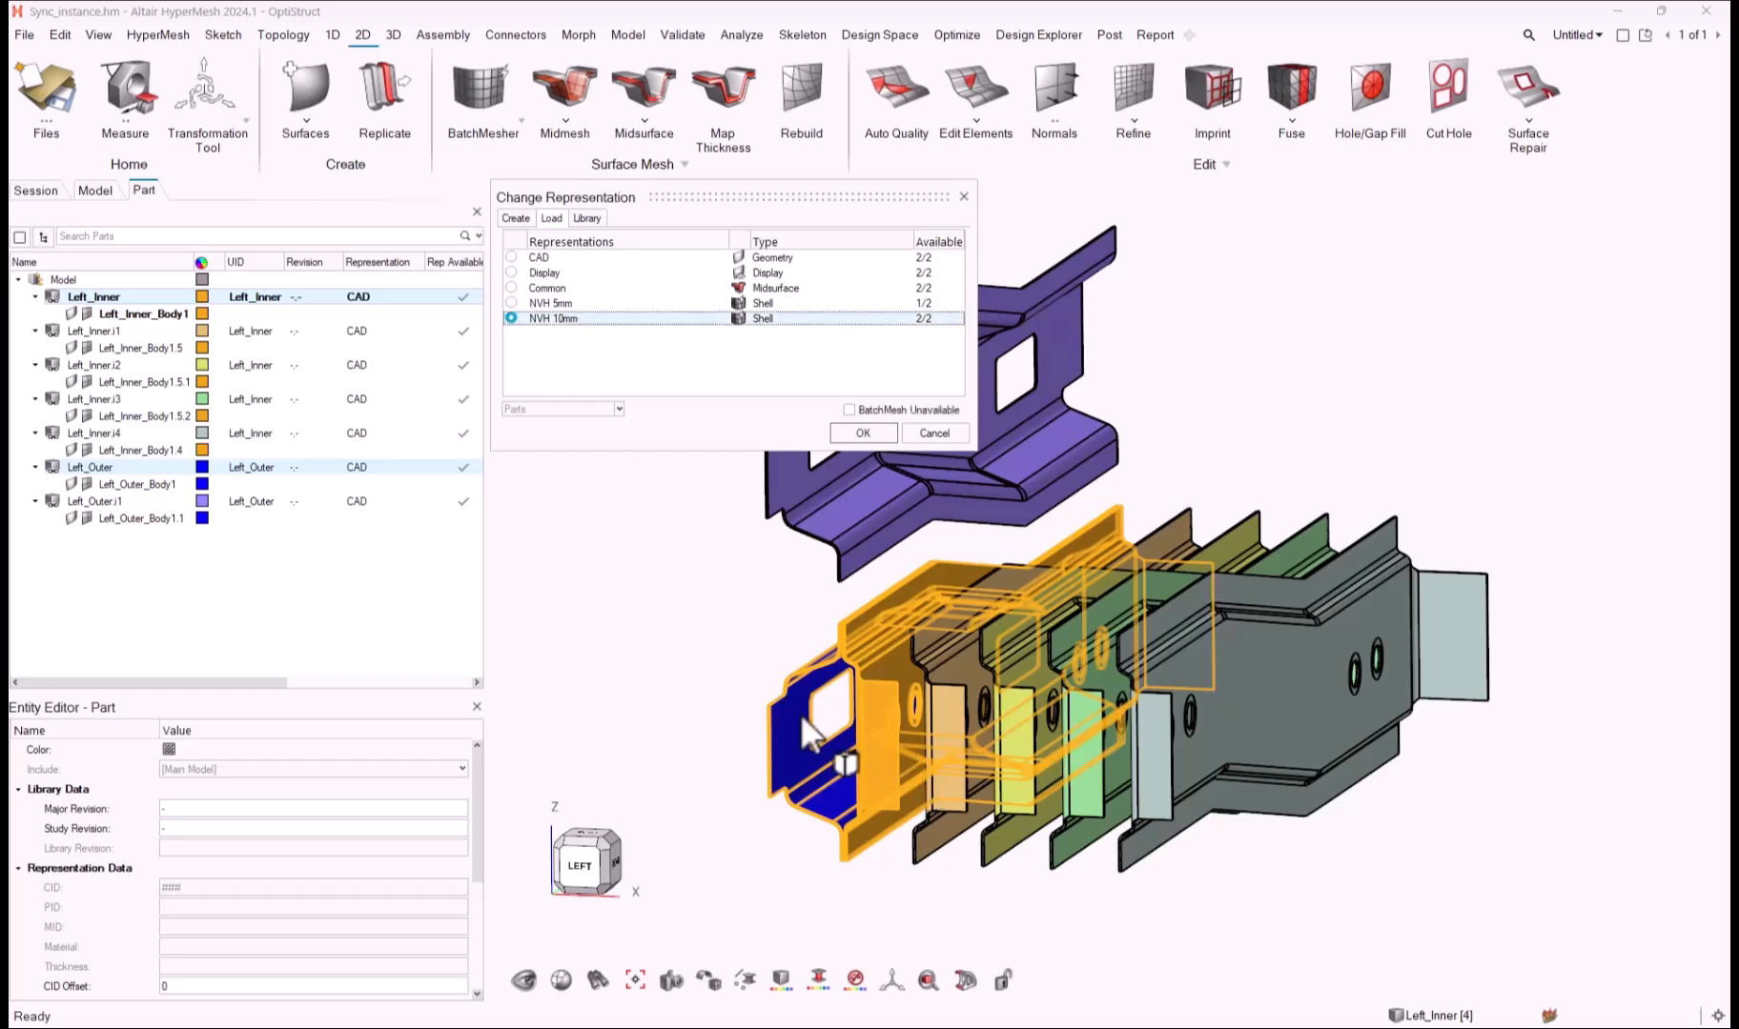
{"action": "left_click", "coordinate": [876, 437]}
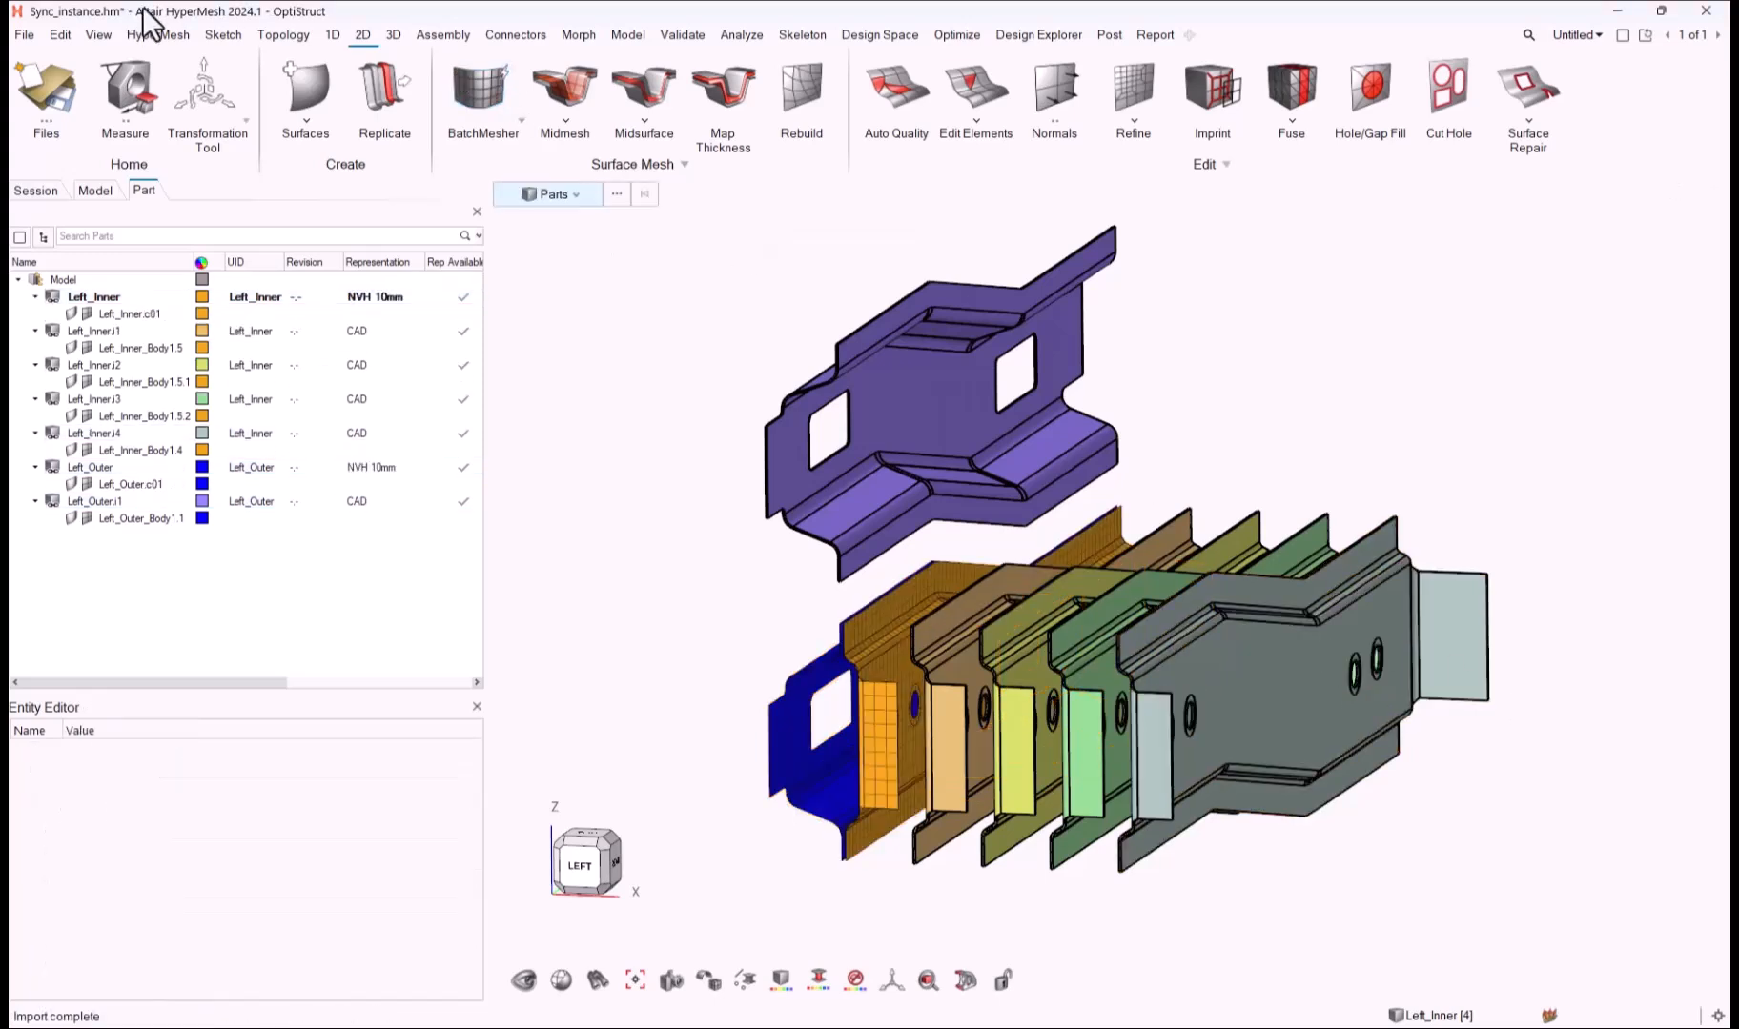
Step: Sync the instances of Left_Inner and Left_Outer with the two original parts
{"action": "left_click_drag", "start_coordinate": [753, 672], "coordinate": [887, 816]}
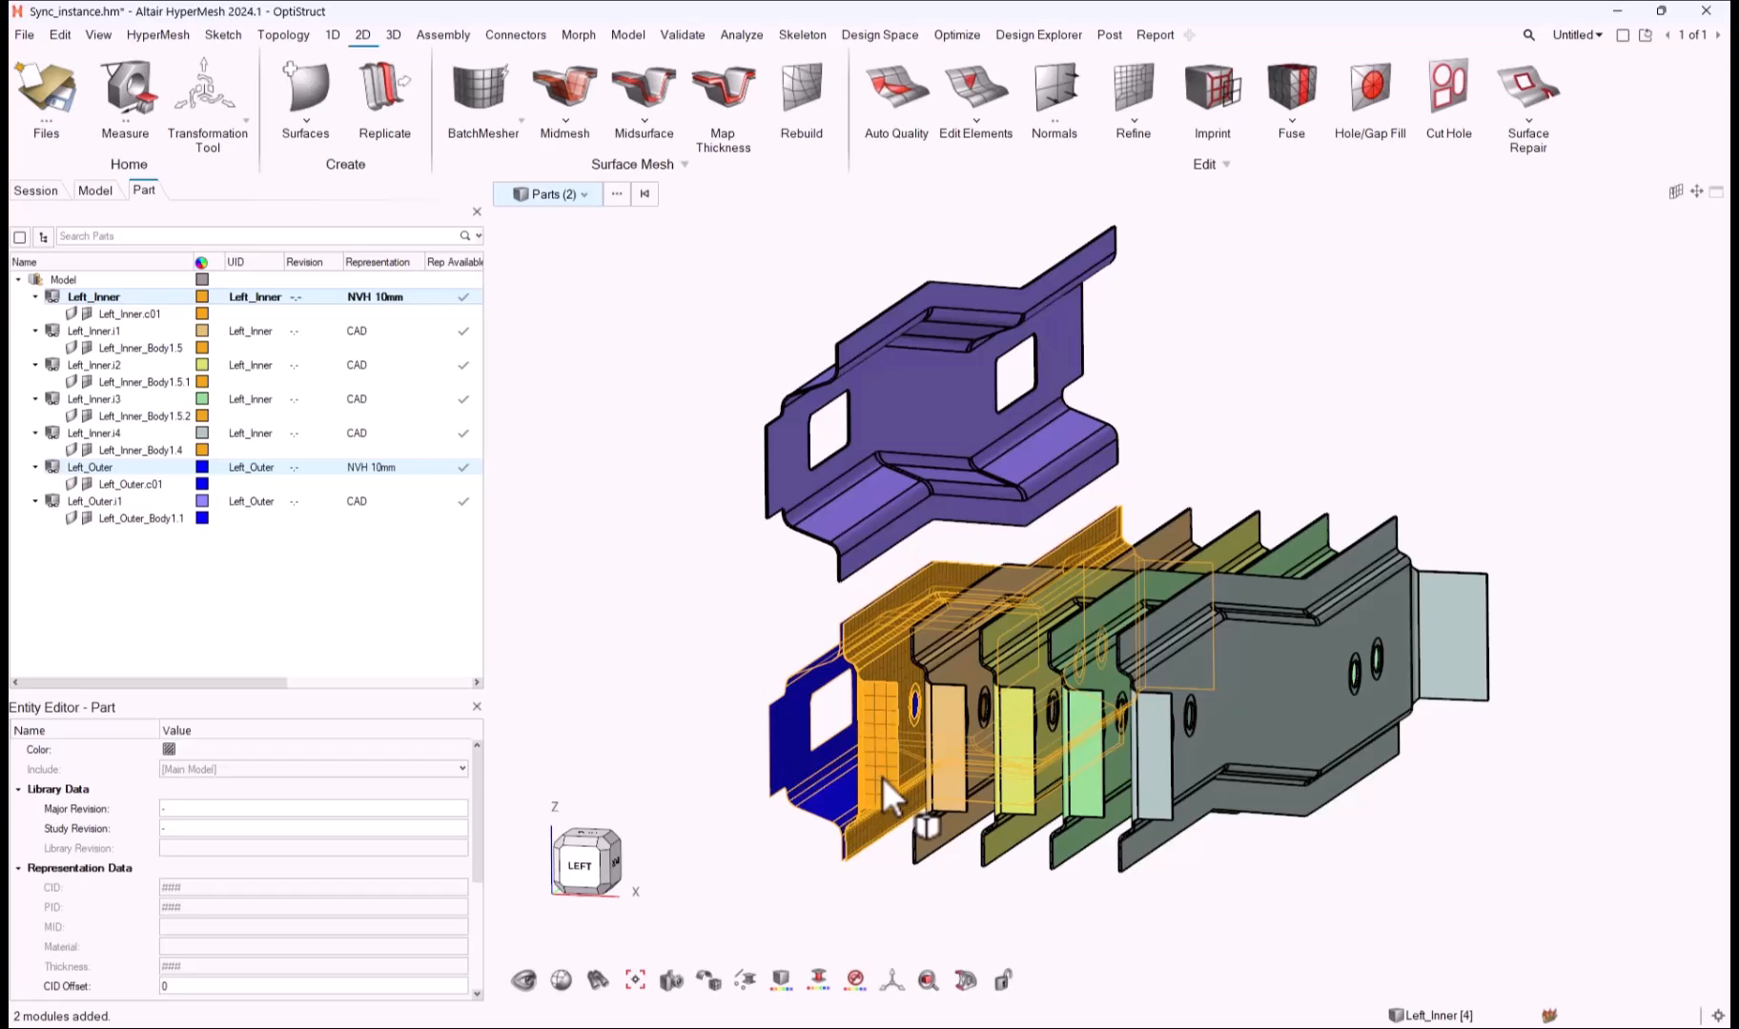
{"action": "right_click", "coordinate": [882, 776]}
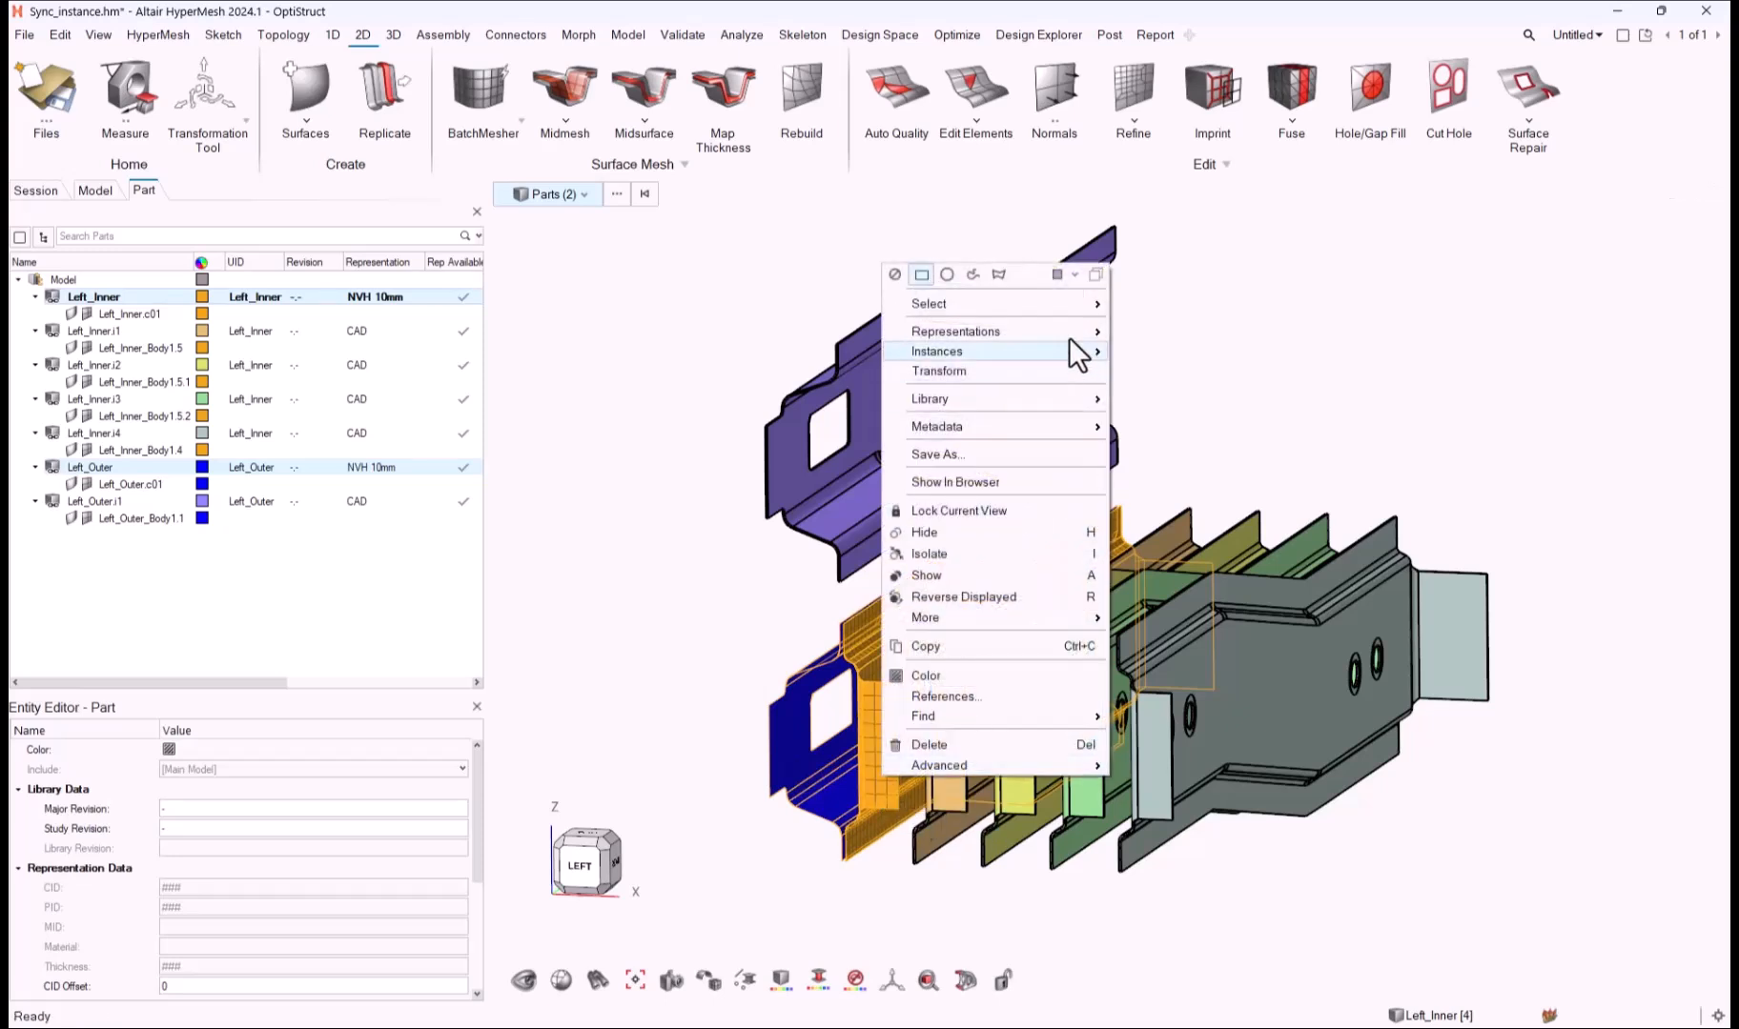
{"action": "mouse_move", "coordinate": [1096, 350]}
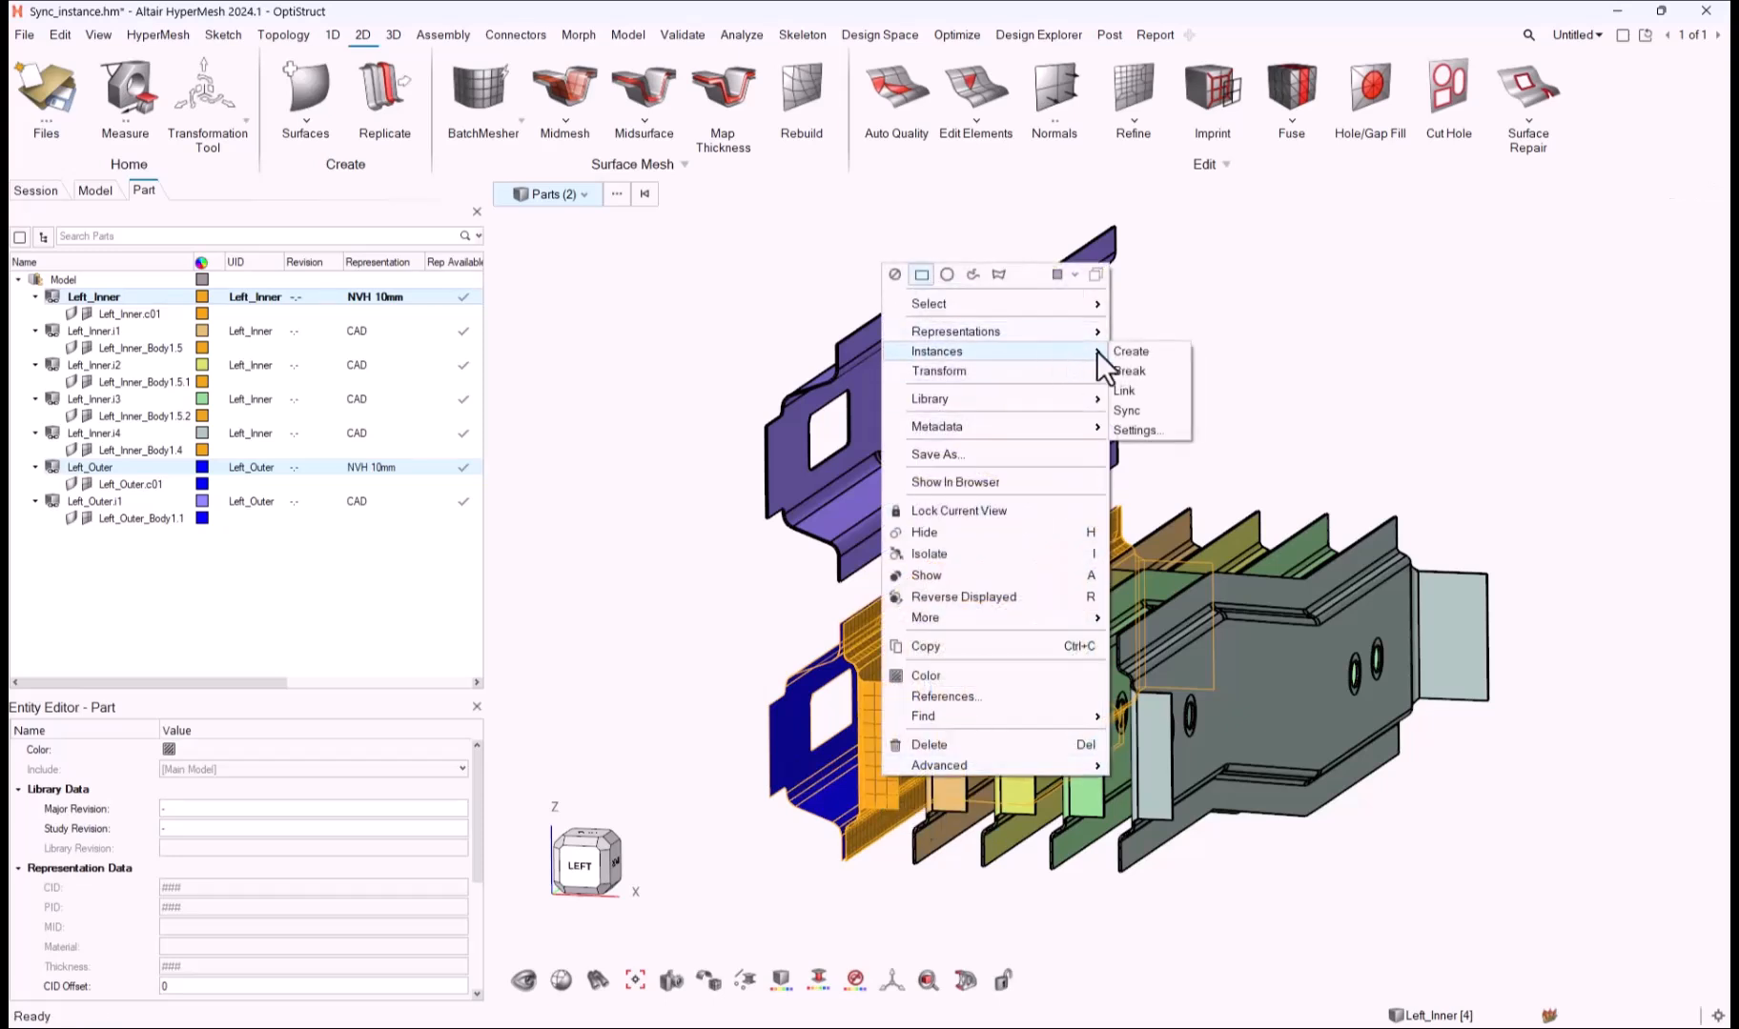
{"action": "left_click", "coordinate": [1141, 410]}
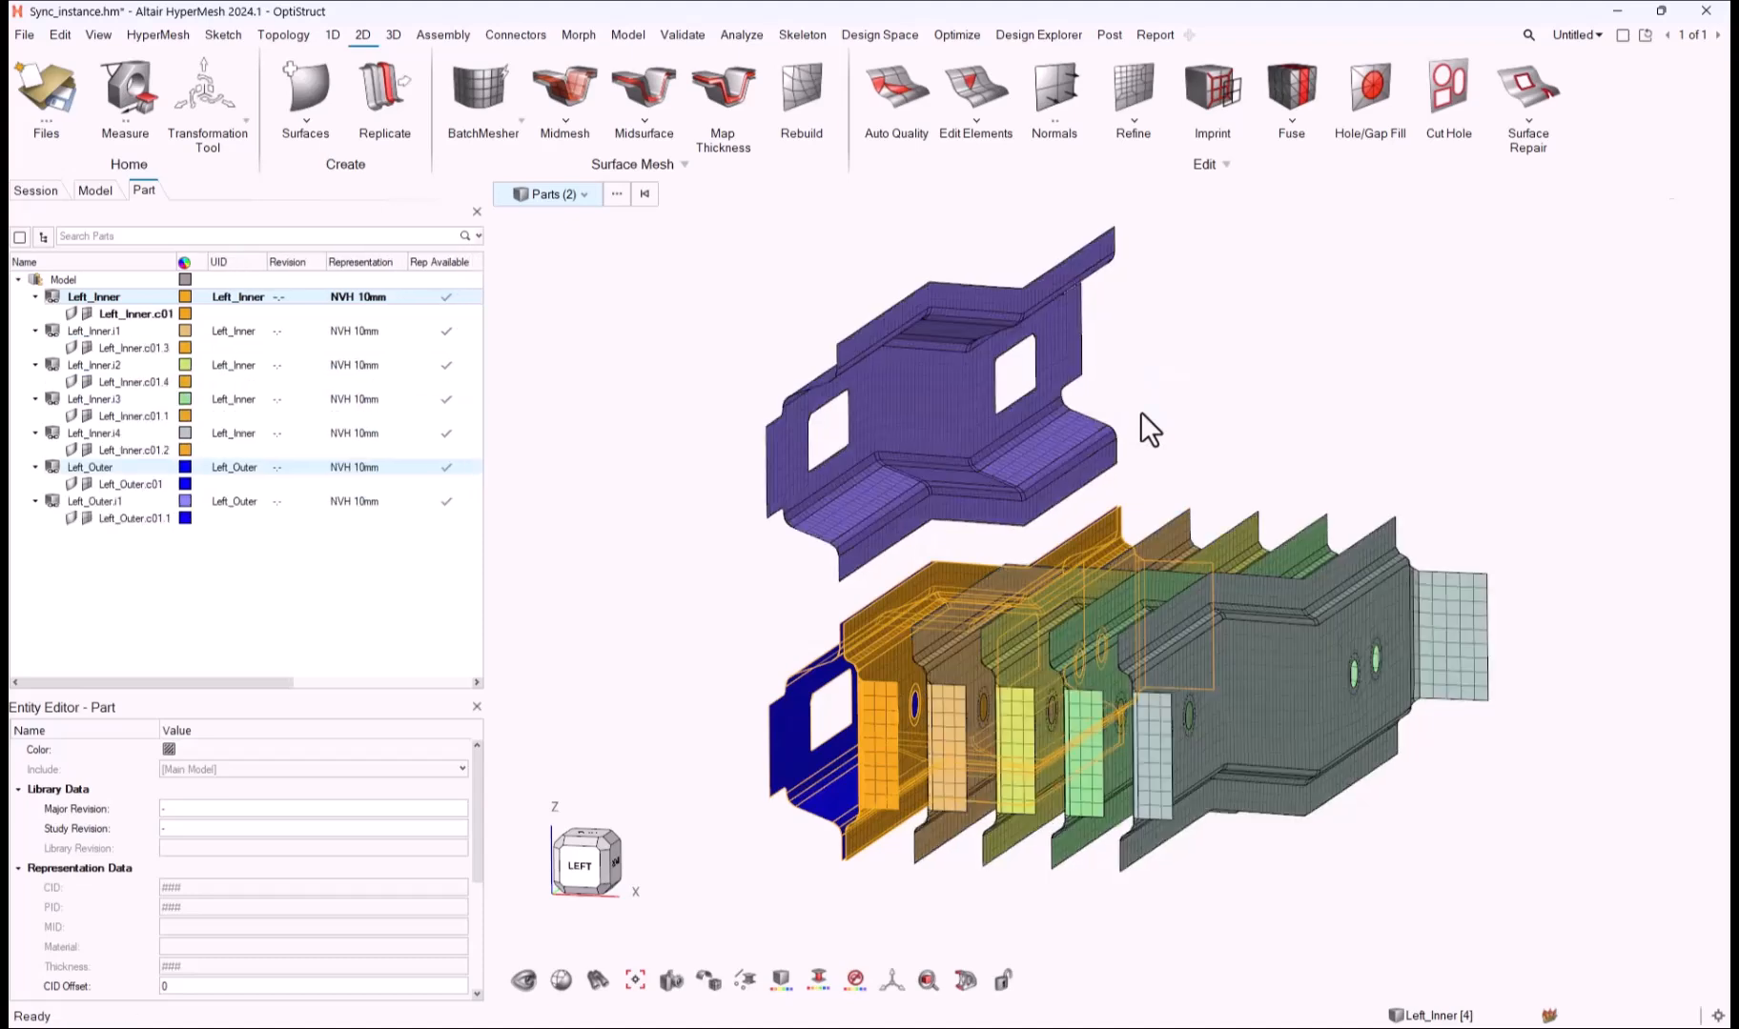
{"action": "left_click", "coordinate": [1495, 808]}
{"action": "mouse_move", "coordinate": [1424, 739]}
{"action": "middle_mouse_down"}
{"action": "mouse_move", "coordinate": [1393, 753]}
{"action": "mouse_move", "coordinate": [1409, 744]}
{"action": "middle_mouse_up"}
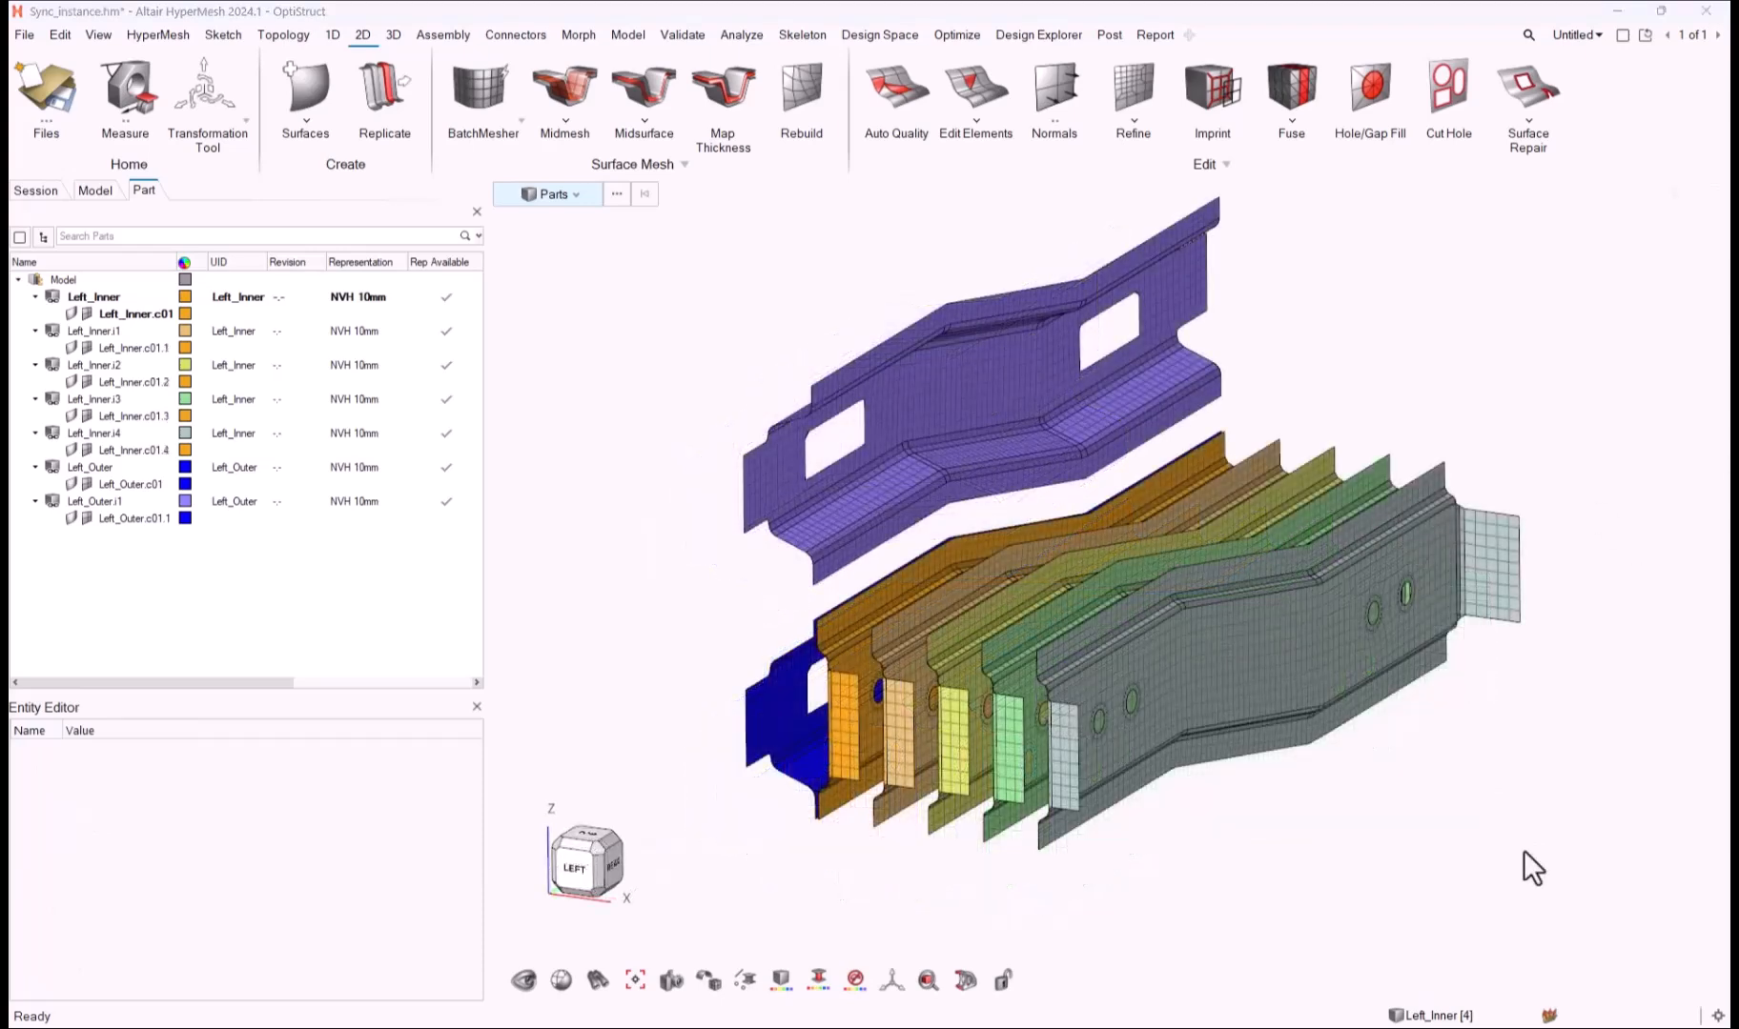
Step: Hide Left_Outer and Left_Outer.i1 so that only the Left_Inner parts are displayed
{"action": "left_click", "coordinate": [47, 499]}
{"action": "left_click", "coordinate": [53, 467]}
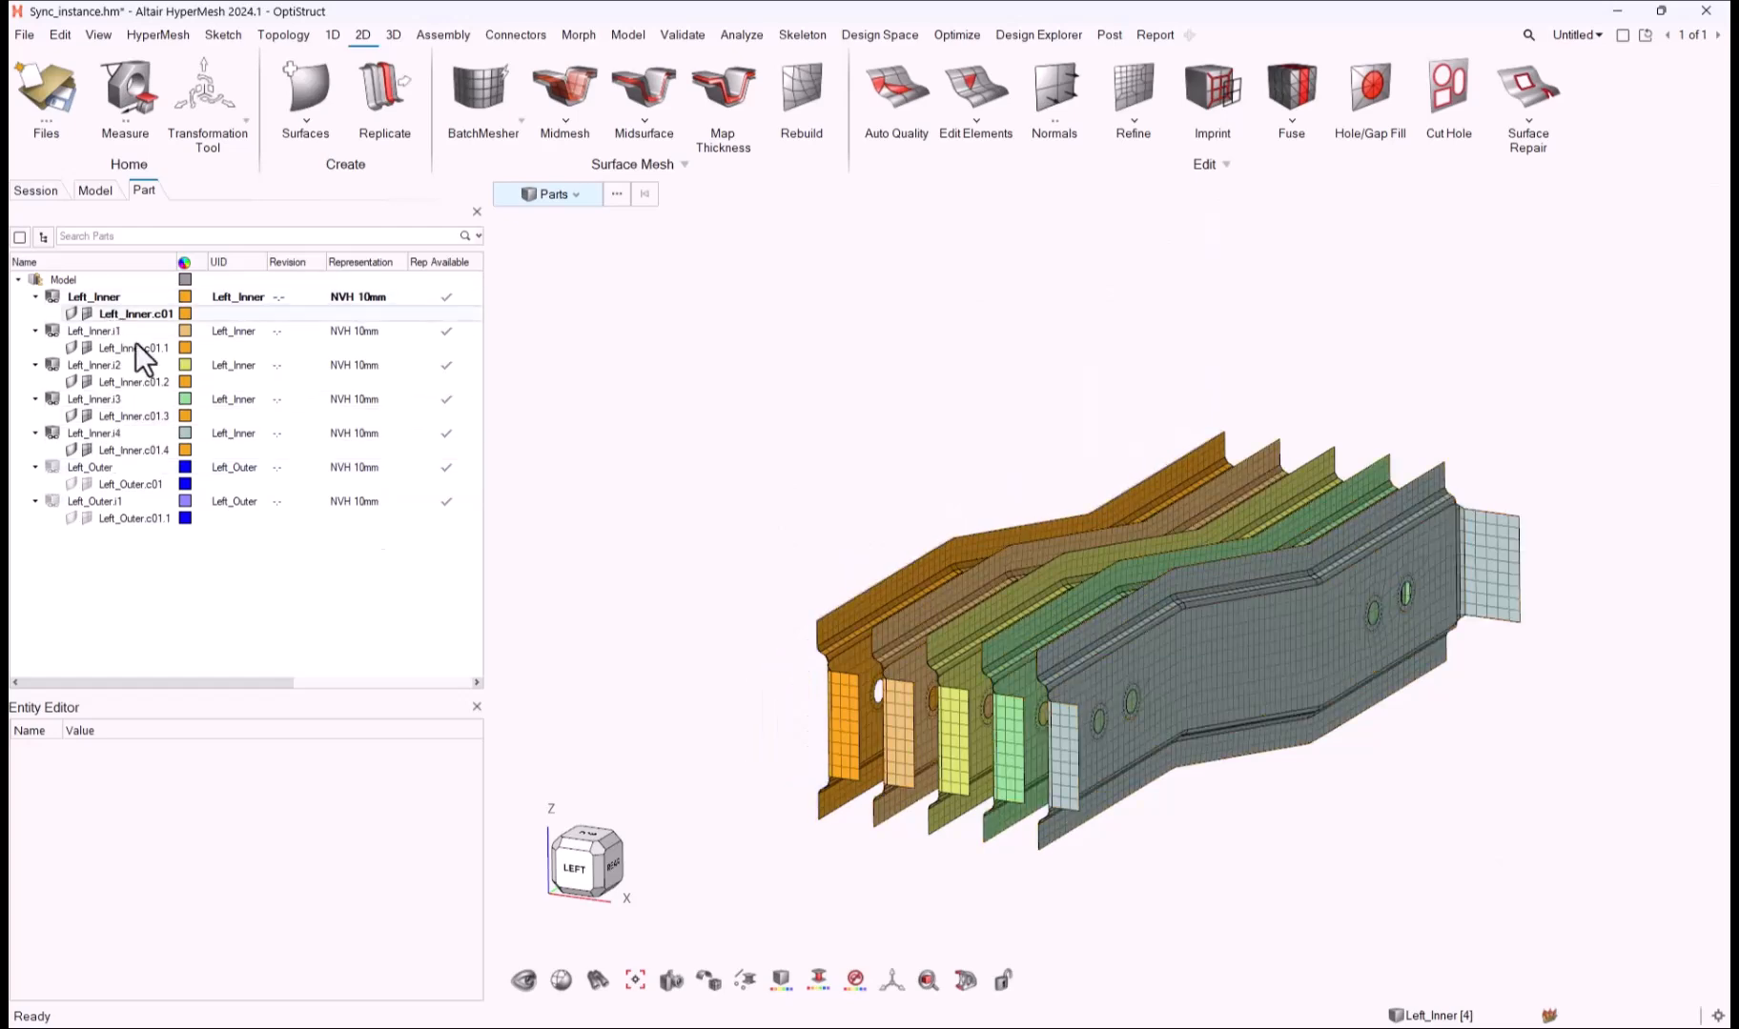
{"action": "right_click_drag", "start_coordinate": [1251, 860], "coordinate": [1224, 833]}
{"action": "scroll", "coordinate": [1081, 715], "scroll_direction": "up", "scroll_amount": 2}
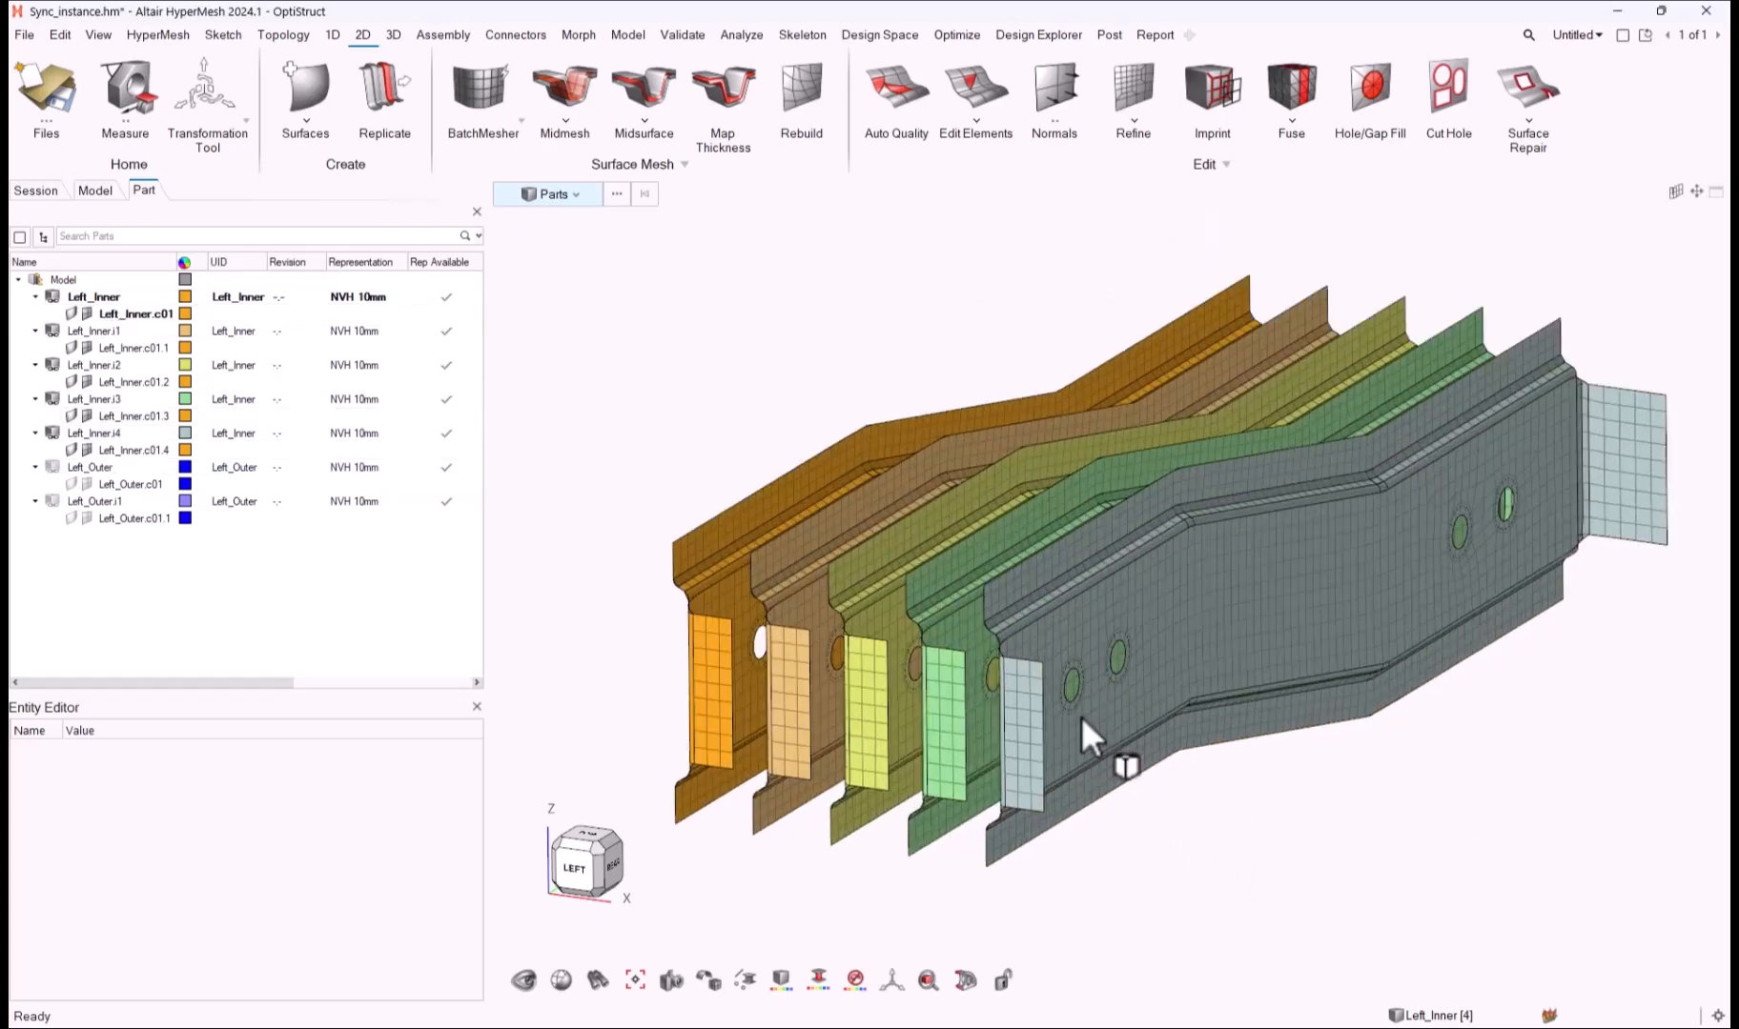
{"action": "right_click_drag", "start_coordinate": [1081, 716], "coordinate": [1141, 722]}
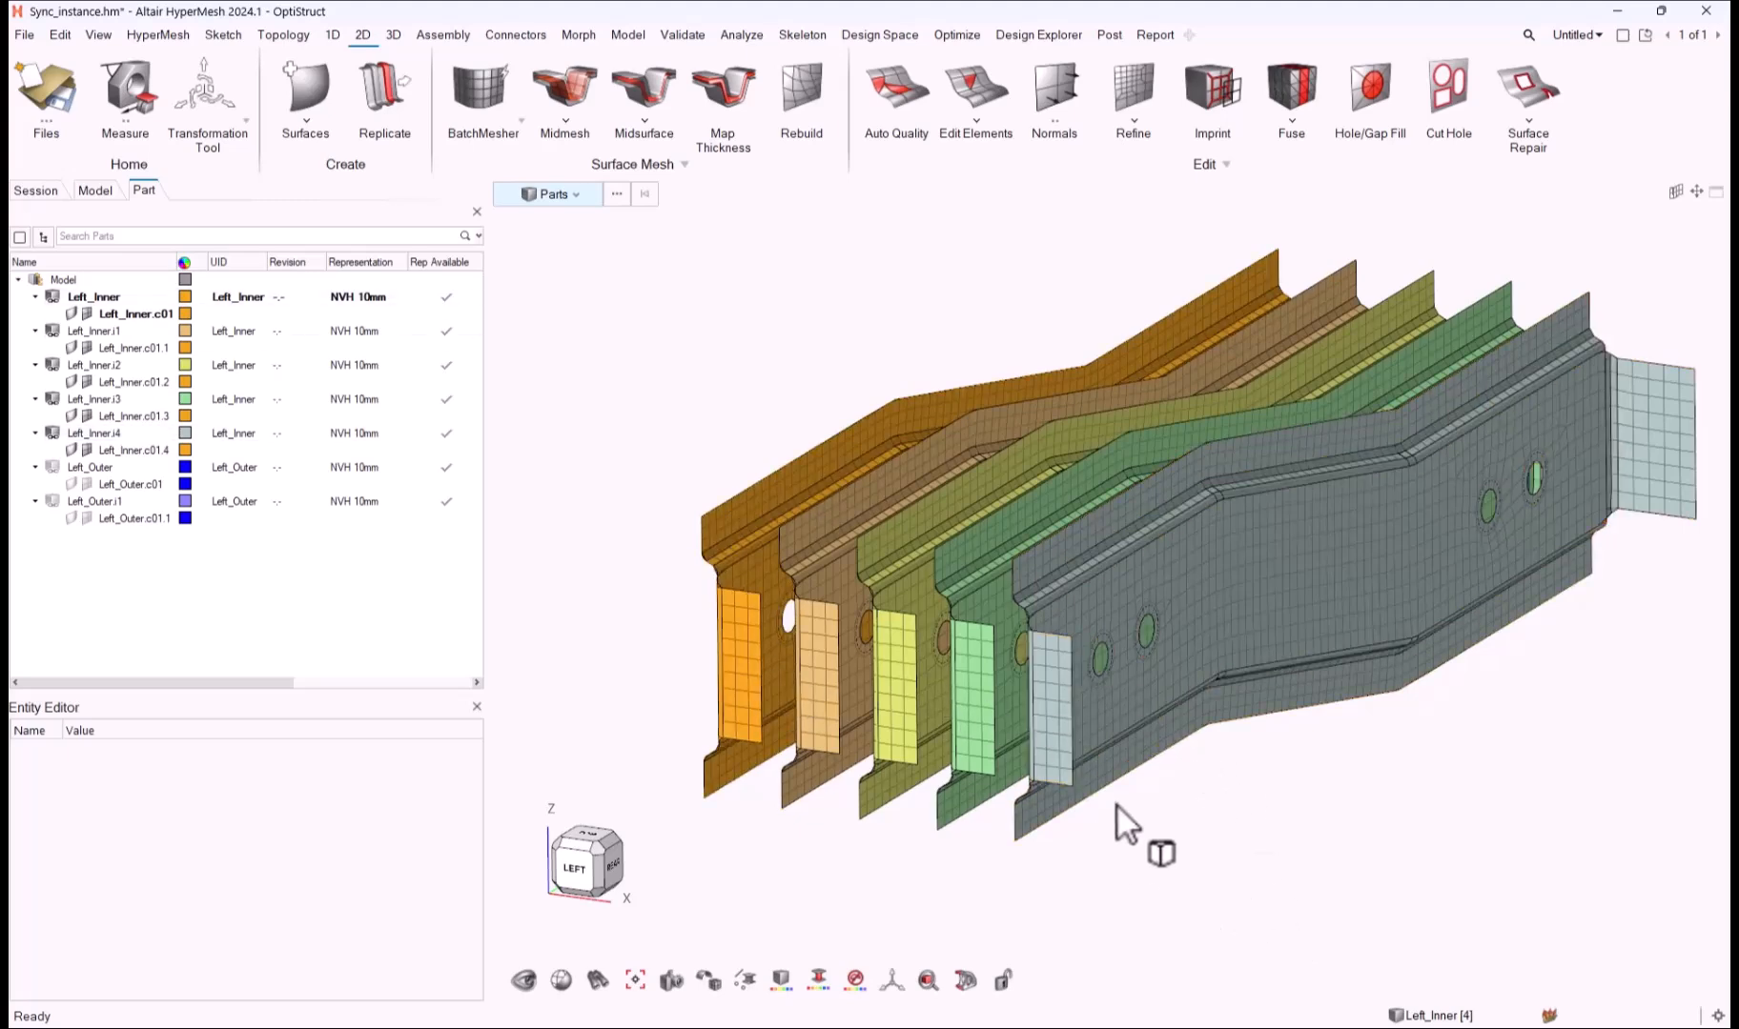
Step: Load the CAD representation from the session for the original Left_Inner part
{"action": "left_click", "coordinate": [752, 626]}
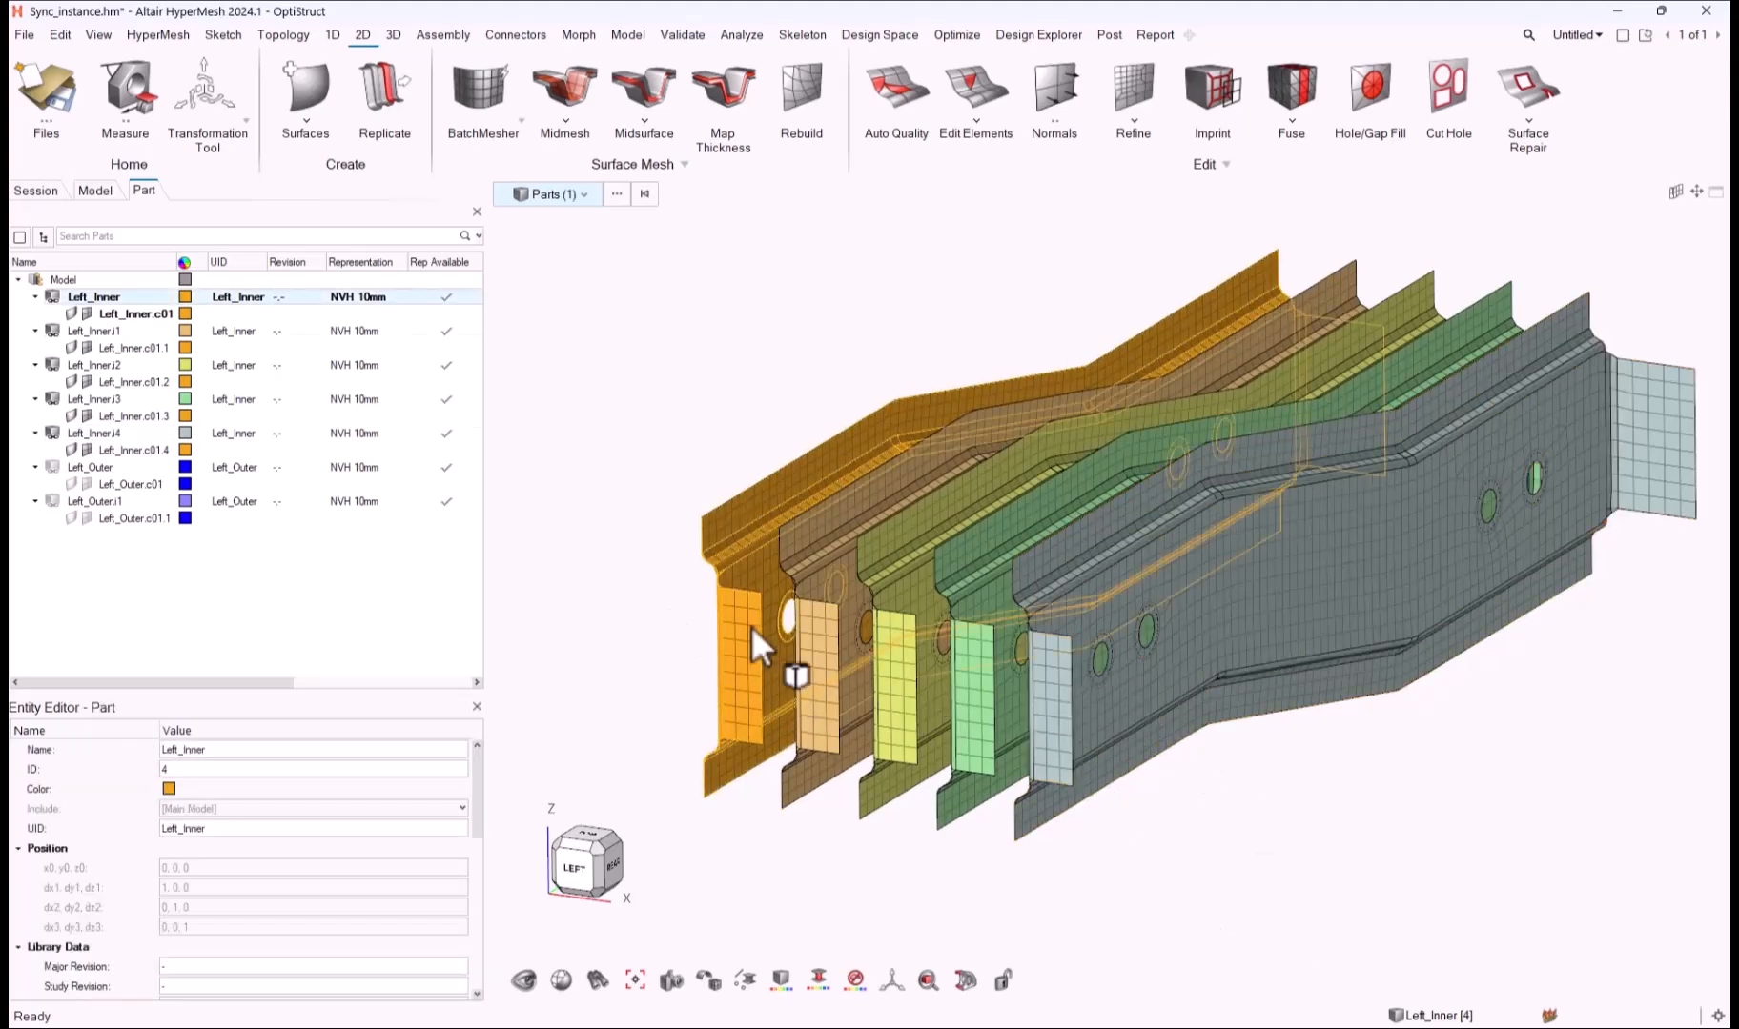
{"action": "right_click", "coordinate": [751, 625]}
{"action": "mouse_move", "coordinate": [851, 162]}
{"action": "mouse_move", "coordinate": [1020, 207]}
{"action": "left_click", "coordinate": [1146, 207]}
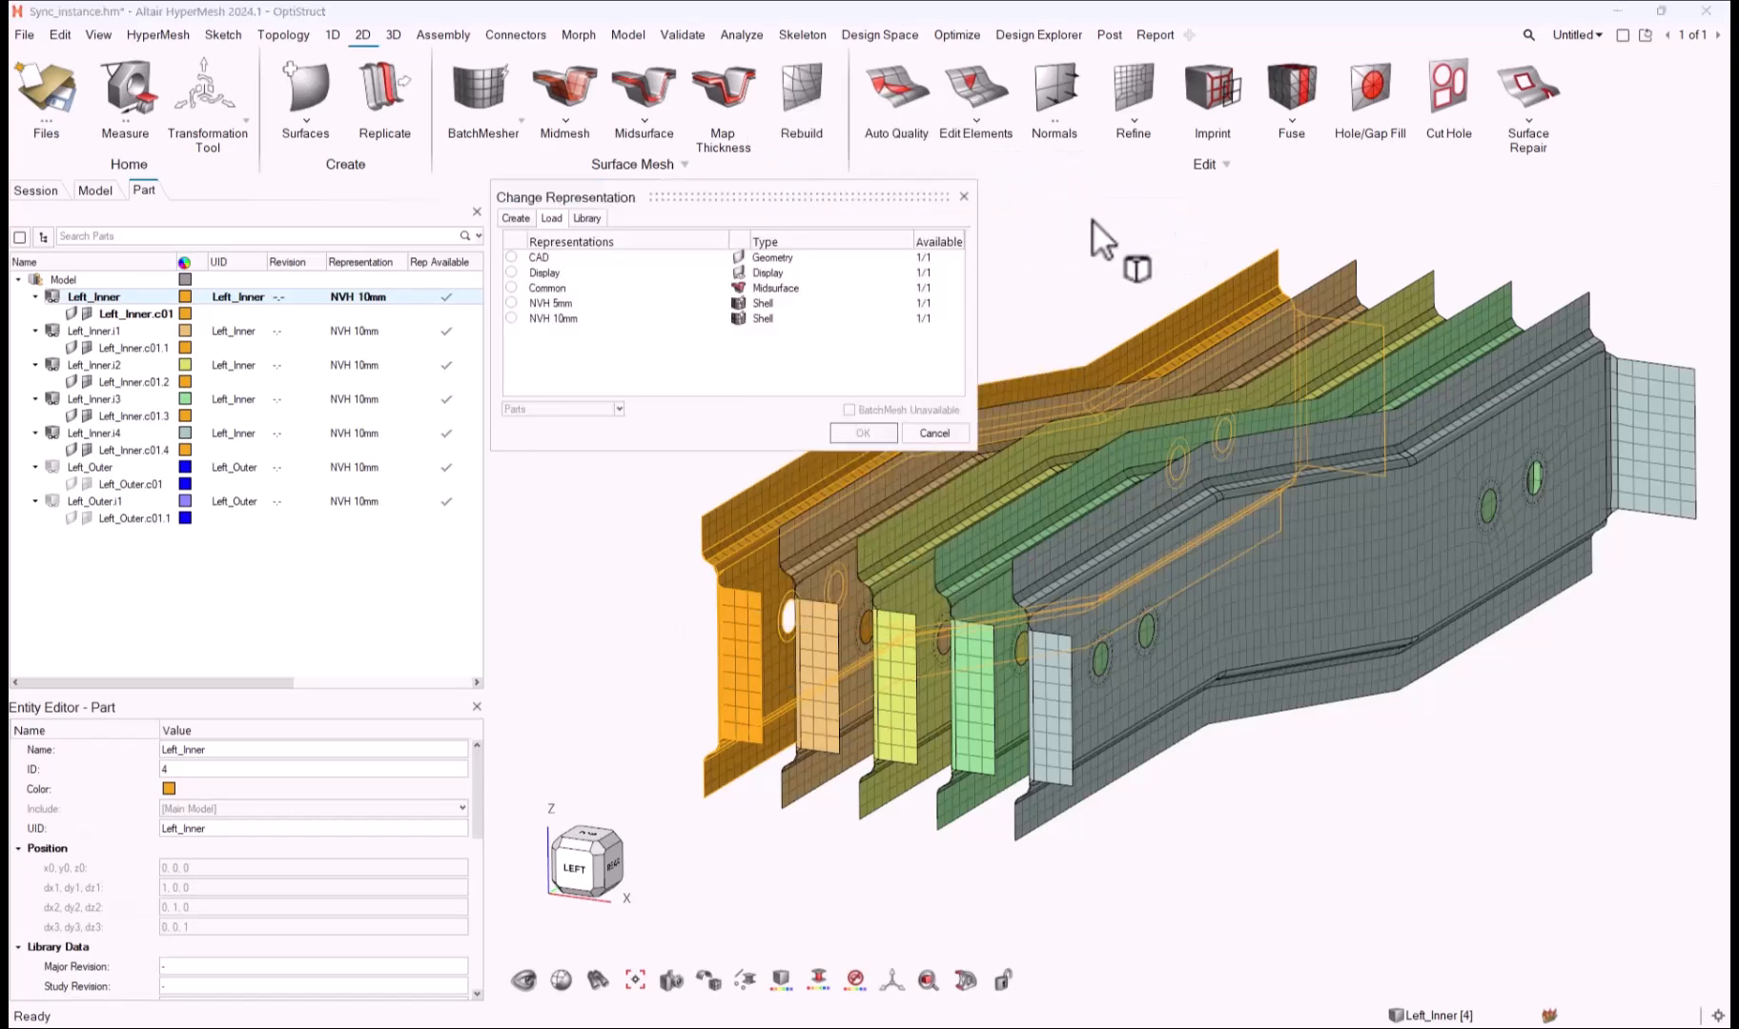
{"action": "left_click", "coordinate": [546, 255]}
{"action": "left_click", "coordinate": [865, 434]}
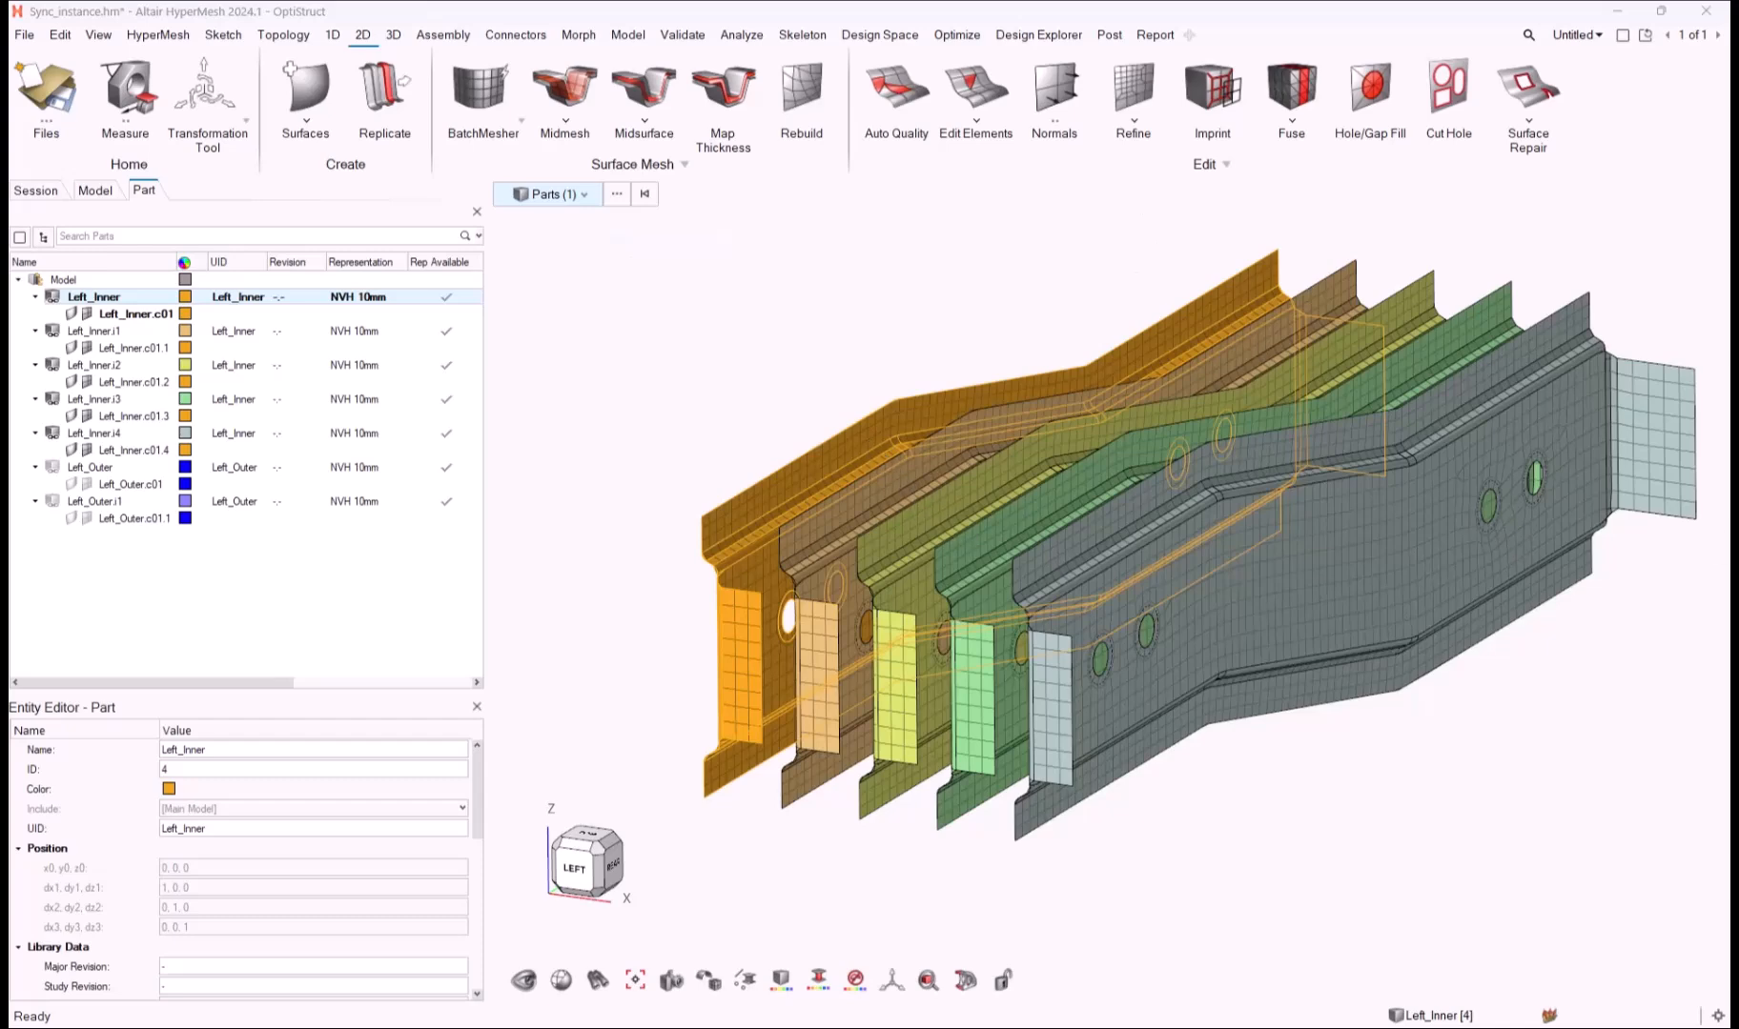
Step: Unload the representation of the outermost instance, Left_Inner.i4
{"action": "left_click", "coordinate": [1050, 678]}
{"action": "right_click", "coordinate": [1050, 678]}
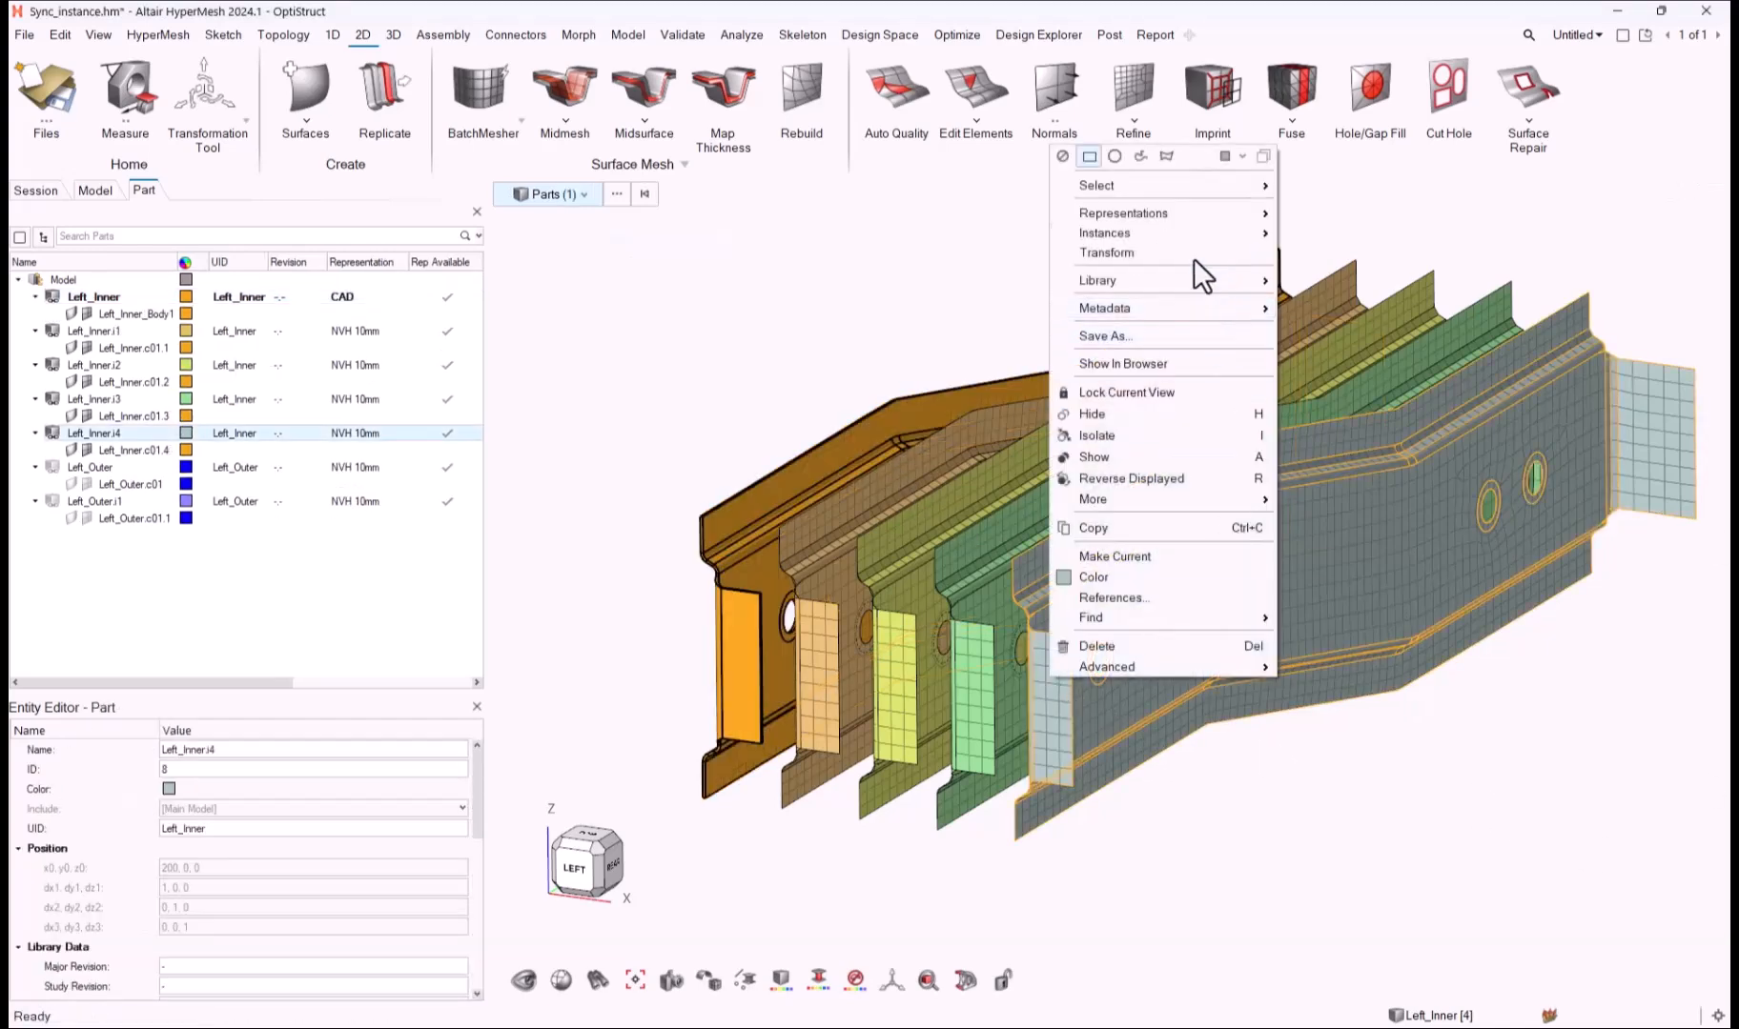
{"action": "mouse_move", "coordinate": [1183, 213]}
{"action": "left_click", "coordinate": [1331, 301]}
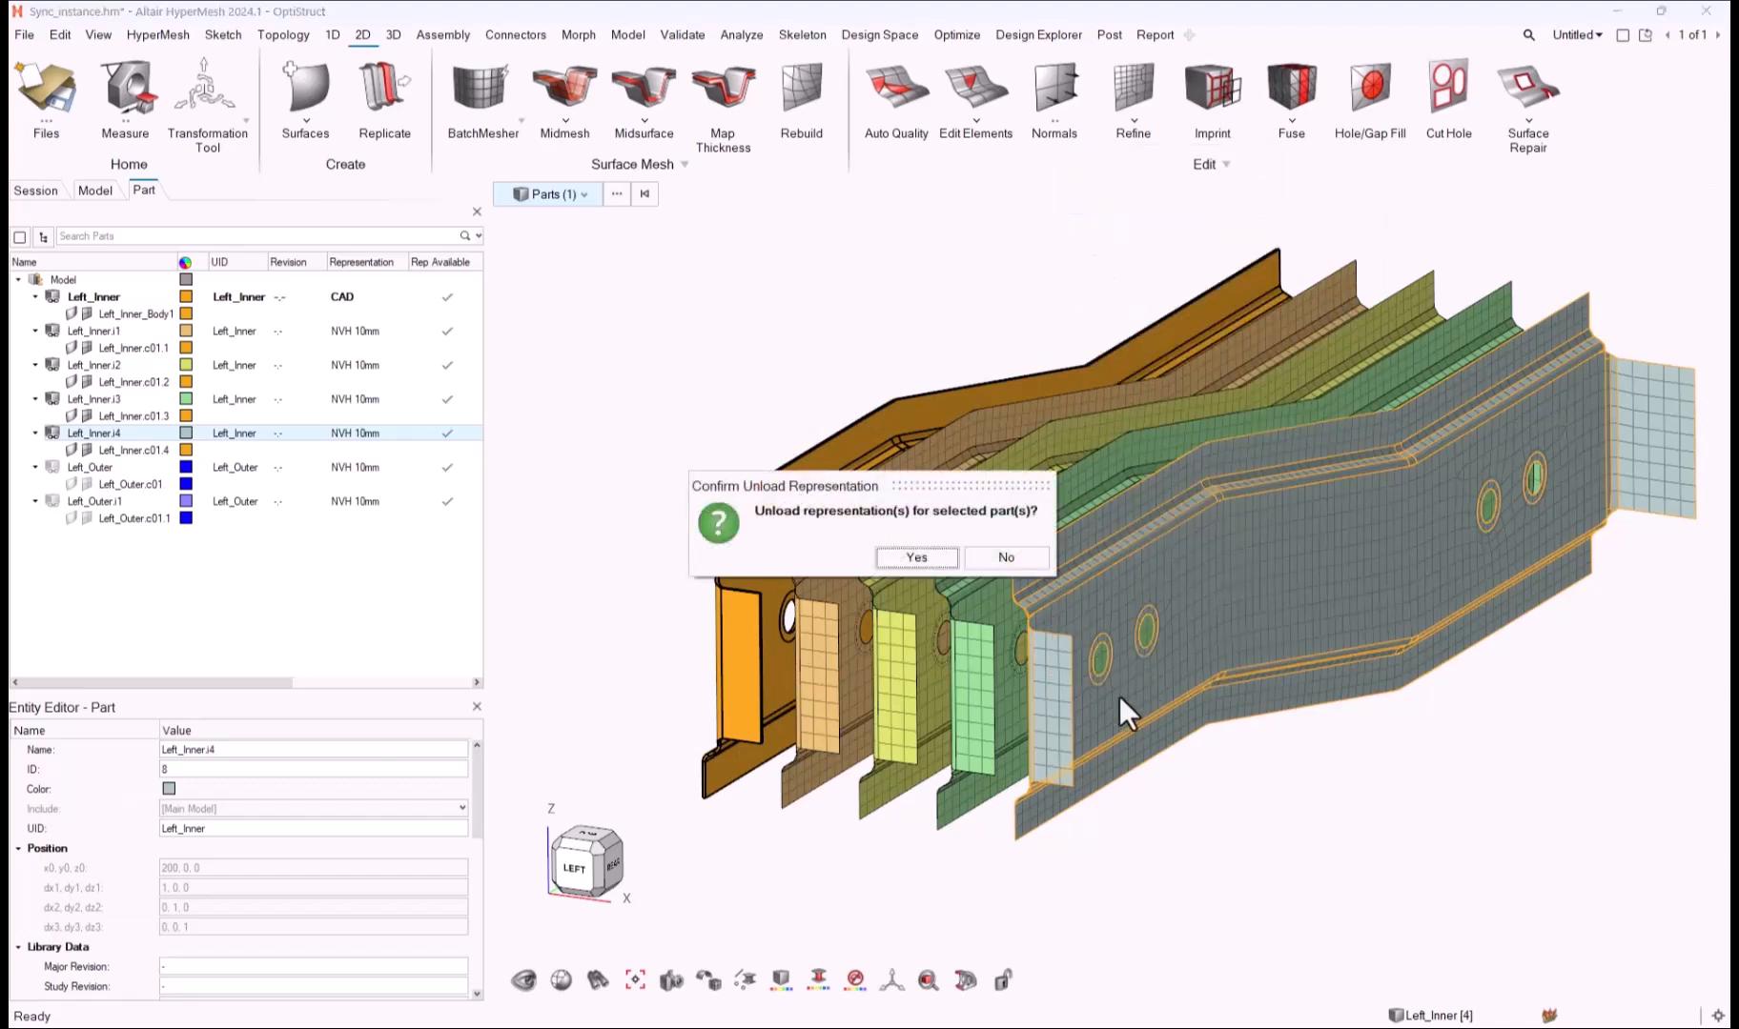
{"action": "left_click", "coordinate": [943, 556]}
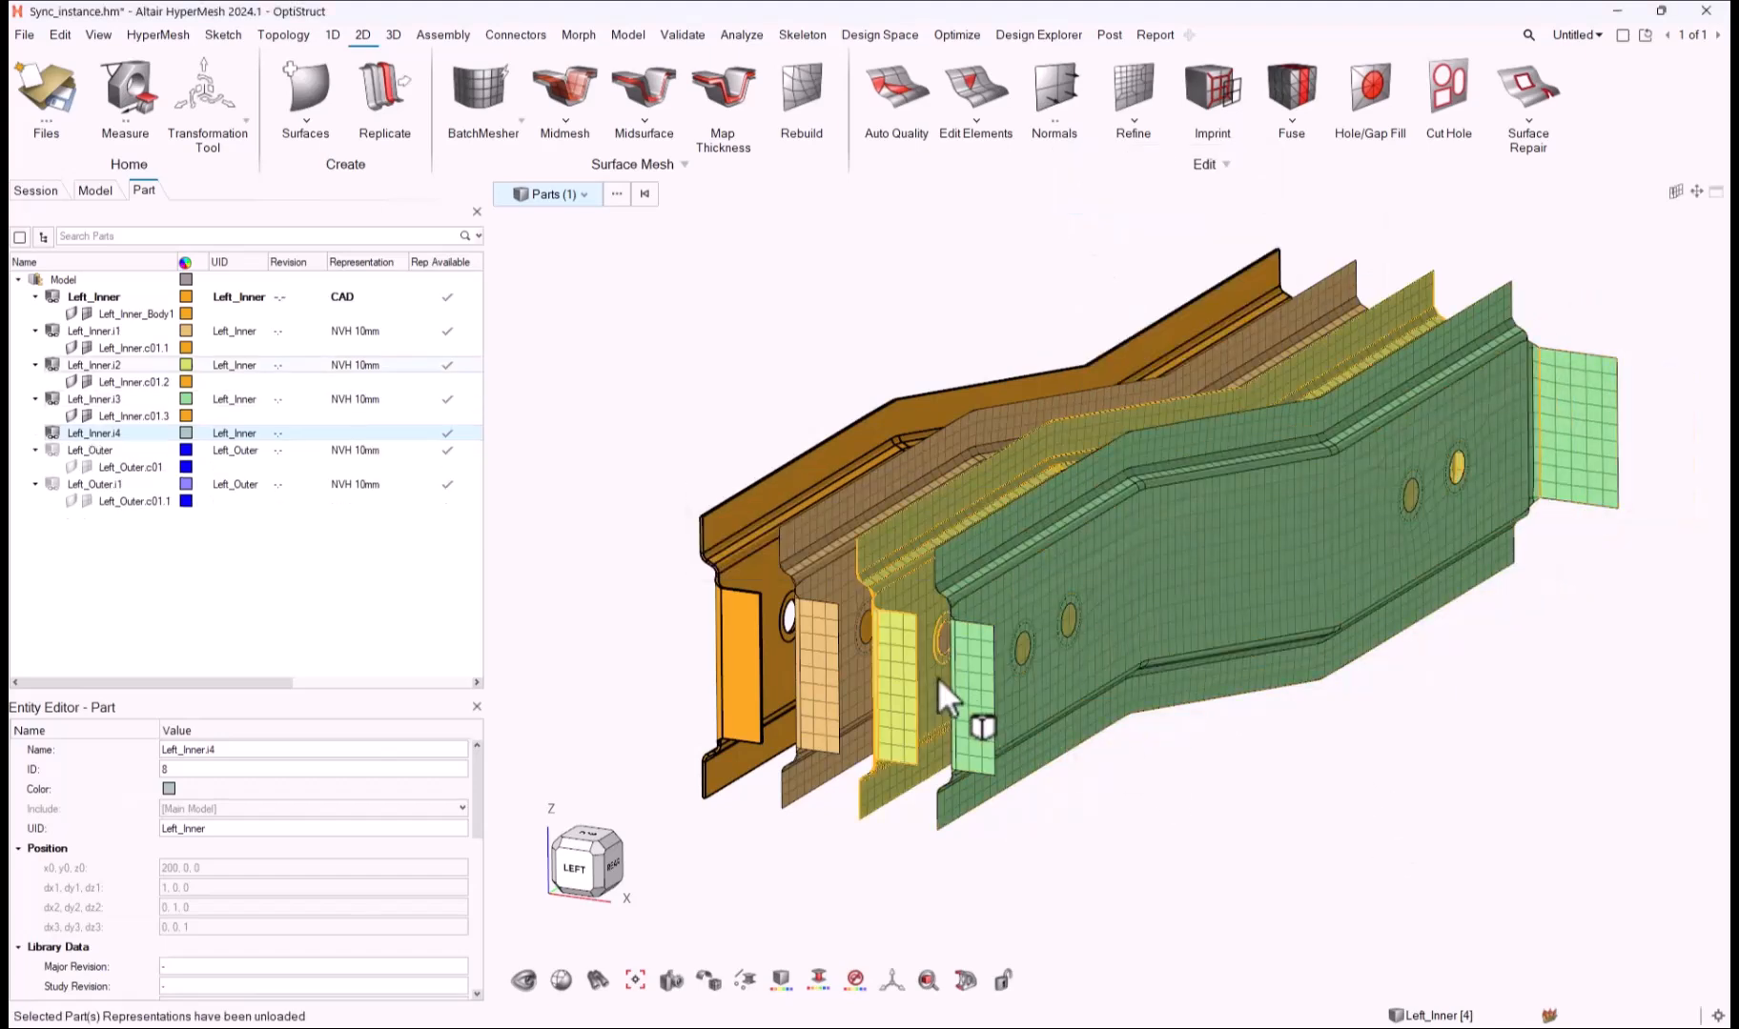
Step: Load the NVH 5mm representation from the session for the instance Left_Inner.i1
{"action": "left_click", "coordinate": [832, 649]}
{"action": "right_click", "coordinate": [832, 649]}
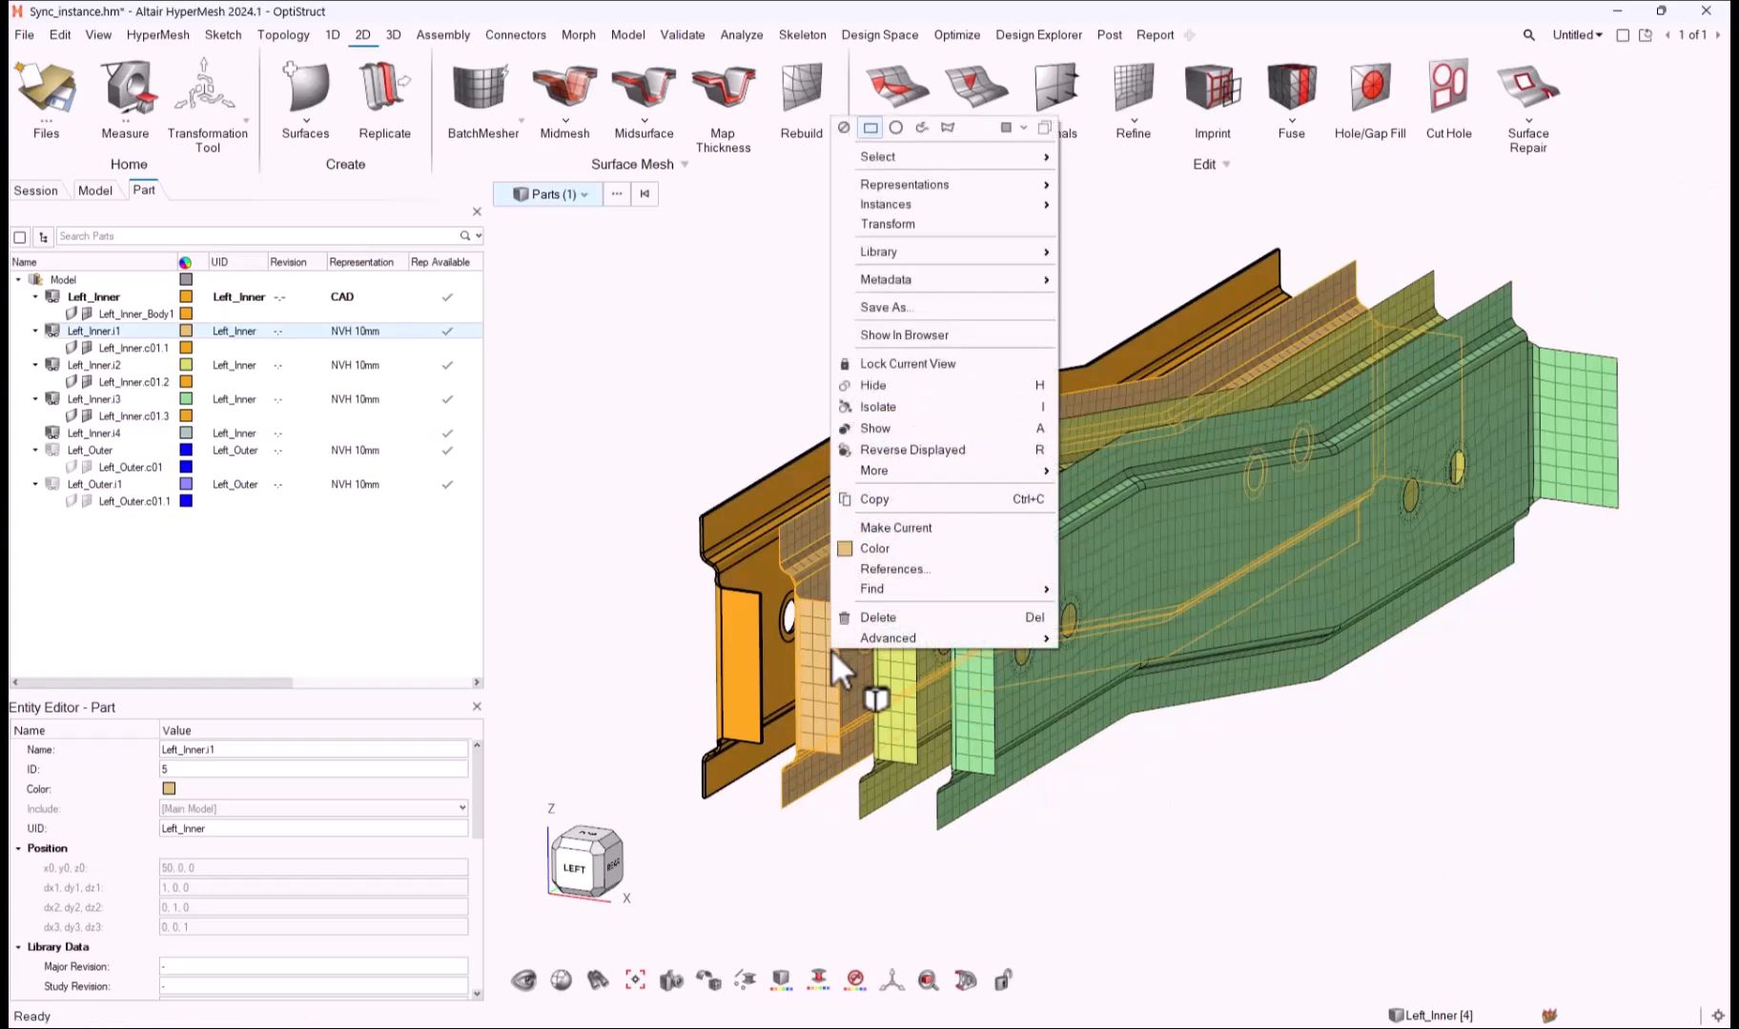
{"action": "mouse_move", "coordinate": [918, 183]}
{"action": "mouse_move", "coordinate": [1096, 231]}
{"action": "left_click", "coordinate": [1257, 232]}
{"action": "left_click", "coordinate": [580, 304]}
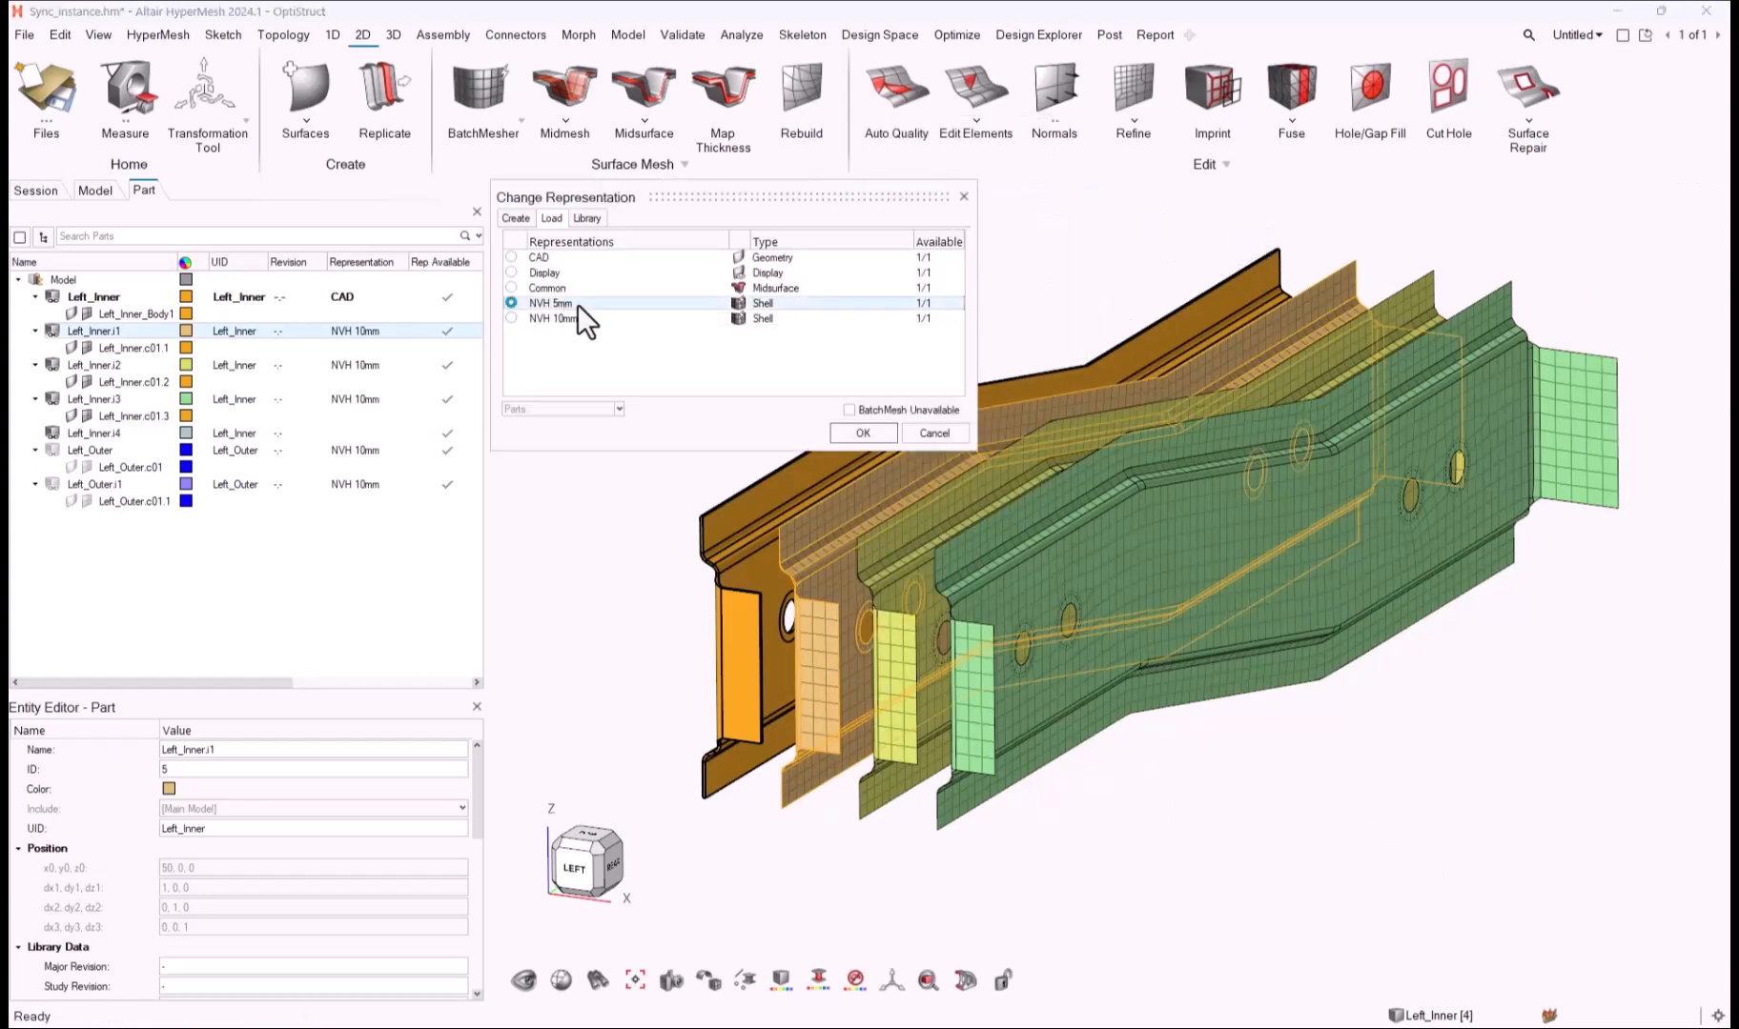
{"action": "left_click", "coordinate": [861, 433]}
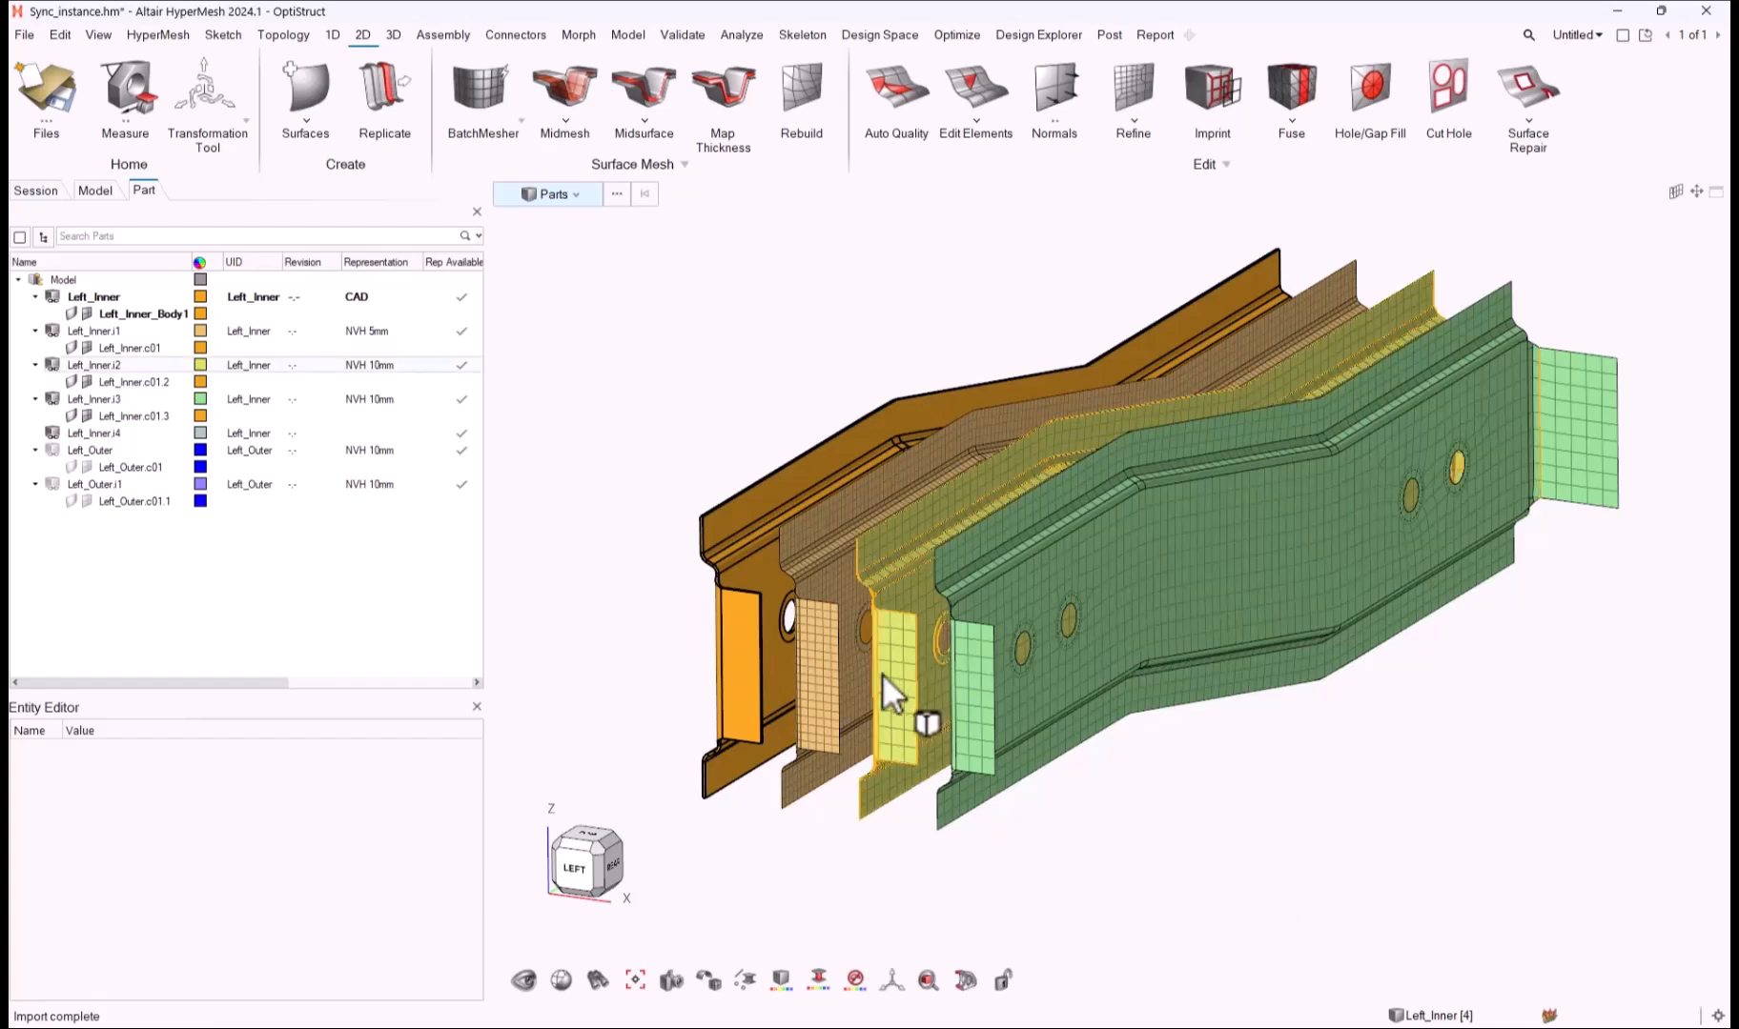
Step: Split the mesh elements along the upper edge of the end flange on Left_Inner.i3
{"action": "right_click_drag", "start_coordinate": [916, 702], "coordinate": [971, 682]}
{"action": "scroll", "coordinate": [971, 682], "scroll_direction": "up", "scroll_amount": 2}
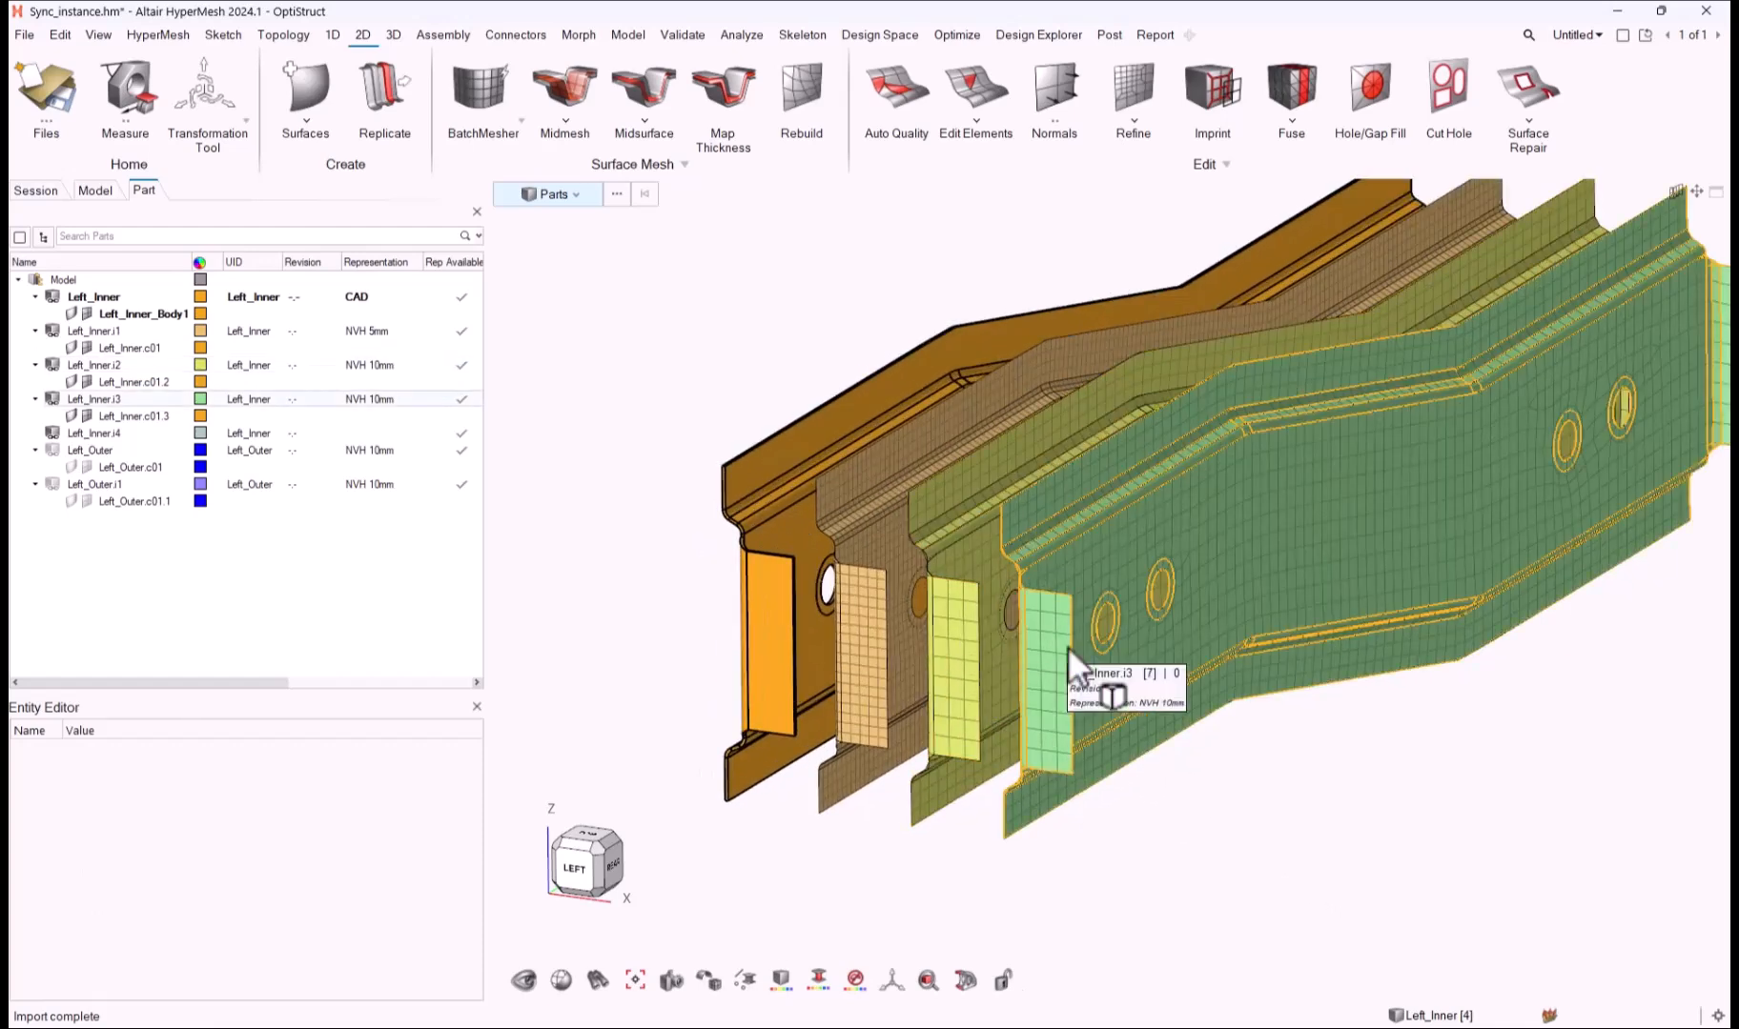
{"action": "left_click", "coordinate": [982, 112]}
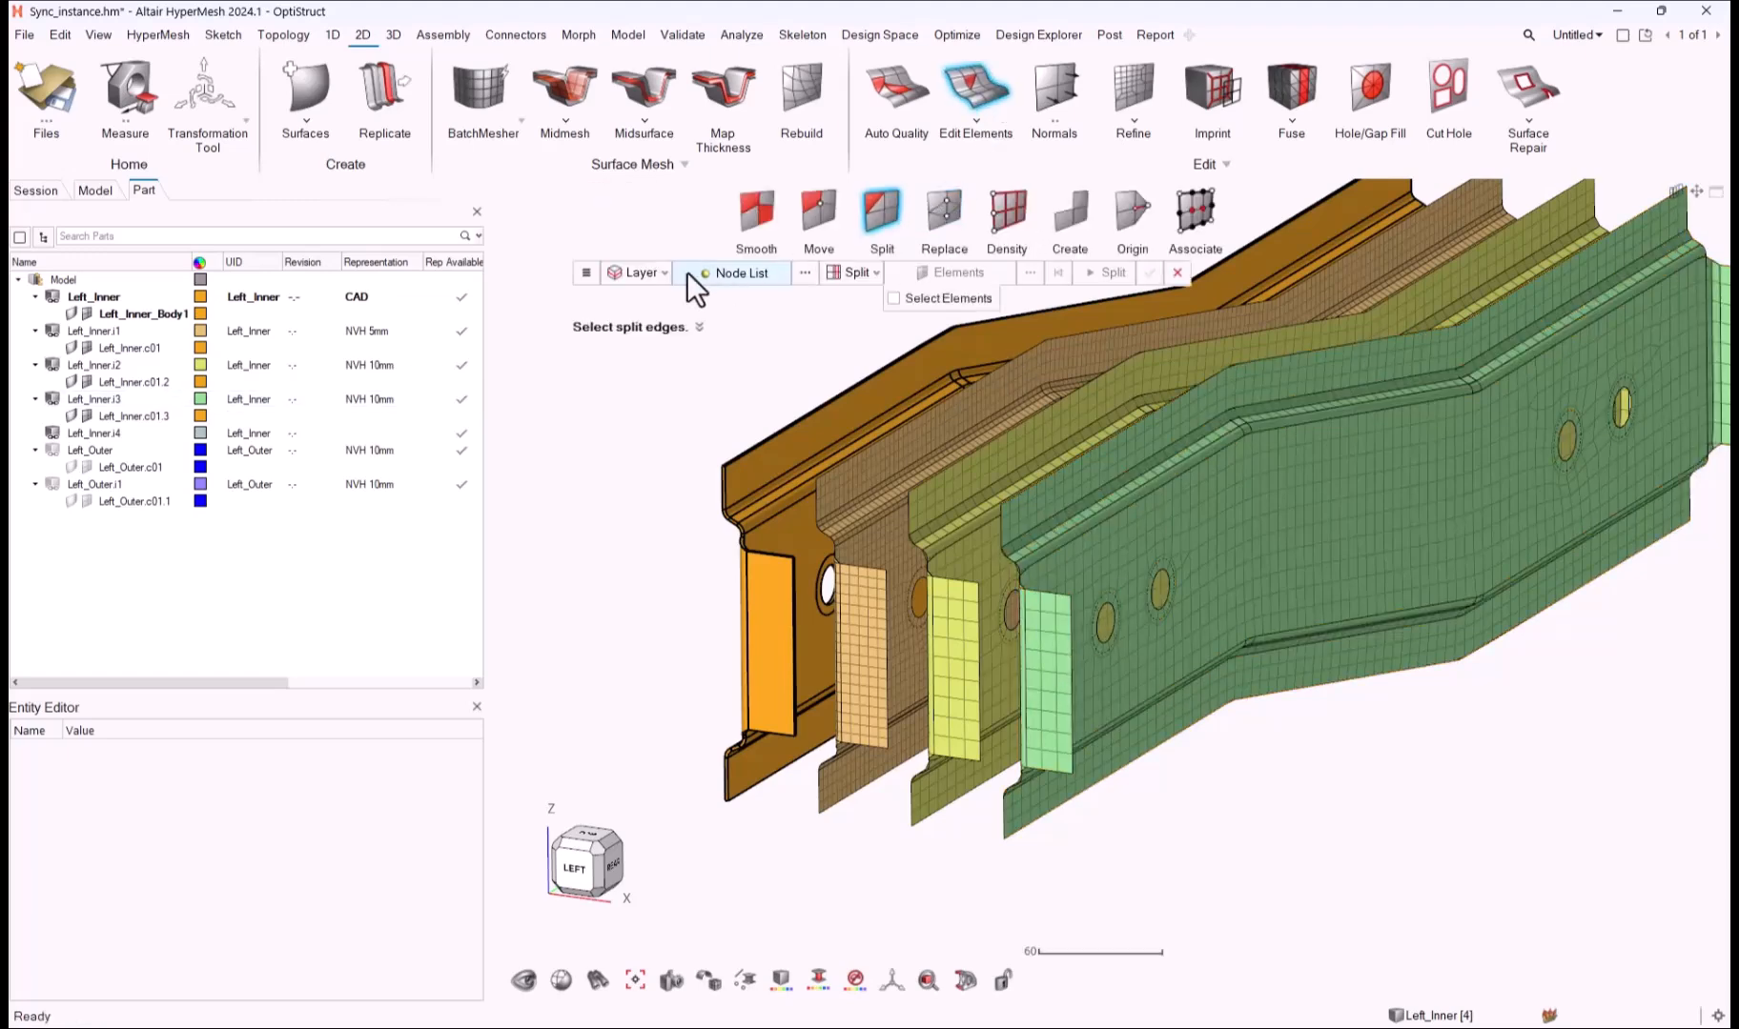
{"action": "scroll", "coordinate": [1116, 610], "scroll_direction": "up", "scroll_amount": 3}
{"action": "left_click", "coordinate": [1044, 573]}
{"action": "left_click", "coordinate": [1094, 580]}
{"action": "left_click", "coordinate": [1087, 273]}
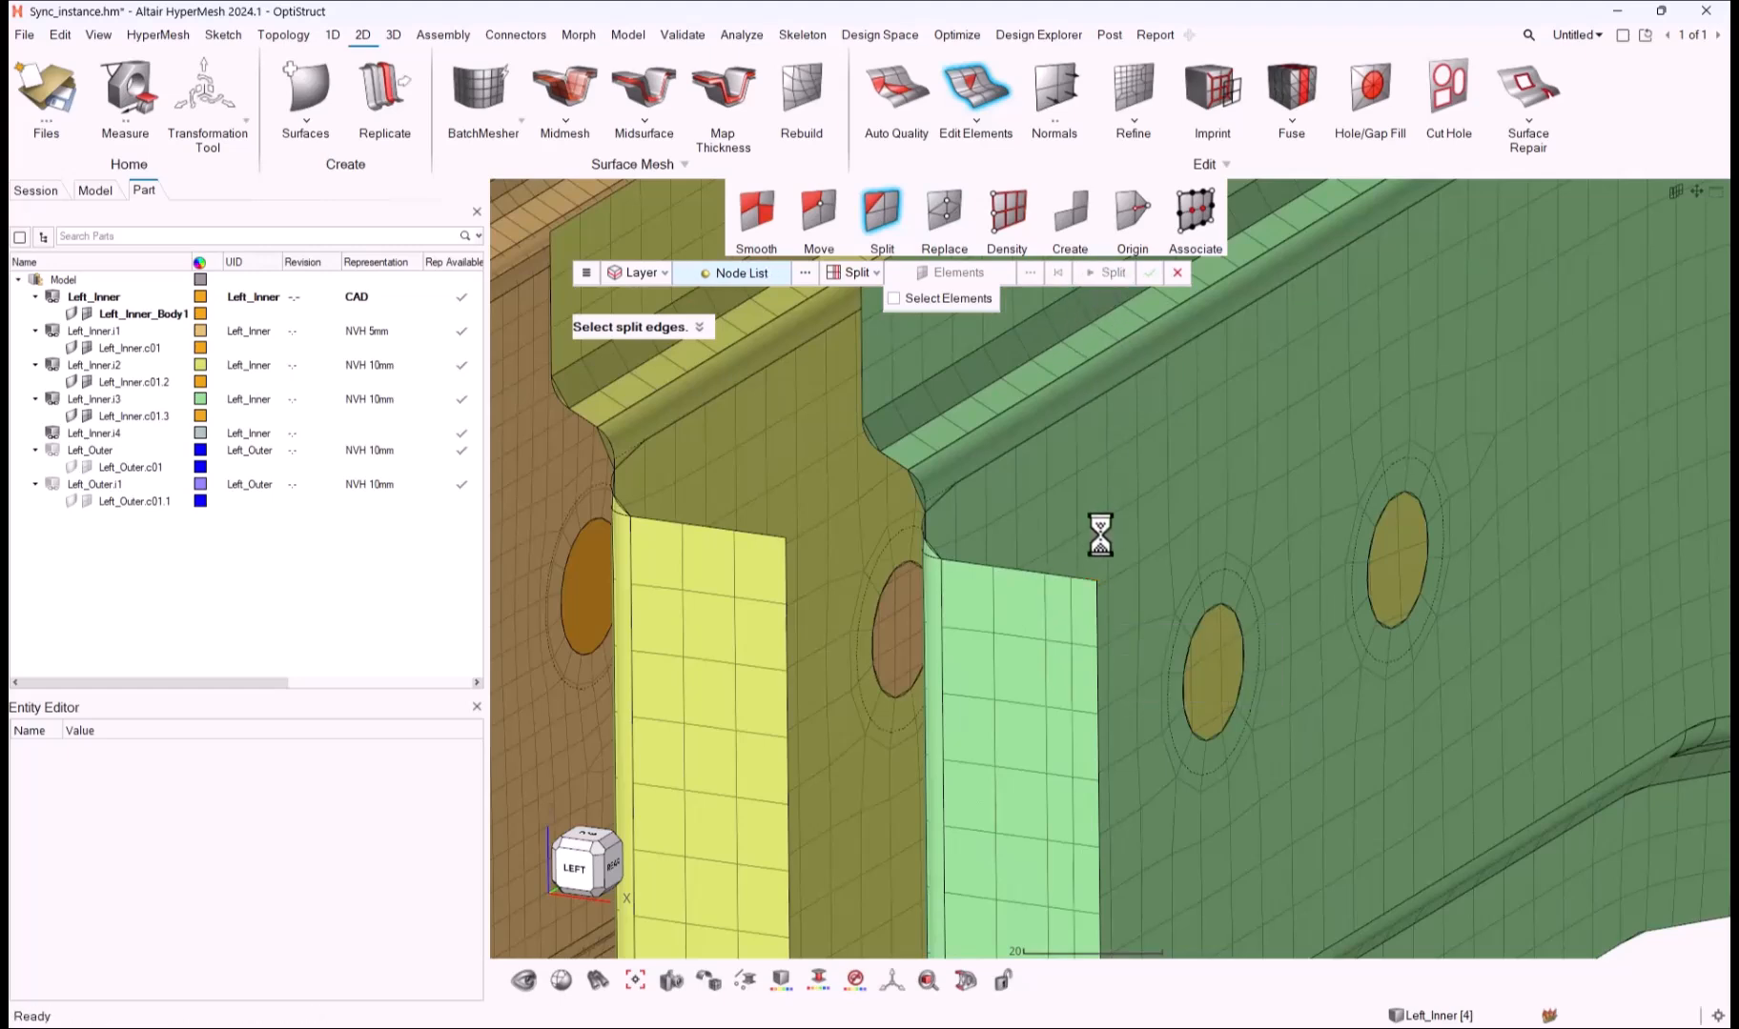
{"action": "scroll", "coordinate": [1095, 571], "scroll_direction": "down", "scroll_amount": 3}
{"action": "key", "text": "Escape"}
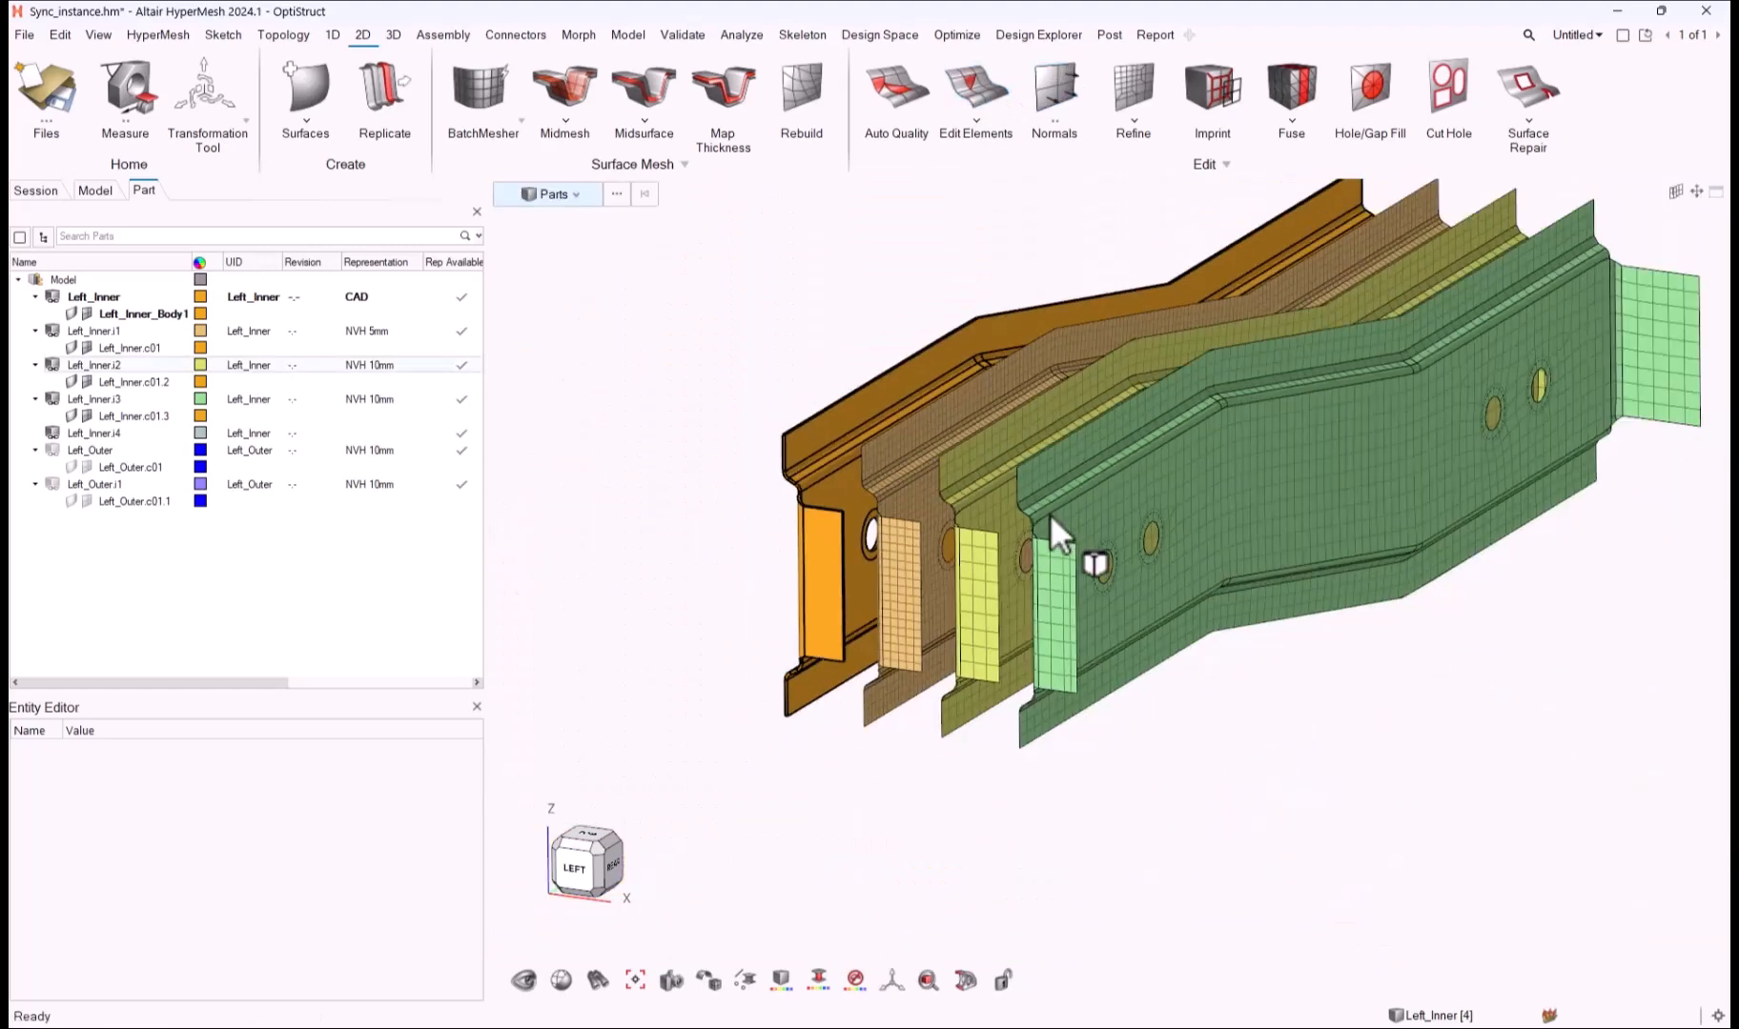
Step: Set the instance sync method to Same Representation
{"action": "right_click", "coordinate": [1063, 559]}
{"action": "mouse_move", "coordinate": [1158, 684]}
{"action": "left_click", "coordinate": [1298, 686]}
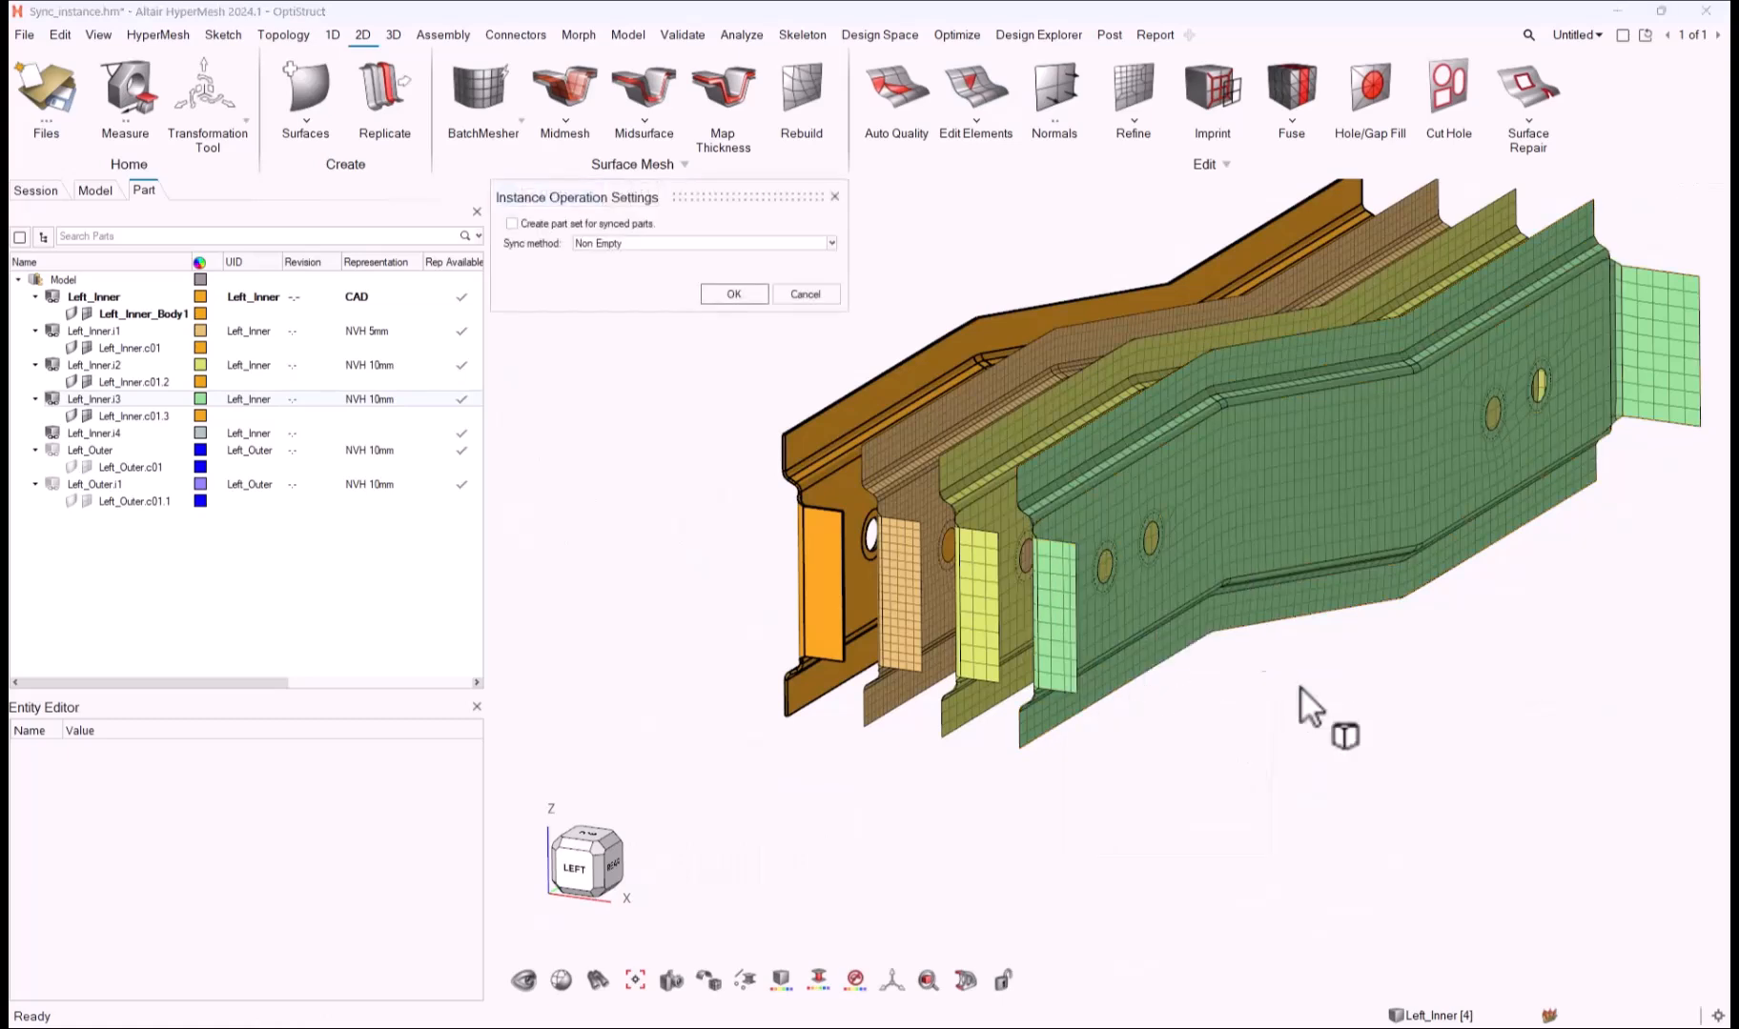
{"action": "left_click", "coordinate": [600, 247]}
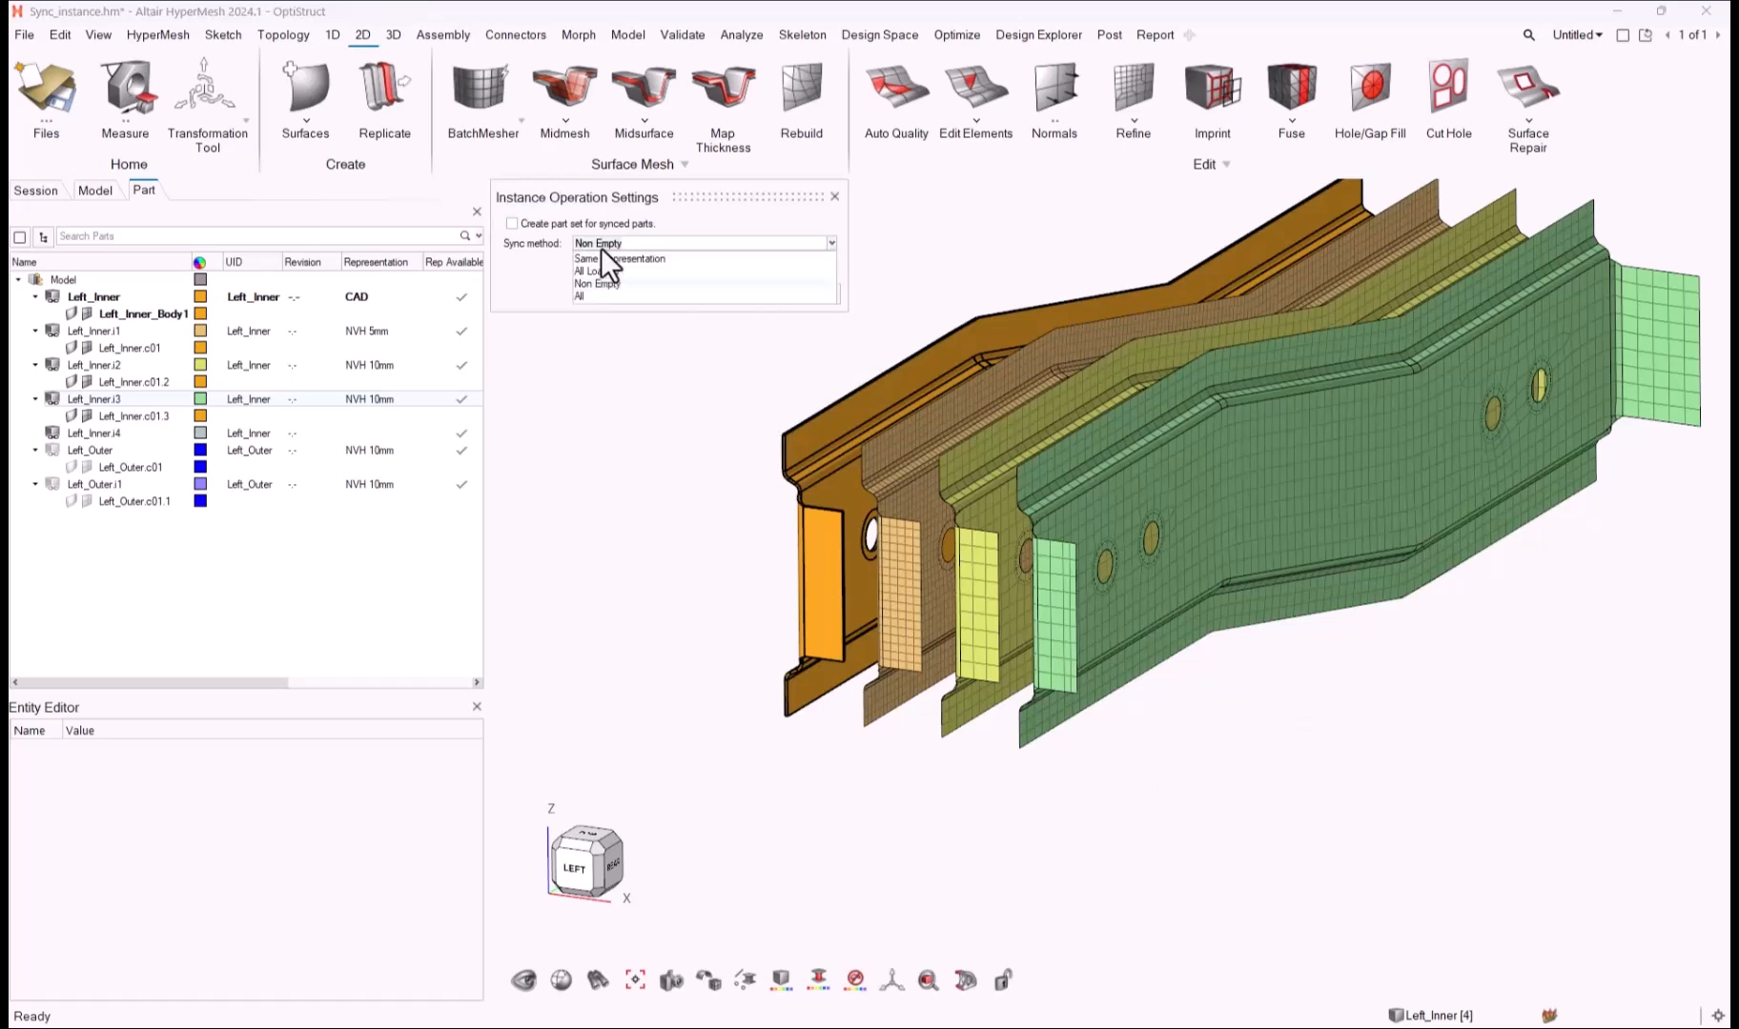
{"action": "left_click", "coordinate": [615, 258]}
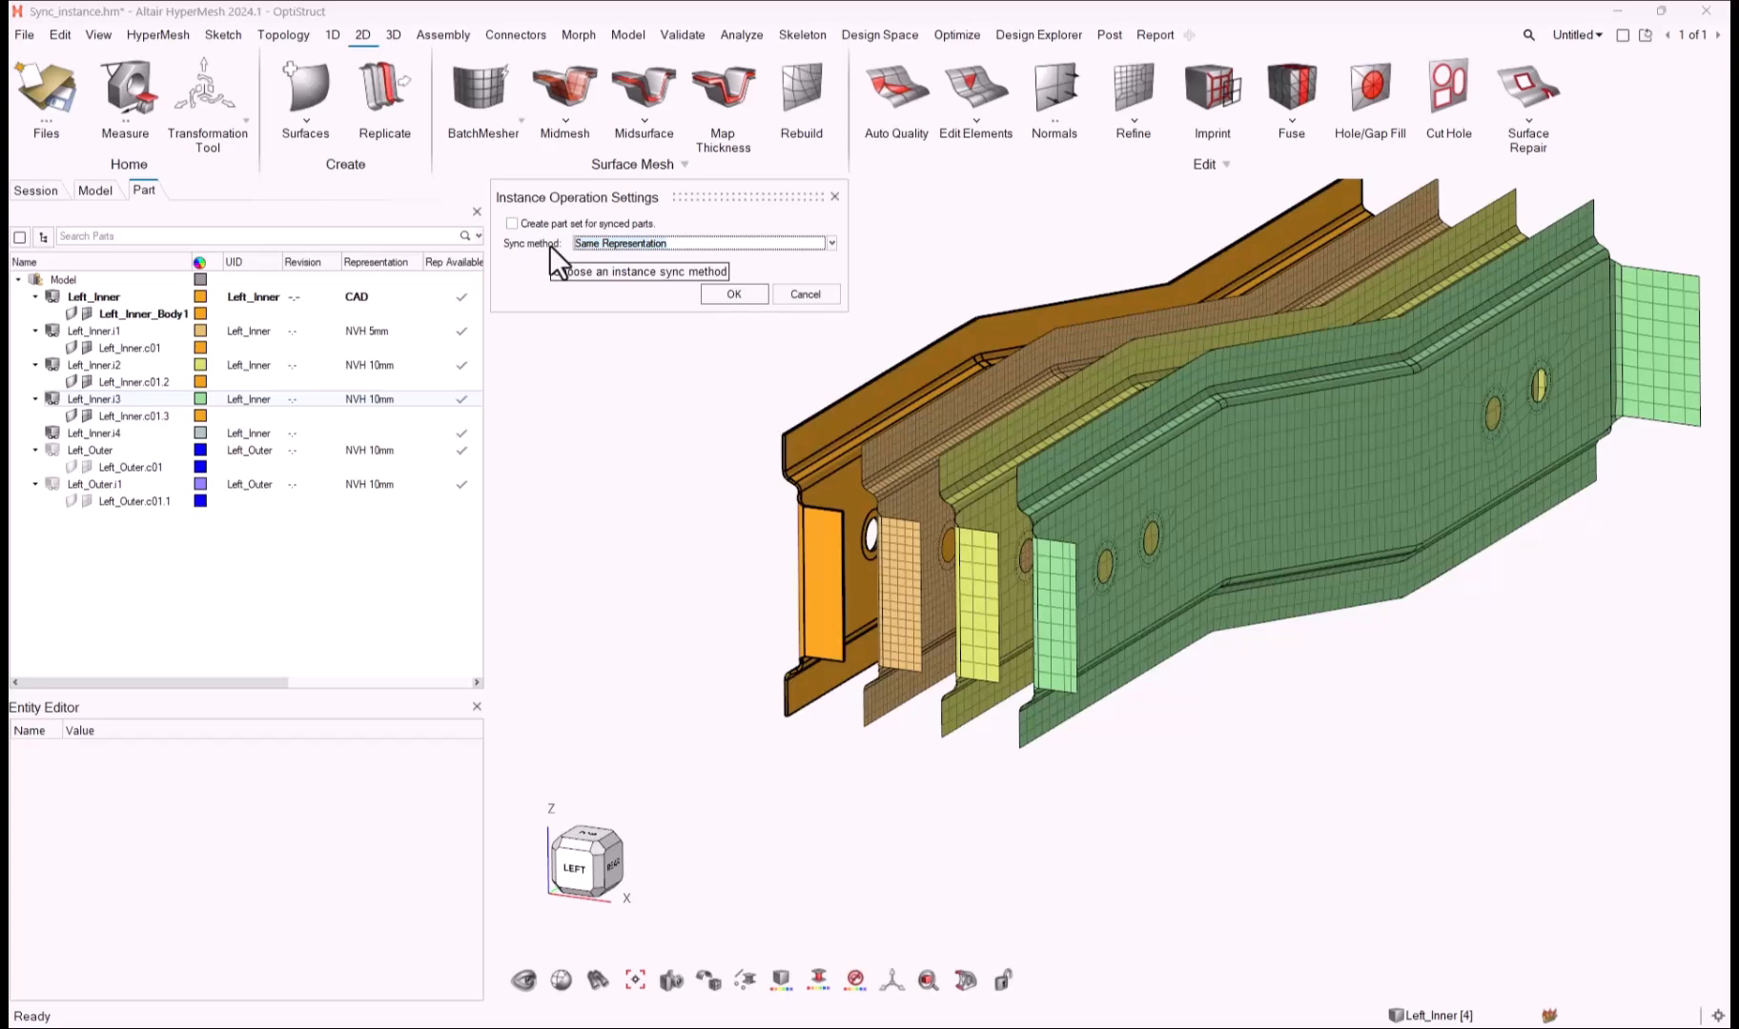
{"action": "left_click", "coordinate": [727, 293]}
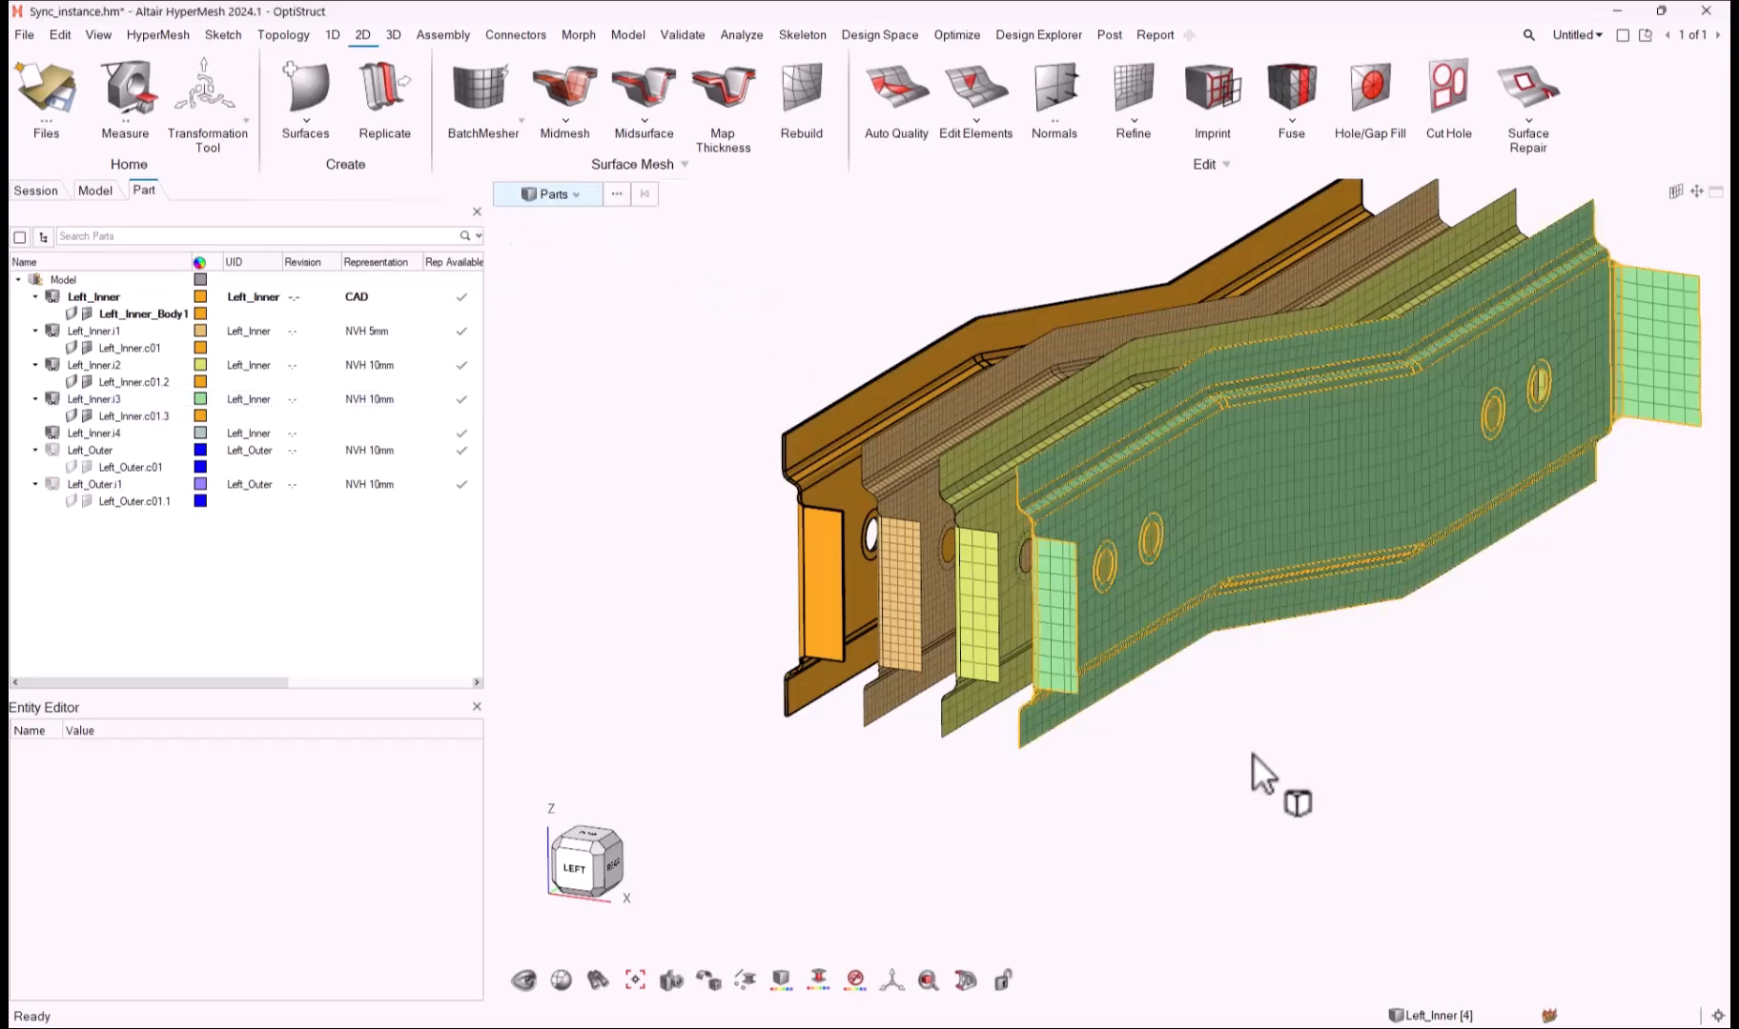
Step: Synchronise the edited Left_Inner.i3 mesh to the instances with the same representation
{"action": "left_click", "coordinate": [1073, 578]}
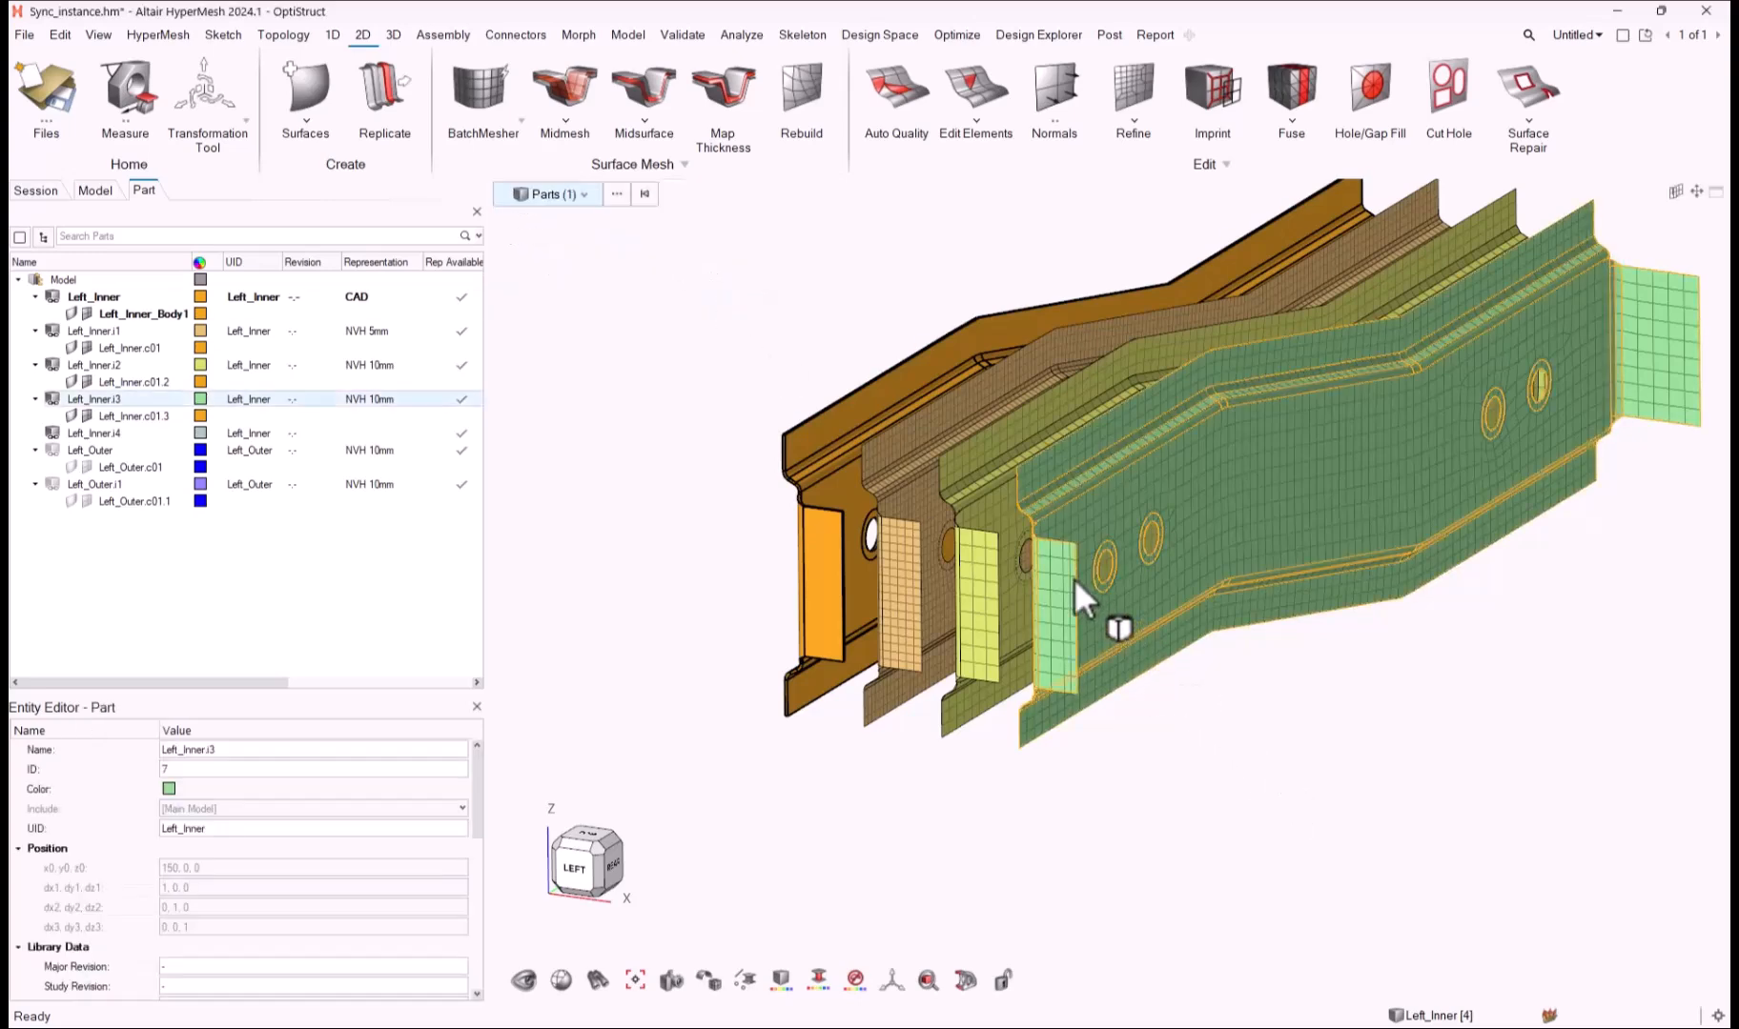
{"action": "right_click", "coordinate": [1073, 578]}
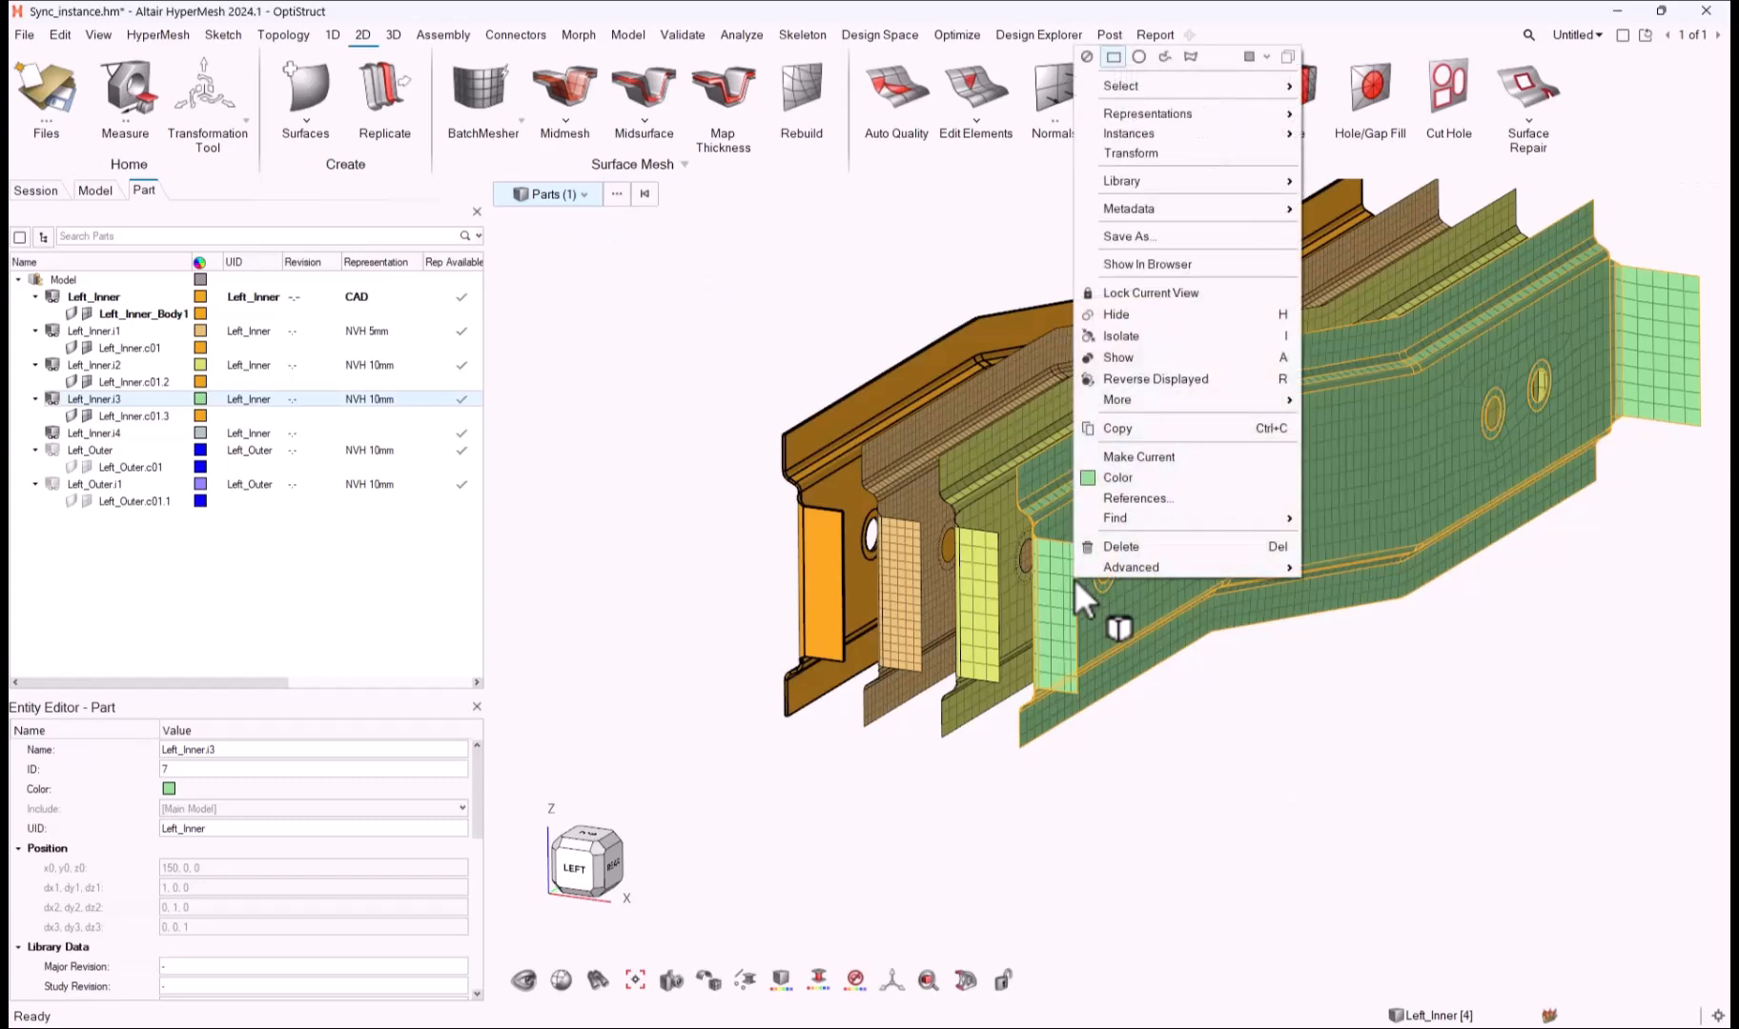
{"action": "mouse_move", "coordinate": [1199, 135]}
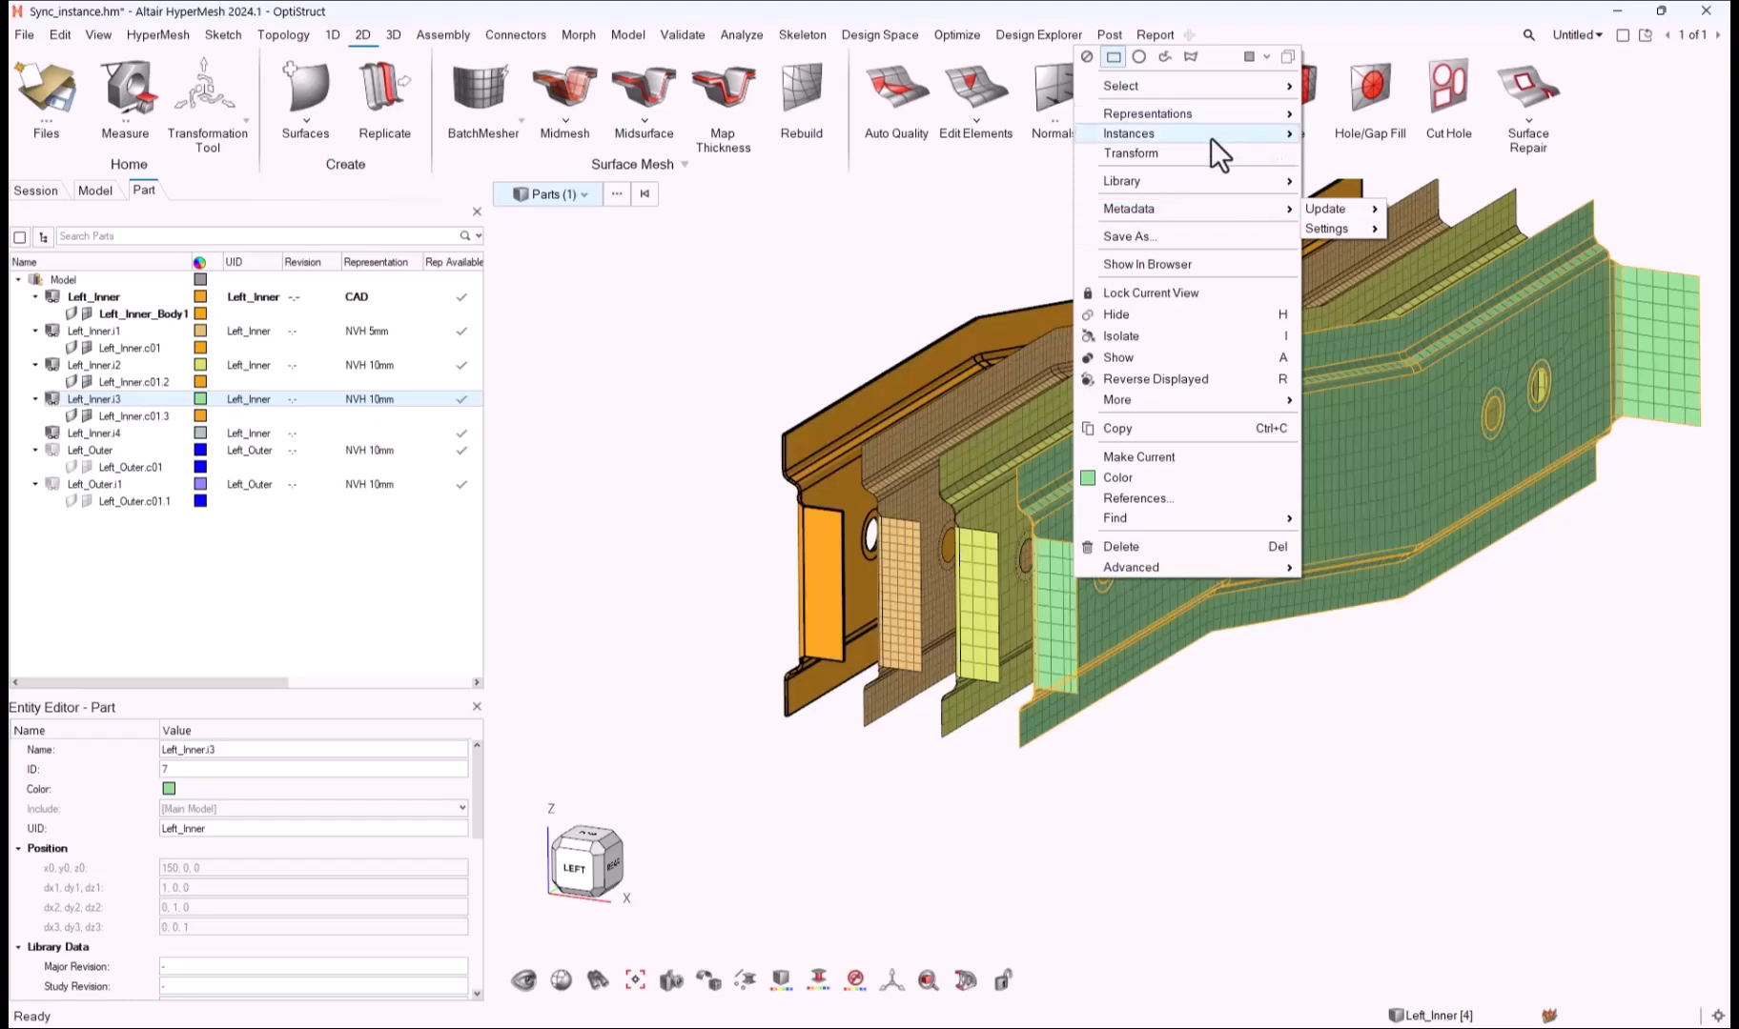
{"action": "left_click", "coordinate": [1329, 172]}
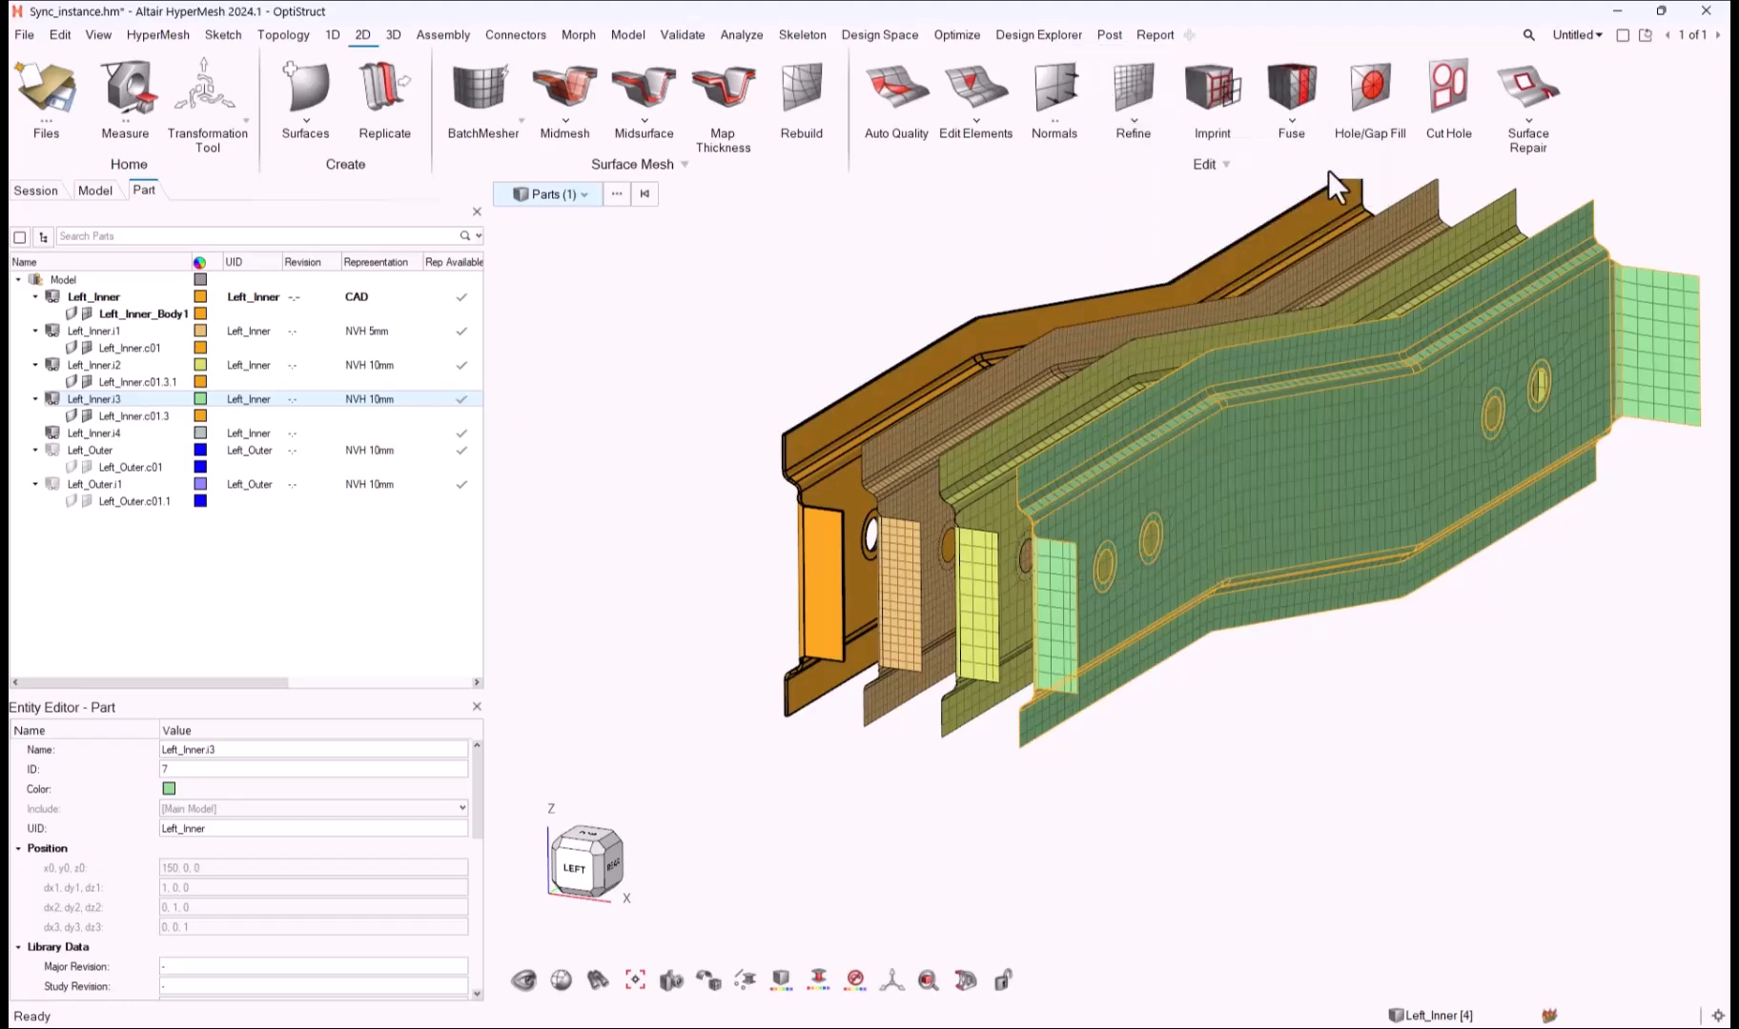
{"action": "scroll", "coordinate": [1067, 587], "scroll_direction": "up", "scroll_amount": 3}
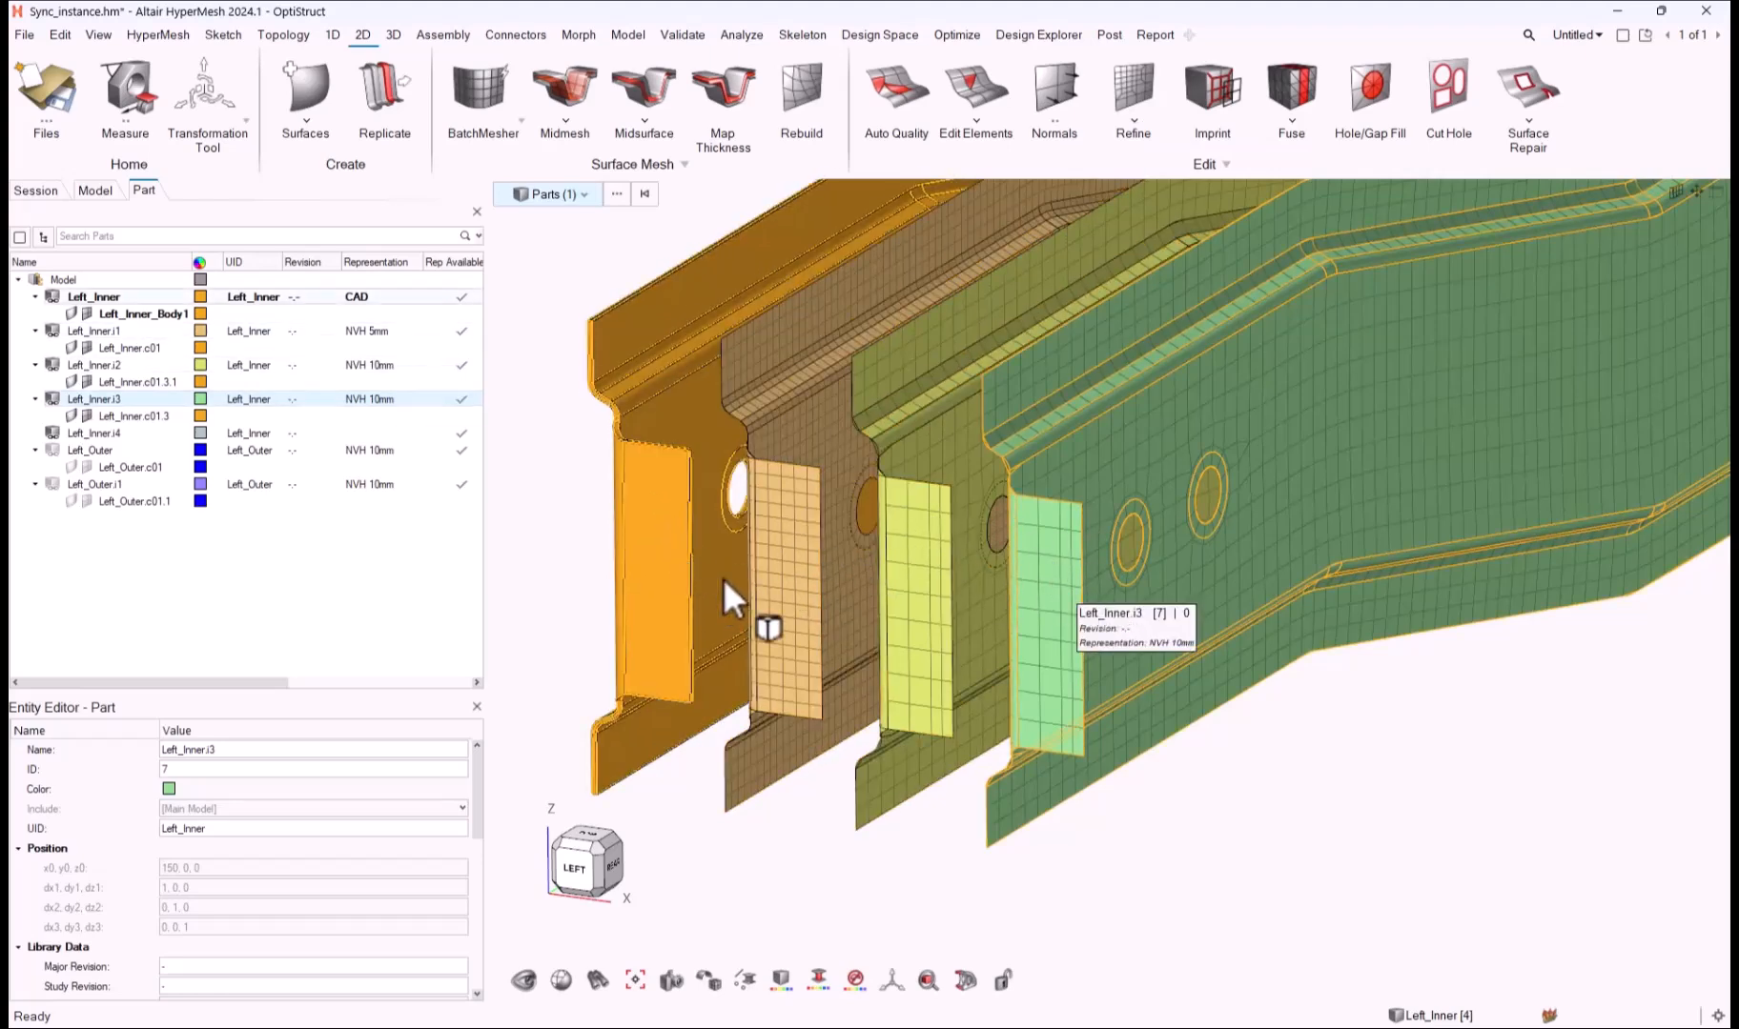
{"action": "scroll", "coordinate": [722, 578], "scroll_direction": "down", "scroll_amount": 3}
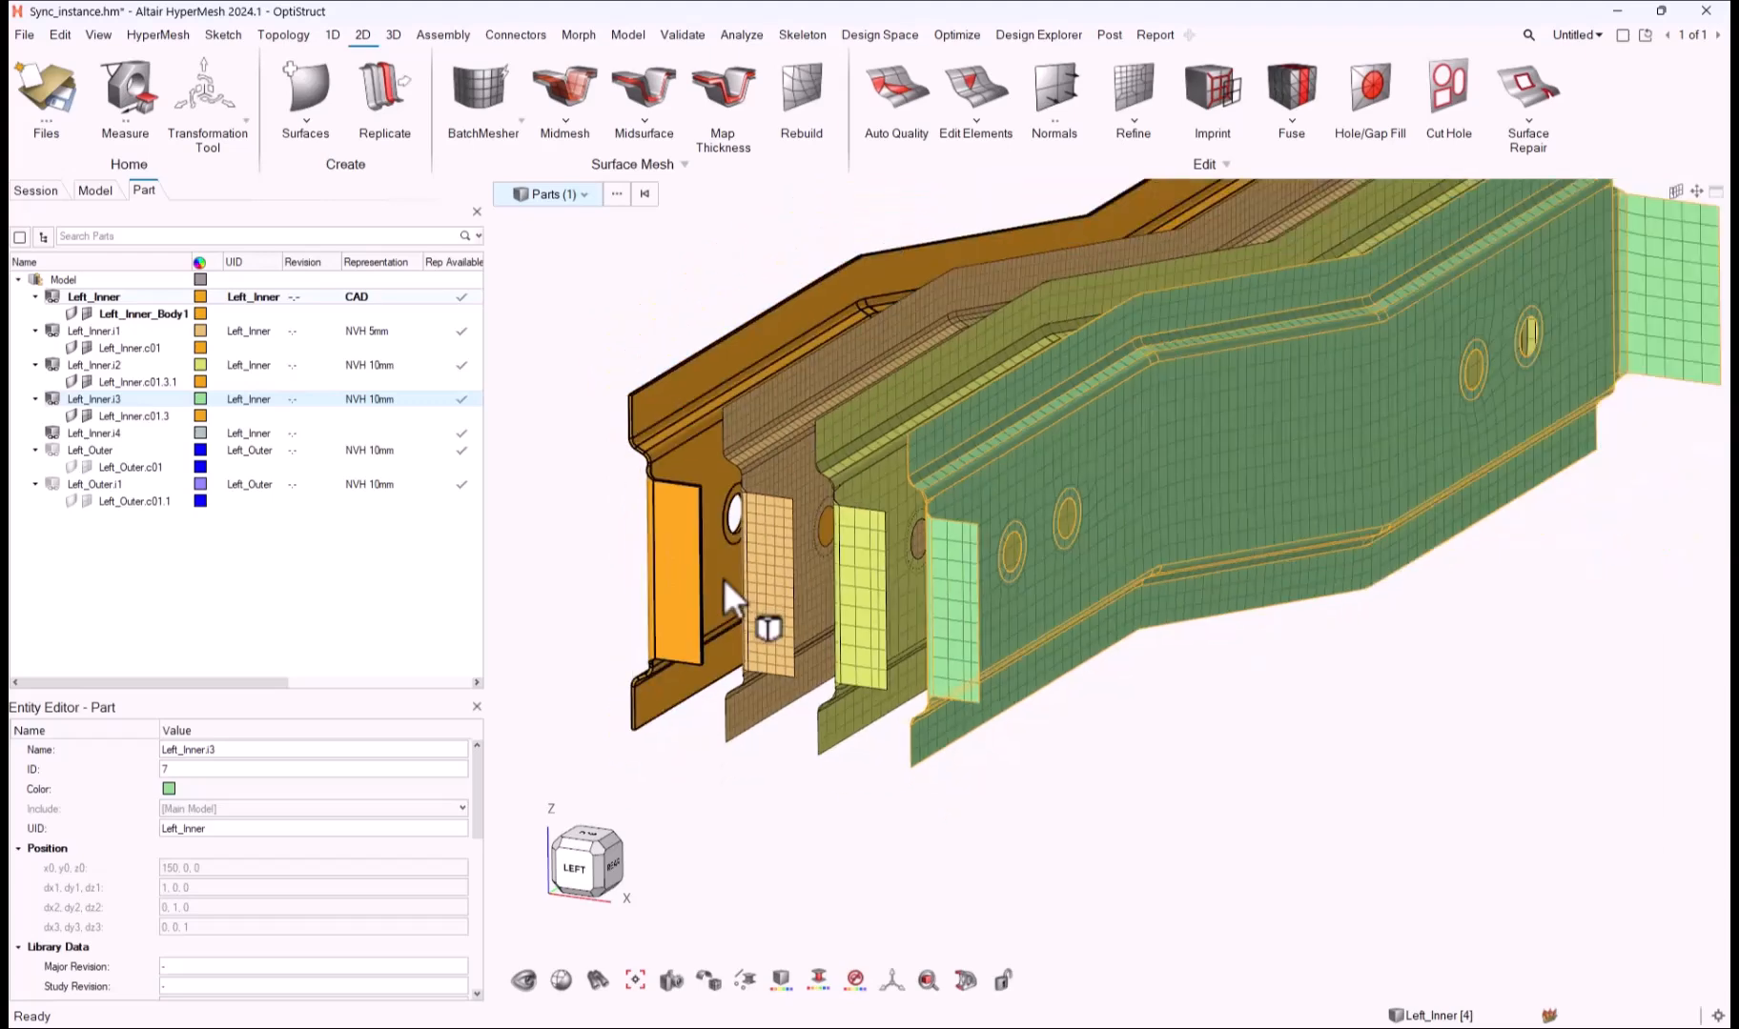
Step: Change the instance sync method to All Loaded
{"action": "right_click", "coordinate": [974, 606]}
{"action": "mouse_move", "coordinate": [1096, 157]}
{"action": "left_click", "coordinate": [1224, 216]}
{"action": "left_click", "coordinate": [657, 245]}
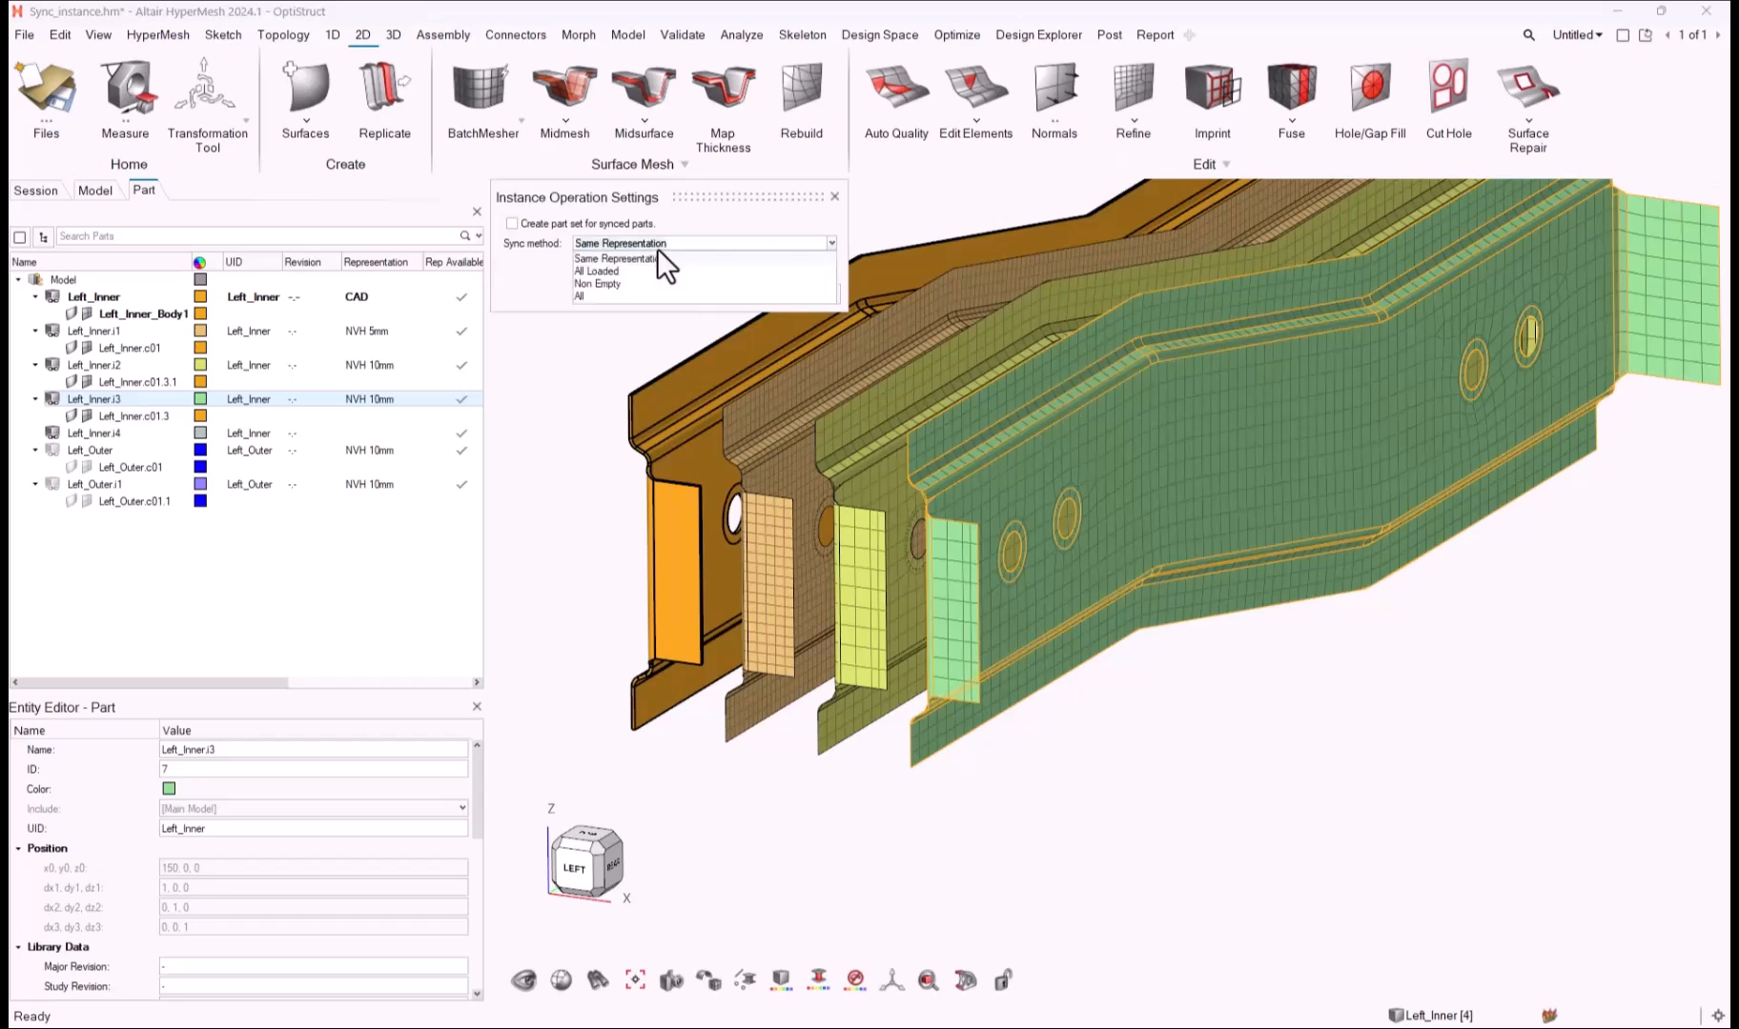
{"action": "left_click", "coordinate": [611, 273]}
{"action": "left_click", "coordinate": [741, 301]}
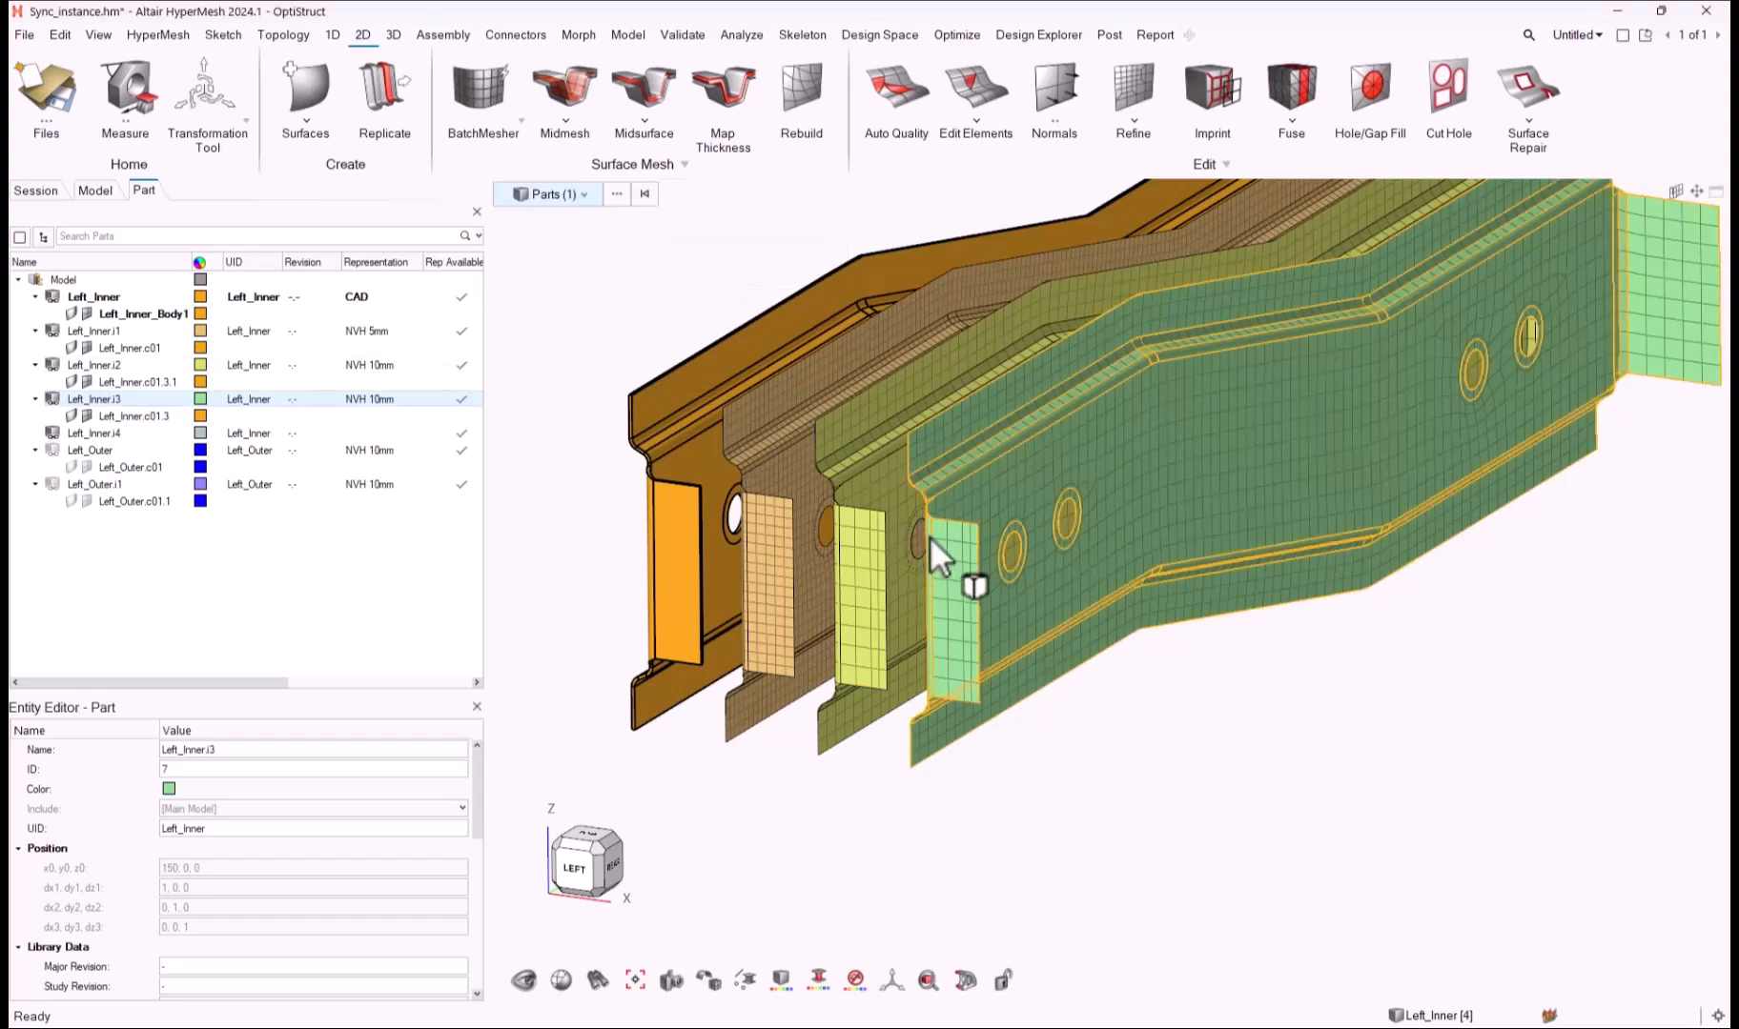
Step: Synchronise Left_Inner.i3 to all loaded Left_Inner instances and clear the selection
{"action": "right_click", "coordinate": [970, 537]}
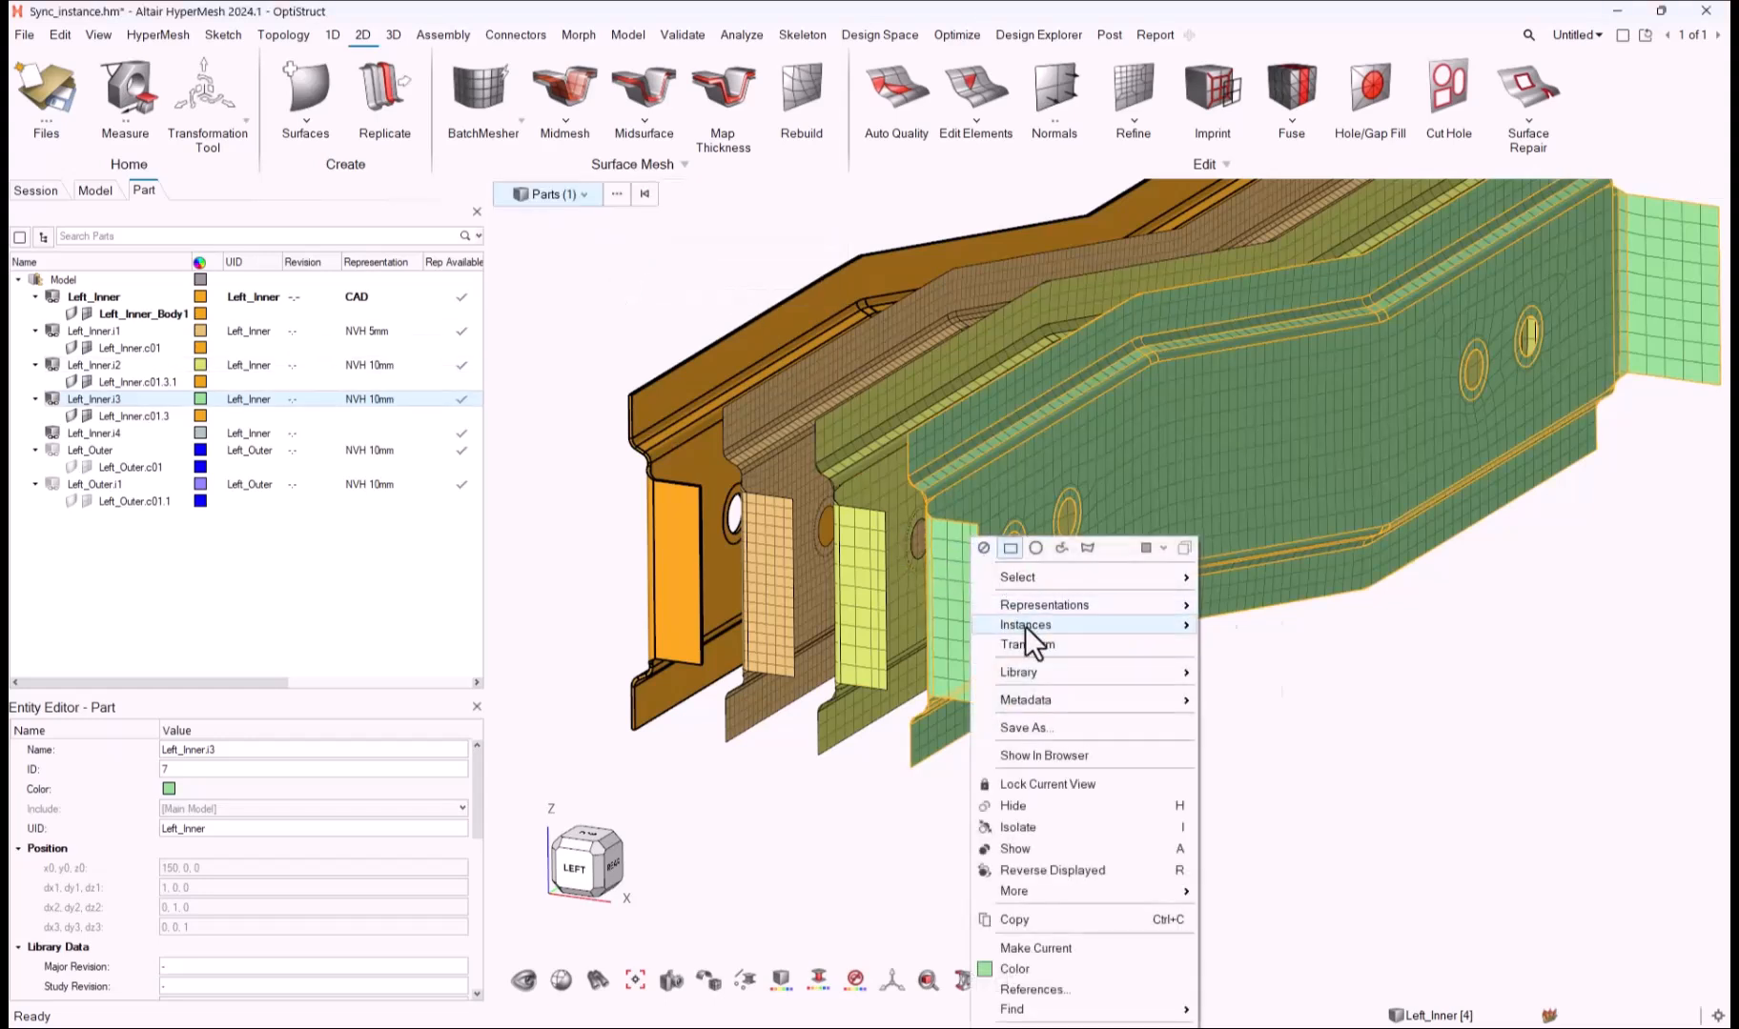
{"action": "mouse_move", "coordinate": [1024, 626]}
{"action": "left_click", "coordinate": [1235, 661]}
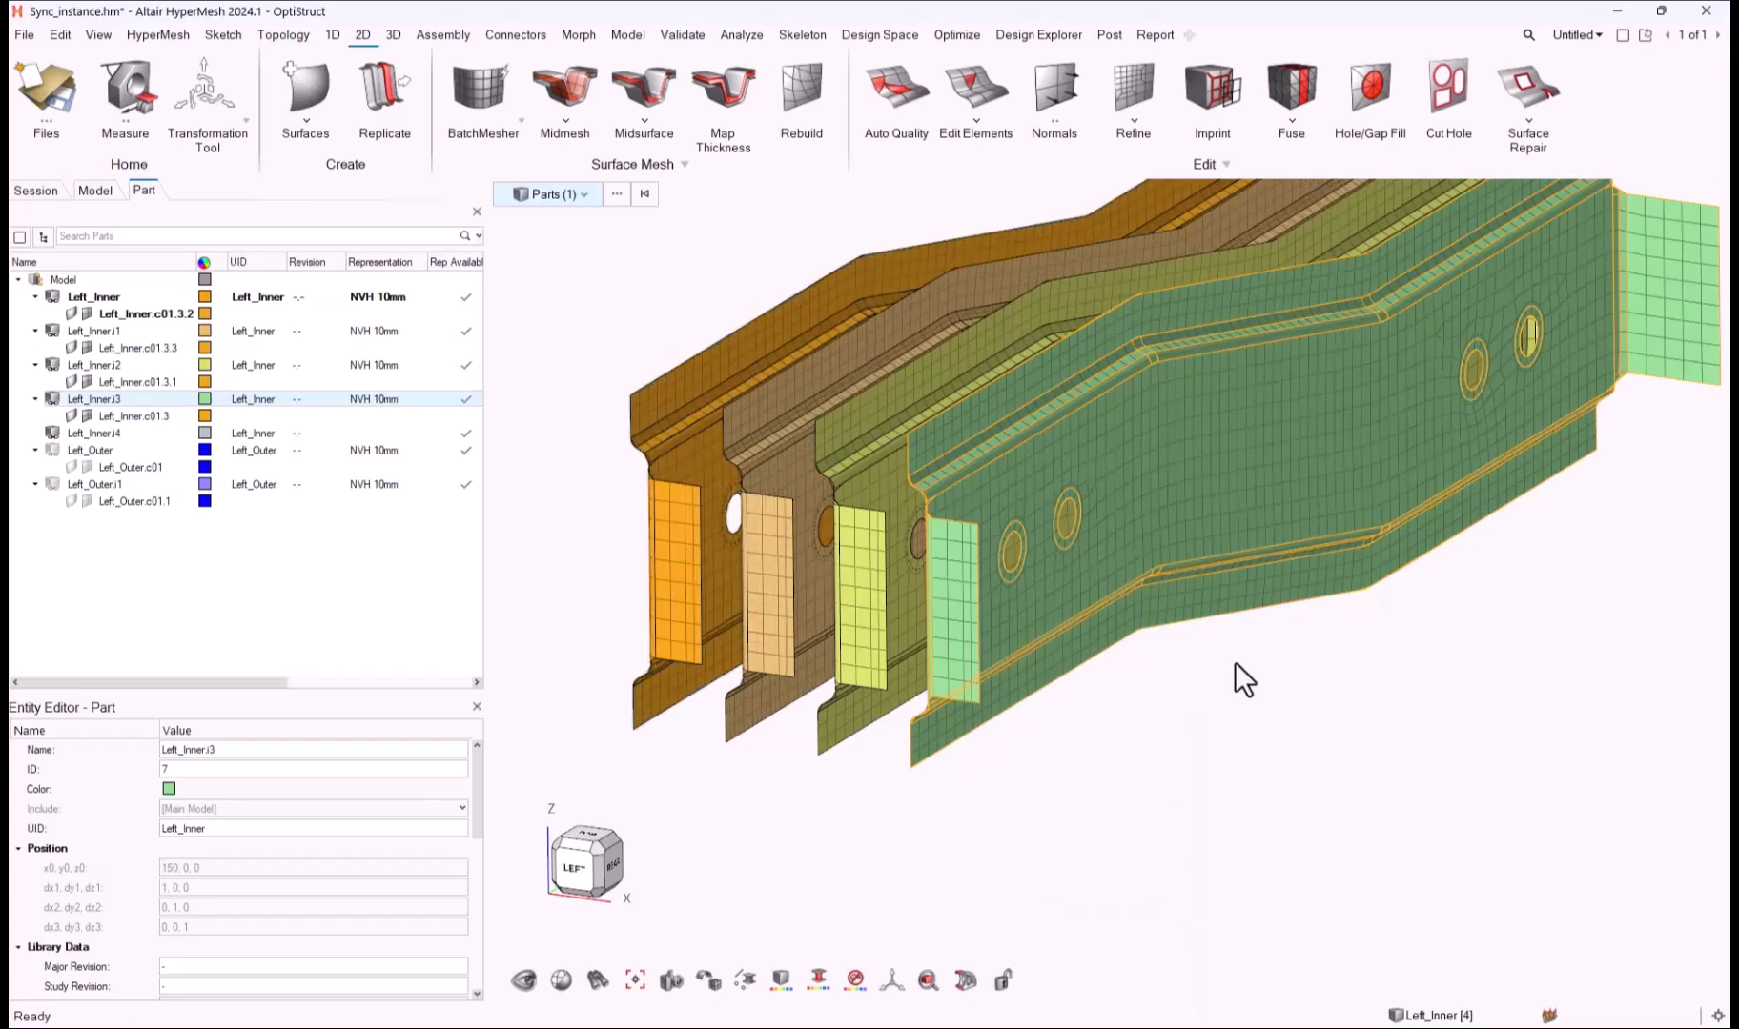
{"action": "left_click", "coordinate": [1275, 793]}
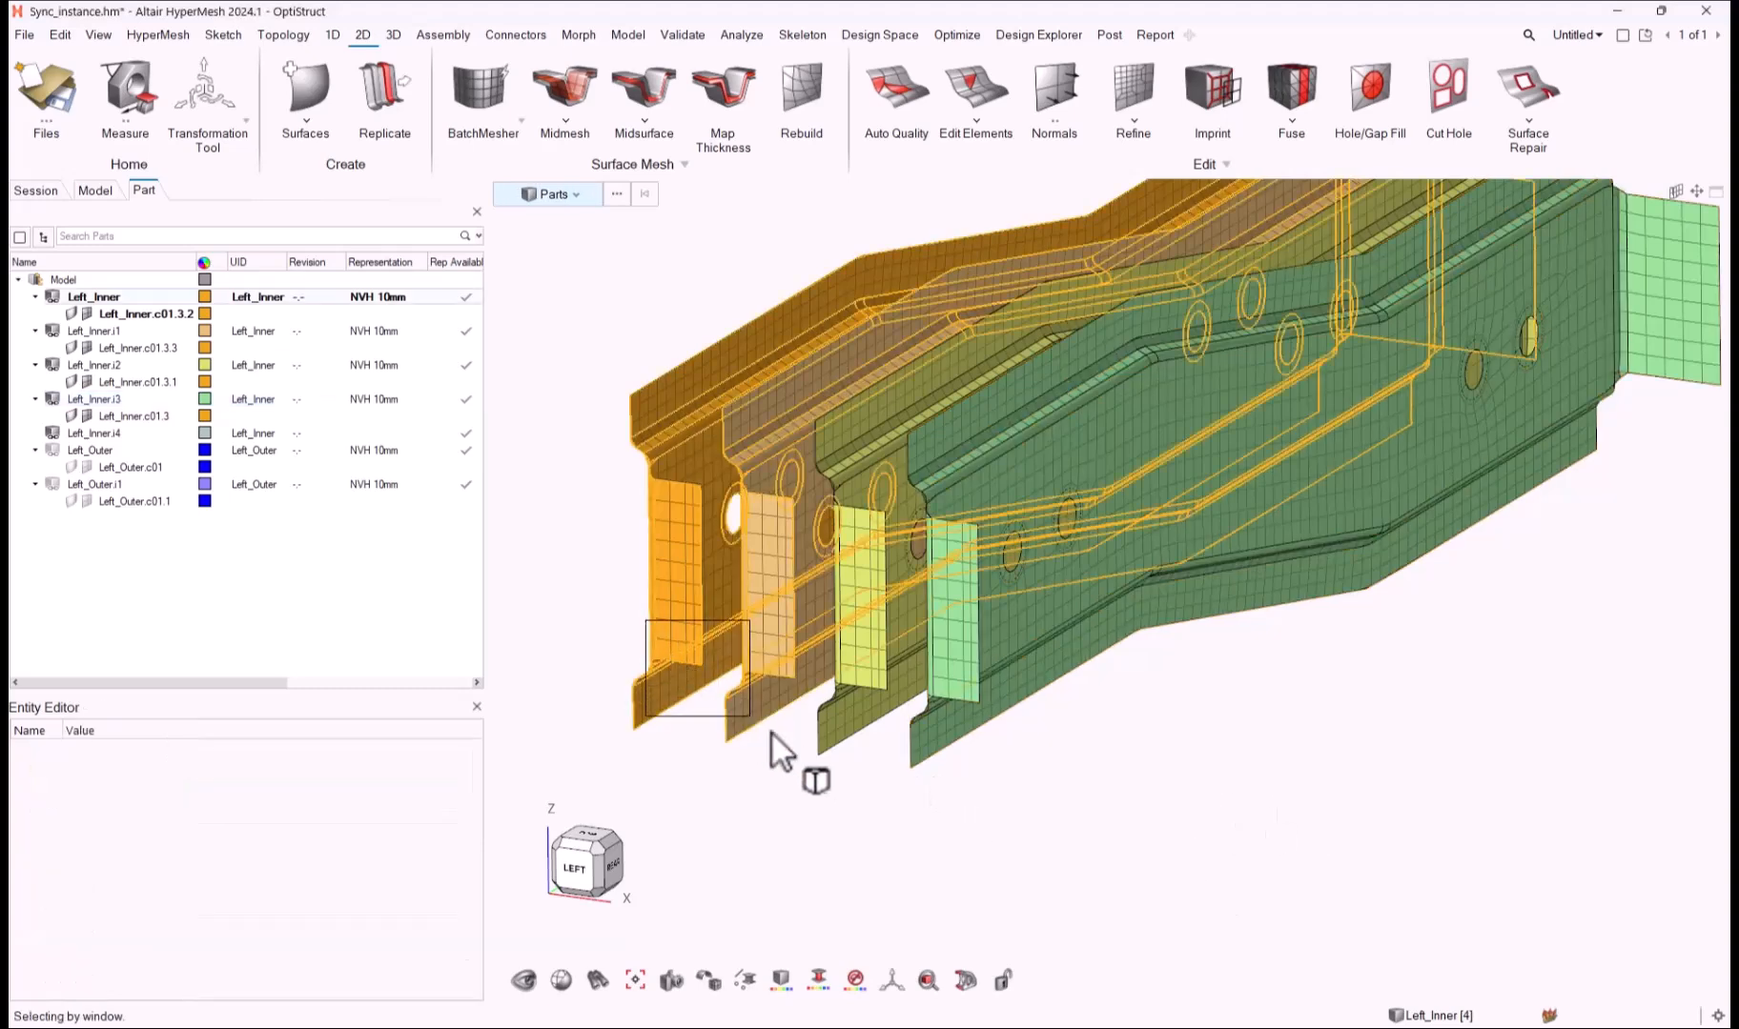
Step: Load the CAD representation from the session for both Left_Inner and Left_Inner.i1
{"action": "left_click", "coordinate": [778, 648]}
{"action": "right_click", "coordinate": [779, 649]}
{"action": "mouse_move", "coordinate": [928, 210]}
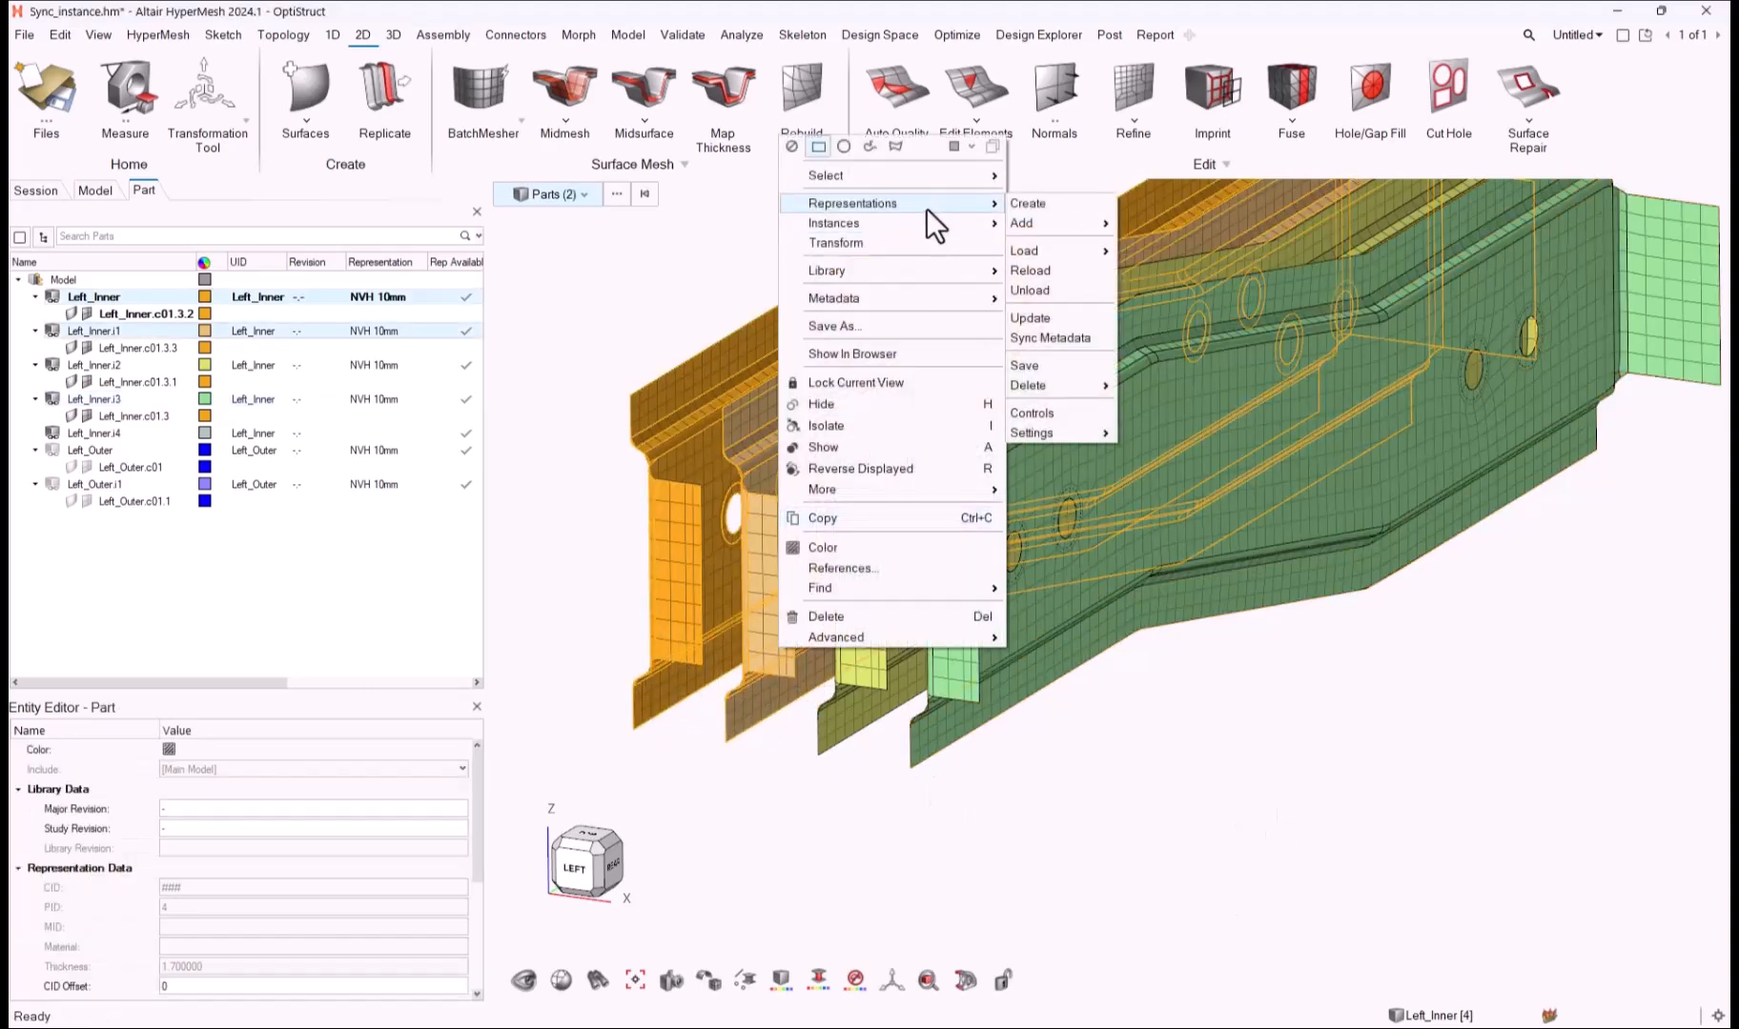
{"action": "mouse_move", "coordinate": [1071, 249]}
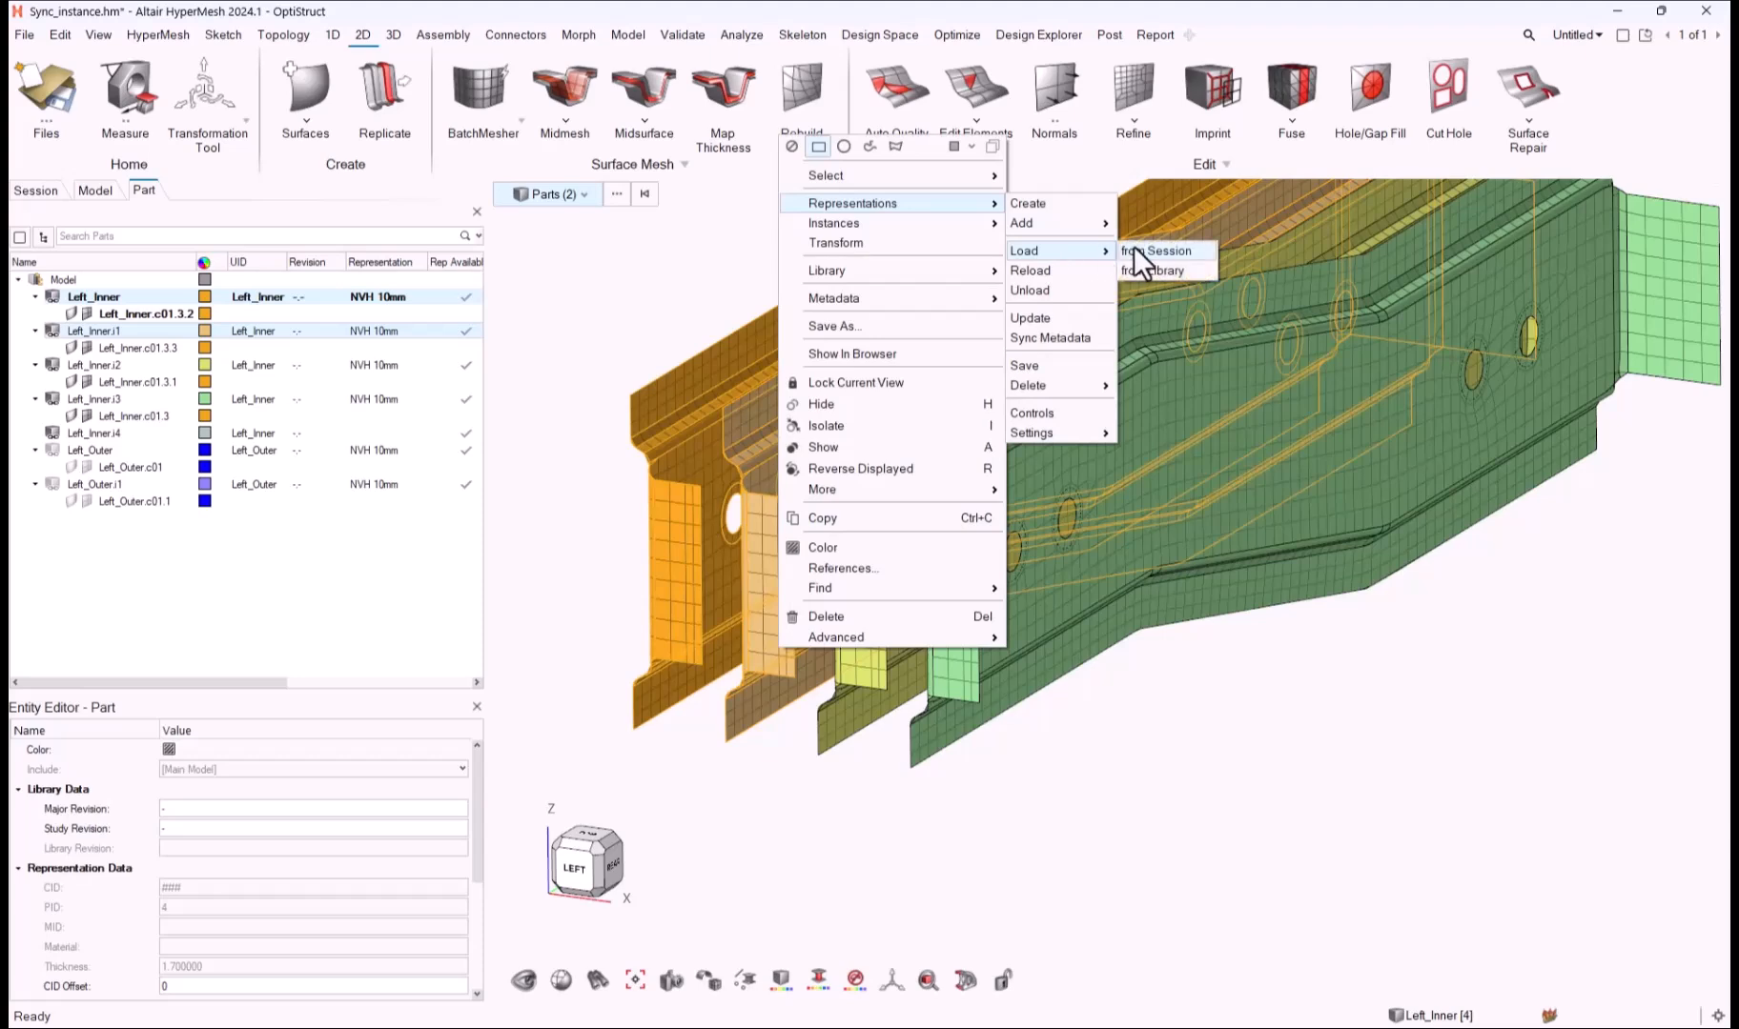
{"action": "left_click", "coordinate": [1144, 250]}
{"action": "left_click", "coordinate": [536, 257]}
{"action": "left_click", "coordinate": [858, 433]}
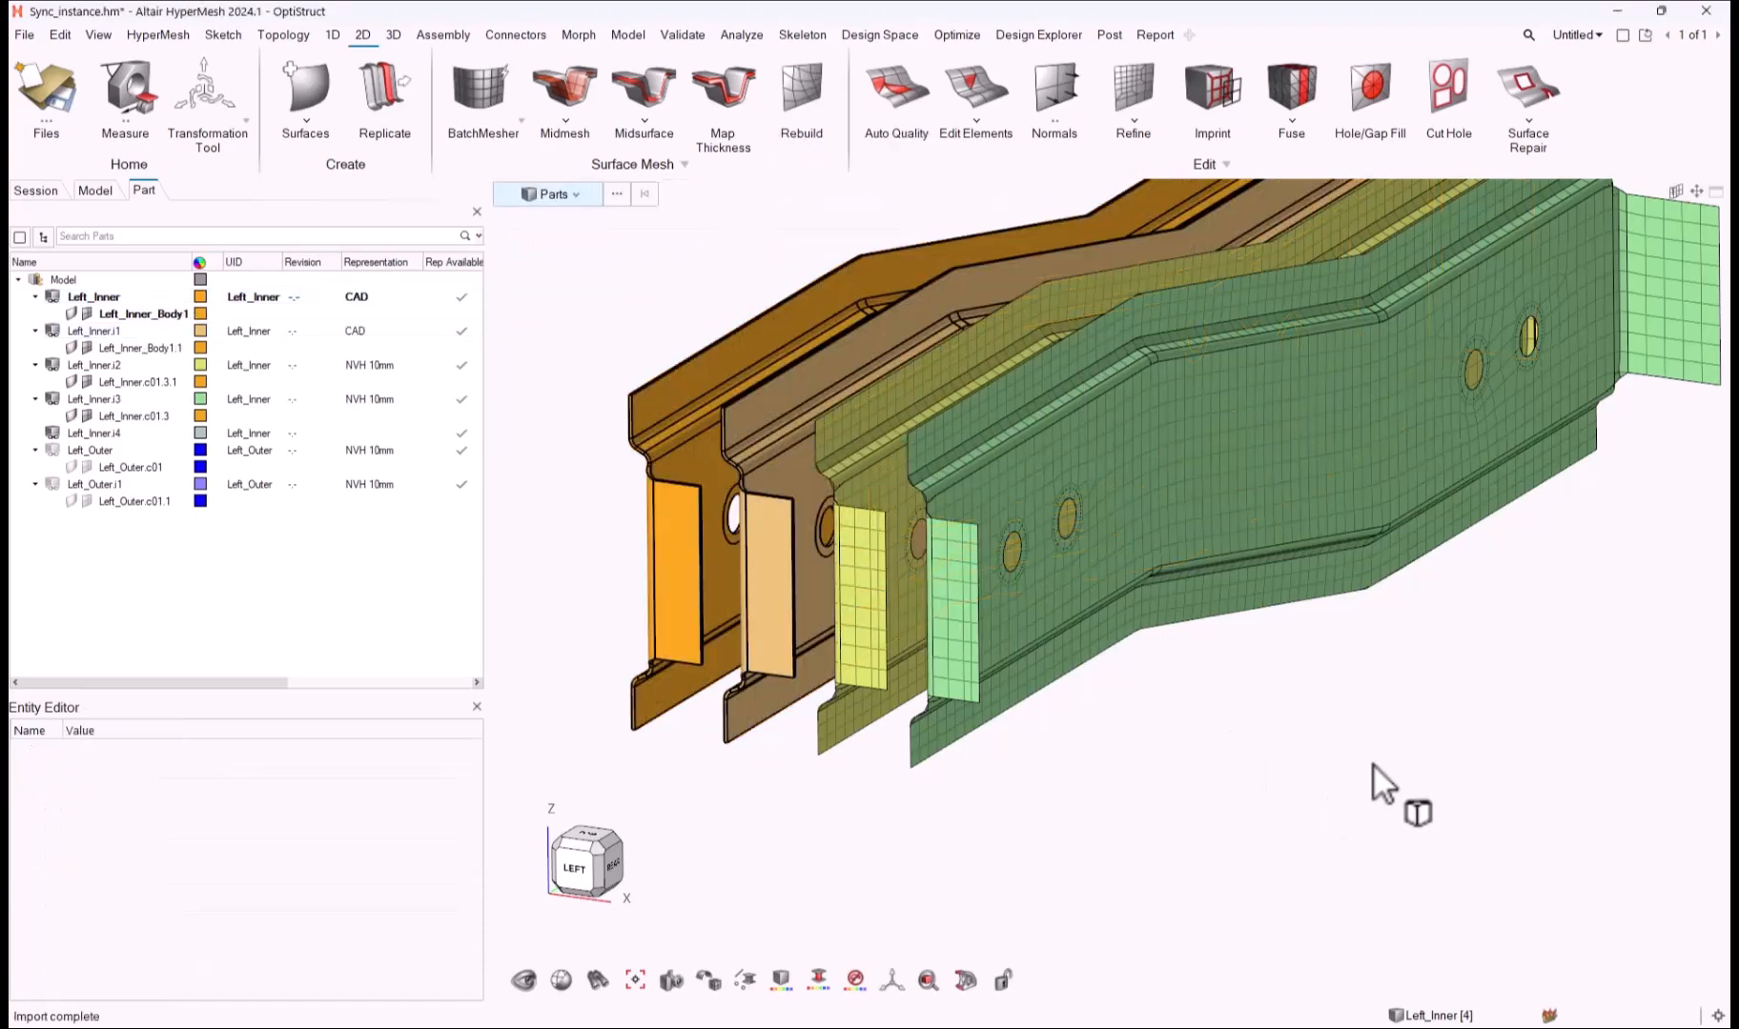
Step: Change the instance sync method to Non Empty
{"action": "right_click", "coordinate": [1022, 719]}
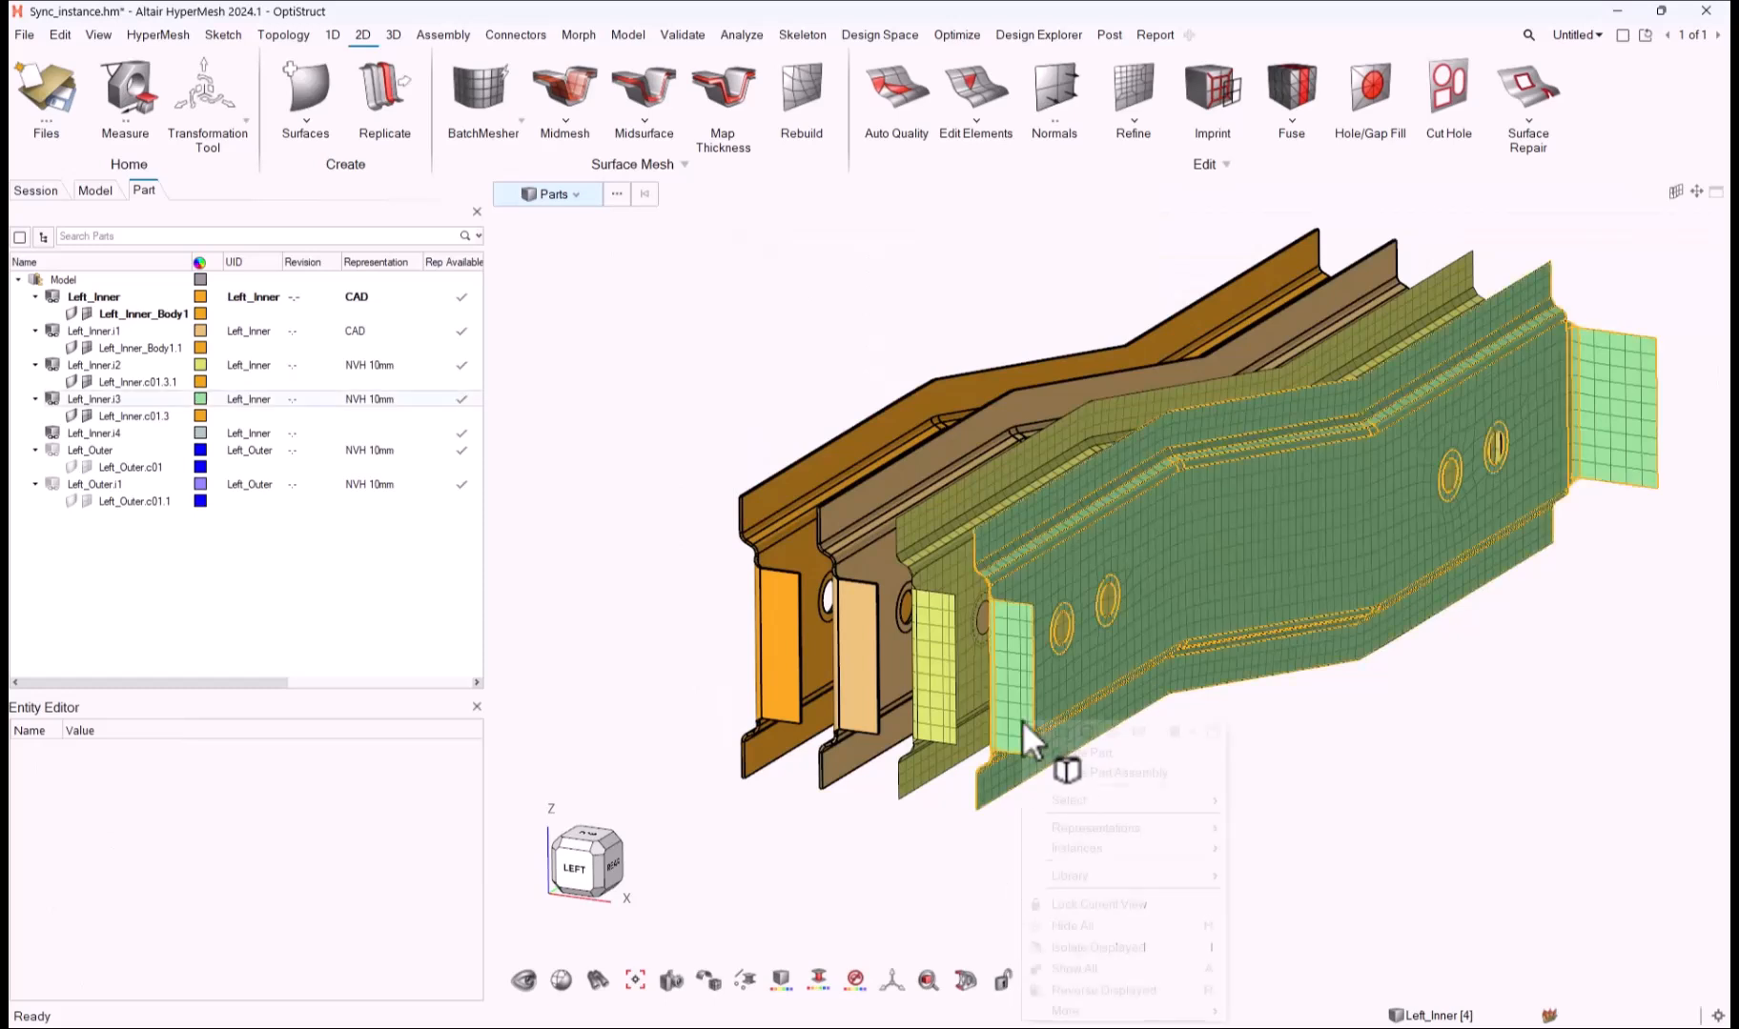
{"action": "mouse_move", "coordinate": [1173, 849]}
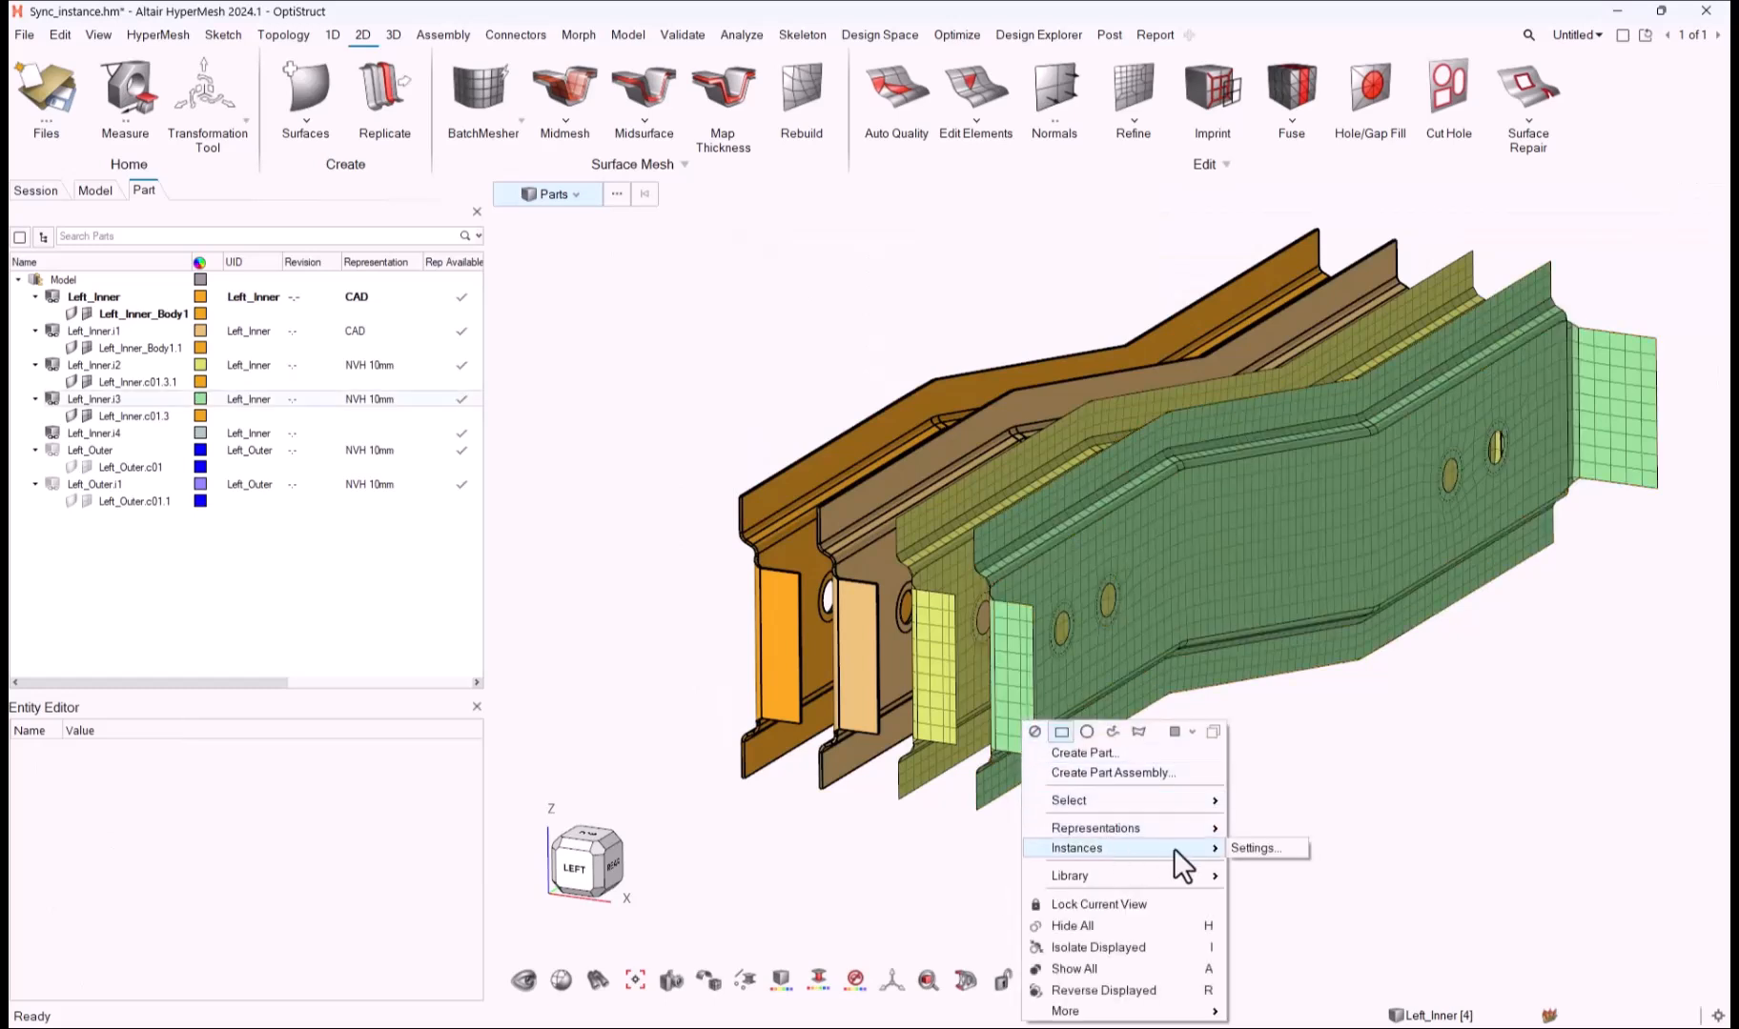
{"action": "left_click", "coordinate": [1262, 851]}
{"action": "left_click", "coordinate": [598, 246]}
{"action": "left_click", "coordinate": [598, 283]}
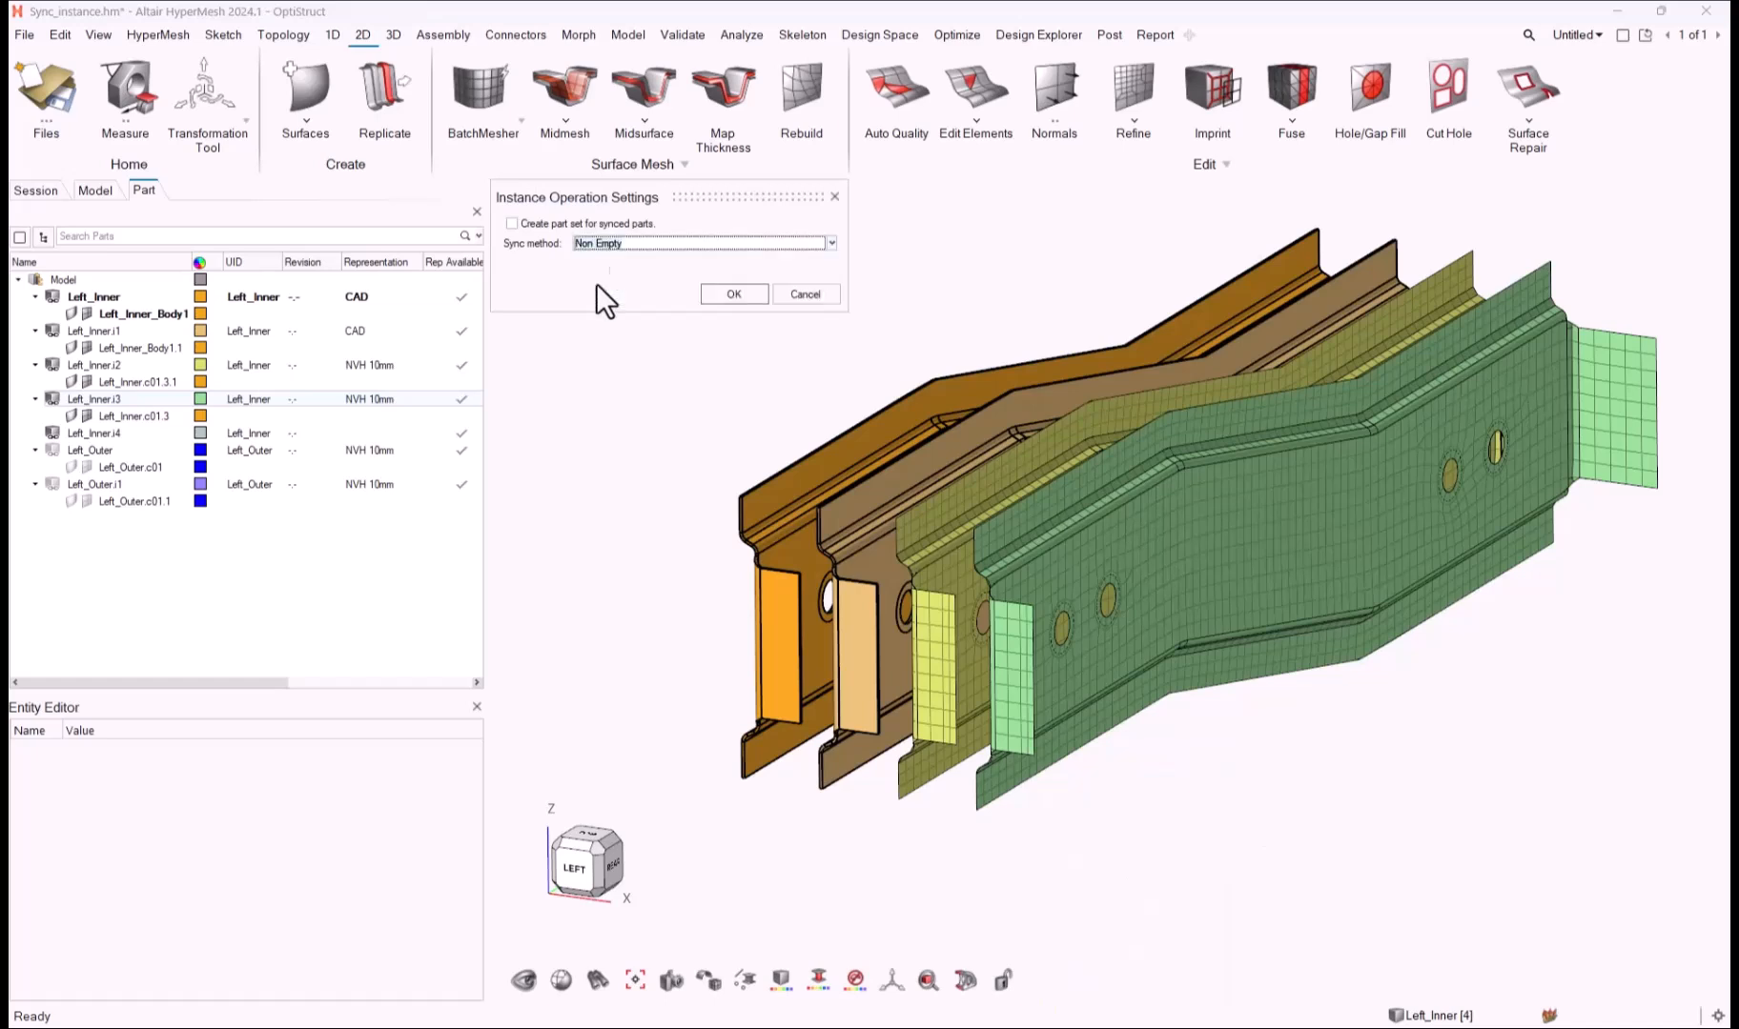
{"action": "left_click", "coordinate": [726, 295]}
Step: Make the empty instance Left_Inner.i4 the current part
{"action": "left_click", "coordinate": [101, 433]}
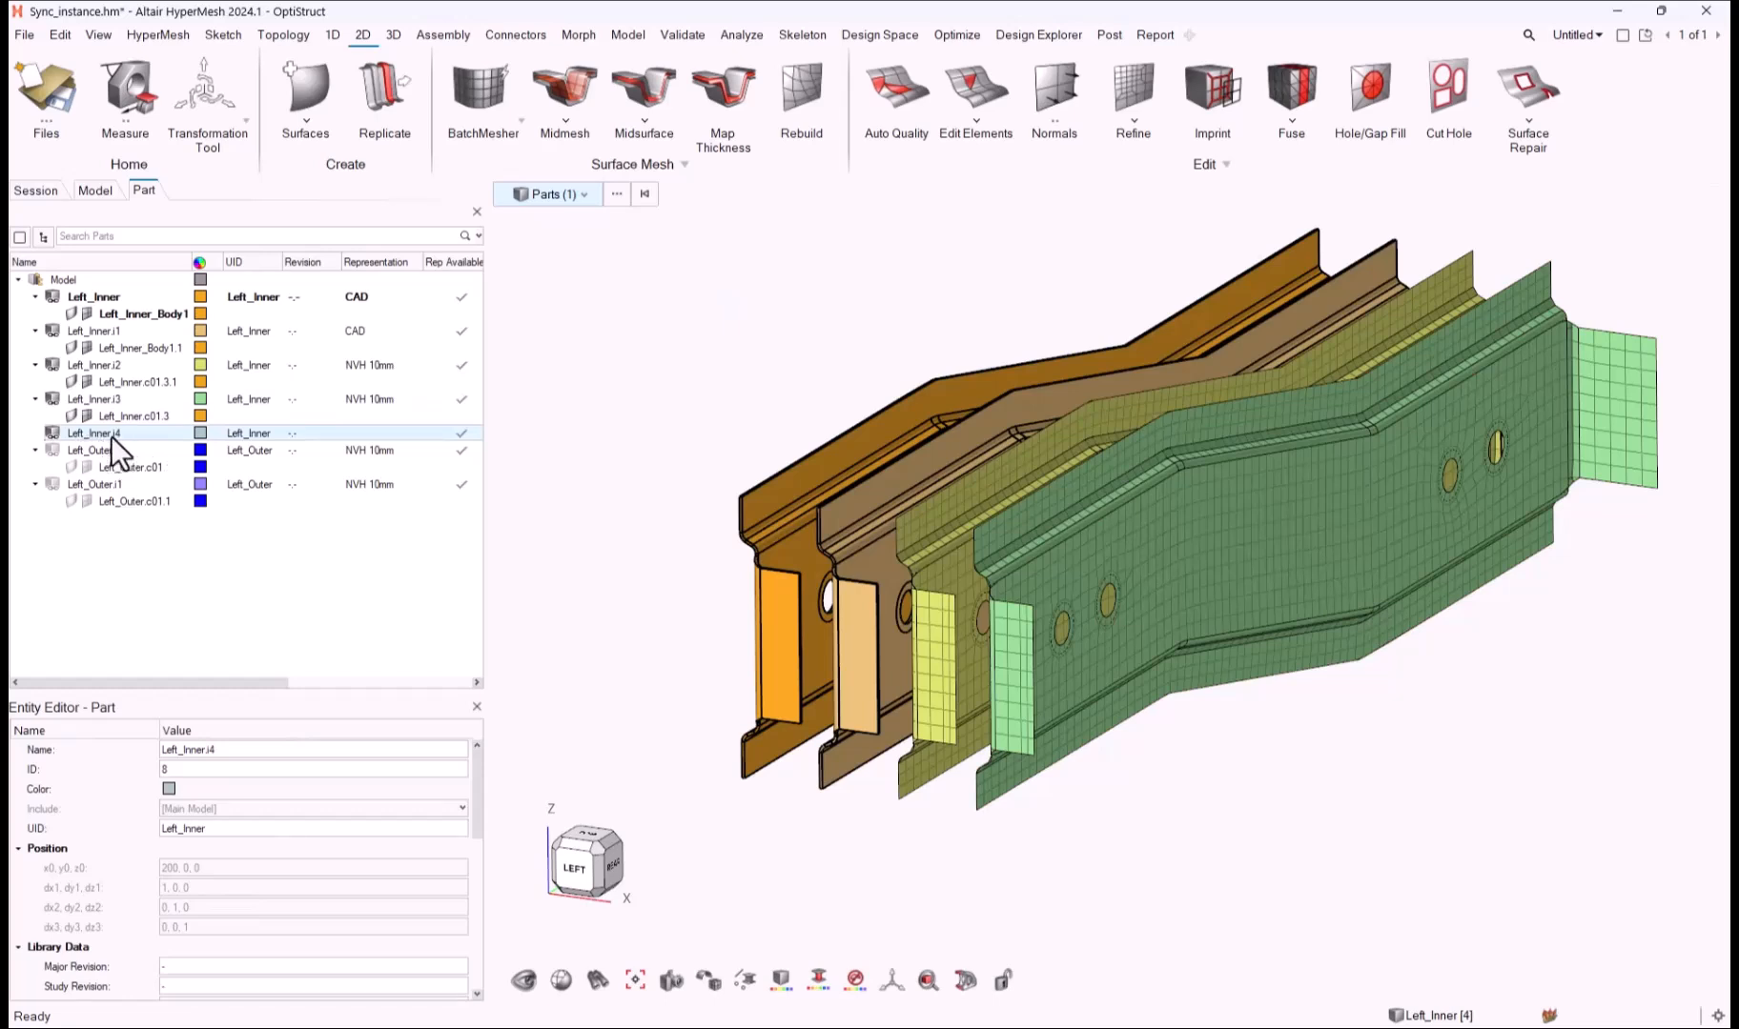
{"action": "right_click", "coordinate": [110, 436]}
{"action": "left_click", "coordinate": [178, 521]}
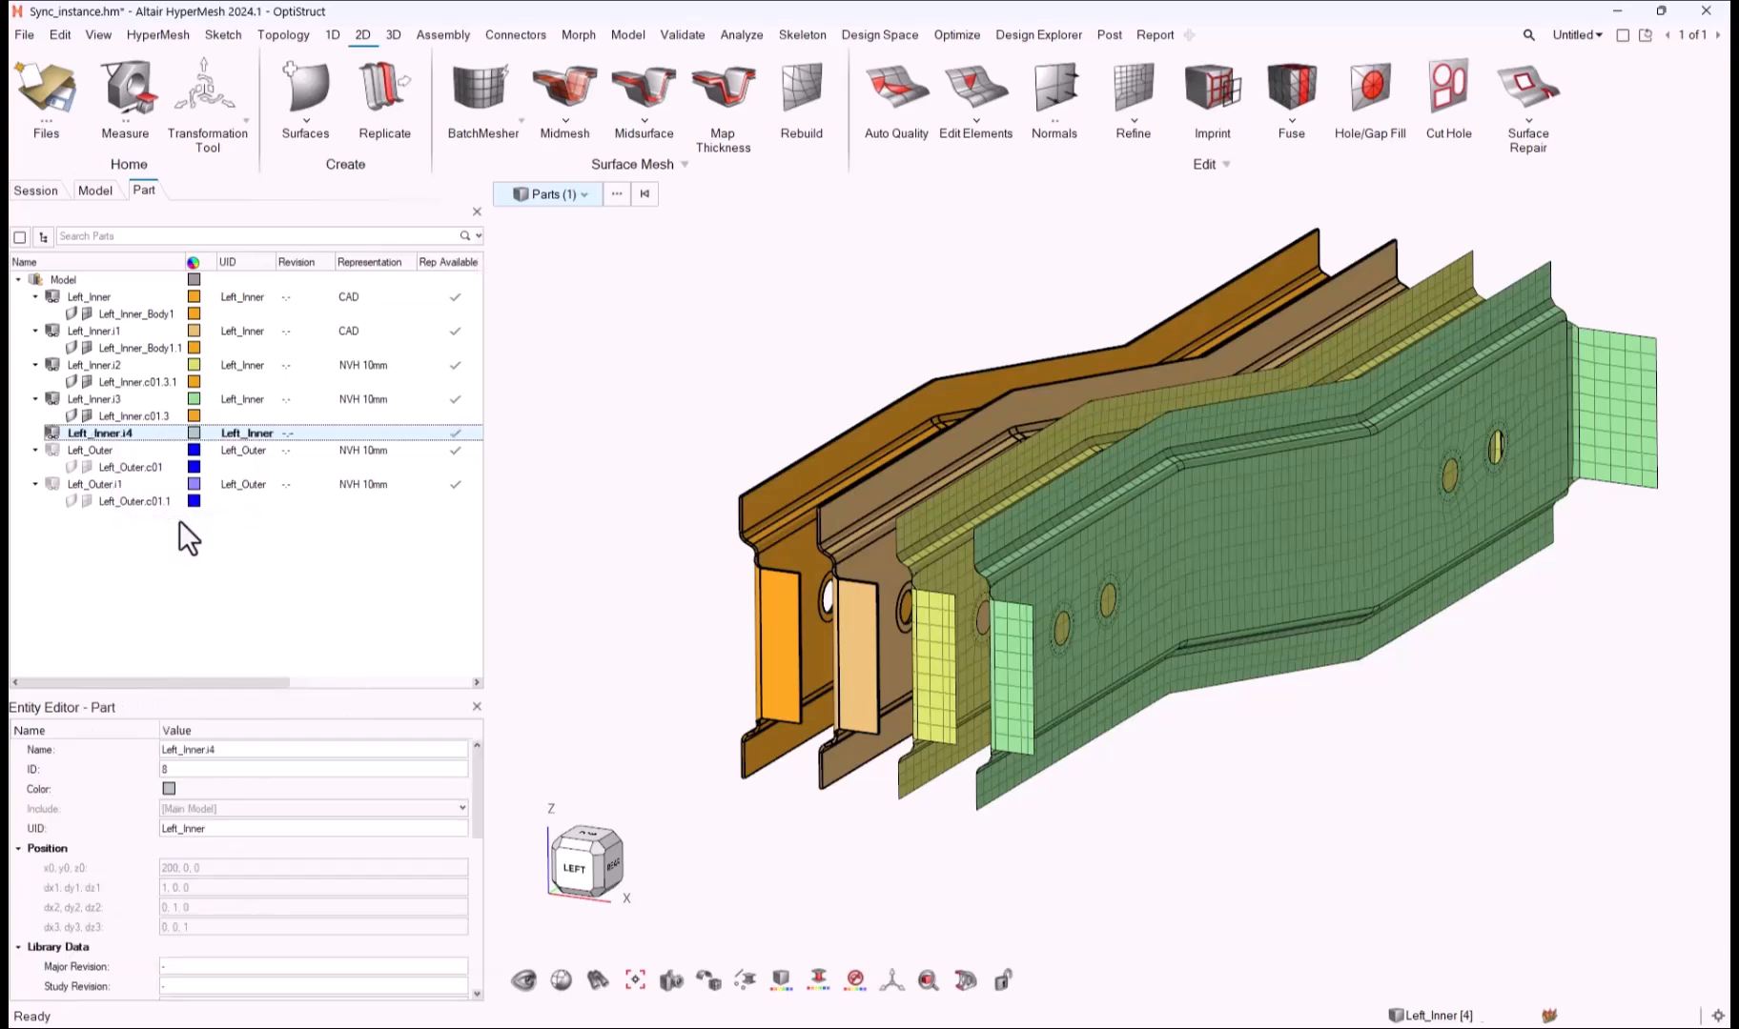
{"action": "left_click", "coordinate": [633, 461]}
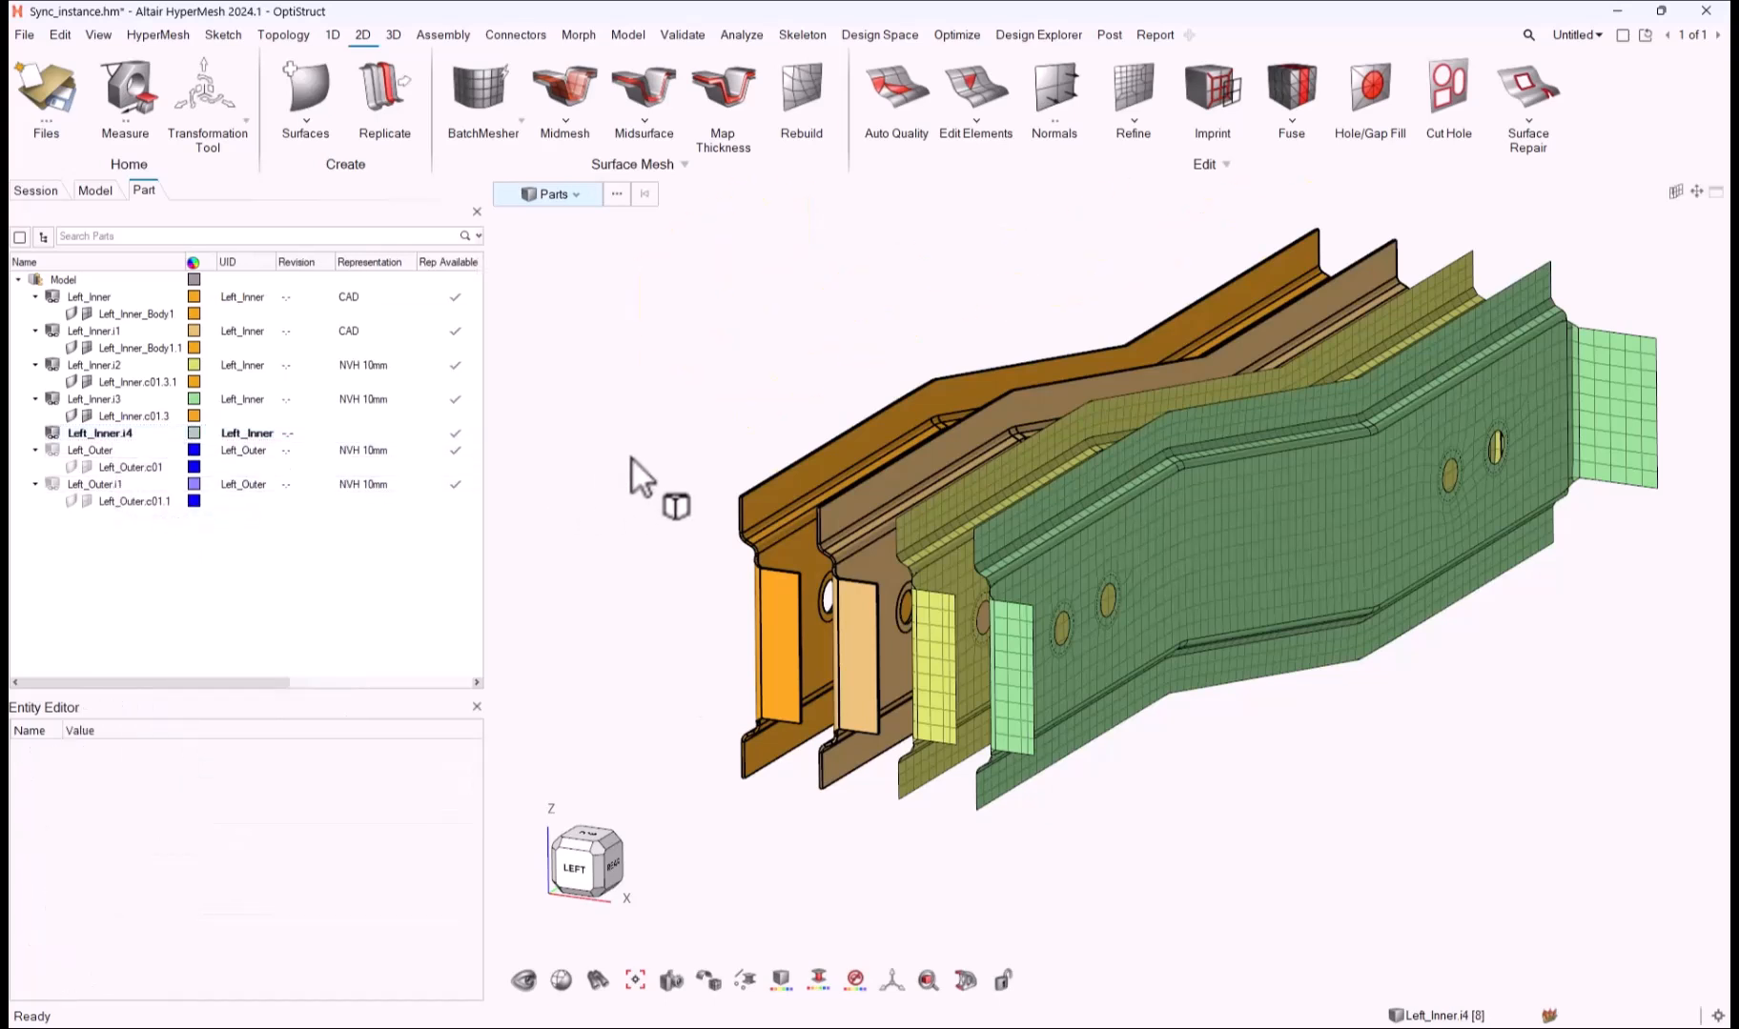
Step: Draw a small freehand rectangle beside the parts so that it belongs to Left_Inner.i4
{"action": "left_click", "coordinate": [130, 434]}
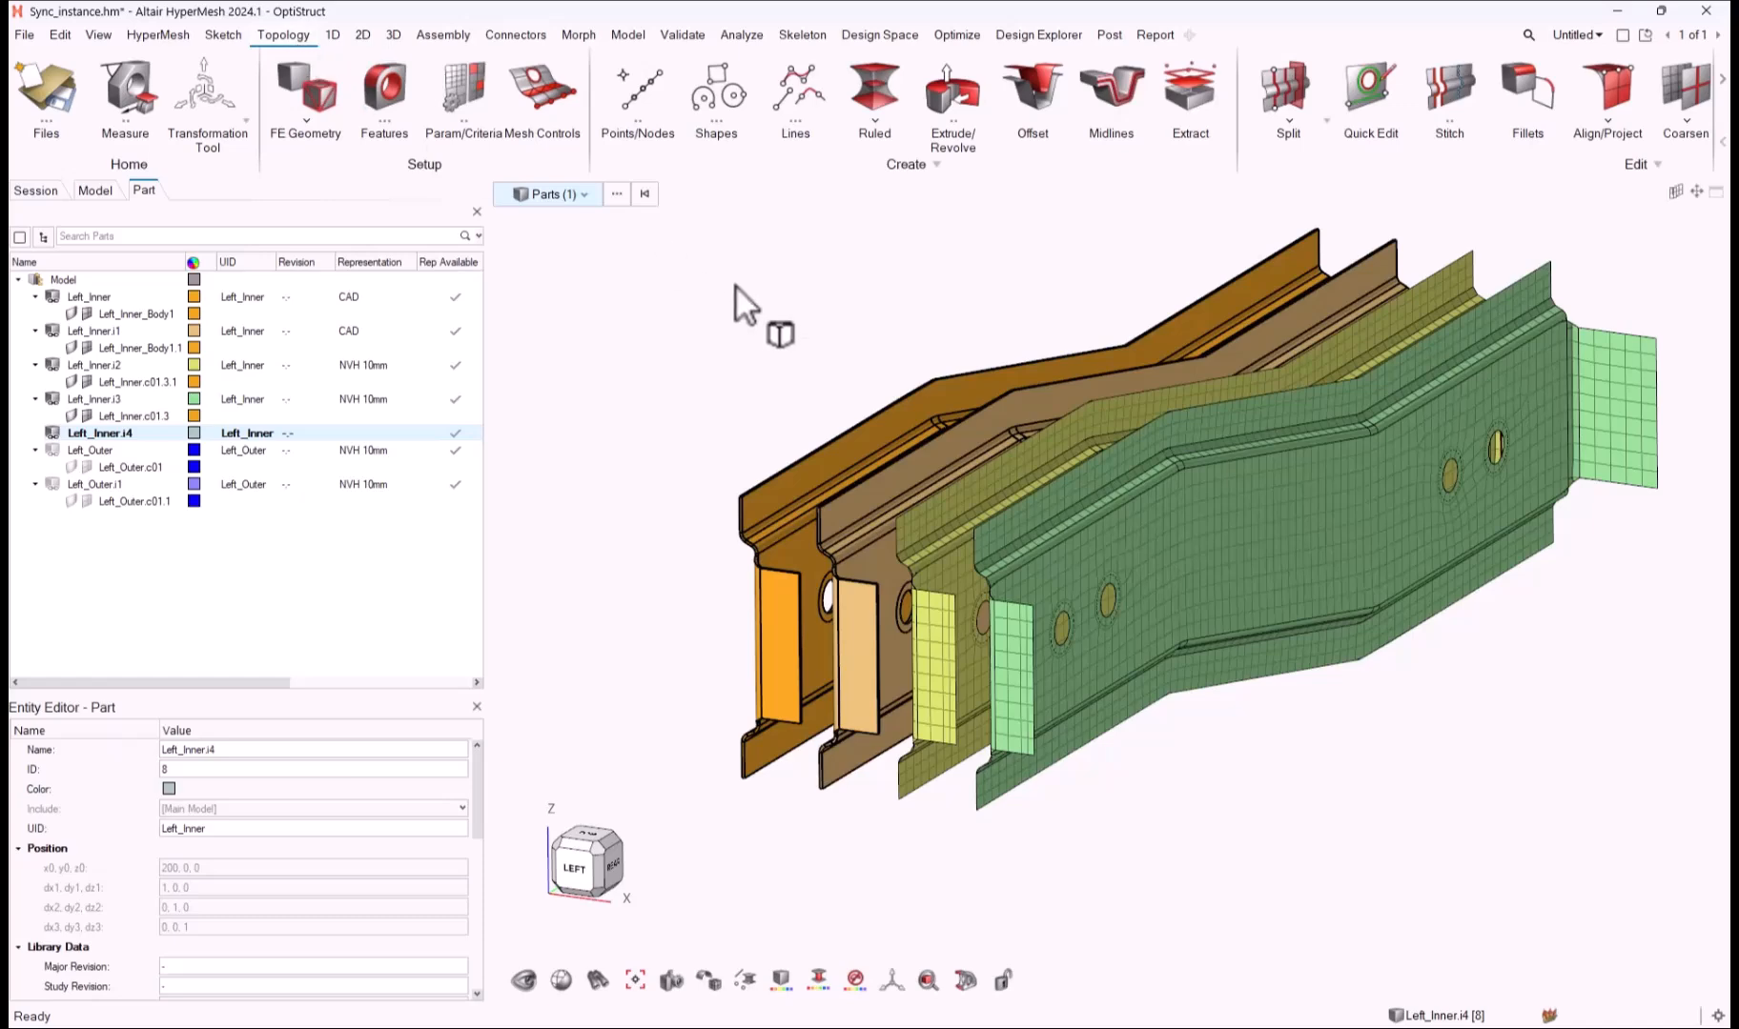
{"action": "left_click", "coordinate": [718, 84]}
{"action": "left_click_drag", "start_coordinate": [1315, 753], "coordinate": [1450, 826]}
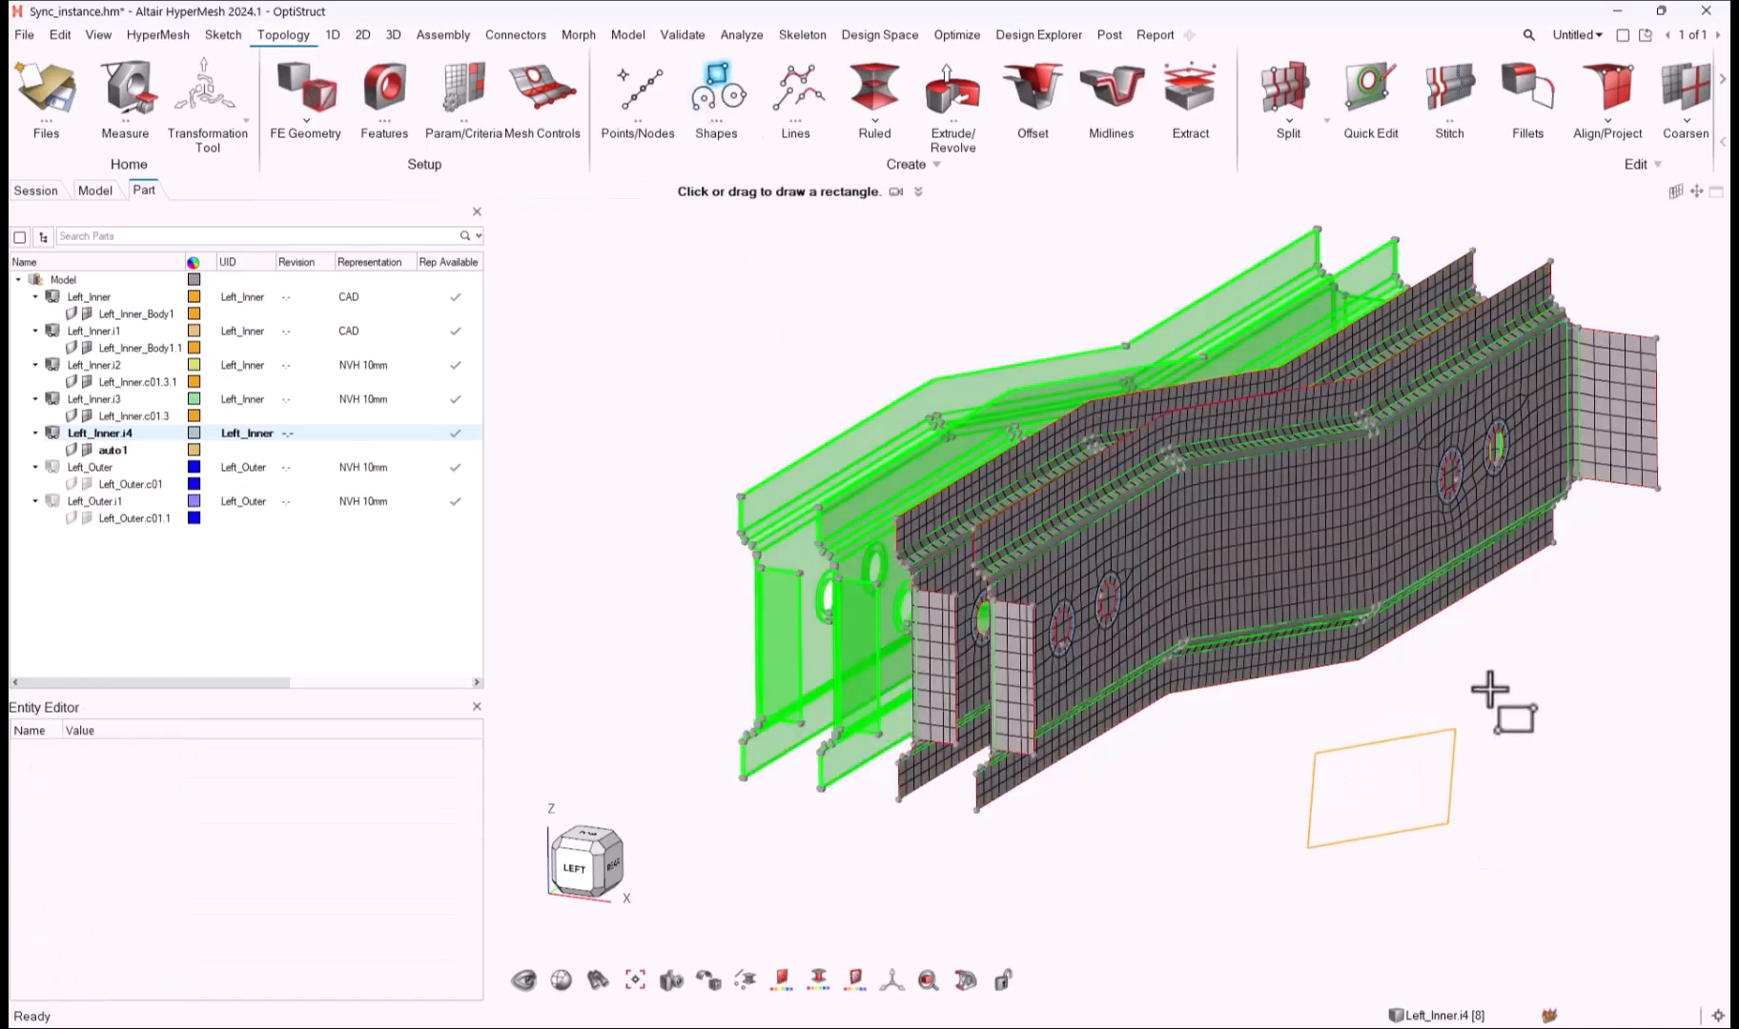
{"action": "left_click", "coordinate": [718, 81]}
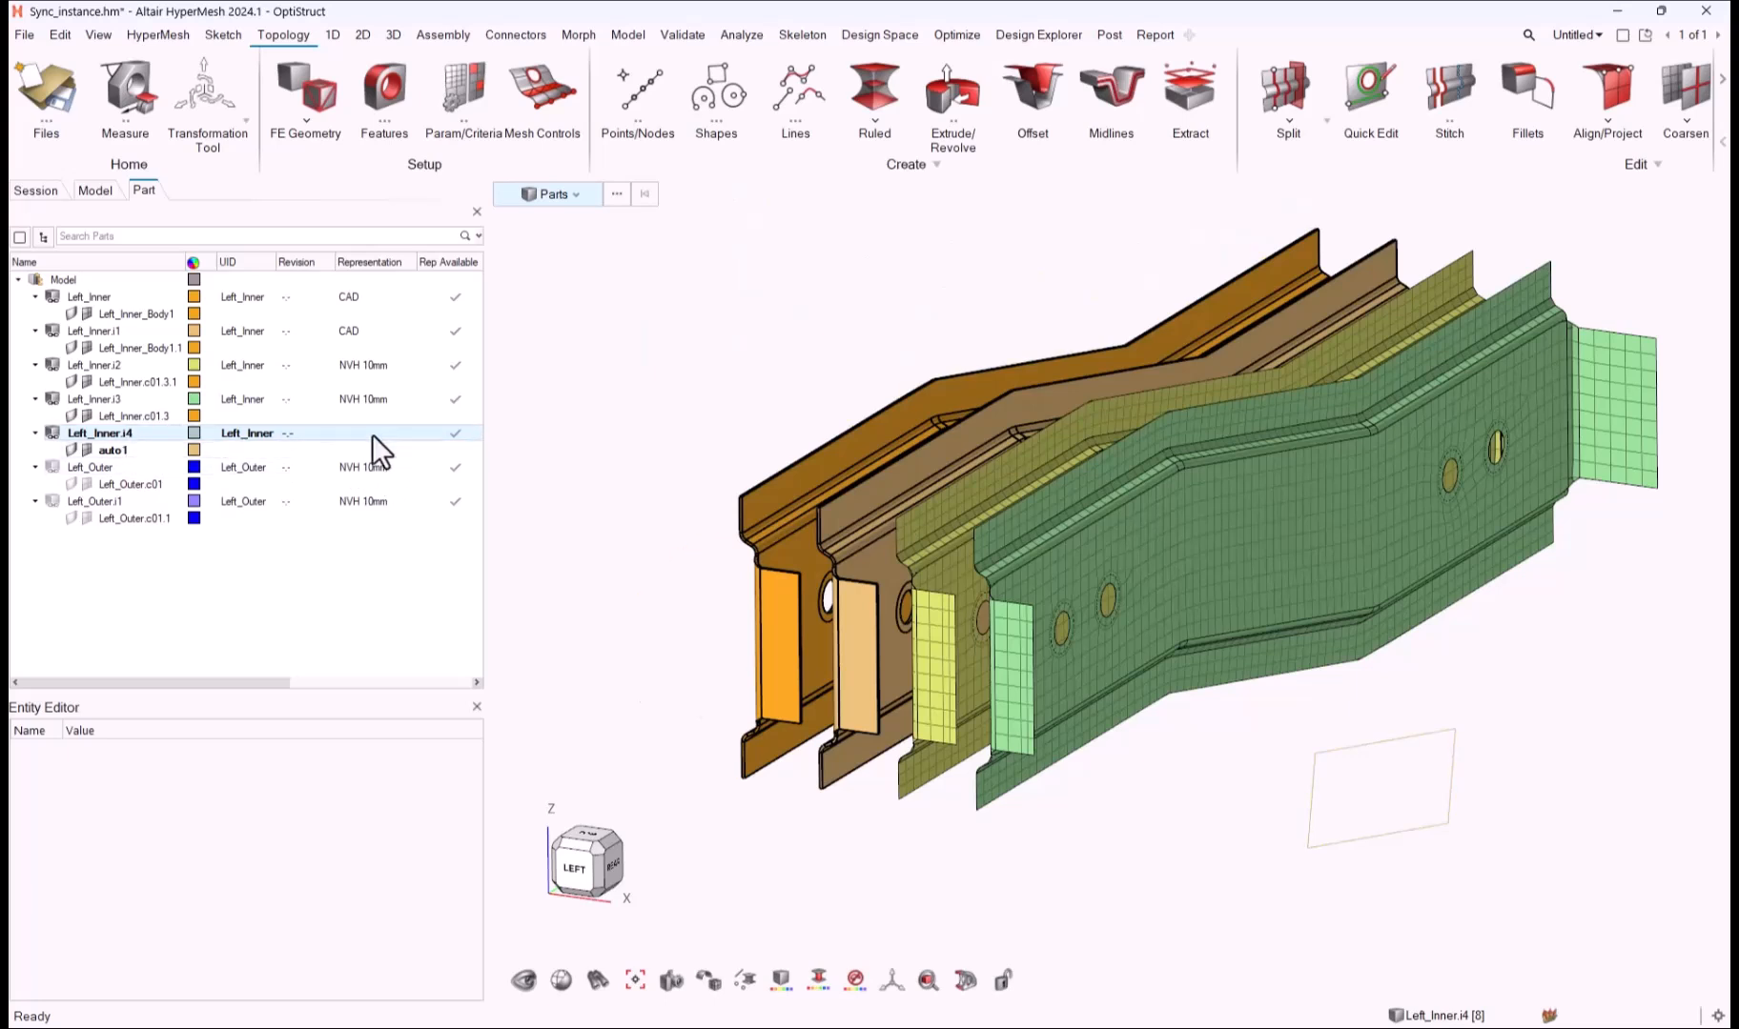
Step: Check the instance operation settings and confirm Non Empty as the sync method
{"action": "right_click", "coordinate": [998, 641]}
{"action": "mouse_move", "coordinate": [1088, 767]}
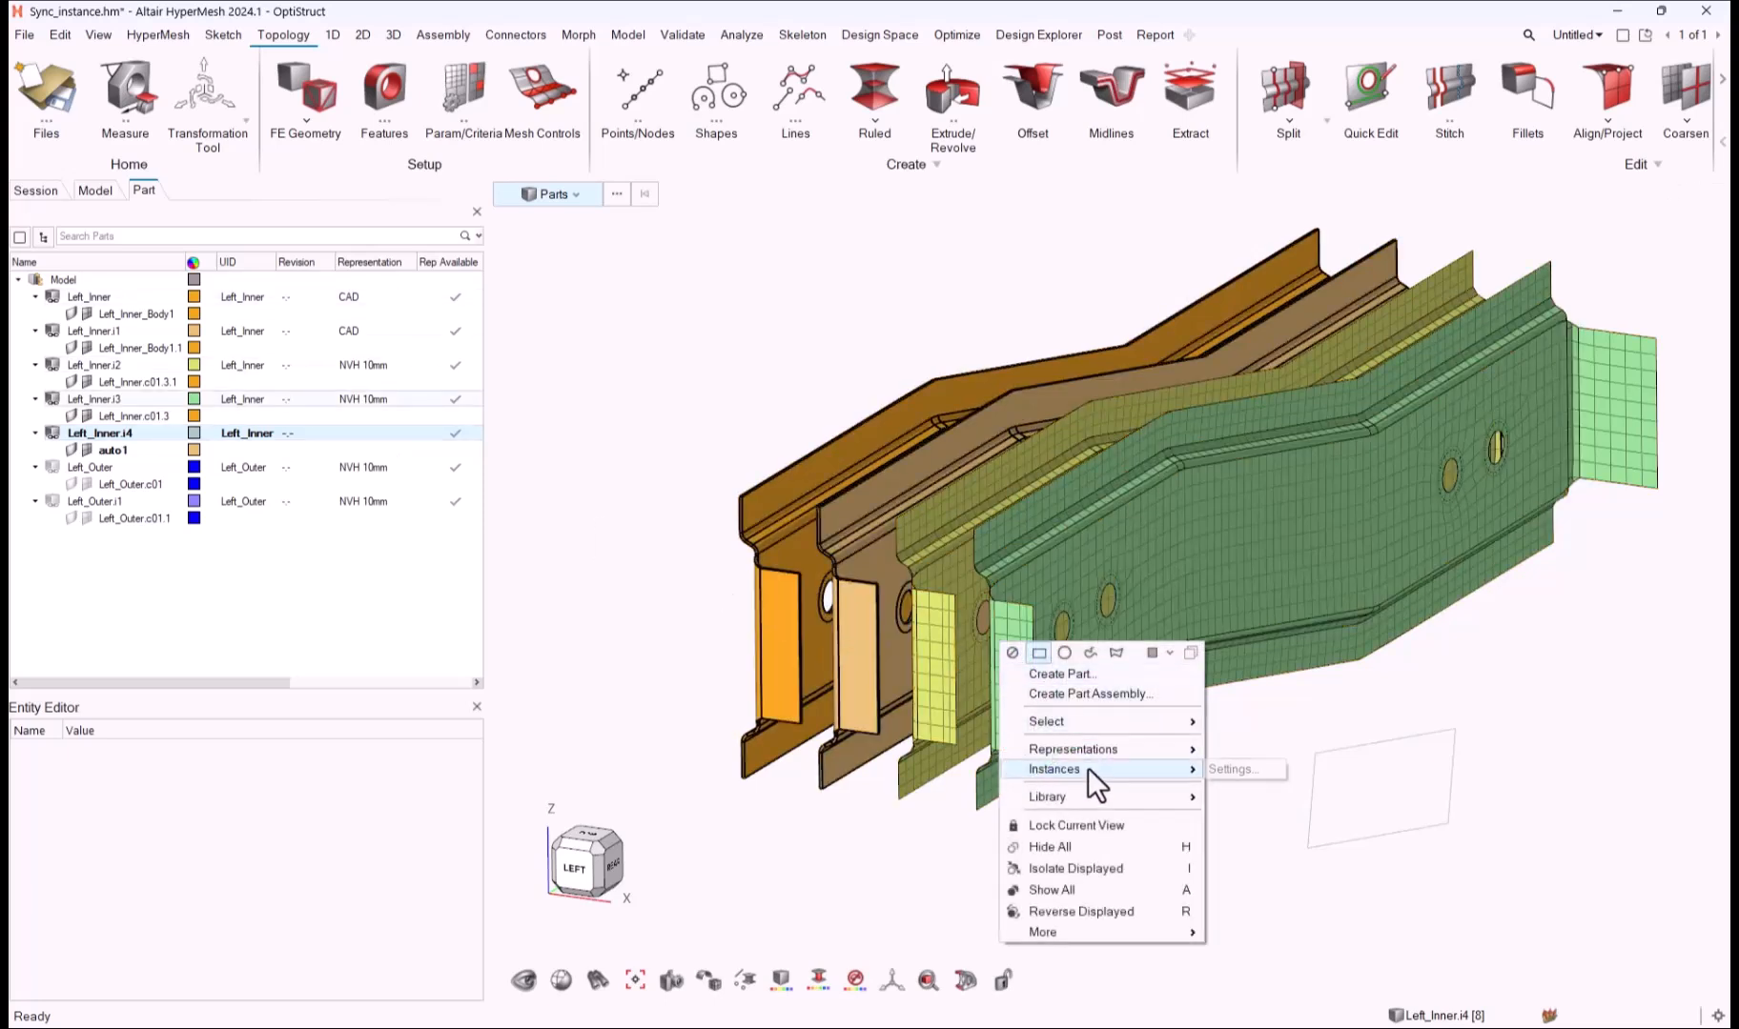
{"action": "left_click", "coordinate": [1239, 770]}
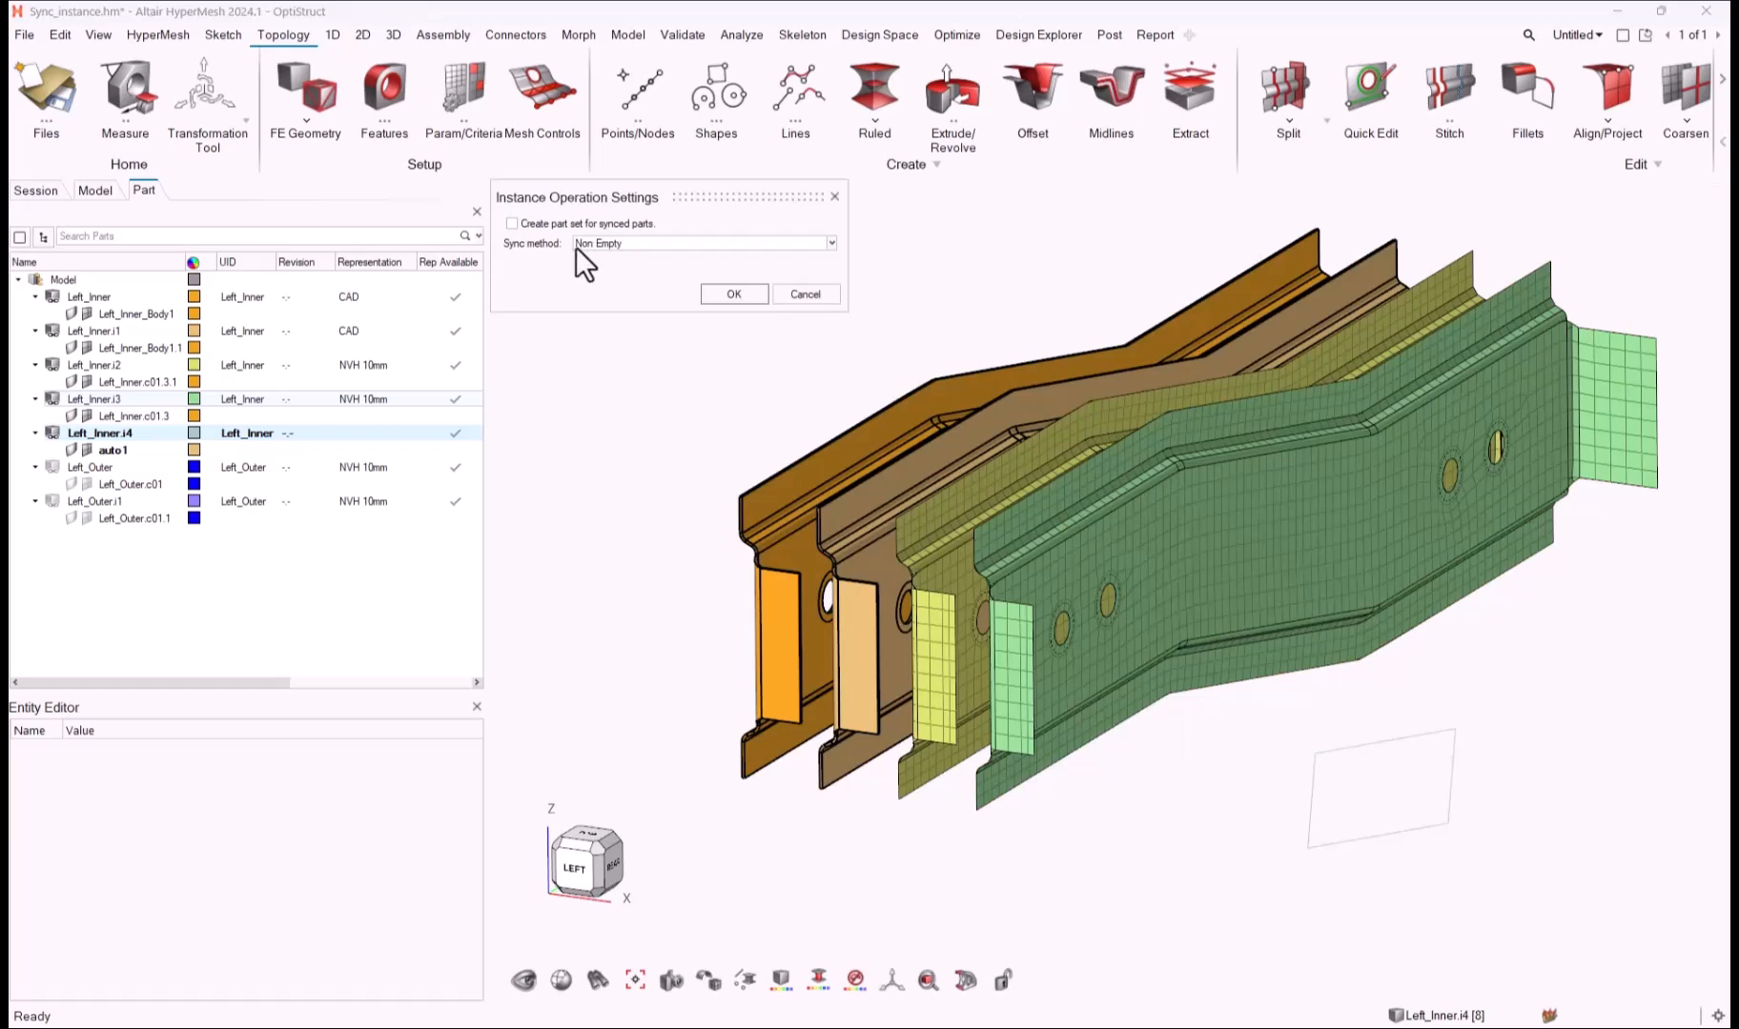
{"action": "left_click", "coordinate": [734, 295]}
Step: Synchronise the Left_Inner instances from the meshed part Left_Inner.i3 using the Non Empty method
{"action": "left_click", "coordinate": [1003, 625]}
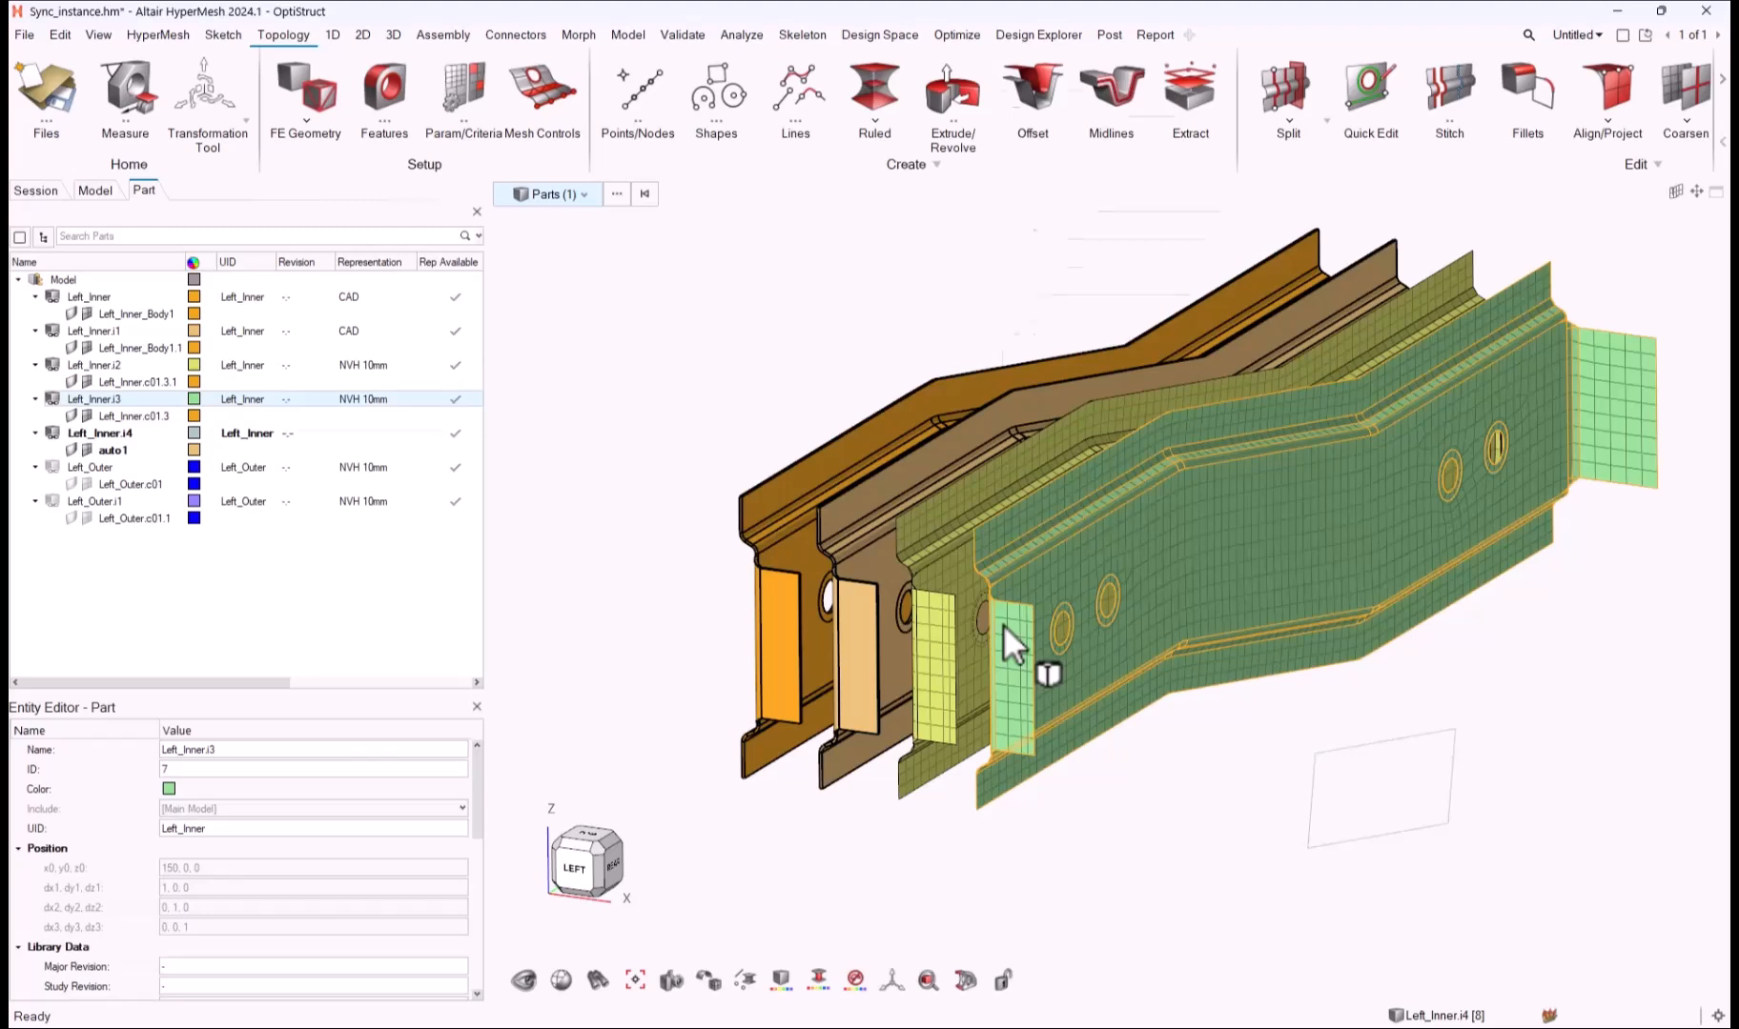
{"action": "right_click", "coordinate": [1003, 623]}
{"action": "mouse_move", "coordinate": [1145, 179]}
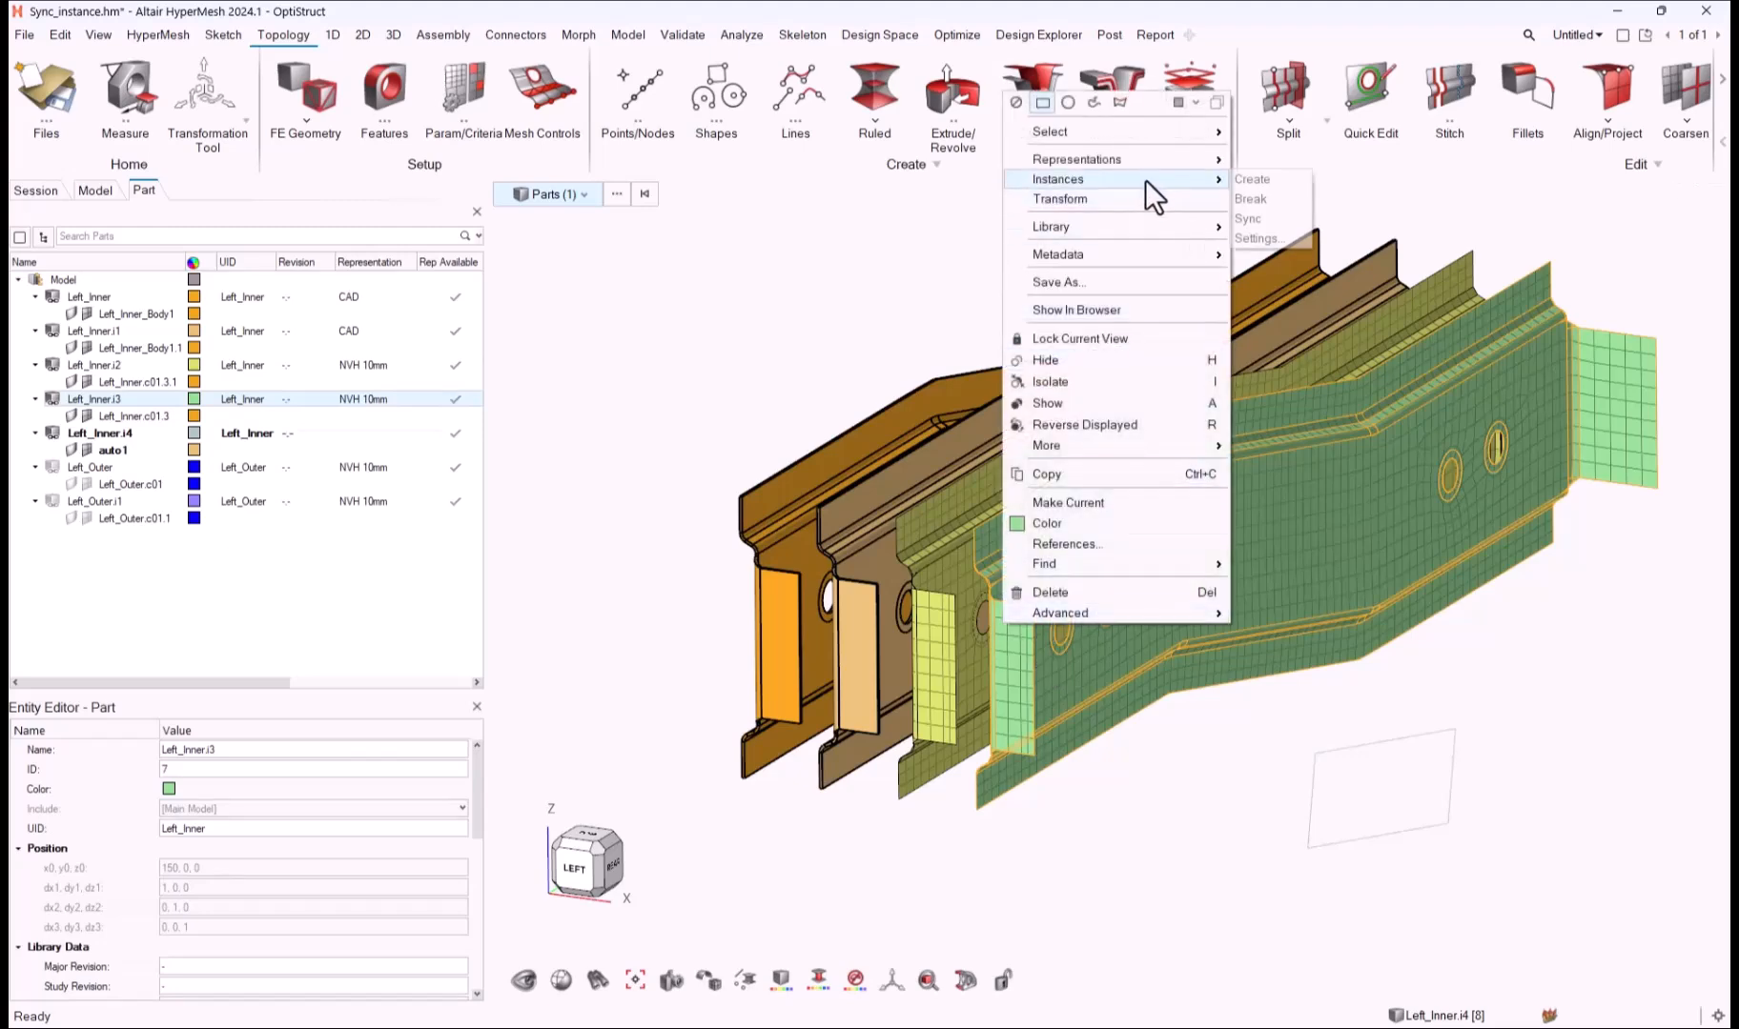
{"action": "left_click", "coordinate": [1256, 217]}
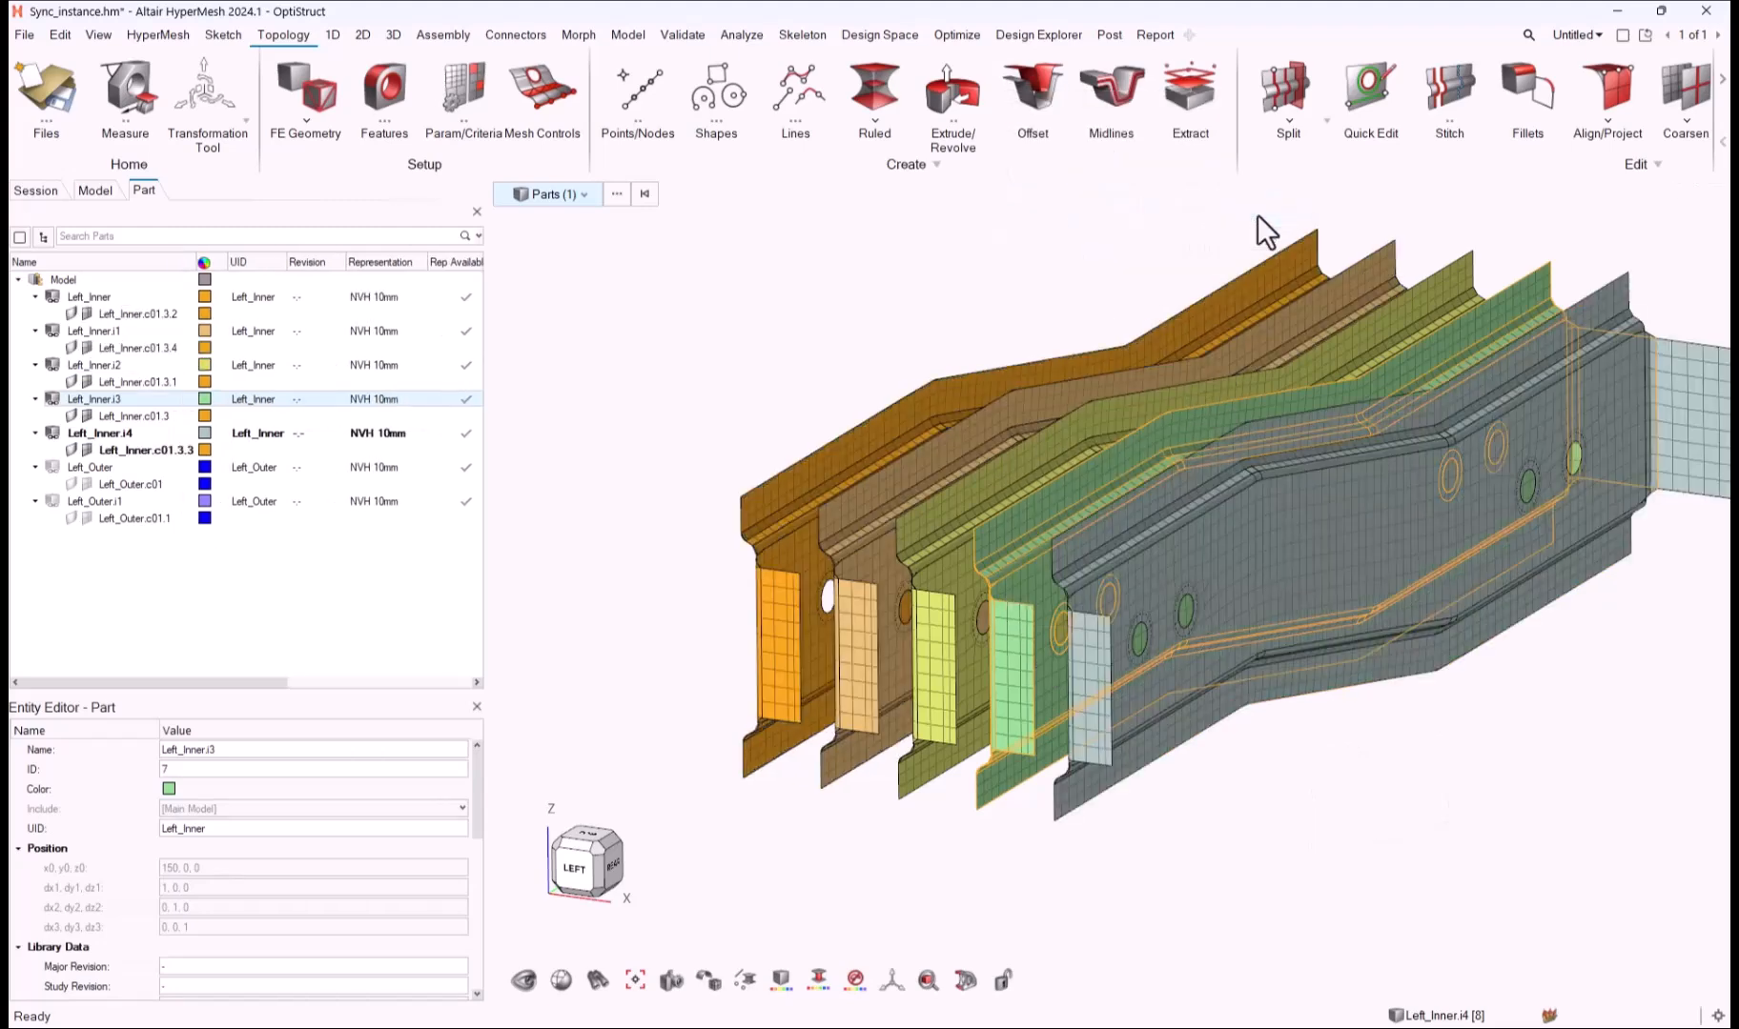
{"action": "left_click", "coordinate": [1338, 781]}
{"action": "middle_click_drag", "start_coordinate": [1232, 710], "coordinate": [1188, 650]}
Step: Open the instance operation settings from Left_Inner.i4 and show the available sync methods
{"action": "left_click", "coordinate": [1076, 622]}
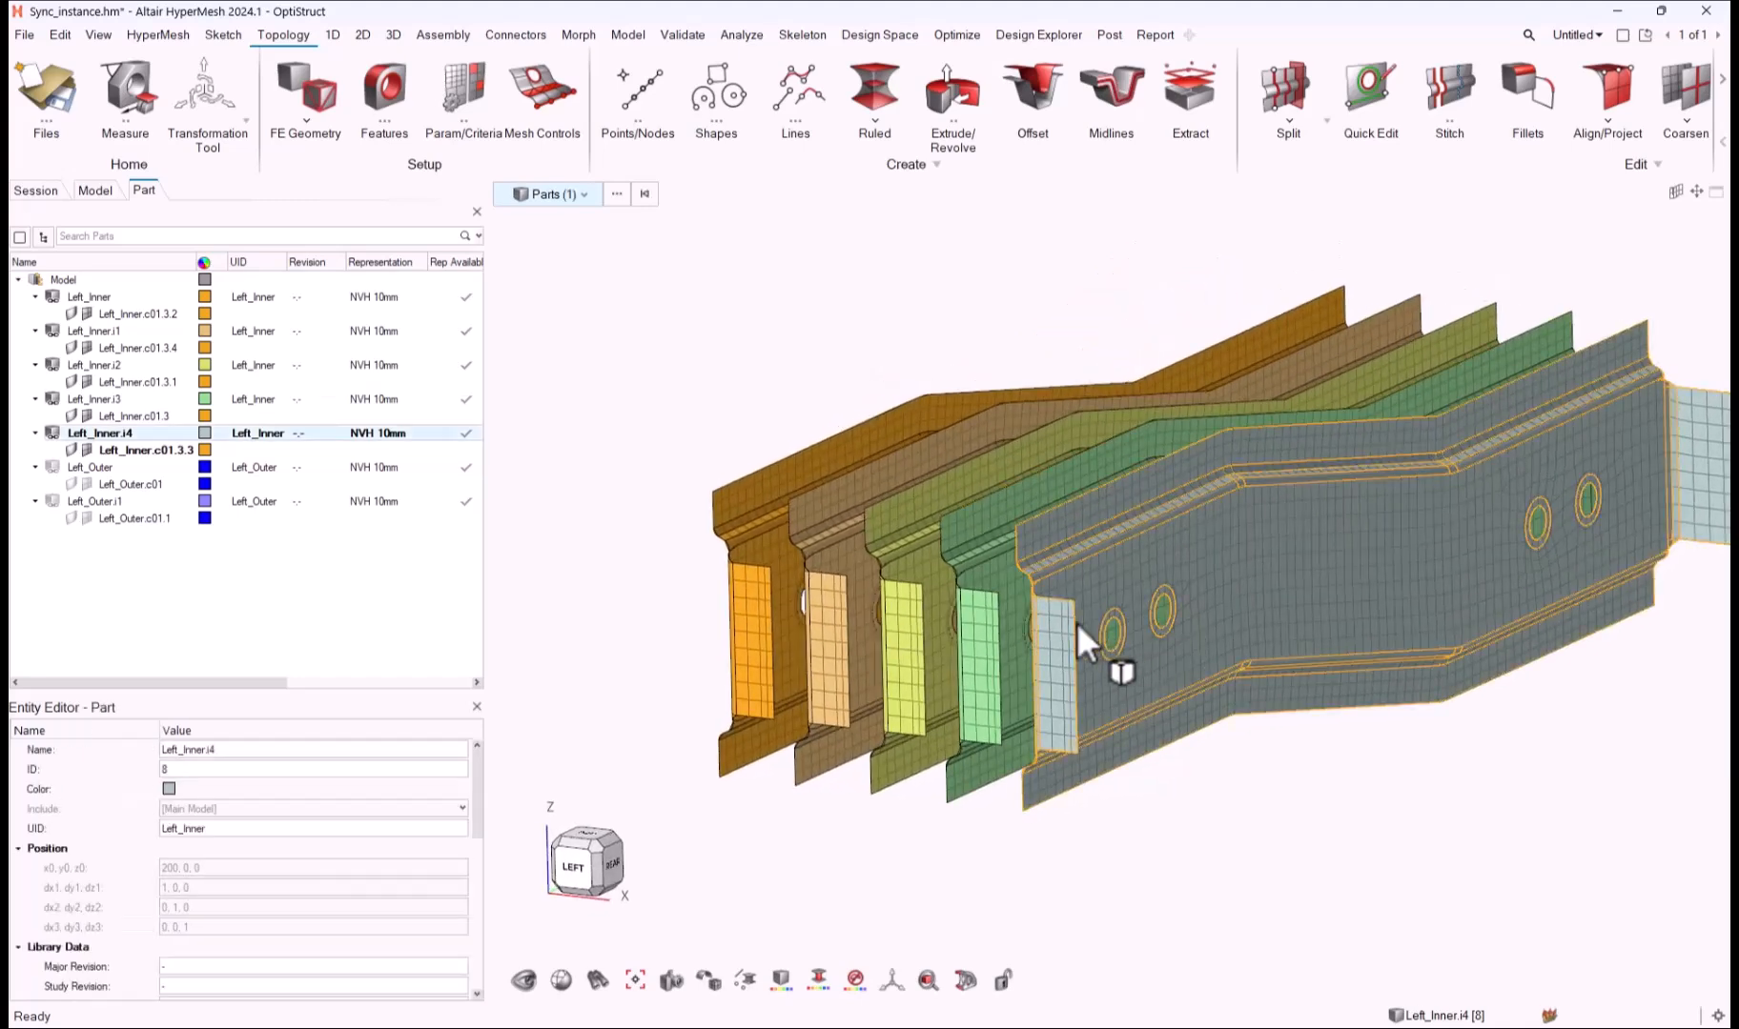
{"action": "right_click", "coordinate": [1076, 622]}
{"action": "mouse_move", "coordinate": [1198, 182]}
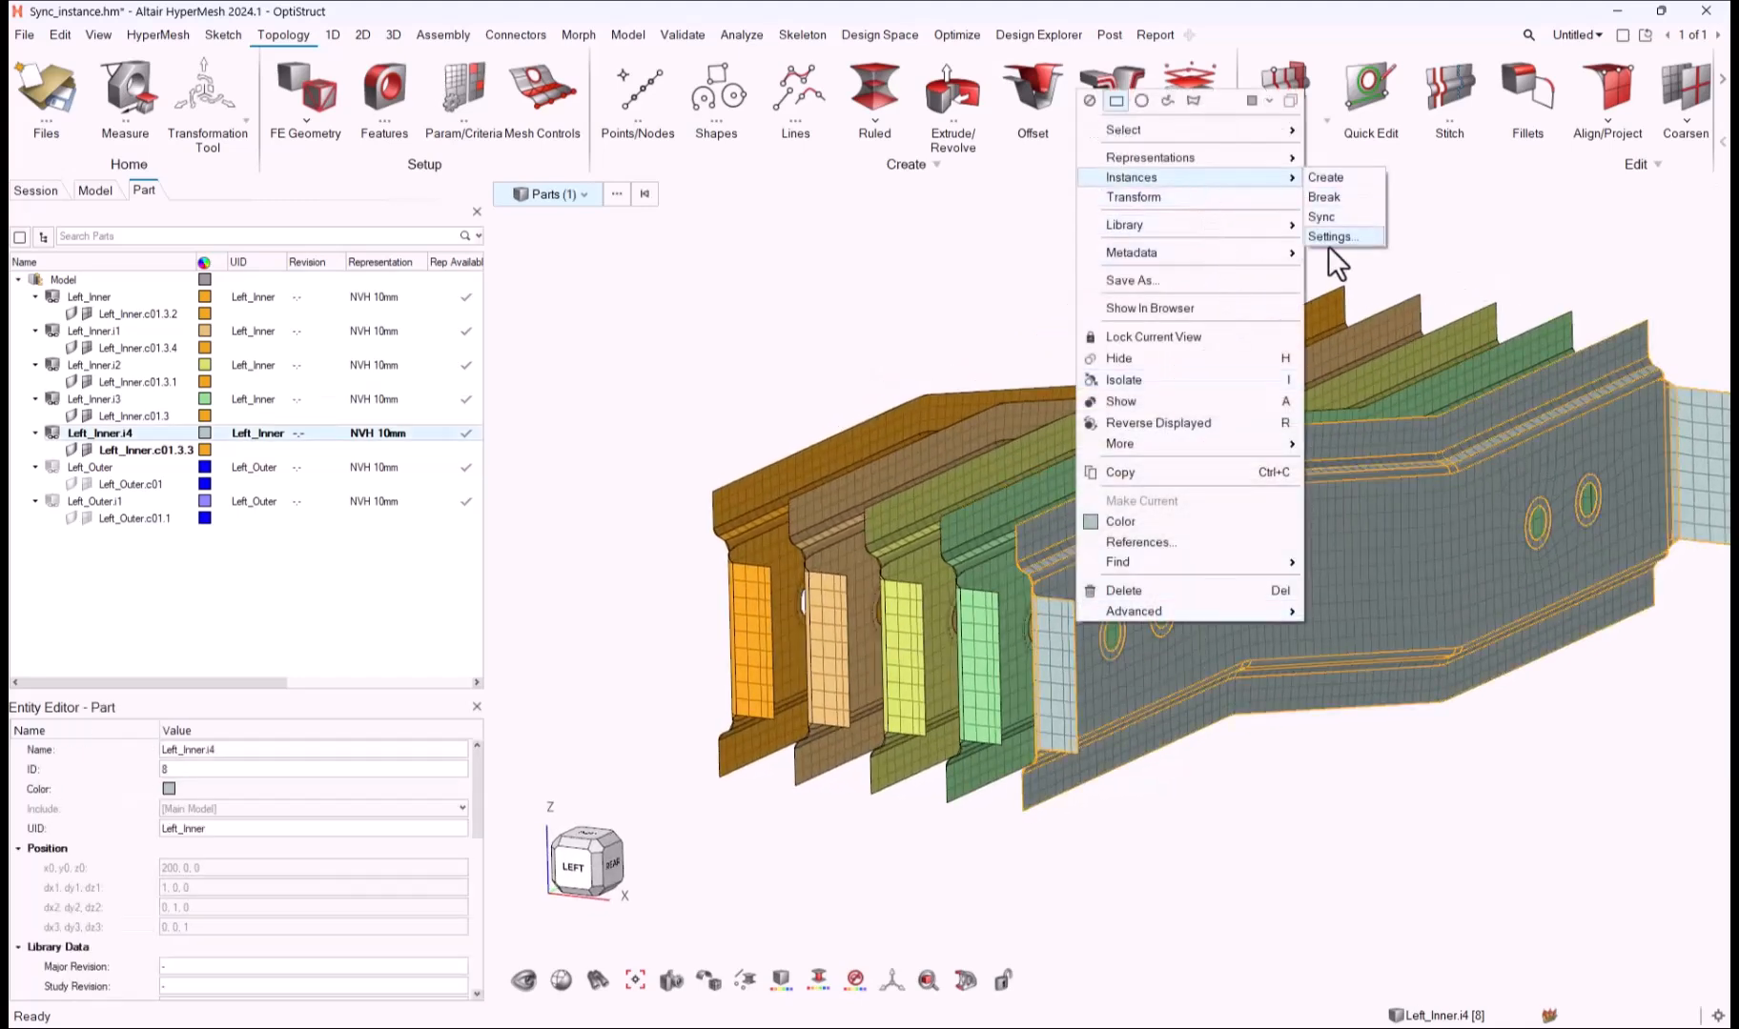
{"action": "left_click", "coordinate": [1329, 246]}
{"action": "left_click", "coordinate": [625, 245]}
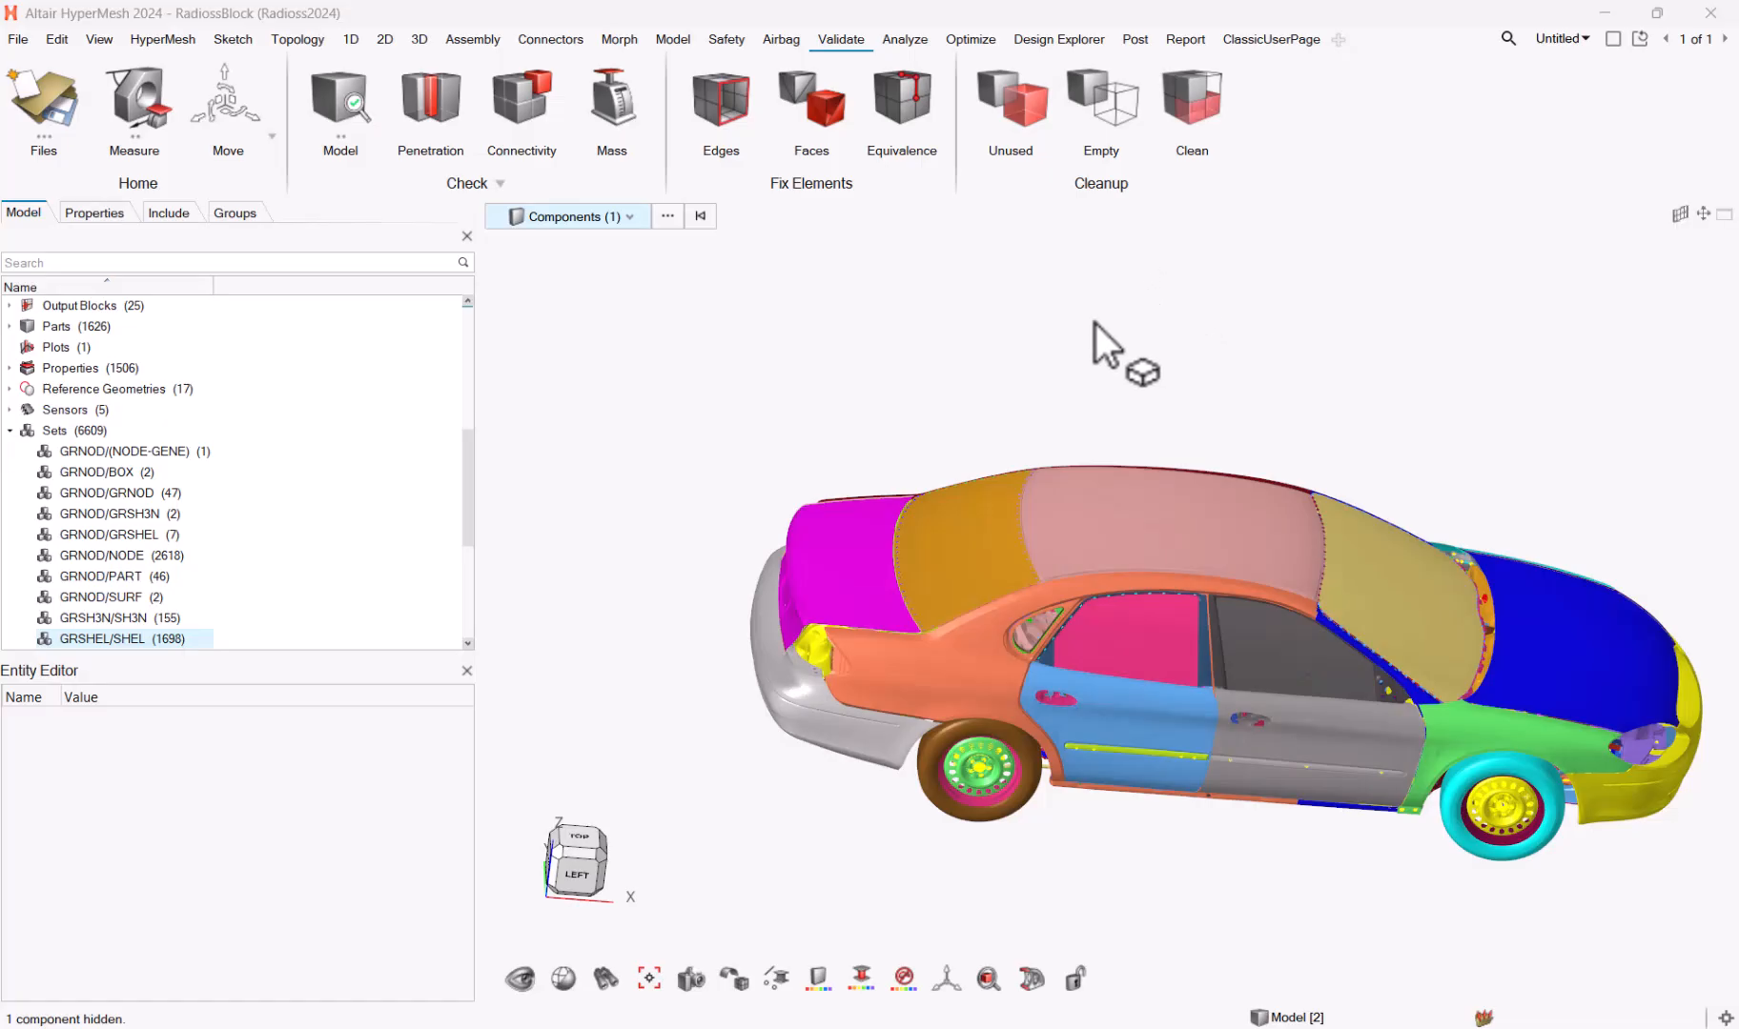
Step: Try docking the Entity Editor beside the graphics area and return it beneath the model browser
{"action": "left_click", "coordinate": [989, 357]}
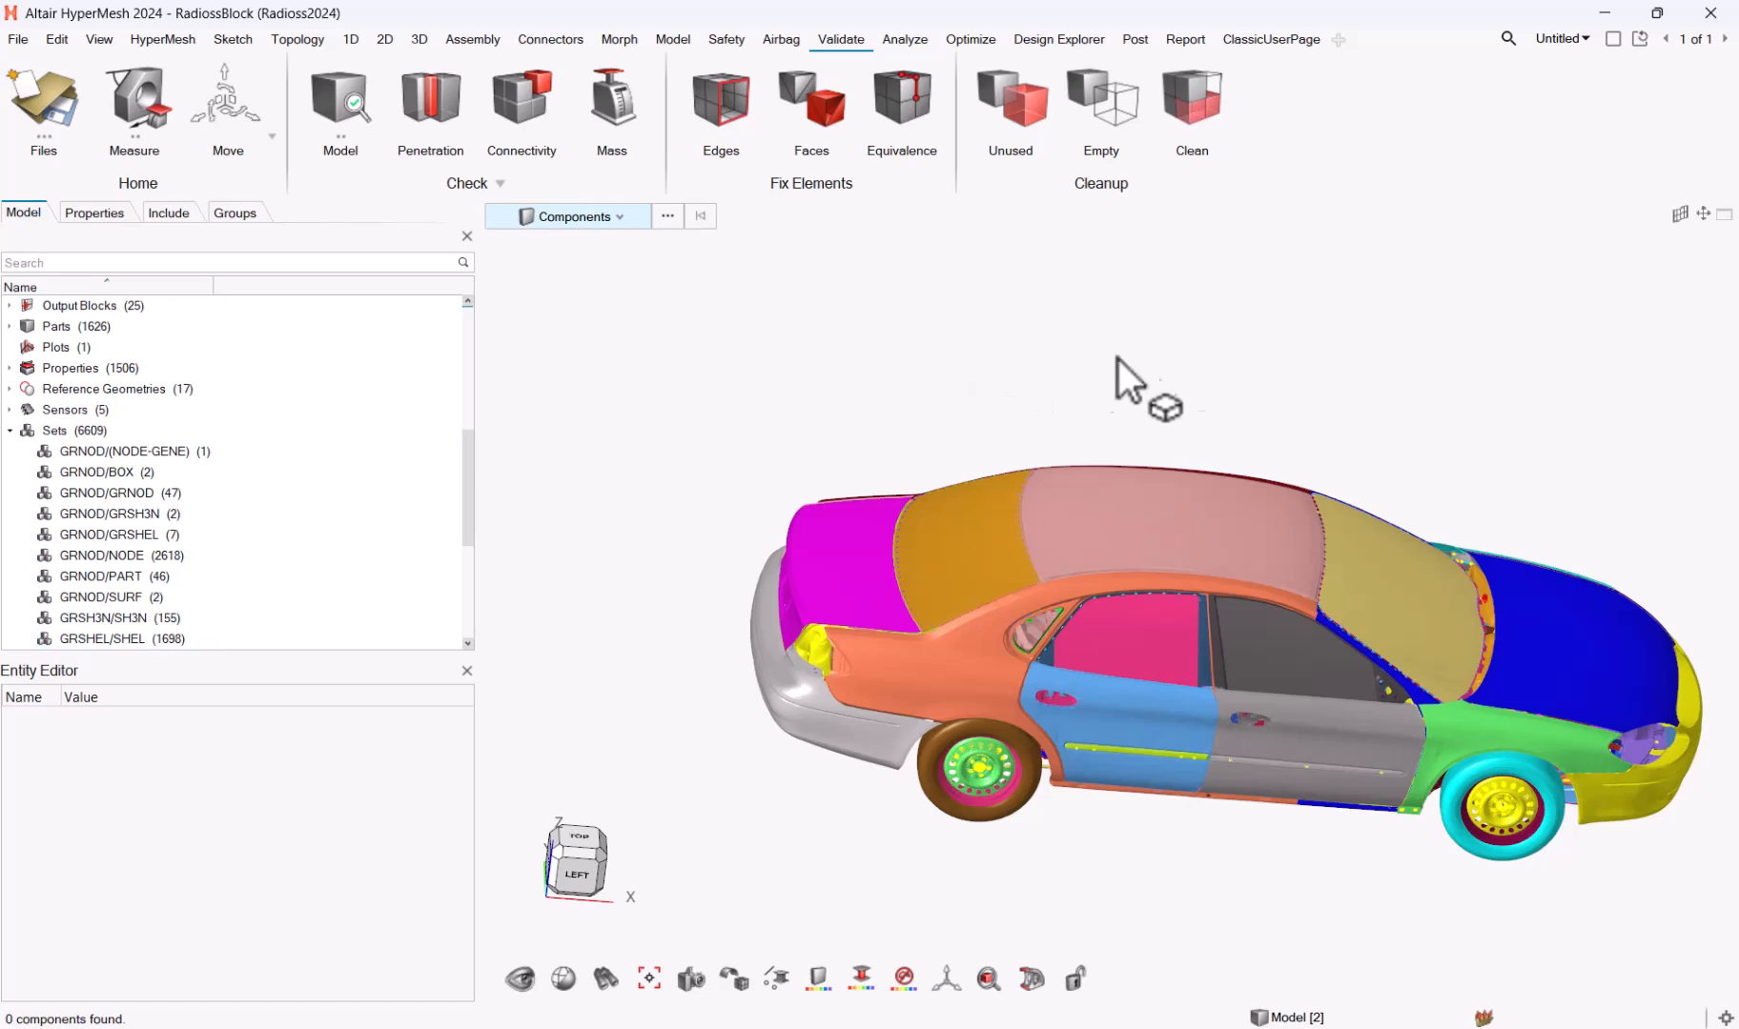
{"action": "middle_click_drag", "start_coordinate": [1268, 327], "coordinate": [1123, 311]}
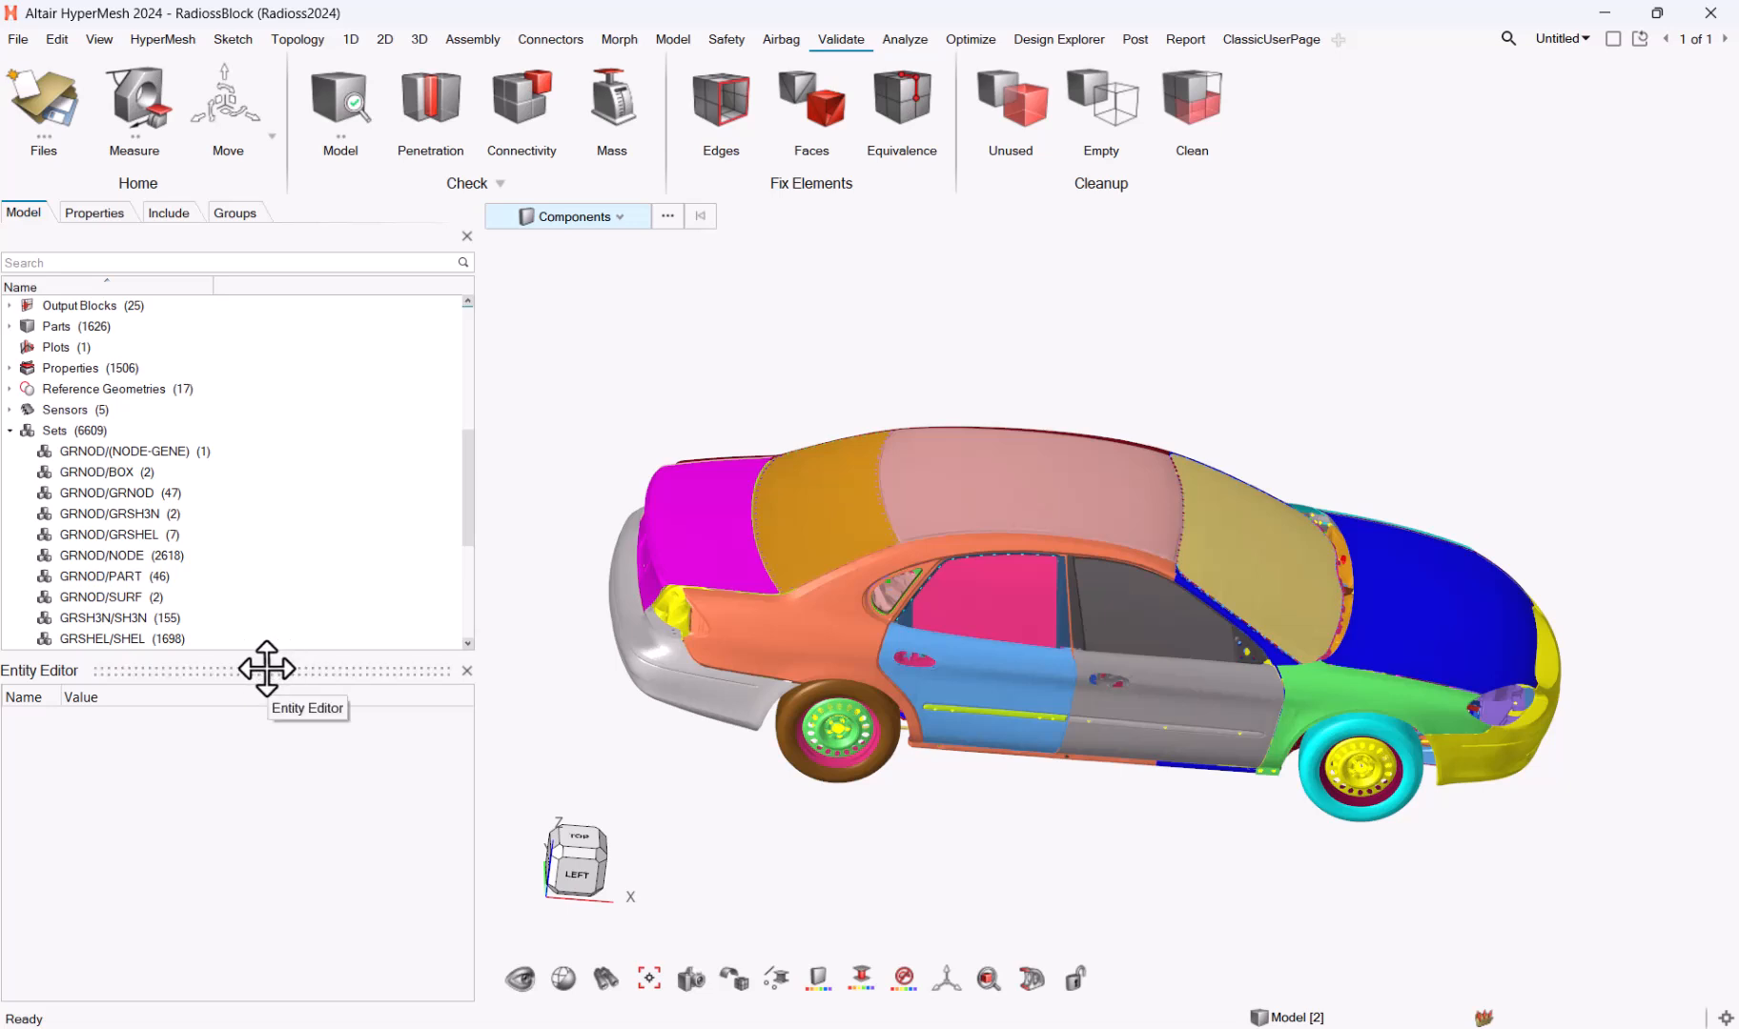
{"action": "left_click_drag", "start_coordinate": [303, 664], "coordinate": [1533, 202]}
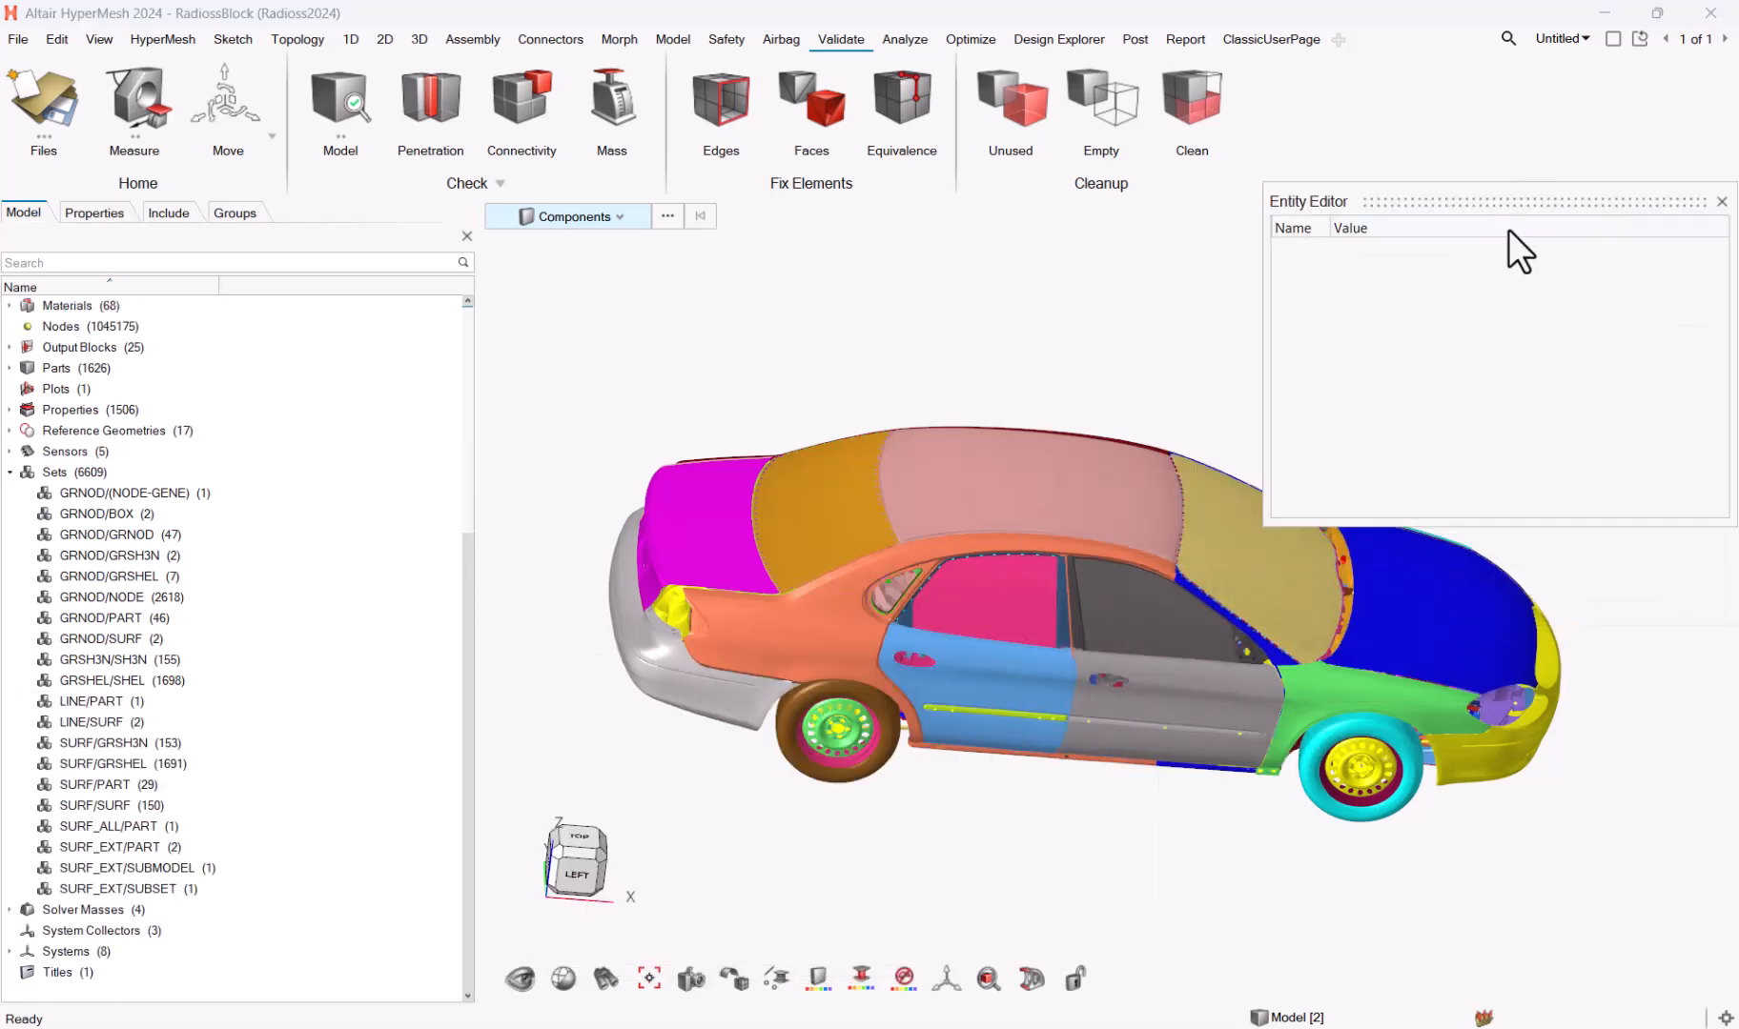
{"action": "left_click_drag", "start_coordinate": [1407, 201], "coordinate": [1699, 369]}
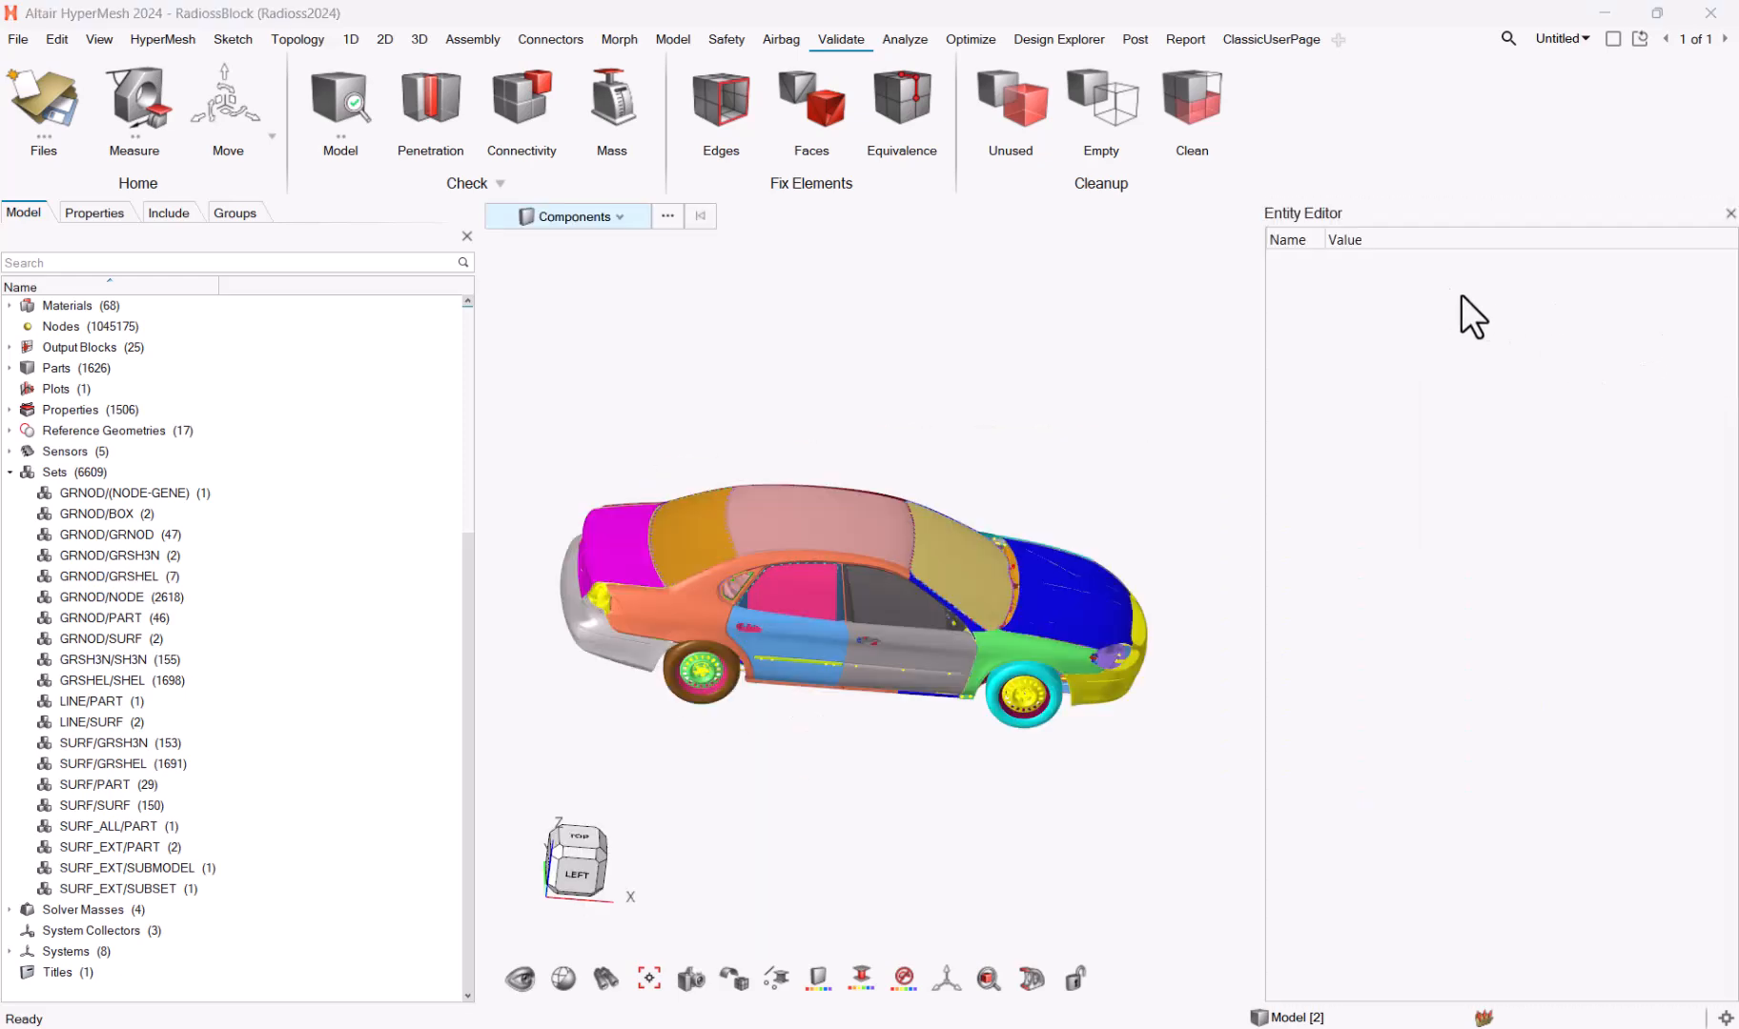
{"action": "left_click_drag", "start_coordinate": [1424, 206], "coordinate": [164, 882]}
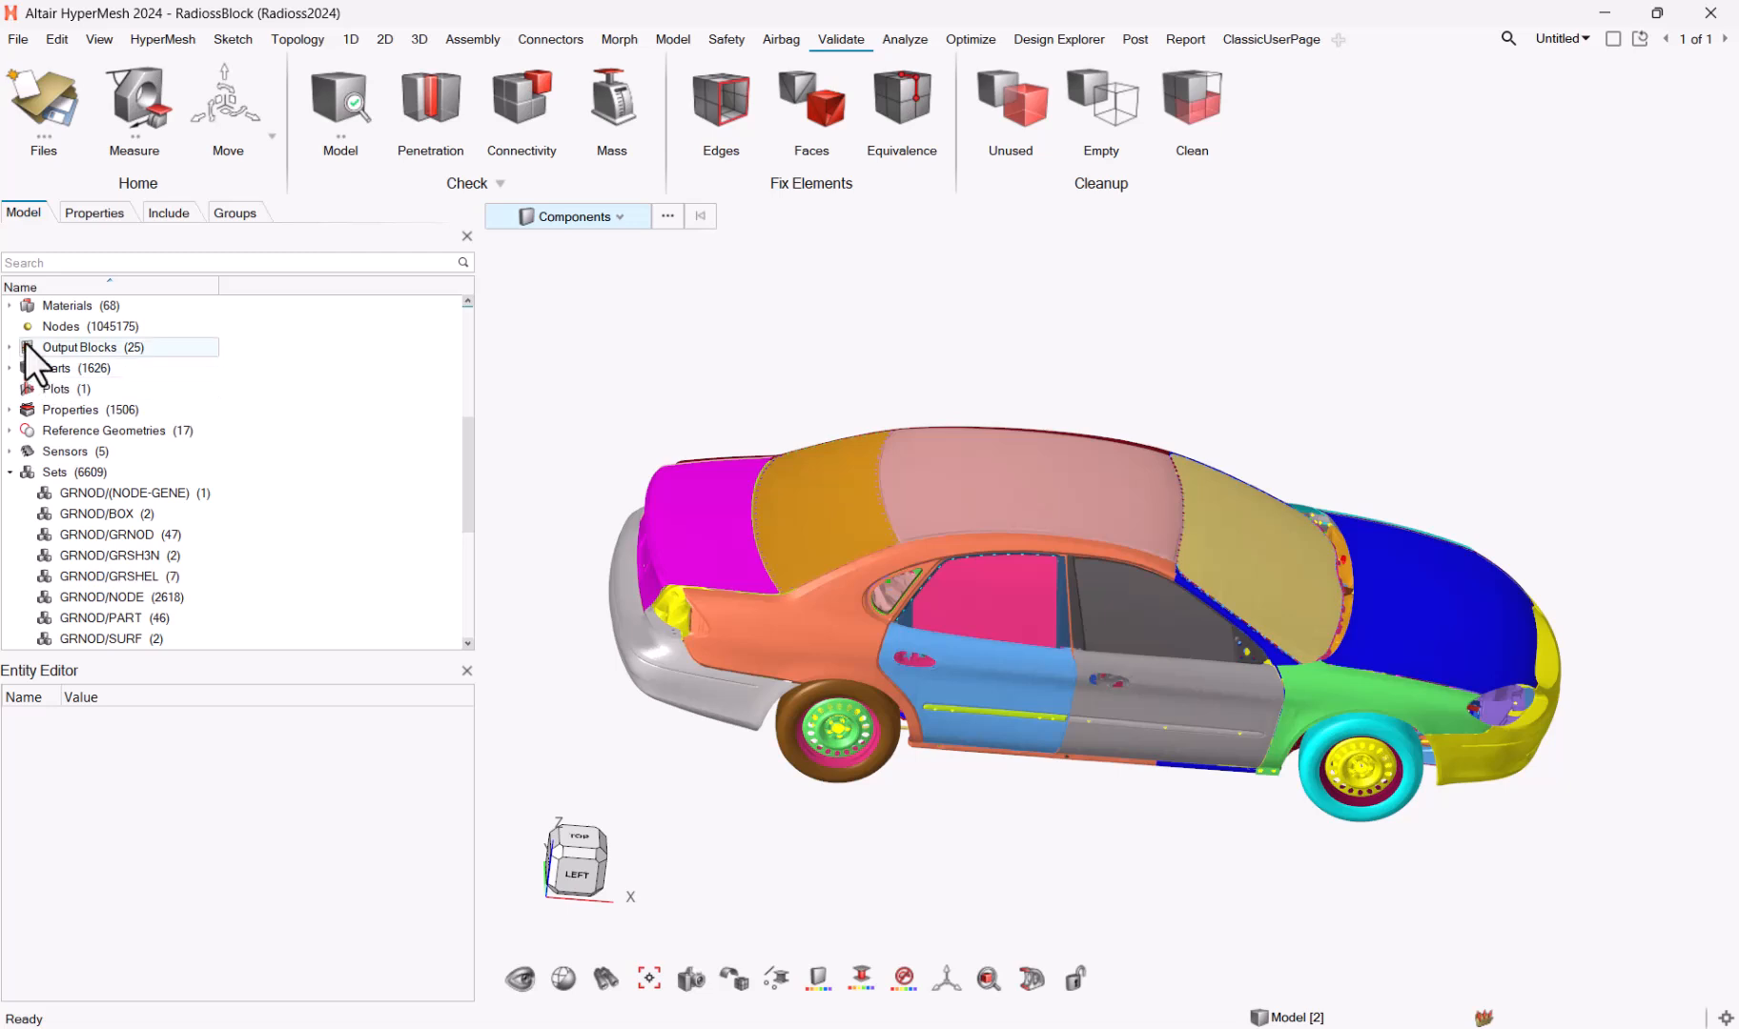
Step: Expand the Parts category and examine the entity types listed in the model browser
{"action": "left_click", "coordinate": [10, 369]}
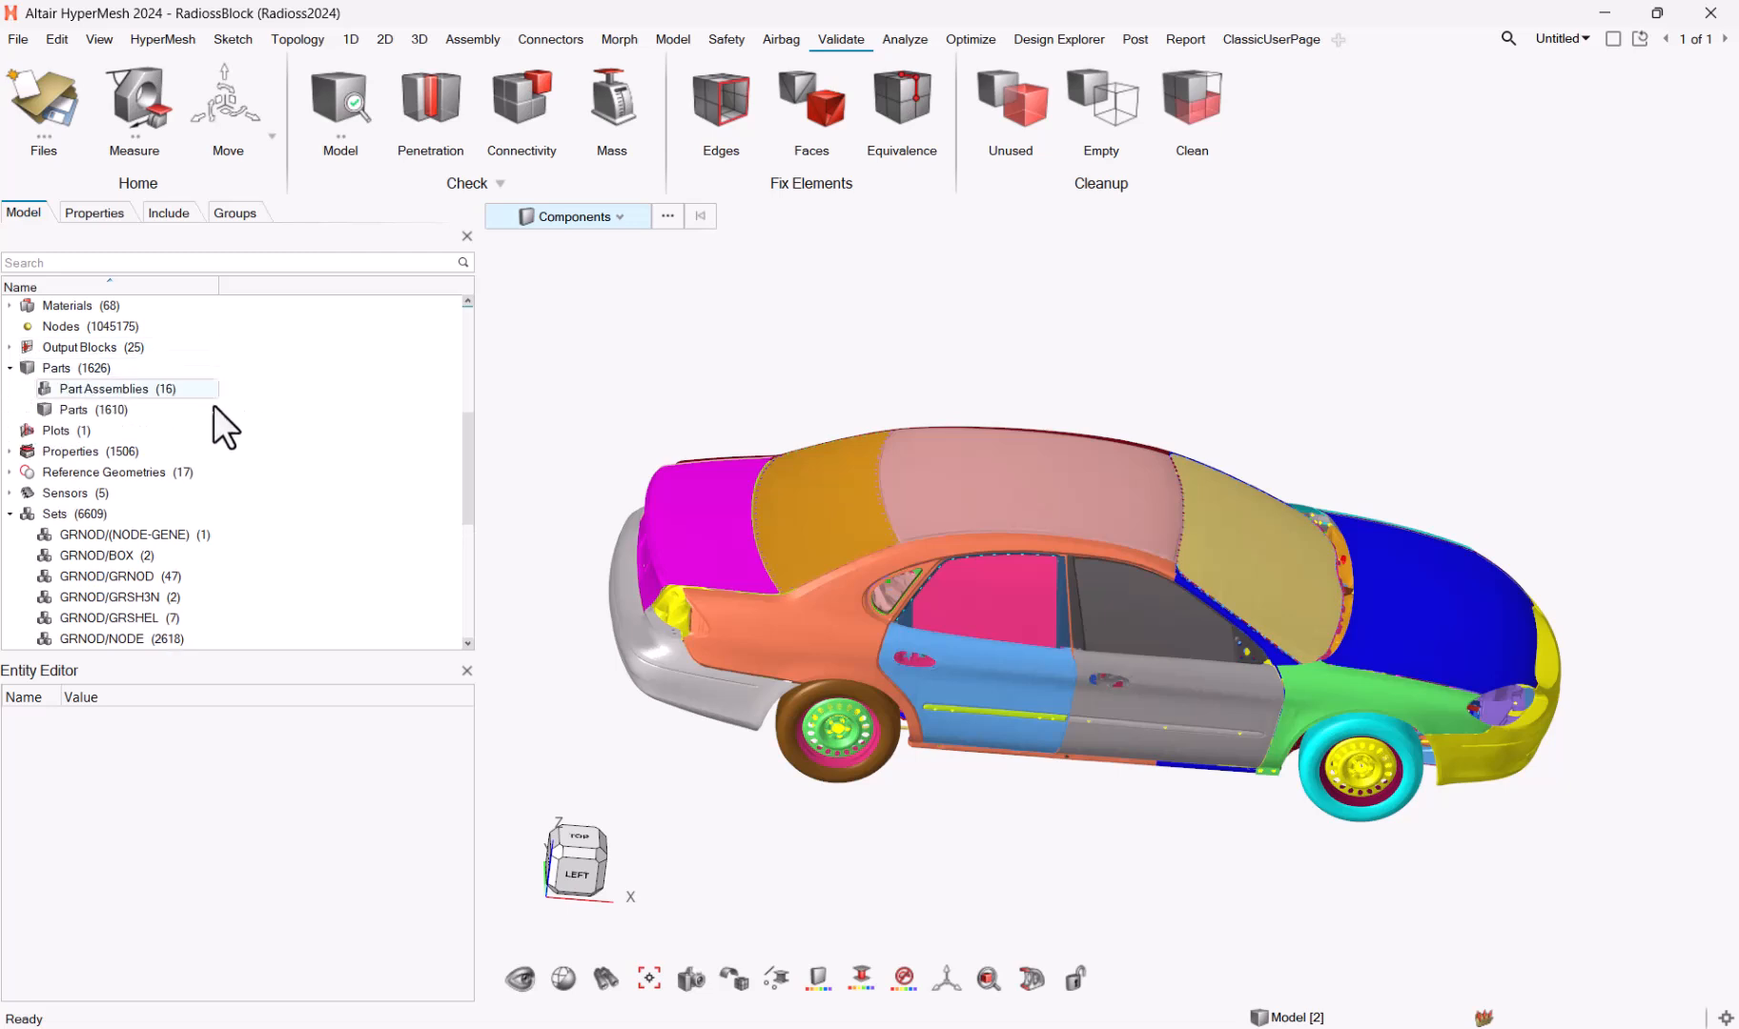
{"action": "scroll", "coordinate": [209, 465], "scroll_direction": "down", "scroll_amount": 5}
{"action": "scroll", "coordinate": [192, 515], "scroll_direction": "up", "scroll_amount": 10}
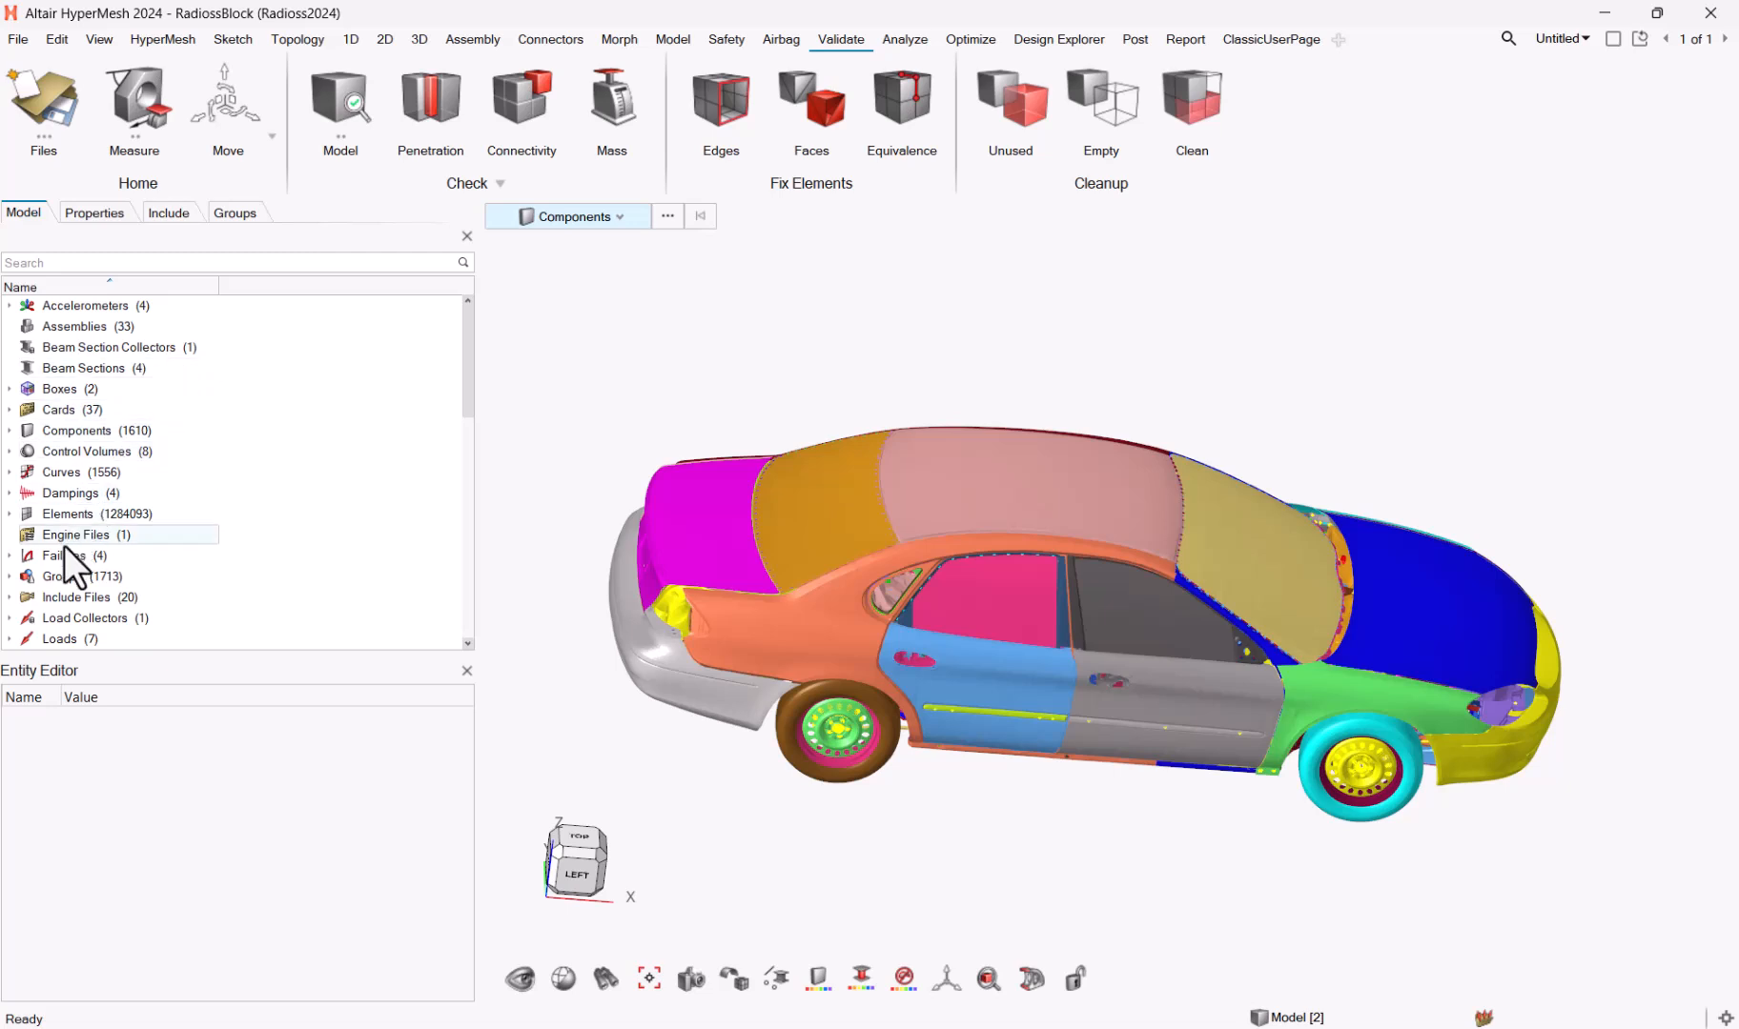
{"action": "scroll", "coordinate": [62, 551], "scroll_direction": "down", "scroll_amount": 3}
Step: Show the Properties browser and review the attributes of the shell property SectShll_2000760
{"action": "left_click", "coordinate": [94, 212]}
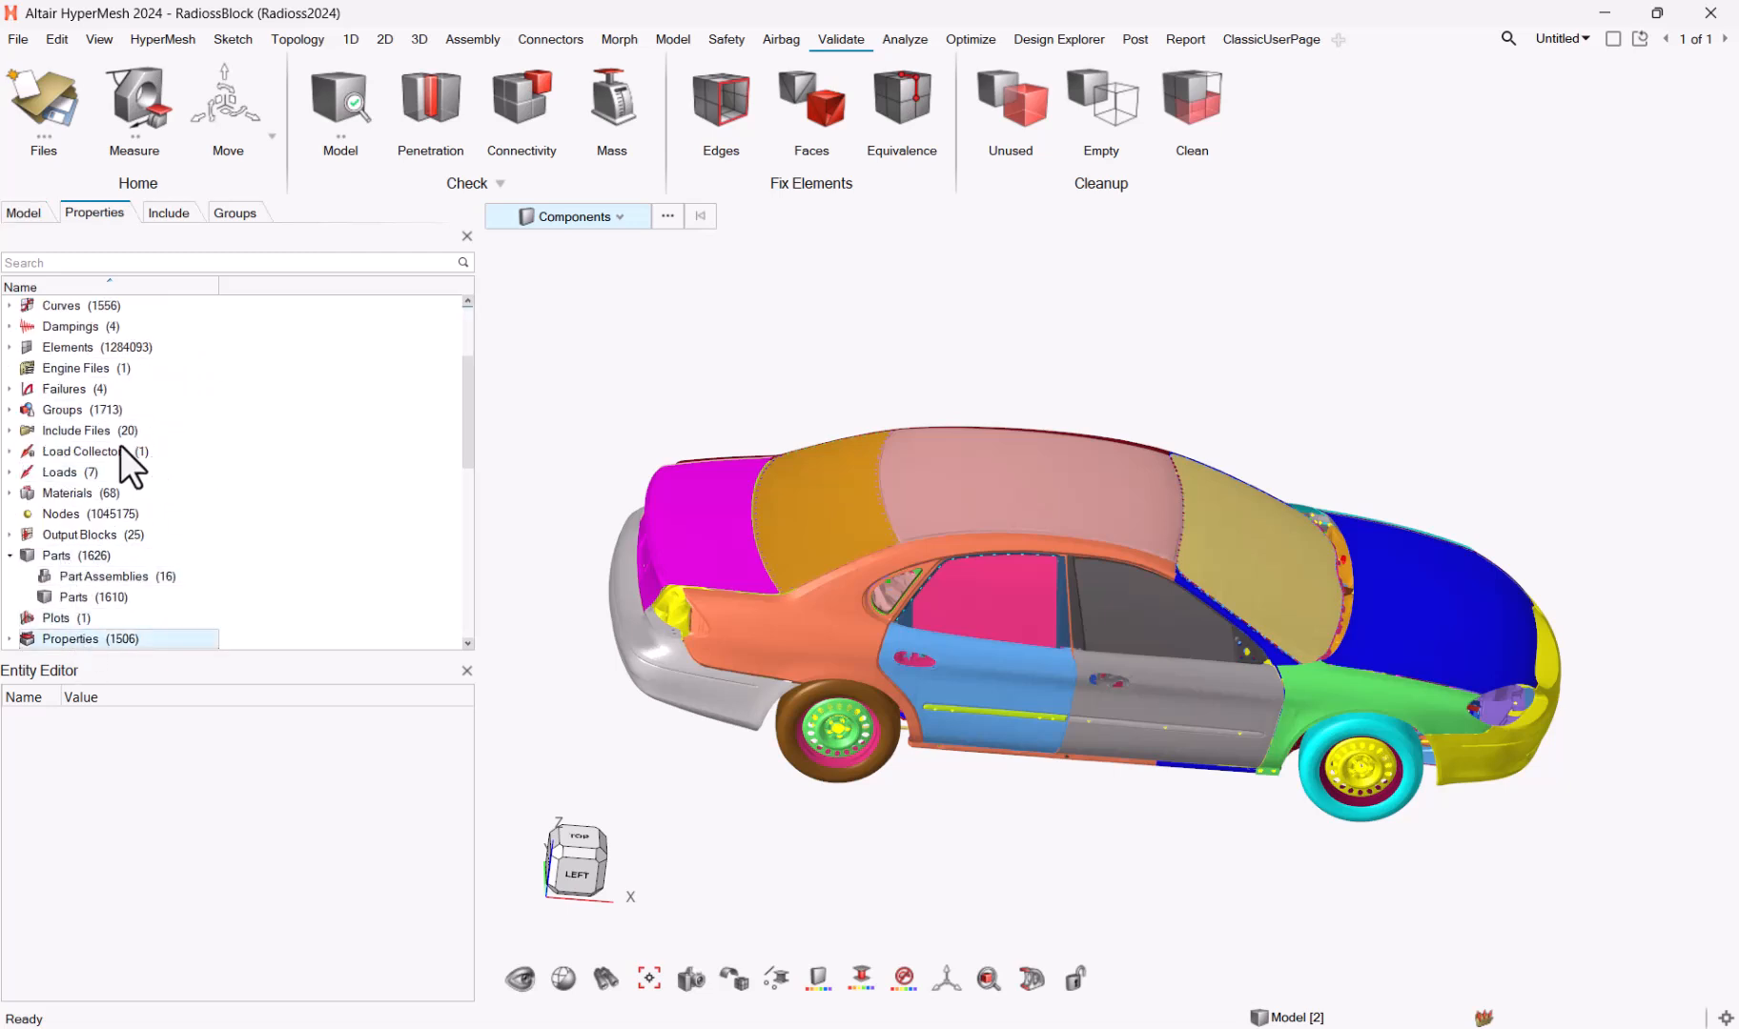
{"action": "left_click", "coordinate": [116, 307]}
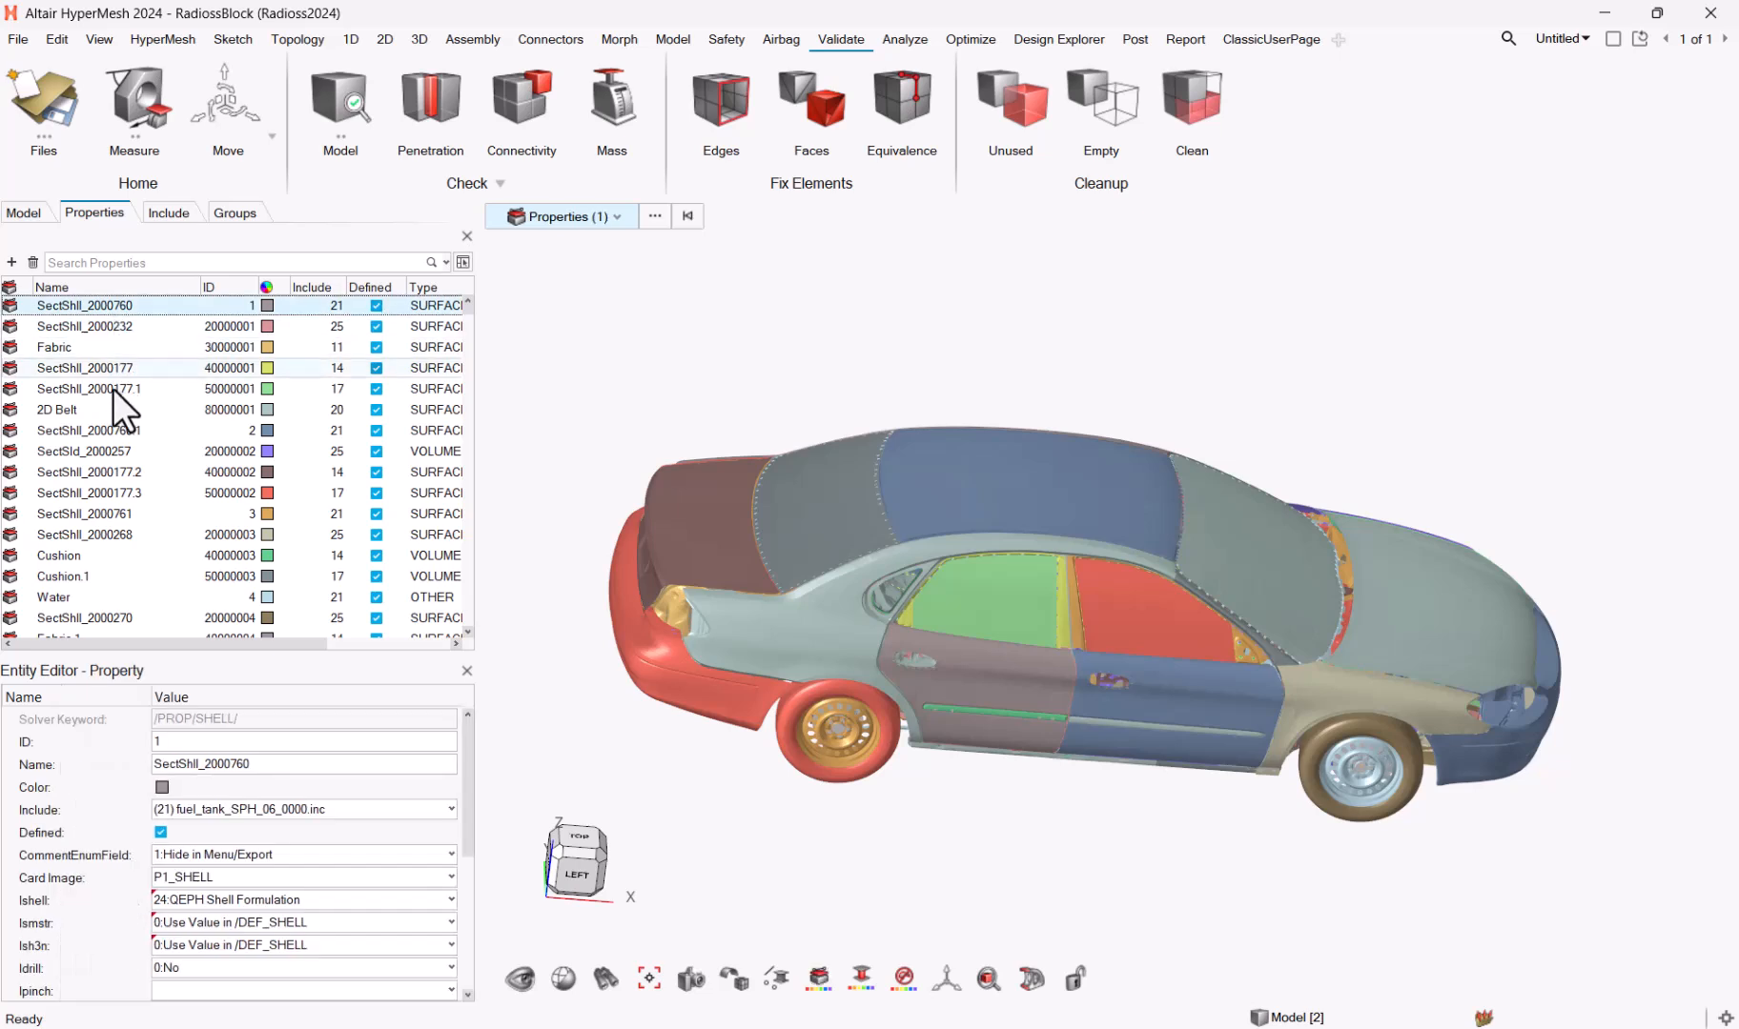
{"action": "scroll", "coordinate": [343, 808], "scroll_direction": "down", "scroll_amount": 4}
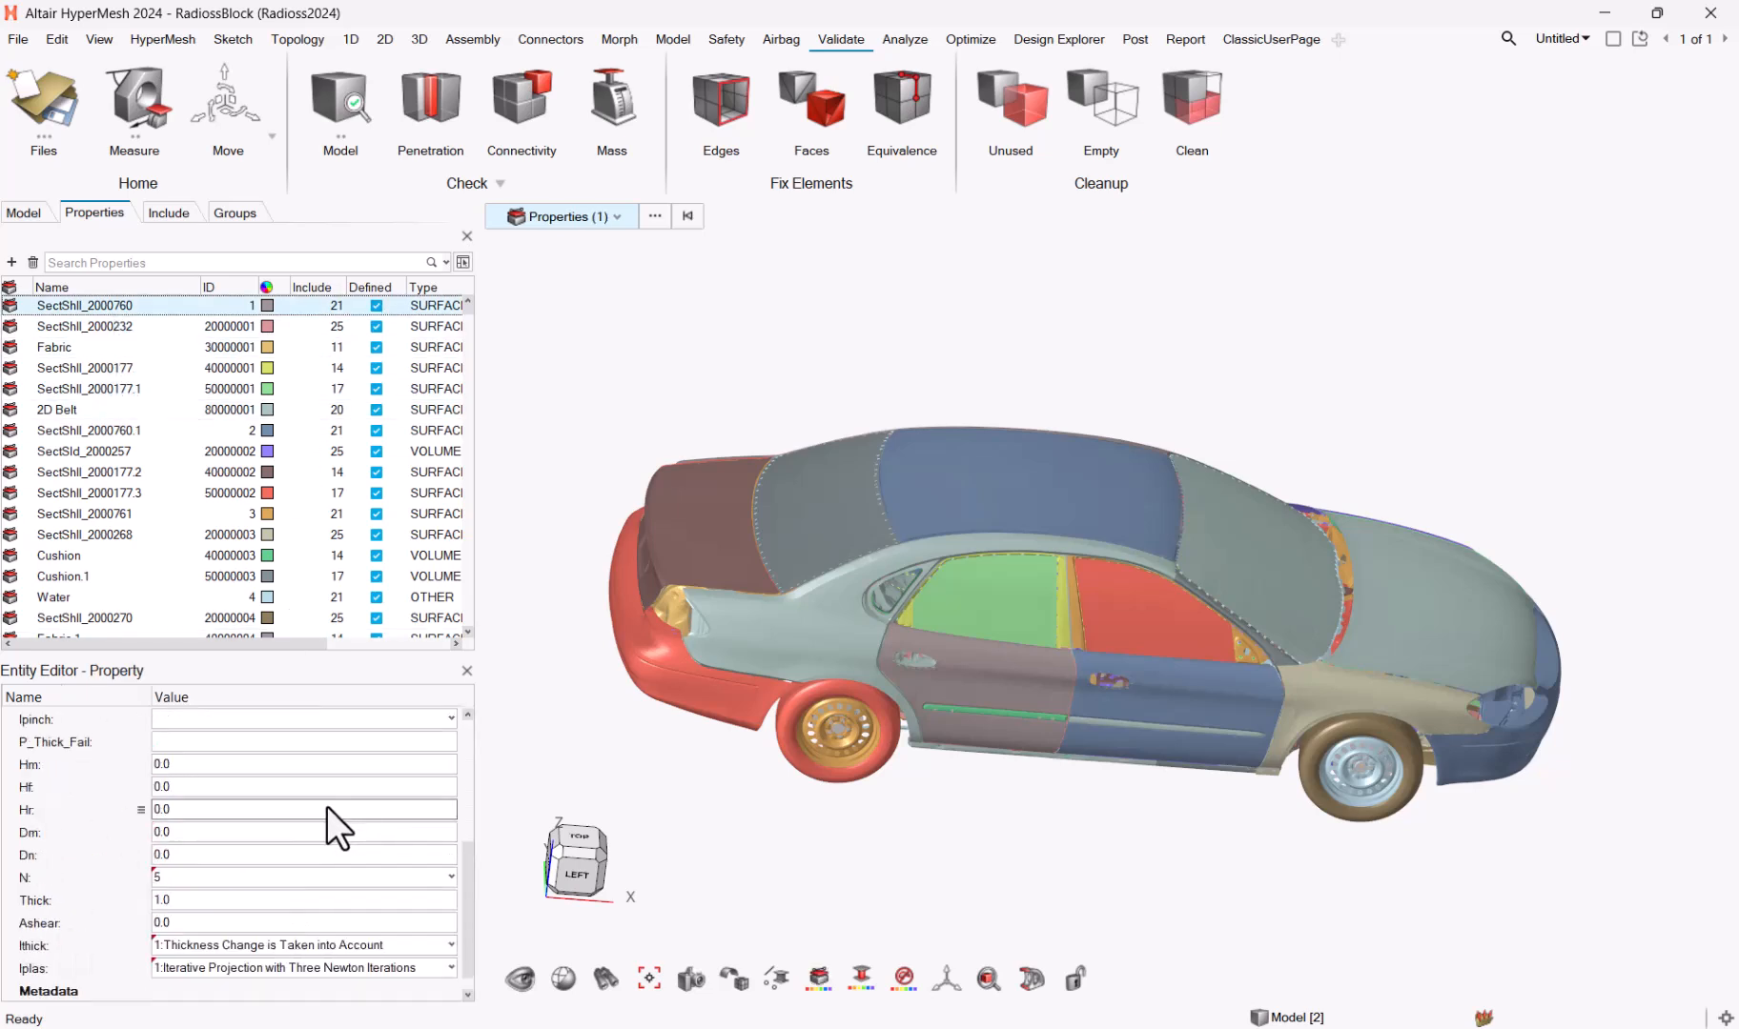
{"action": "scroll", "coordinate": [327, 806], "scroll_direction": "up", "scroll_amount": 3}
Step: Select the properties from SectShll_2000760.1 to SectShll_2000268, and then only SectShll_2000177 and 2D Belt, to inspect their common attributes
{"action": "left_click", "coordinate": [93, 428]}
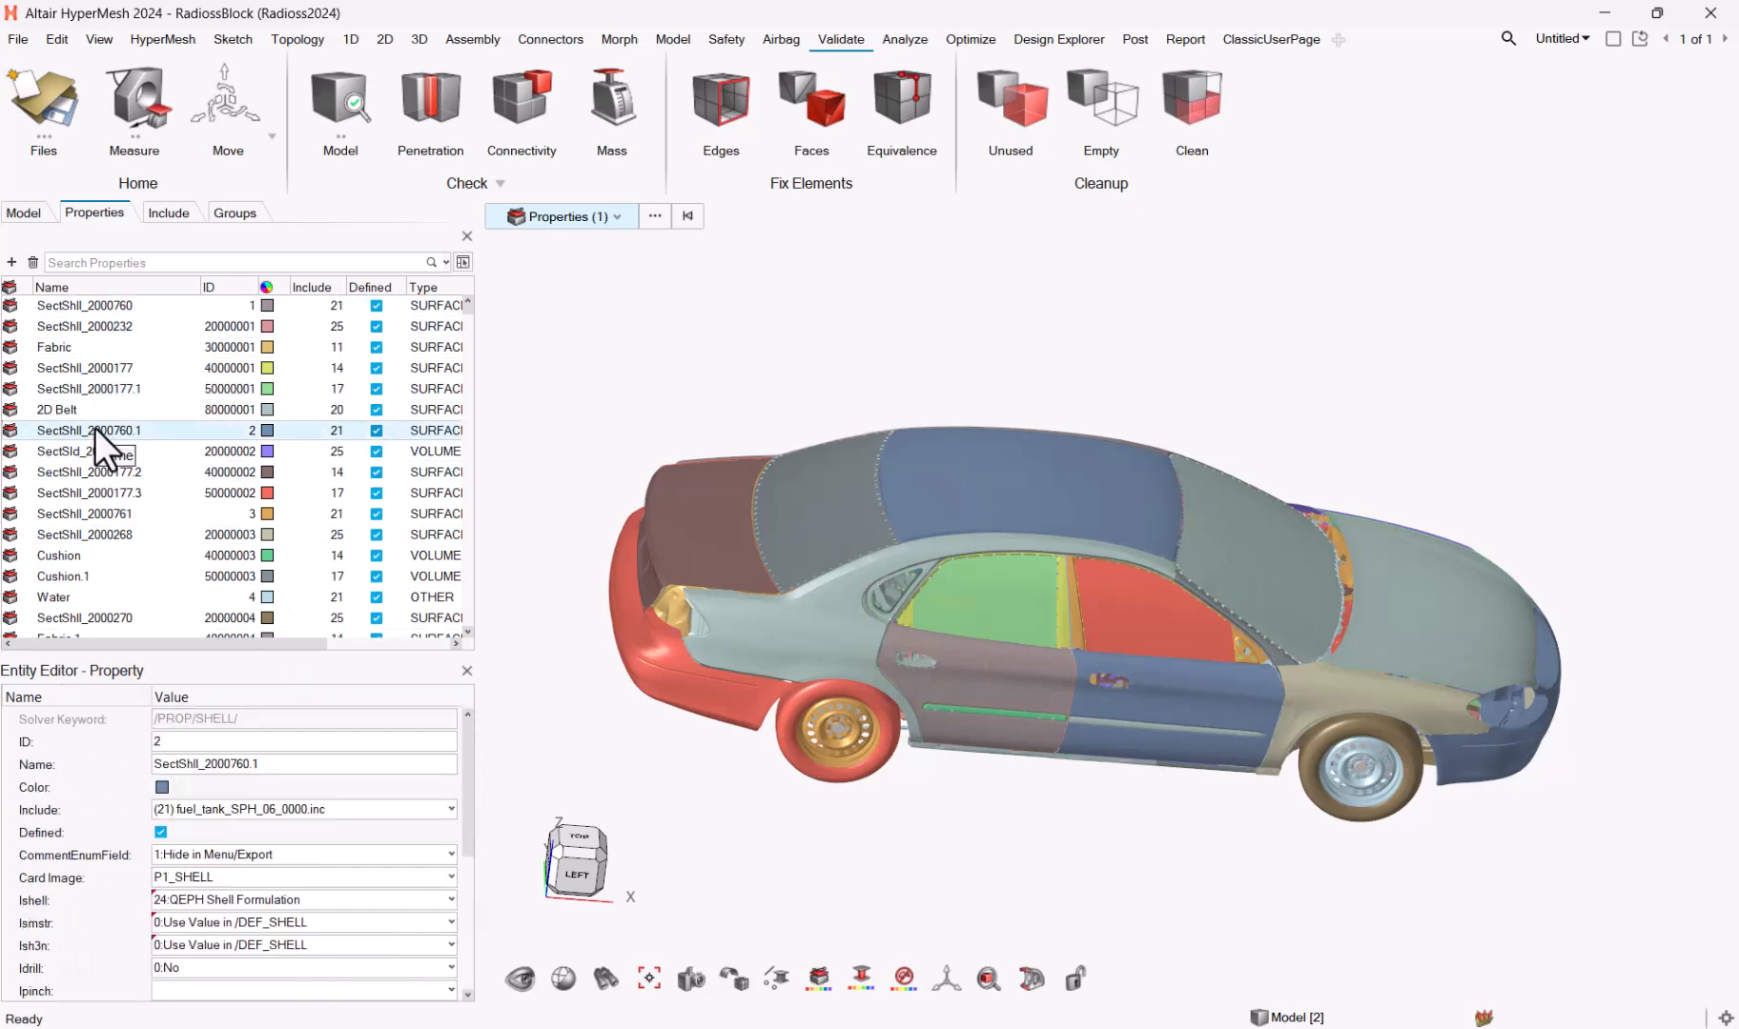
{"action": "left_click", "coordinate": [130, 534], "text": "shift"}
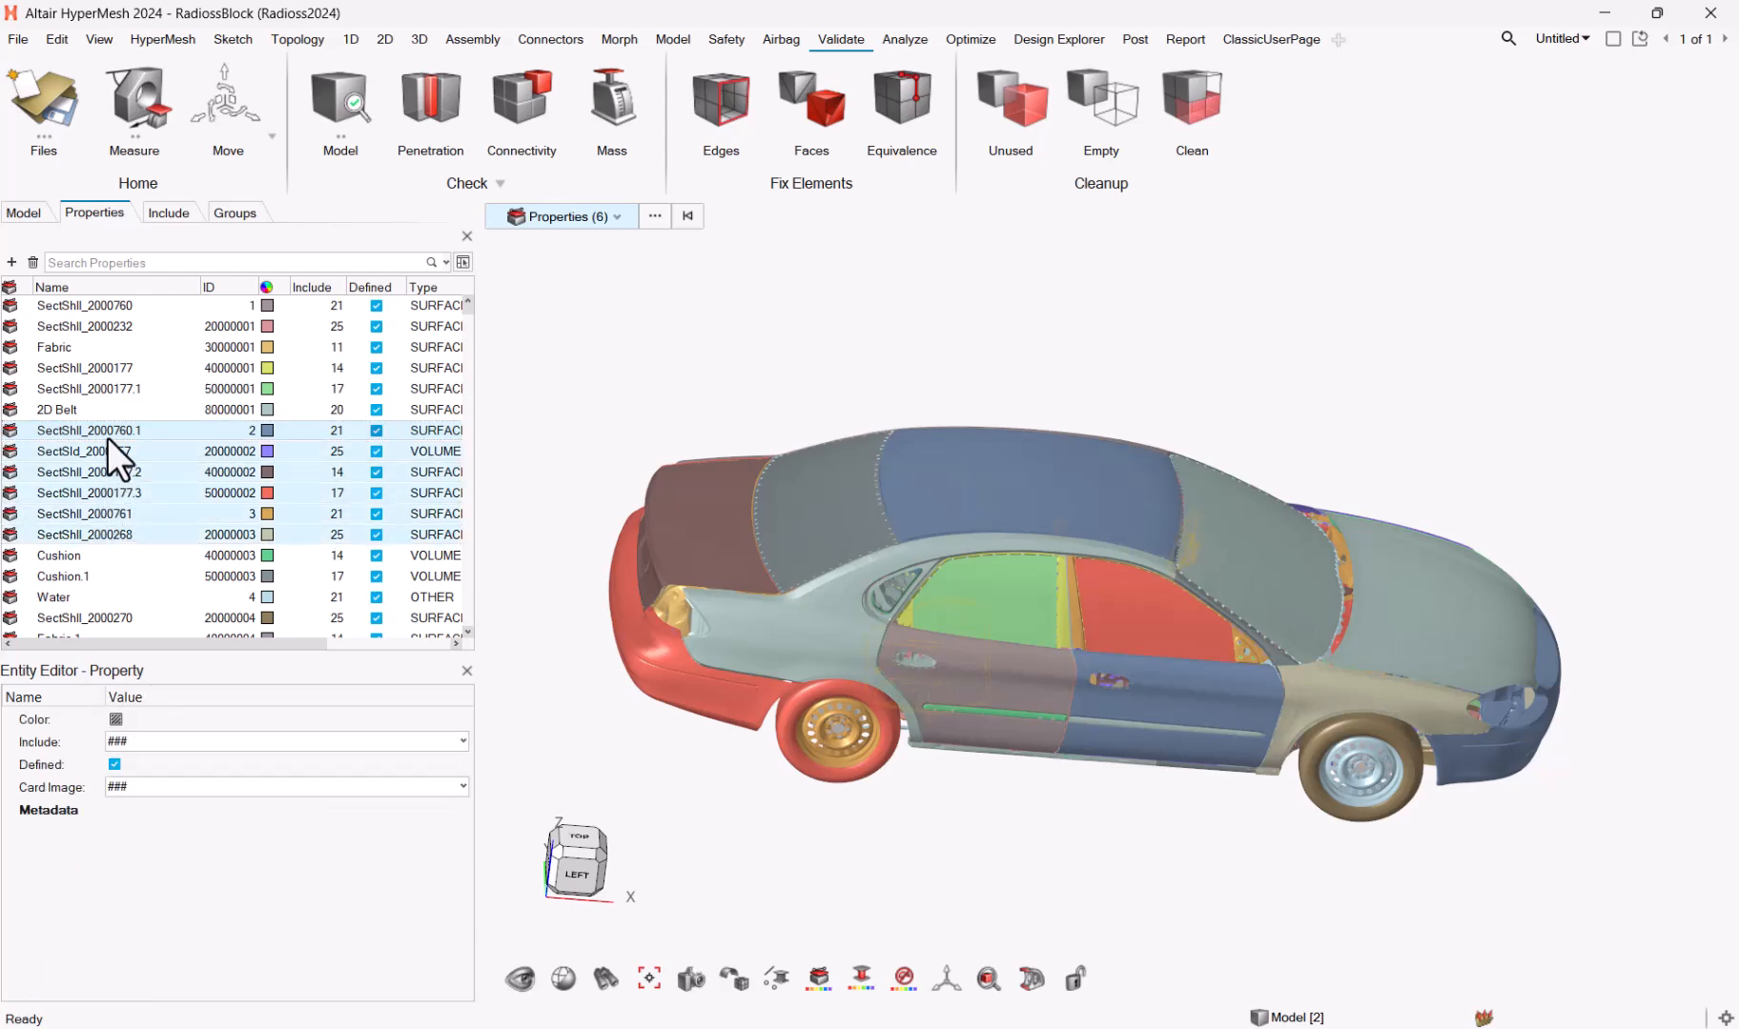
{"action": "left_click", "coordinate": [89, 362]}
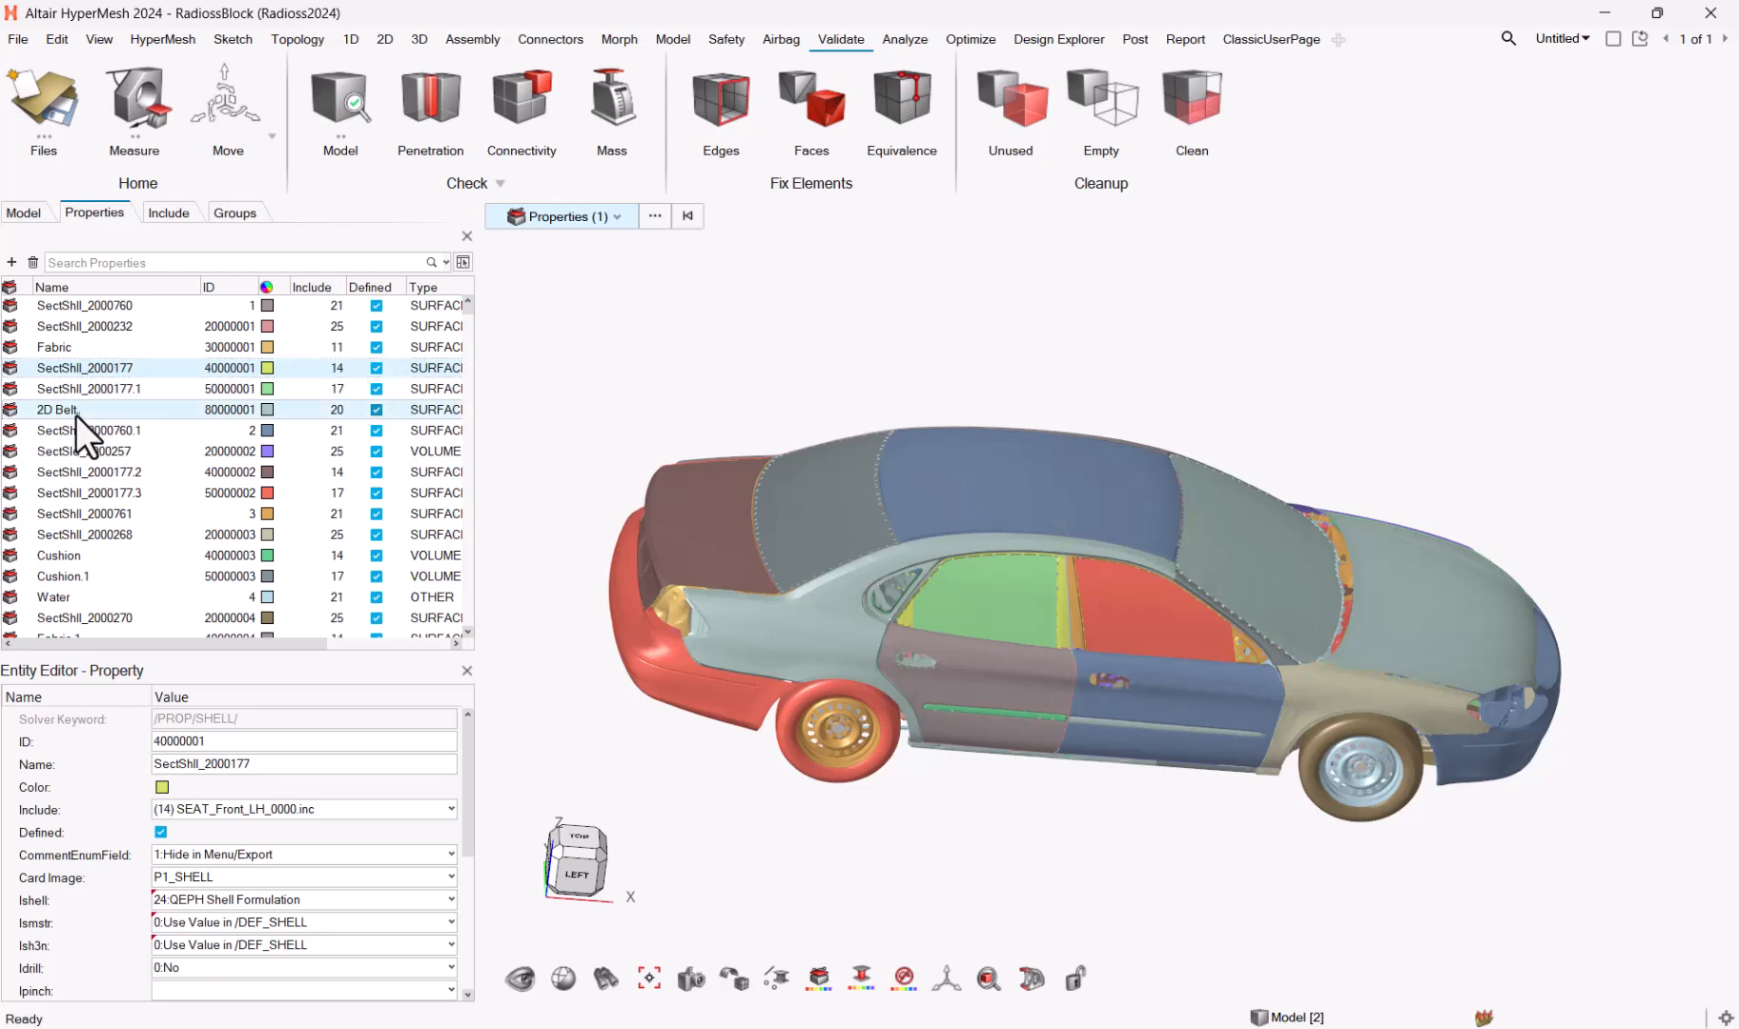
{"action": "left_click", "coordinate": [74, 411], "text": "ctrl"}
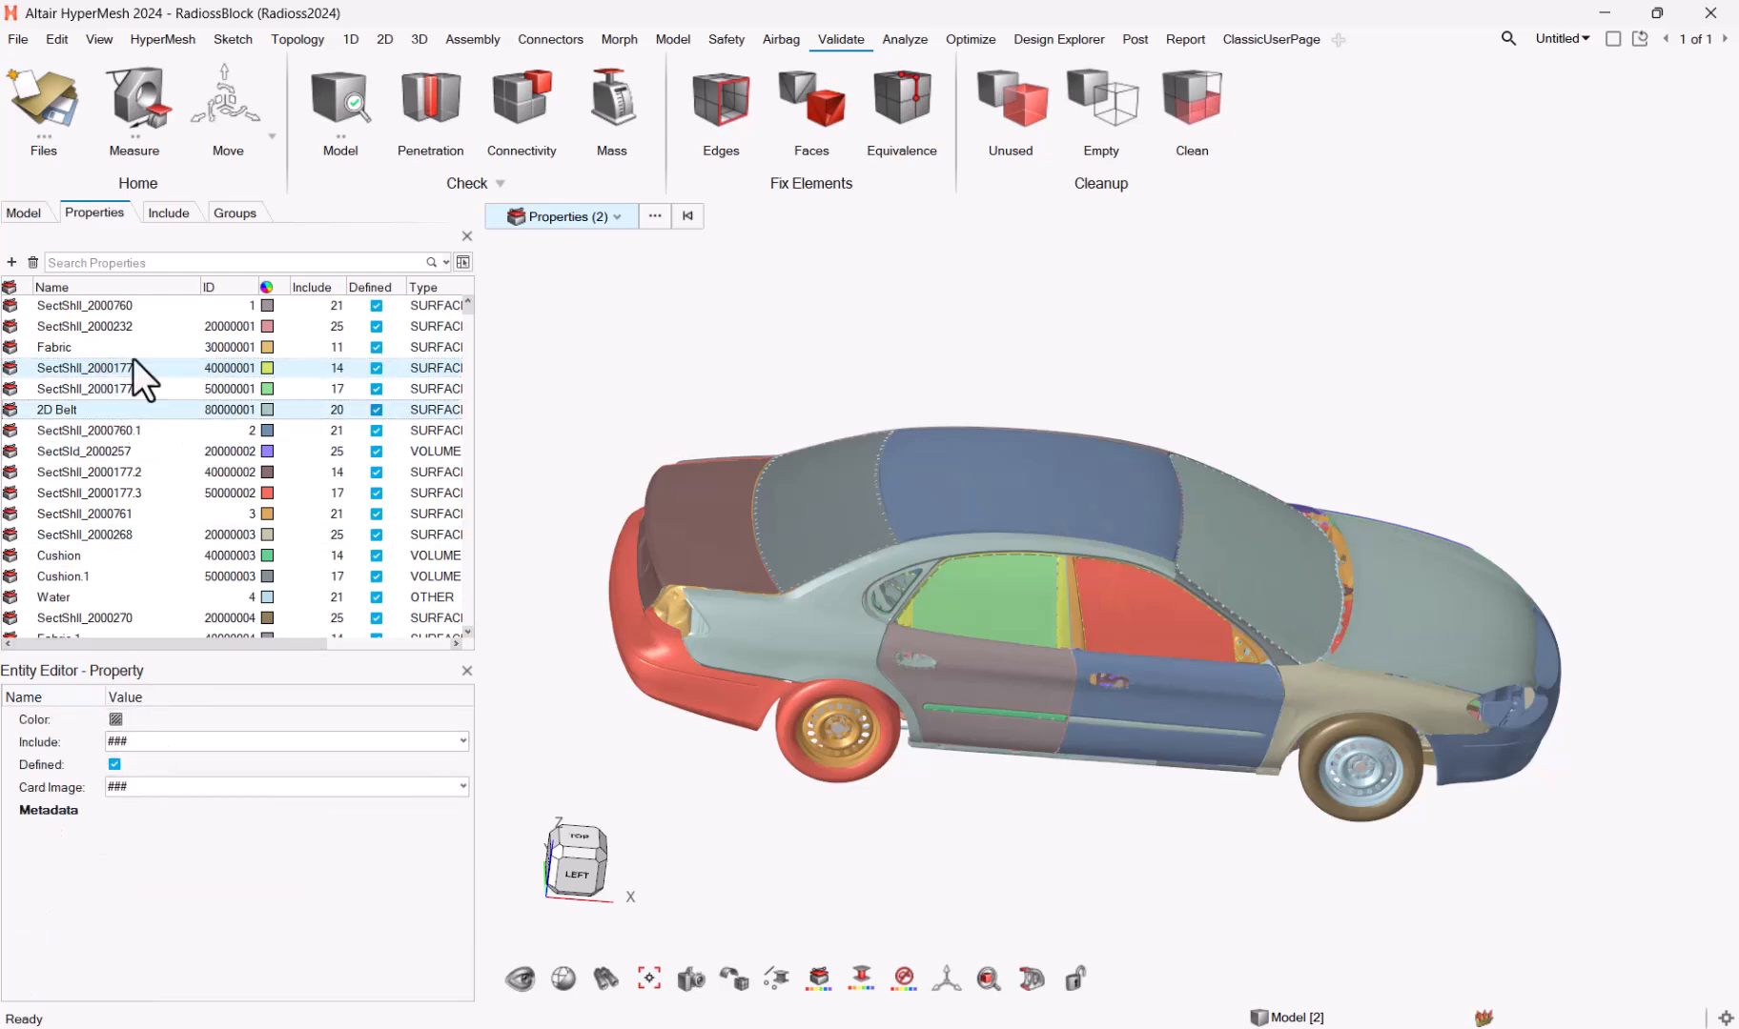
{"action": "left_click", "coordinate": [533, 339]}
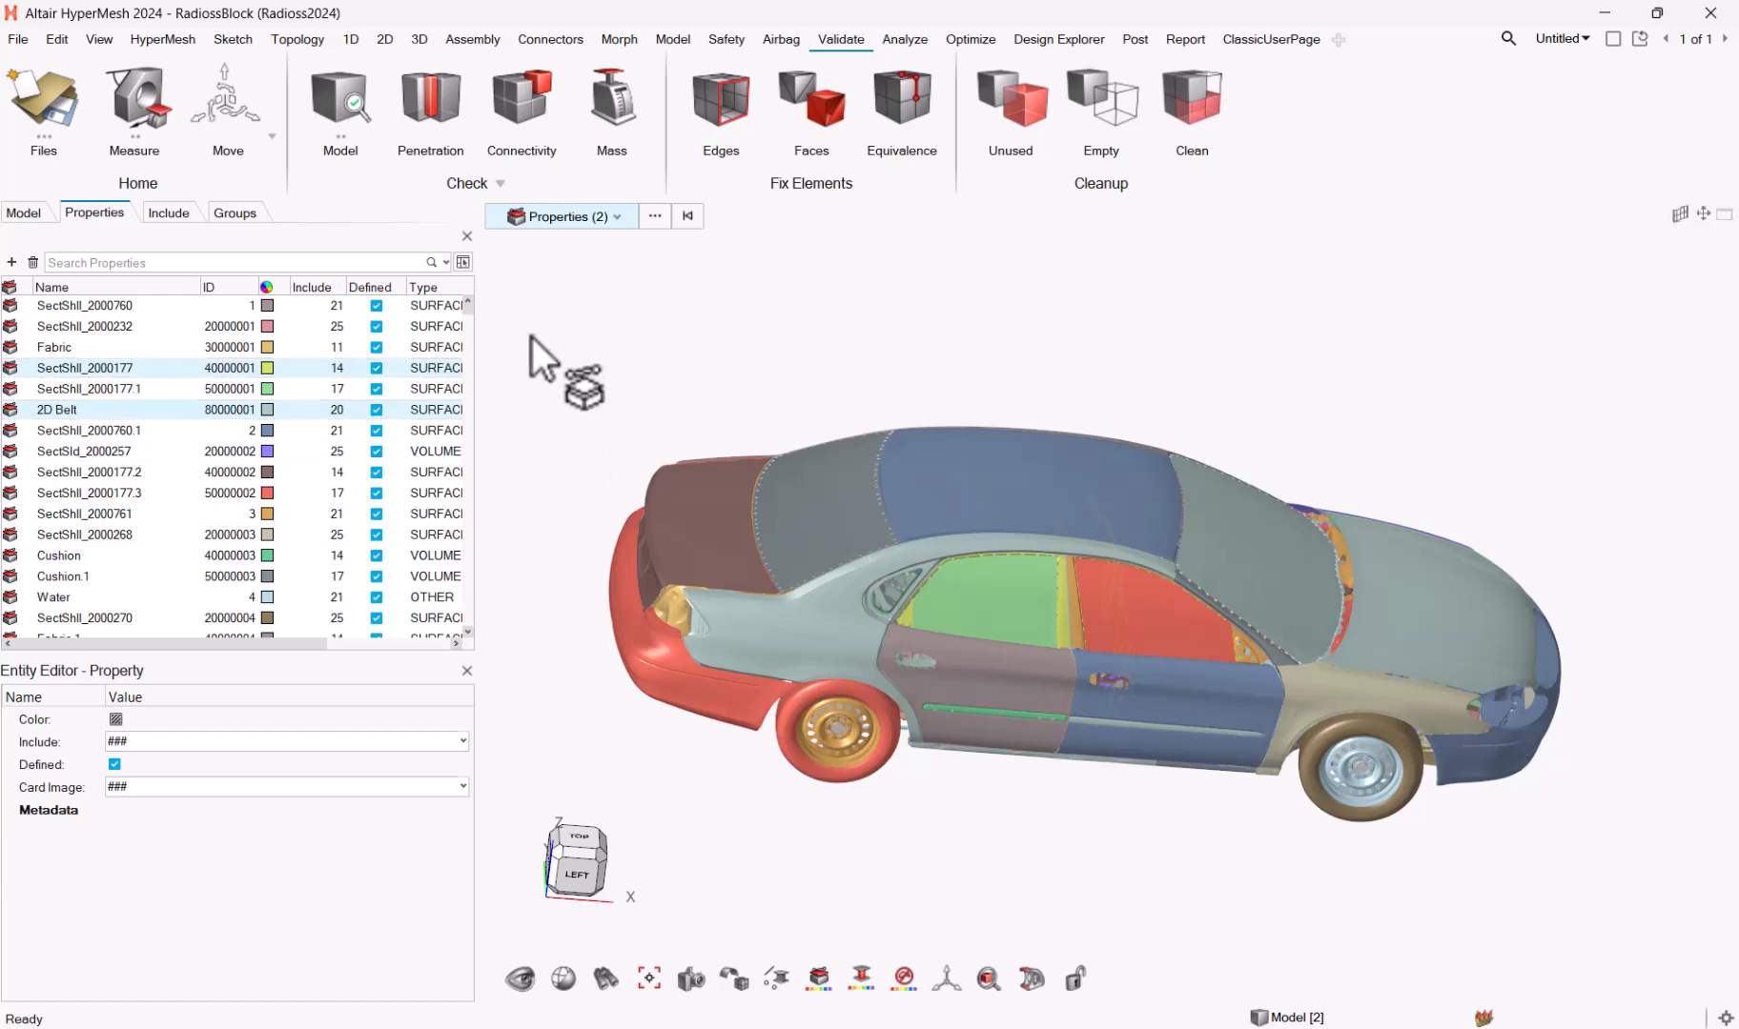
Step: Compare the attributes of SectShll_2000177, SectShll_2000177.1 and SectShll_2000268 in the Entity Editor, and clear the selection
{"action": "left_click", "coordinate": [124, 372]}
{"action": "left_click", "coordinate": [118, 391], "text": "shift"}
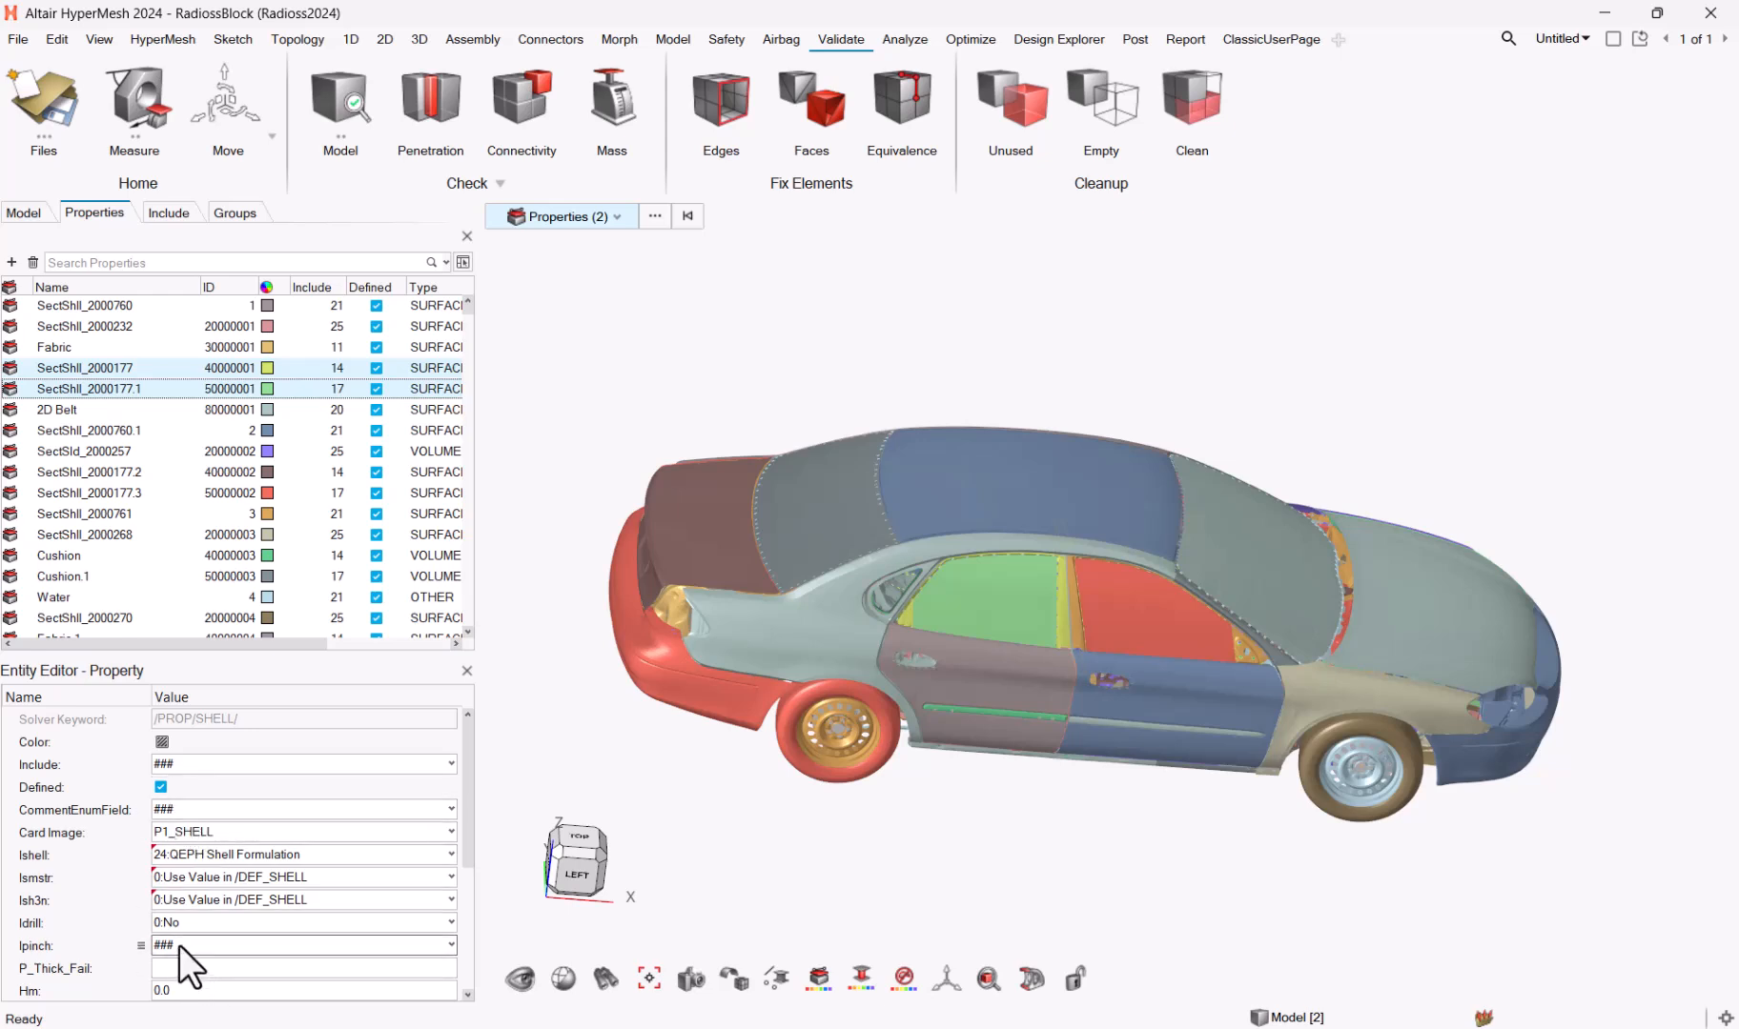
{"action": "left_click_drag", "start_coordinate": [469, 830], "coordinate": [488, 903]}
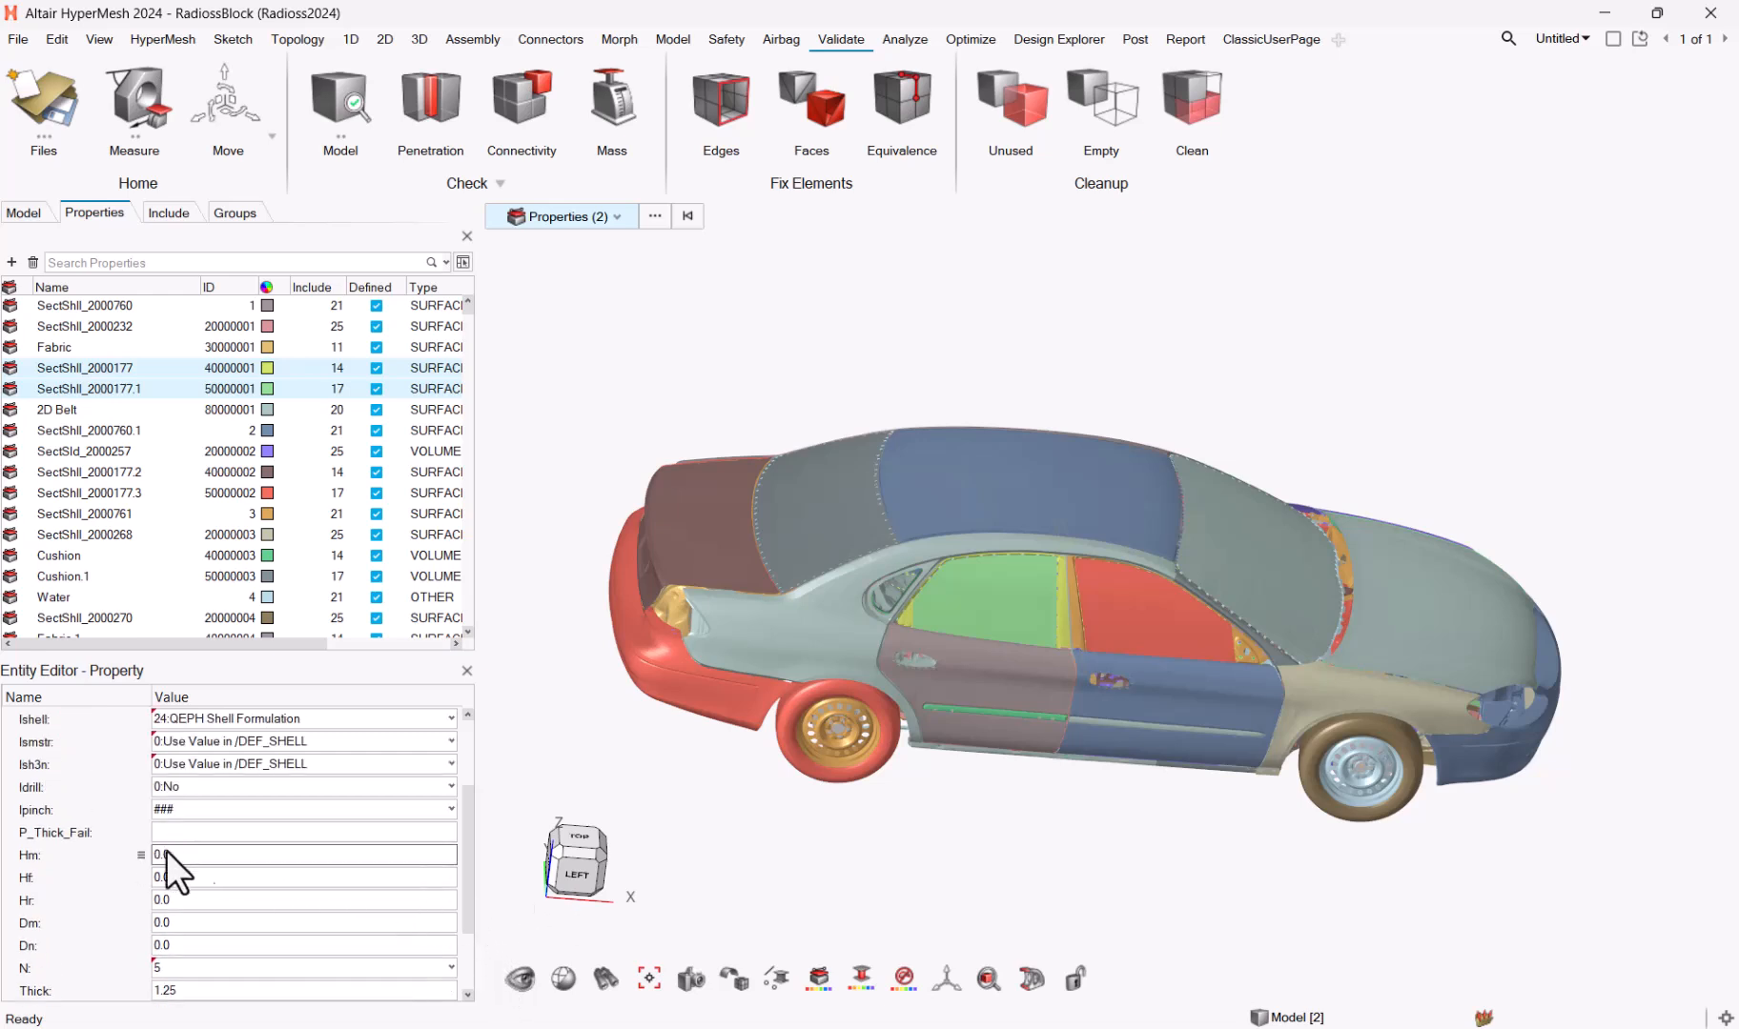
{"action": "scroll", "coordinate": [280, 884], "scroll_direction": "down", "scroll_amount": 1}
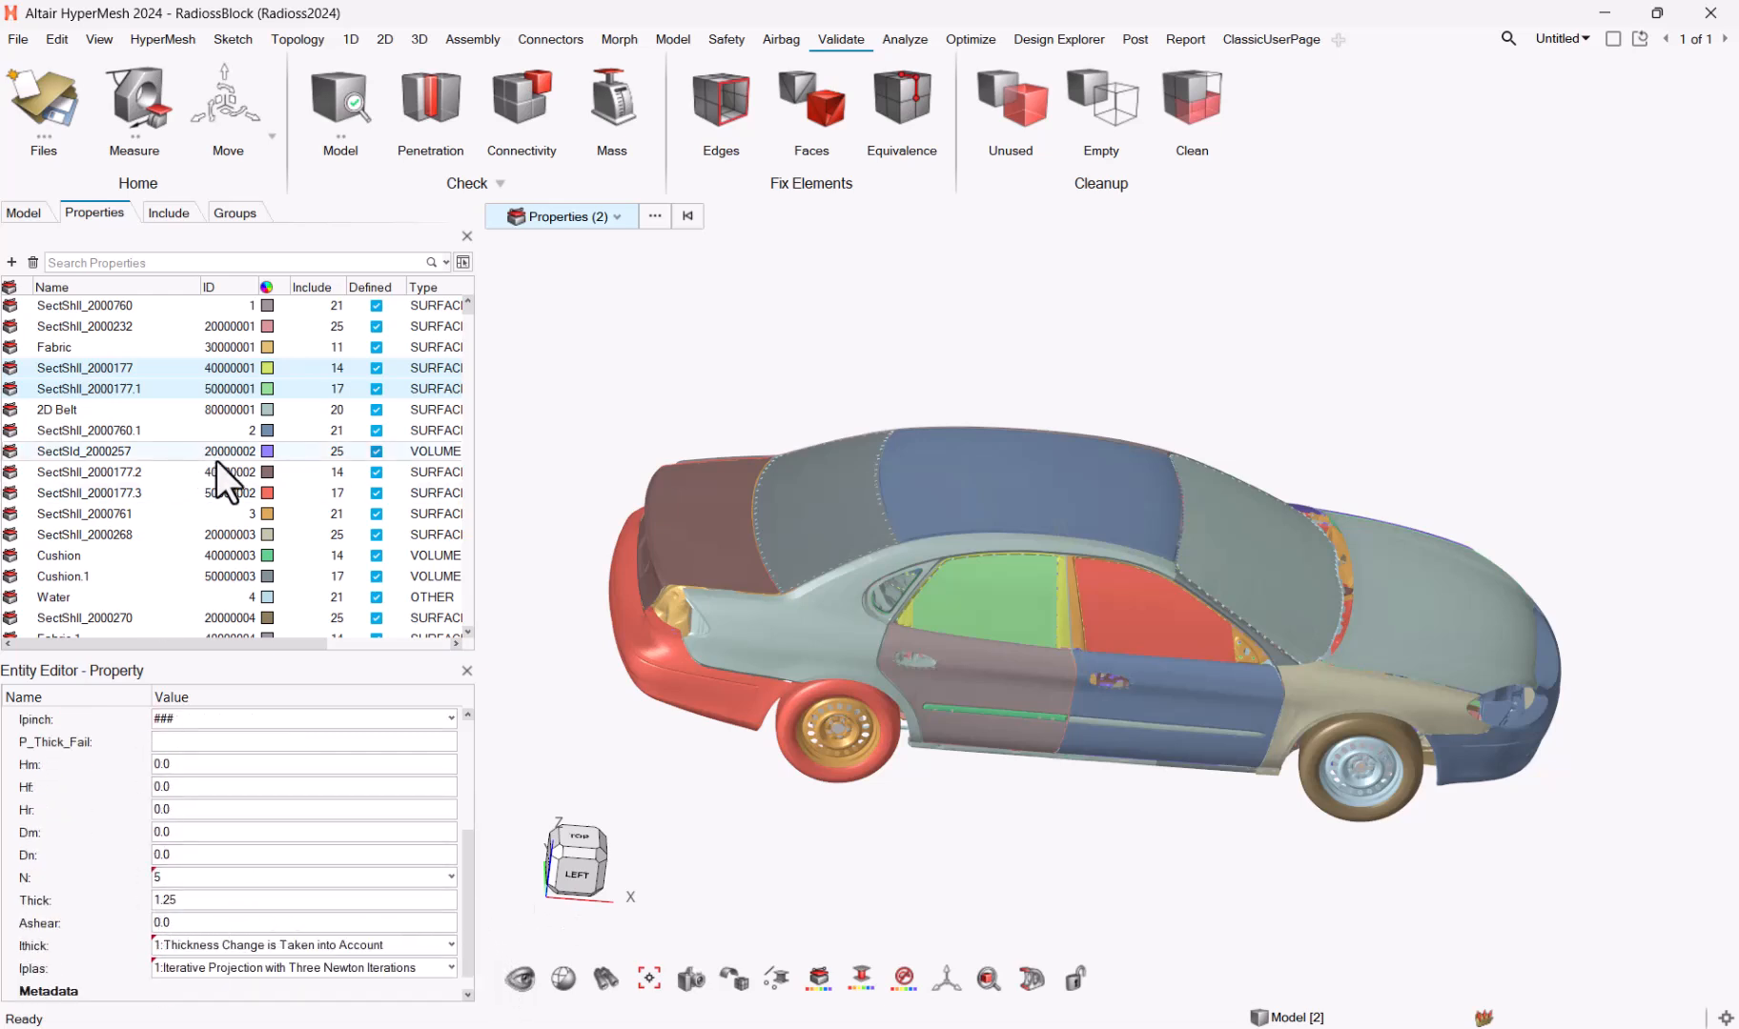
{"action": "left_click", "coordinate": [91, 532], "text": "ctrl"}
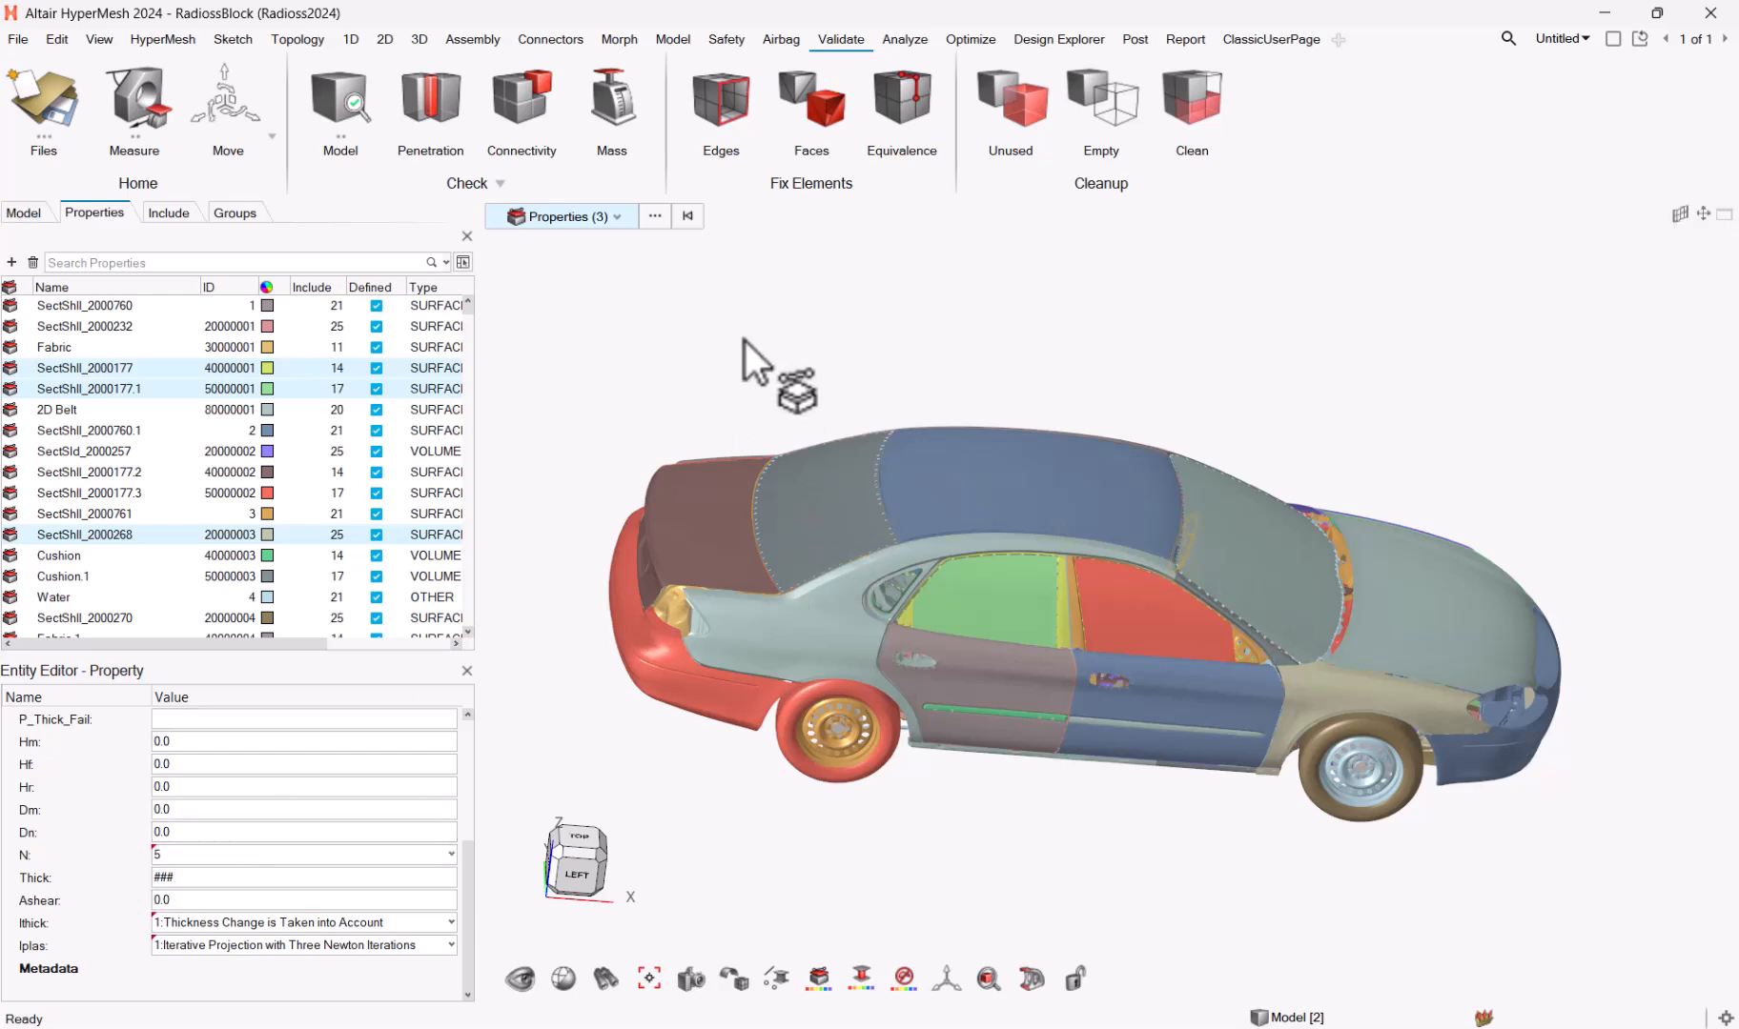
{"action": "left_click", "coordinate": [636, 294]}
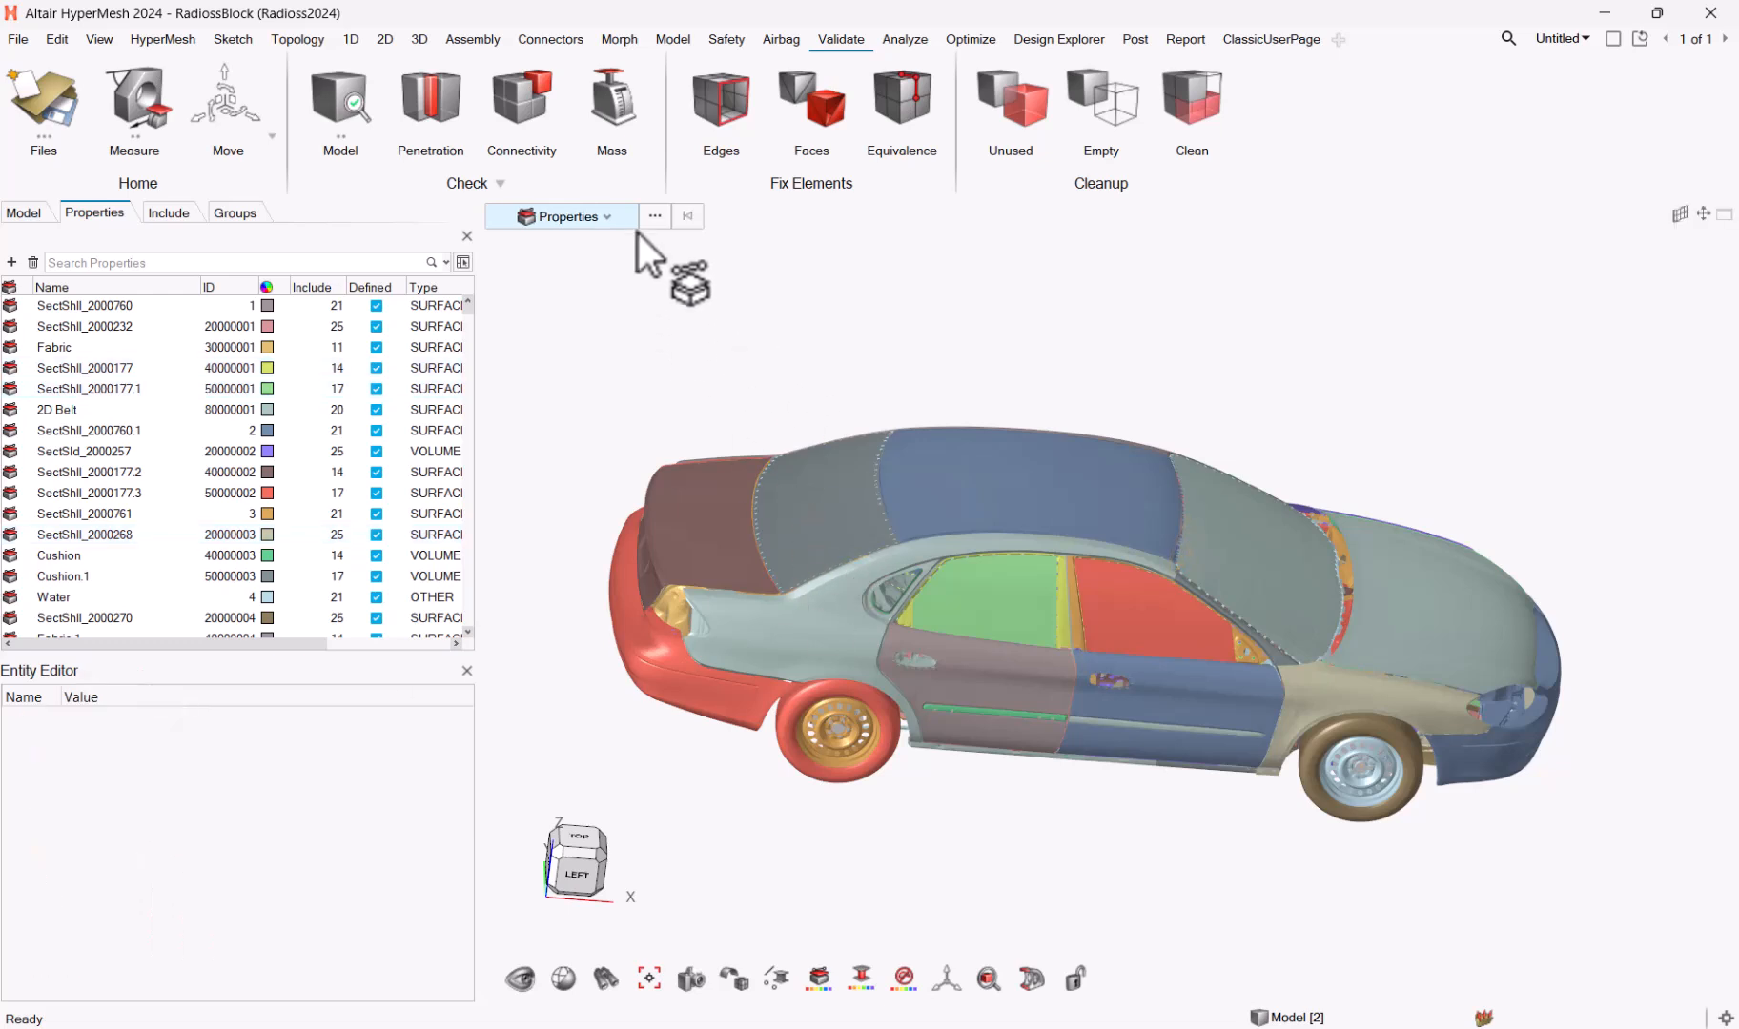
Step: Select the car roof's property in the model and sort the property list by thickness
{"action": "left_click", "coordinate": [1036, 483]}
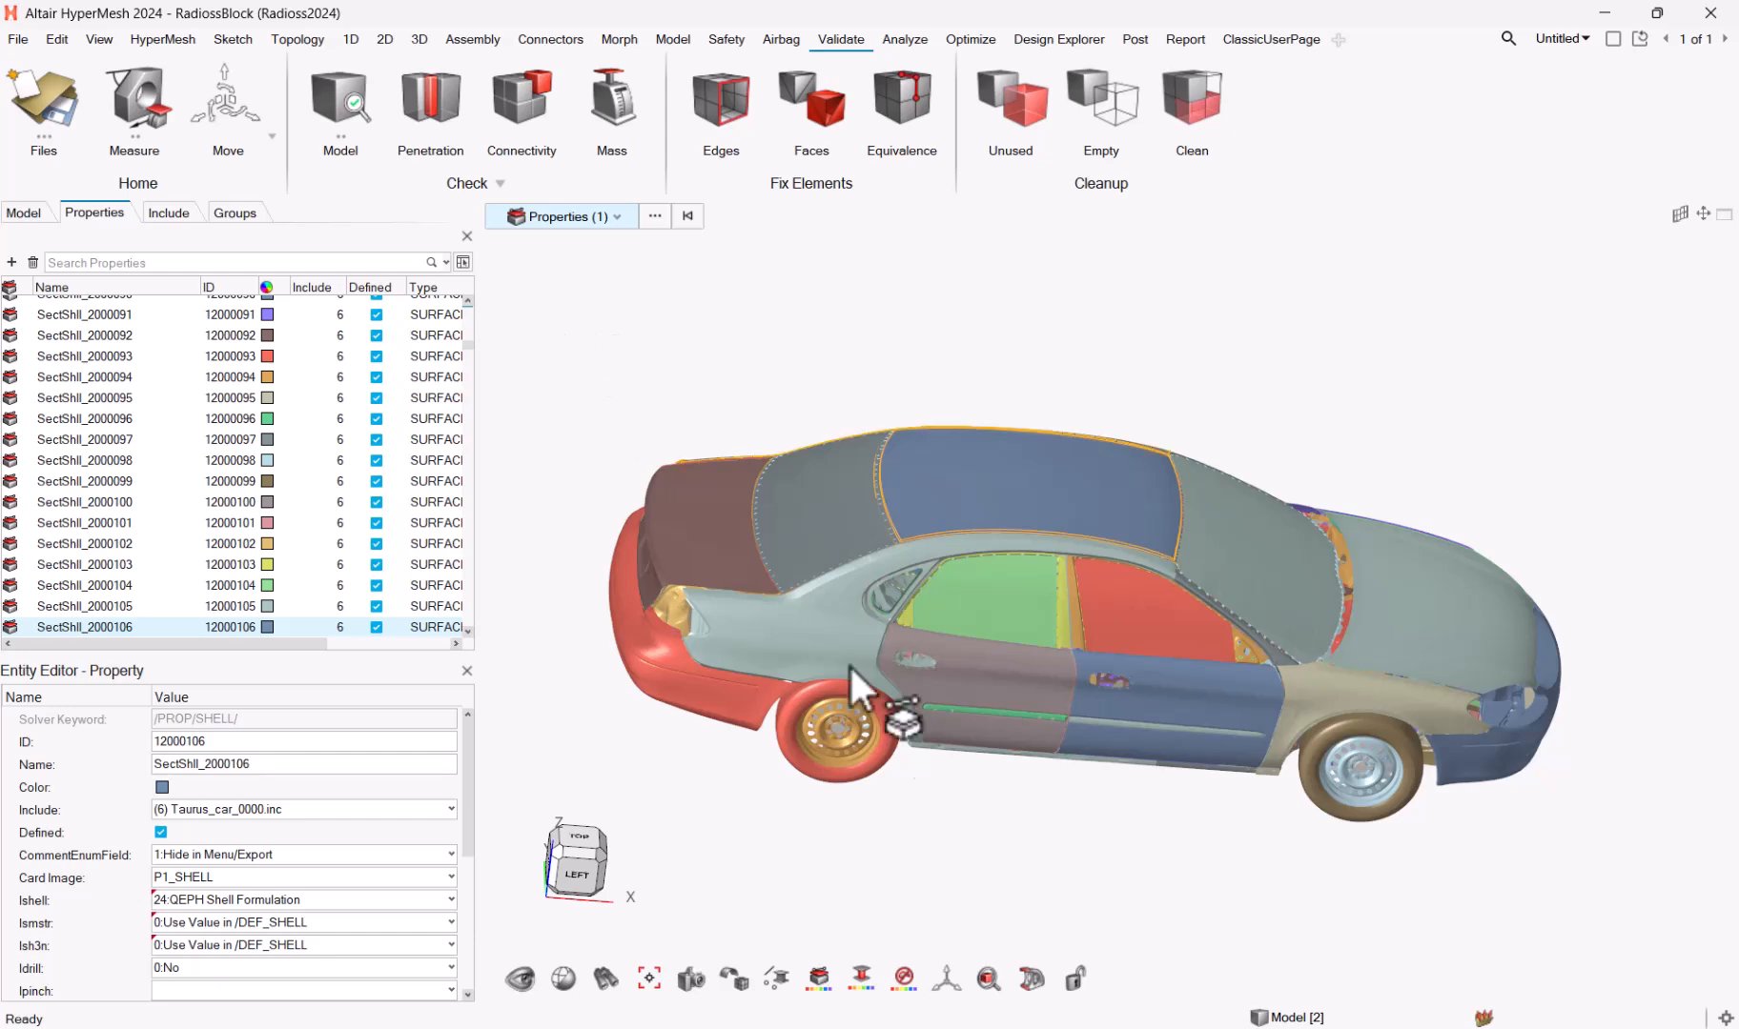
{"action": "left_click_drag", "start_coordinate": [169, 638], "coordinate": [332, 641]}
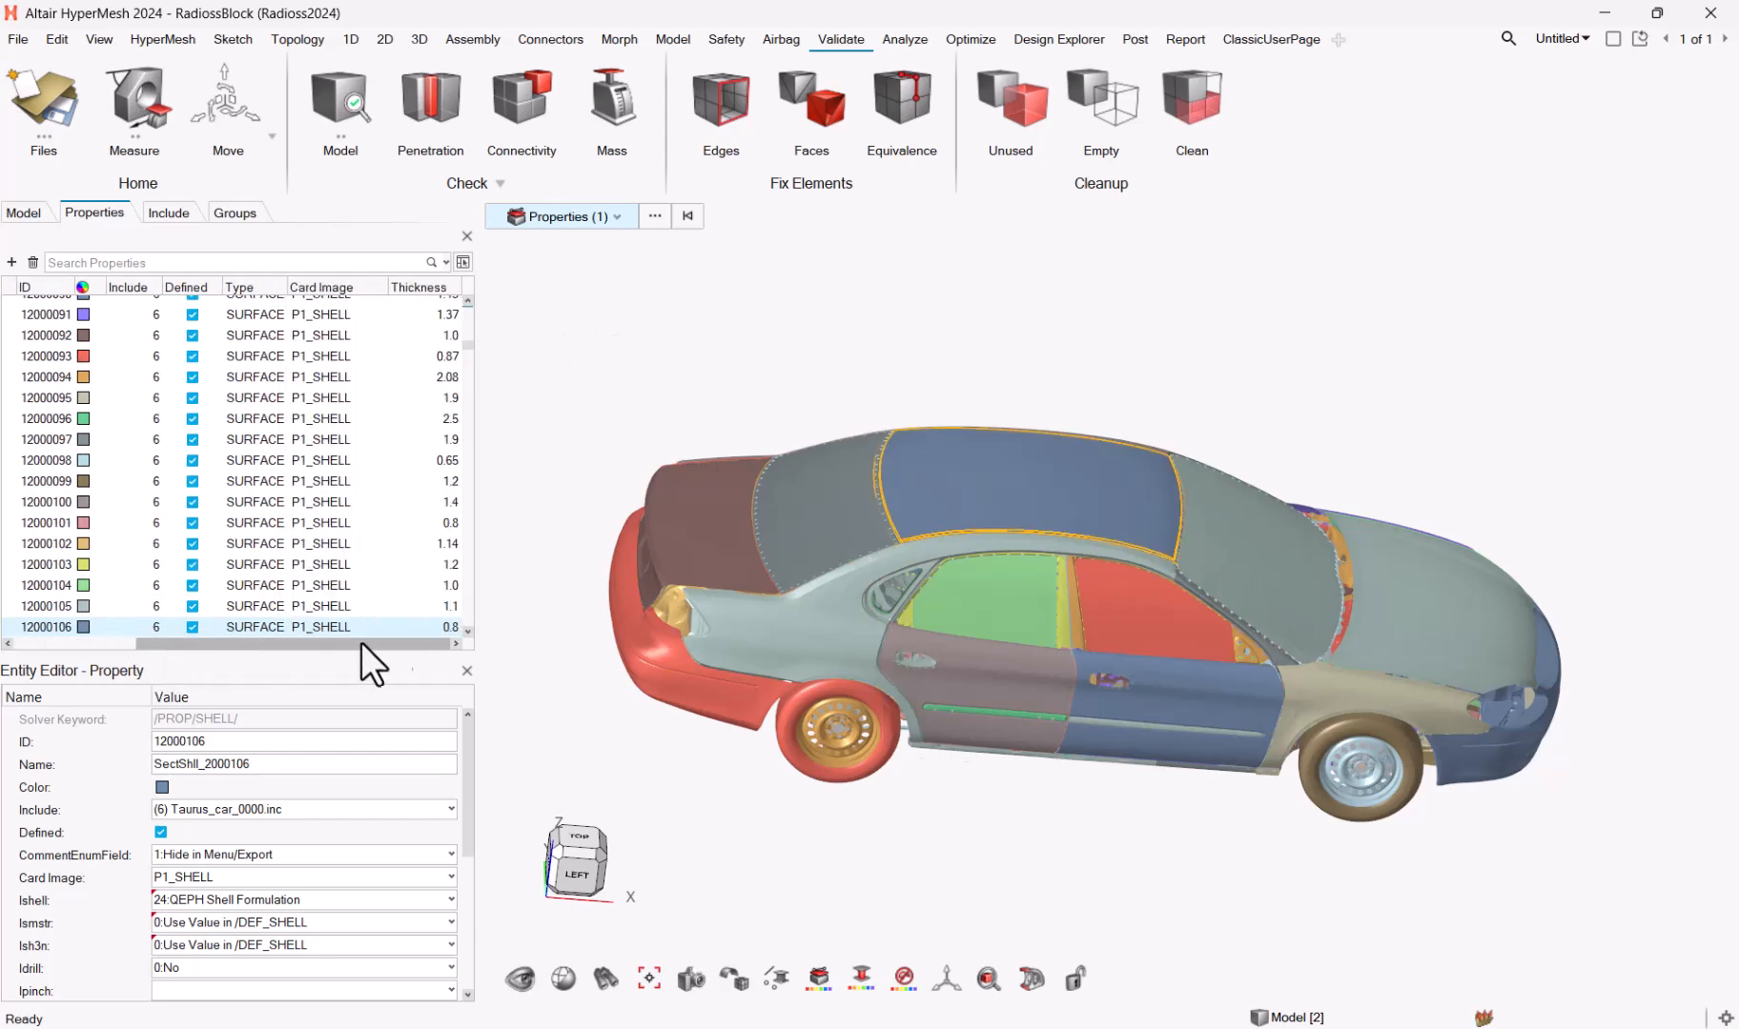
{"action": "left_click", "coordinate": [416, 285]}
{"action": "scroll", "coordinate": [359, 481], "scroll_direction": "down", "scroll_amount": 14}
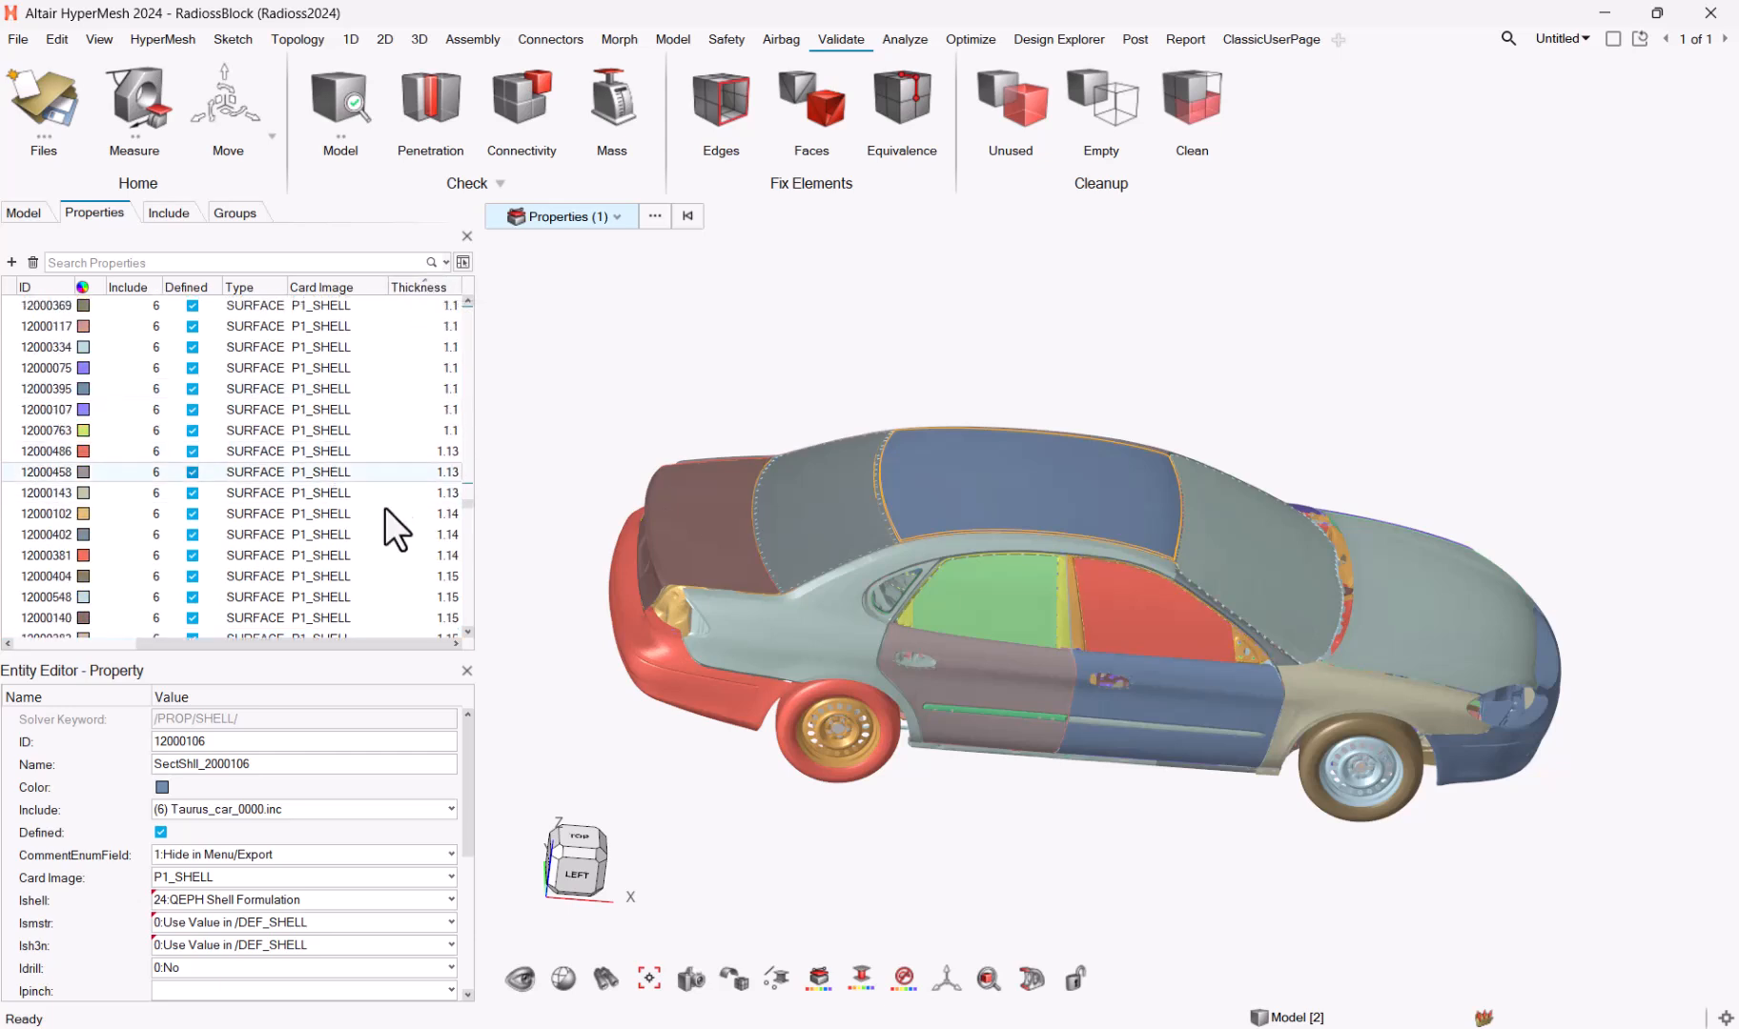
Step: Filter the property list to show only properties with Thickness=4.4
{"action": "left_click", "coordinate": [454, 287]}
{"action": "scroll", "coordinate": [507, 405], "scroll_direction": "down", "scroll_amount": 5}
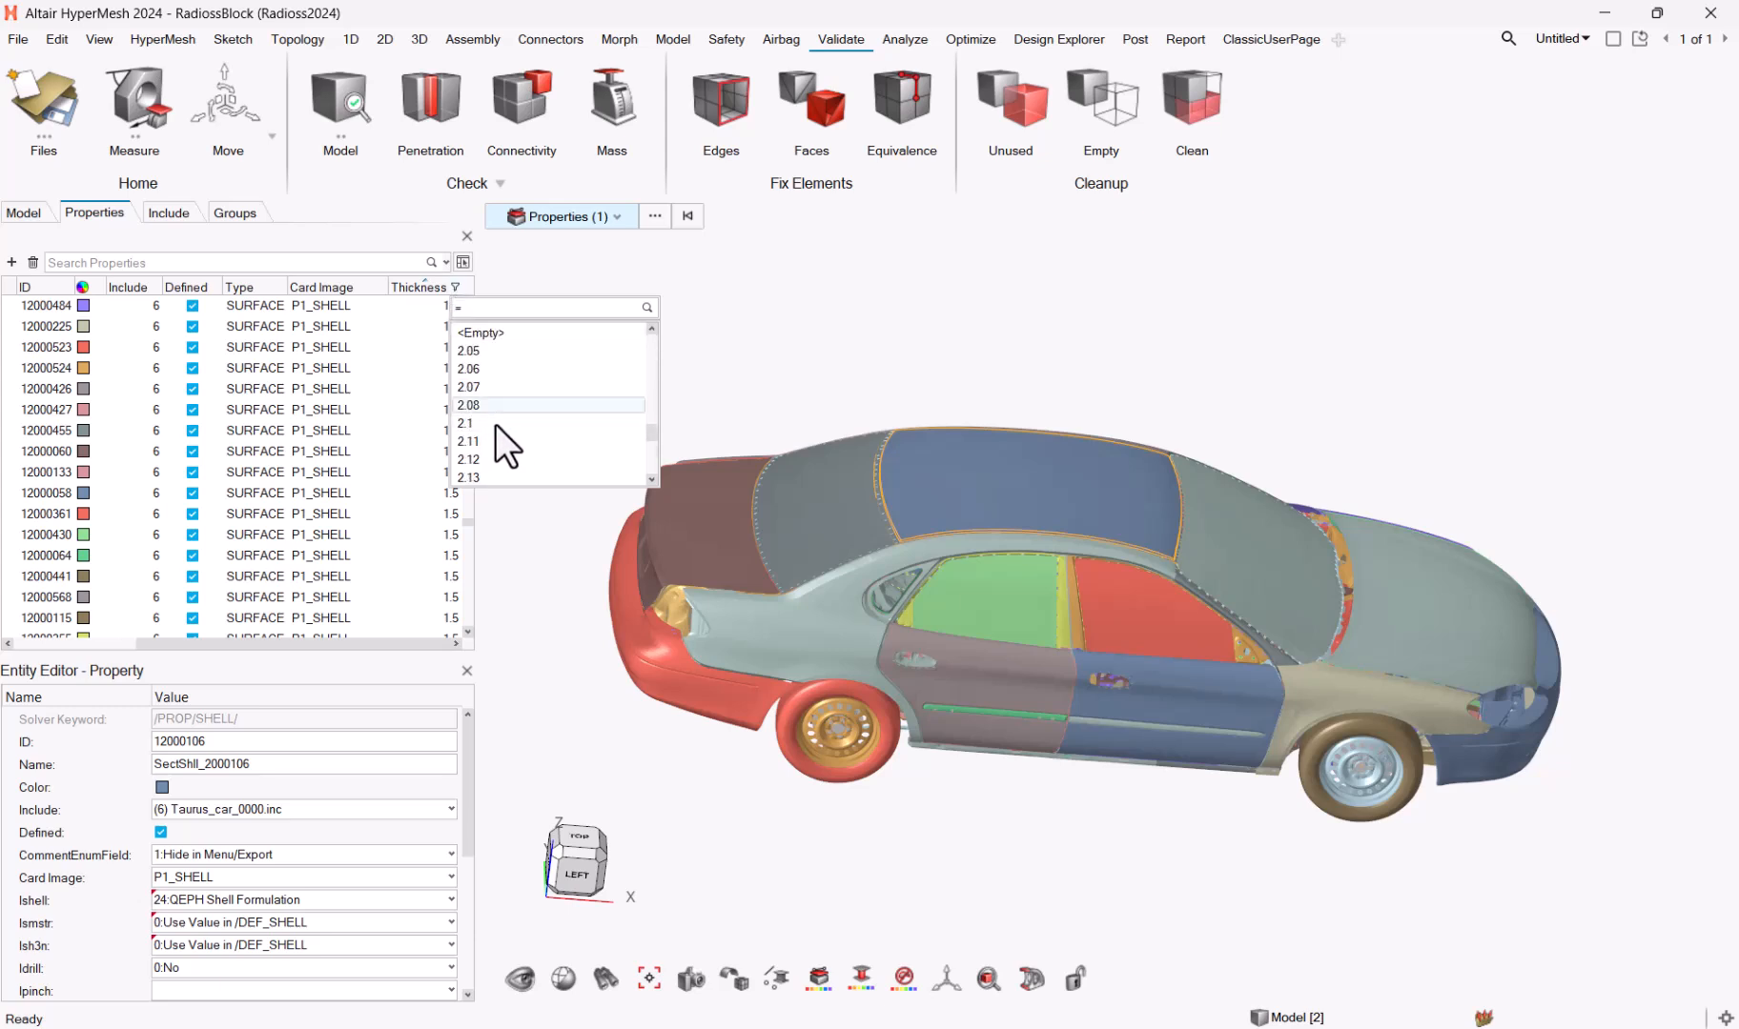
{"action": "scroll", "coordinate": [490, 413], "scroll_direction": "down", "scroll_amount": 5}
{"action": "type", "text": "=4.4"}
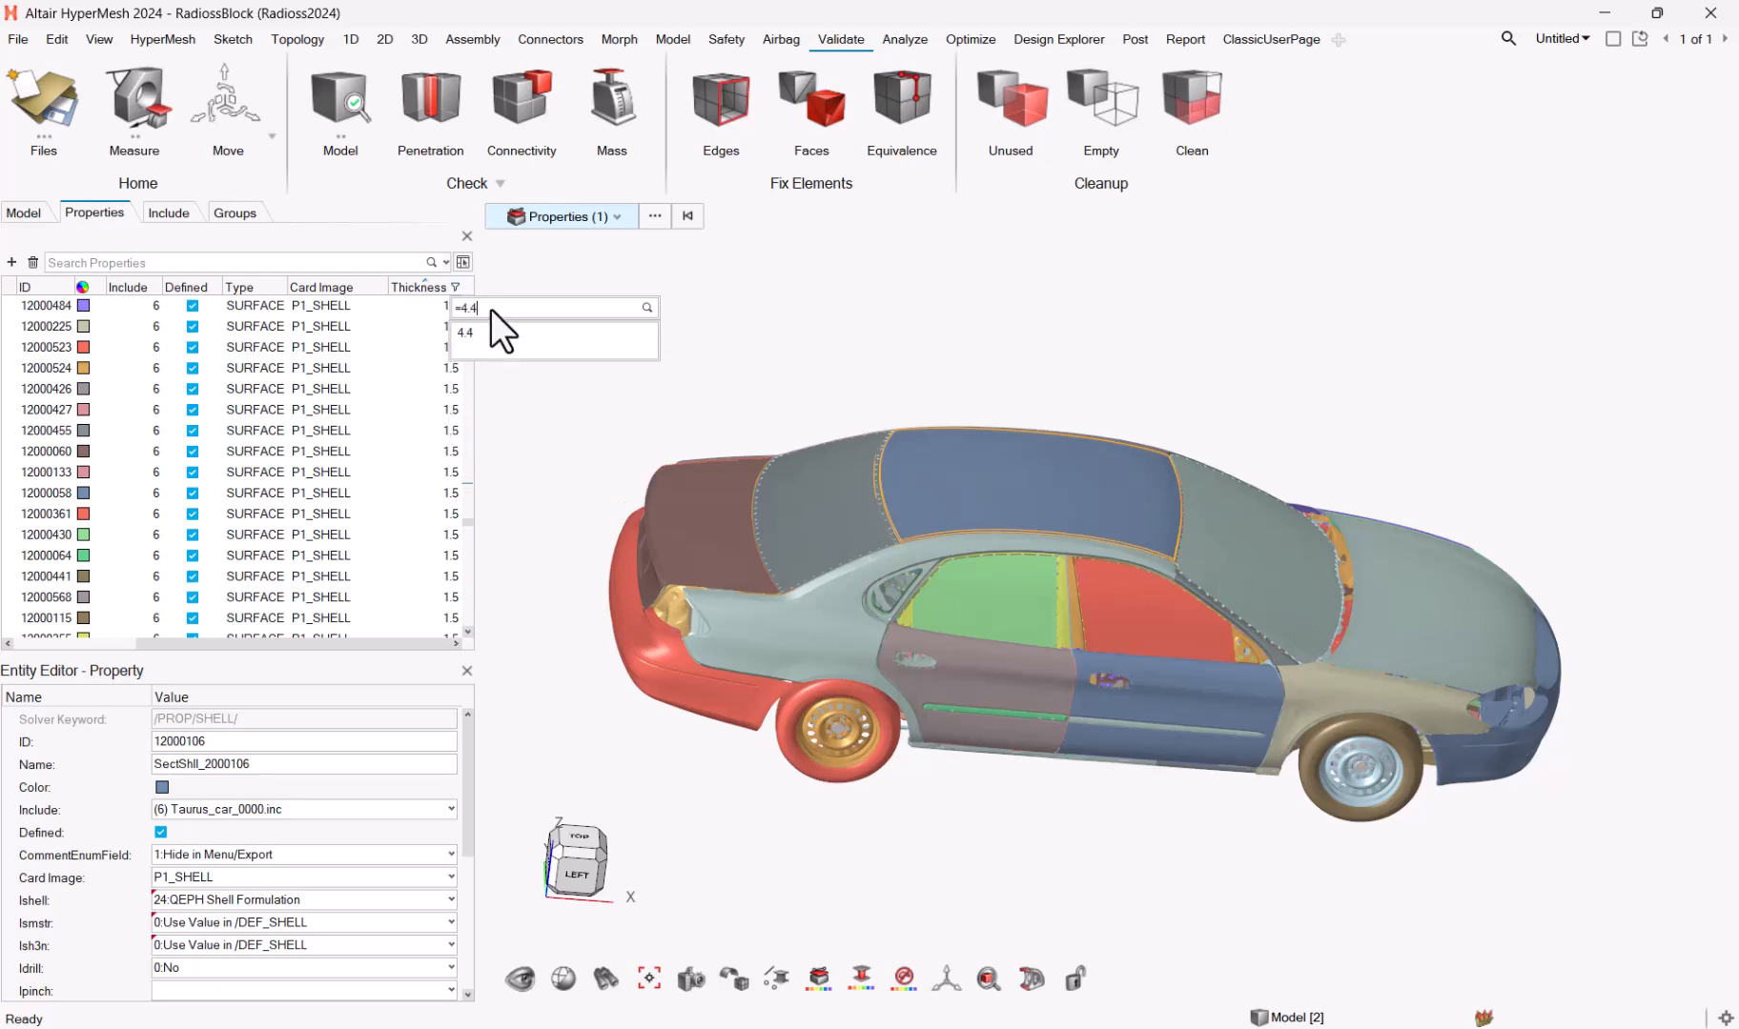
{"action": "key", "text": "Return"}
Step: Select all properties in the list filtered by thickness 4.4 and set their Thick value to 4.45 together
{"action": "mouse_move", "coordinate": [167, 643]}
{"action": "left_mouse_down"}
{"action": "mouse_move", "coordinate": [496, 703]}
{"action": "mouse_move", "coordinate": [175, 634]}
{"action": "left_mouse_up"}
{"action": "left_click", "coordinate": [88, 326]}
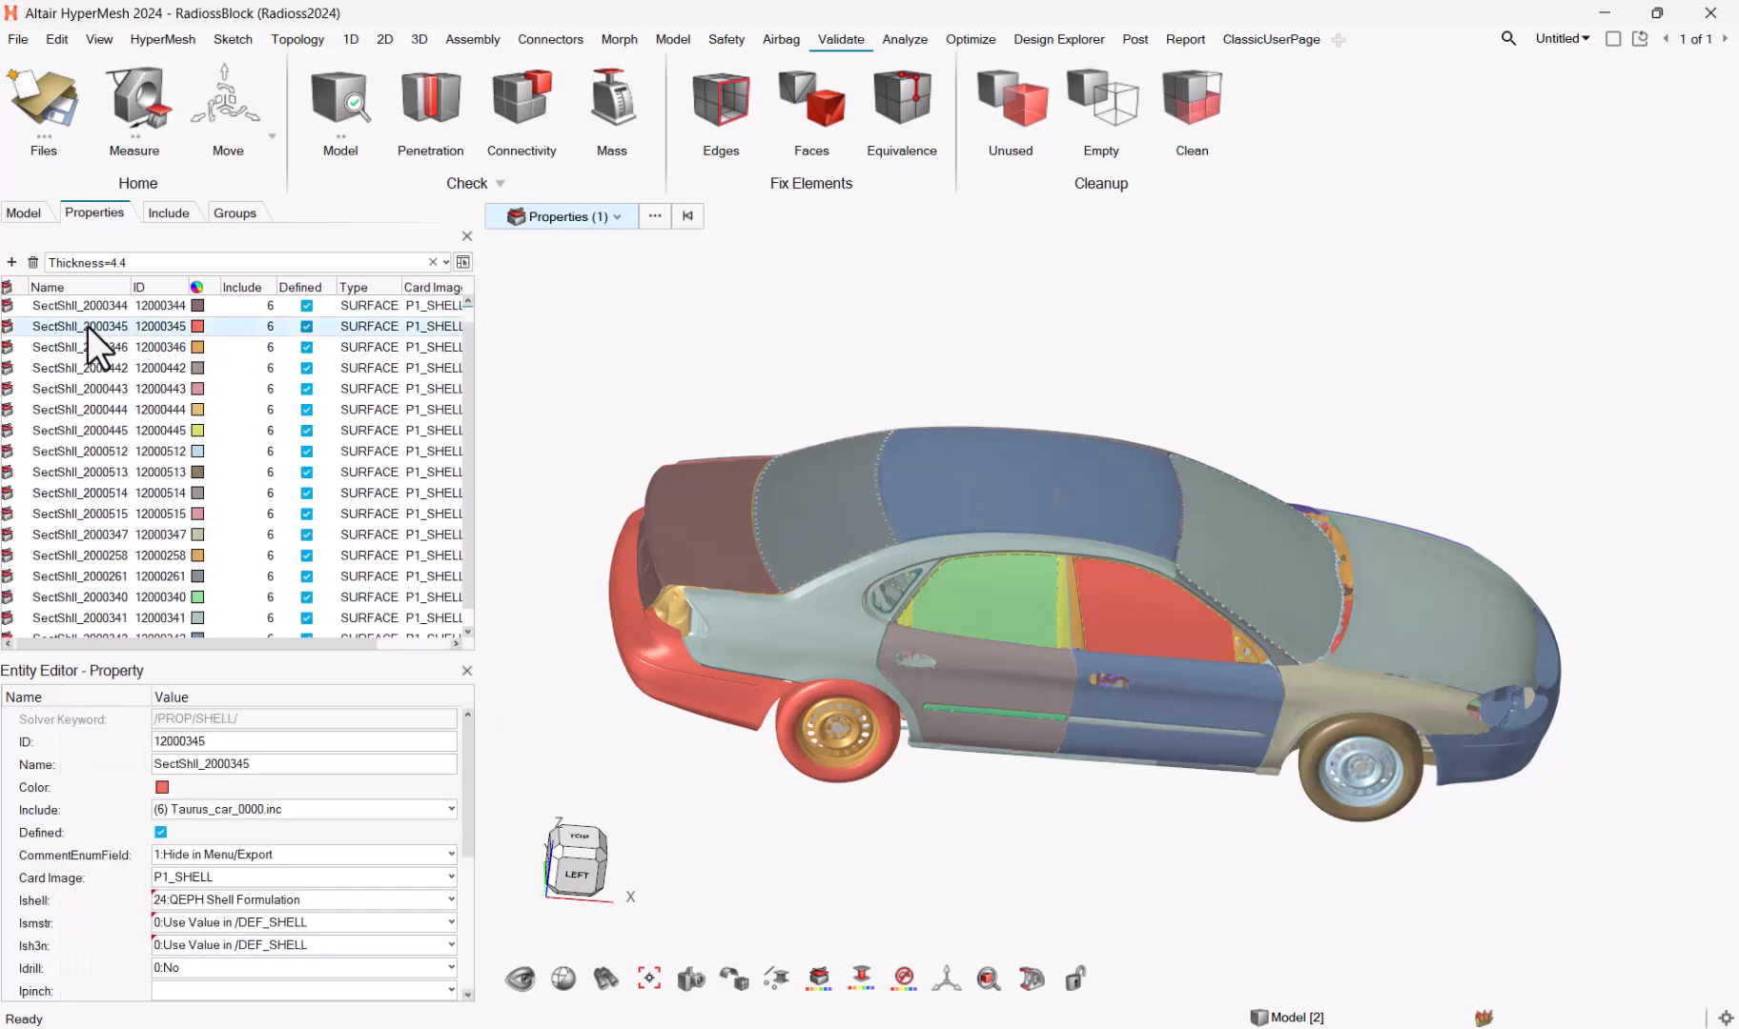
{"action": "key", "text": "ctrl+a"}
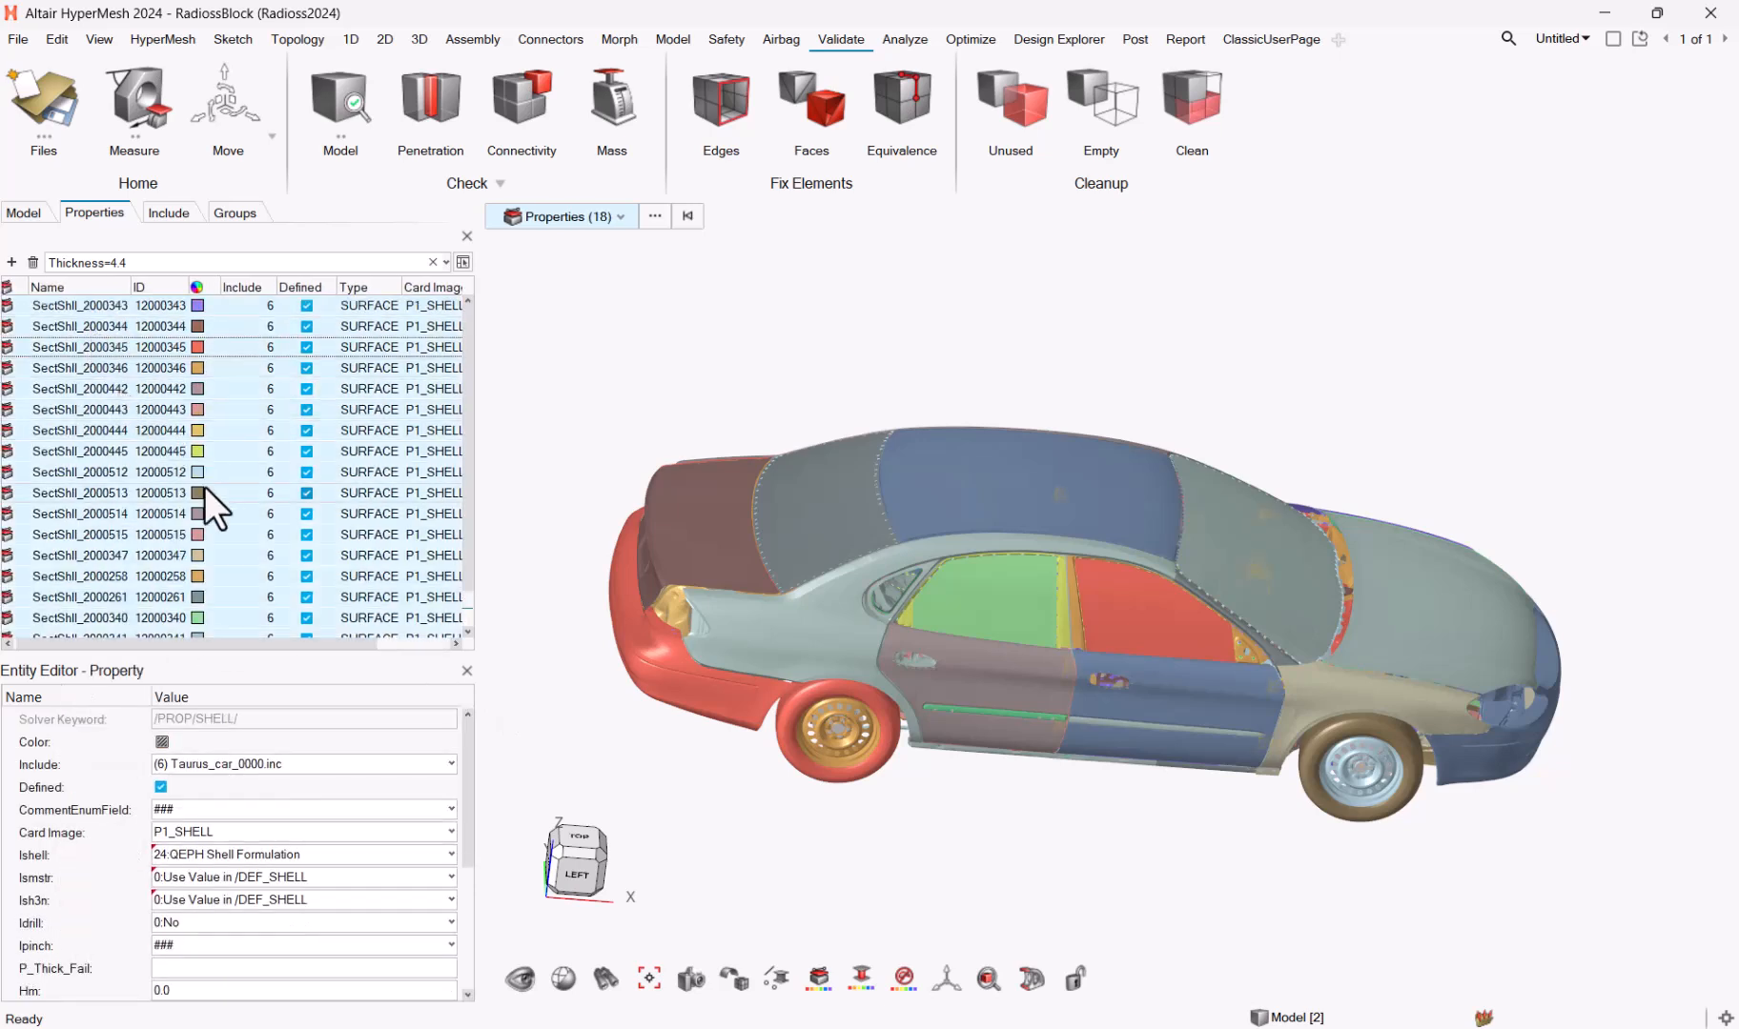
{"action": "scroll", "coordinate": [237, 926], "scroll_direction": "down", "scroll_amount": 5}
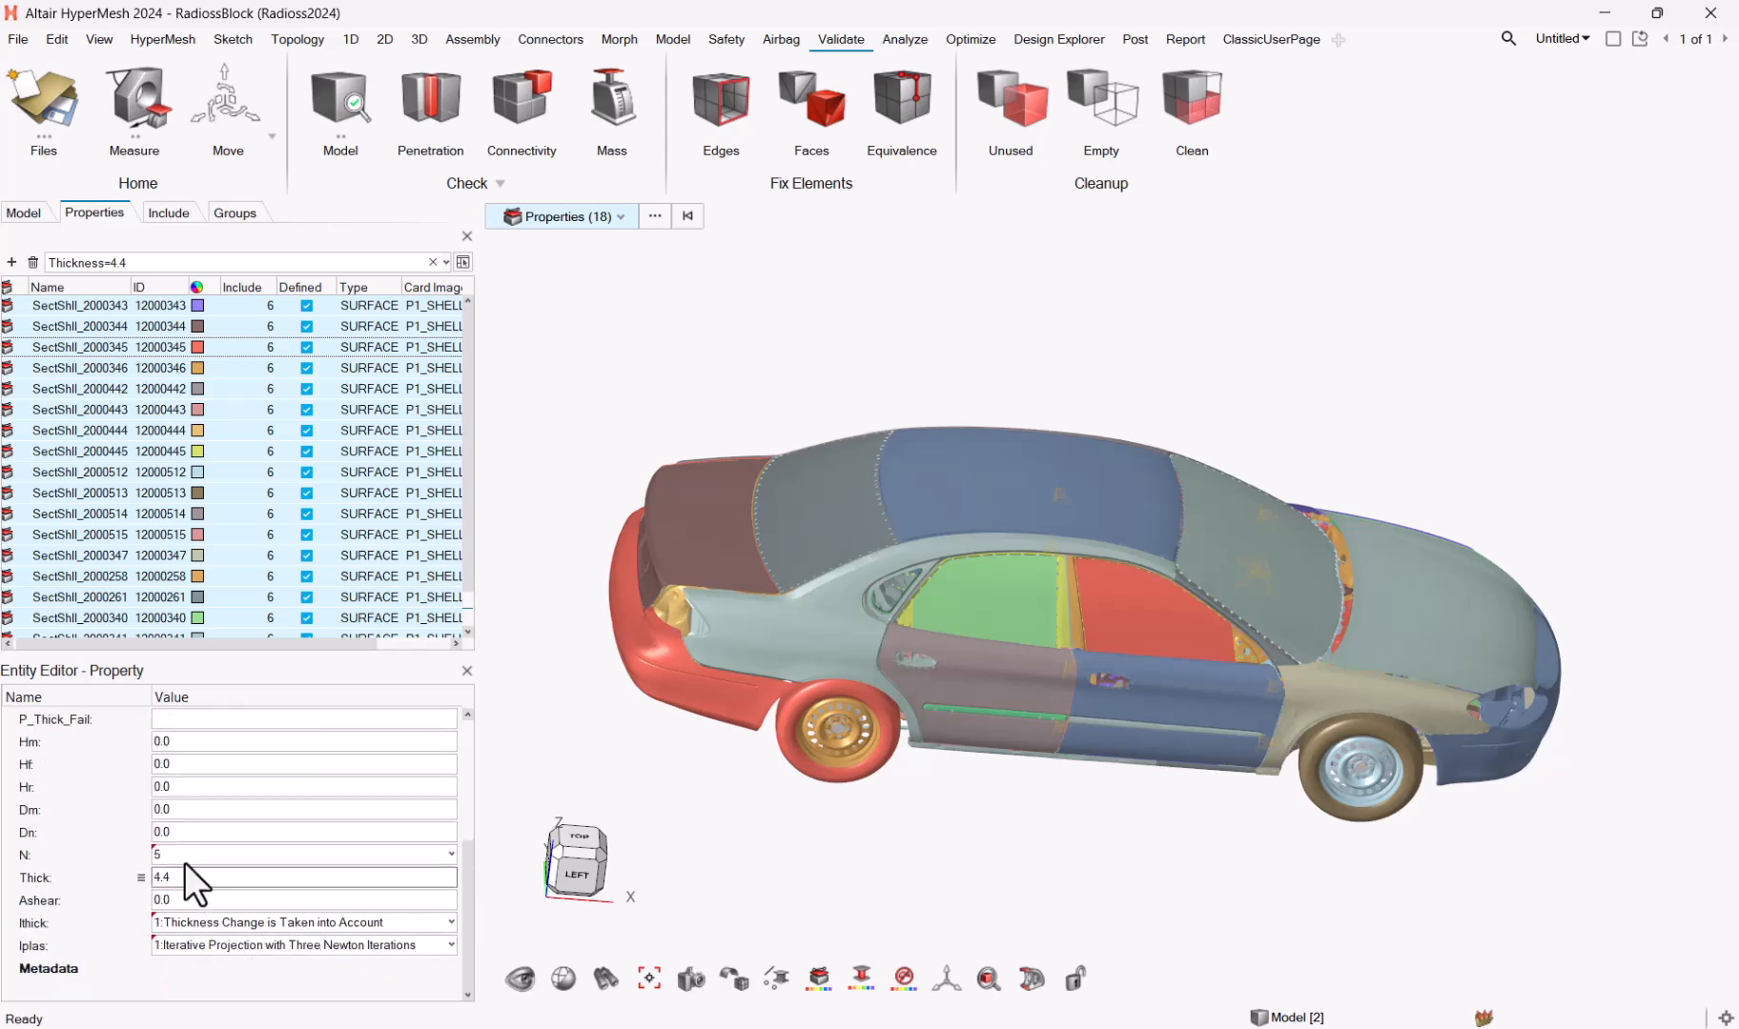
{"action": "scroll", "coordinate": [184, 860], "scroll_direction": "up", "scroll_amount": 2}
{"action": "left_click", "coordinate": [208, 964]}
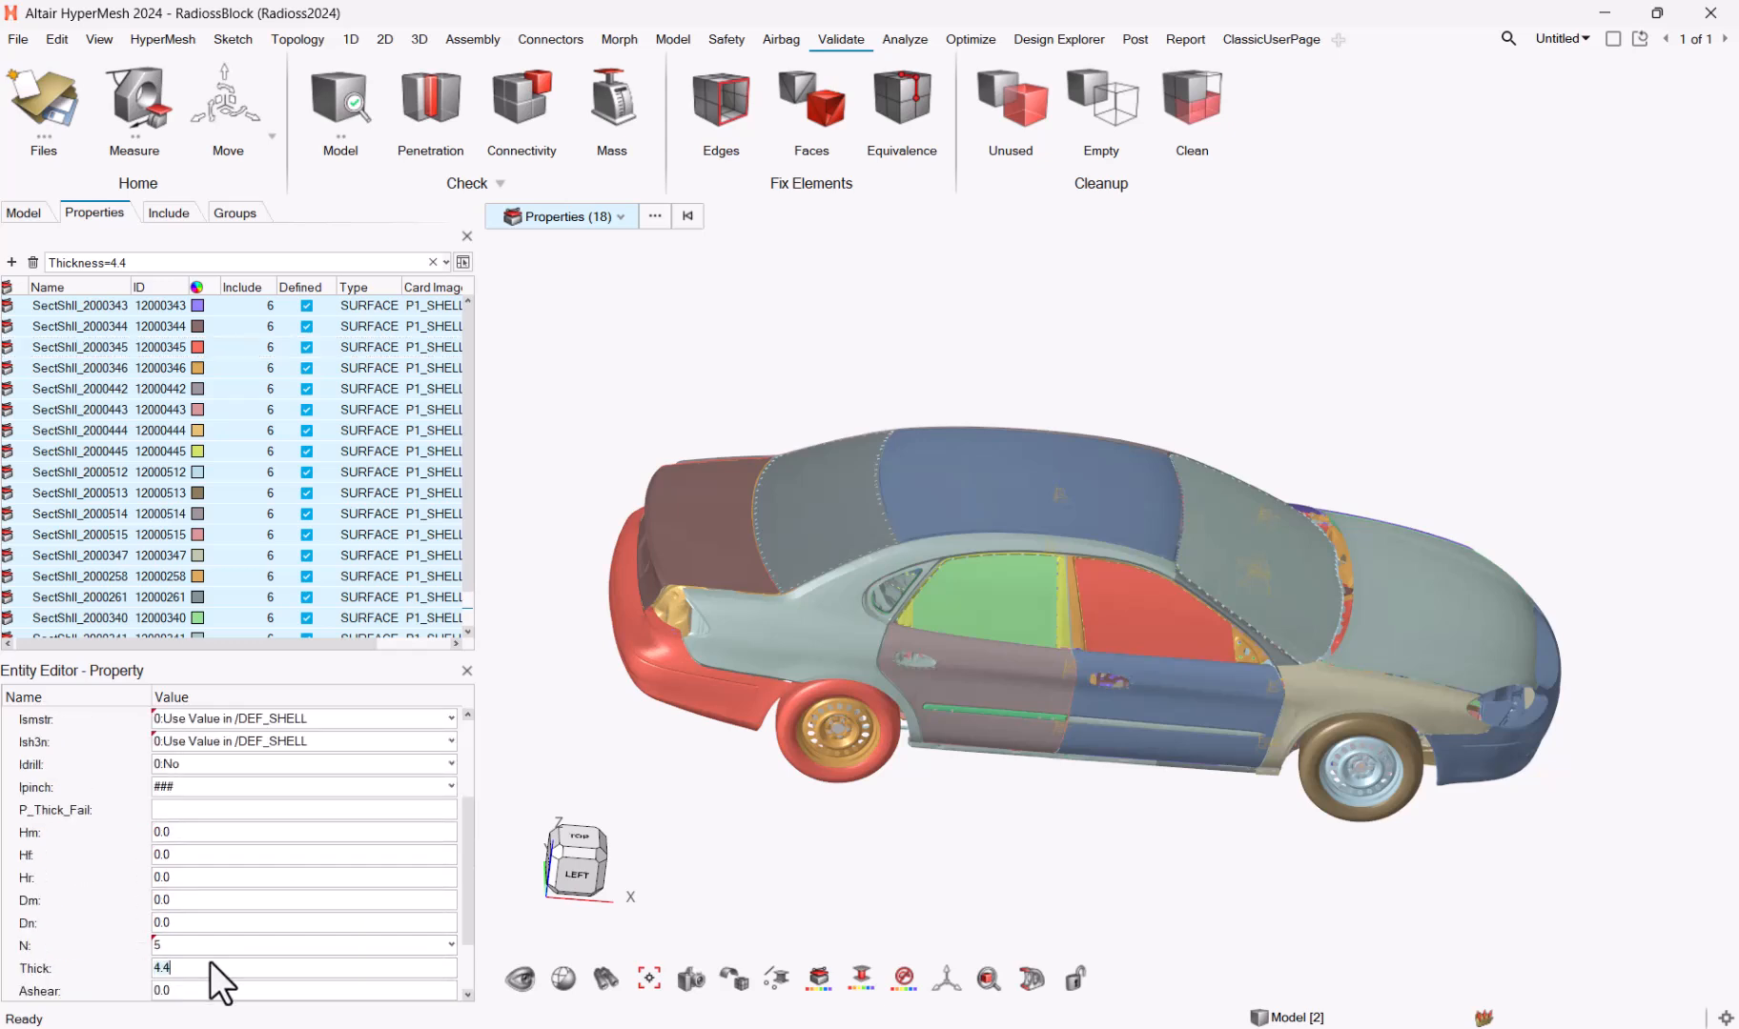
{"action": "type", "text": "45"}
{"action": "key", "text": "Return"}
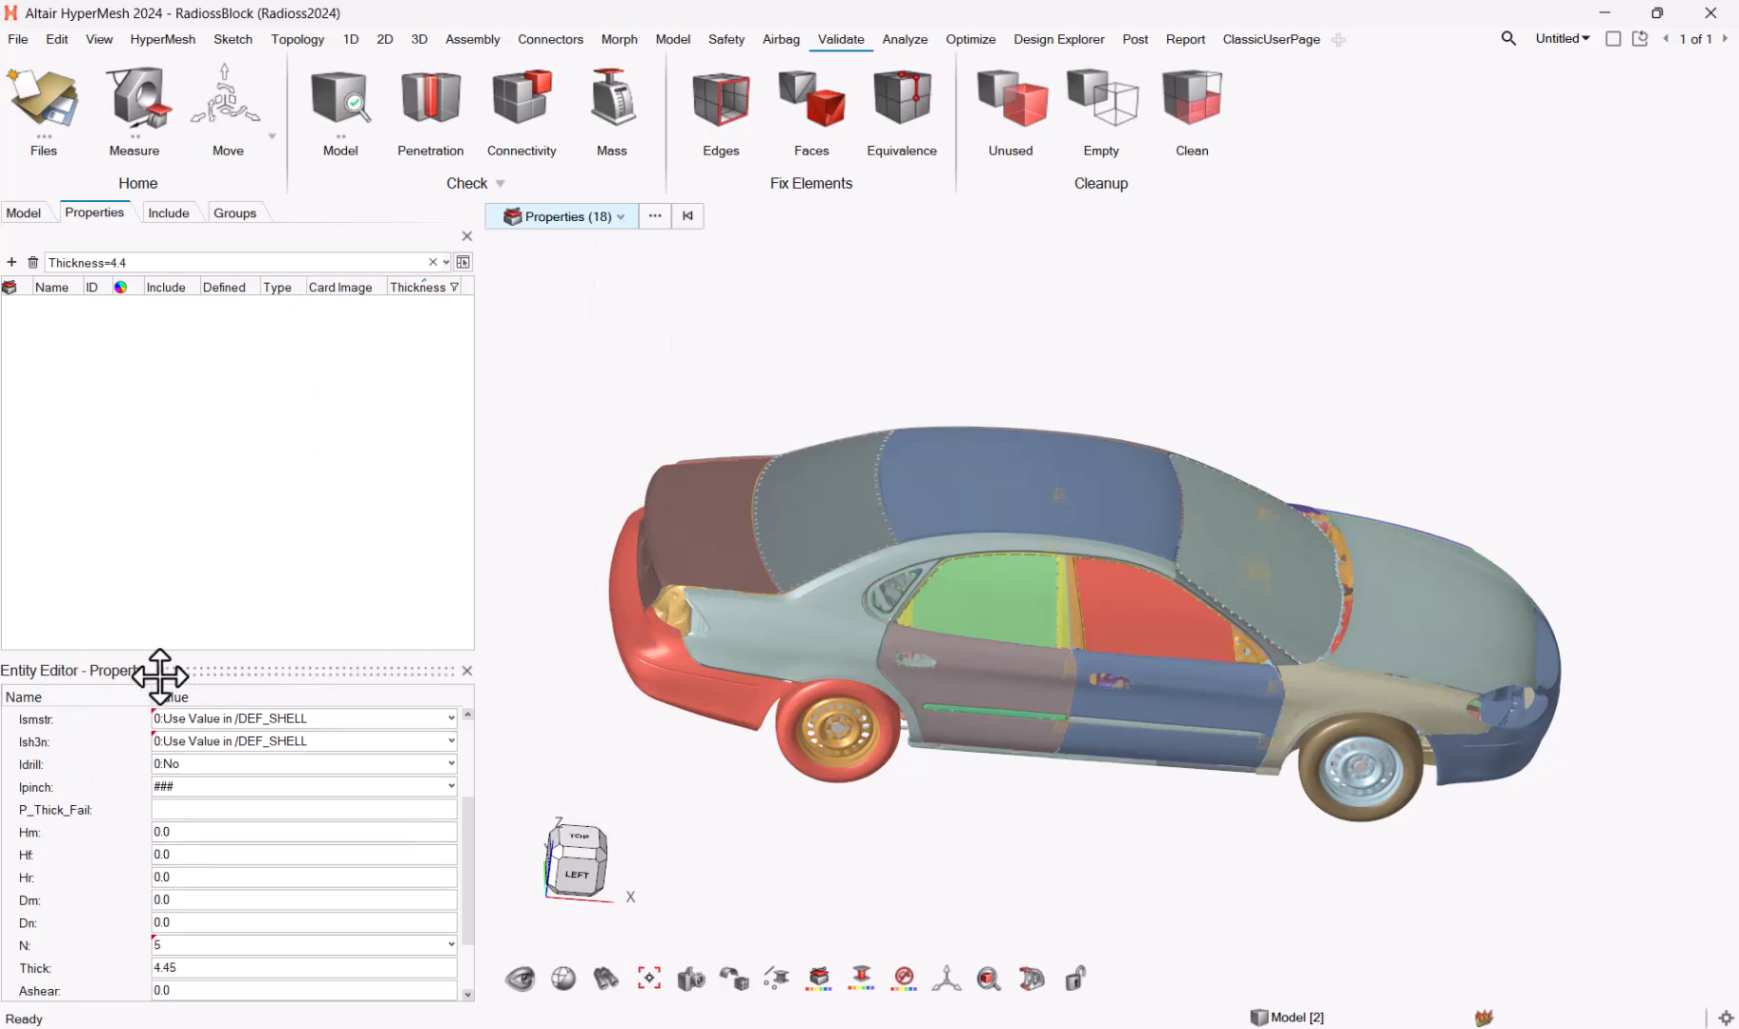
Step: Dock the Entity Editor as a tab alongside the browsers and clear the property selection
{"action": "left_click_drag", "start_coordinate": [170, 675], "coordinate": [226, 355]}
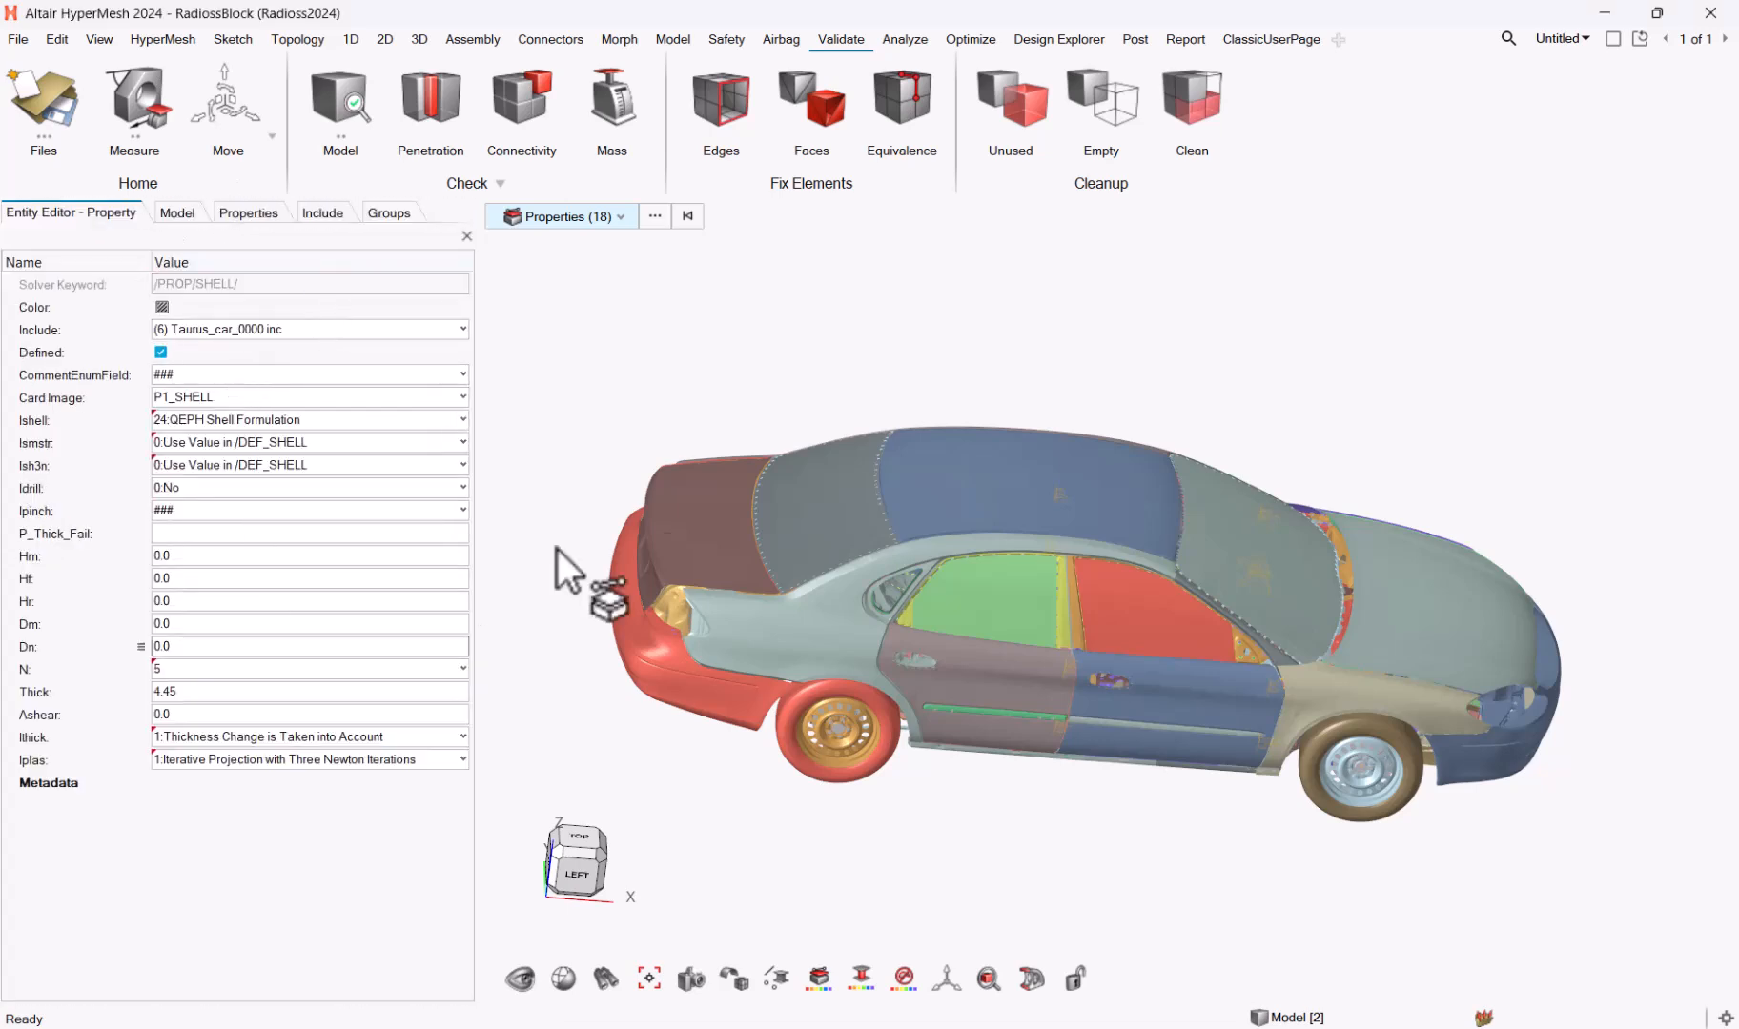
{"action": "left_click", "coordinate": [761, 349]}
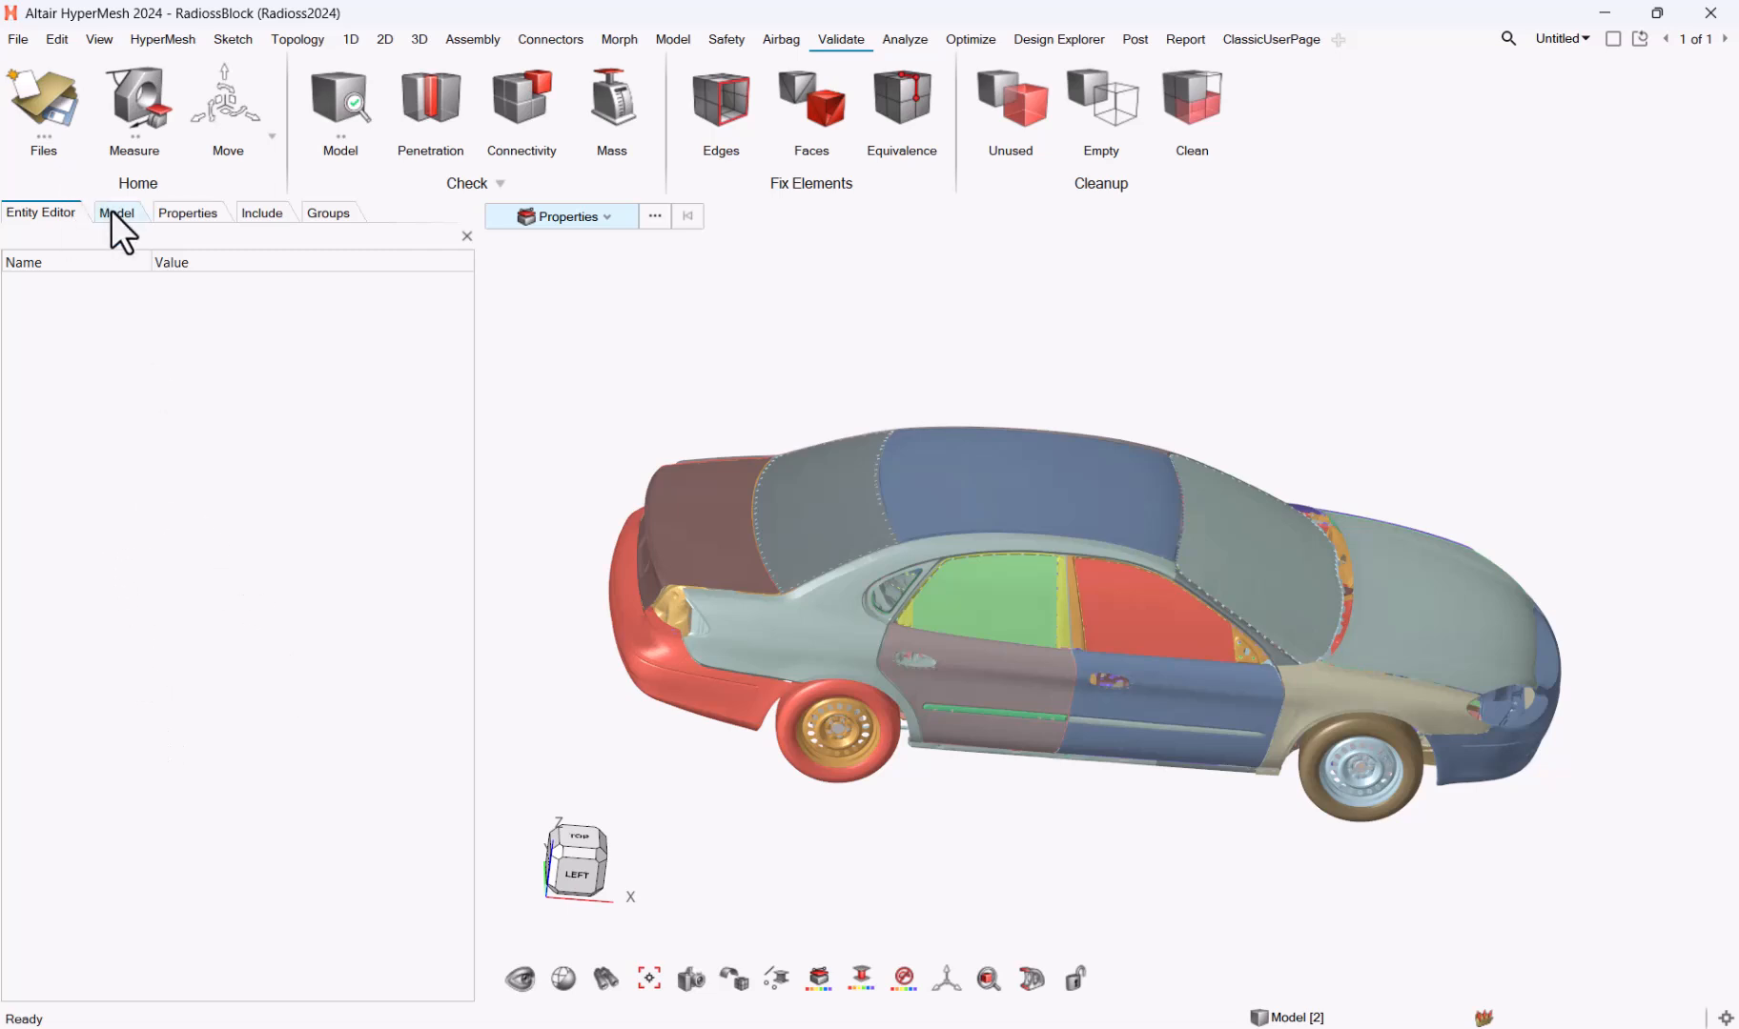
Step: Open the advanced By List selection for properties and filter it to Thickness=4.45
{"action": "left_click", "coordinate": [606, 218]}
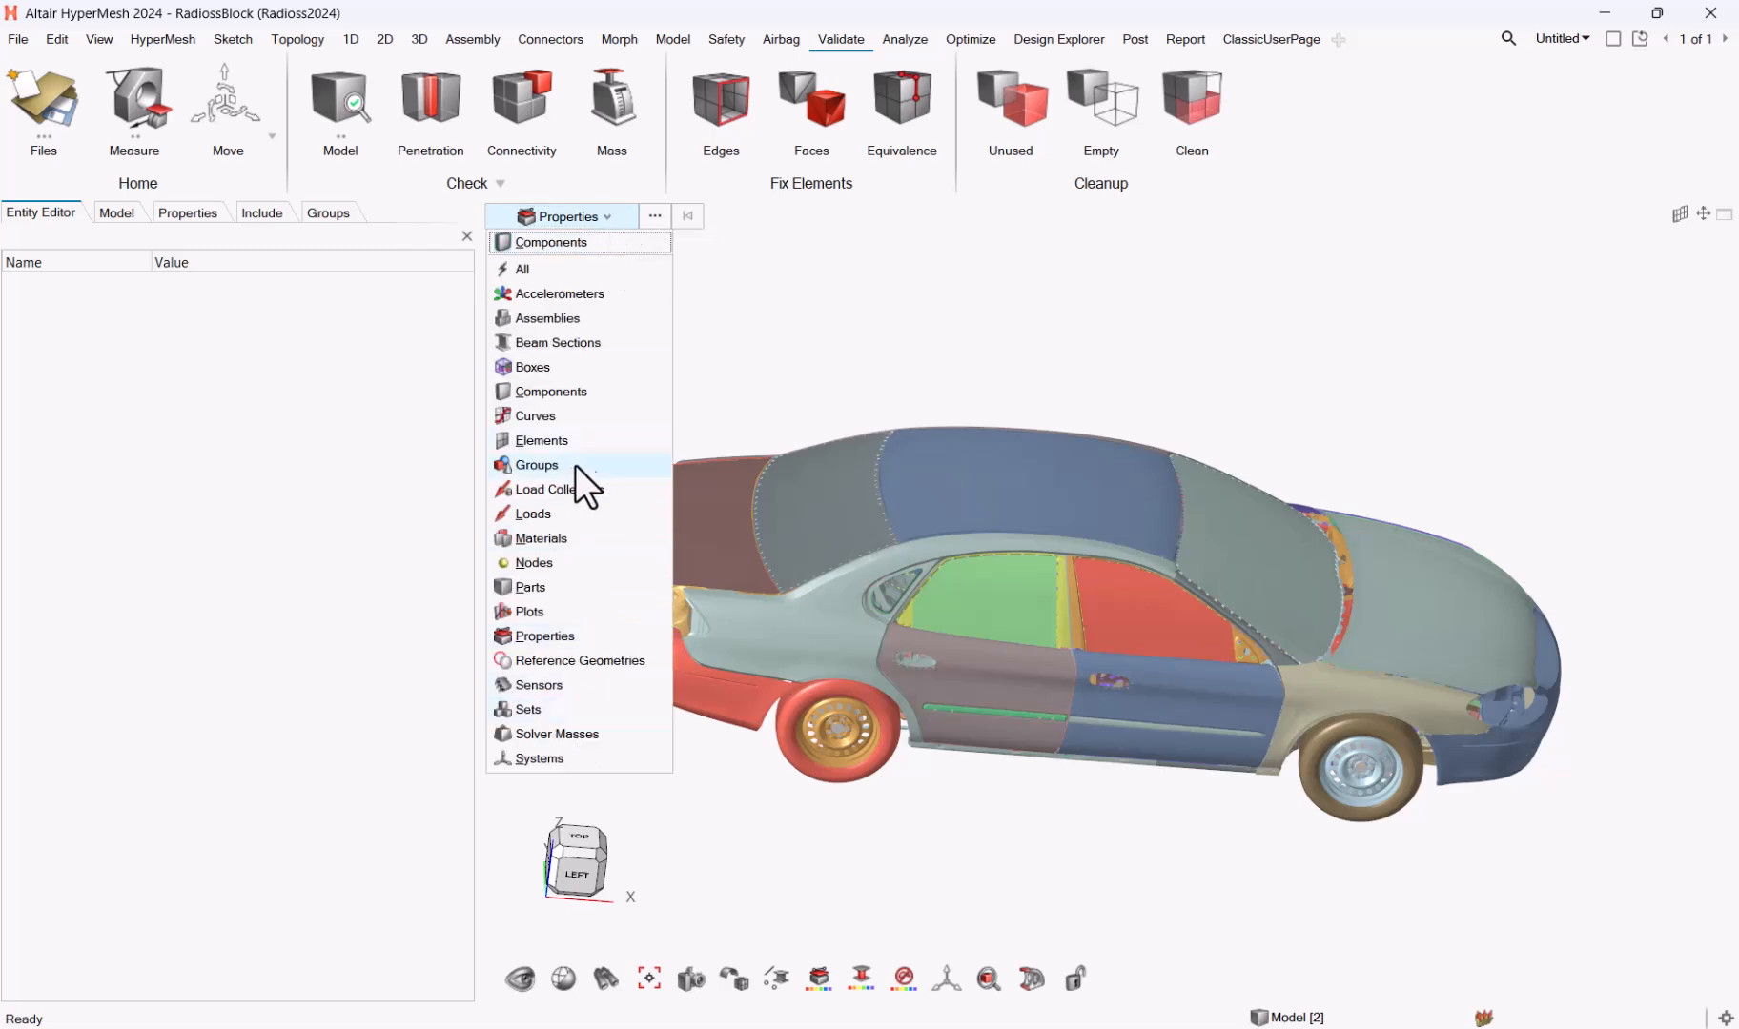
{"action": "left_click", "coordinate": [549, 637]}
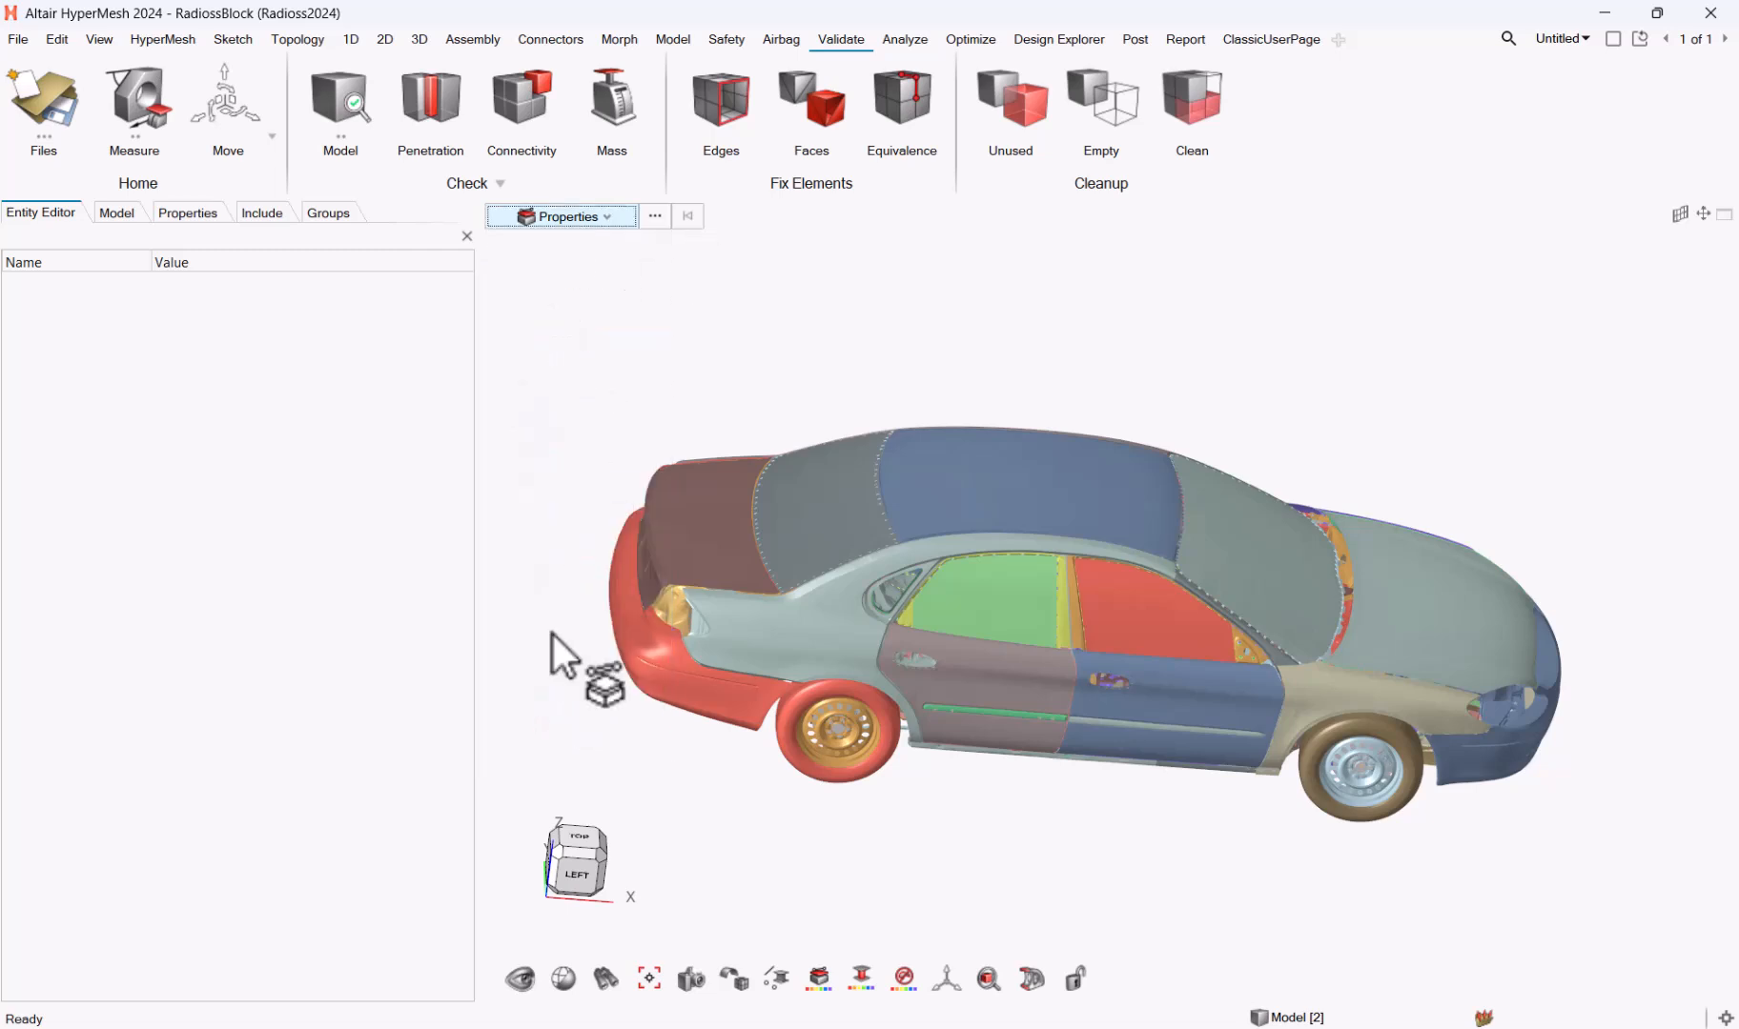
{"action": "left_click", "coordinate": [654, 215]}
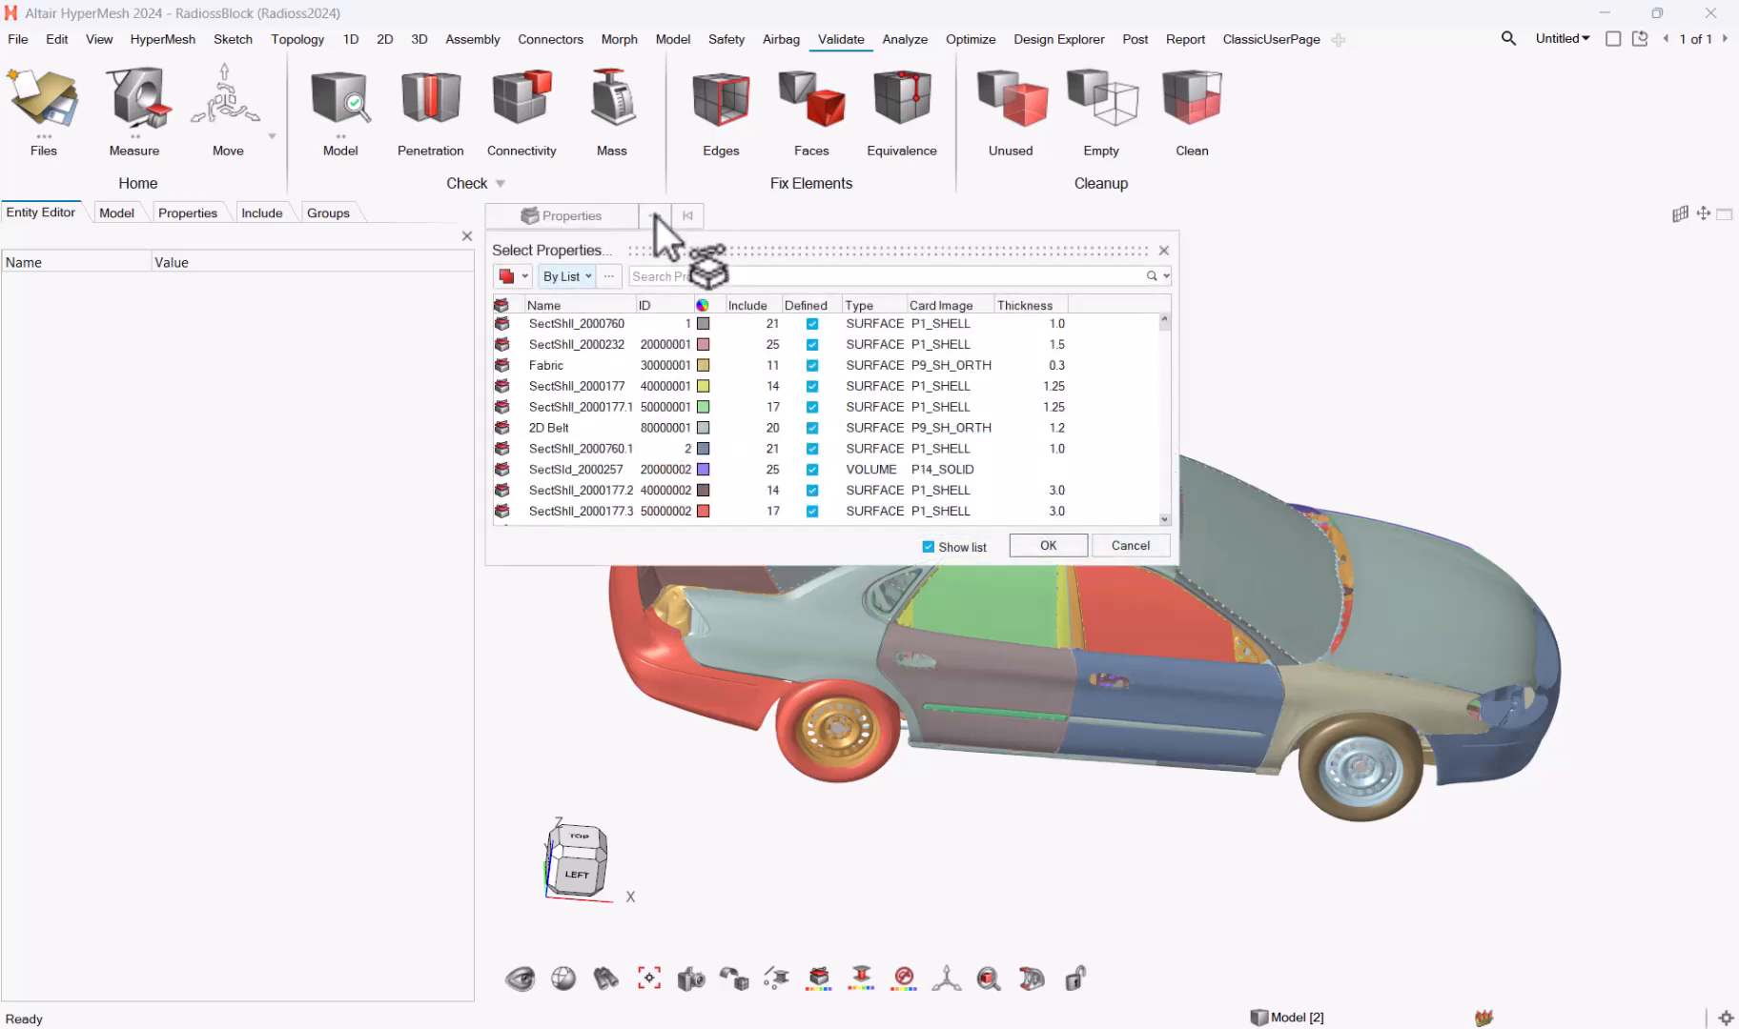
{"action": "left_click", "coordinate": [1060, 305]}
{"action": "type", "text": "="}
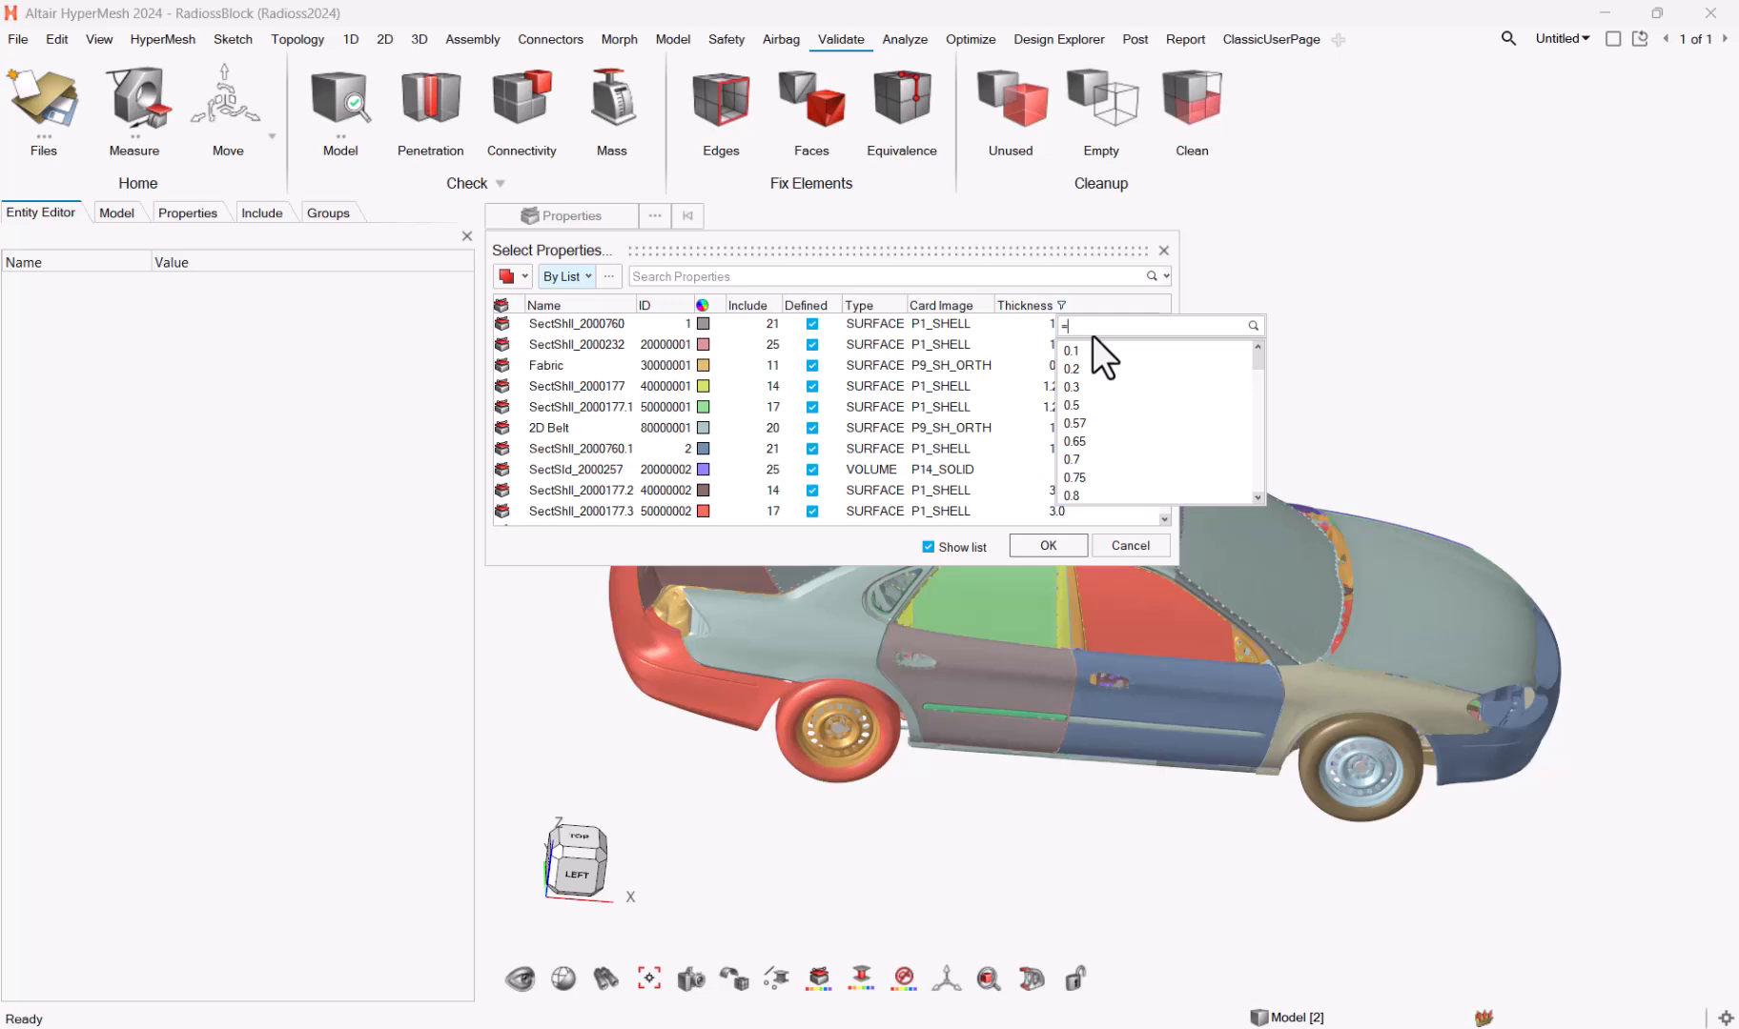
{"action": "type", "text": "4.4"}
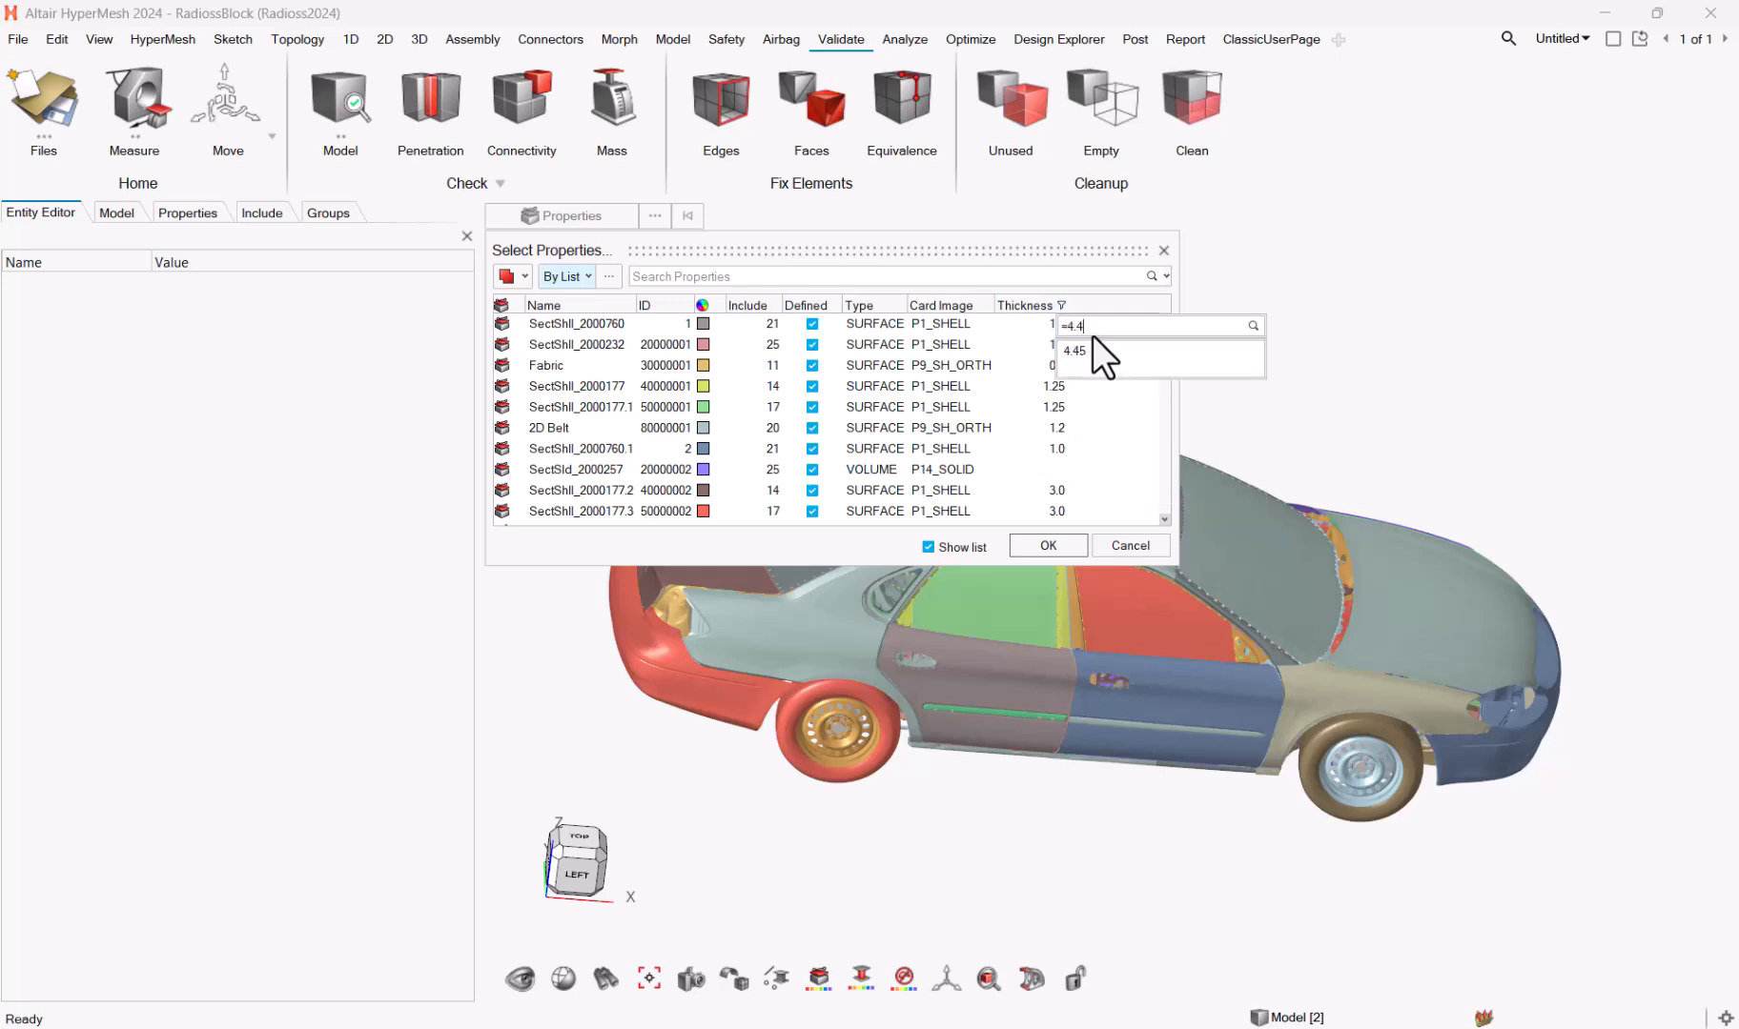
{"action": "key", "text": "Return"}
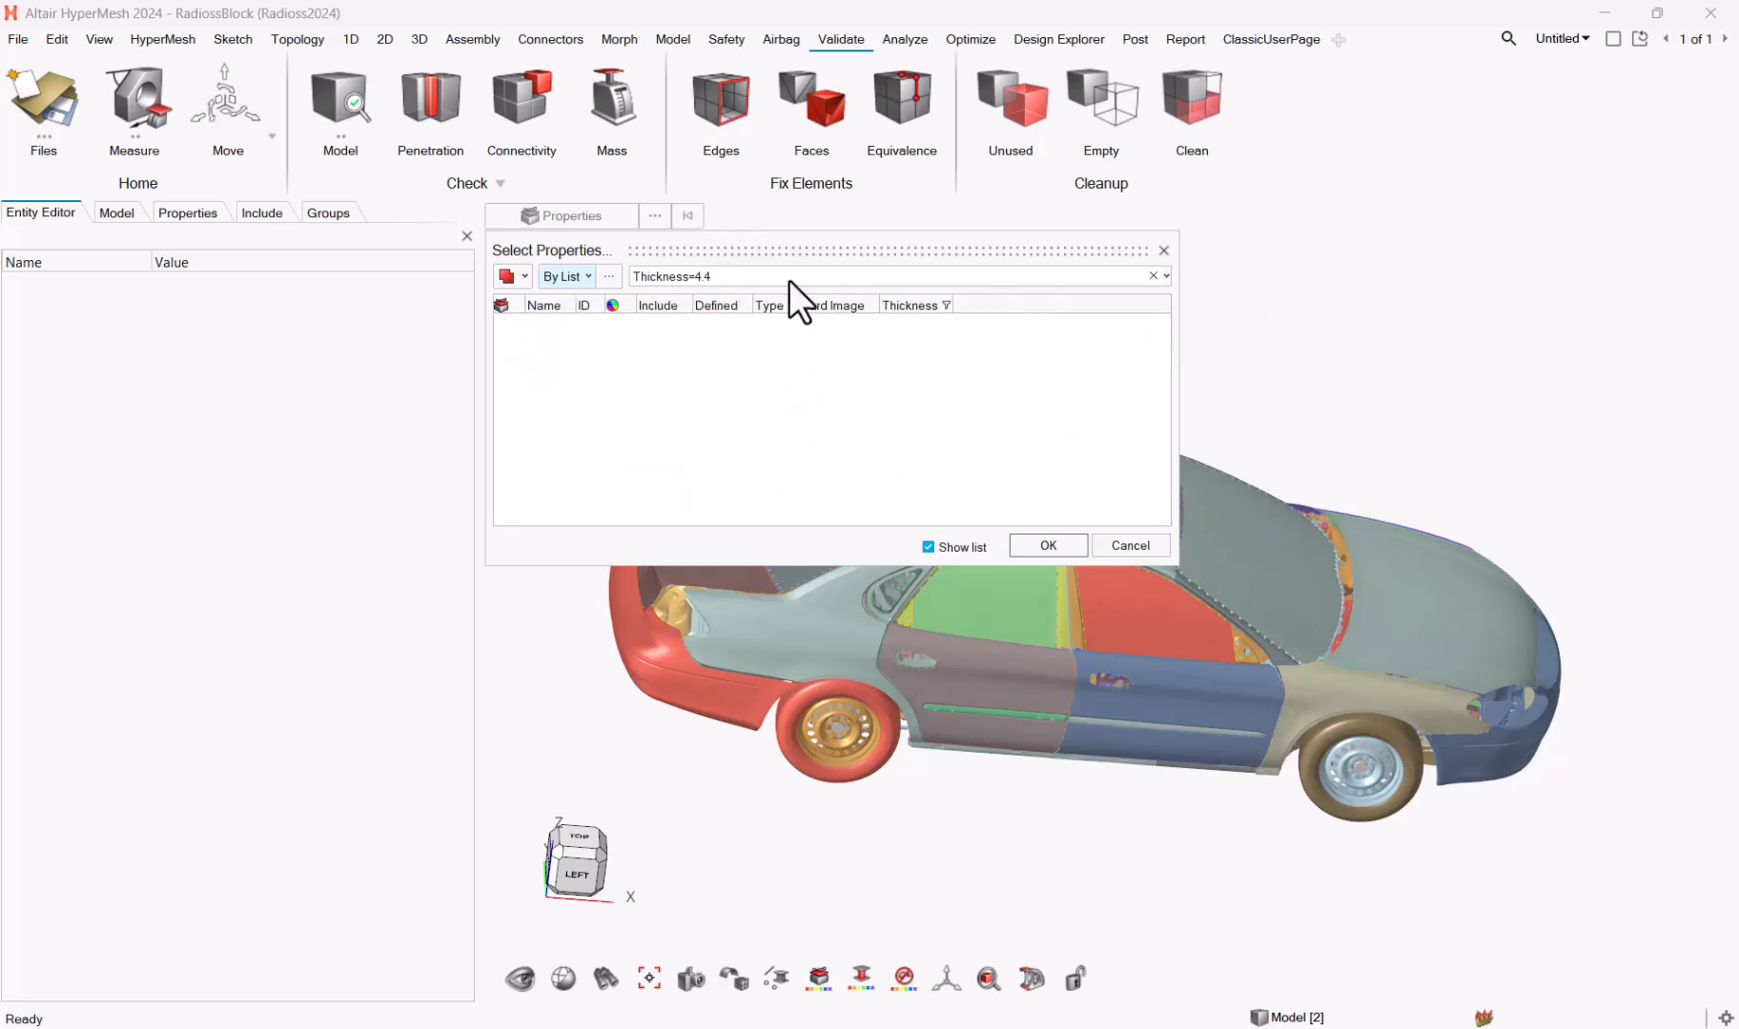
{"action": "left_click", "coordinate": [723, 278]}
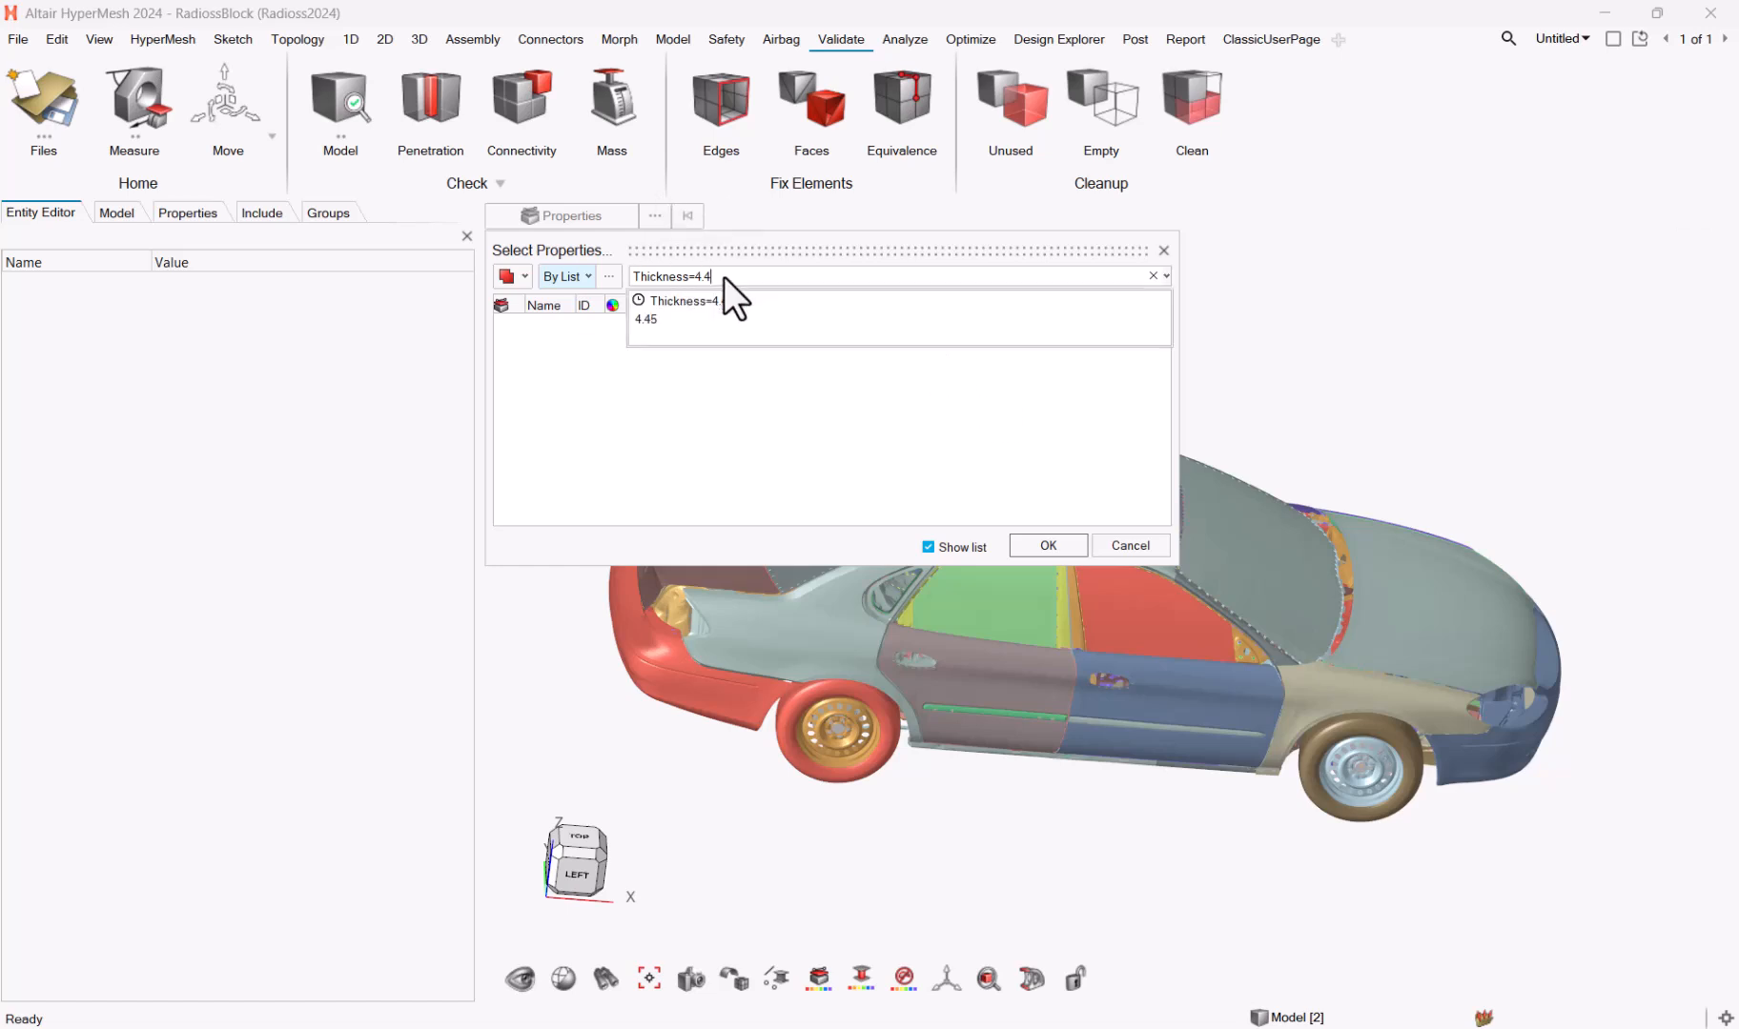
{"action": "type", "text": "5"}
{"action": "key", "text": "Return"}
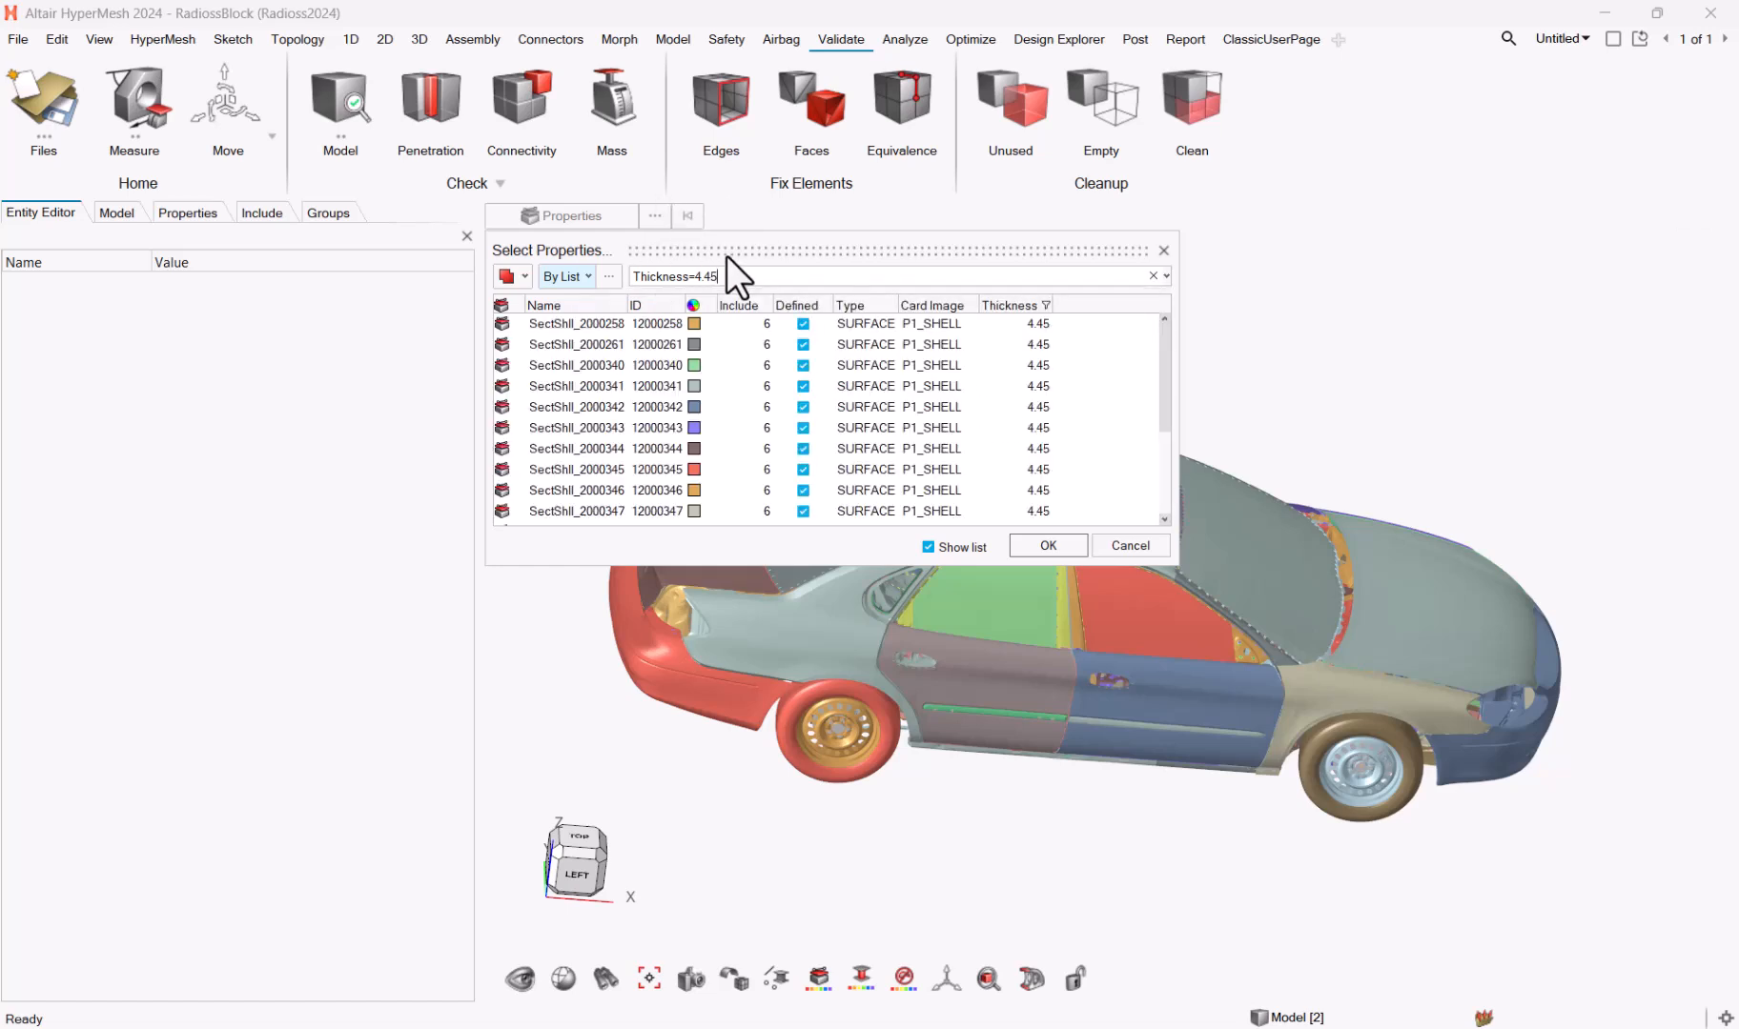
Step: Select all the properties filtered by thickness 4.45 and set their Thick value to 4.4 in the Entity Editor
{"action": "left_click", "coordinate": [623, 341]}
{"action": "key", "text": "ctrl+a"}
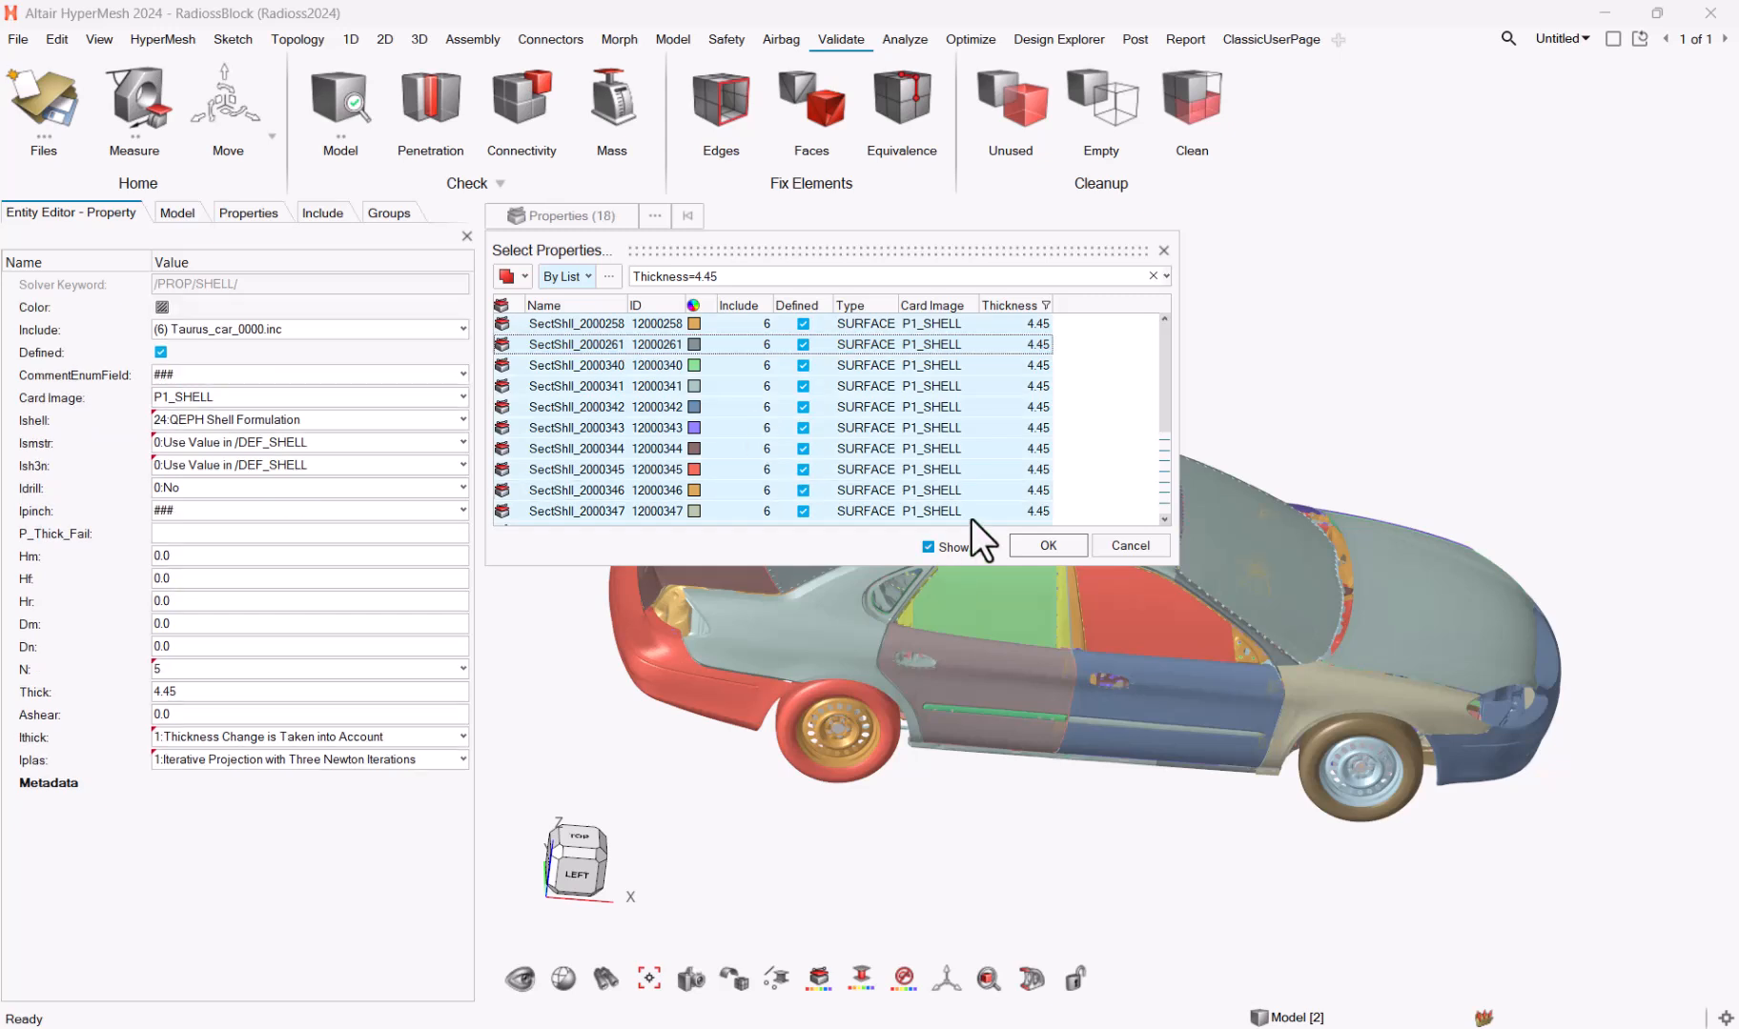
{"action": "left_click", "coordinate": [1047, 545]}
{"action": "left_click", "coordinate": [187, 694]}
{"action": "key", "text": "BackSpace"}
{"action": "key", "text": "BackSpace"}
{"action": "key", "text": "BackSpace"}
{"action": "type", "text": ".4"}
{"action": "key", "text": "Return"}
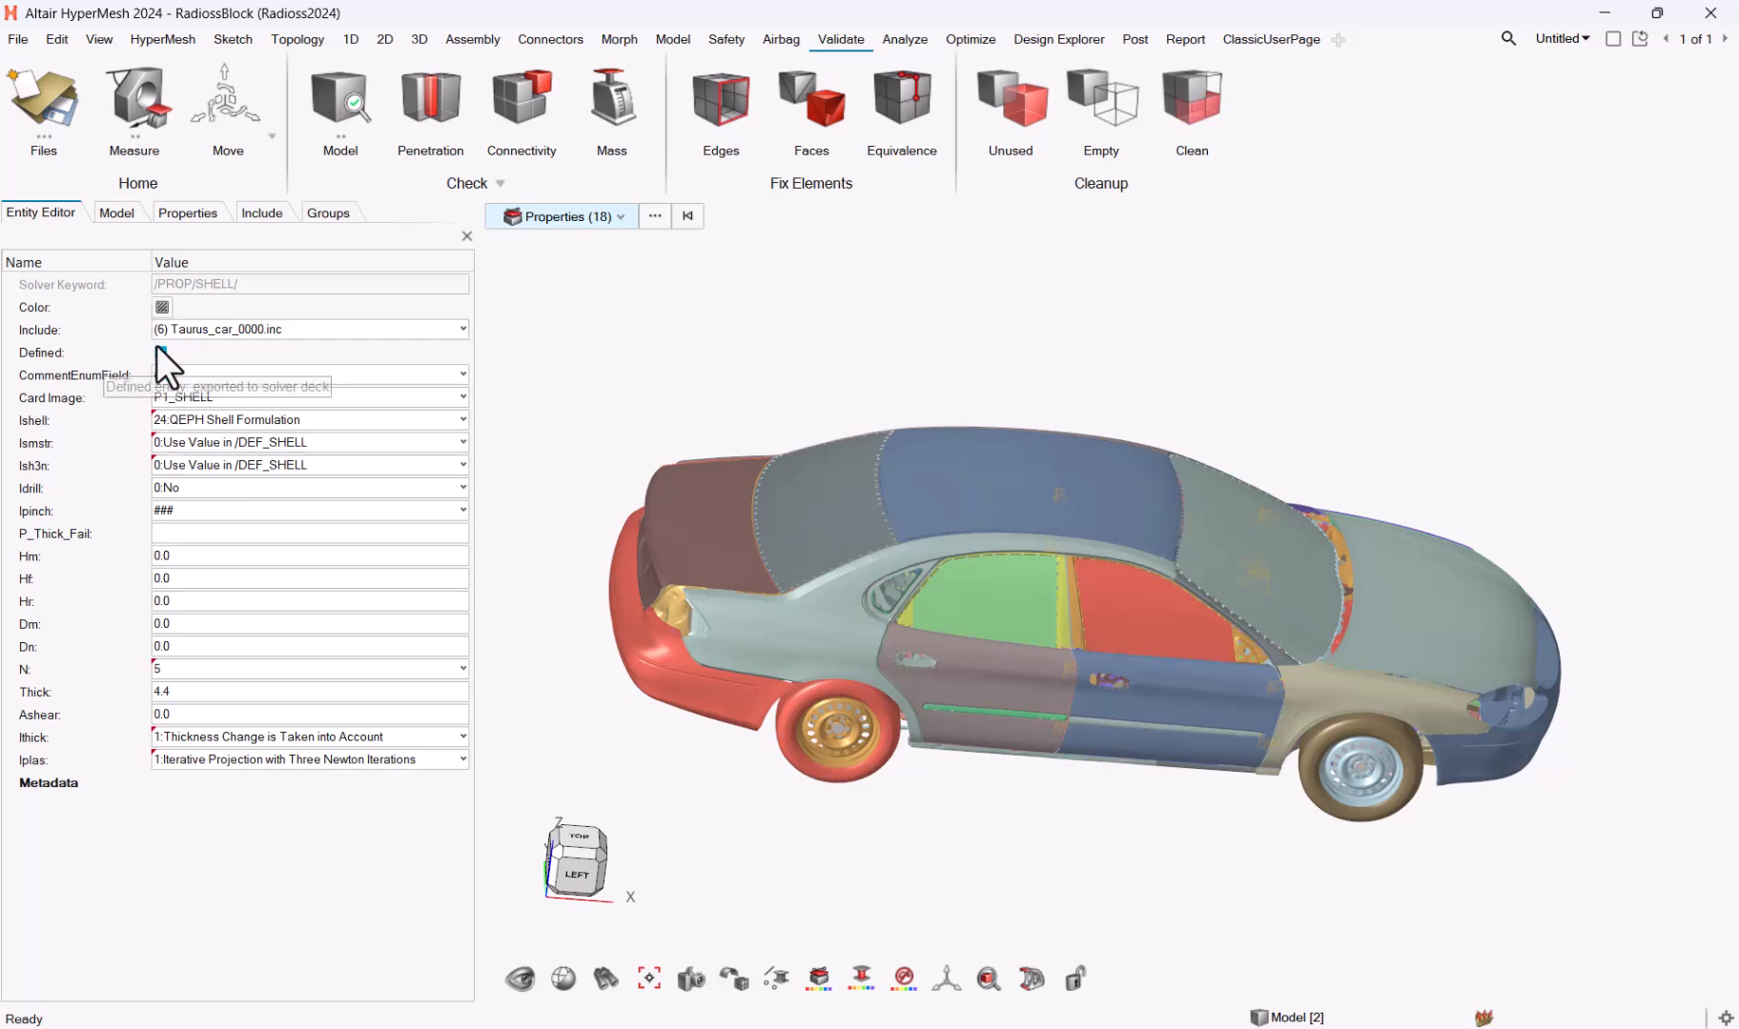